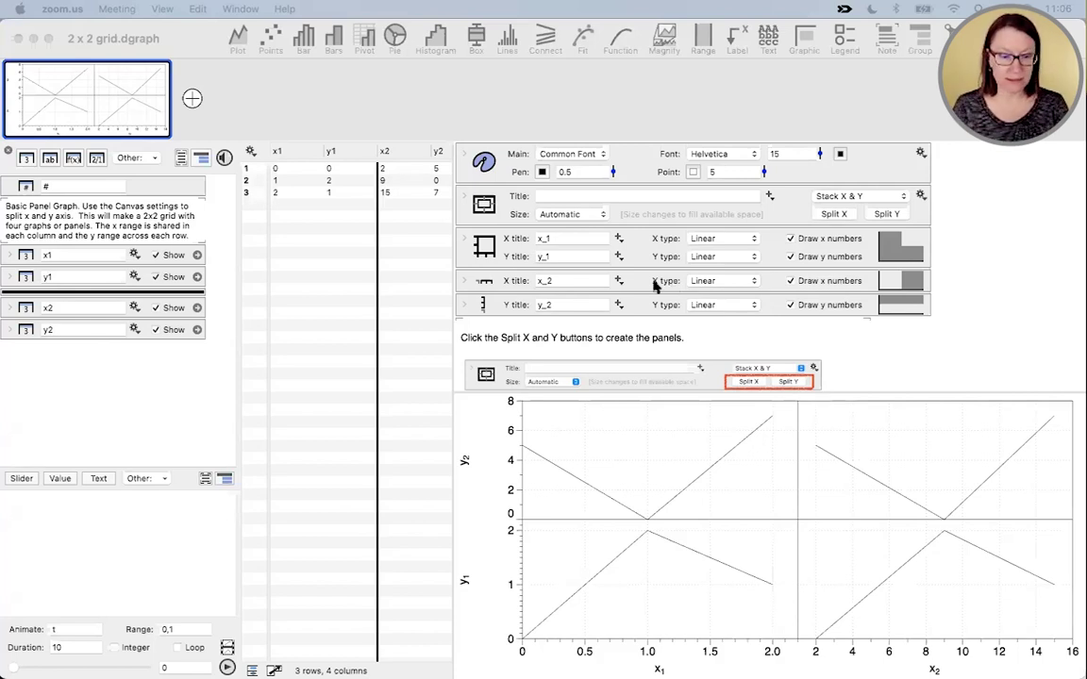
- Bring the Scatter Matrix Met Data document to the front and show its Scatter1 graph with a wider graph area
click(196, 38)
key(ctrl+super+f)
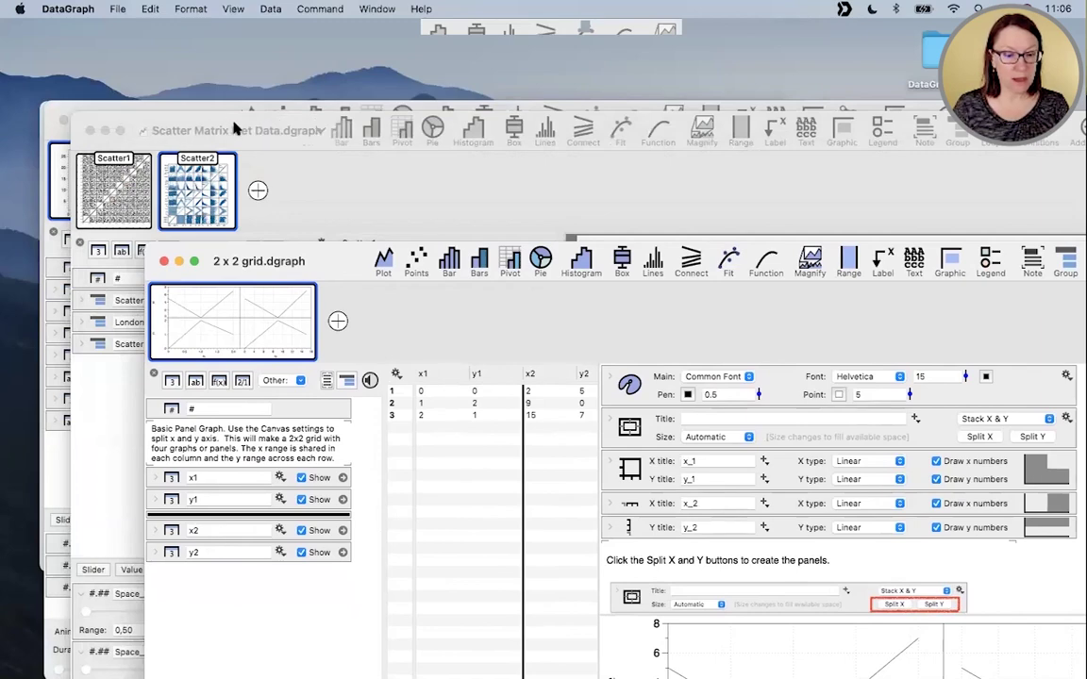
click(193, 111)
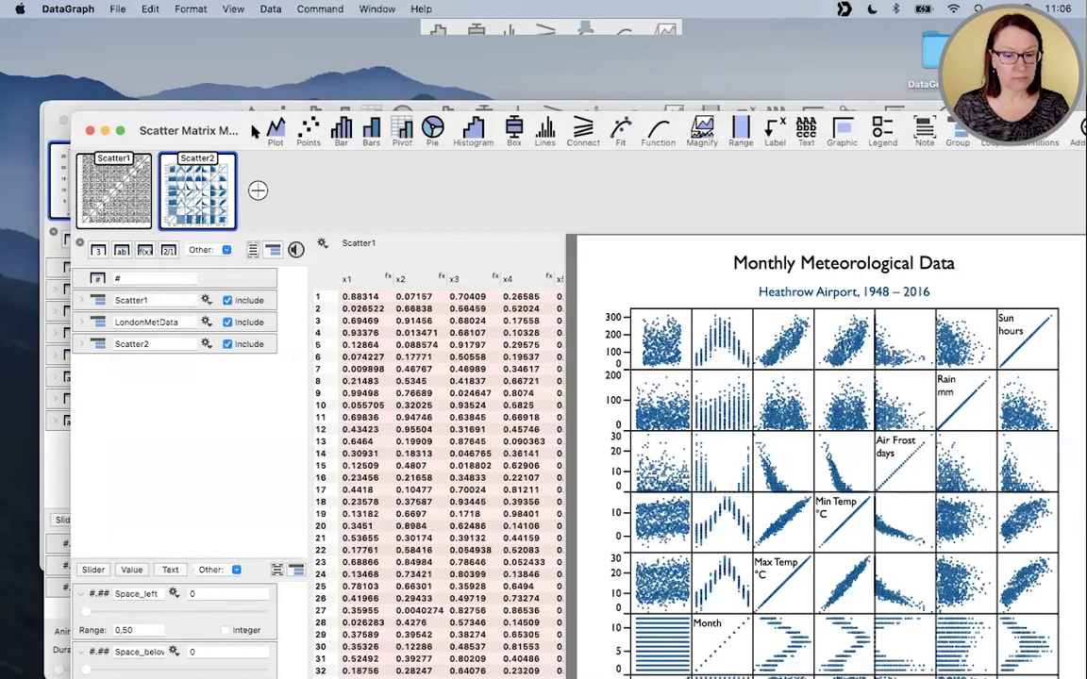
double_click(233, 120)
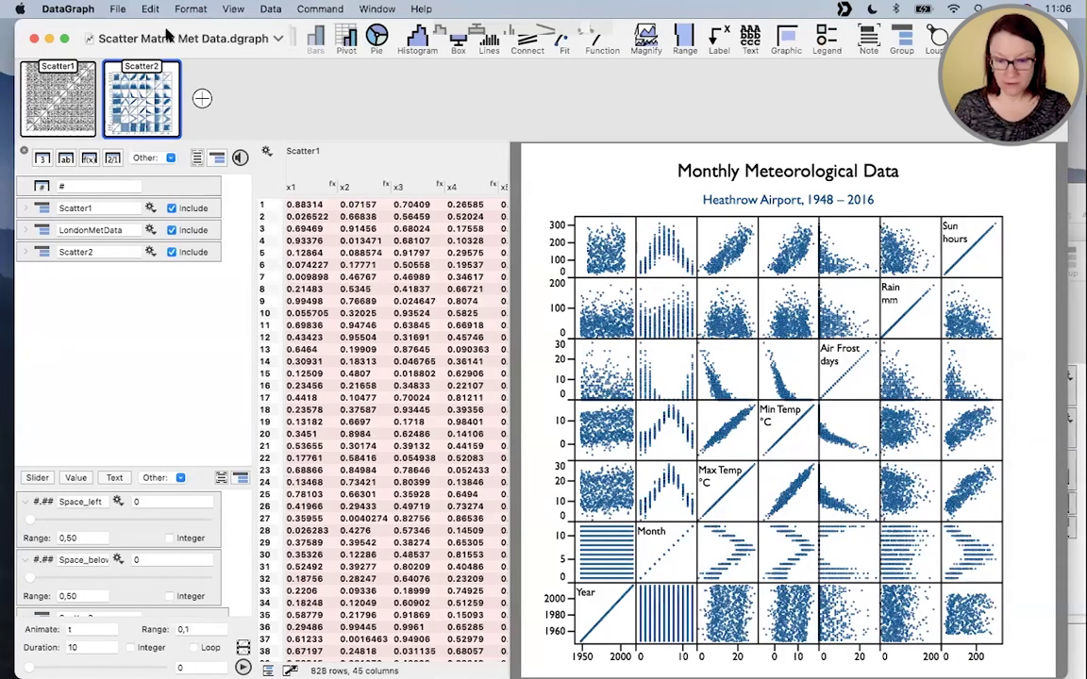
drag(243, 35, 269, 51)
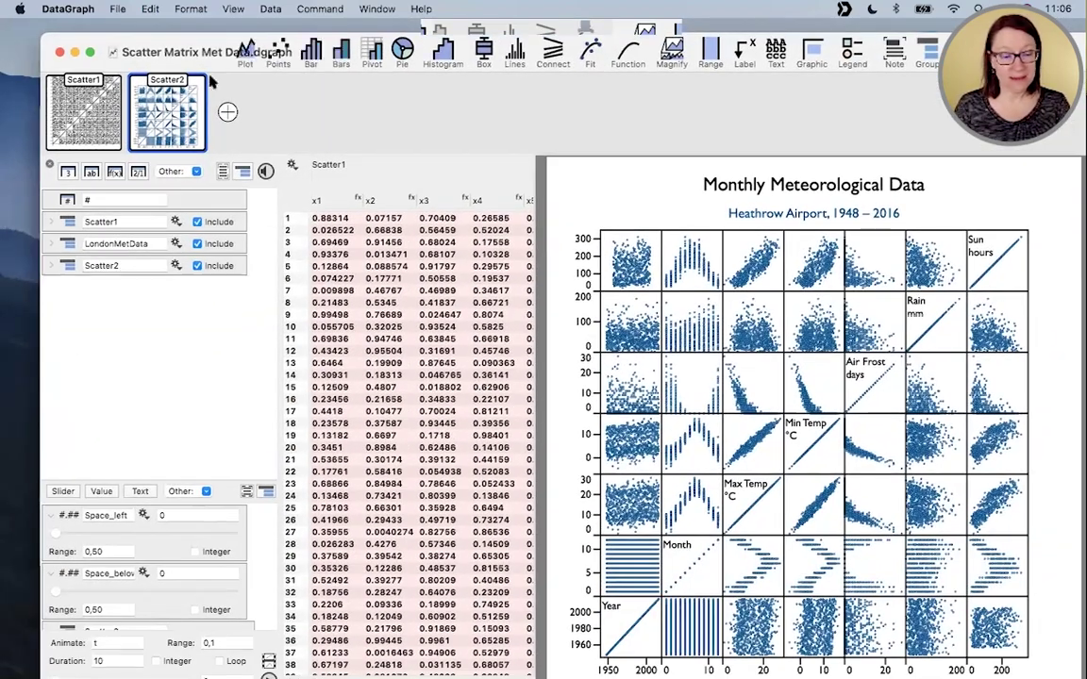
click(83, 118)
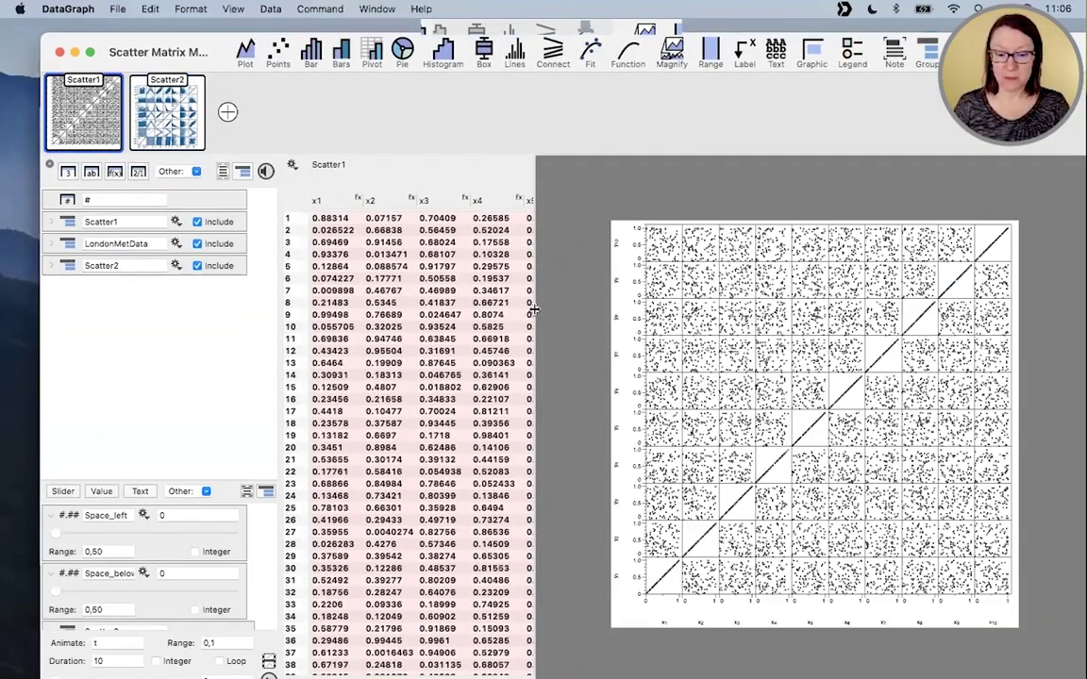
drag(533, 309, 413, 311)
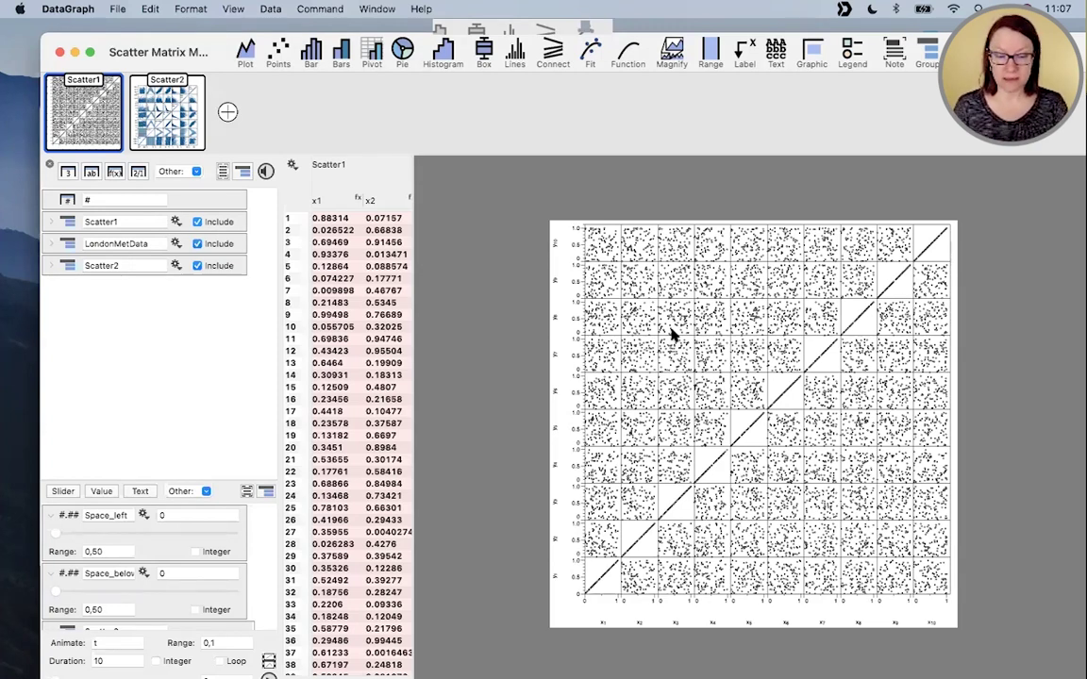
- Bring the Categorical document to the front and narrow its data table to enlarge the three-panel graph
double_click(218, 47)
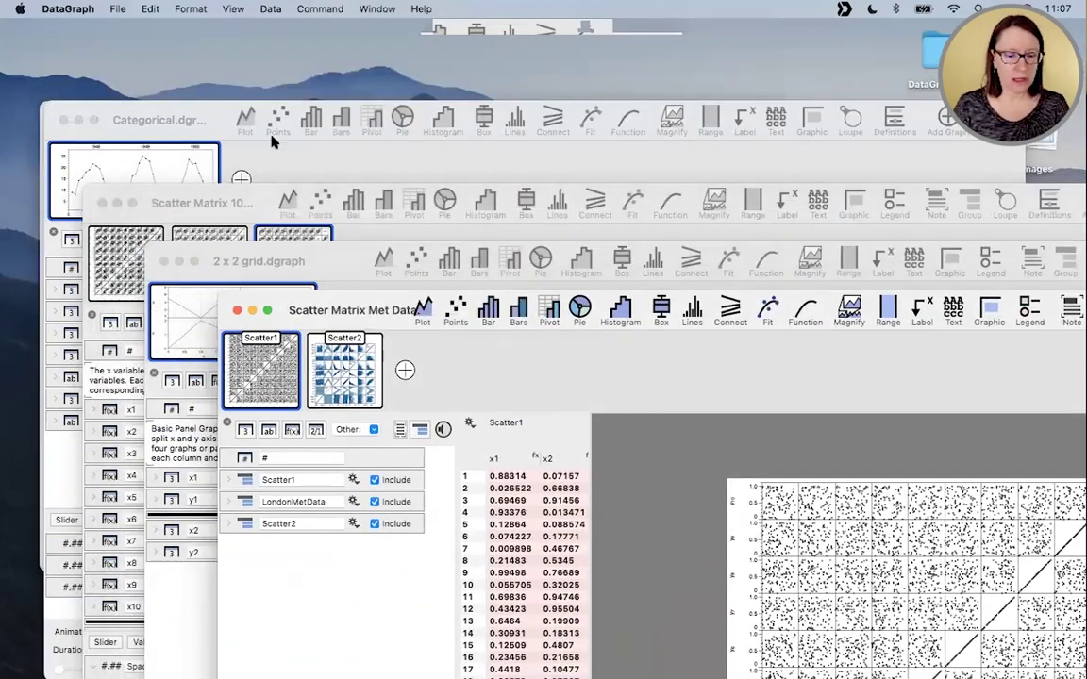
click(206, 109)
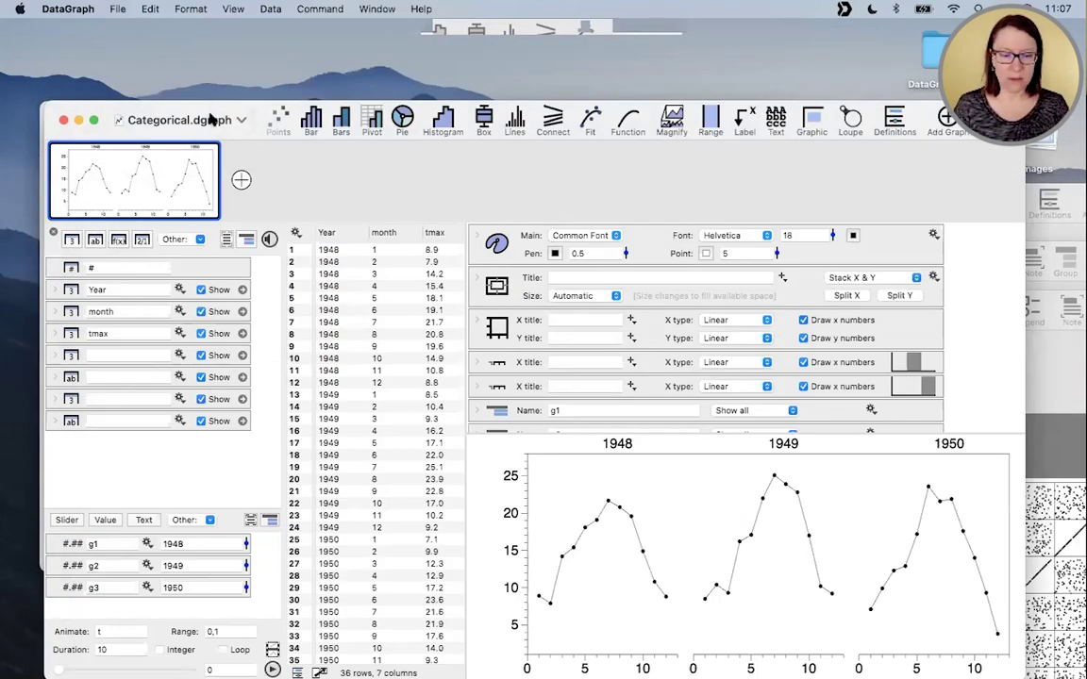
drag(210, 120, 148, 39)
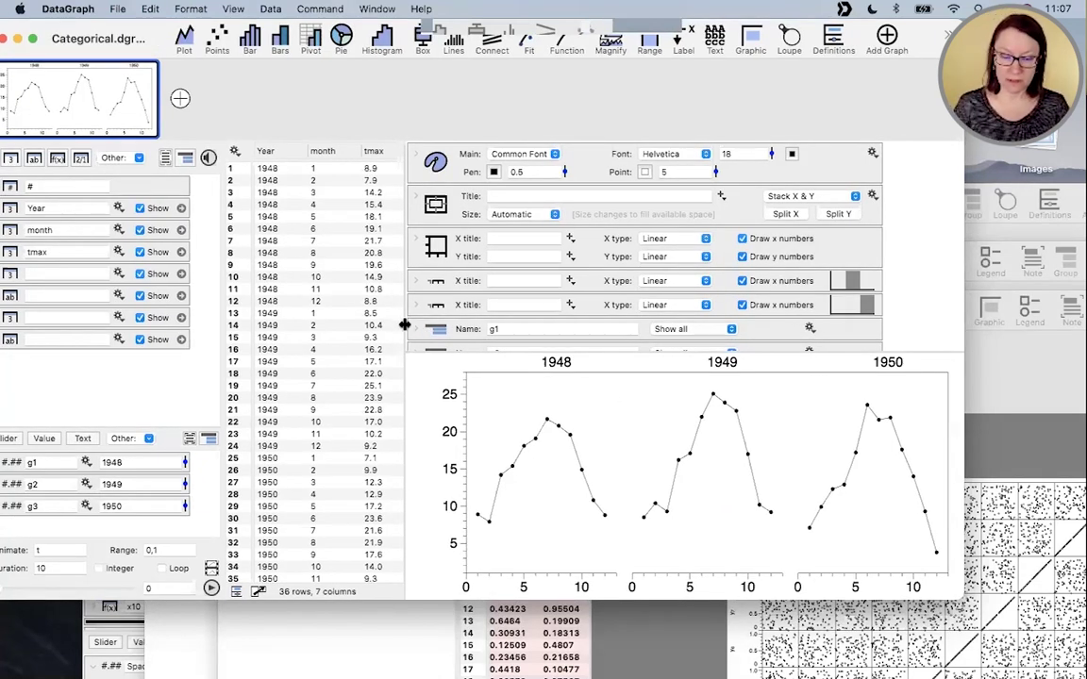
drag(406, 318, 342, 317)
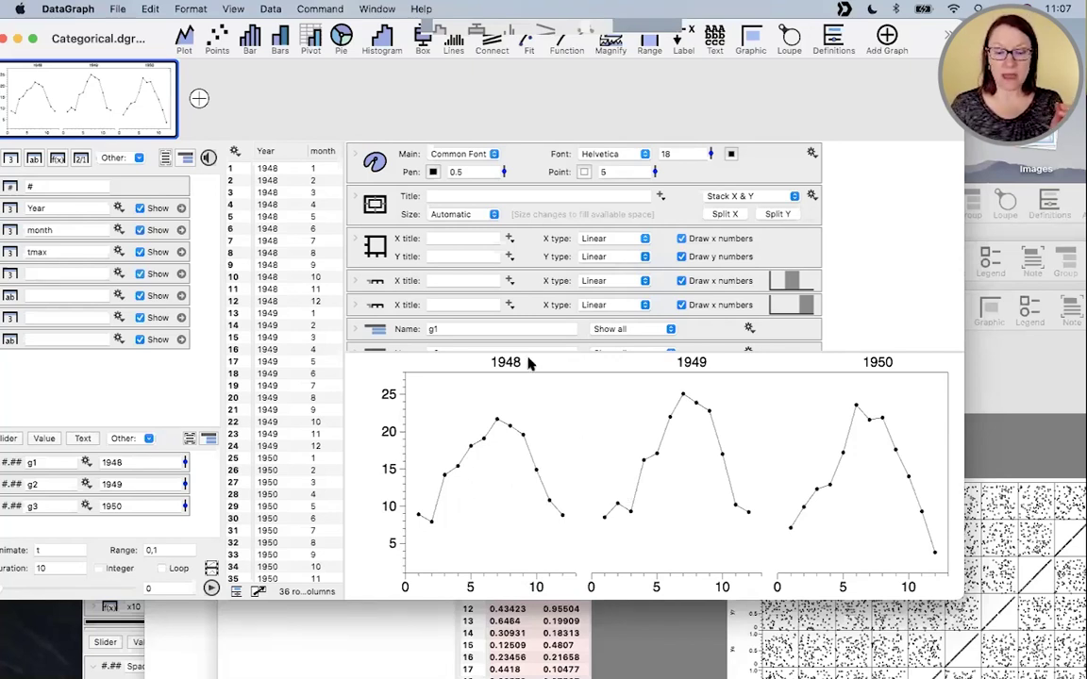
mouse_move(521, 378)
mouse_down()
mouse_move(463, 327)
mouse_move(488, 408)
mouse_up()
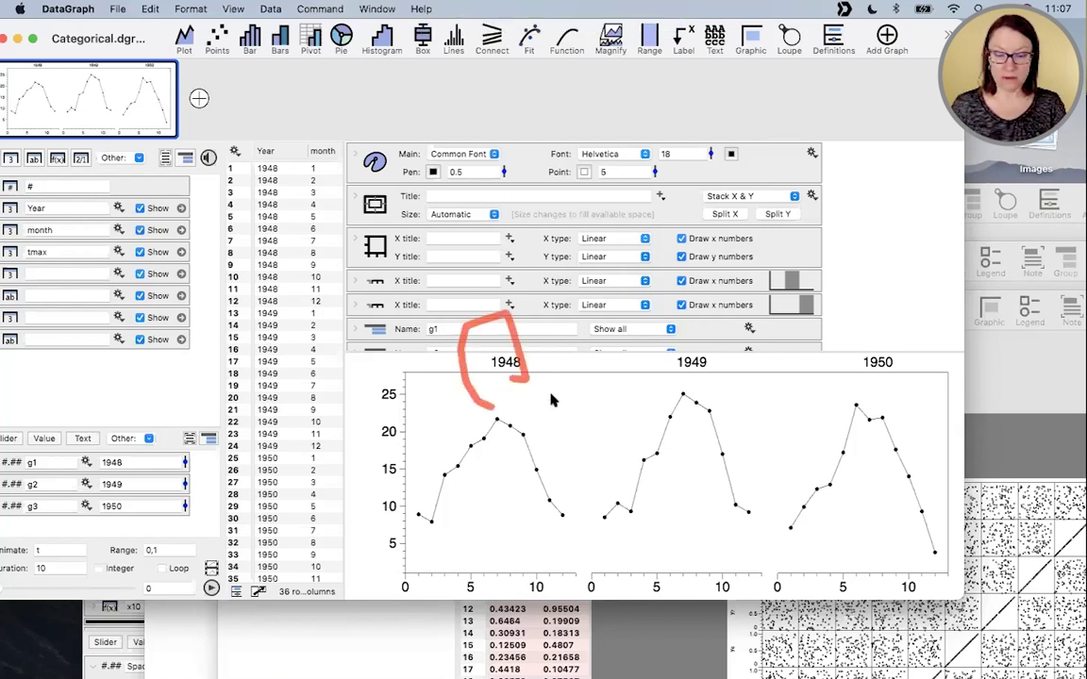
drag(664, 381, 703, 394)
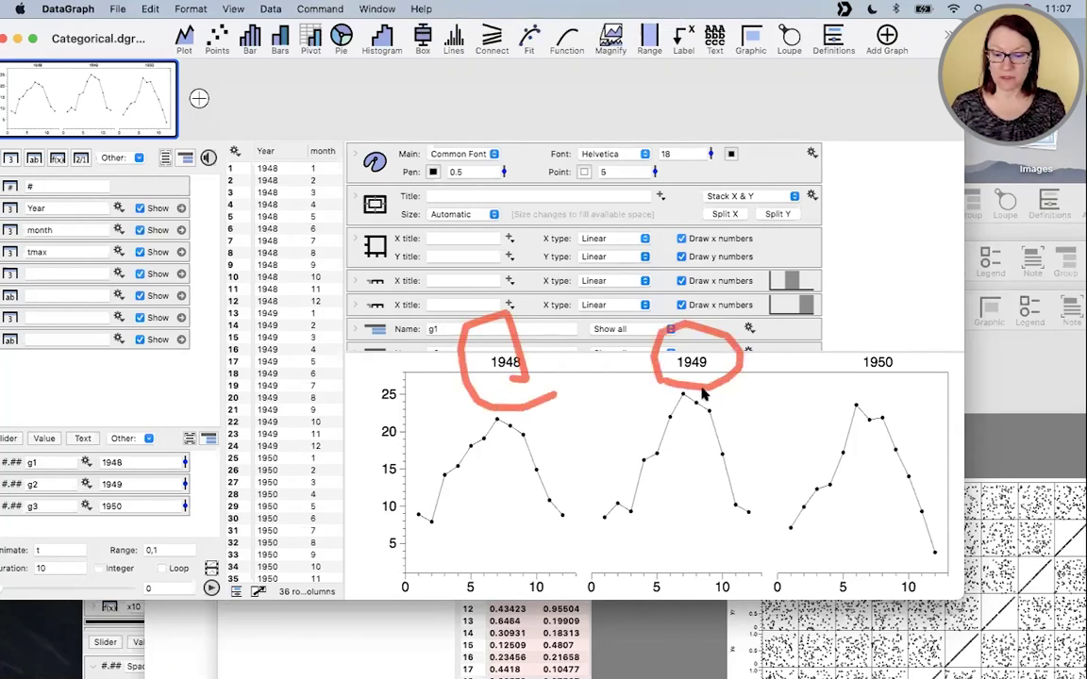
mouse_move(887, 387)
mouse_down()
mouse_move(929, 316)
mouse_move(891, 387)
mouse_up()
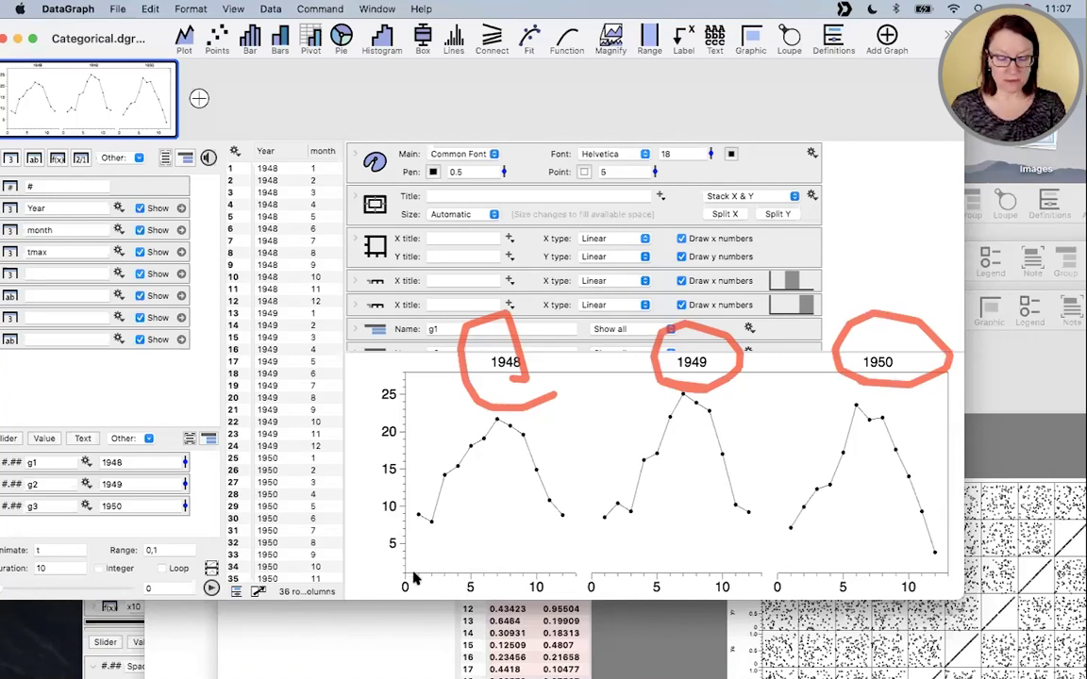
mouse_move(412, 578)
mouse_down()
mouse_move(408, 358)
mouse_move(353, 473)
mouse_move(394, 585)
mouse_move(405, 585)
mouse_up()
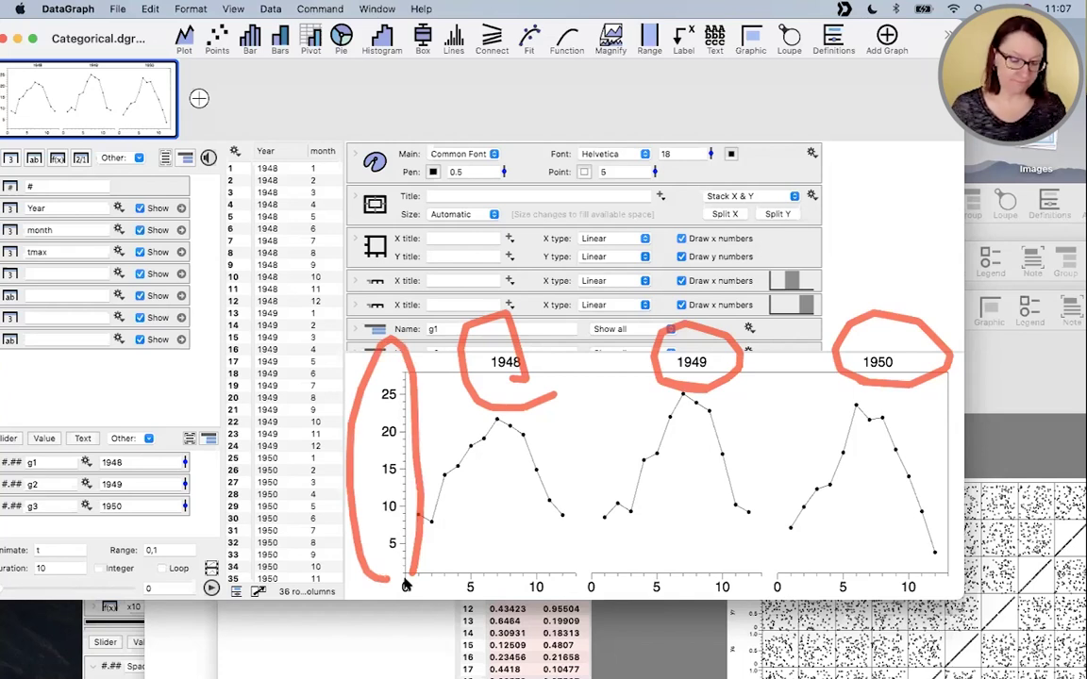
key(Escape)
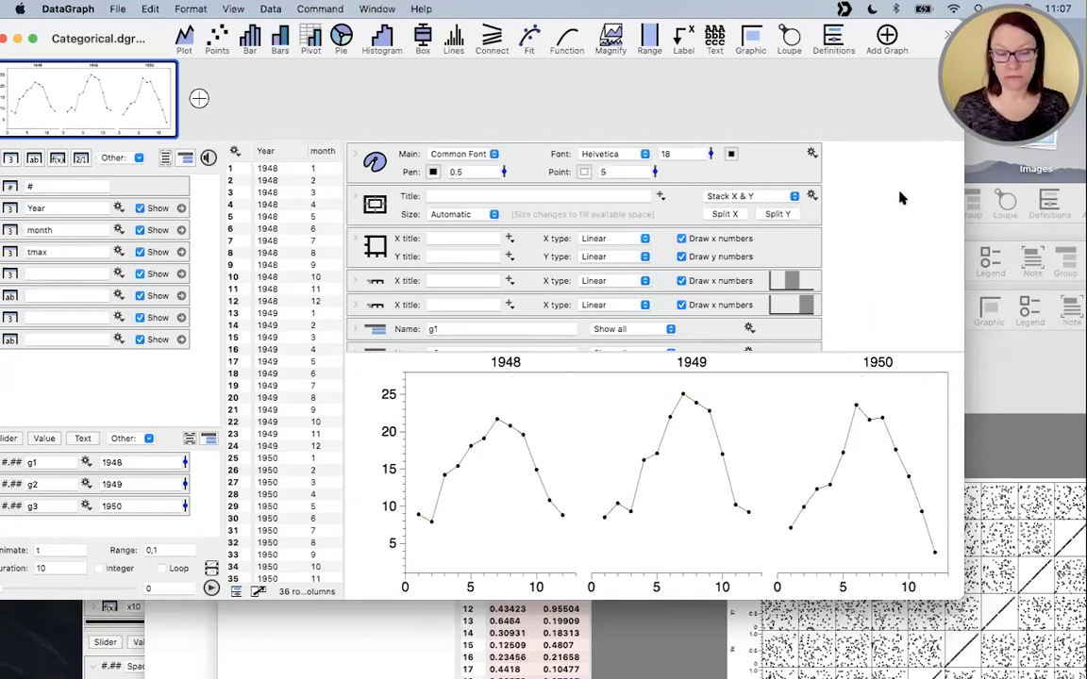
- Open the example files browser, search it for "panel" and enlarge its window to show the full list
drag(176, 51, 267, 116)
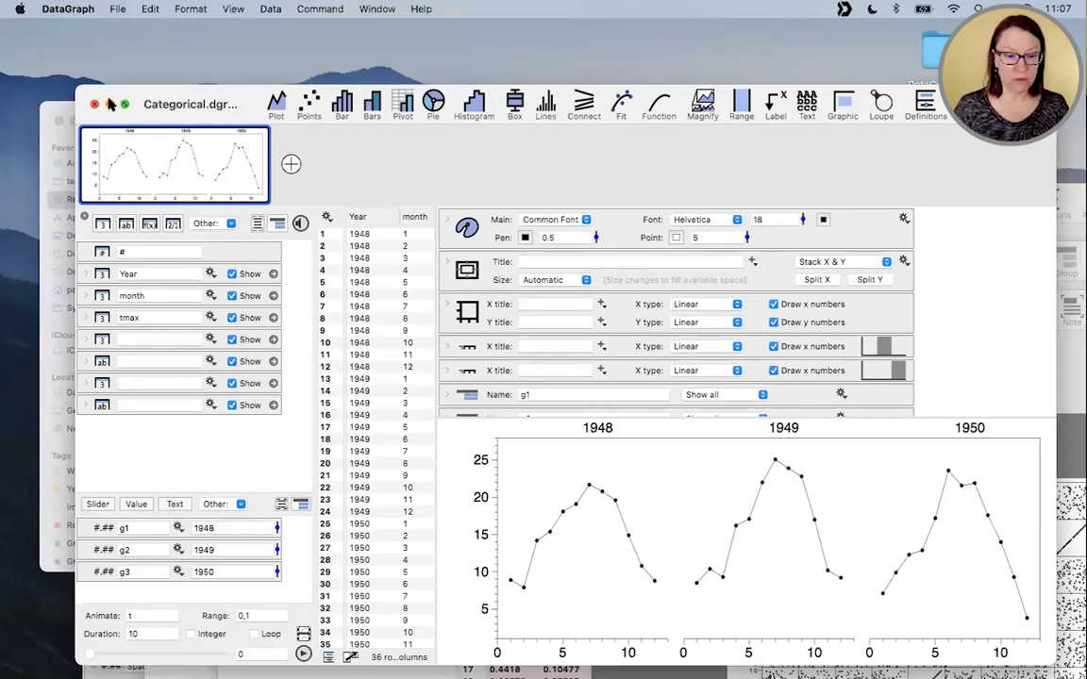
click(107, 8)
click(149, 49)
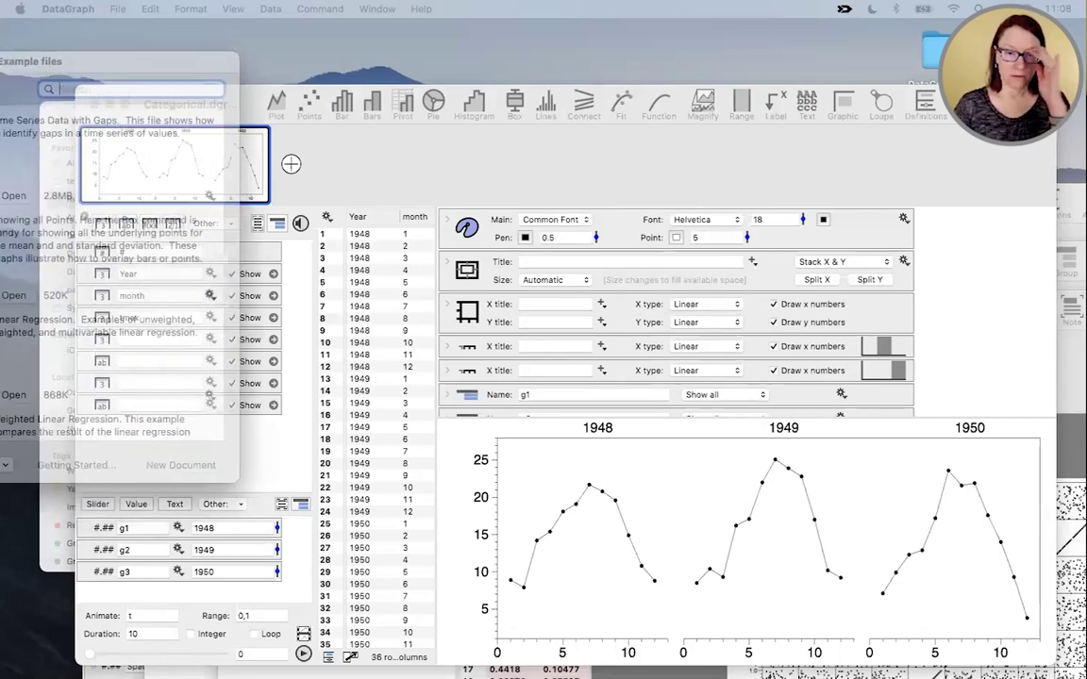
drag(136, 34, 376, 117)
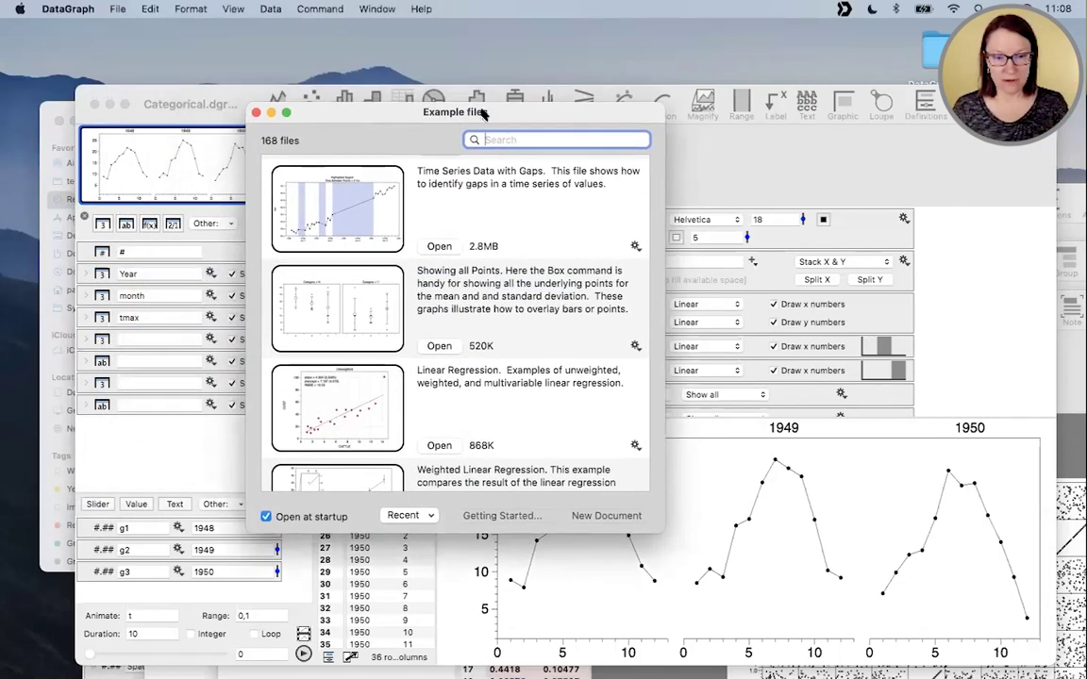
scroll(436, 354, down, 8)
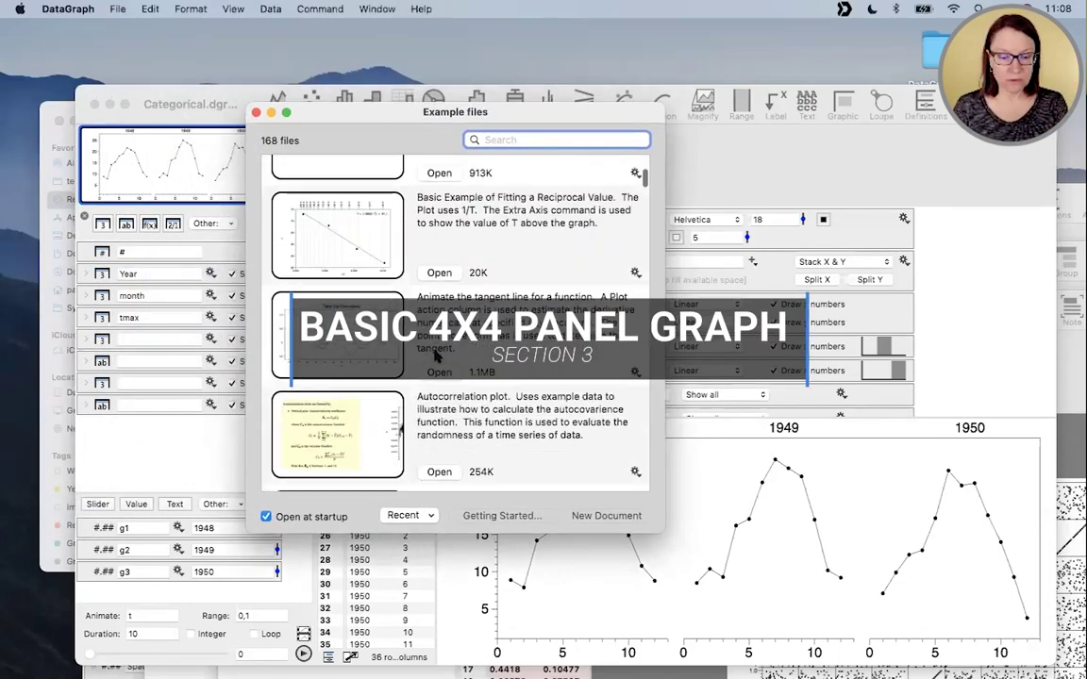
scroll(437, 357, up, 10)
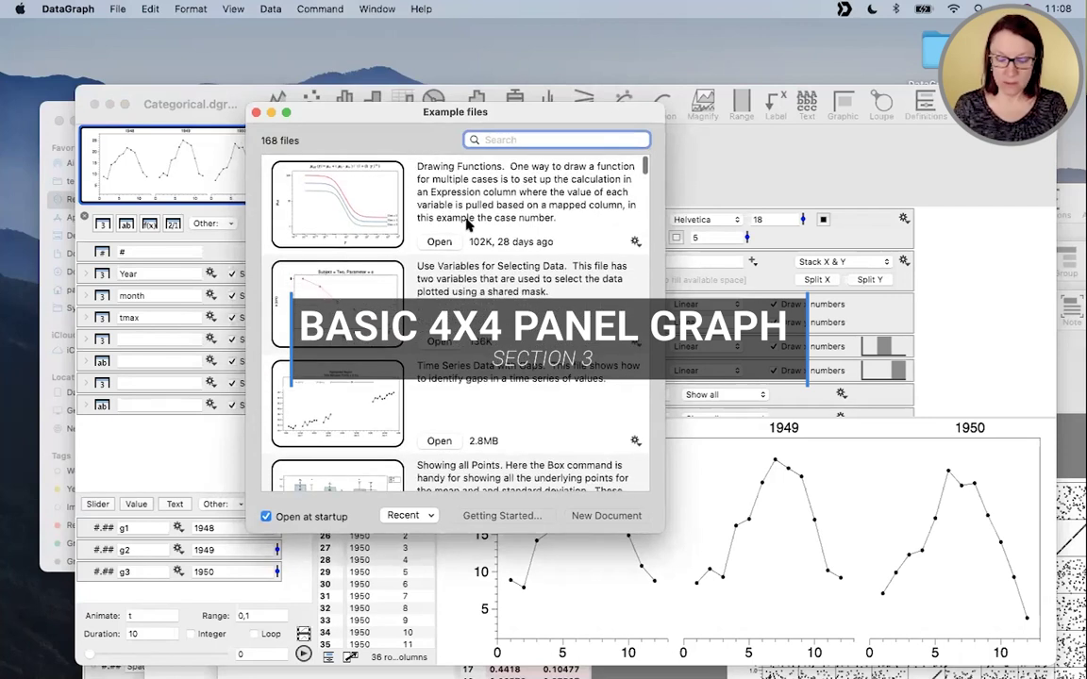
text(panel)
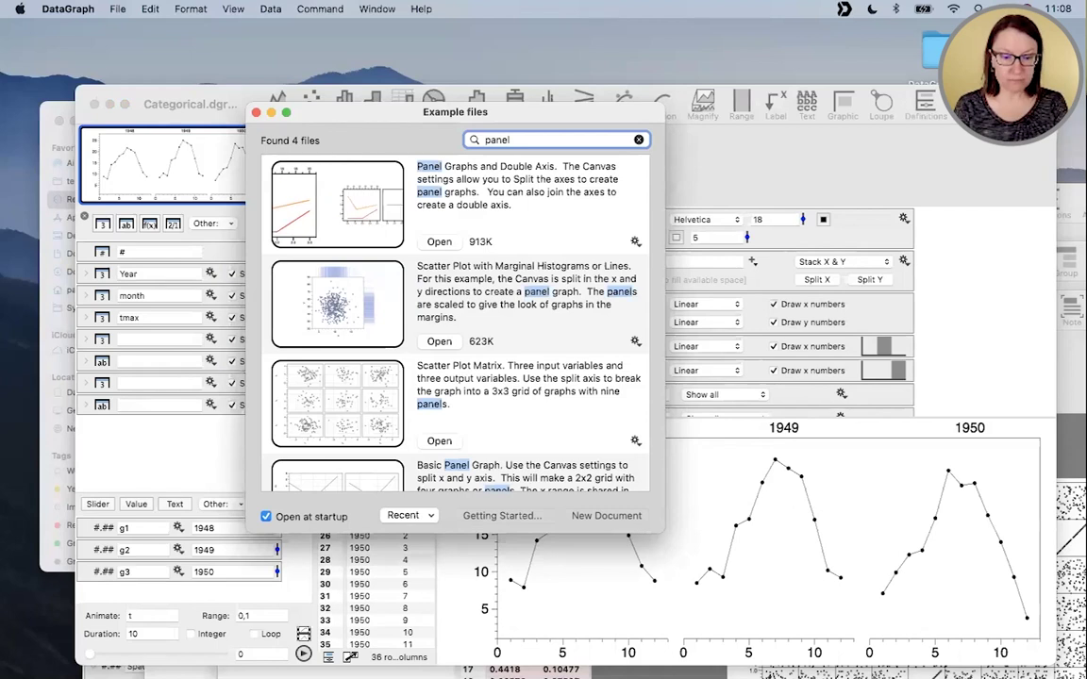
scroll(352, 377, down, 3)
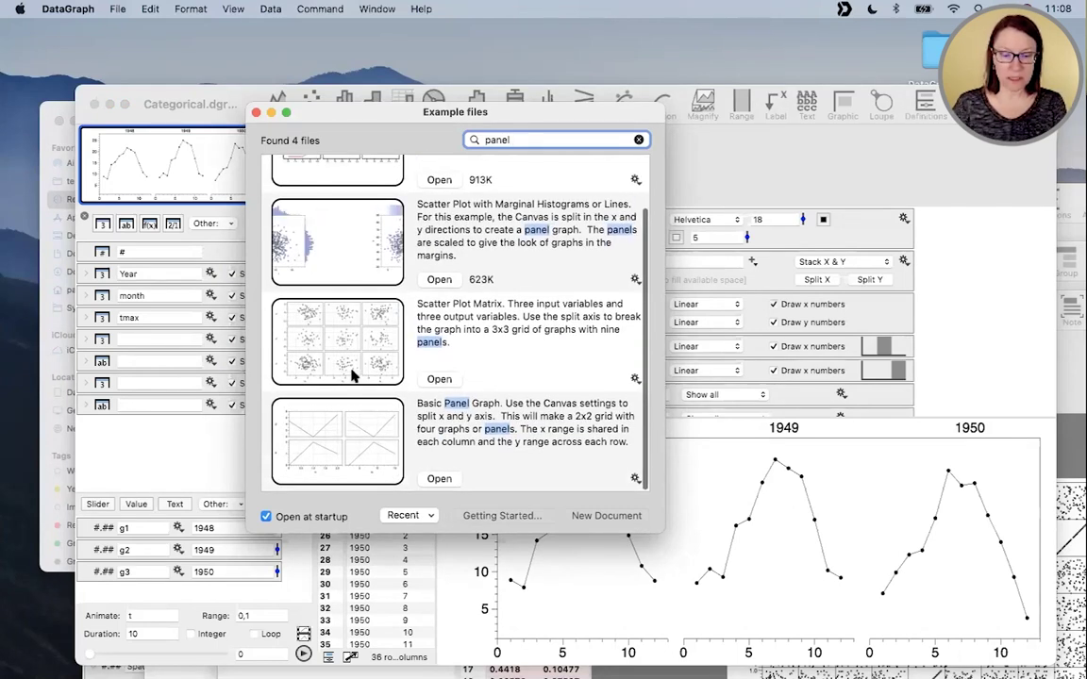
drag(663, 532, 745, 643)
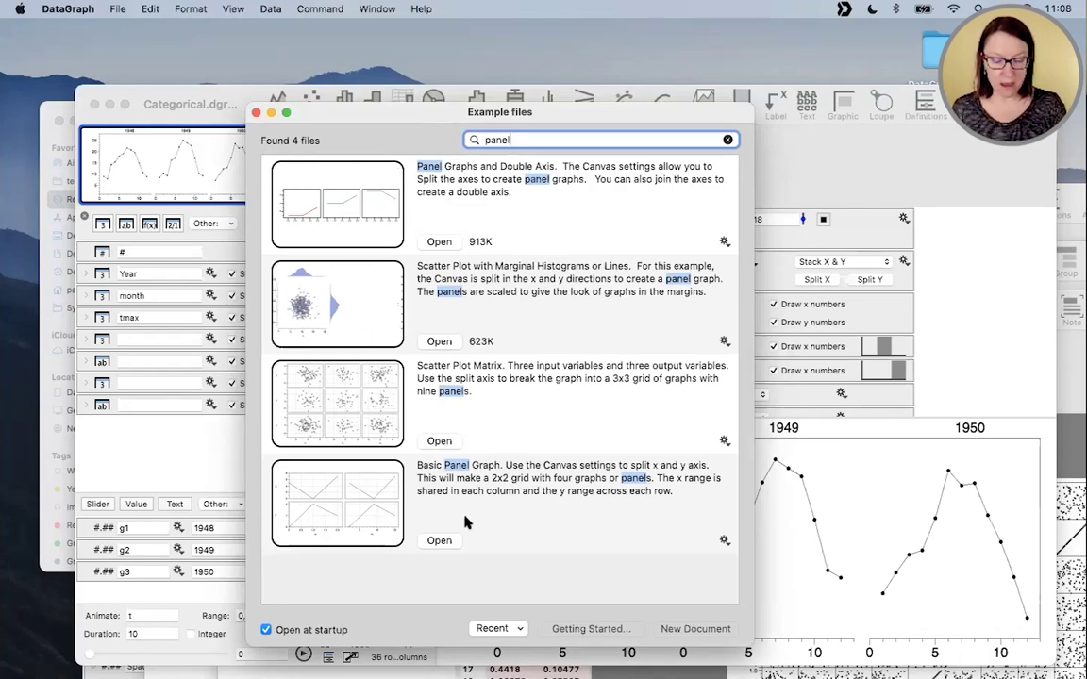
- Open the Basic Panel Graph example with the 2x2 grid and enlarge its window
mouse_move(451, 554)
mouse_down()
mouse_move(485, 436)
mouse_move(396, 495)
mouse_up()
drag(411, 545, 464, 562)
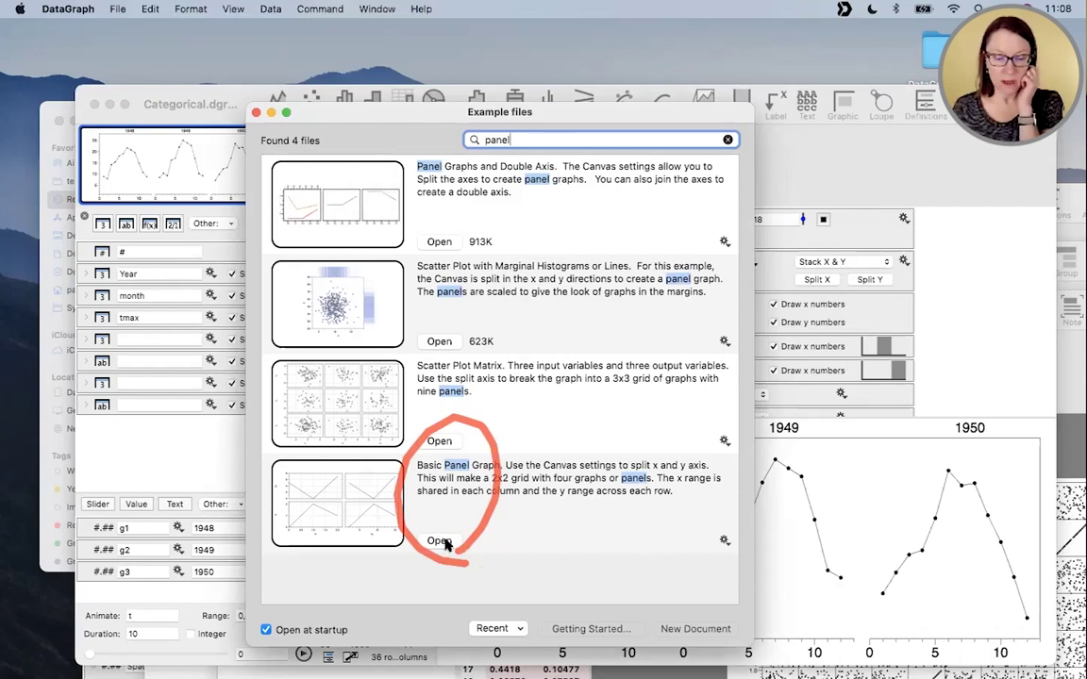
click(440, 541)
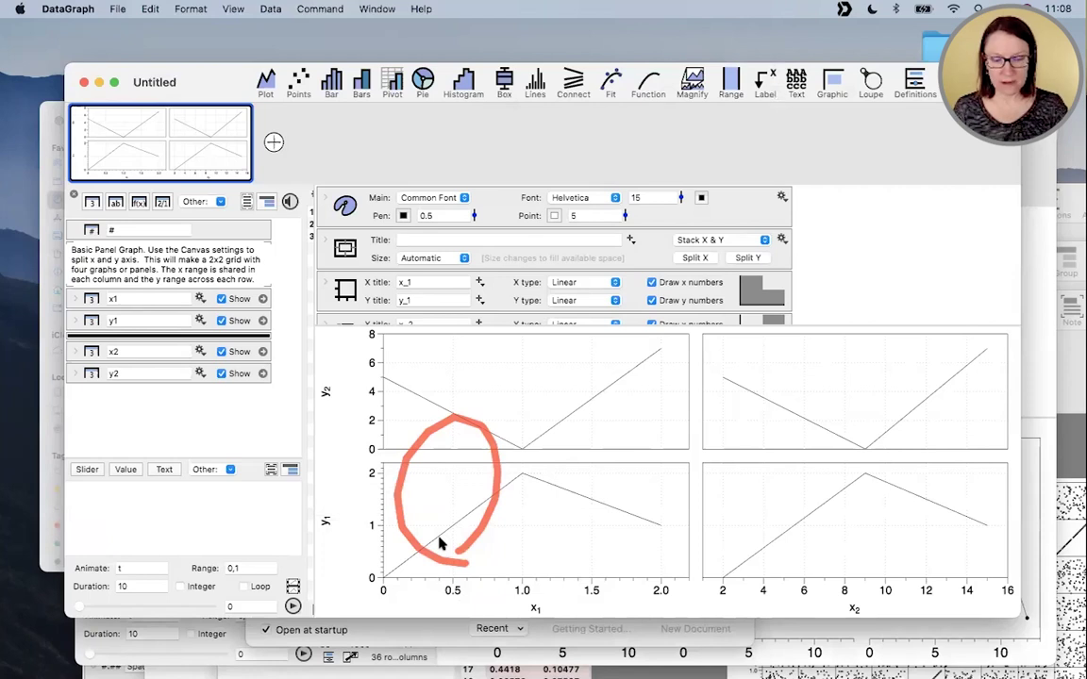
double_click(226, 75)
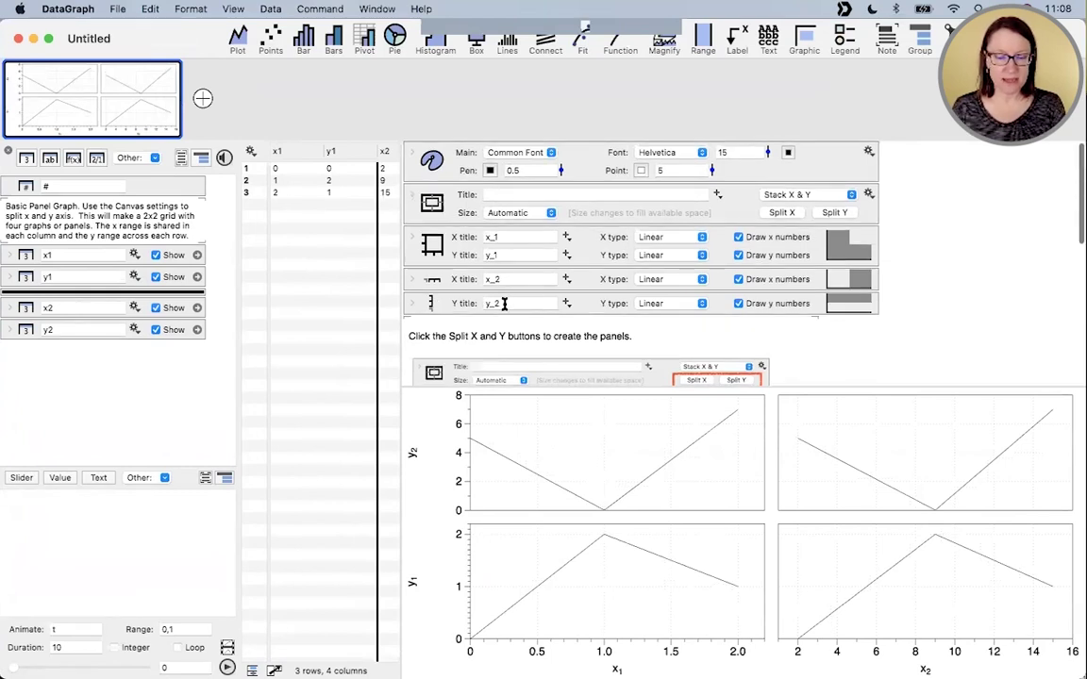
- Widen the example's data table to show all four columns and look at the x1 and y1 columns
scroll(547, 300, down, 3)
scroll(471, 283, up, 3)
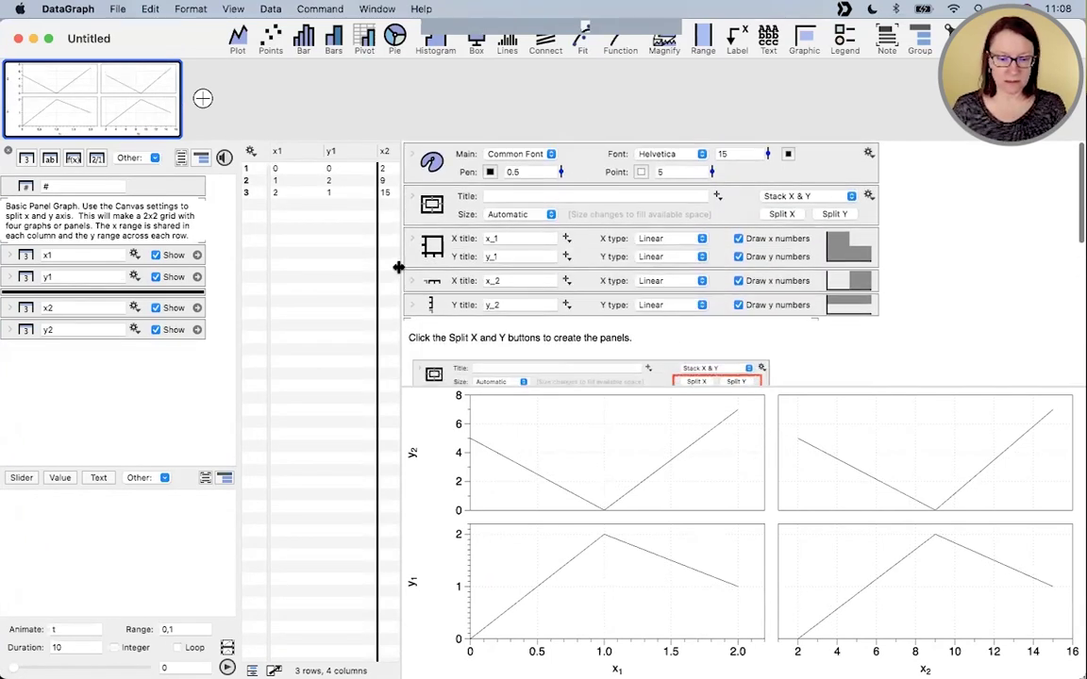
drag(401, 274, 492, 279)
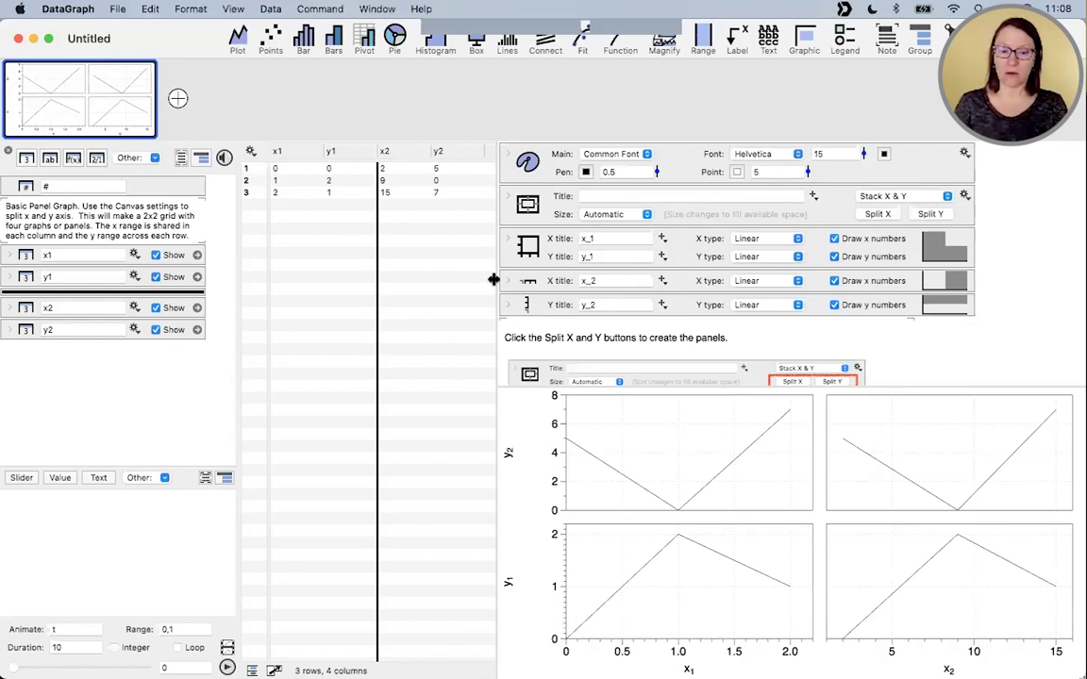
click(277, 151)
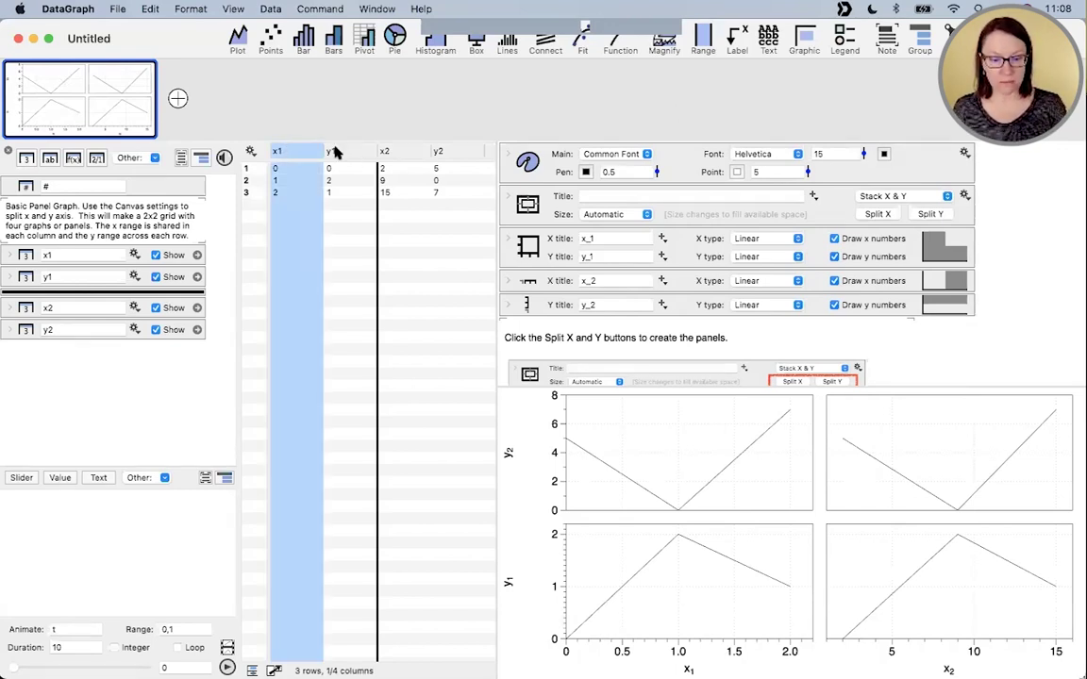
click(334, 151)
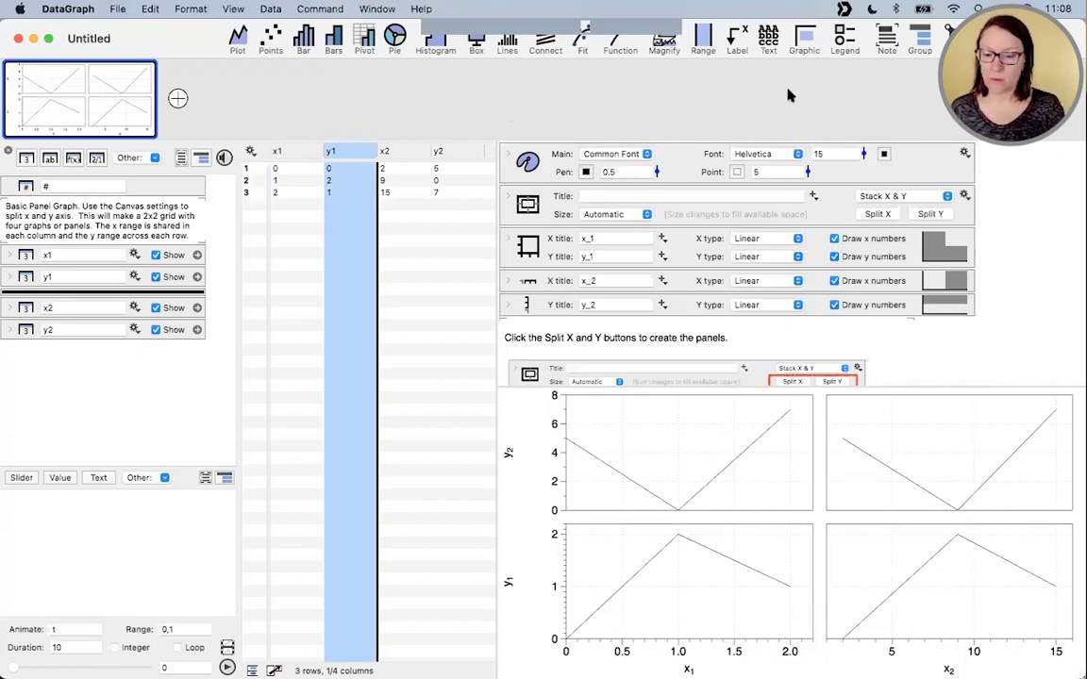
- Read the example's note on creating panels by splitting the X and Y axes
scroll(664, 310, down, 3)
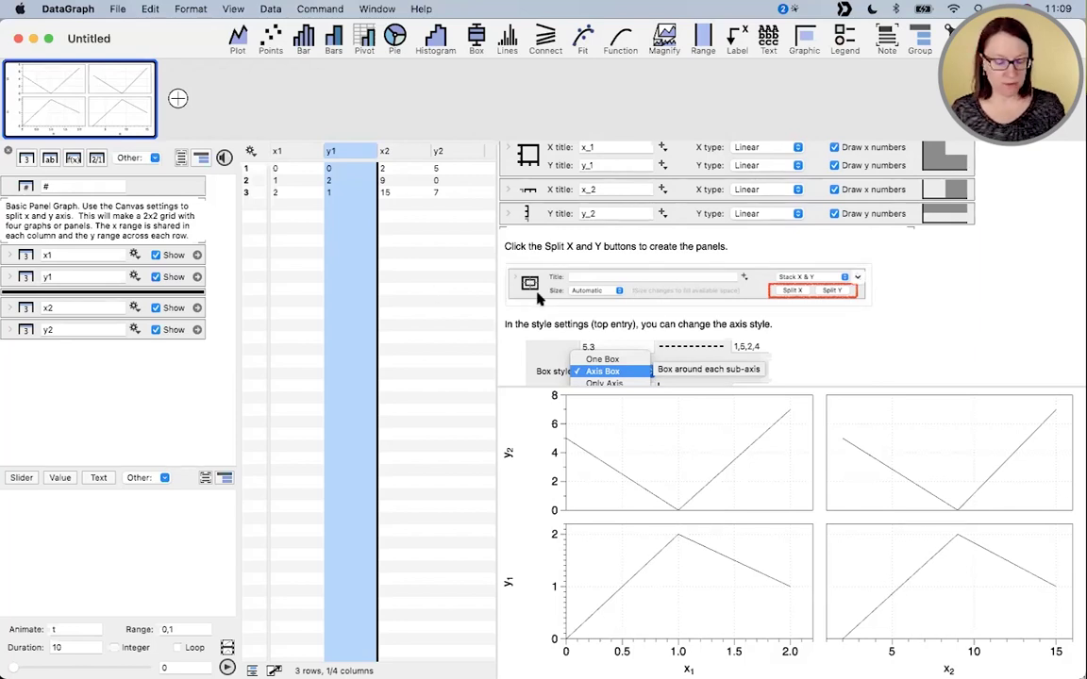
mouse_move(494, 254)
mouse_down()
mouse_move(756, 260)
mouse_move(689, 219)
mouse_move(547, 227)
mouse_move(503, 275)
mouse_up()
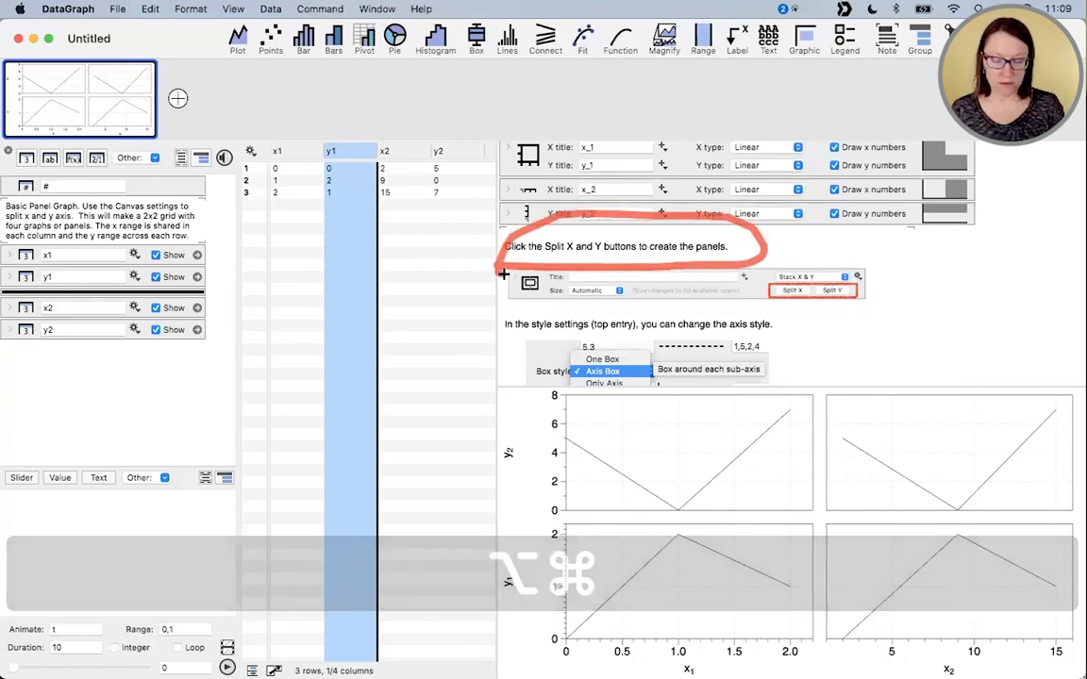
key(ctrl+super)
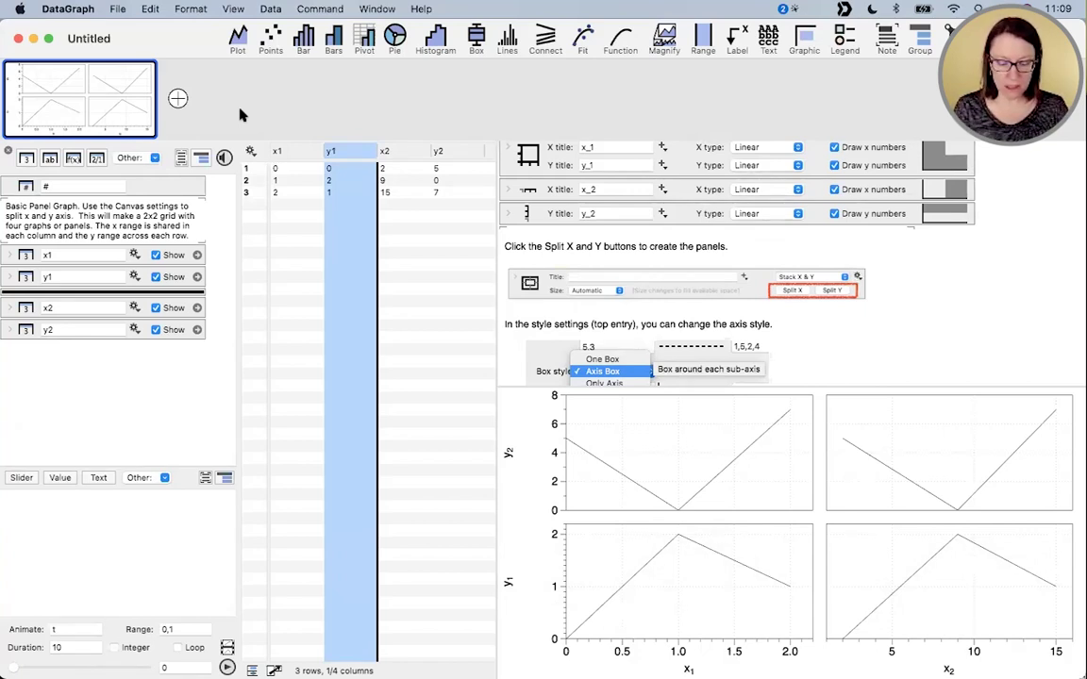
- Create a new blank document and move its window clear for building the graph
key(super+n)
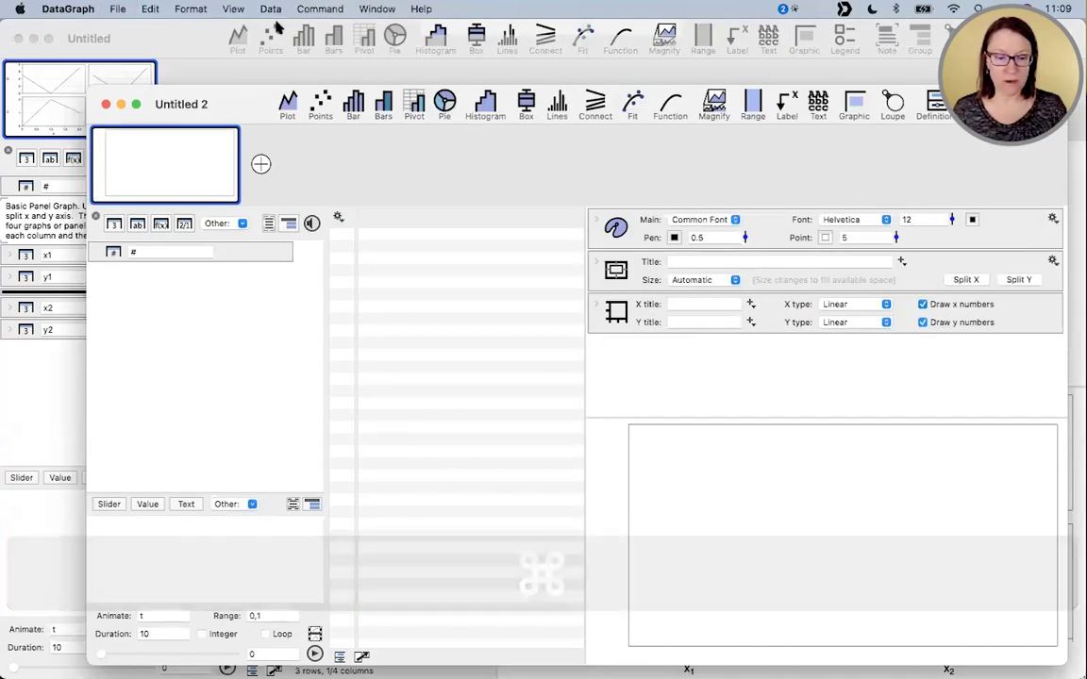
drag(252, 101, 186, 34)
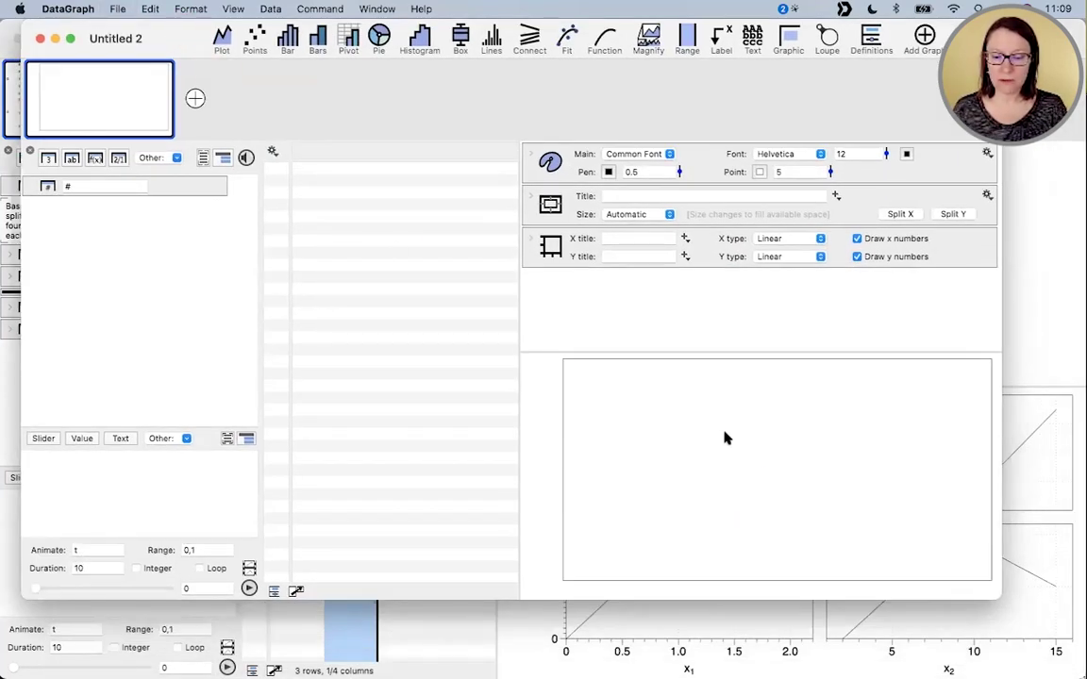
- Split both the X and Y axes of the blank graph to create a stacked panel layout
click(900, 215)
click(951, 214)
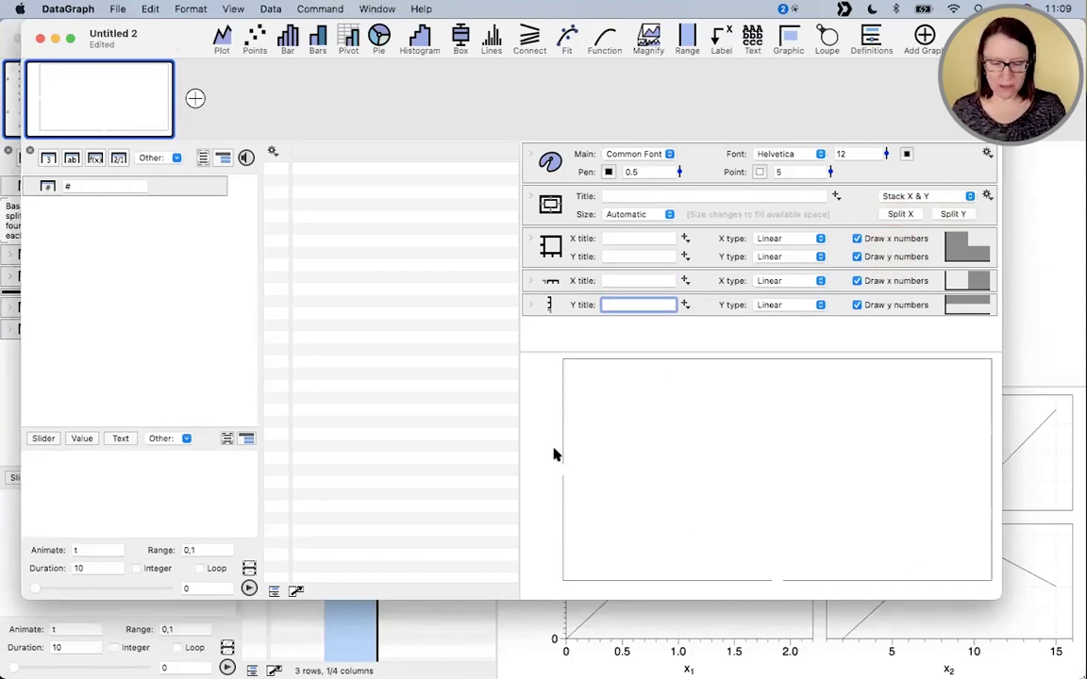
key(alt+super)
mouse_move(577, 449)
mouse_down()
mouse_move(557, 477)
mouse_move(579, 453)
mouse_up()
mouse_move(764, 590)
mouse_down()
mouse_move(771, 562)
mouse_move(769, 600)
mouse_up()
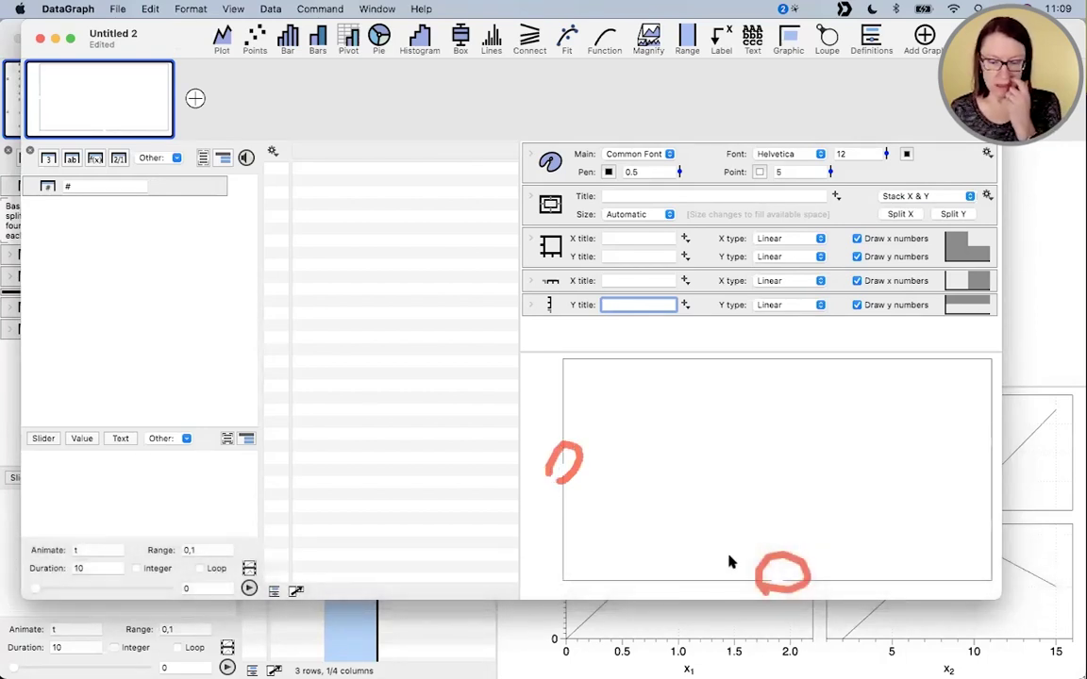
- Enlarge the new document's window and narrow its data table to give the graph more width
double_click(170, 35)
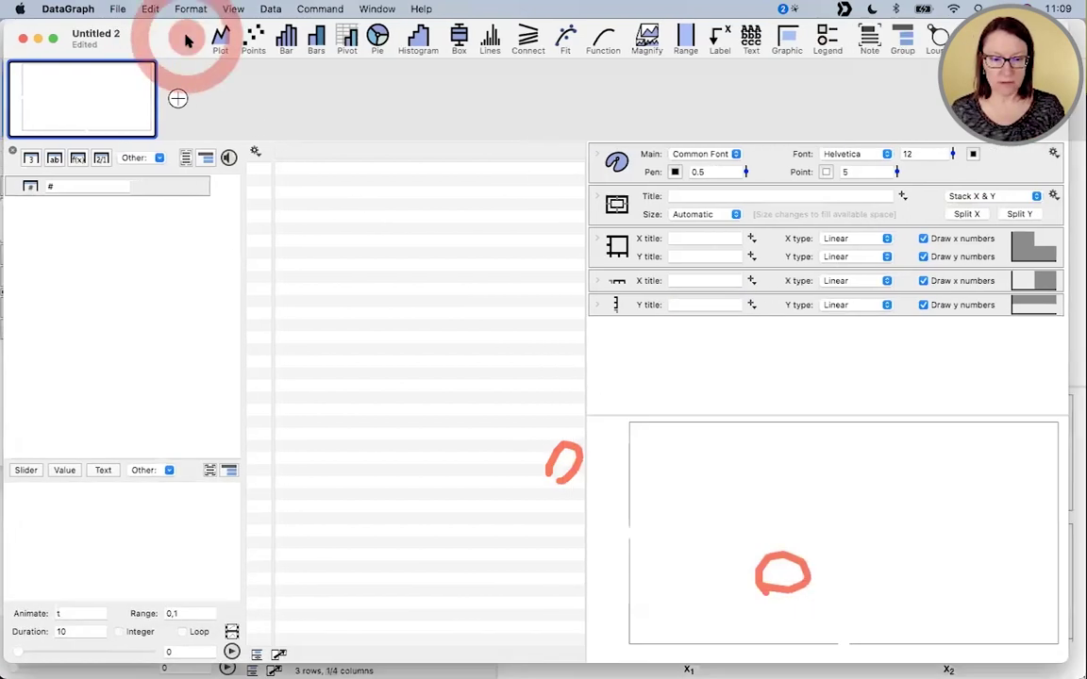
key(ctrl+super)
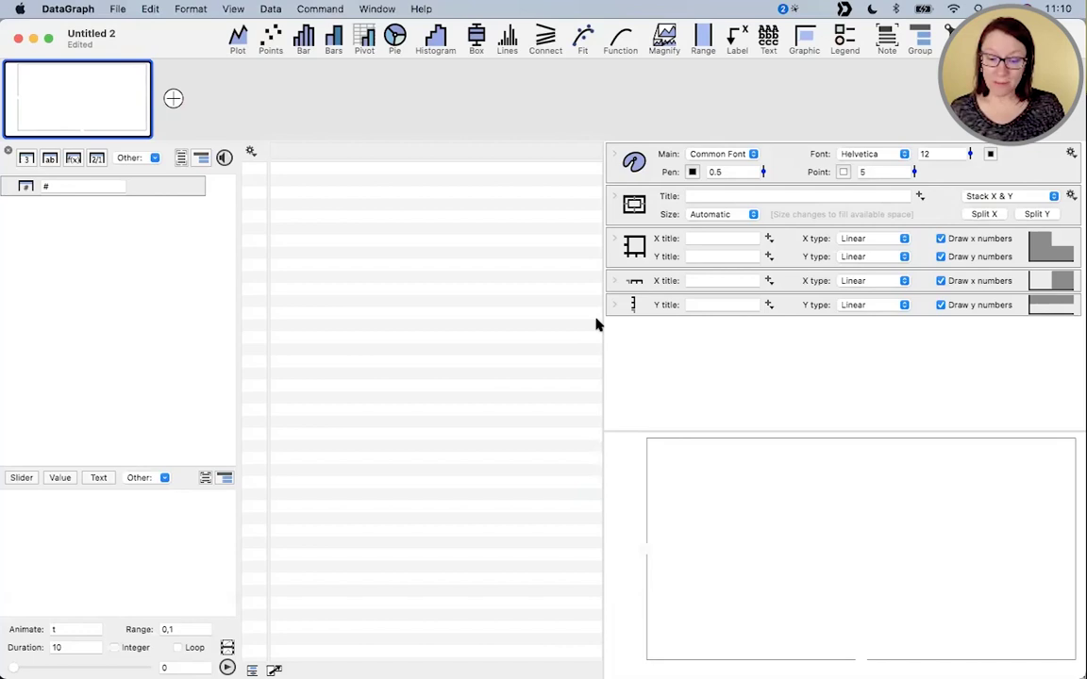
drag(602, 323, 445, 308)
- Select the two added axis entries, the main axis settings and each added axis in turn to examine them
drag(973, 329, 839, 280)
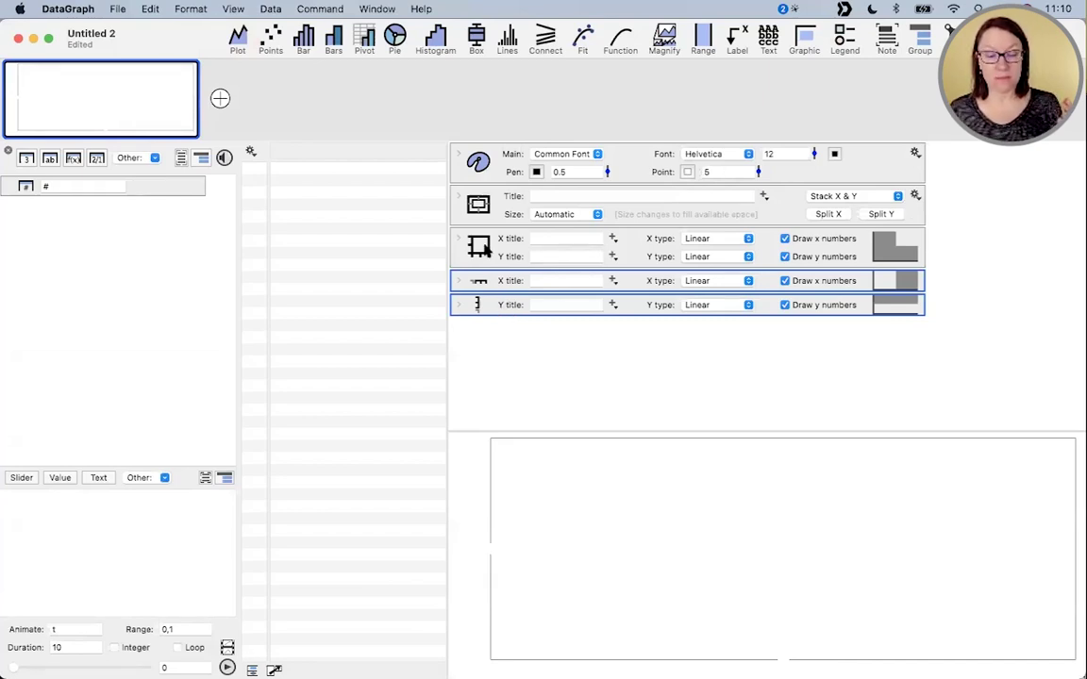
click(479, 245)
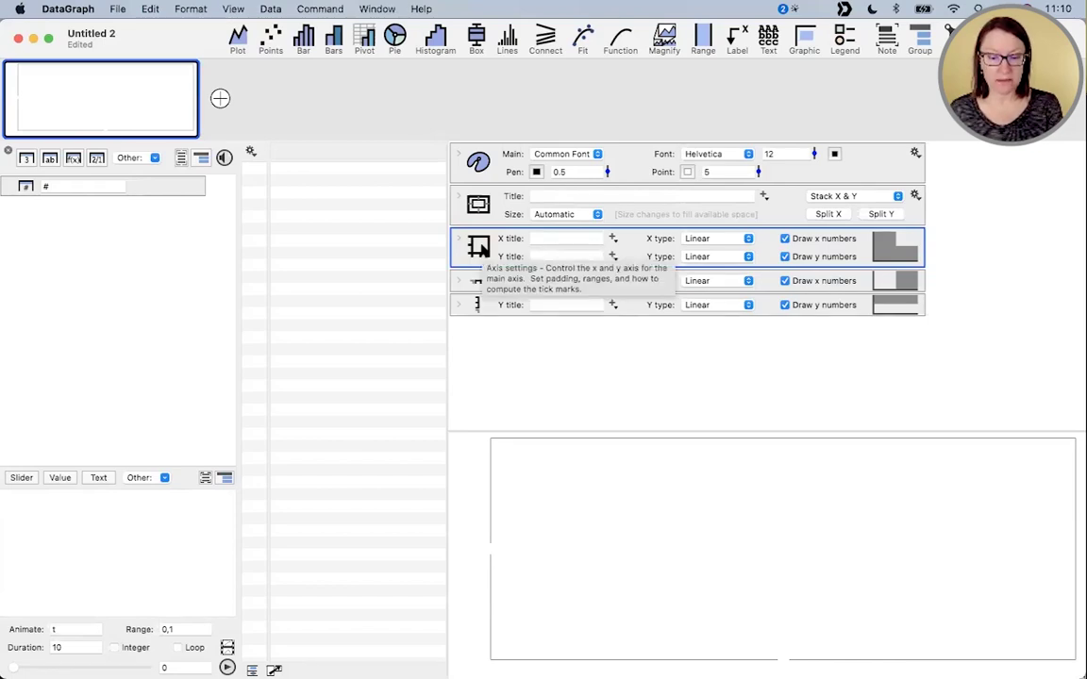
click(475, 282)
click(473, 304)
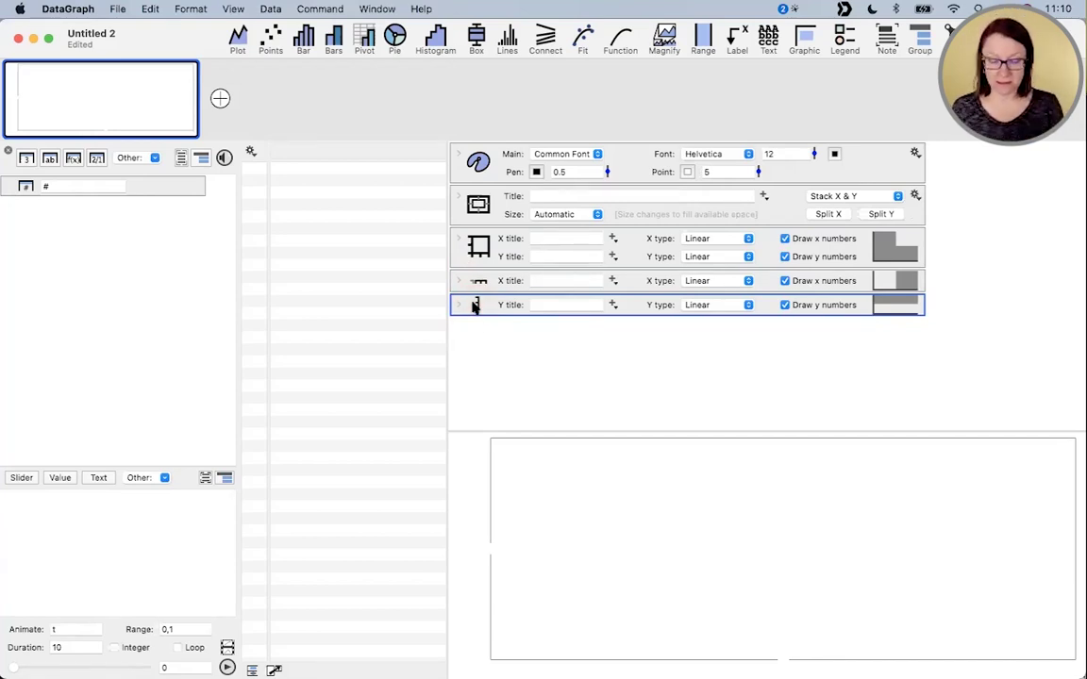
- Make the graph area taller and set the box style to Axis Box in the expanded style settings
drag(548, 433, 548, 359)
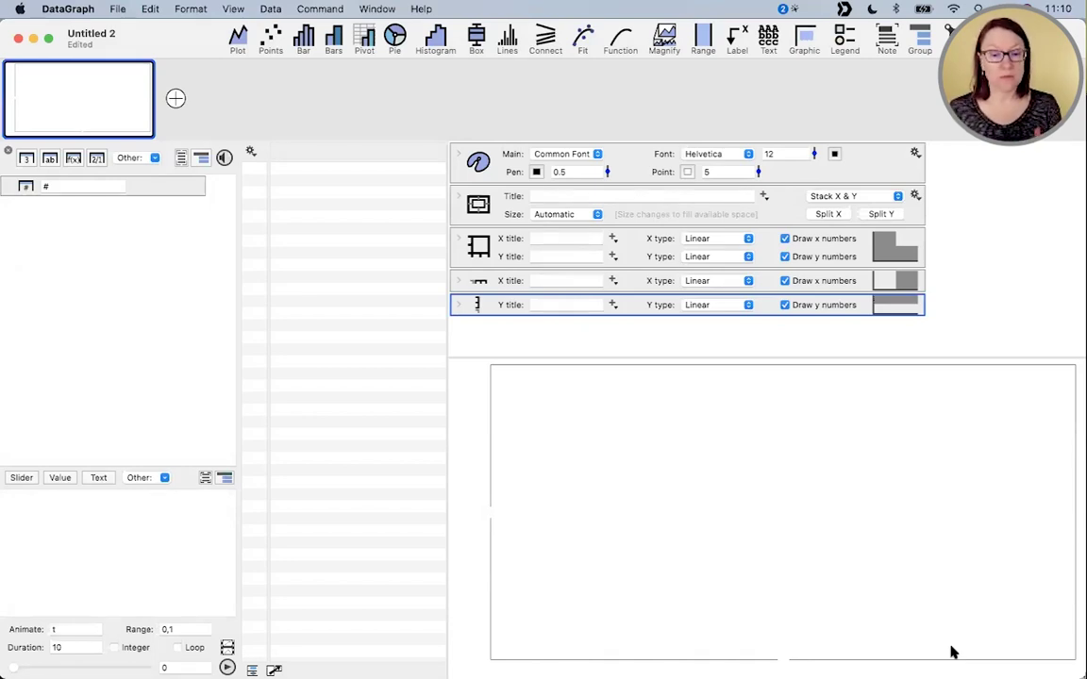
click(458, 156)
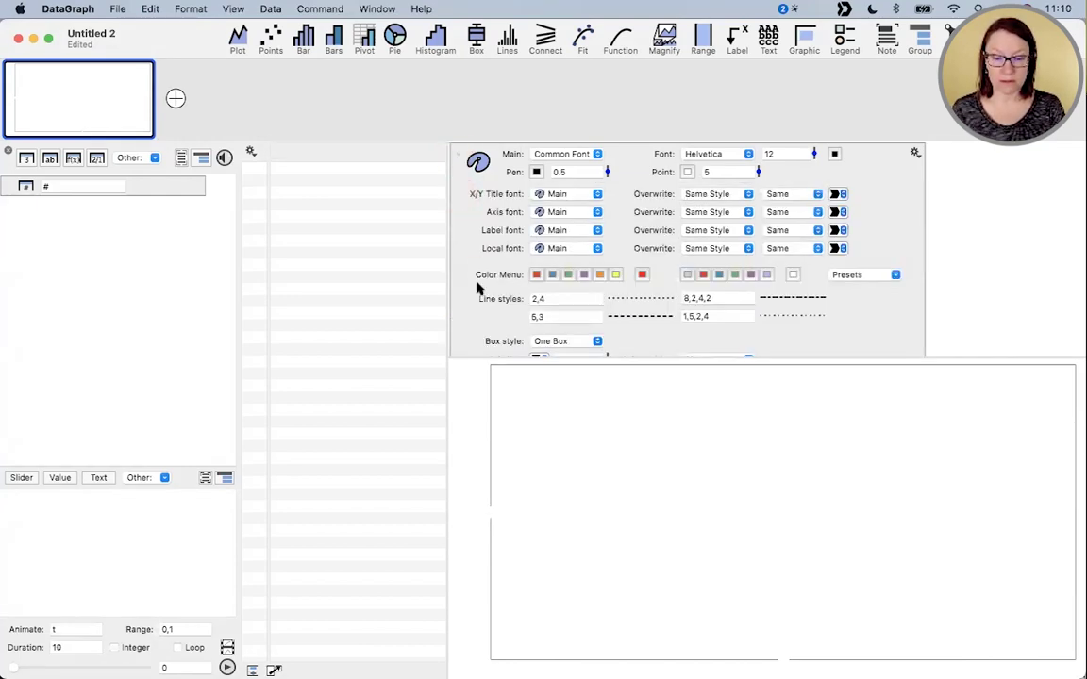
scroll(478, 287, down, 3)
mouse_move(492, 259)
mouse_down()
mouse_move(611, 242)
mouse_move(545, 193)
mouse_move(468, 240)
mouse_move(562, 247)
mouse_up()
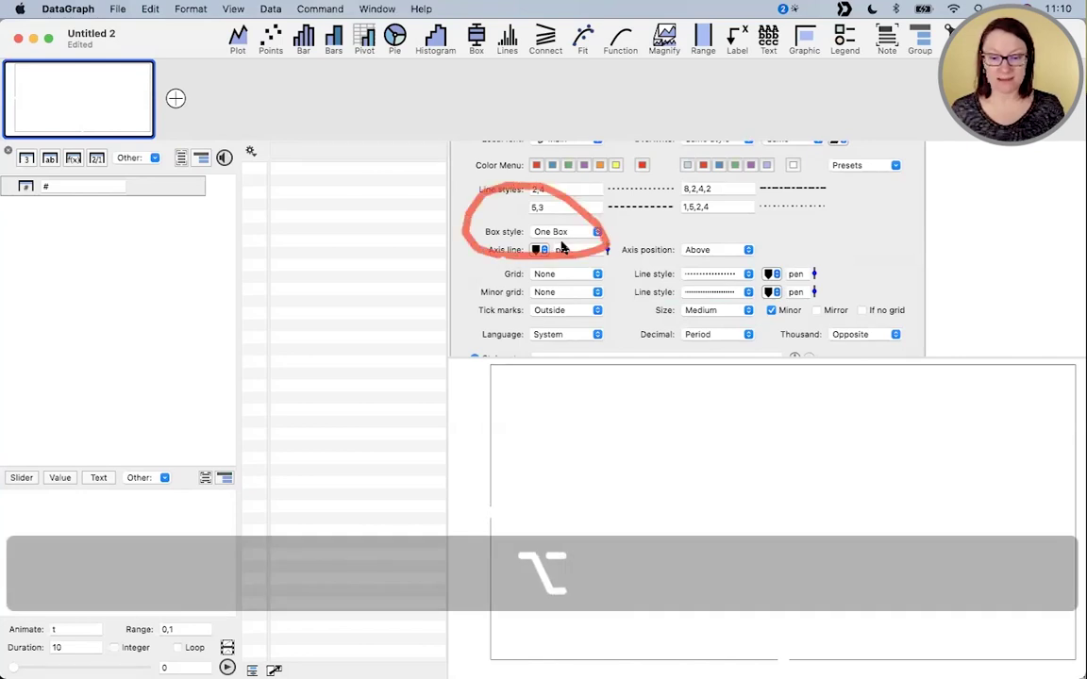
click(566, 235)
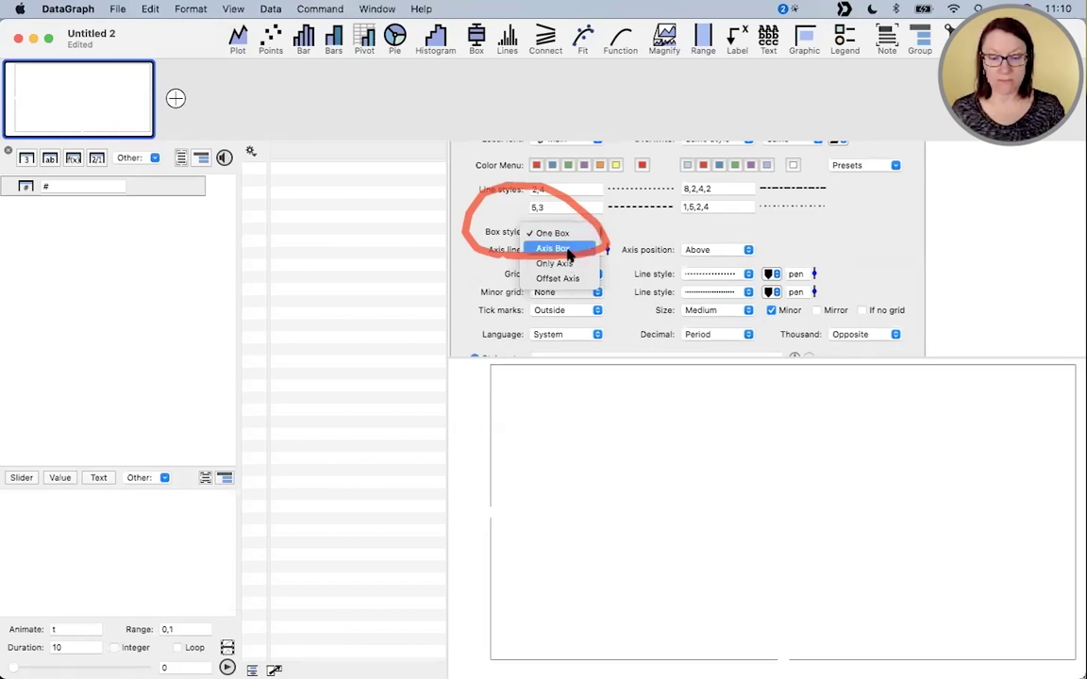
click(568, 251)
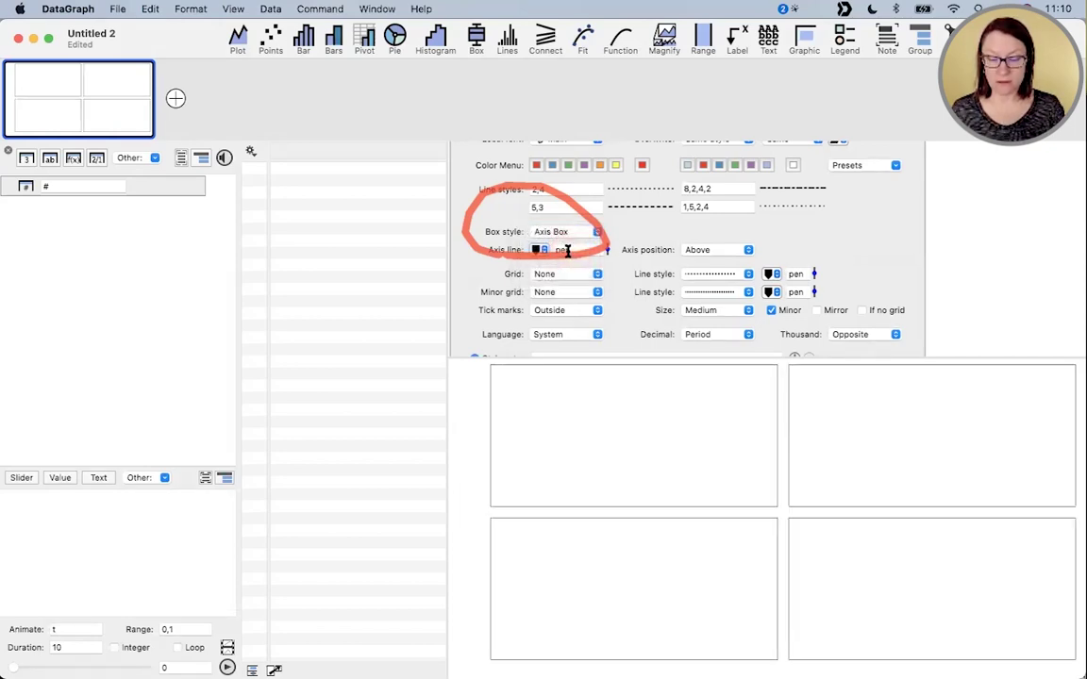
key(ctrl+super)
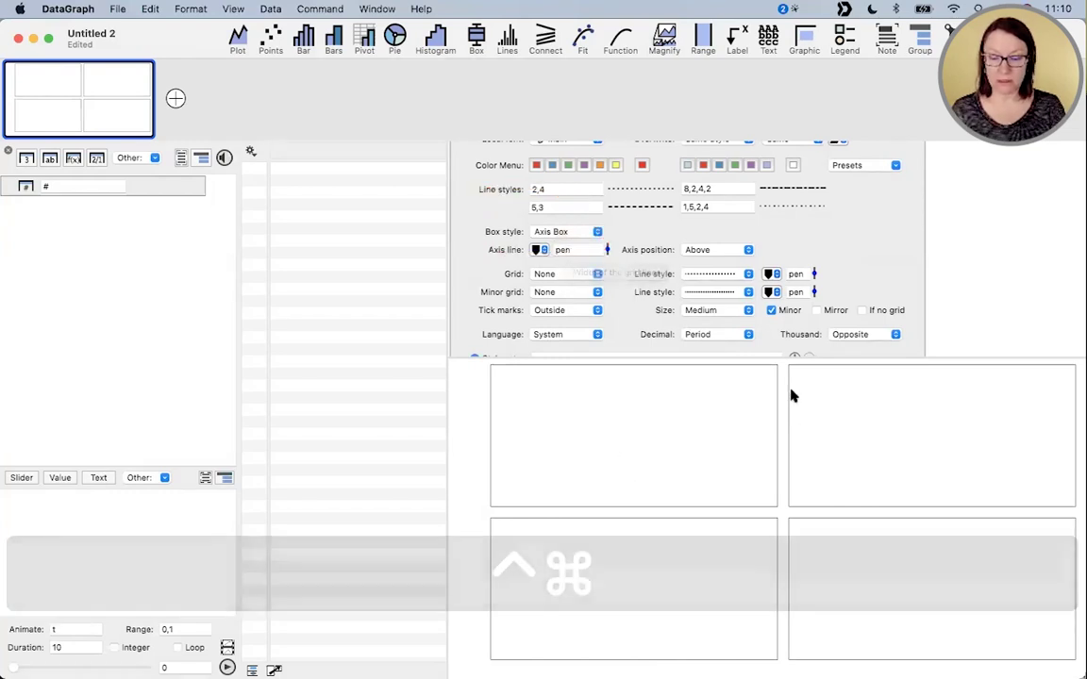
- Switch the box style to One Box and back to Axis Box directly from the graph
right_click(665, 427)
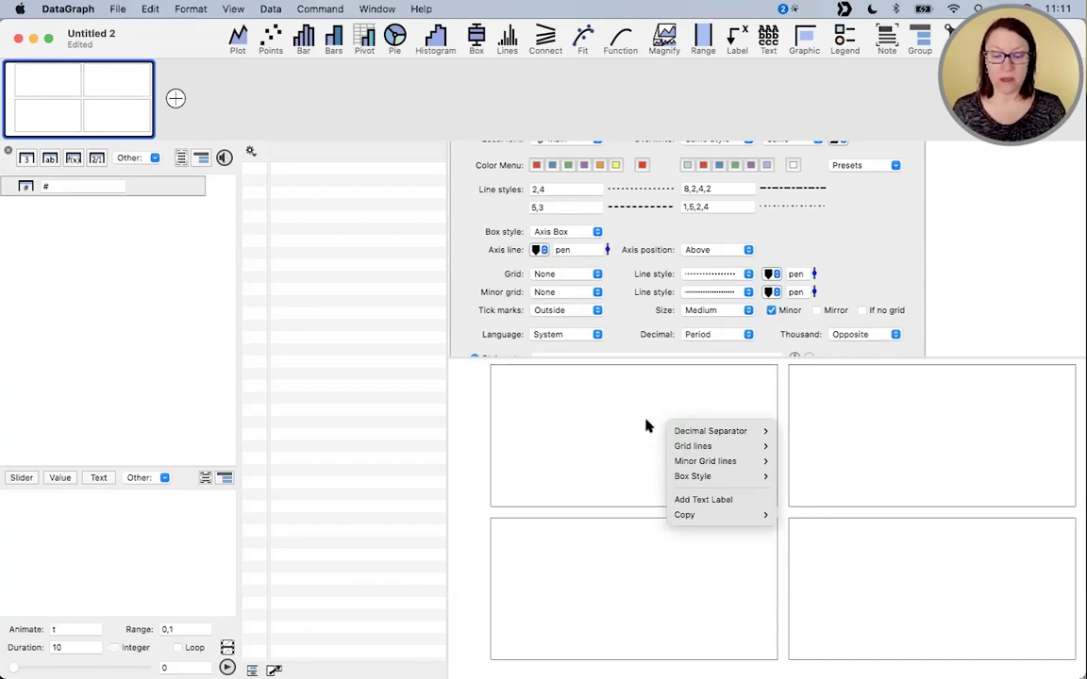
mouse_move(713, 480)
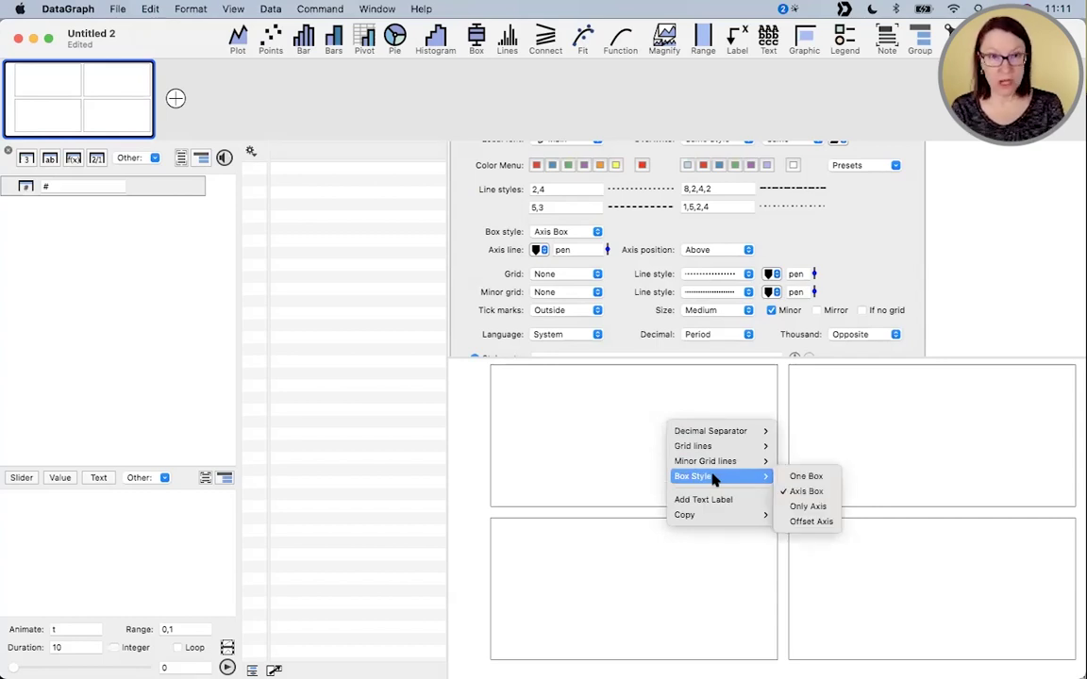
click(803, 476)
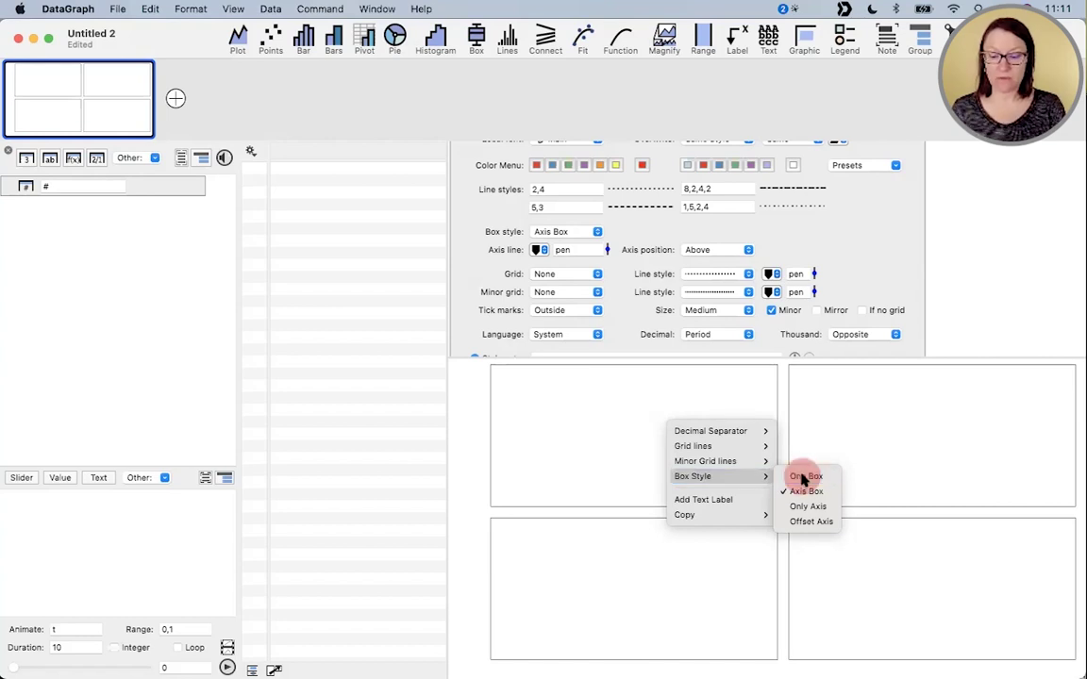
right_click(675, 449)
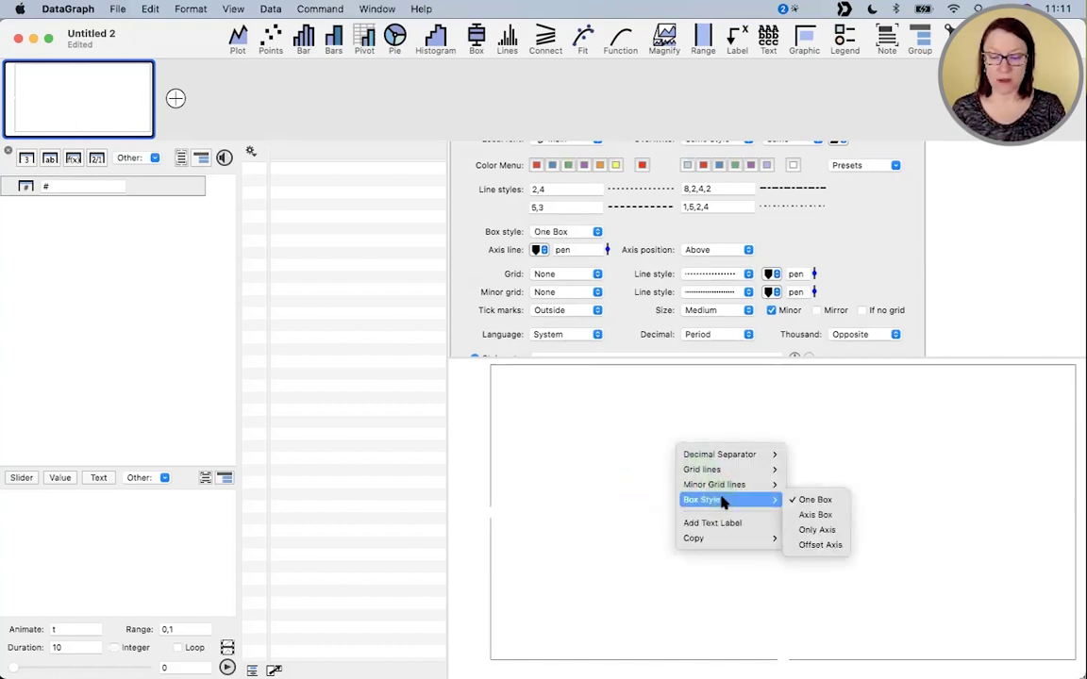
click(820, 516)
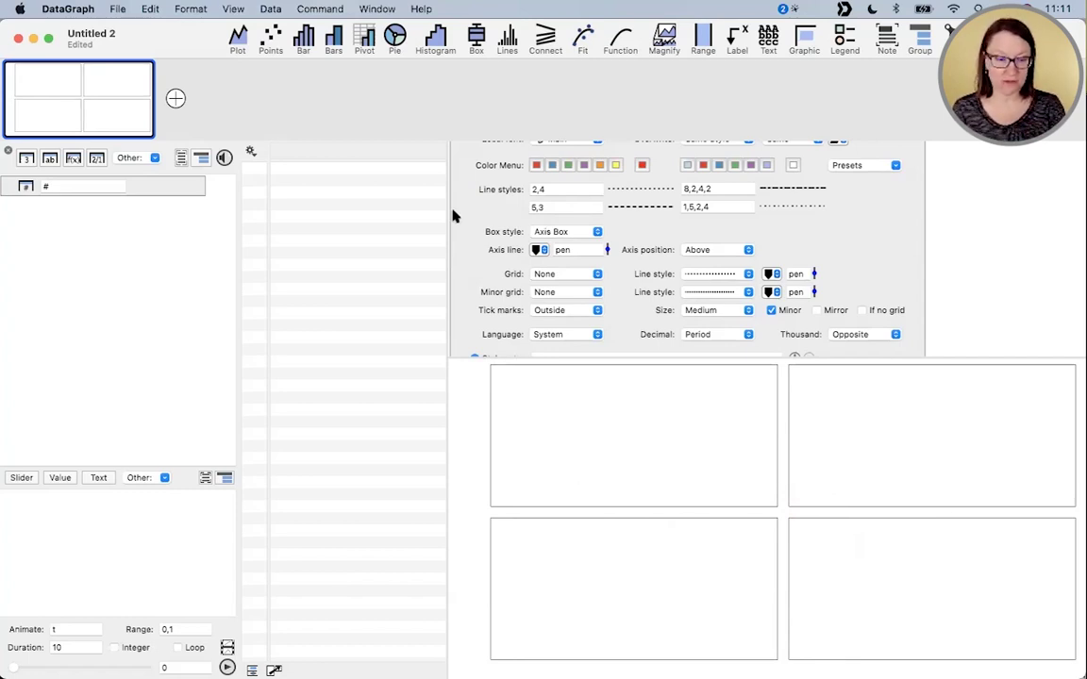
- Return to the Basic Panel Graph example and review its notes on splitting axes and choosing a box style
drag(115, 31, 122, 108)
click(141, 38)
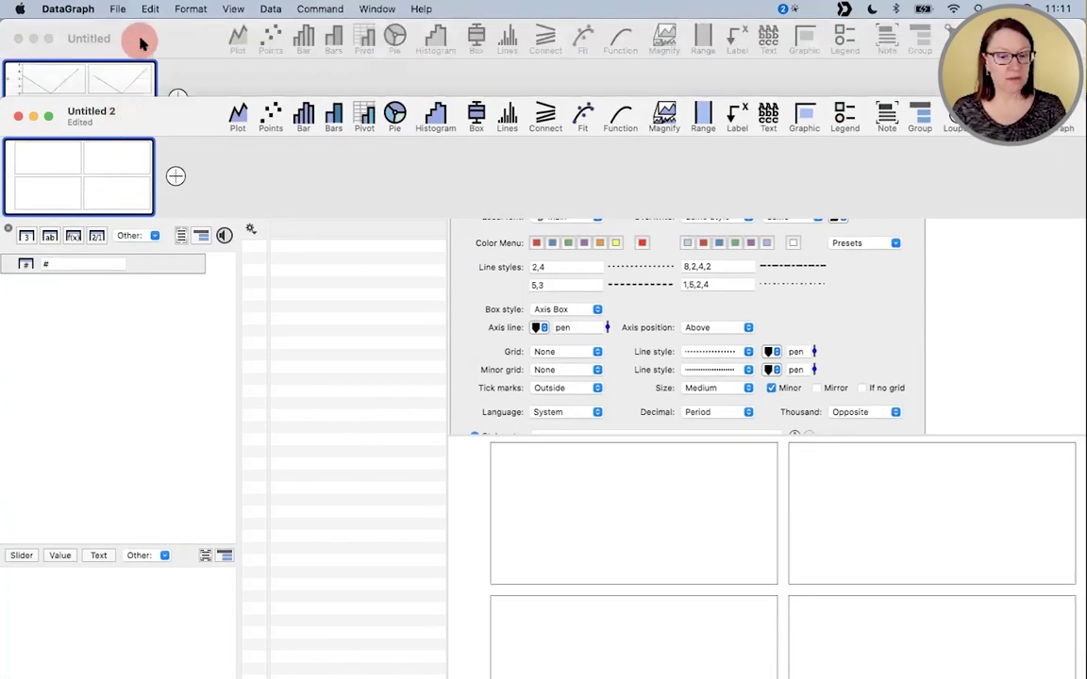
click(348, 219)
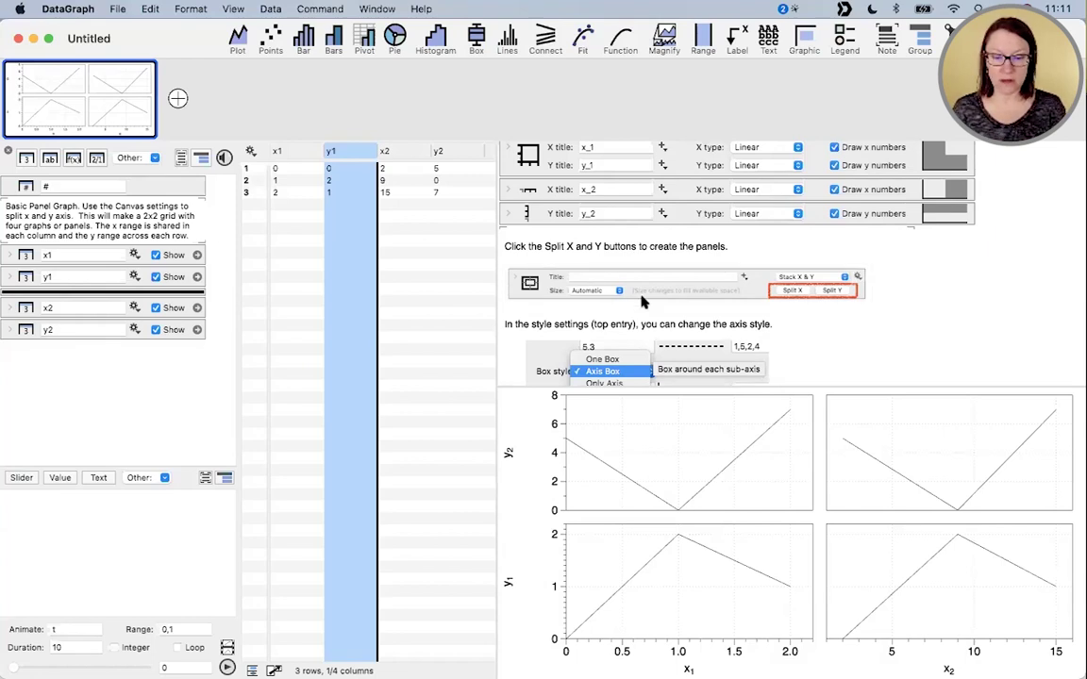
scroll(643, 302, up, 3)
scroll(642, 301, down, 4)
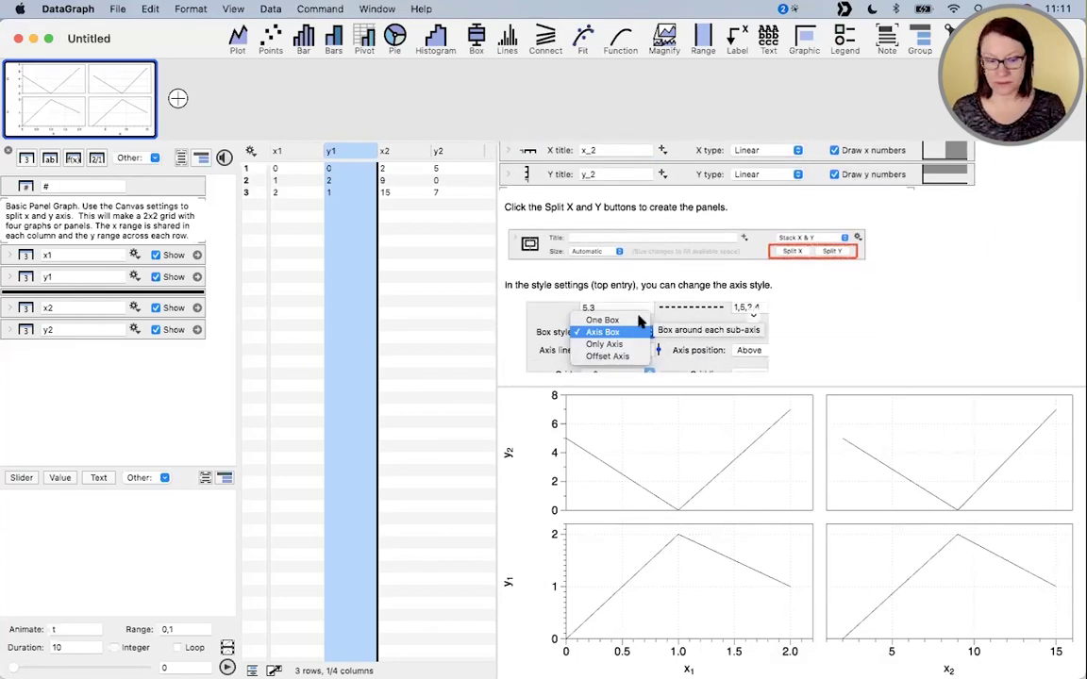
- Add a second graph to the example document and split its X and Y axes into a 2x2 grid
click(176, 98)
click(876, 214)
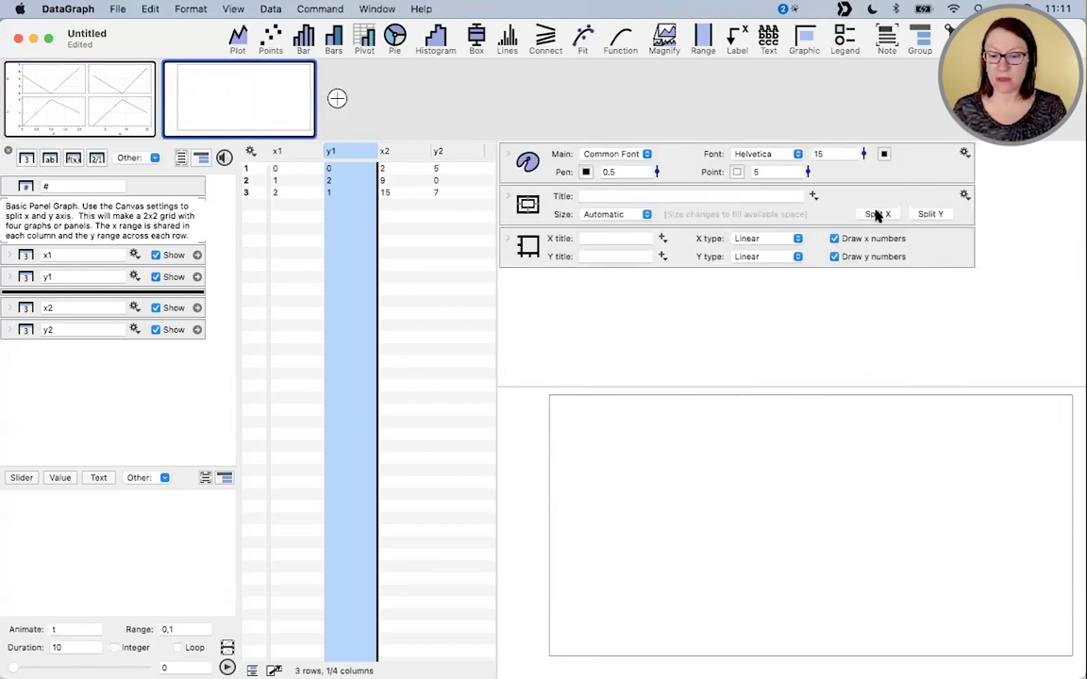
click(928, 214)
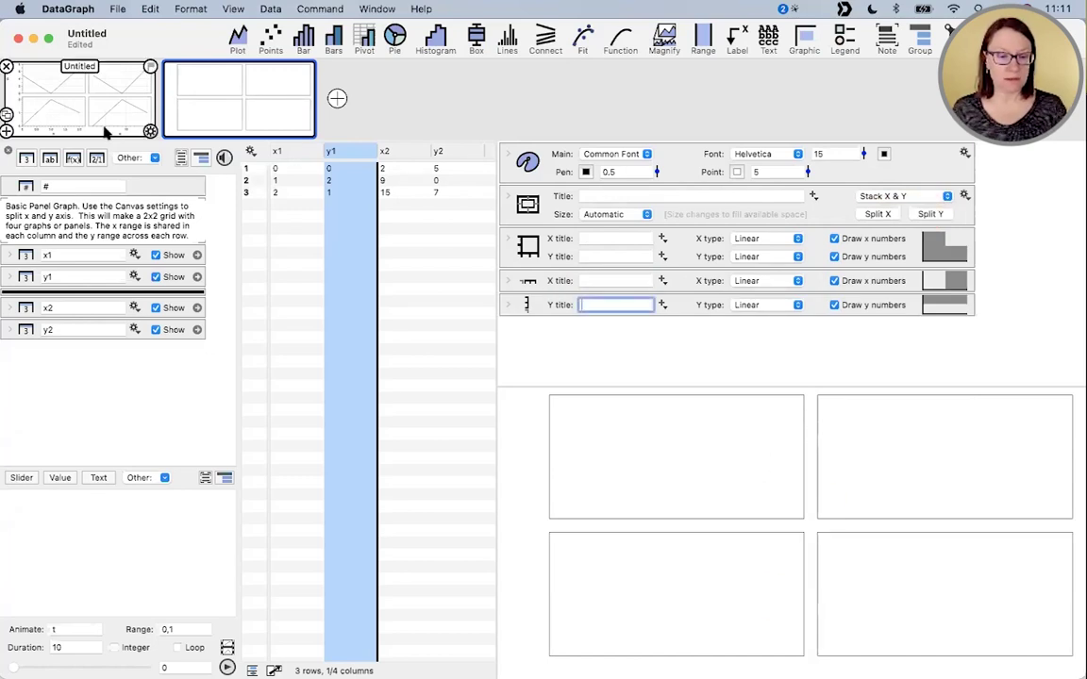
key(super)
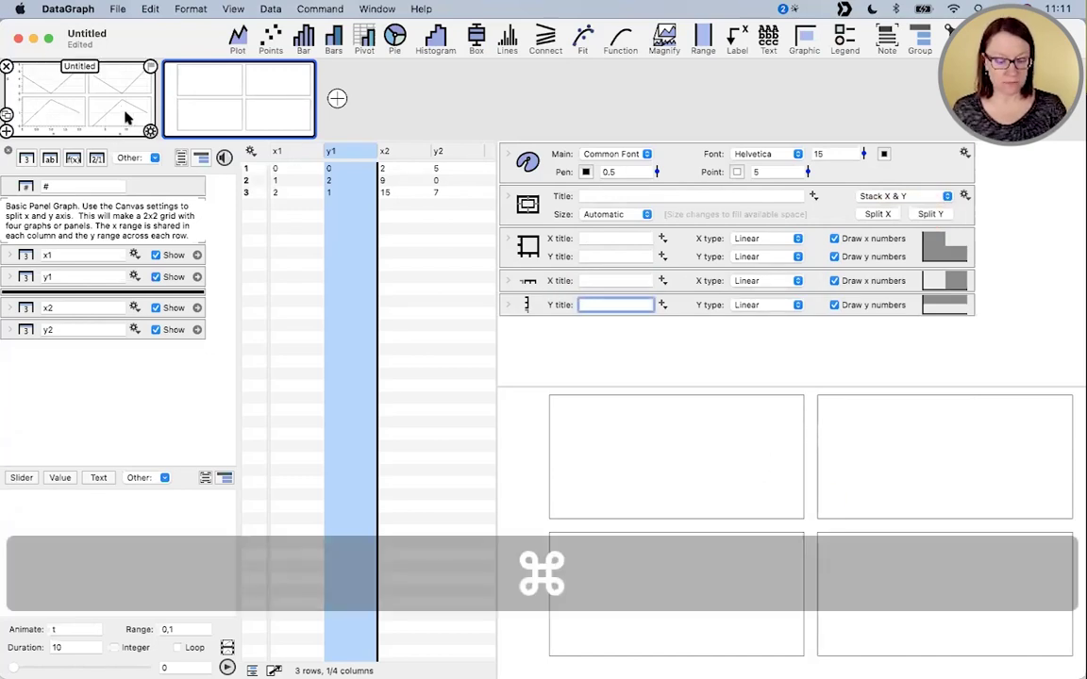
key(alt)
mouse_move(132, 40)
mouse_down()
mouse_move(24, 92)
mouse_move(126, 137)
mouse_up()
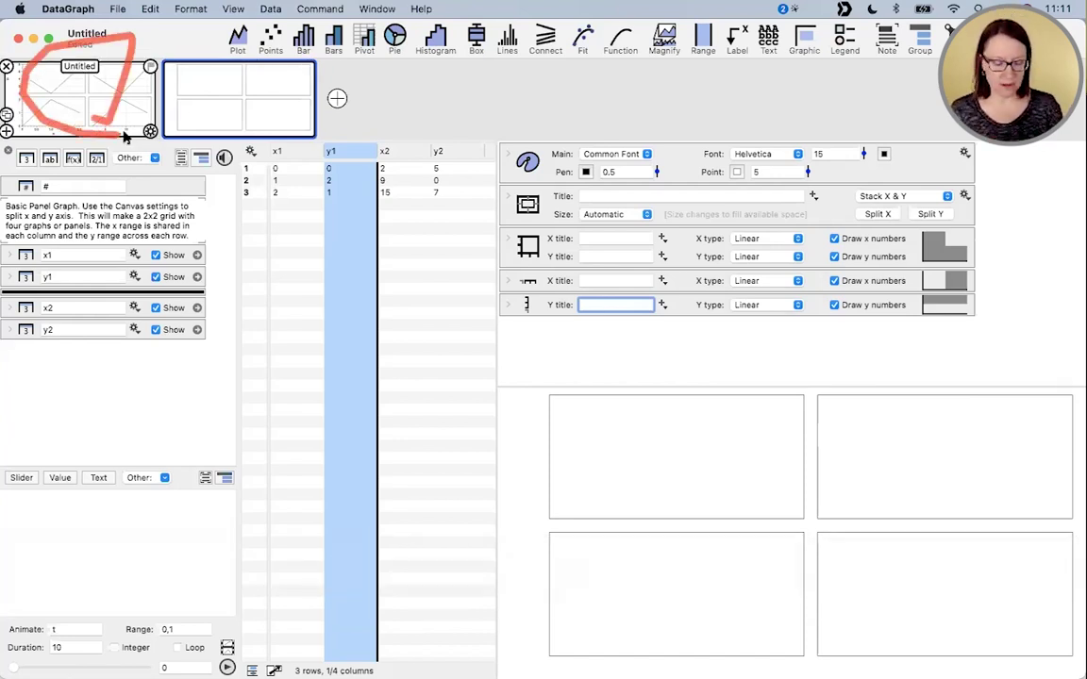
key(ctrl+super)
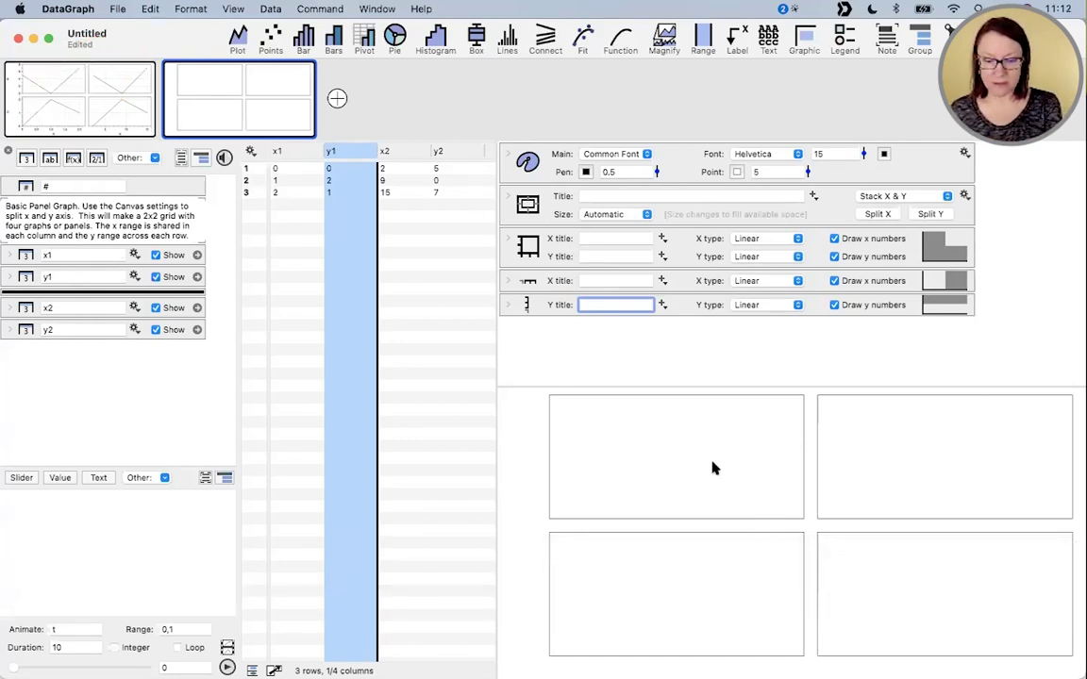
- Select the second graph's added x-axis and y-axis entries in turn to examine them
click(529, 283)
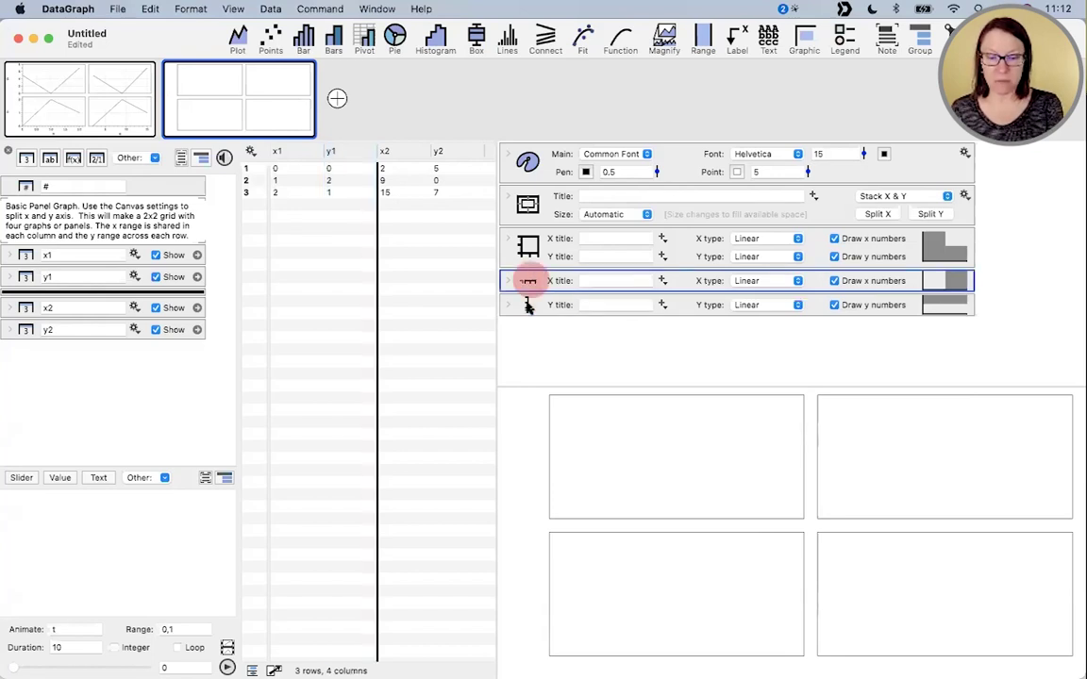
click(525, 306)
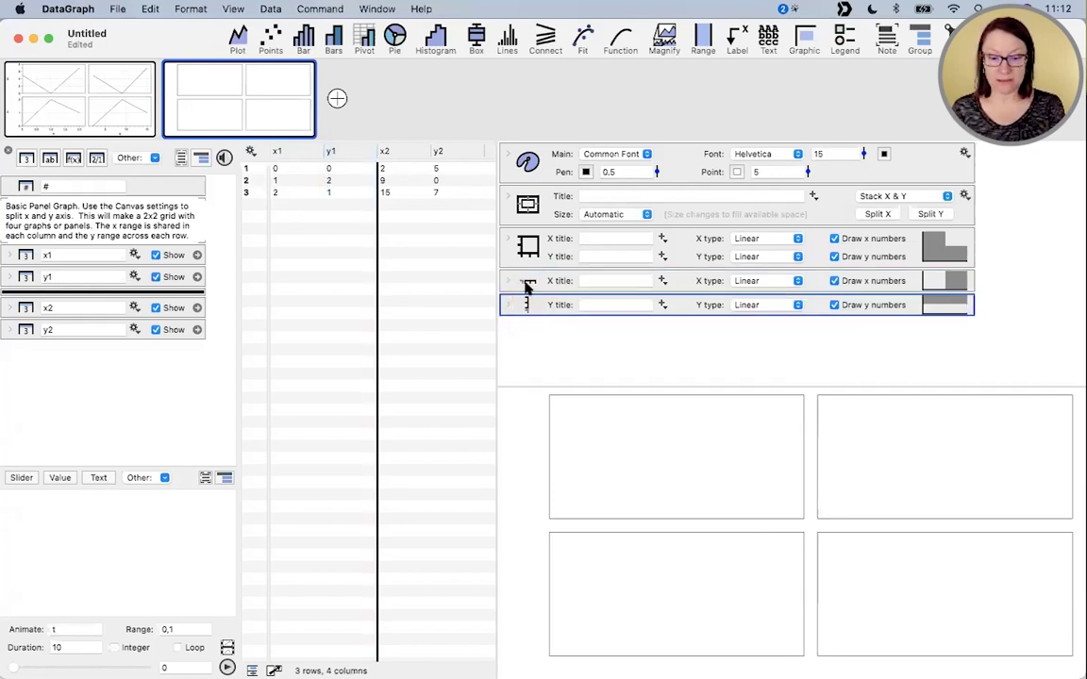
click(529, 282)
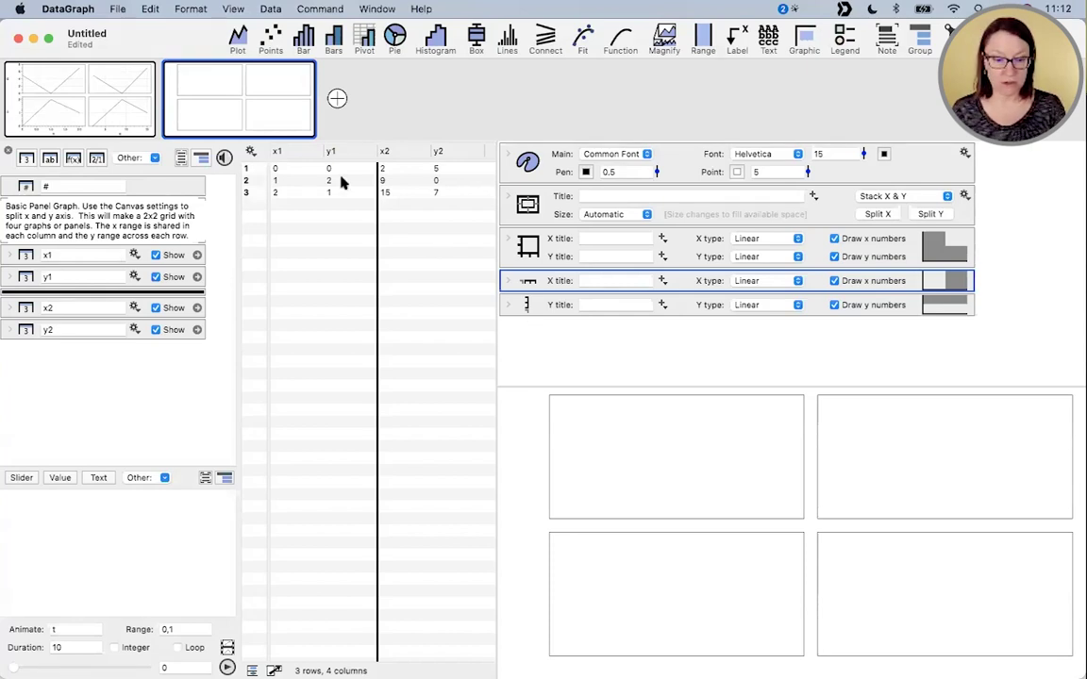
- Create a line plot of the x1 and y1 columns in the lower-left panel of the grid
click(296, 151)
shift+click(347, 151)
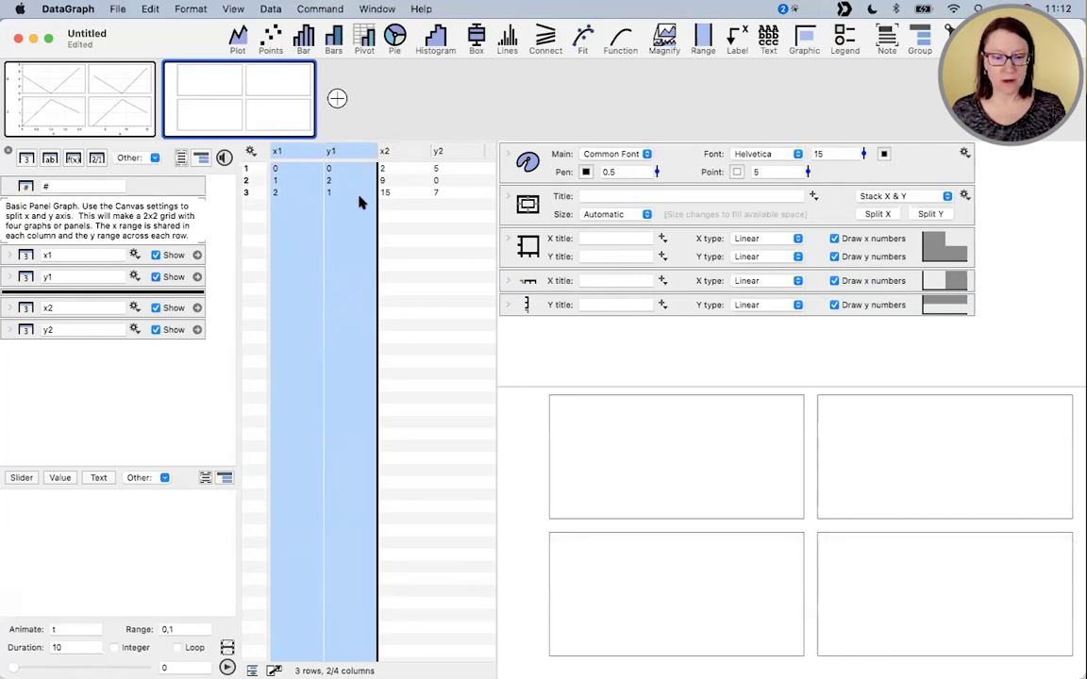
click(239, 38)
click(660, 416)
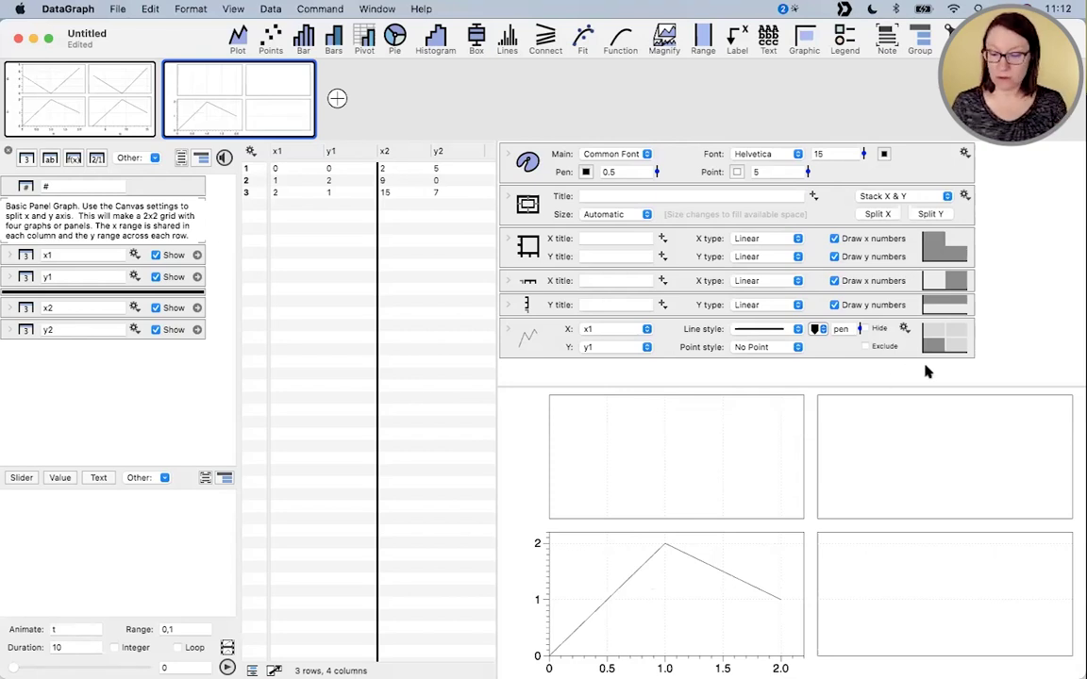
key(alt+super)
mouse_move(936, 368)
mouse_down()
mouse_move(944, 357)
mouse_move(924, 349)
mouse_move(932, 370)
mouse_up()
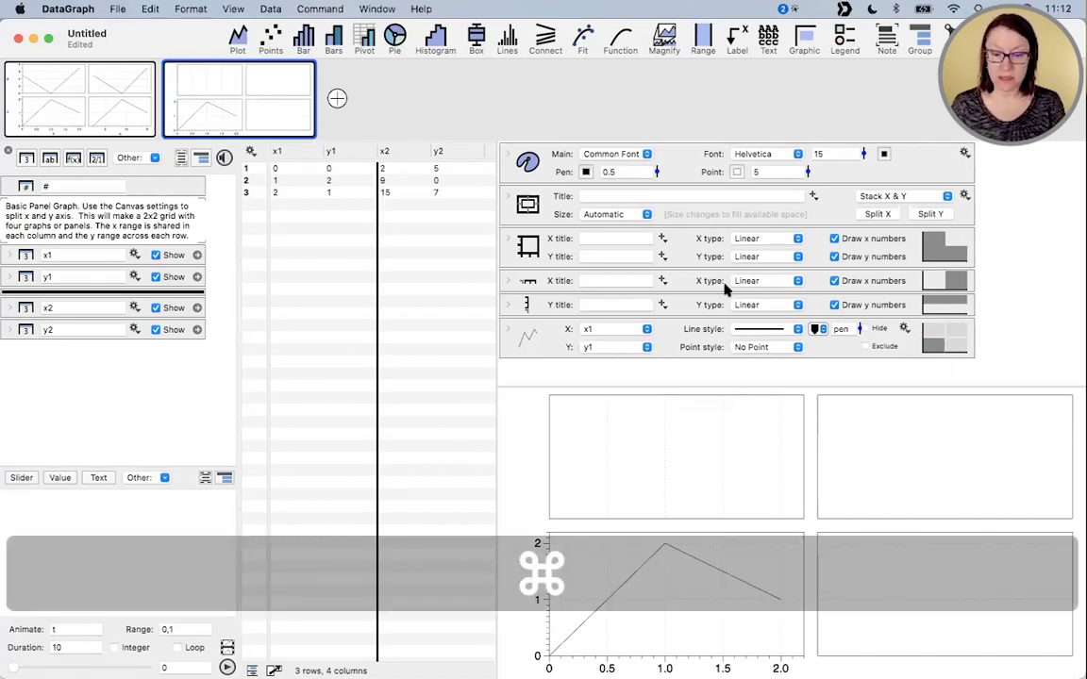
- Title the main x axis "x1" and the main y axis "y1"
click(598, 239)
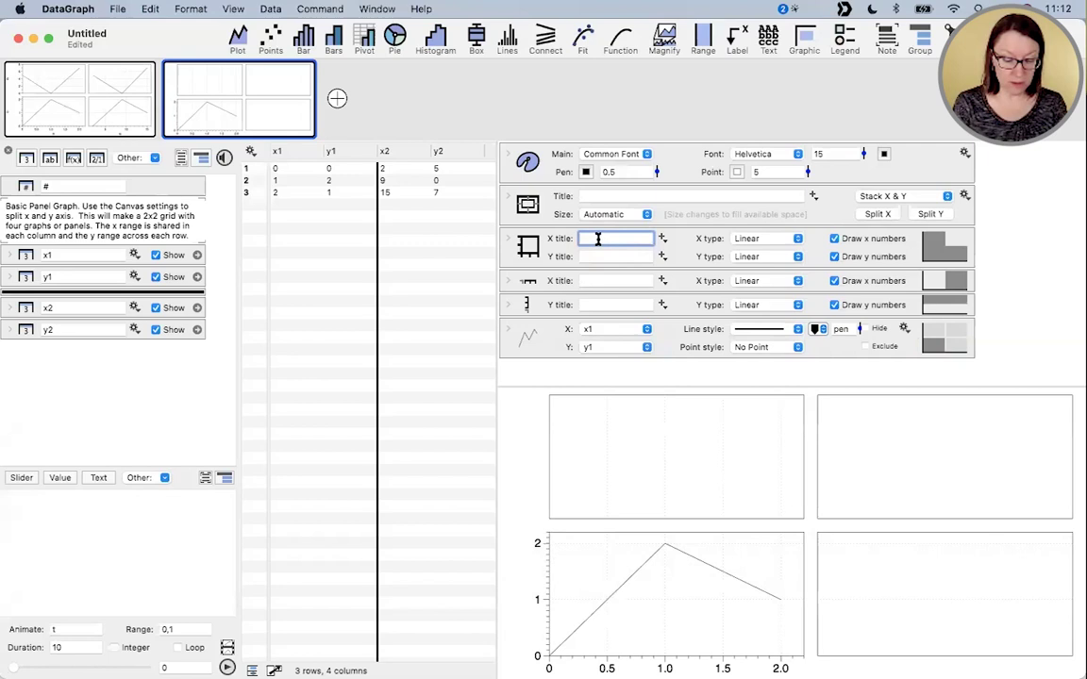
text(x1)
click(602, 255)
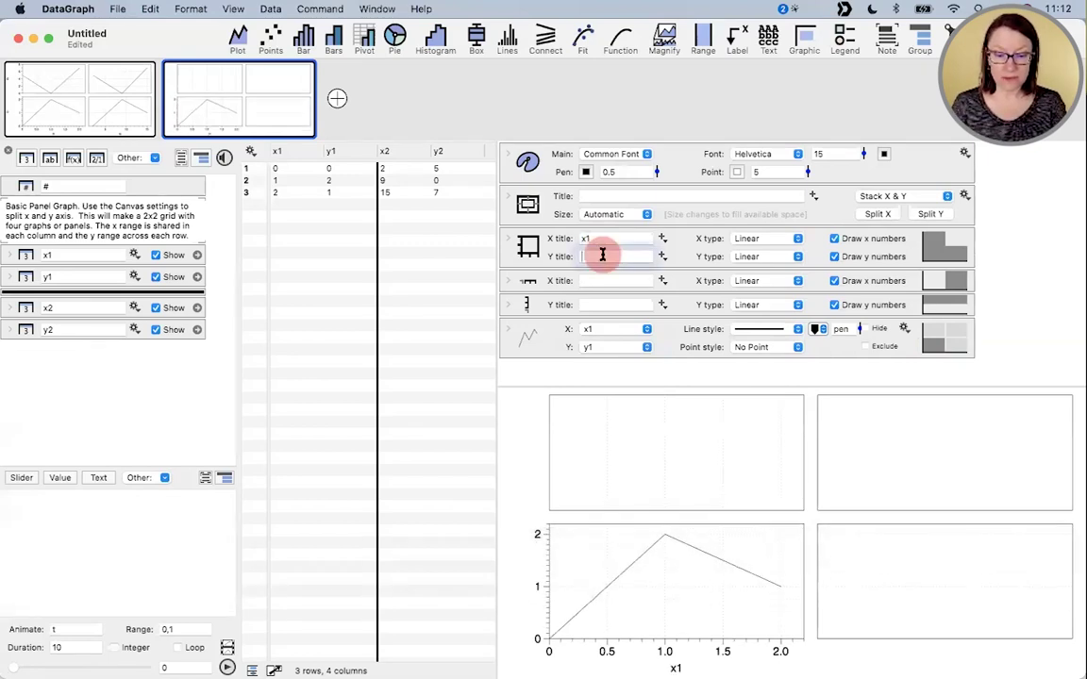
text(y1)
key(Return)
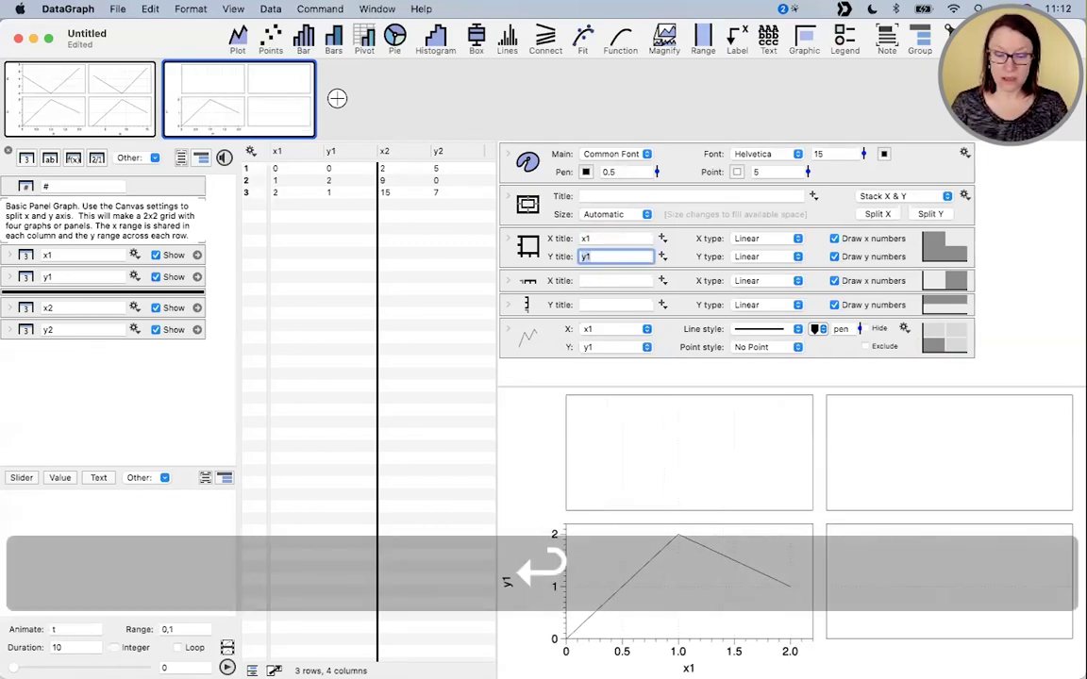
- Duplicate the x1–y1 line plot and set the copy's Y column to y2
click(550, 244)
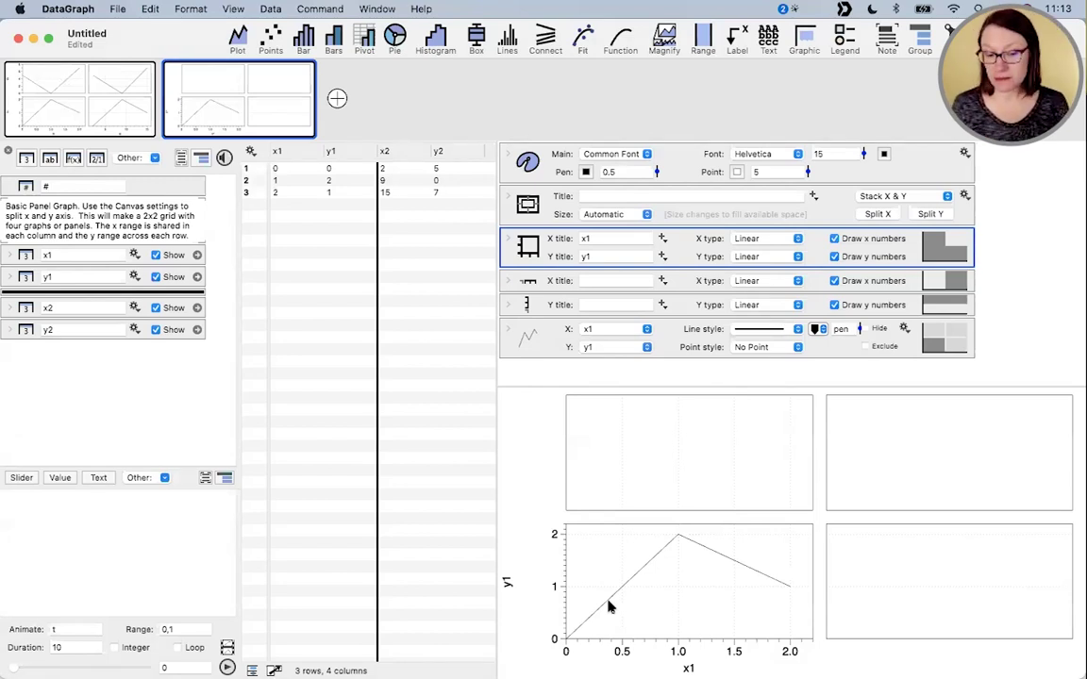
click(548, 347)
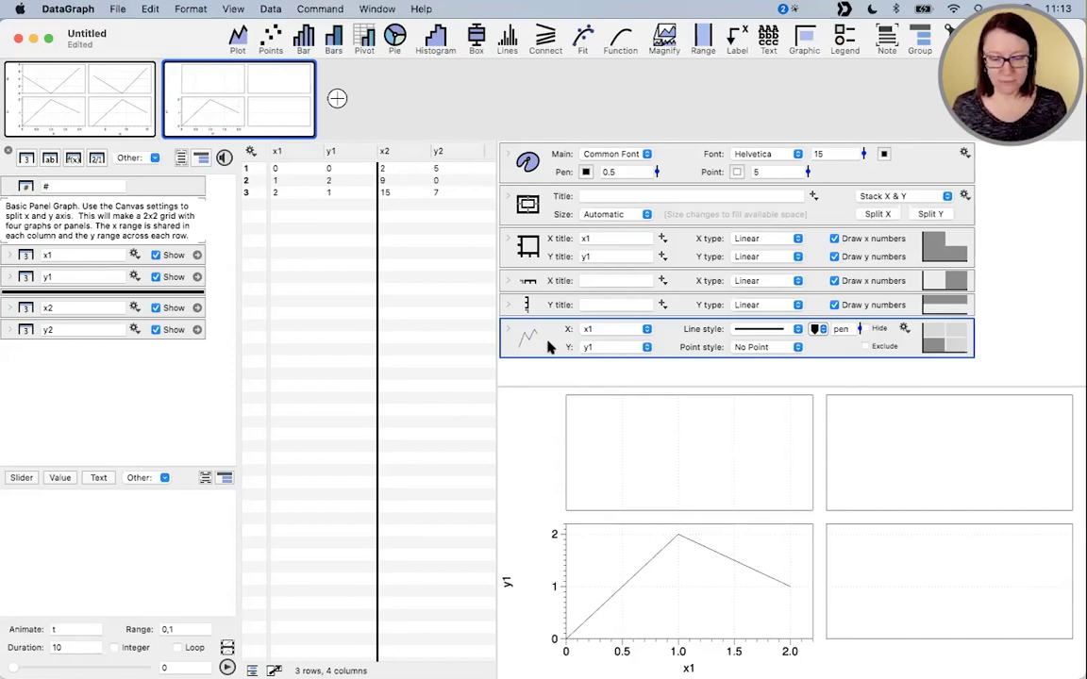
drag(548, 346, 555, 369)
click(609, 375)
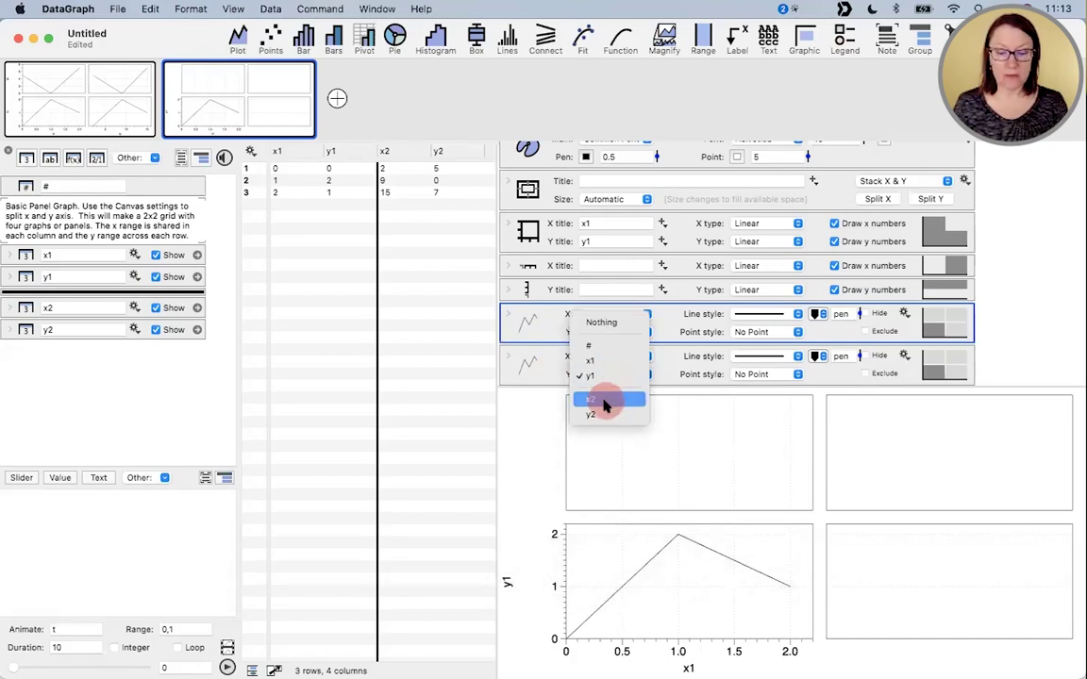
click(605, 415)
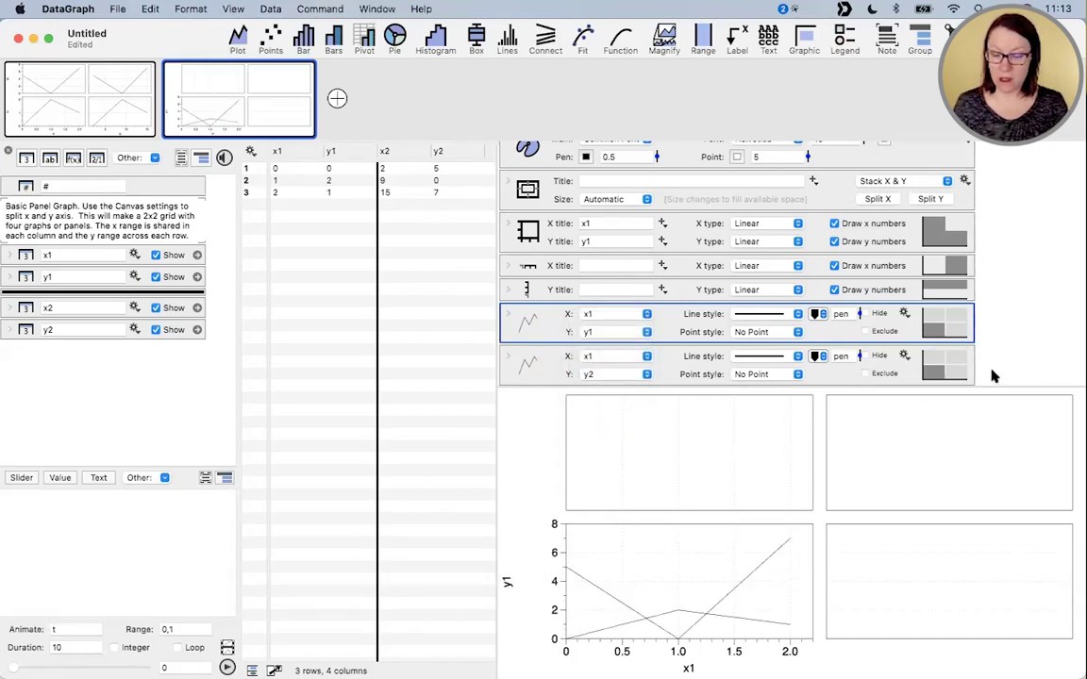
- Assign the x1–y2 line plot to the lower-right panel of the grid
key(alt+super)
mouse_move(997, 360)
mouse_down()
mouse_move(904, 303)
mouse_move(929, 395)
mouse_move(993, 340)
mouse_up()
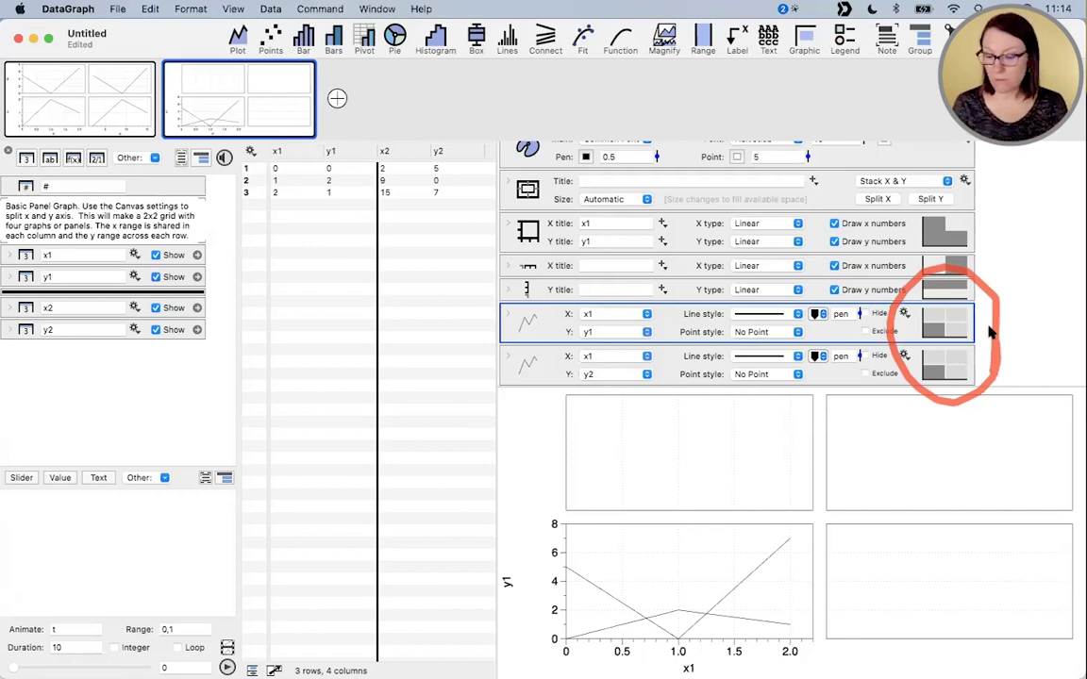
click(958, 371)
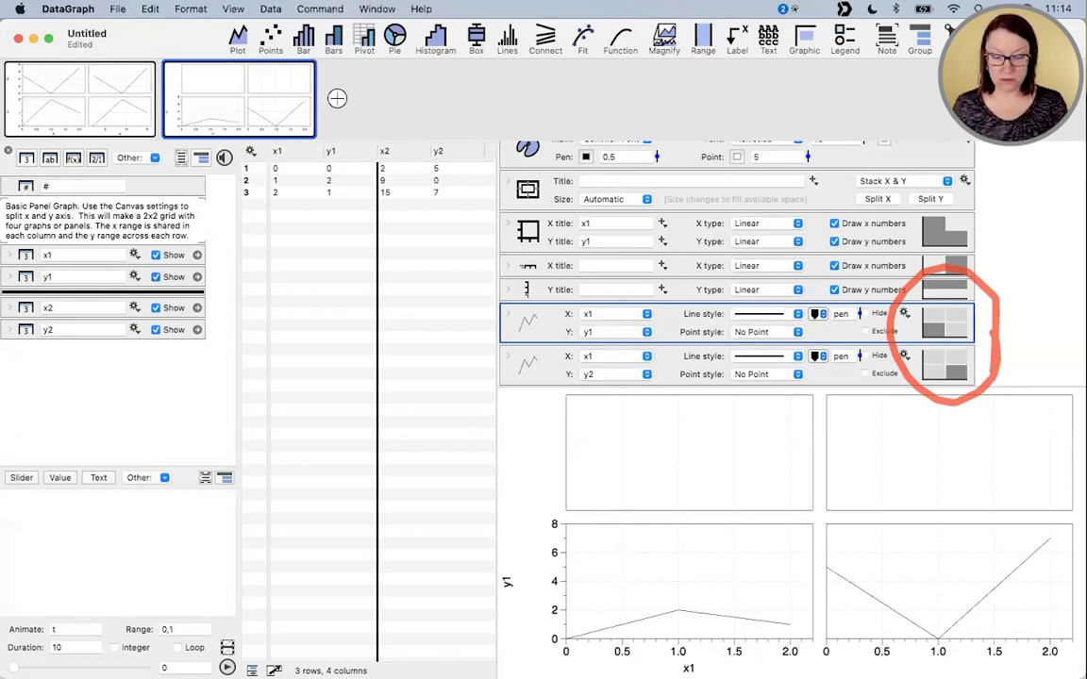
key(alt+super)
mouse_move(582, 526)
mouse_down()
mouse_move(564, 651)
mouse_move(547, 565)
mouse_move(566, 671)
mouse_up()
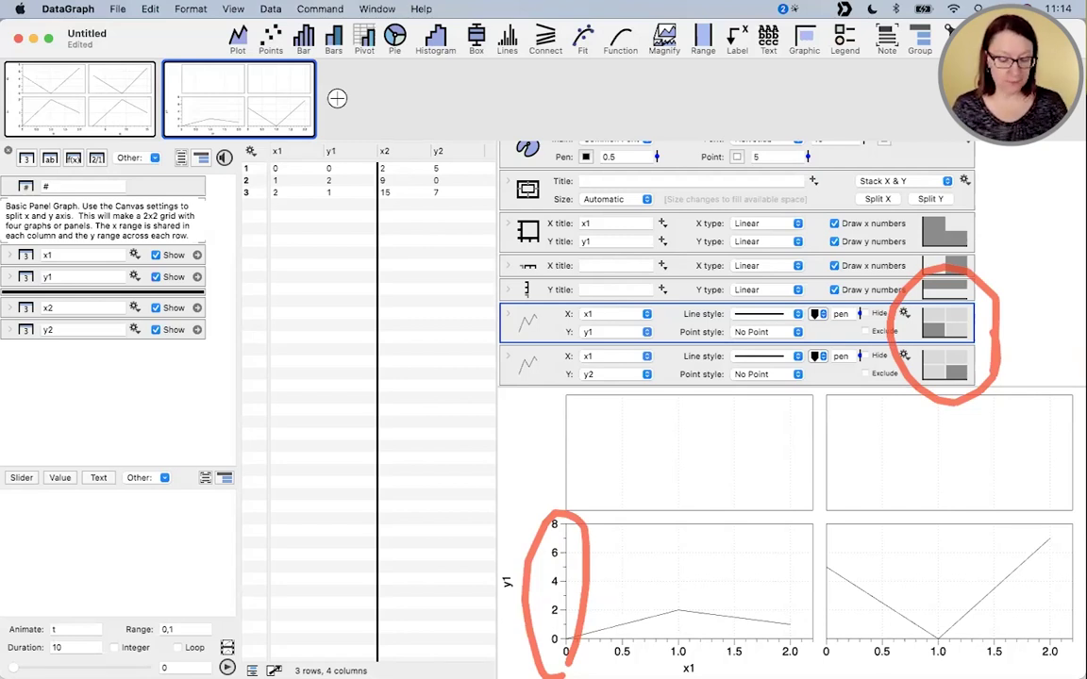
key(ctrl+super+a)
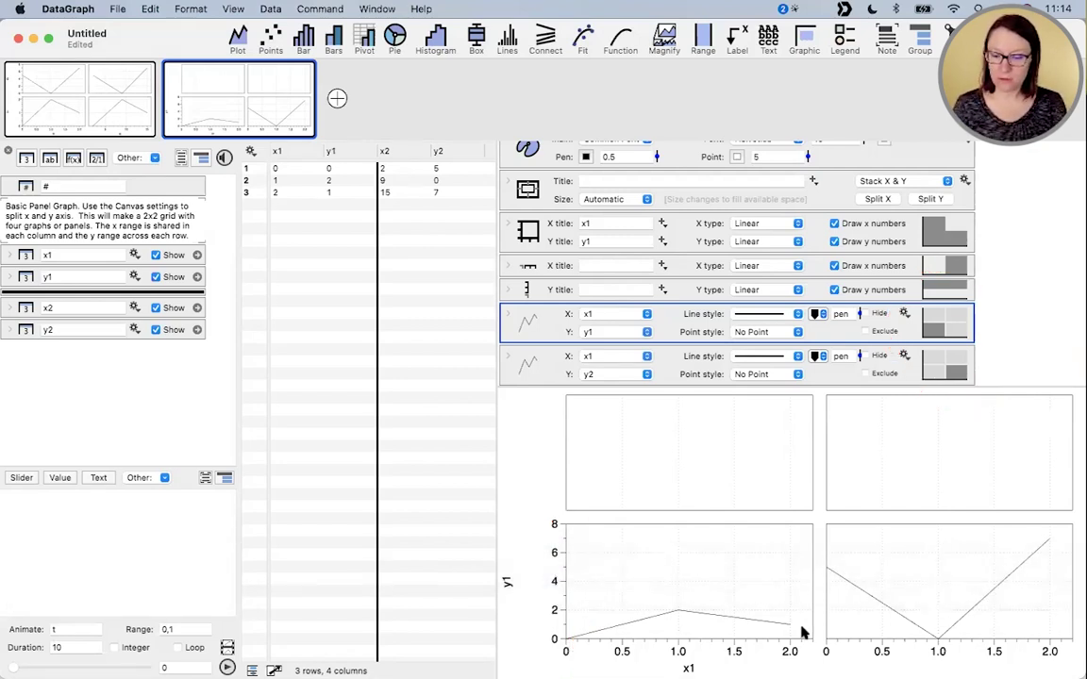
- Duplicate both line plots together and set the X column of the two copies to x2
shift+click(992, 366)
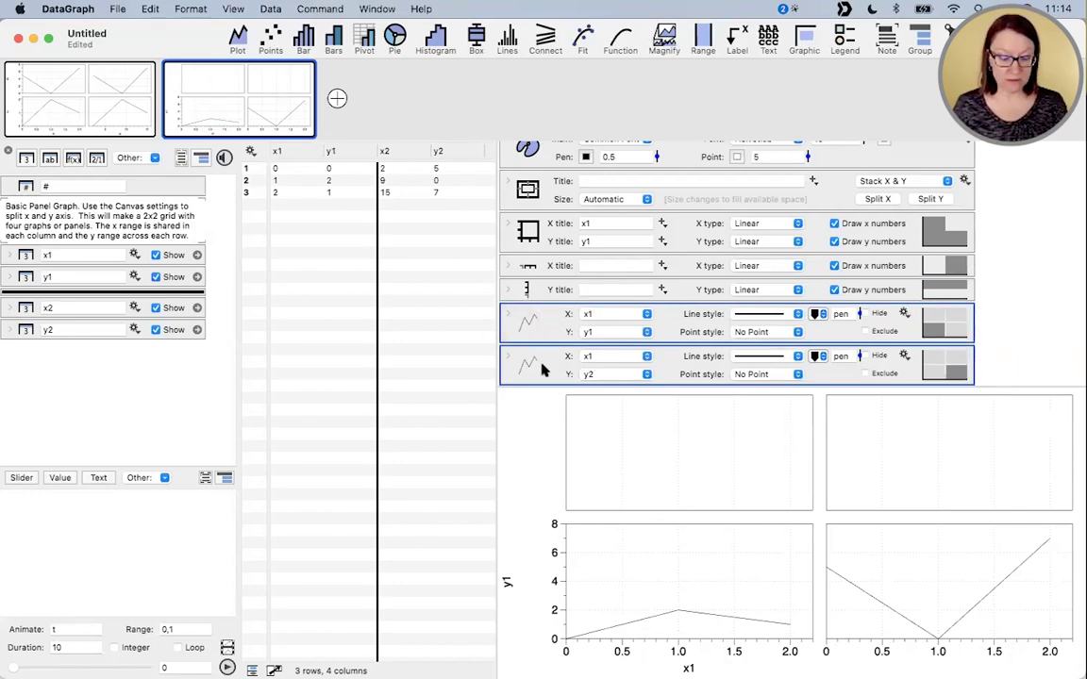
drag(543, 366, 544, 377)
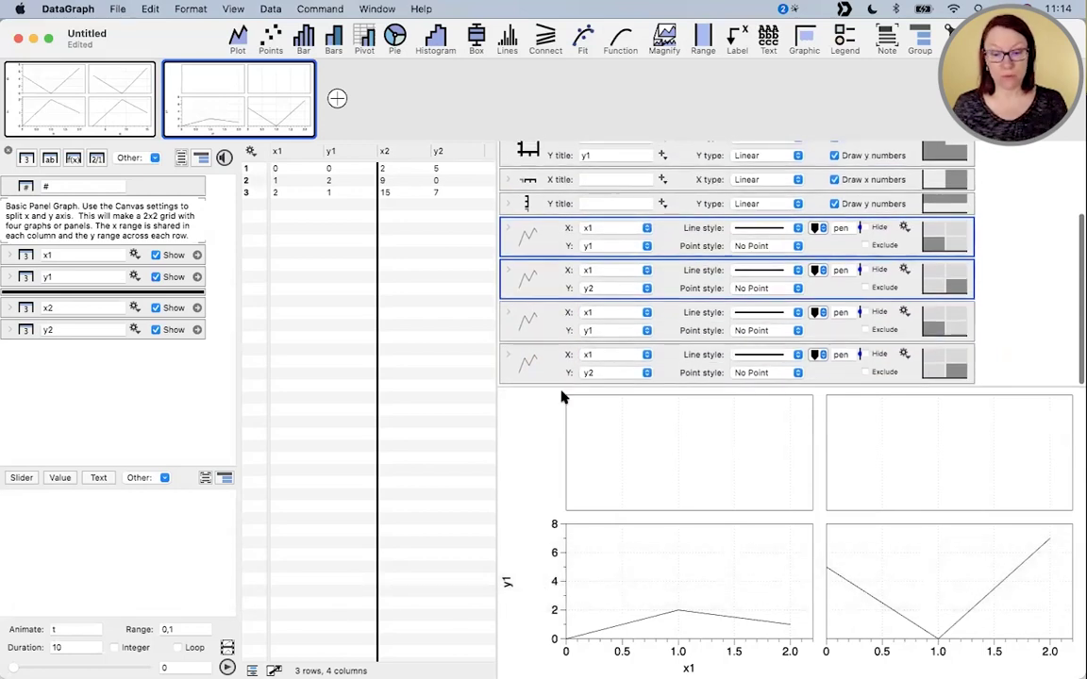
click(596, 314)
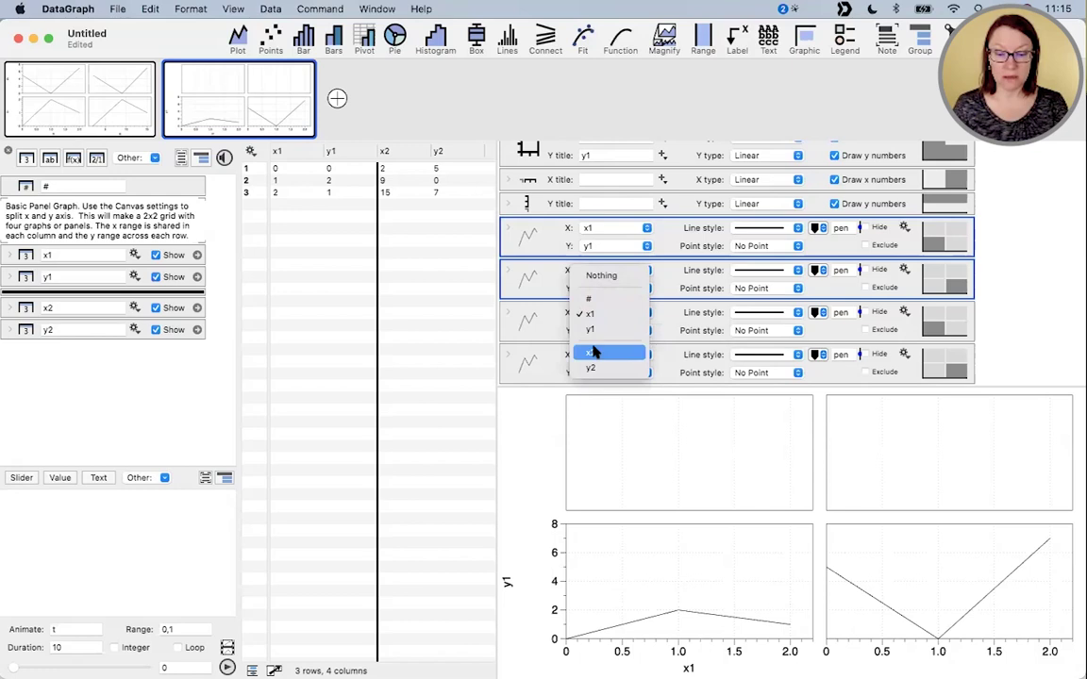
click(604, 356)
click(604, 356)
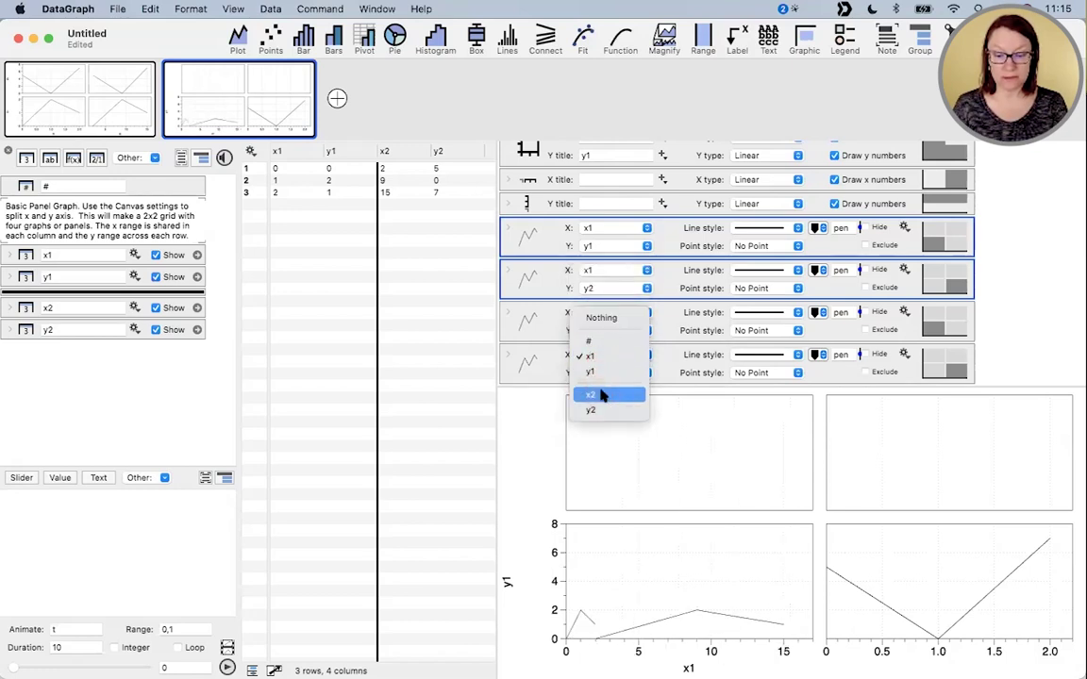
click(602, 396)
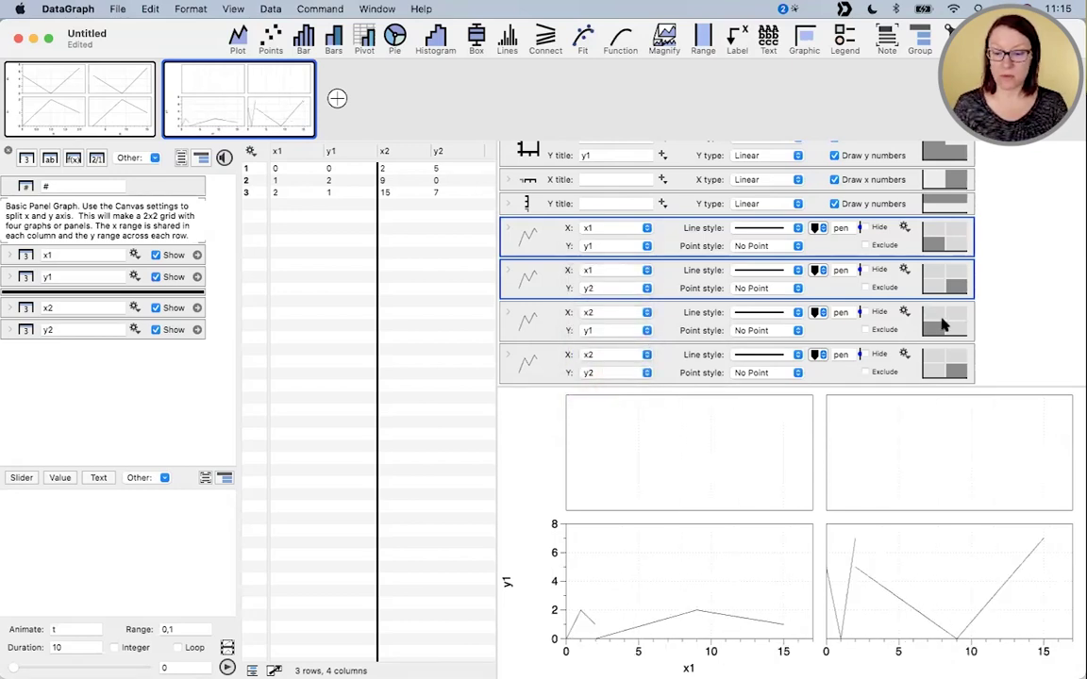
- Assign the x1–y2 plot to the upper-left panel, x2–y1 to the lower-right, and x2–y2 to the upper-right
click(933, 314)
click(954, 350)
click(956, 351)
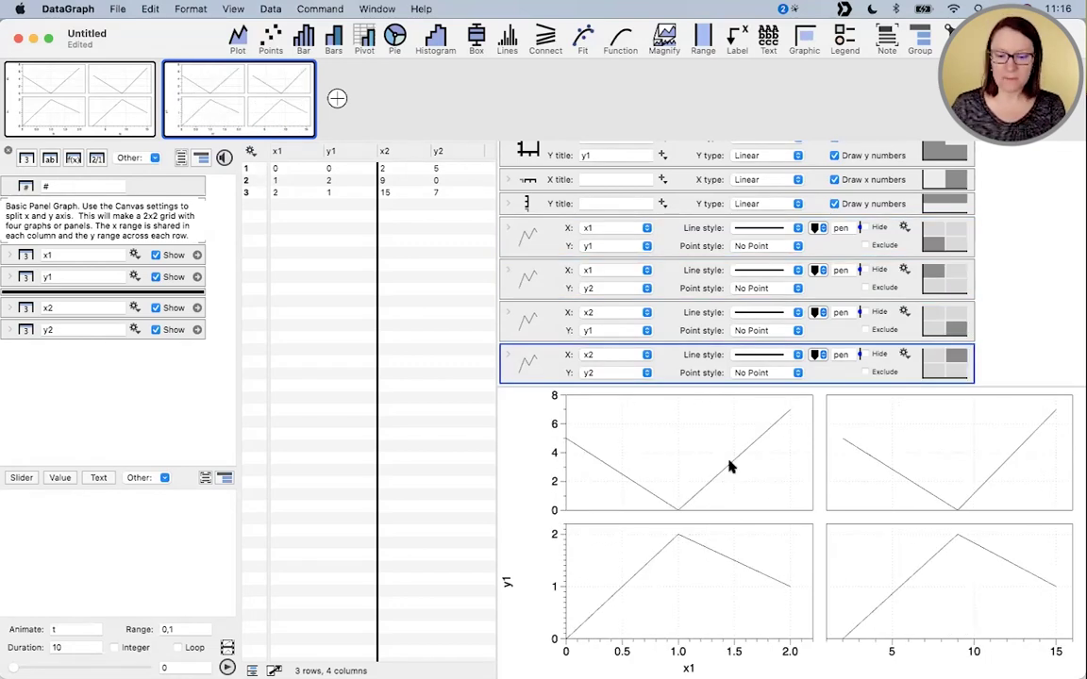
- Select the curves in the four panels in turn to examine which plot command draws each one
click(729, 466)
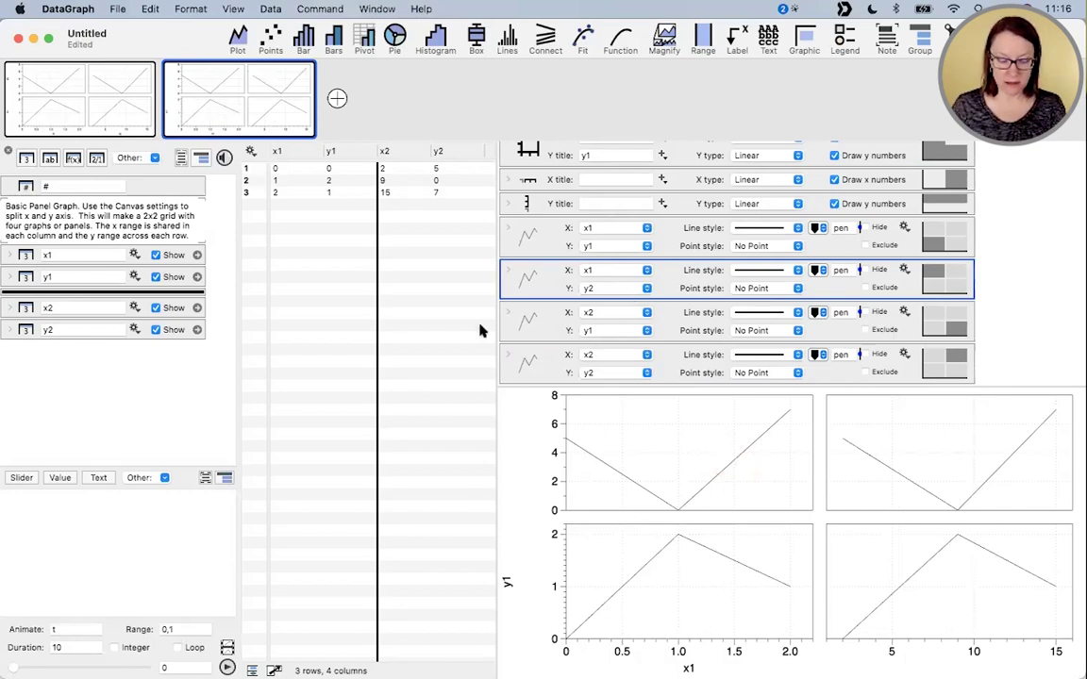
mouse_move(451, 268)
mouse_down()
mouse_move(901, 295)
mouse_move(832, 245)
mouse_move(506, 247)
mouse_move(494, 291)
mouse_up()
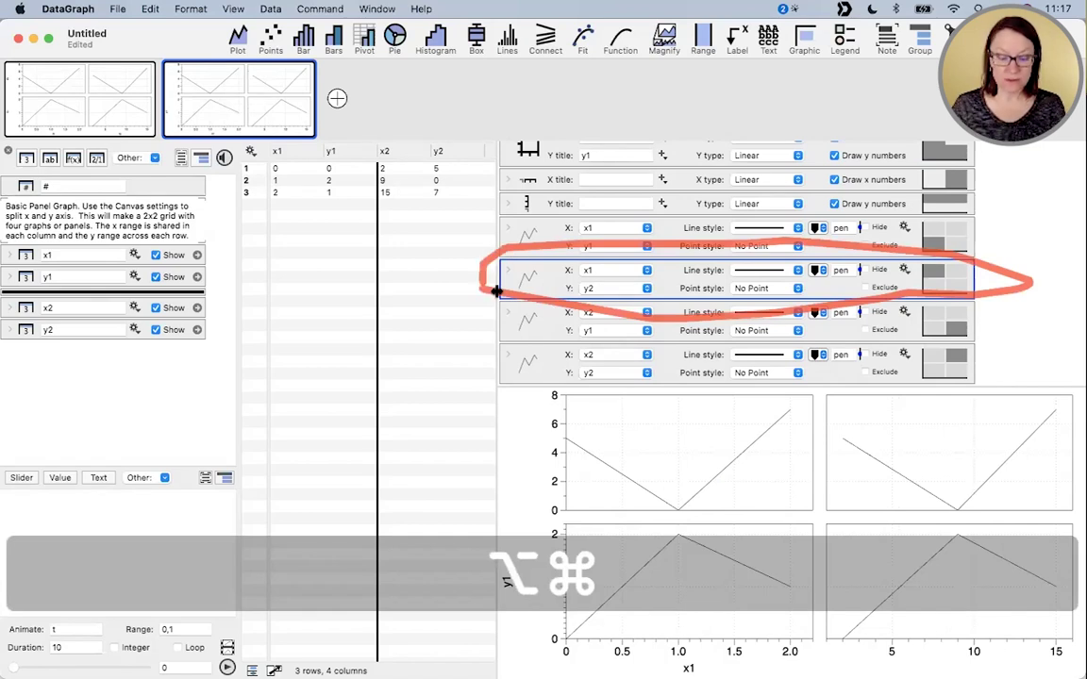
key(ctrl+super)
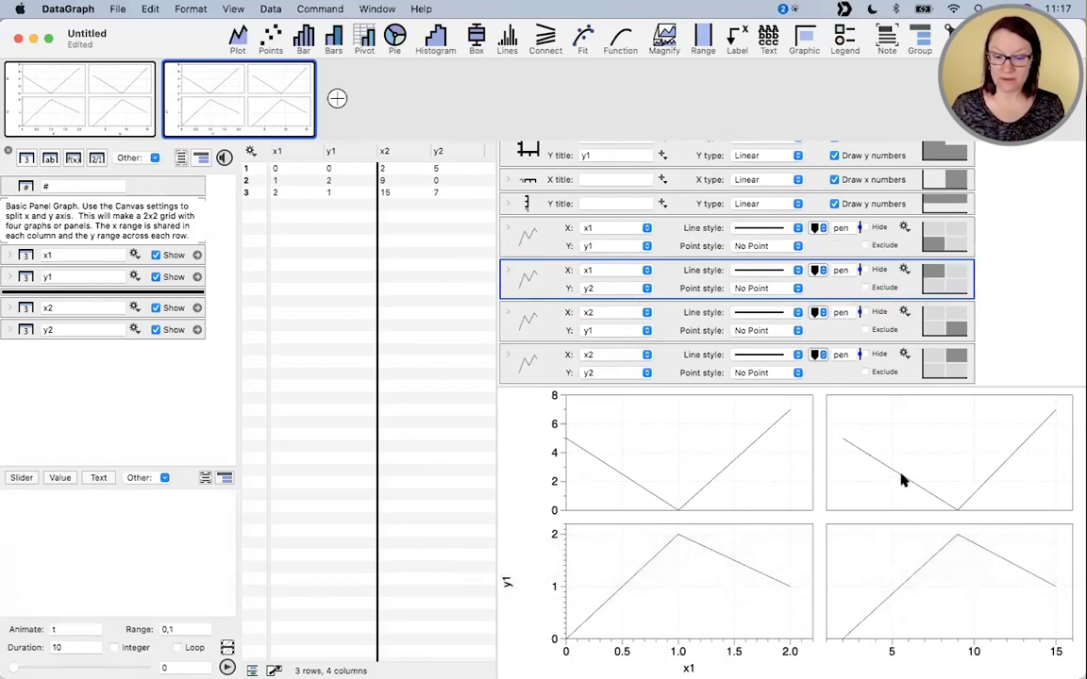
click(902, 476)
click(903, 586)
click(730, 563)
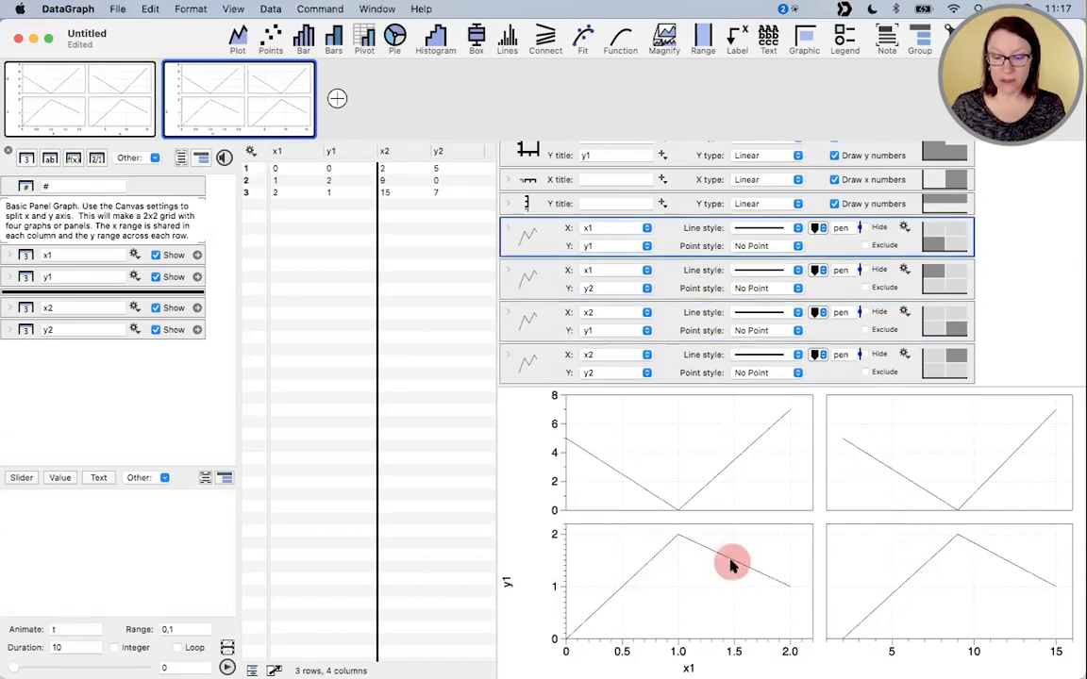
click(709, 489)
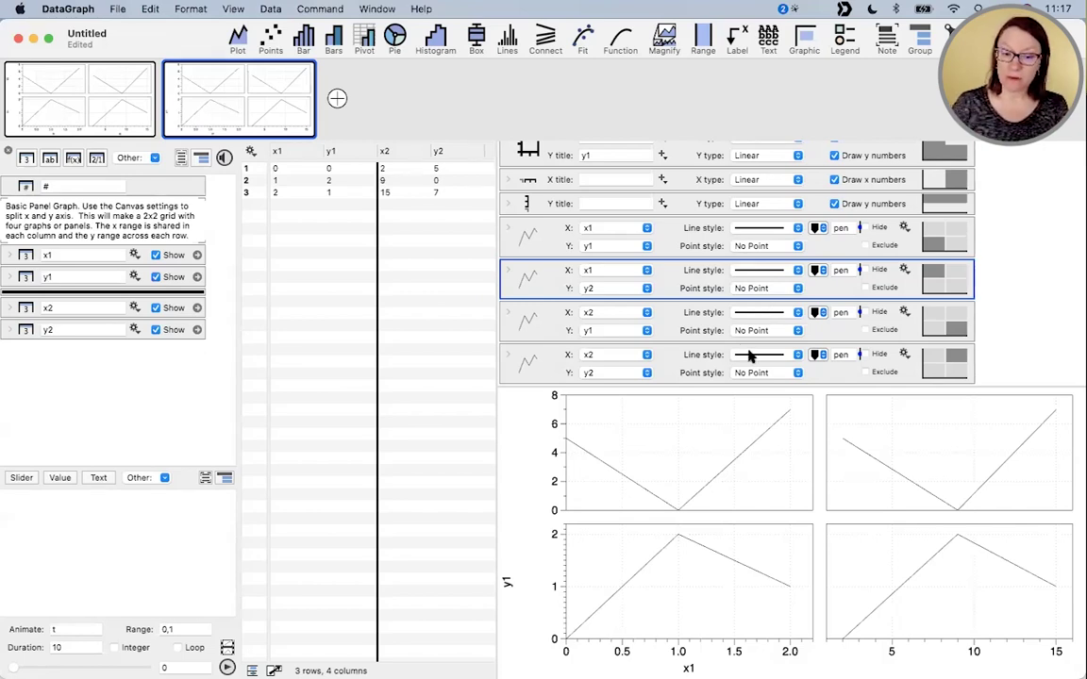
- Group the four line plot commands together
click(1006, 264)
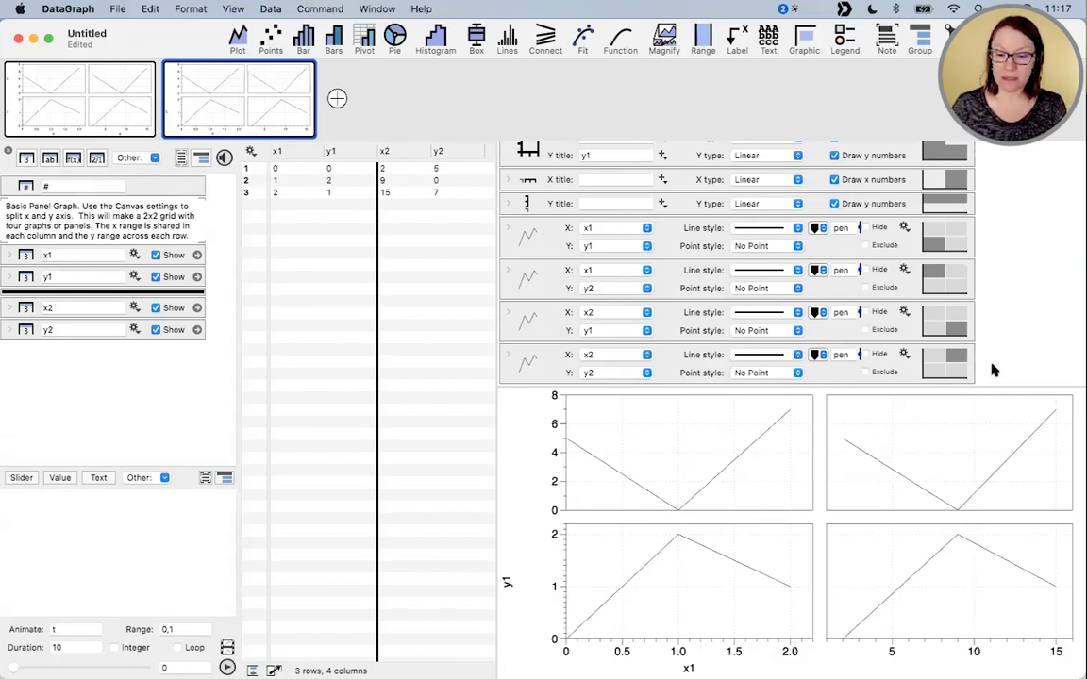
drag(992, 370, 978, 240)
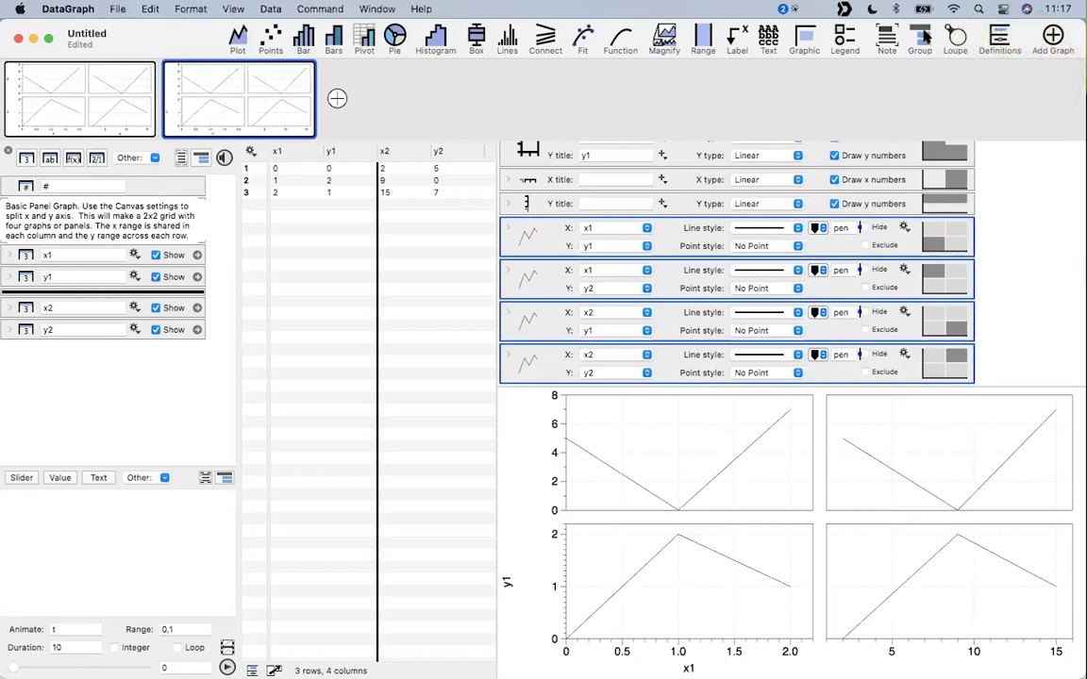
click(923, 48)
click(923, 153)
- Select curves in the right-hand panels to check which grouped plot command each one belongs to
click(838, 455)
click(910, 478)
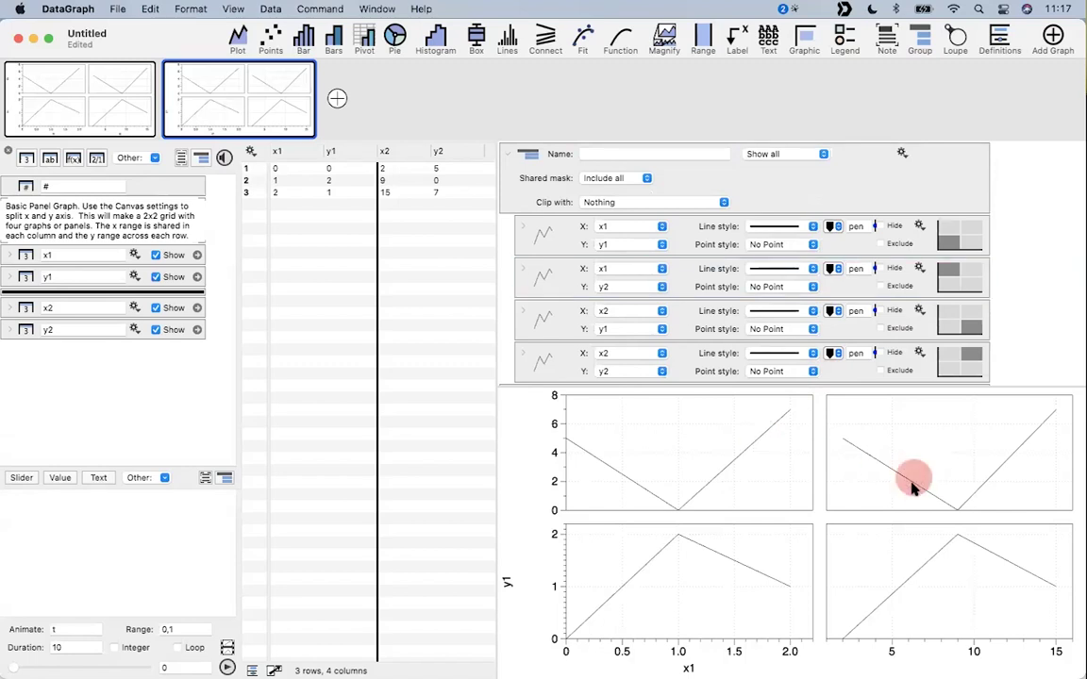
click(898, 568)
click(892, 596)
click(687, 412)
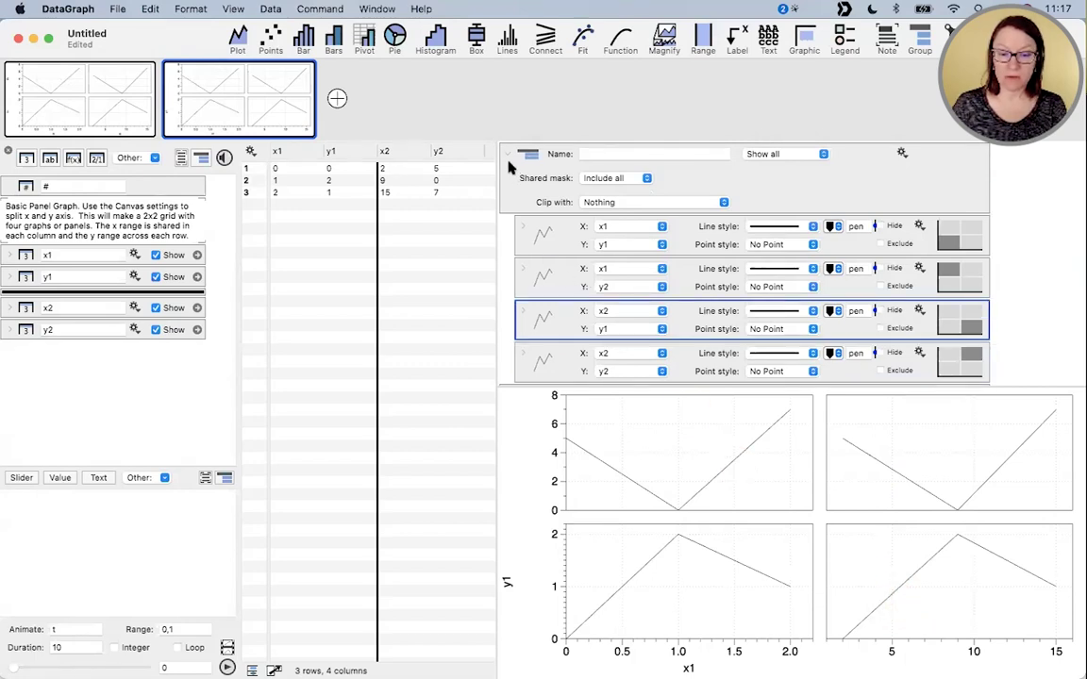
- Collapse and expand the group while selecting curves to examine how its plot commands are located from the graph
click(505, 151)
click(712, 477)
click(698, 432)
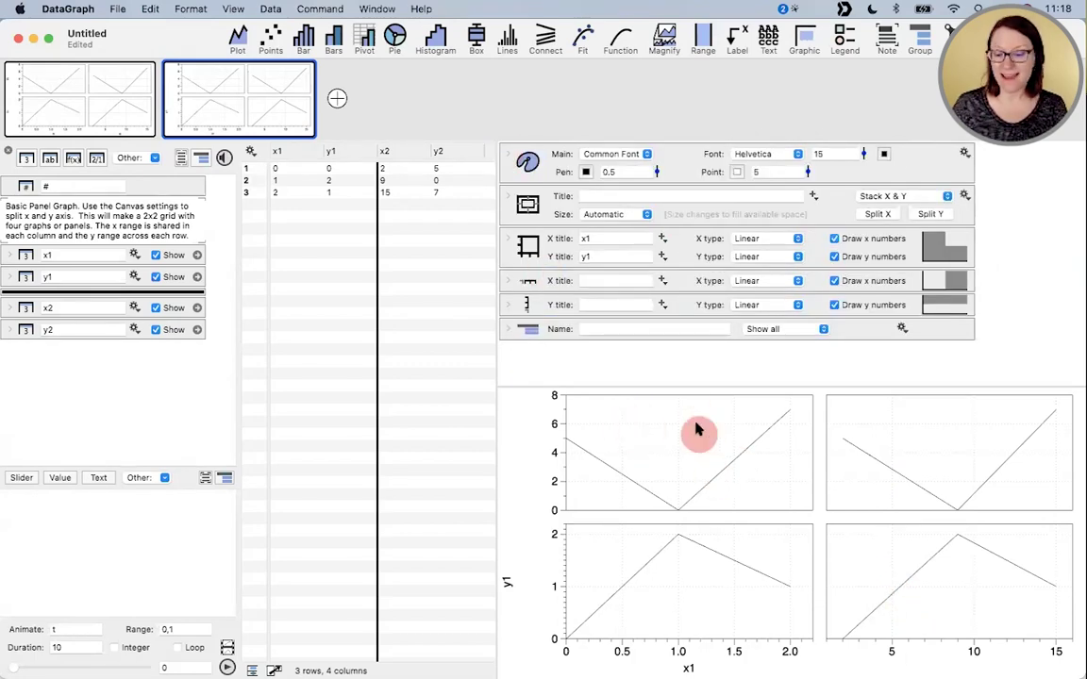
click(869, 457)
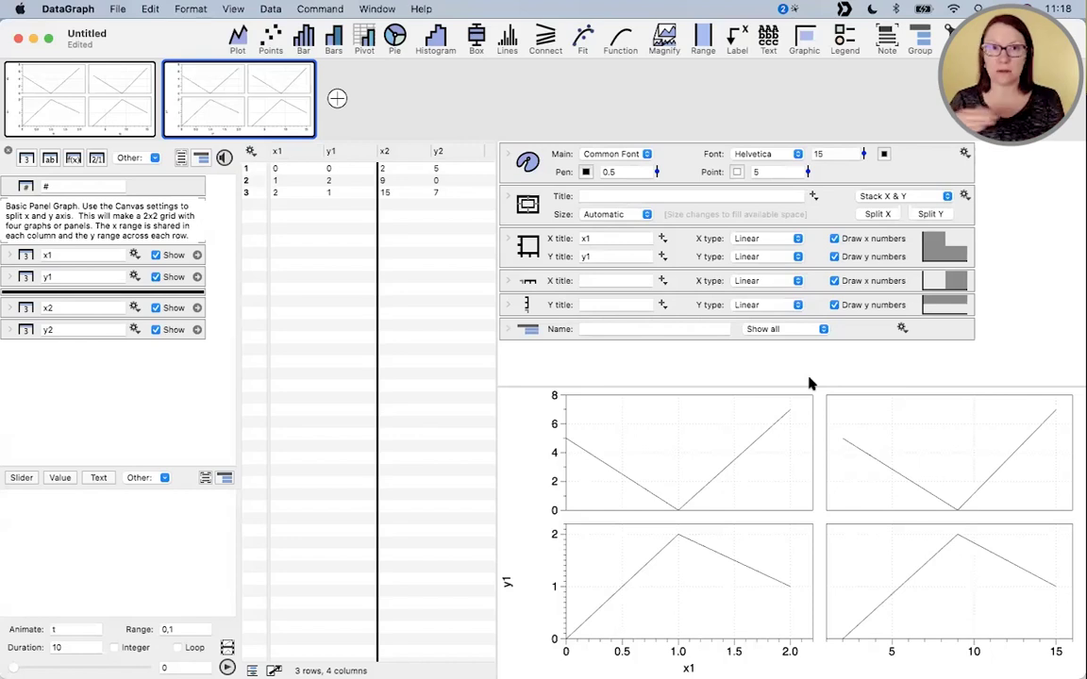
click(509, 328)
scroll(651, 295, down, 5)
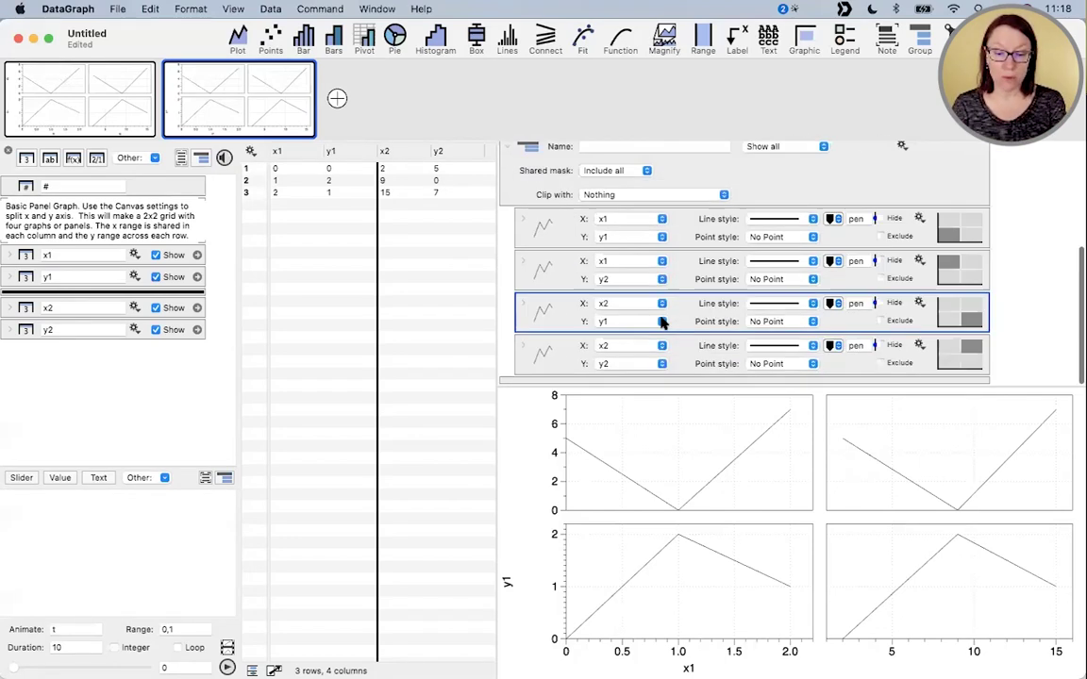
click(606, 467)
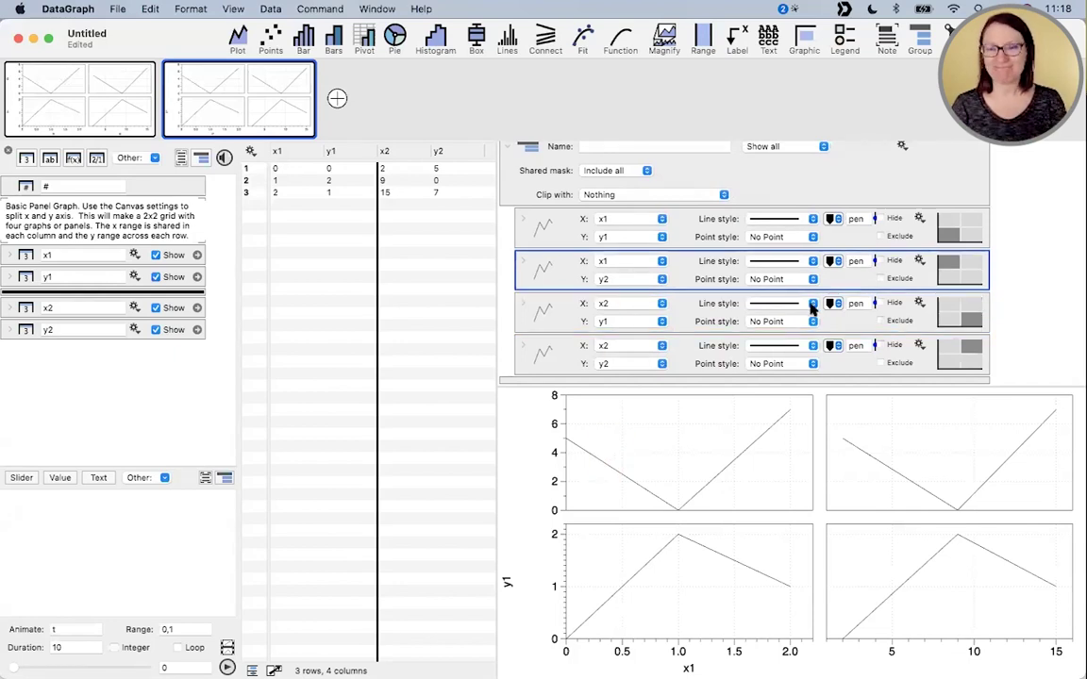
scroll(887, 283, up, 3)
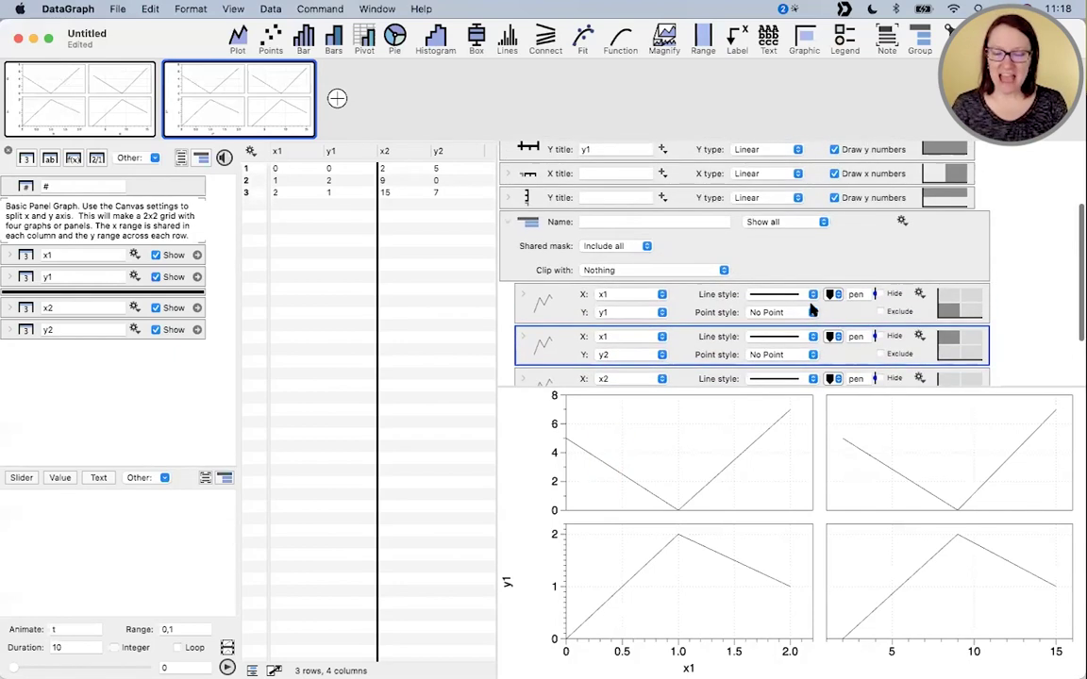
- Undo the grouping of the four line plot commands
click(1016, 251)
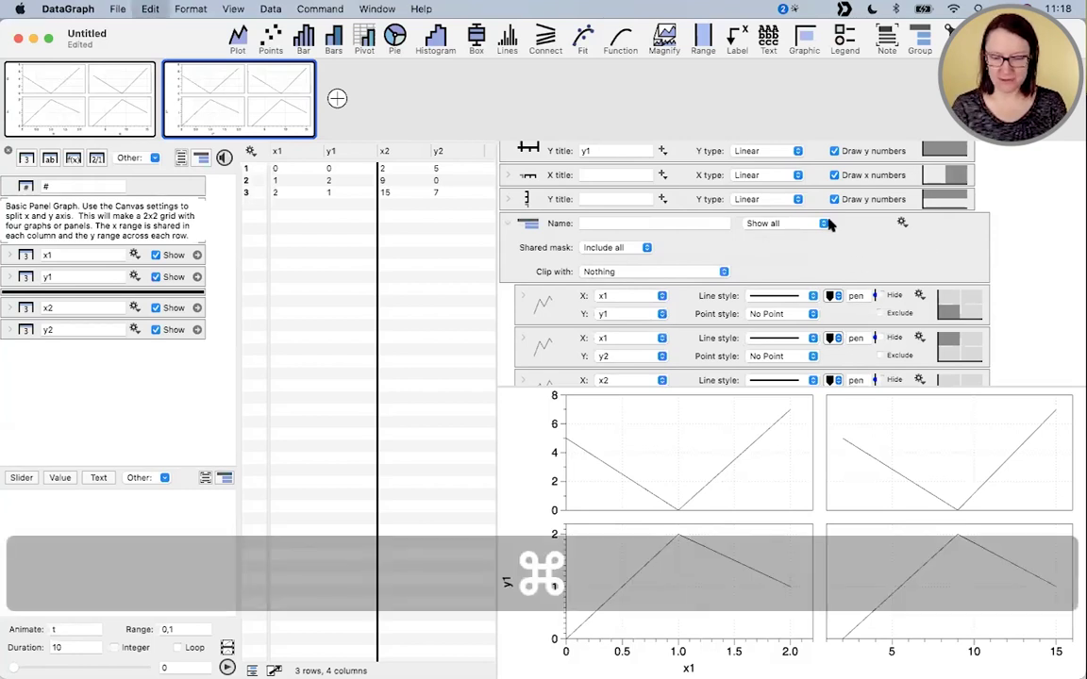
key(super+z)
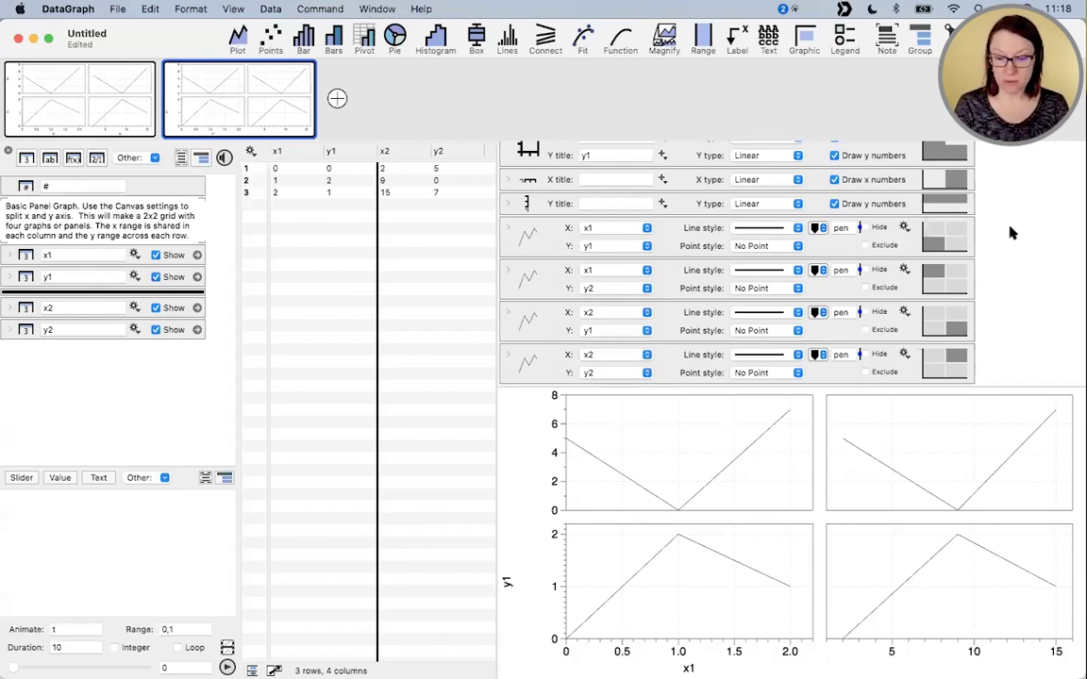
- Delete the added y-axis entry to merge the grid's upper and lower rows
scroll(566, 223, up, 2)
scroll(566, 224, up, 1)
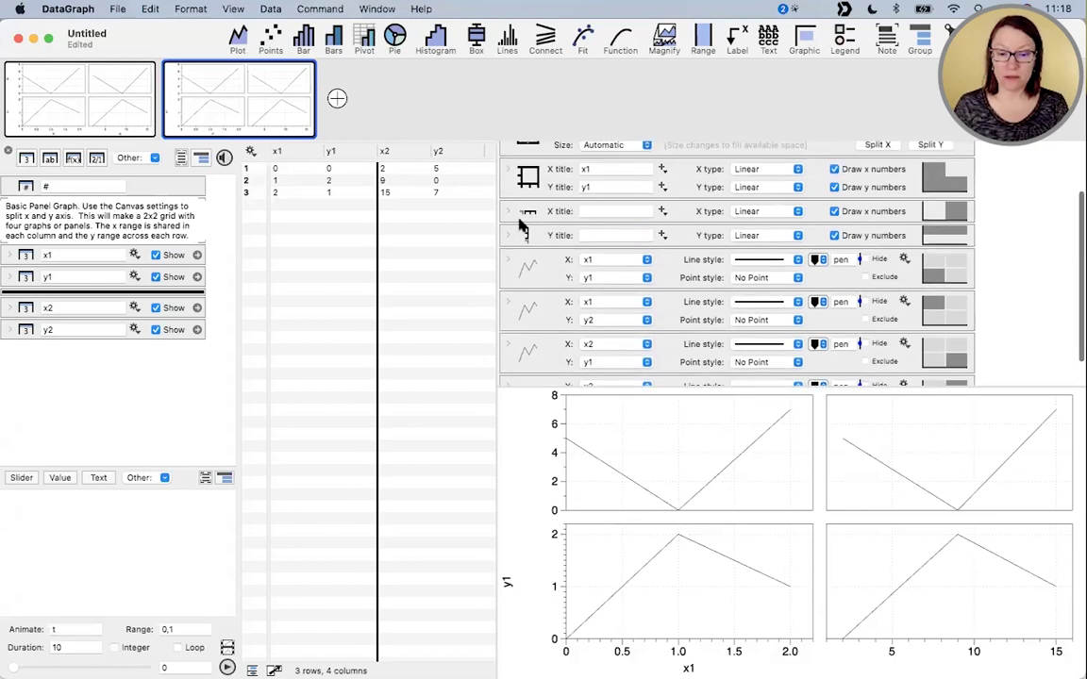
click(528, 236)
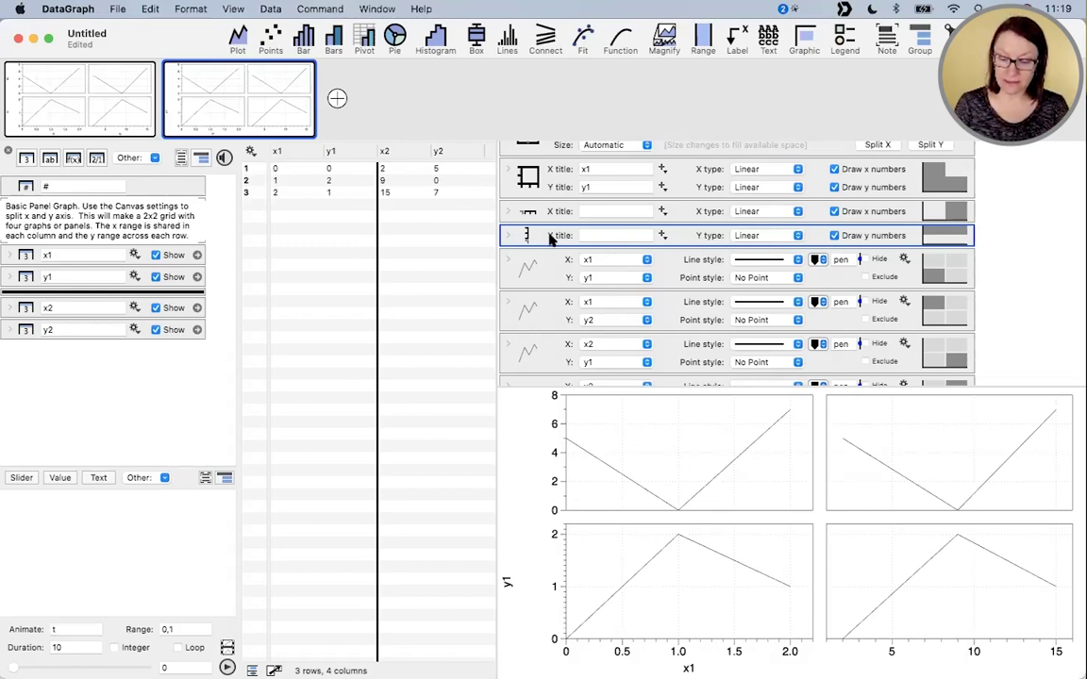
key(BackSpace)
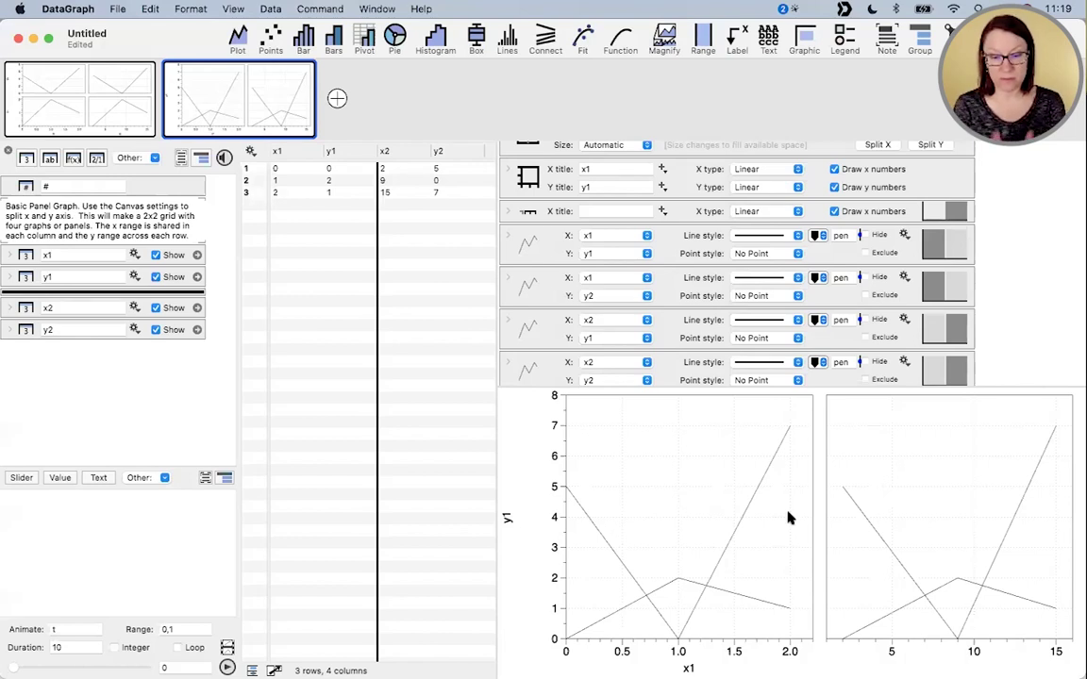
- Delete the added x-axis entry to merge the graph's two columns into a single panel
click(528, 211)
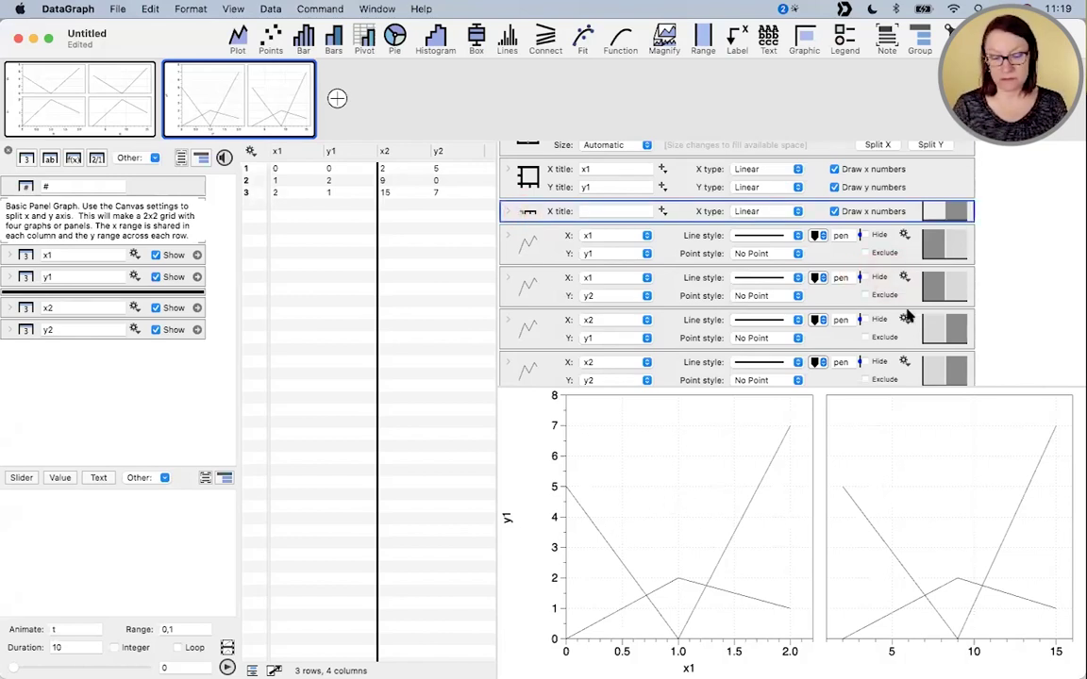
scroll(760, 236, up, 3)
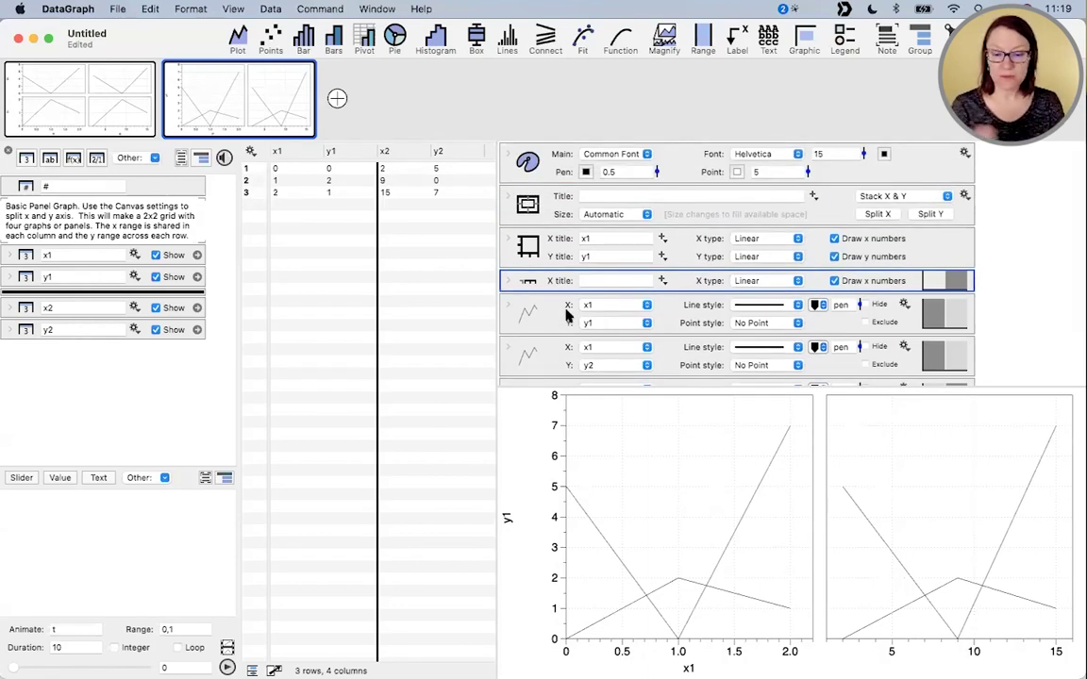
key(BackSpace)
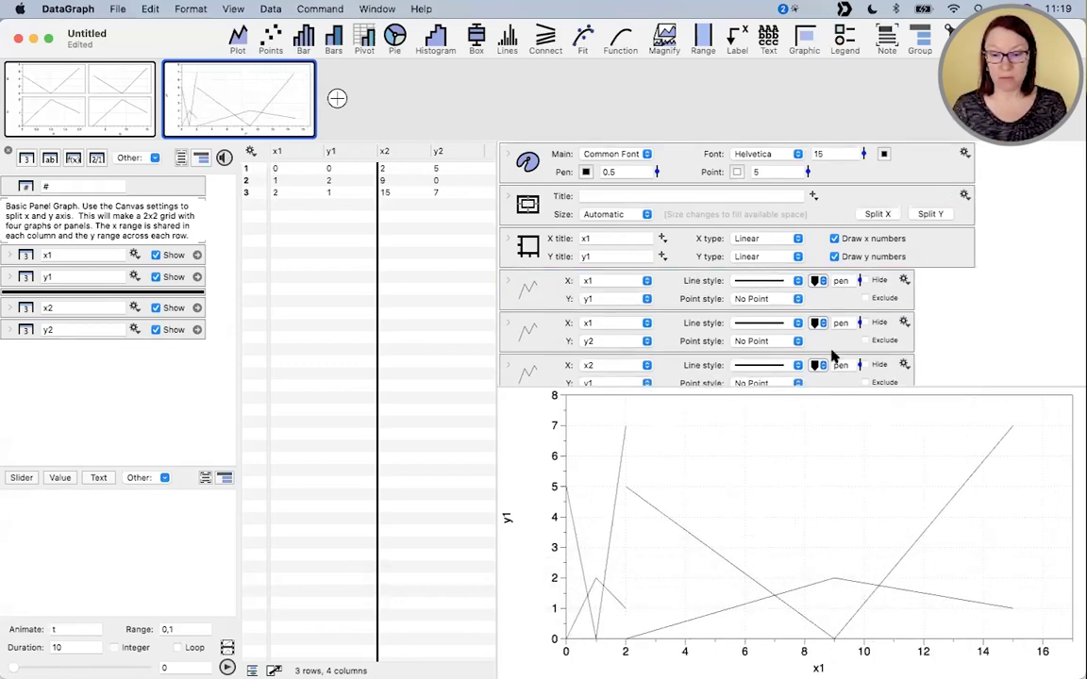
scroll(826, 328, down, 3)
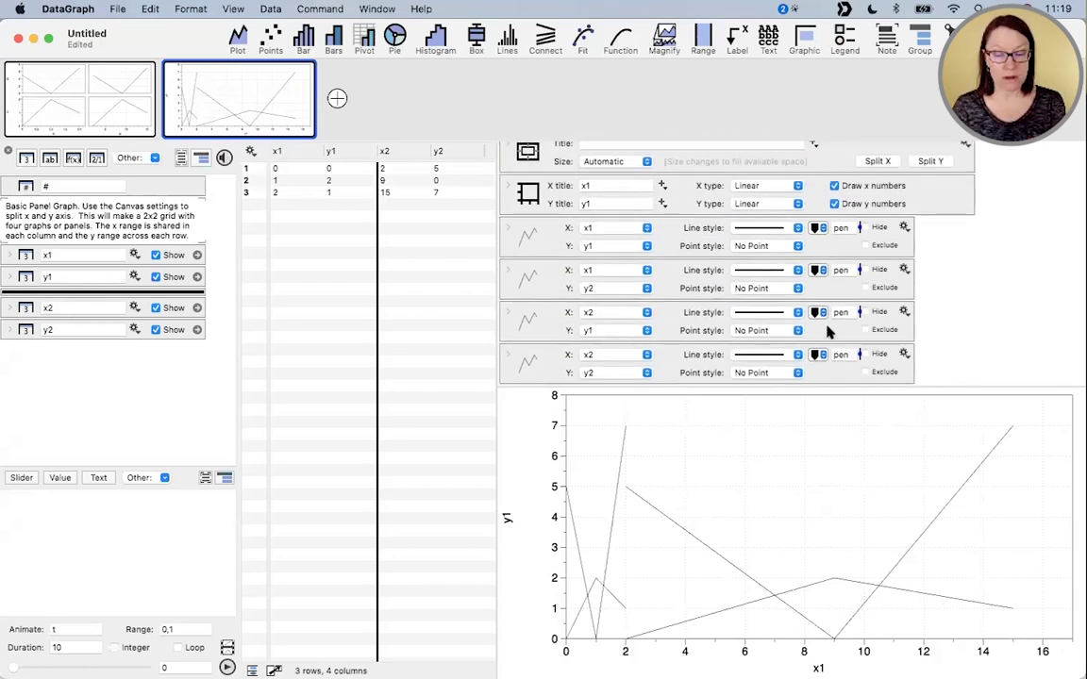
scroll(824, 325, up, 3)
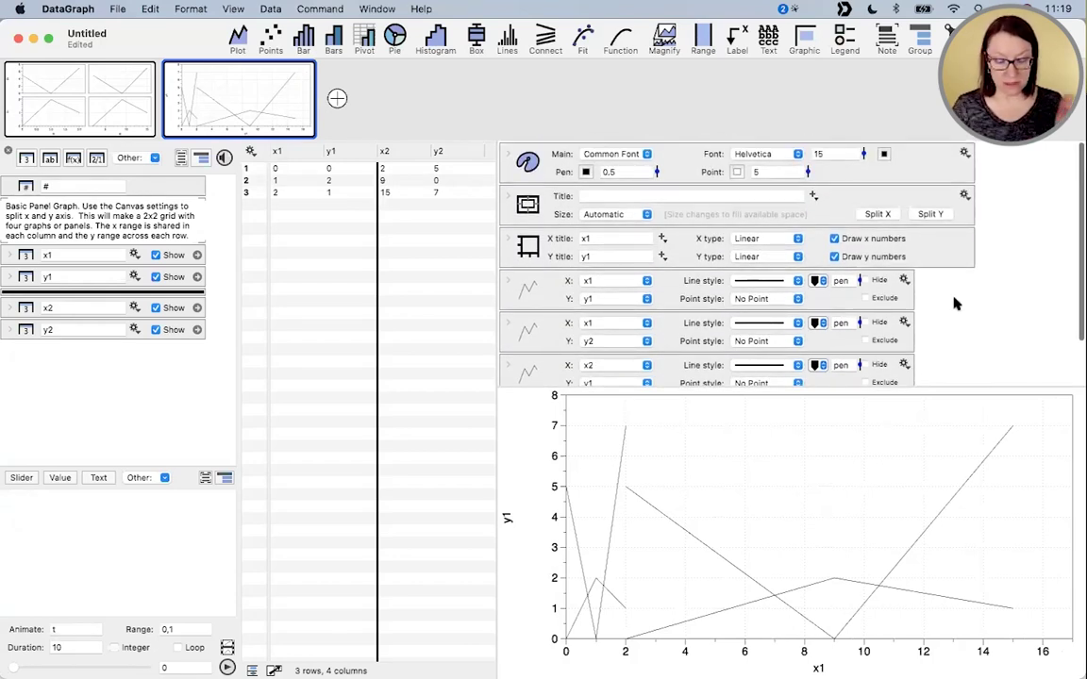
- Undo the axis deletions, and select the added axis entries and the original style, canvas and axis settings to compare them
key(super+z)
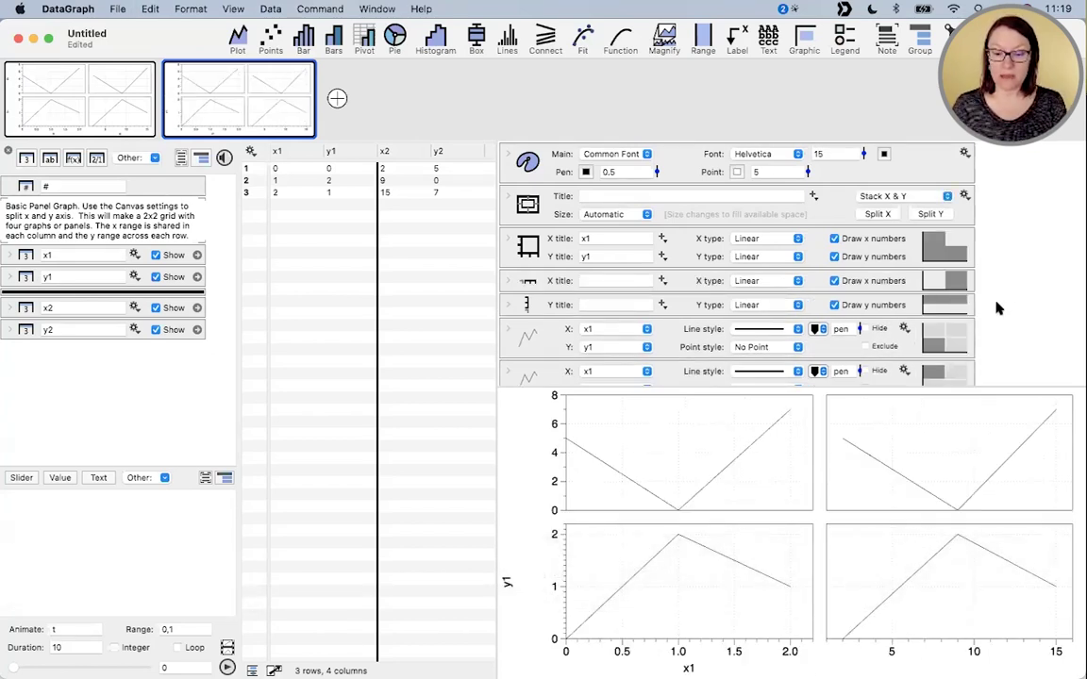
click(930, 278)
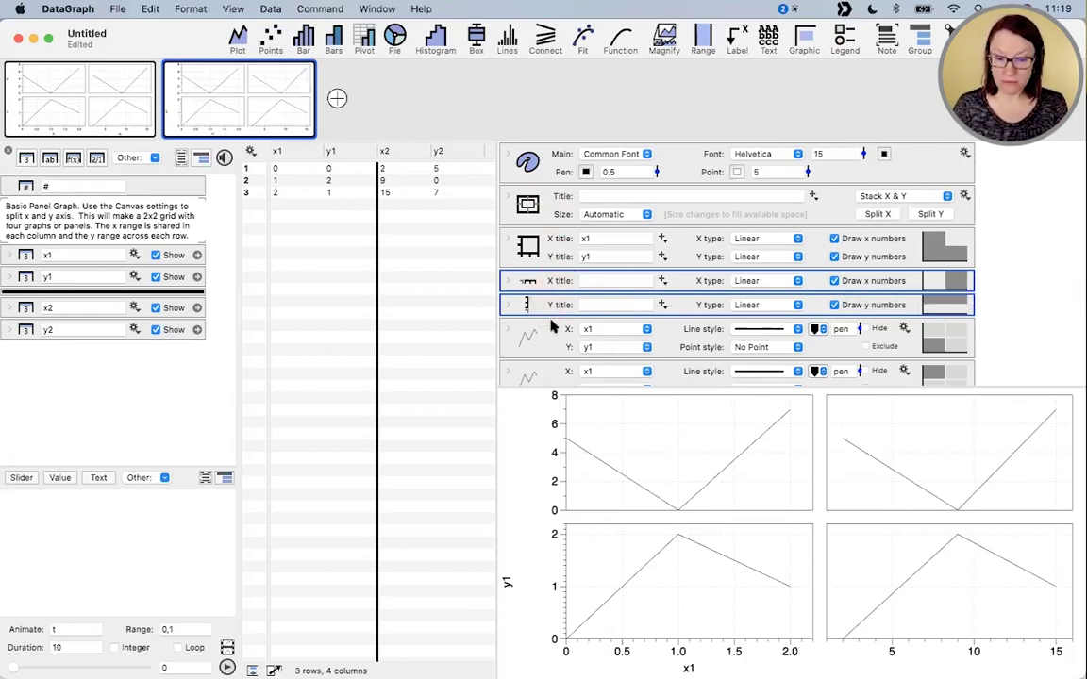
drag(1014, 255, 962, 185)
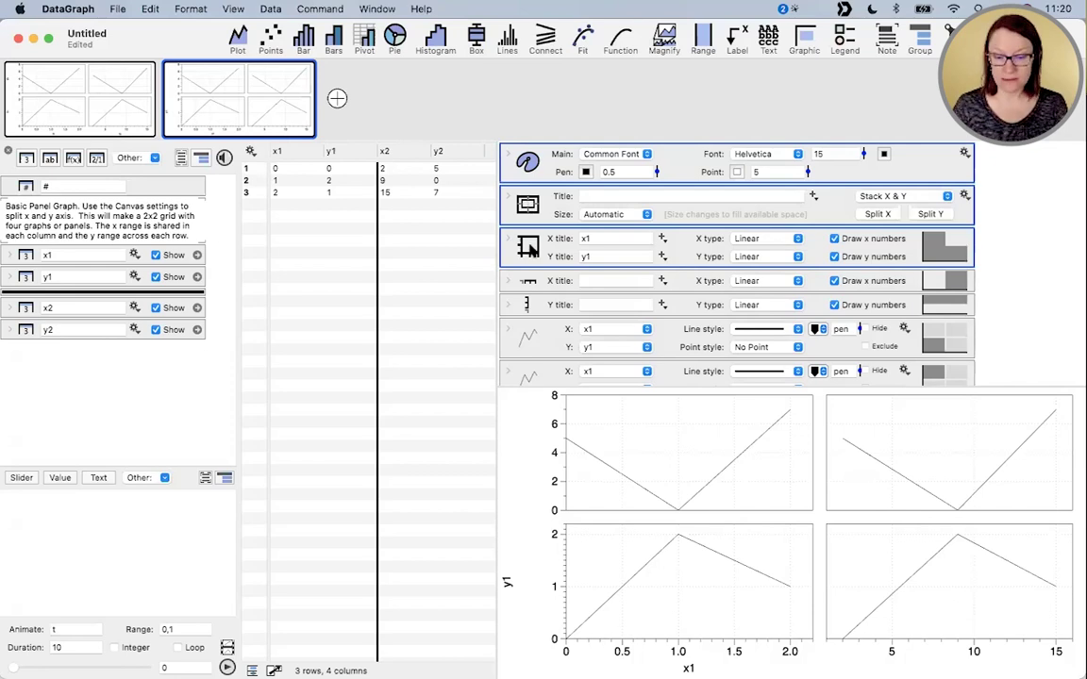
- Duplicate the added x-axis entry four times to extend the grid to six columns
click(528, 280)
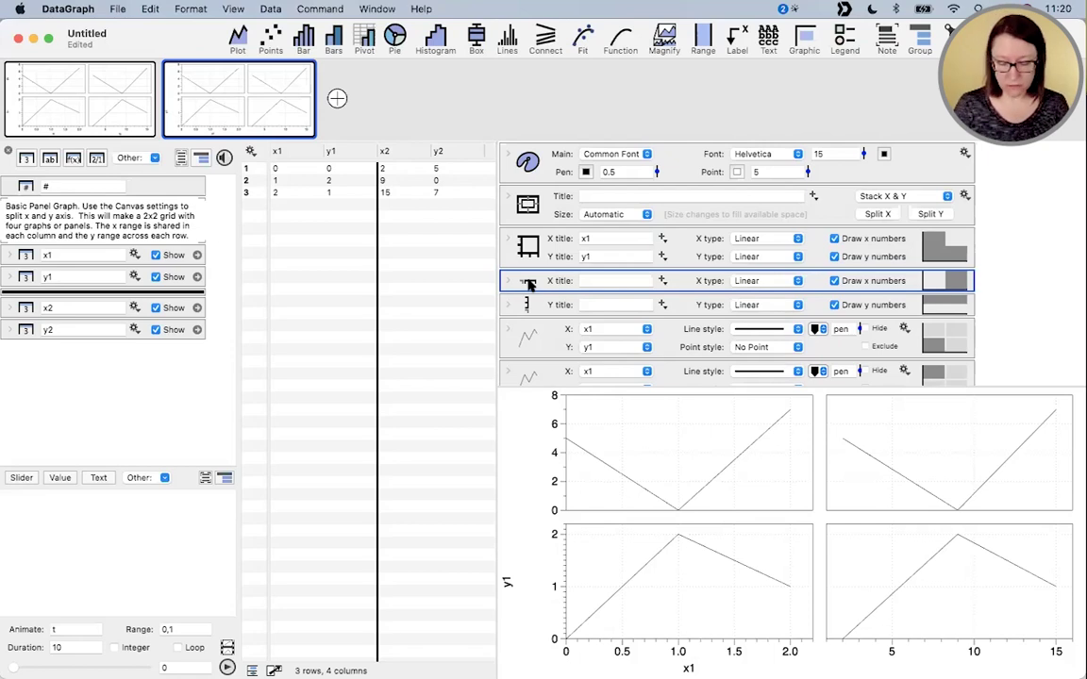
drag(528, 281, 533, 368)
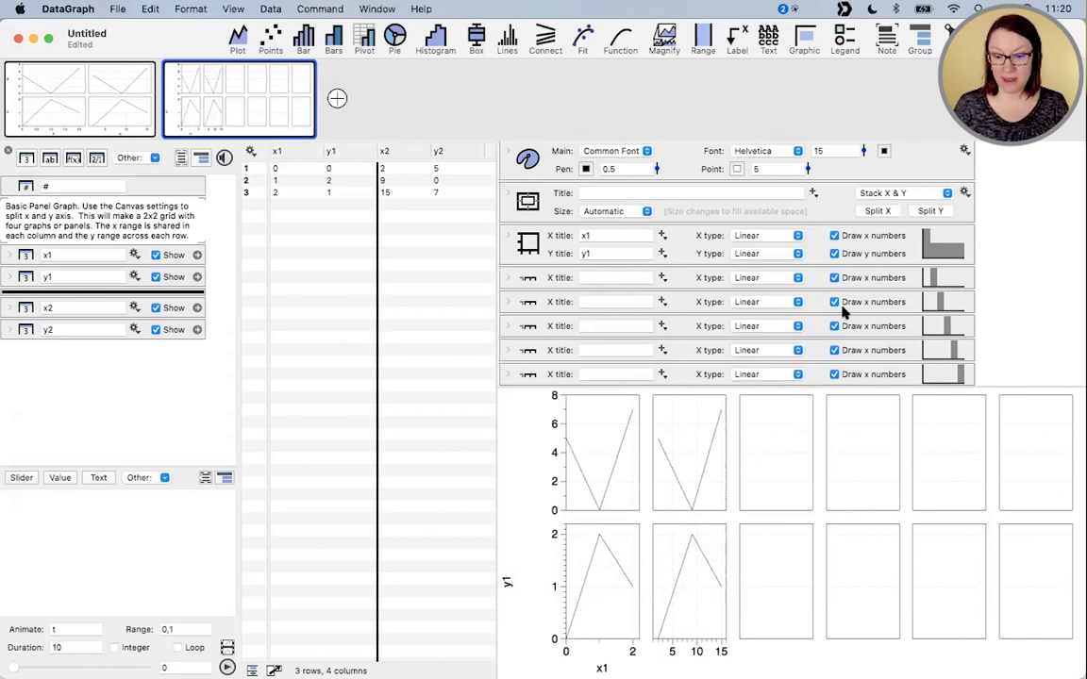
scroll(840, 302, down, 5)
scroll(831, 292, up, 5)
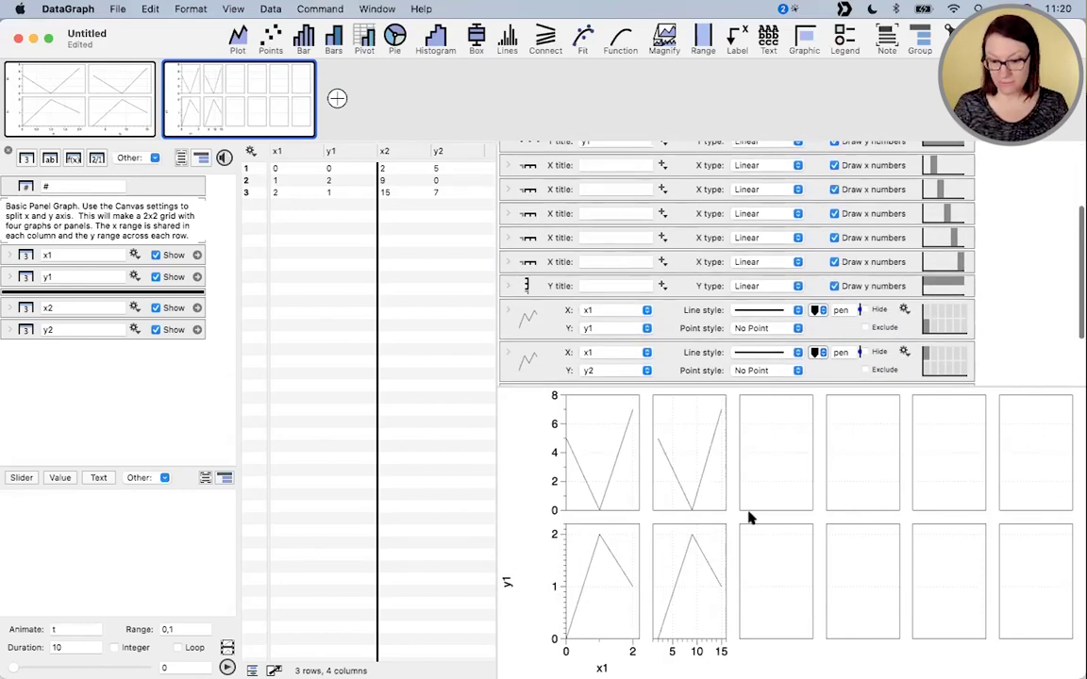
- Duplicate the added y-axis entry three times to extend the grid to five rows
scroll(591, 233, down, 1)
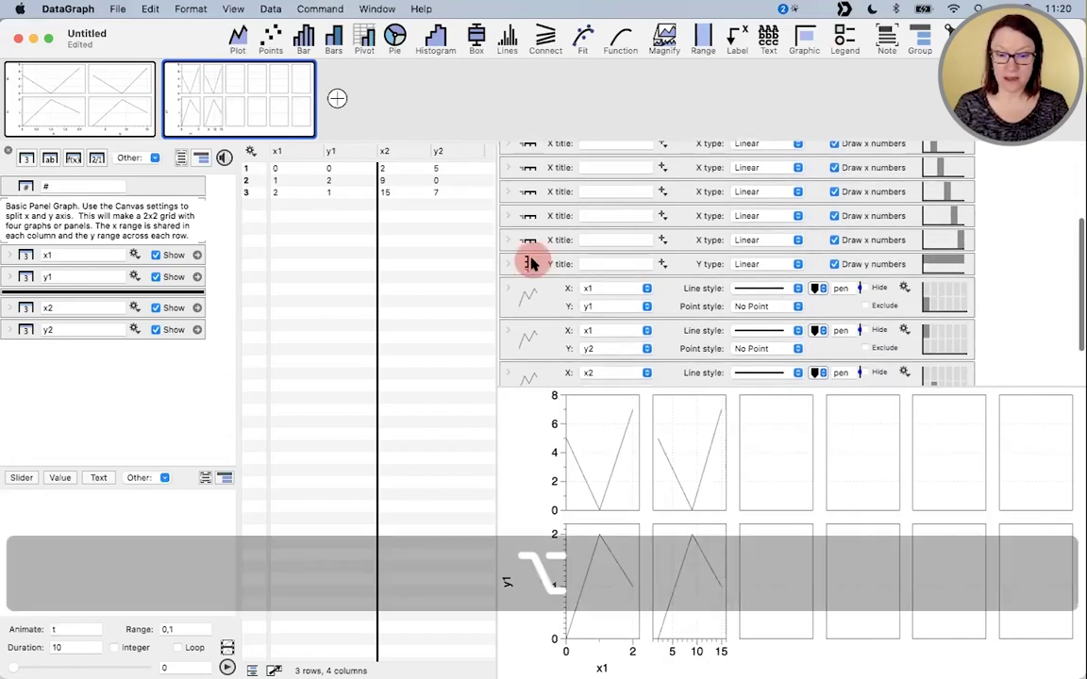
alt+click(528, 264)
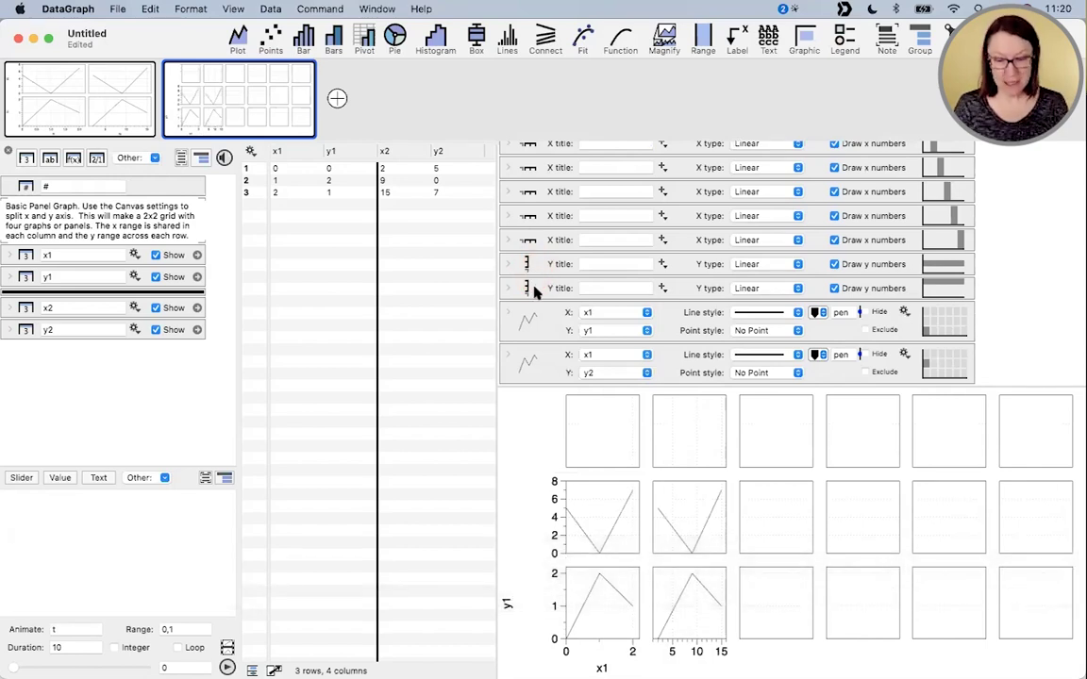
alt+click(529, 288)
alt+click(528, 311)
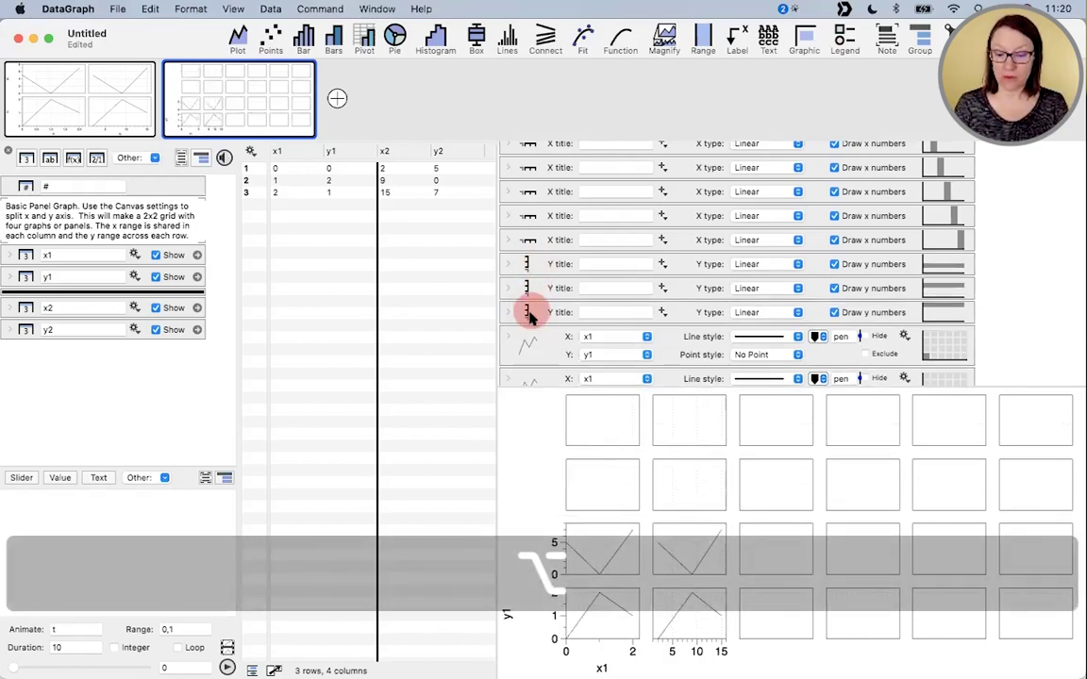
scroll(797, 330, down, 3)
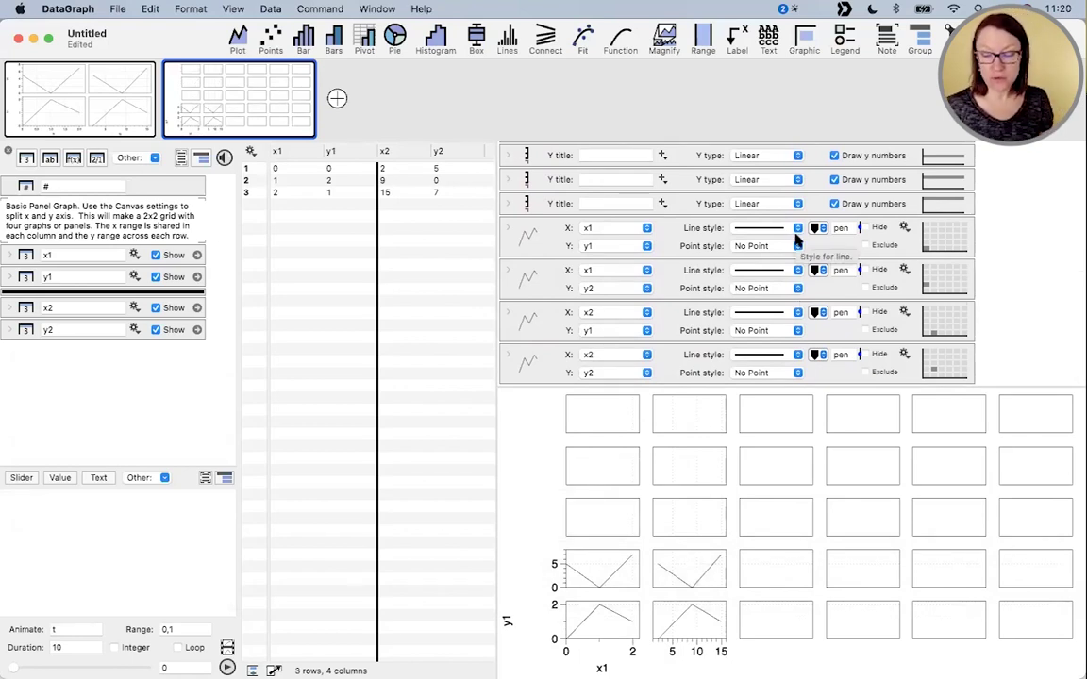
scroll(795, 238, up, 3)
scroll(794, 237, up, 4)
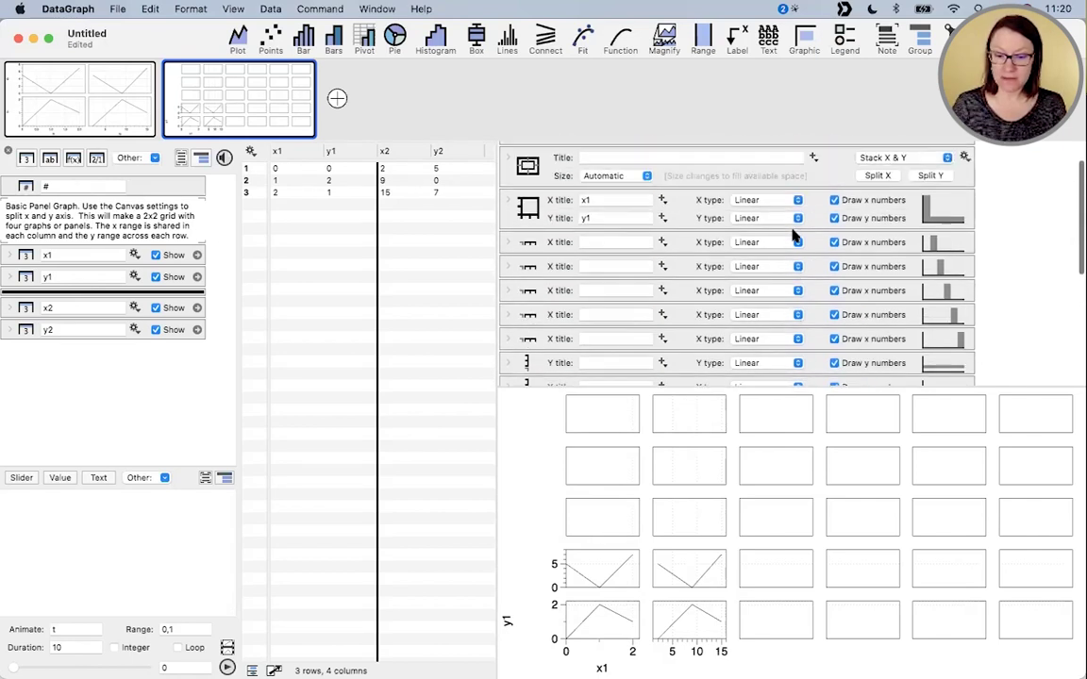
- Delete the four extra x-axis entries and three extra y-axis entries to return to a 2x2 grid
scroll(771, 297, down, 3)
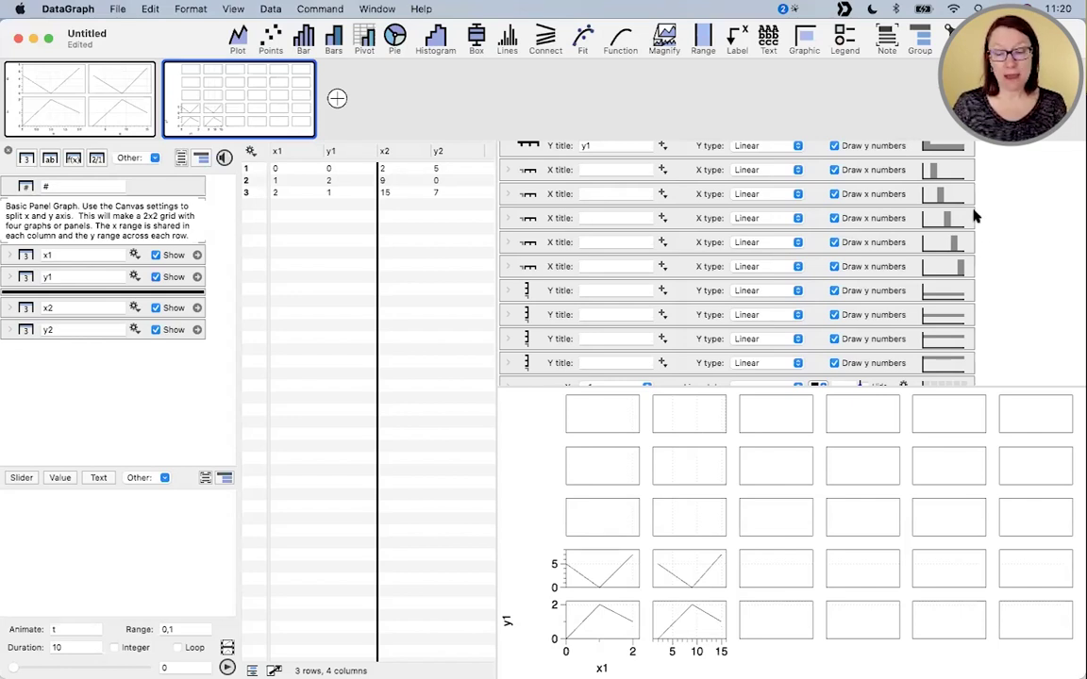
drag(987, 199, 943, 274)
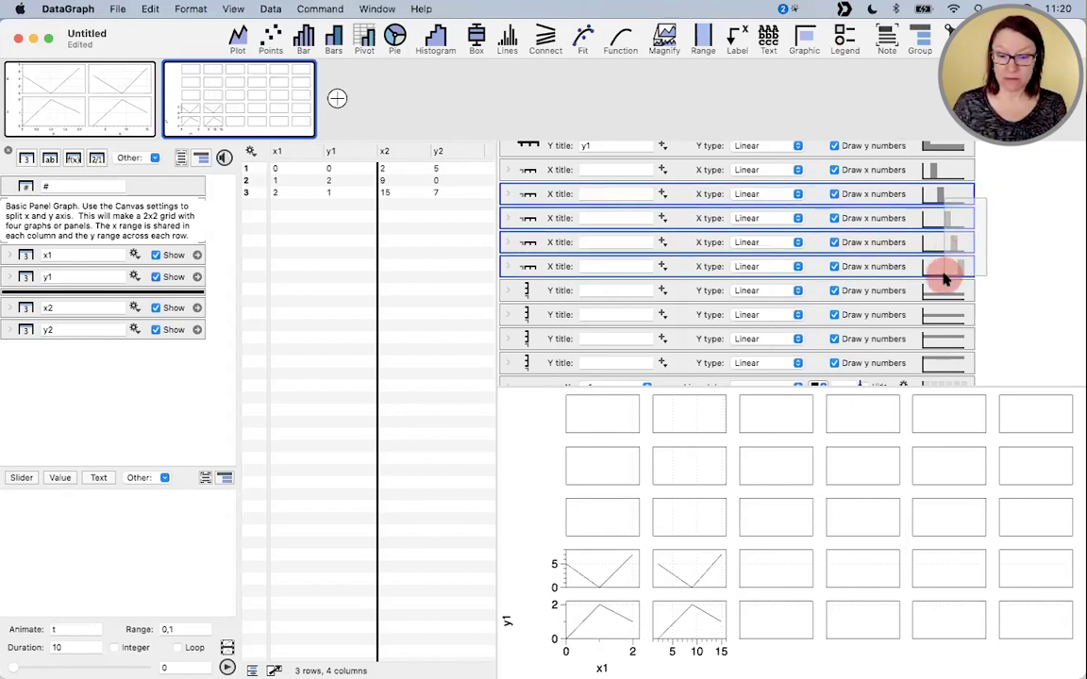
key(BackSpace)
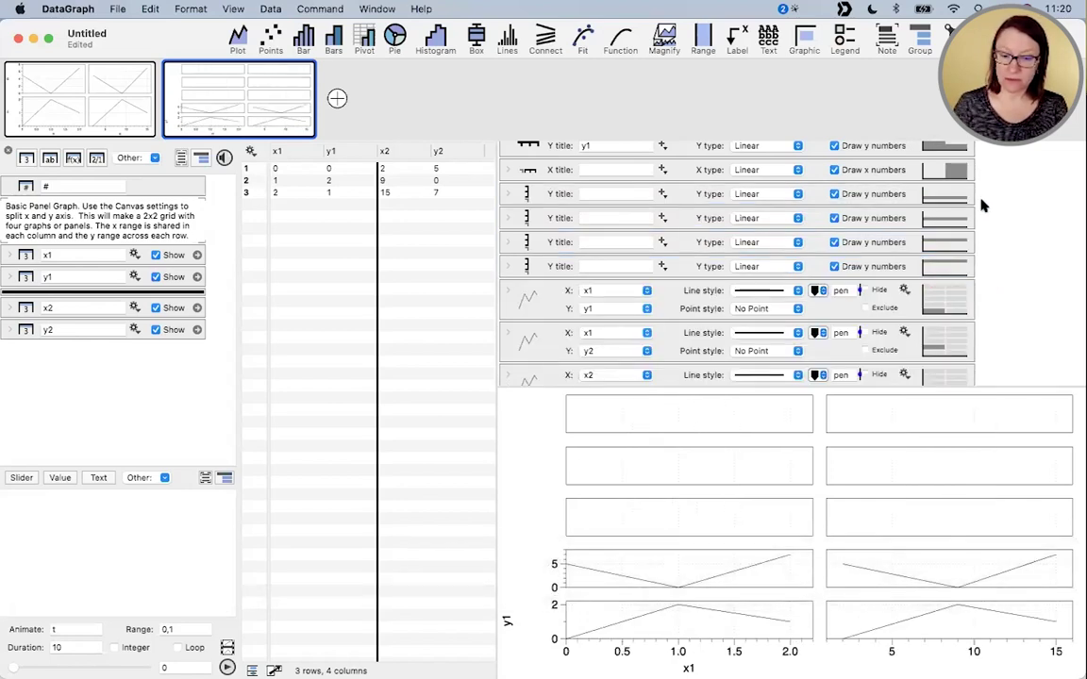
drag(975, 223, 948, 268)
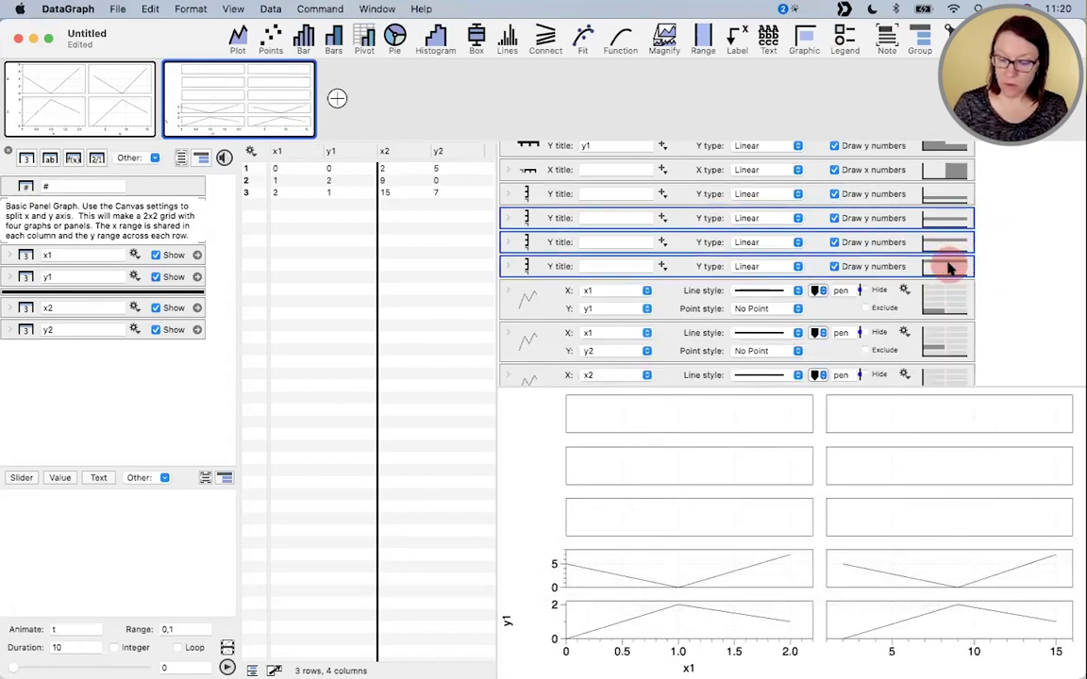
key(BackSpace)
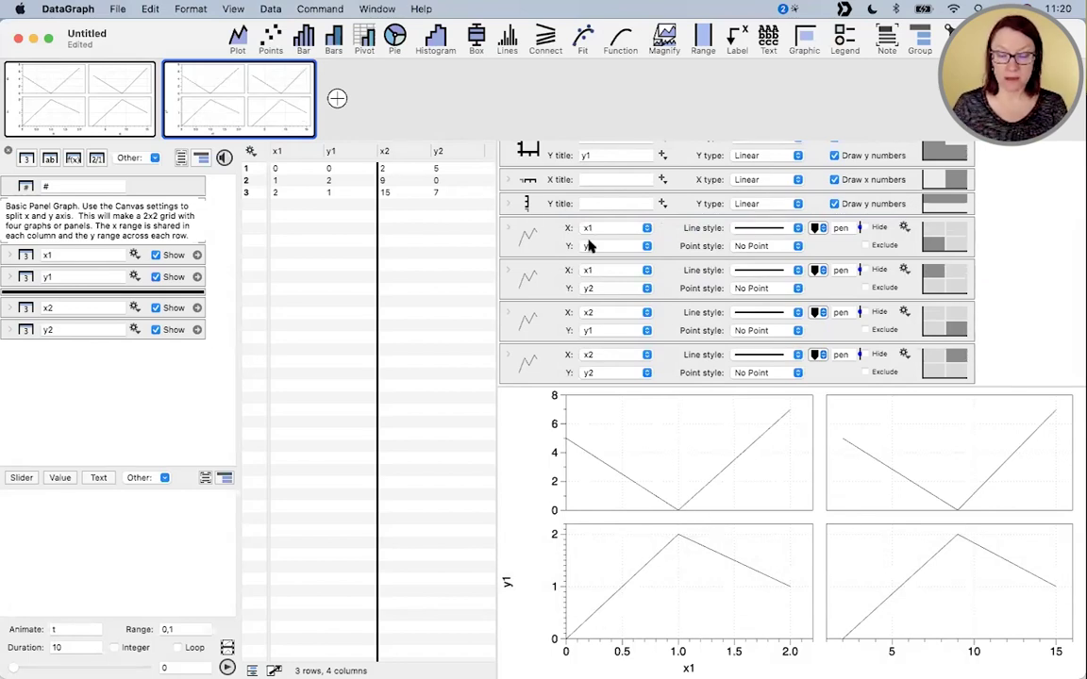
- Expand the added x-axis entry's settings to examine its Space on left option
click(506, 179)
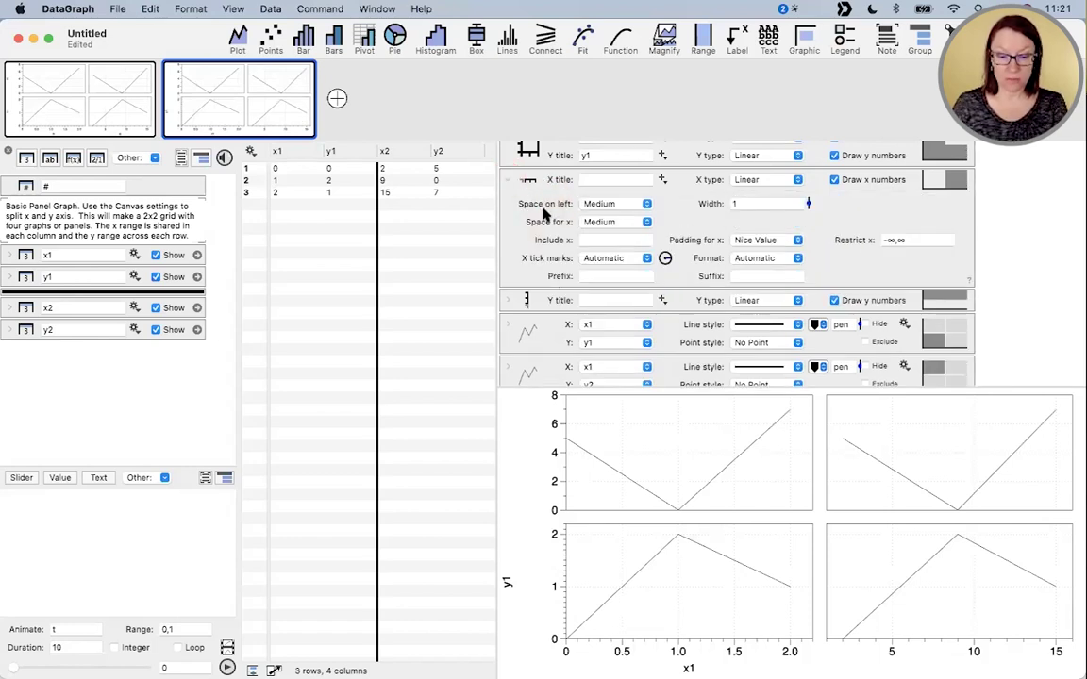
click(538, 211)
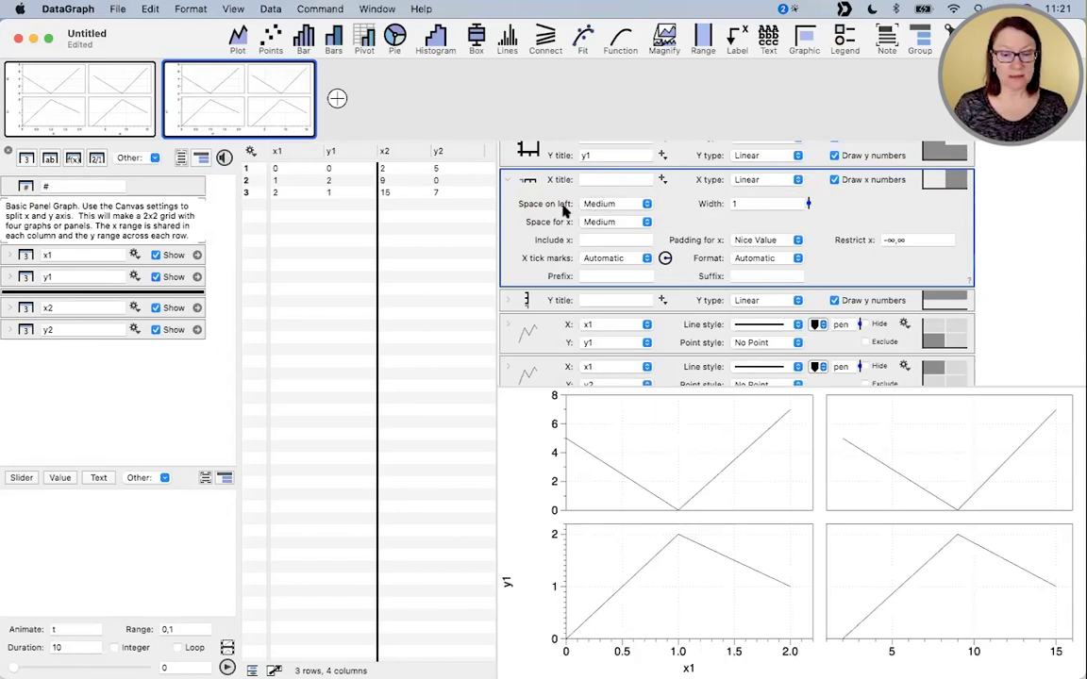
key(alt+super)
mouse_move(586, 208)
mouse_down()
mouse_move(533, 215)
mouse_move(545, 220)
mouse_up()
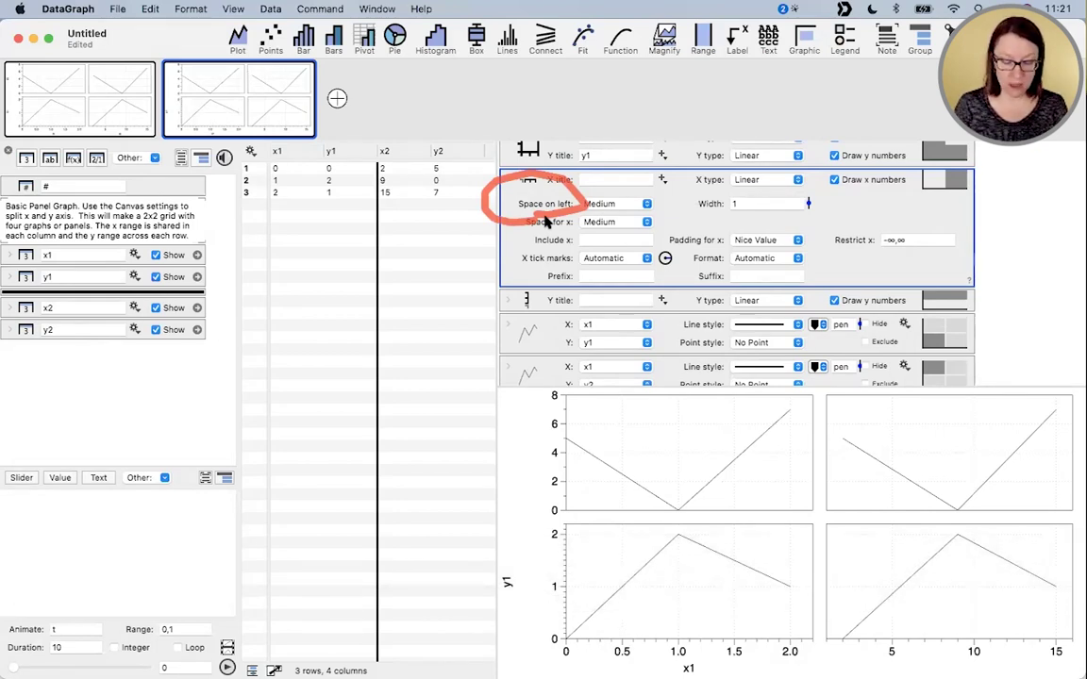
key(ctrl+super)
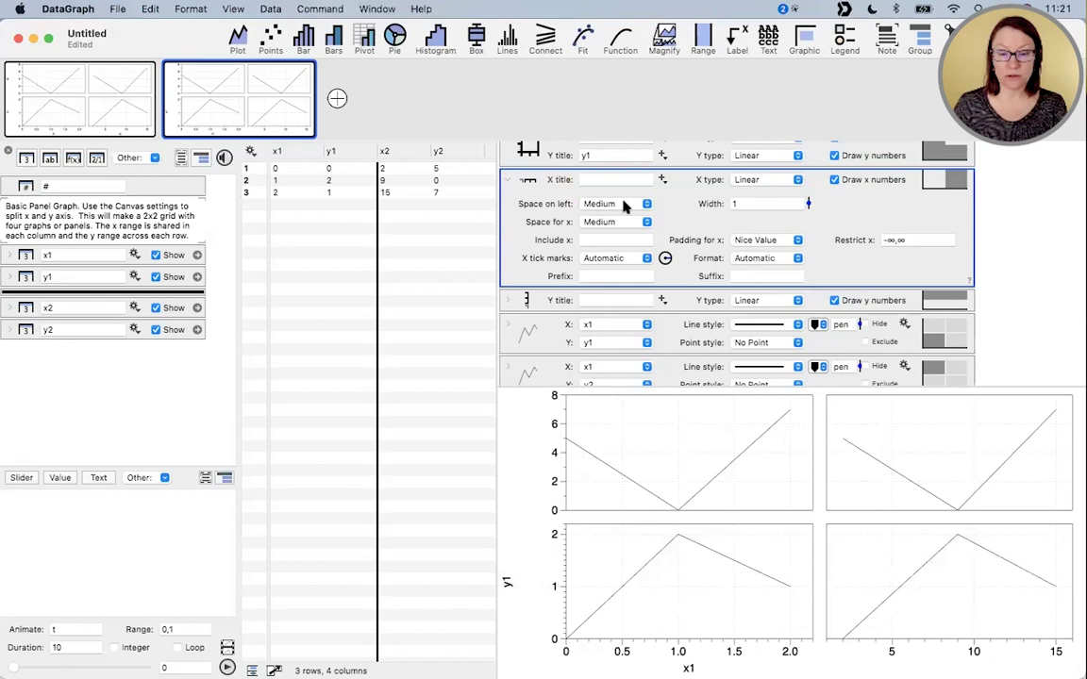
- Try the Very Wide, Small and None options for the added x-axis's Space on left
click(622, 205)
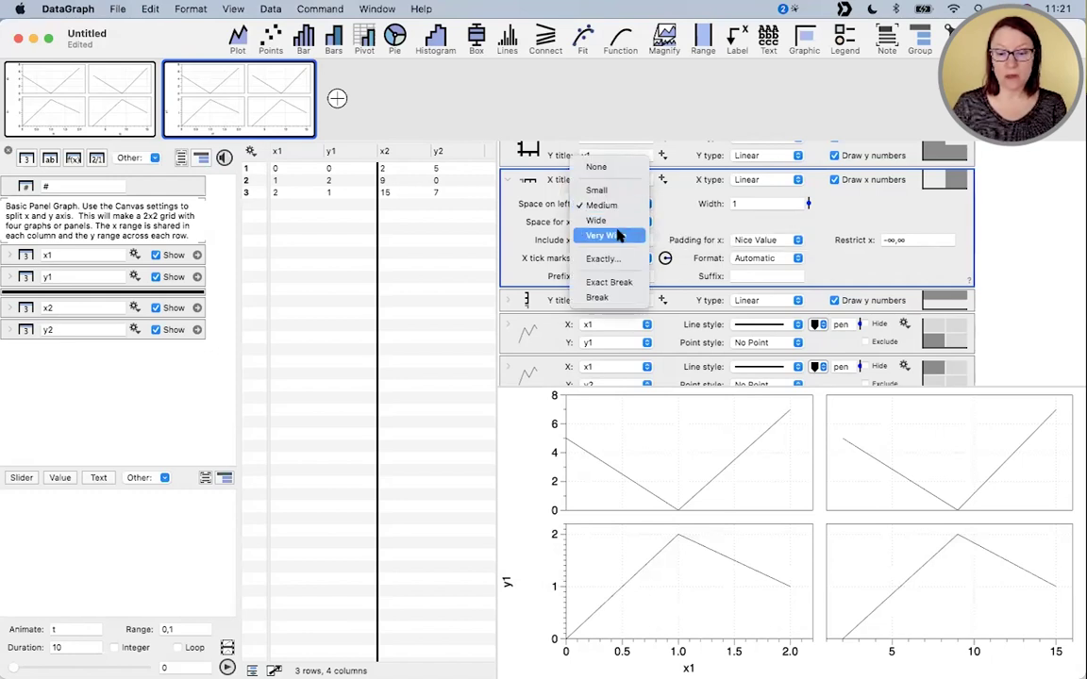
click(618, 235)
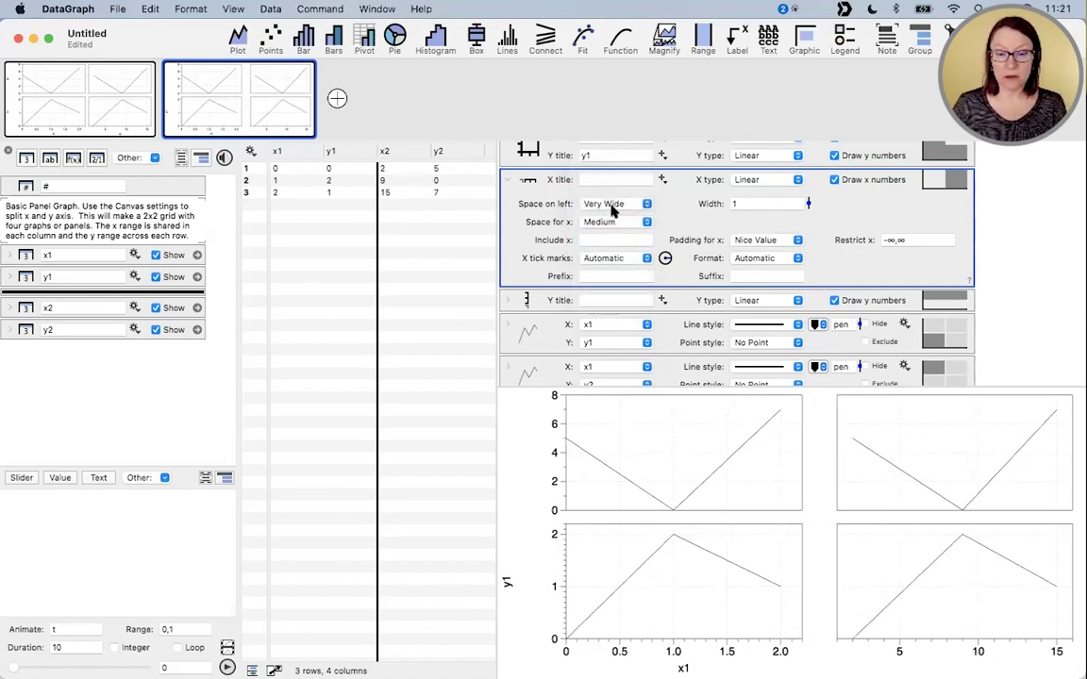
click(611, 211)
click(608, 162)
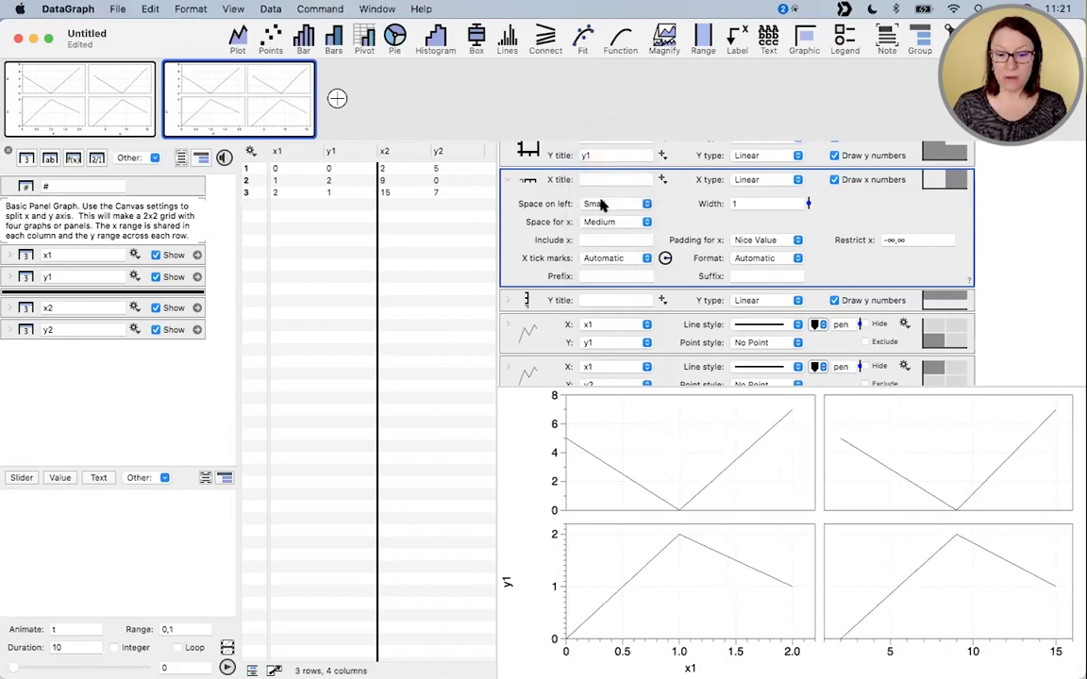
click(601, 204)
click(601, 180)
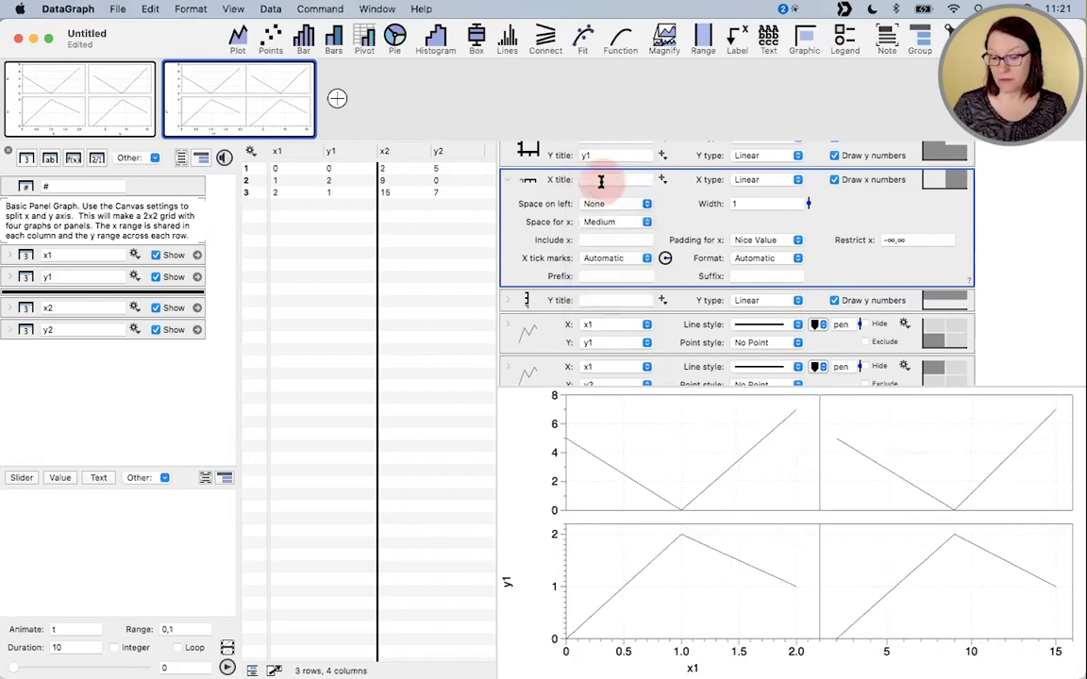
- Set the added x-axis's Space on left to Exactly with a value of 40
click(604, 205)
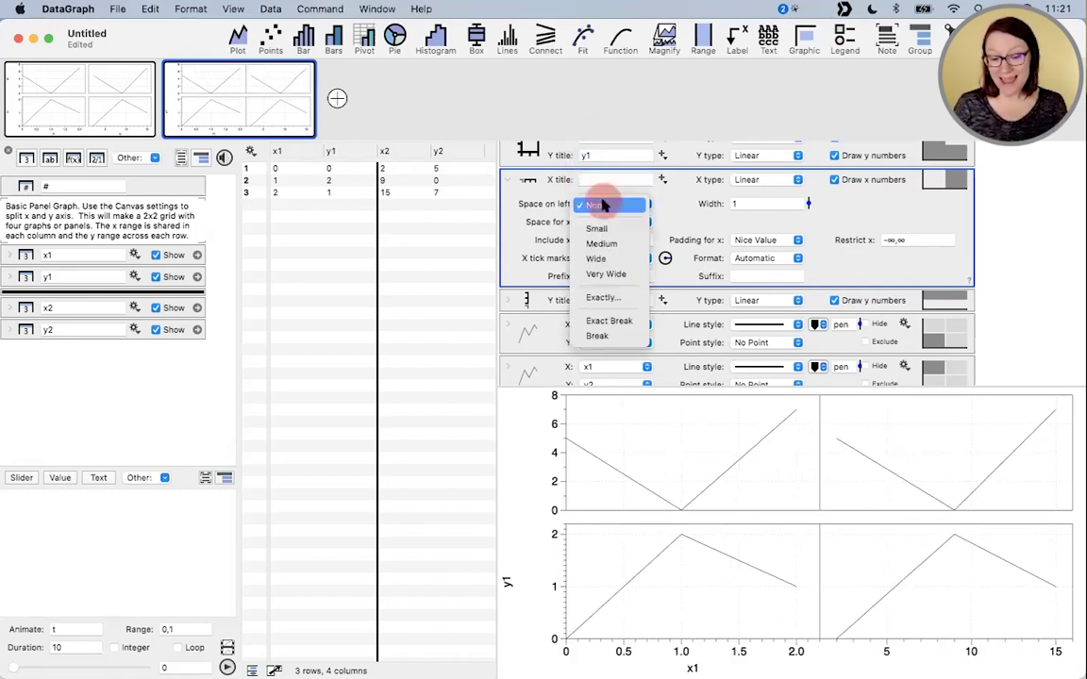
click(605, 307)
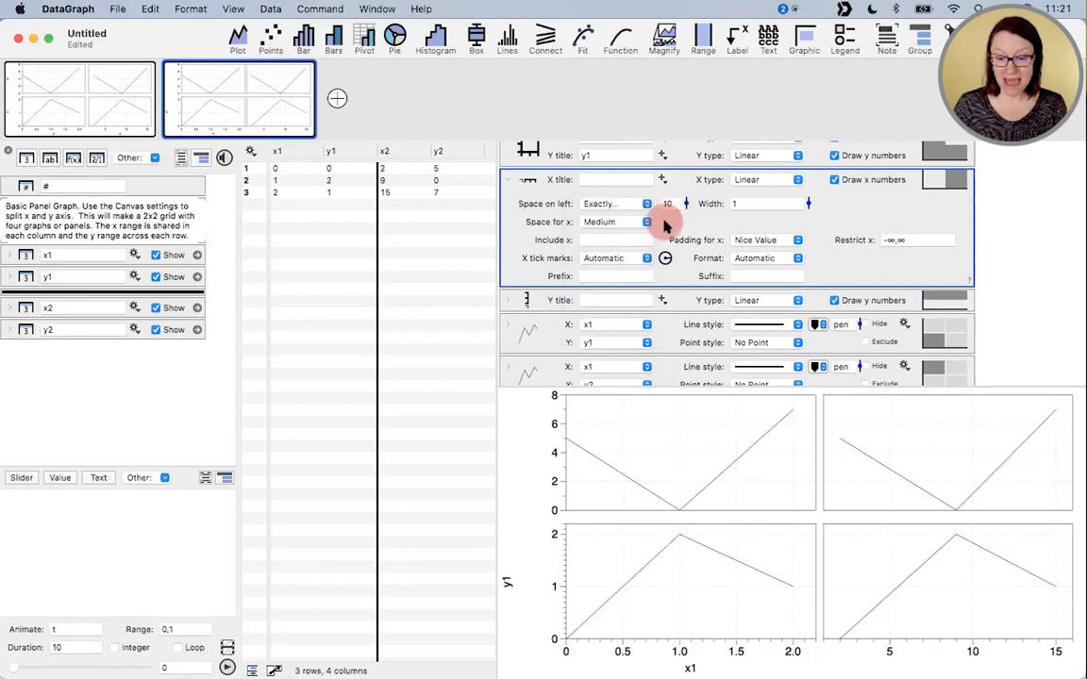
mouse_move(687, 208)
mouse_down()
mouse_move(696, 194)
mouse_move(688, 170)
mouse_move(675, 177)
mouse_move(674, 153)
mouse_move(682, 208)
mouse_up()
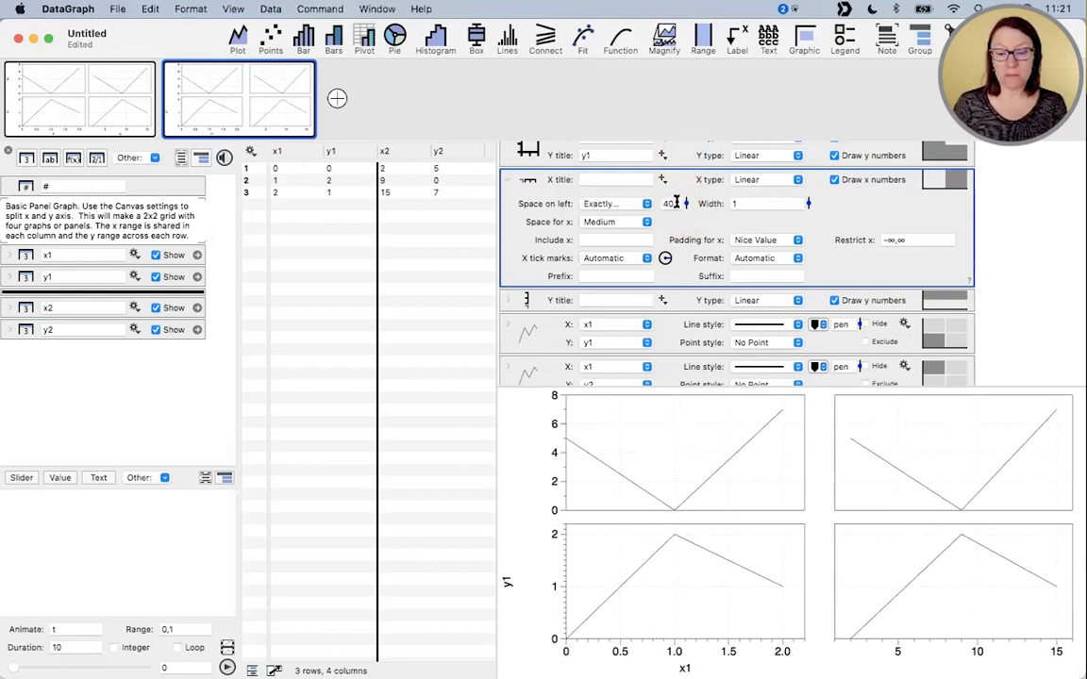
click(671, 203)
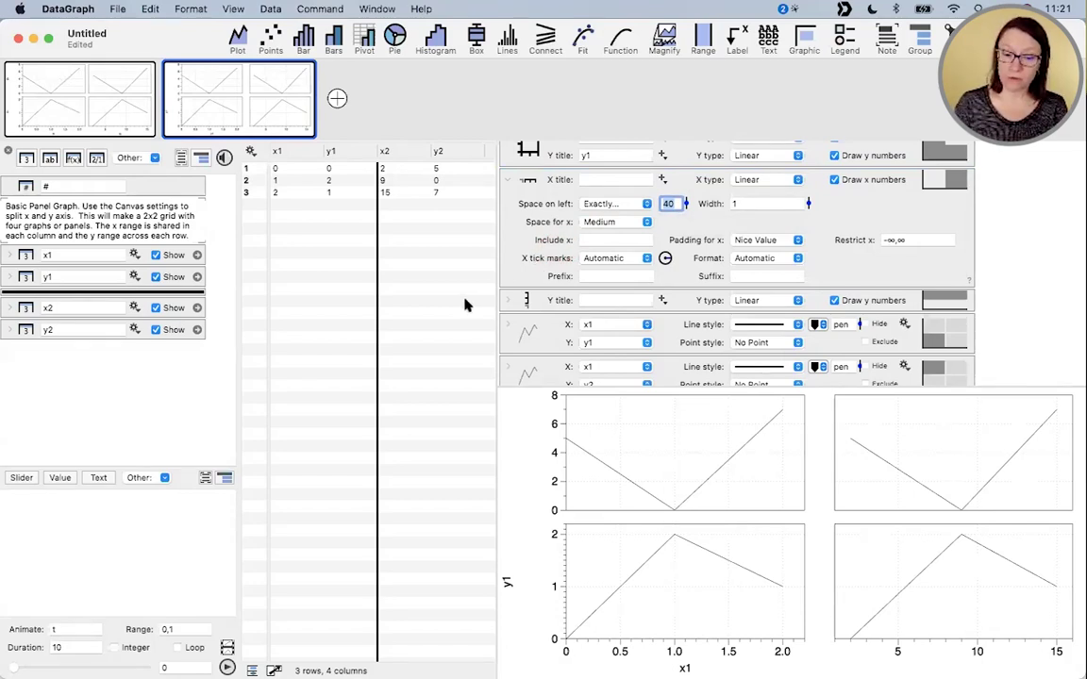
- Add a slider variable and name it space
click(21, 478)
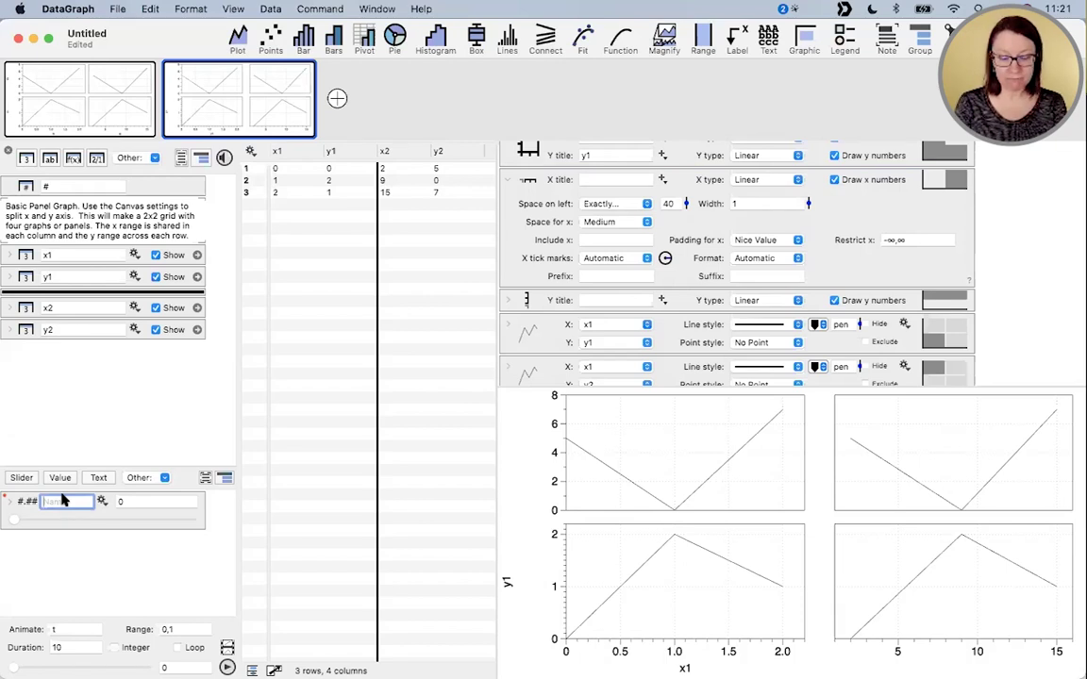
text(space)
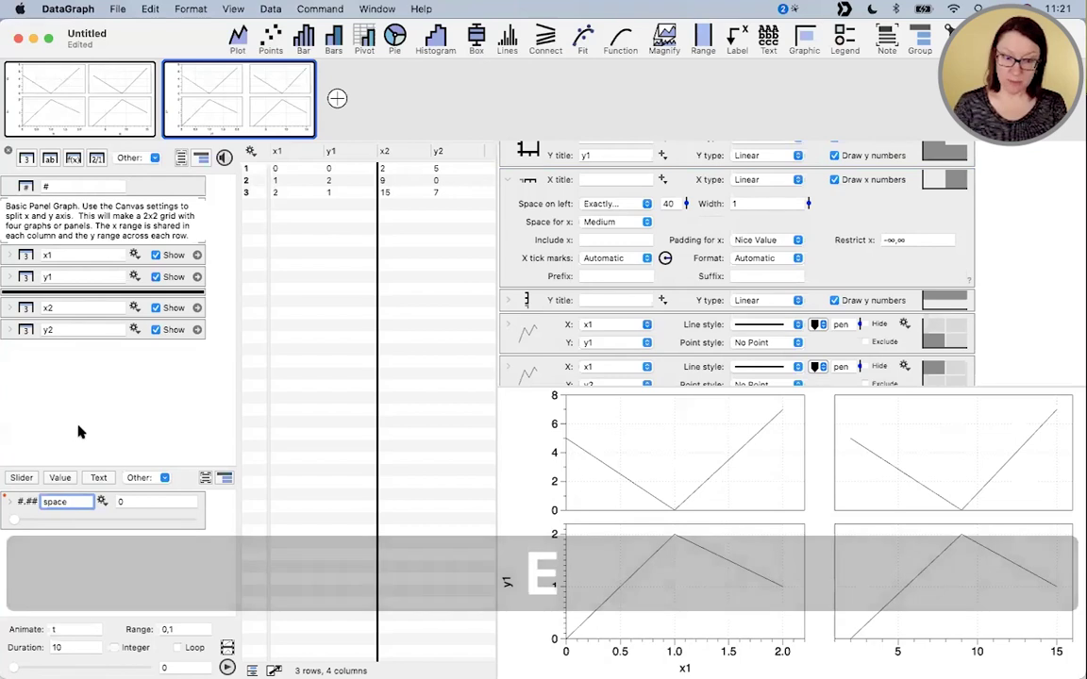
- Set the space slider variable's range to 0,50 and its value to 11.7
click(37, 519)
click(8, 500)
click(80, 536)
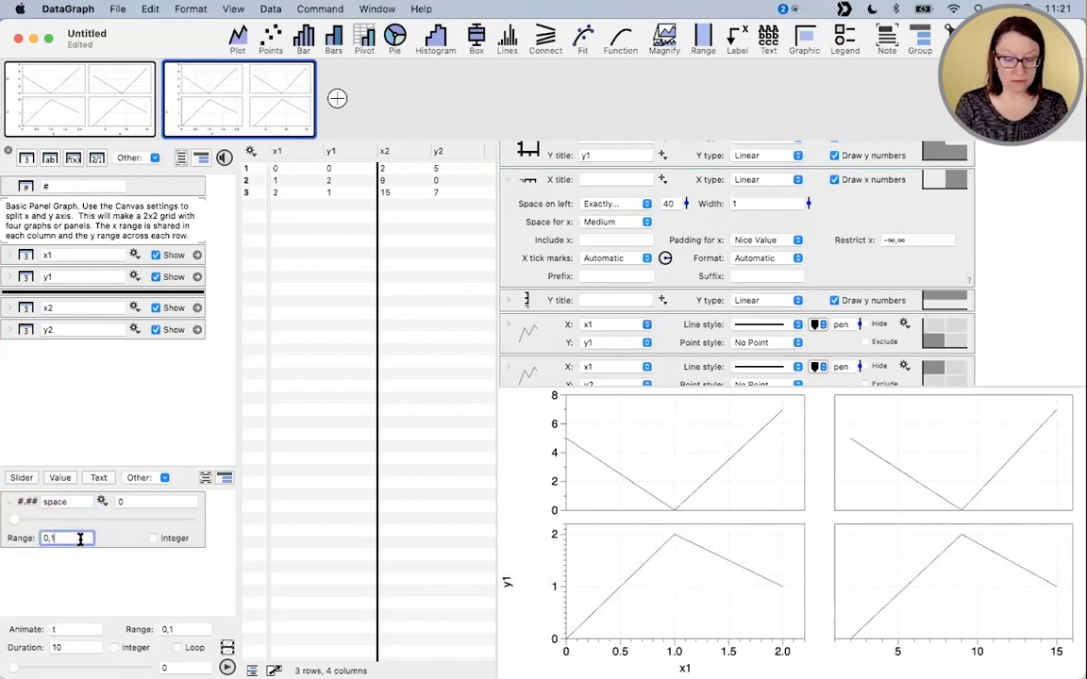
key(BackSpace)
text(50)
key(Return)
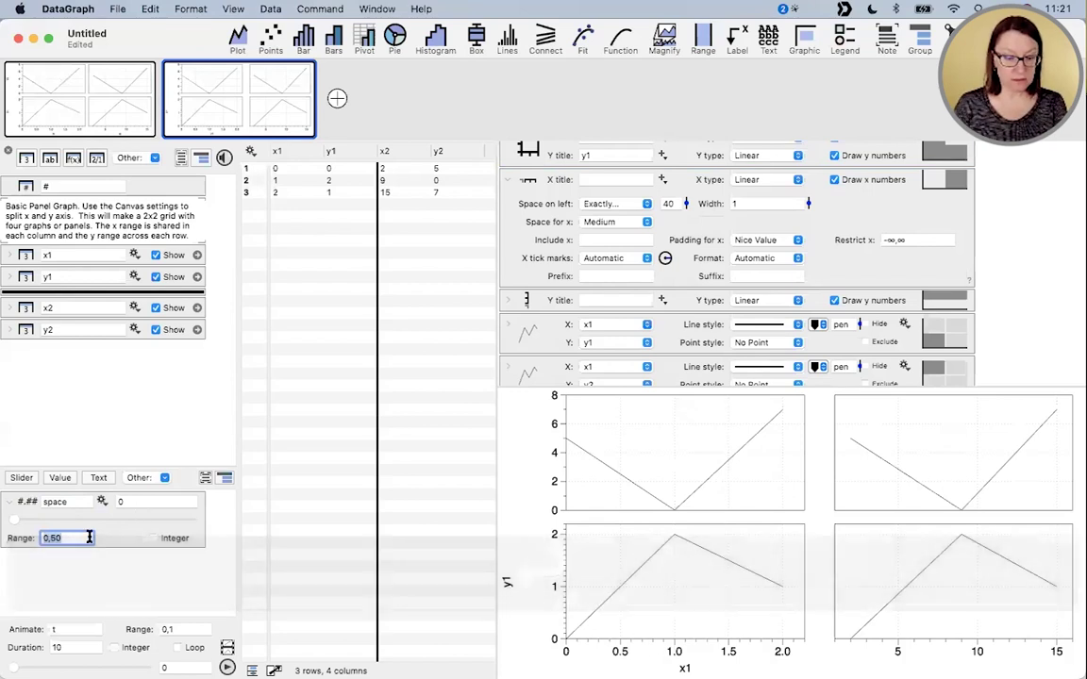
mouse_move(14, 517)
mouse_down()
mouse_move(48, 517)
mouse_move(22, 506)
mouse_up()
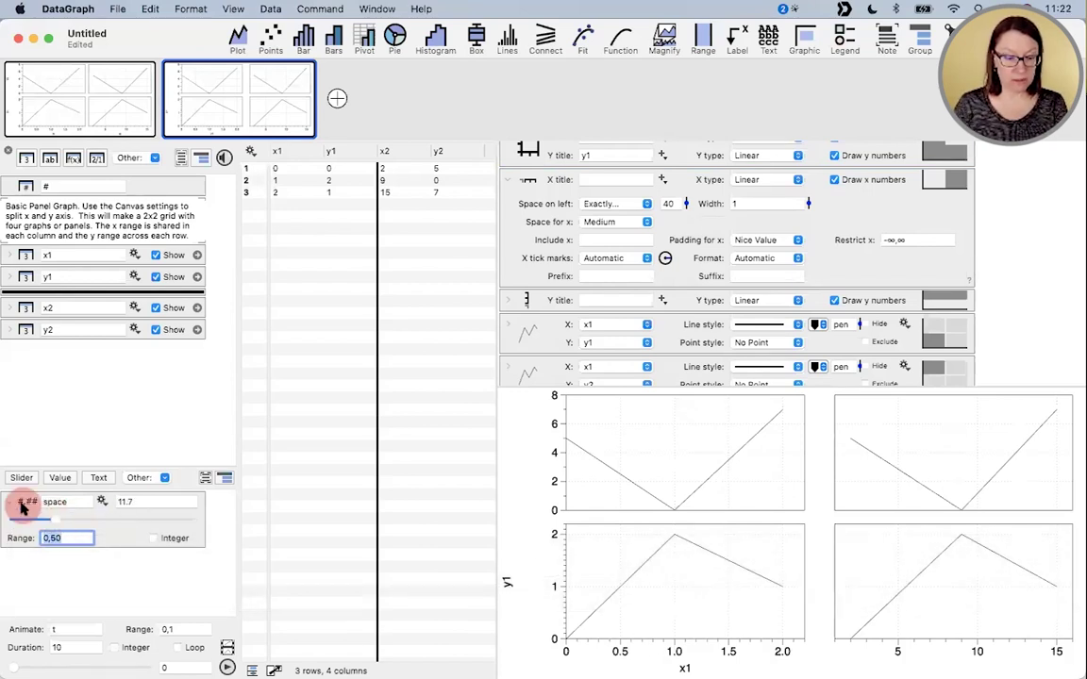
- Replace the added x-axis's exact Space on left value with the space variable
double_click(54, 502)
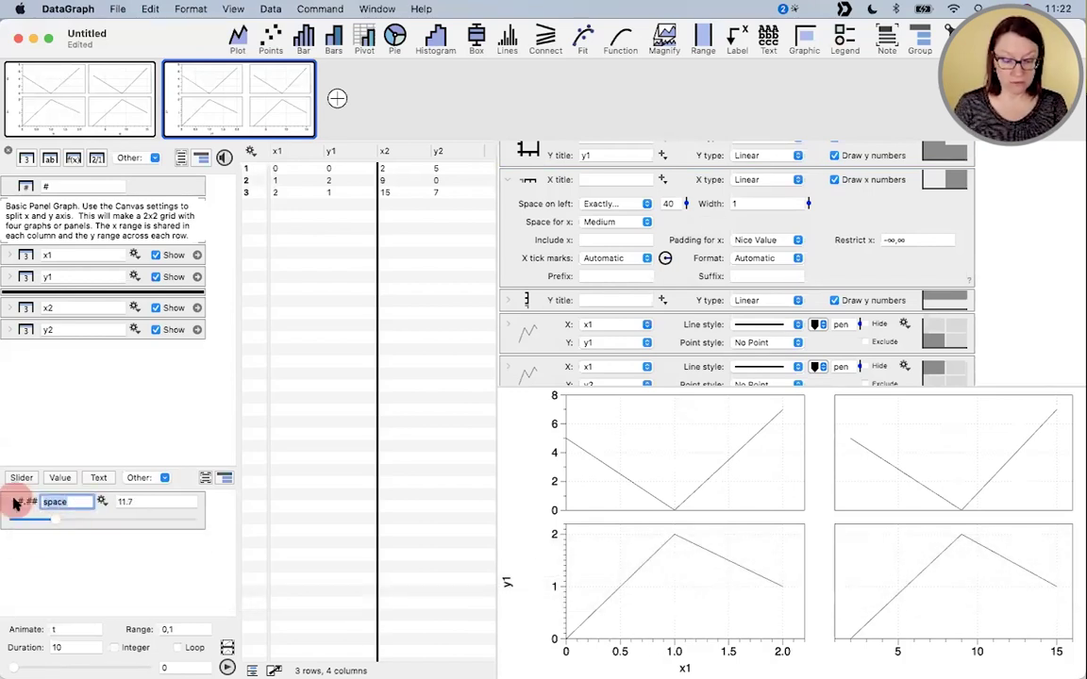
key(super+c)
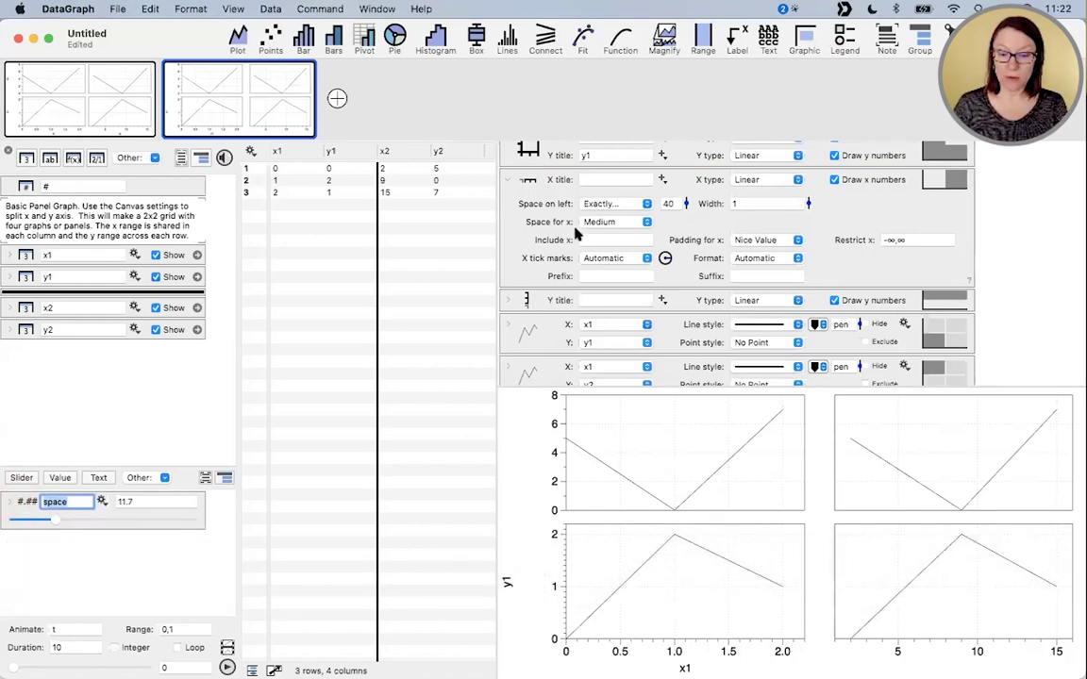
drag(671, 203, 569, 221)
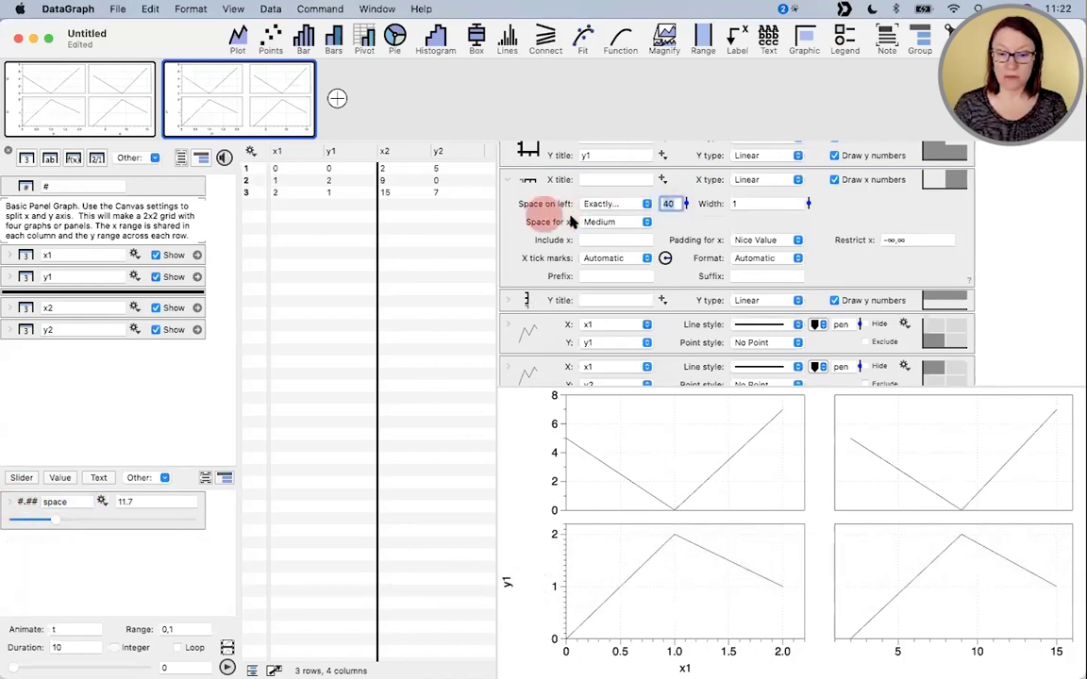
key(super+v)
key(Return)
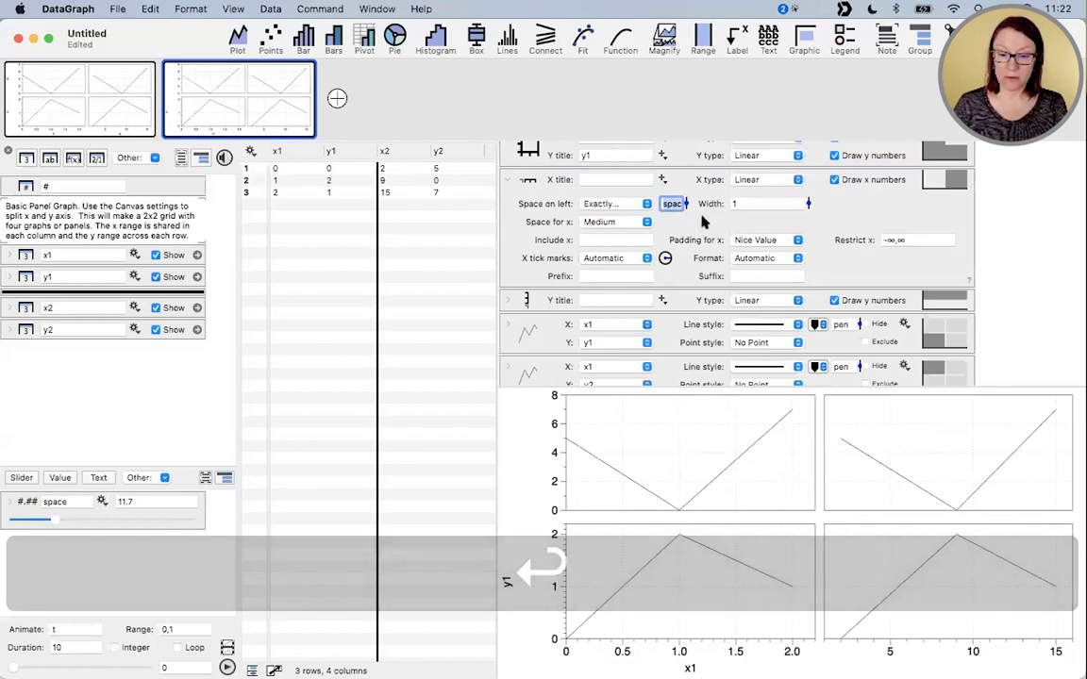
- Set the space slider to 43 and collapse the added x-axis's settings
drag(51, 518, 167, 531)
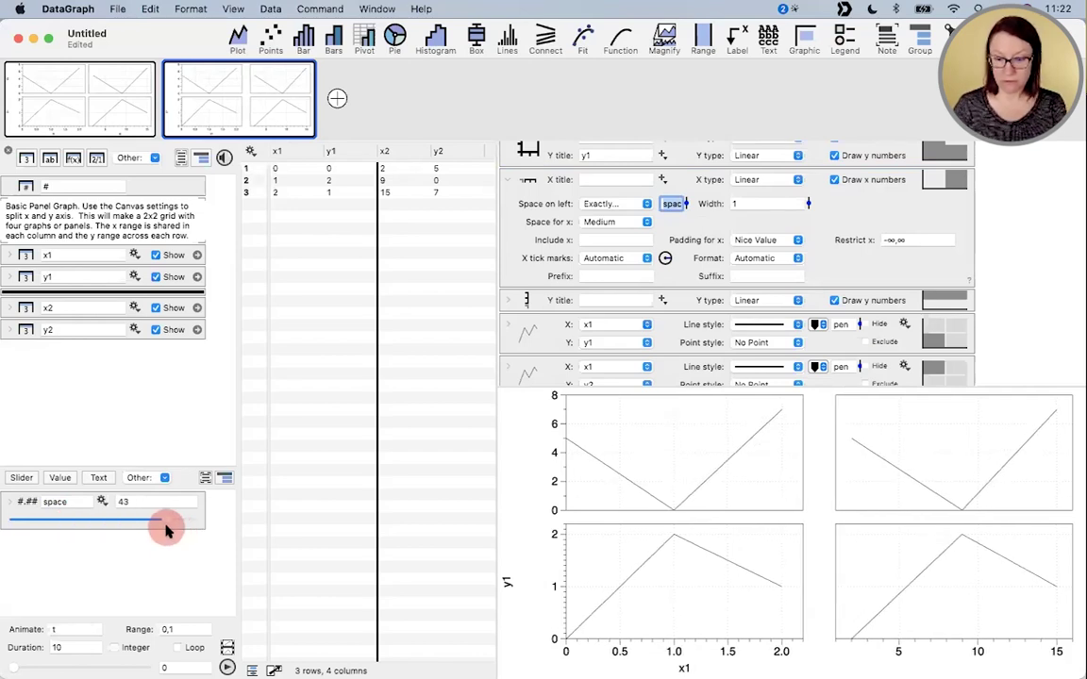
click(510, 181)
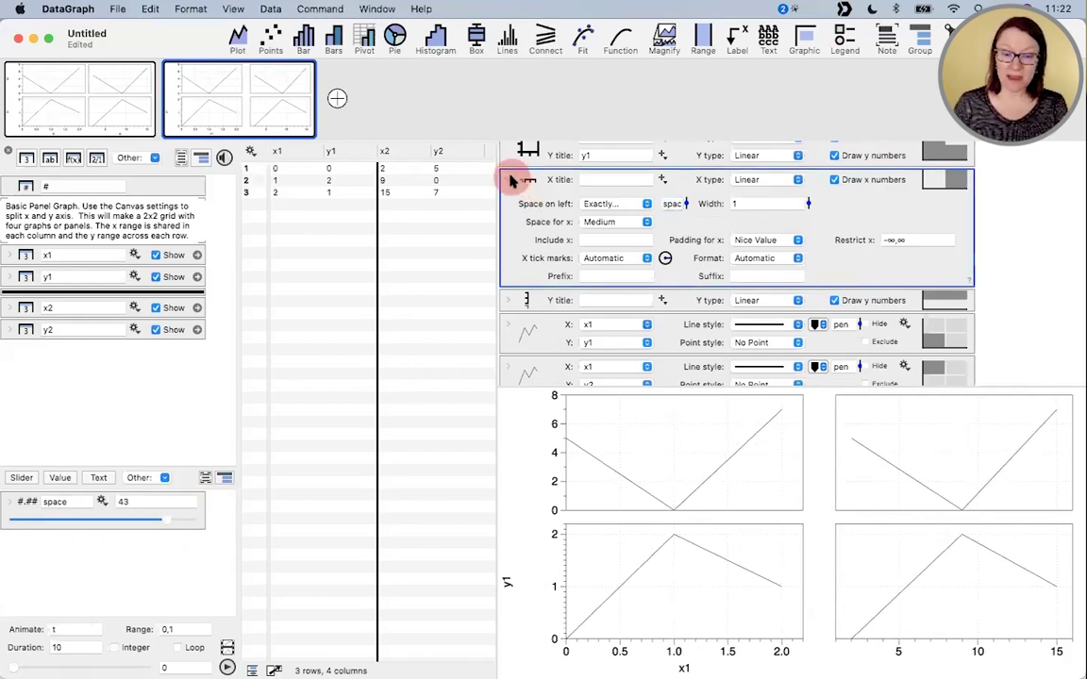
click(509, 179)
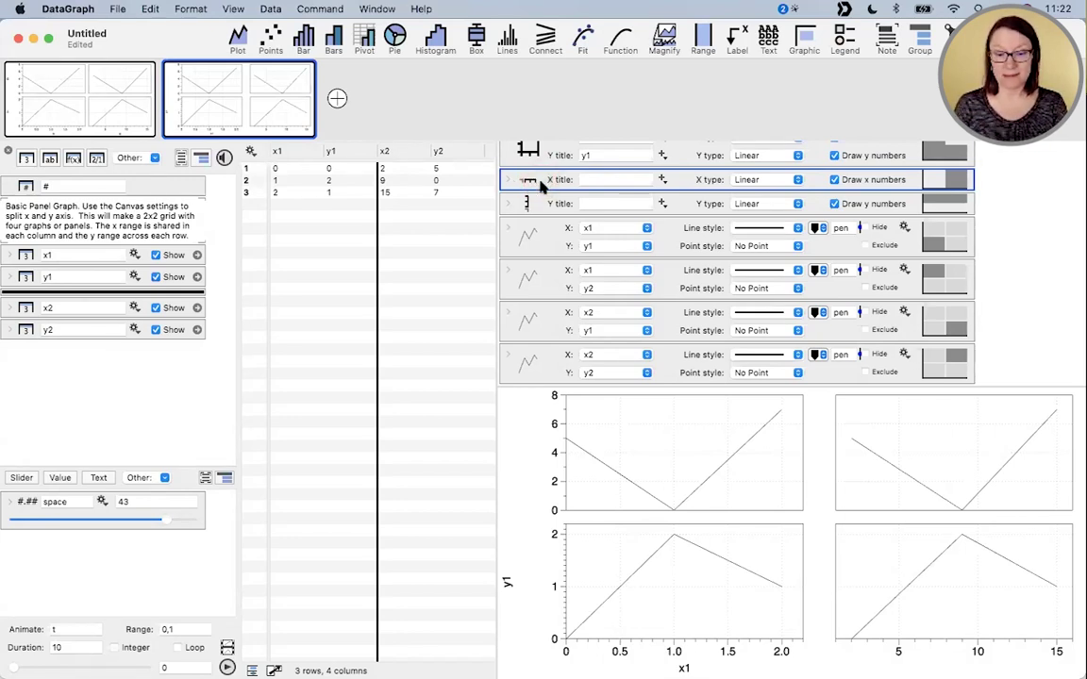
- Duplicate the added x-axis entry four times to make six columns of panels
alt+click(532, 179)
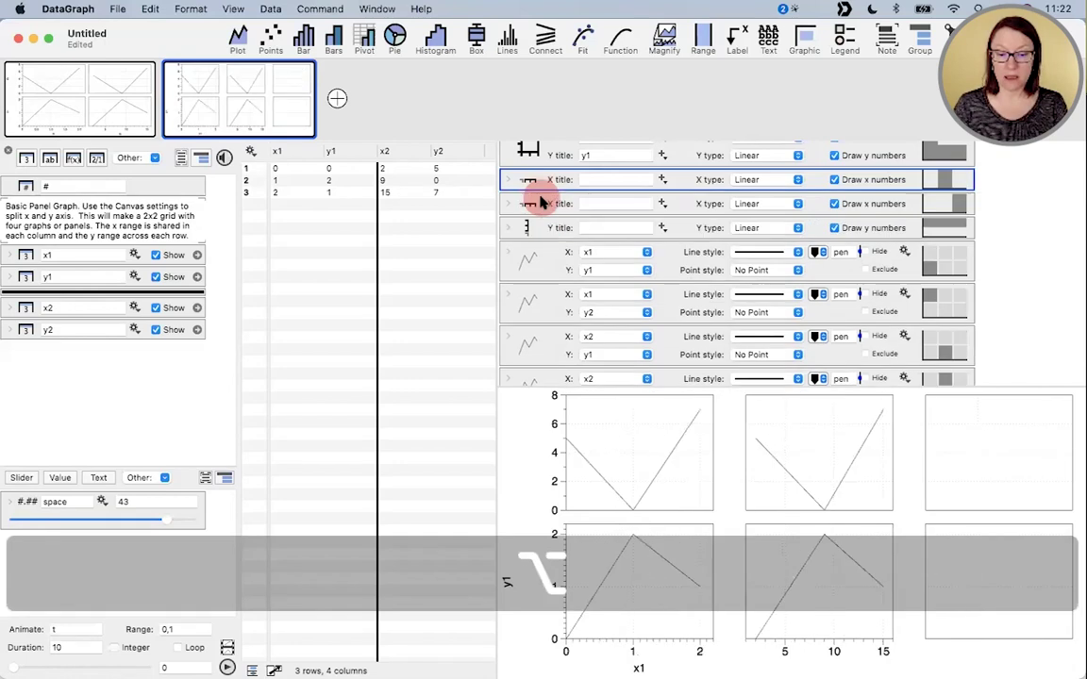
alt+click(532, 206)
alt+click(532, 230)
alt+click(534, 251)
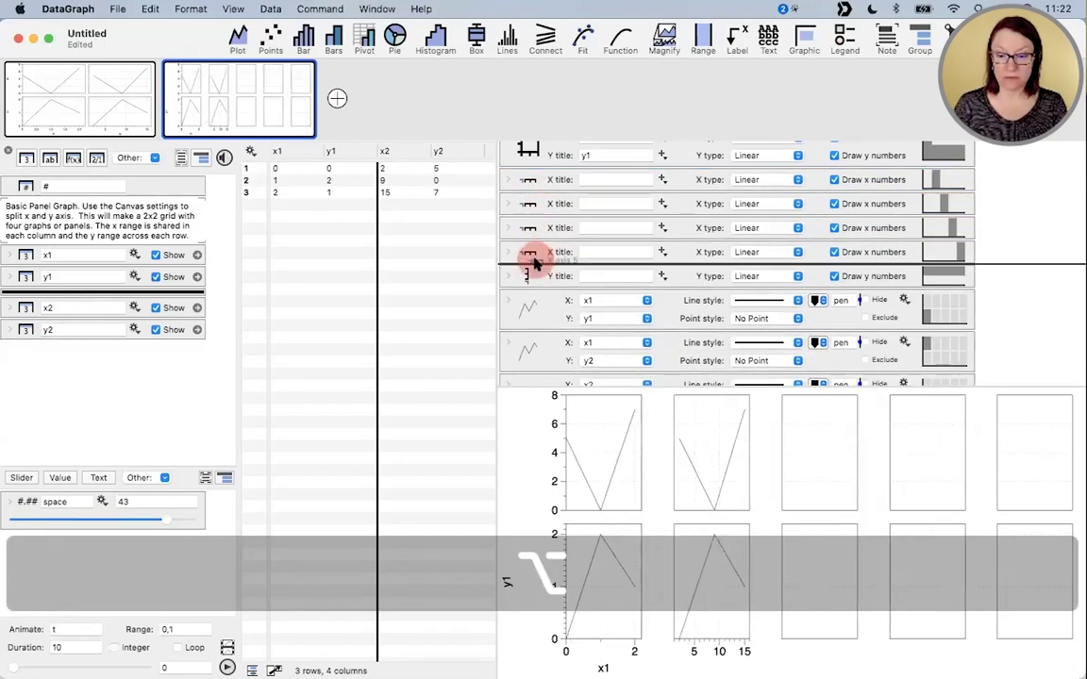
scroll(534, 224, up, 3)
scroll(536, 223, down, 5)
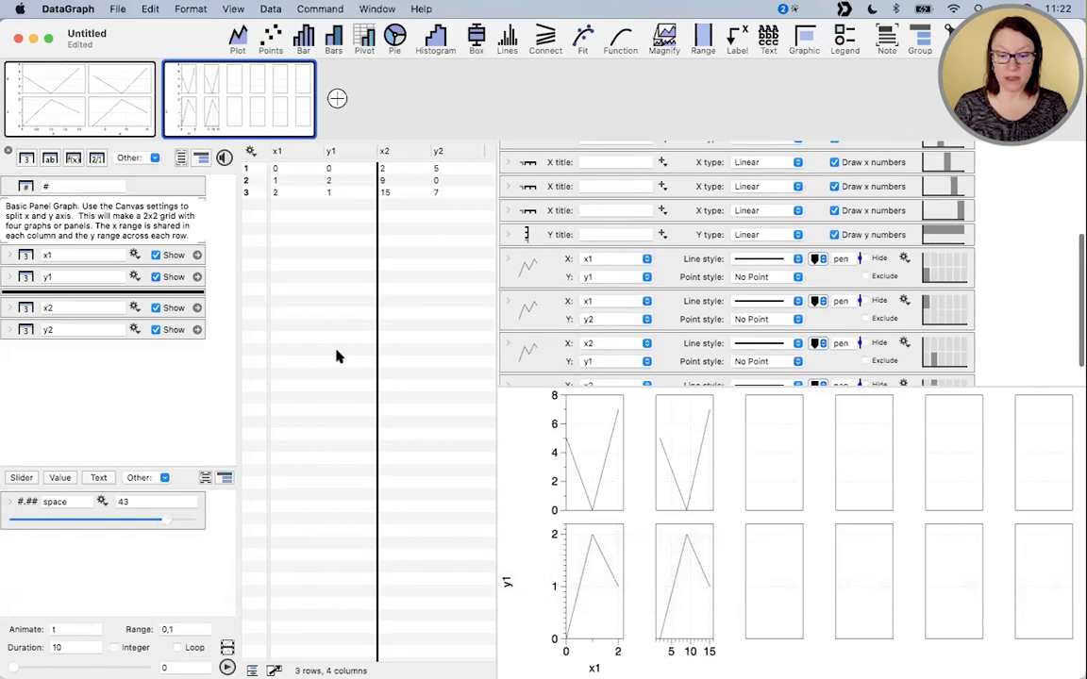
- Set the space slider to 0 and inspect the first added x-axis's Space on left setting
drag(164, 524, 5, 526)
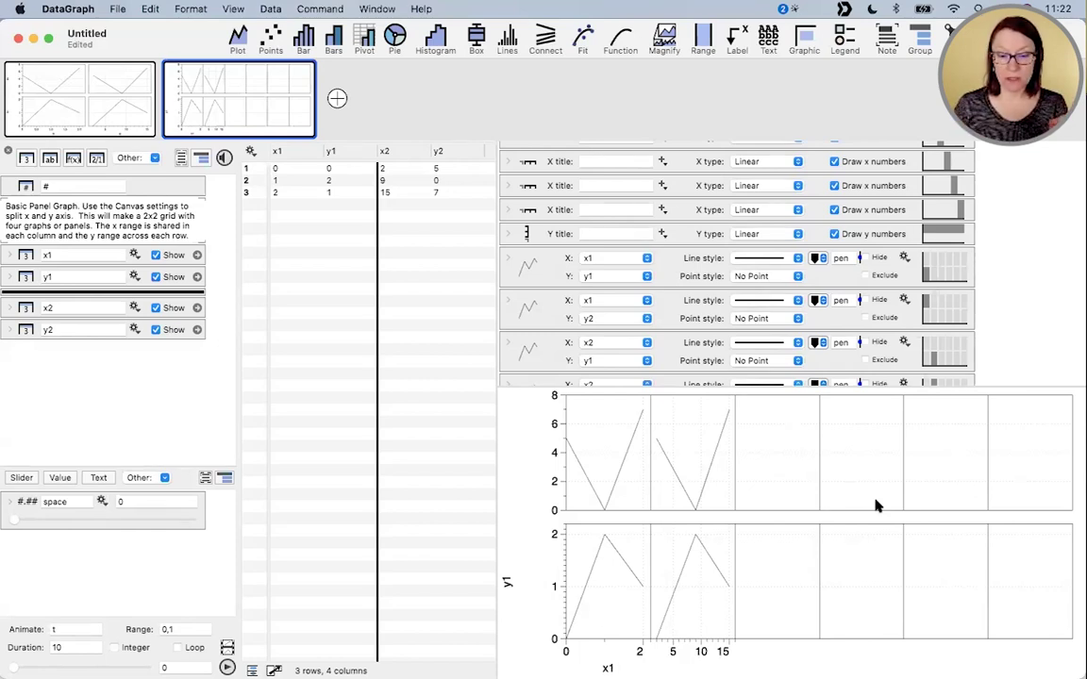
scroll(756, 376, up, 5)
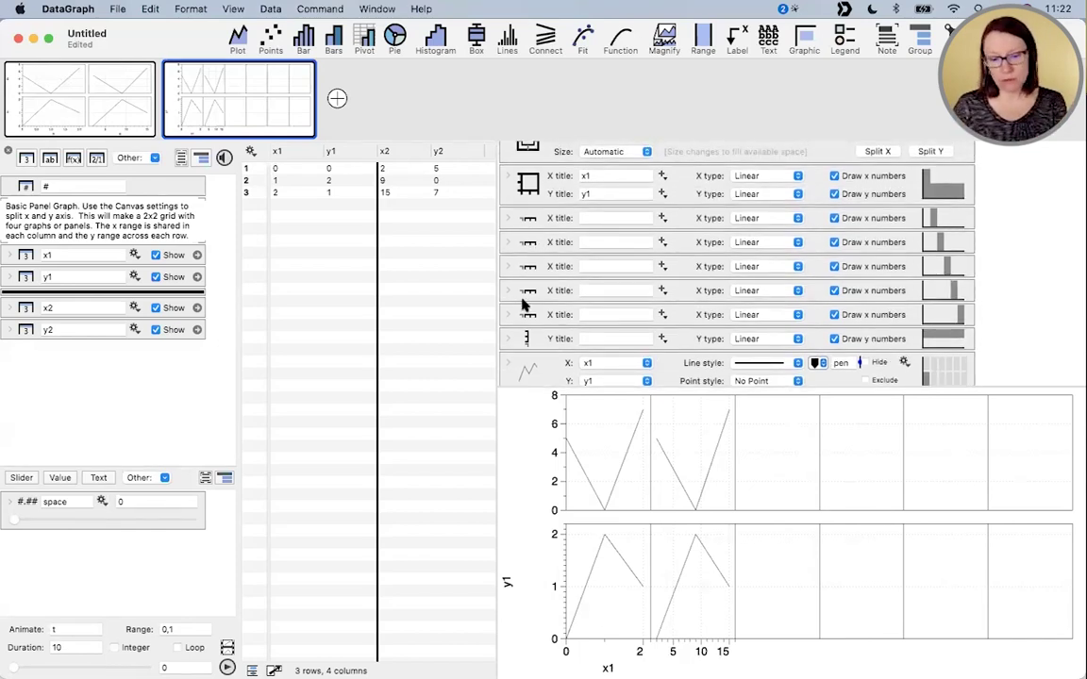
click(515, 218)
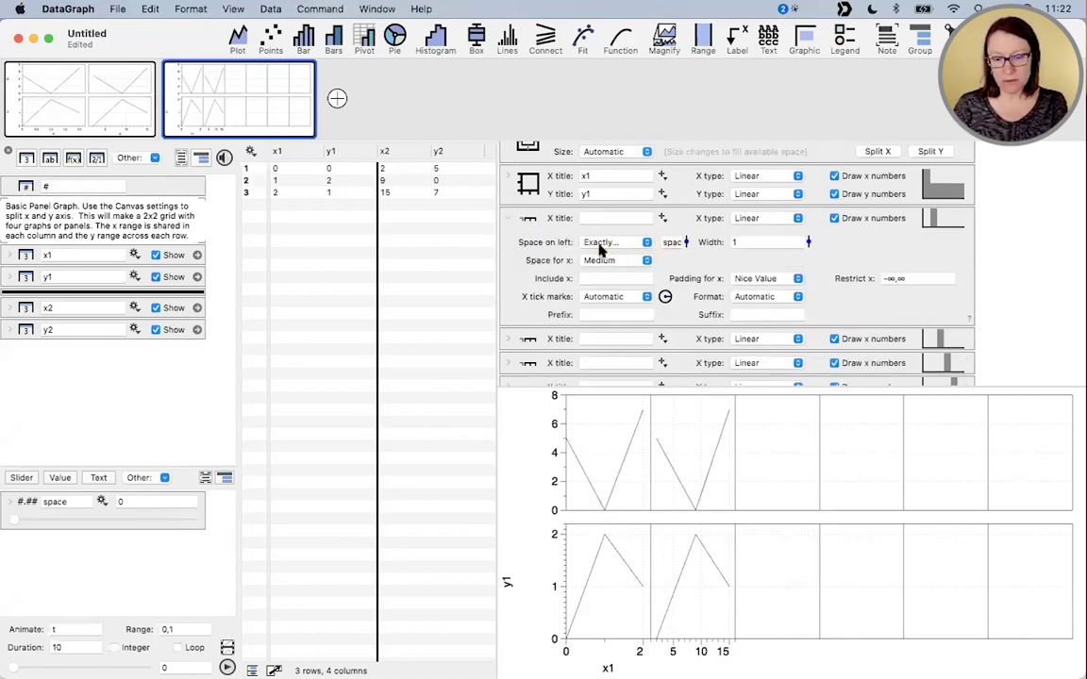
click(506, 218)
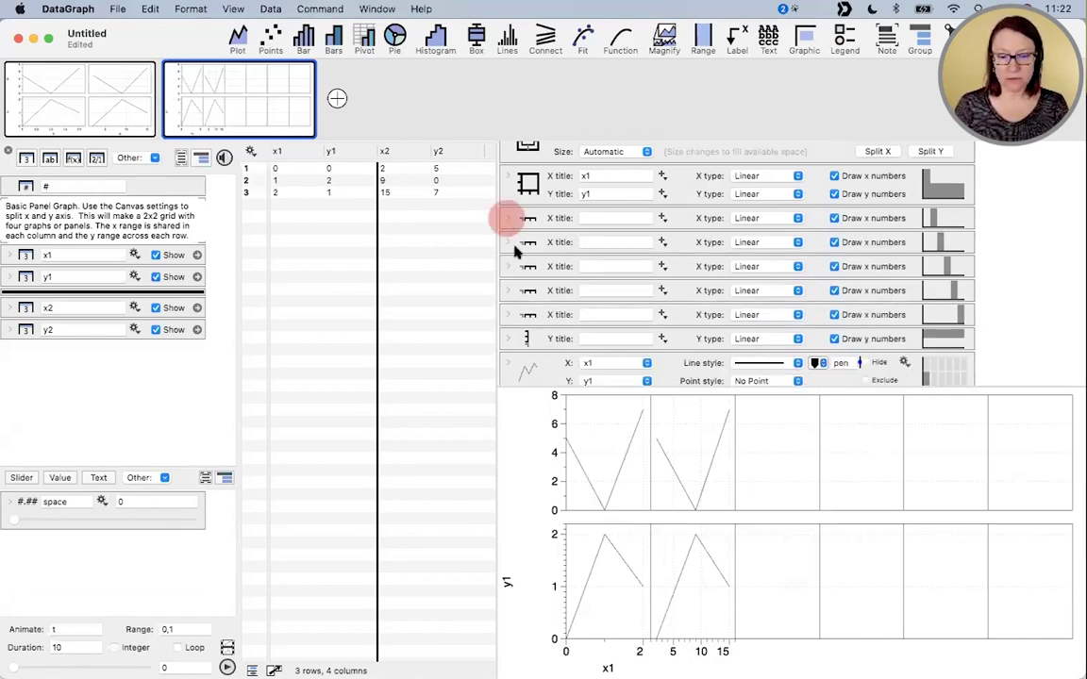
- Set the space slider to 7.98 to leave a small gap between the columns
click(532, 340)
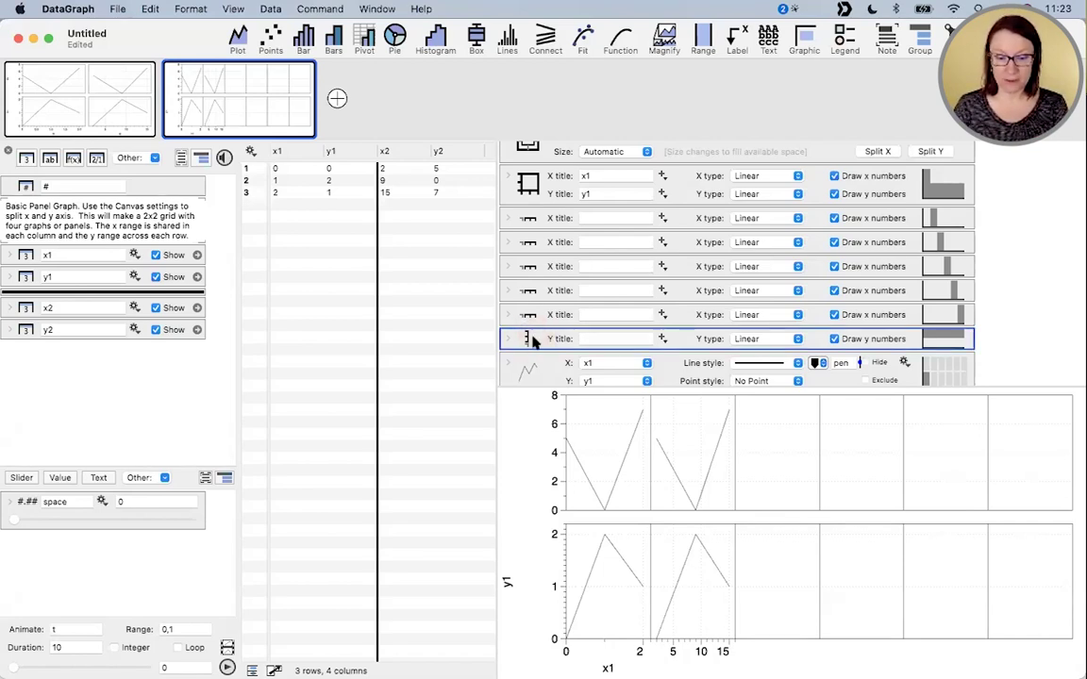
drag(13, 520, 38, 521)
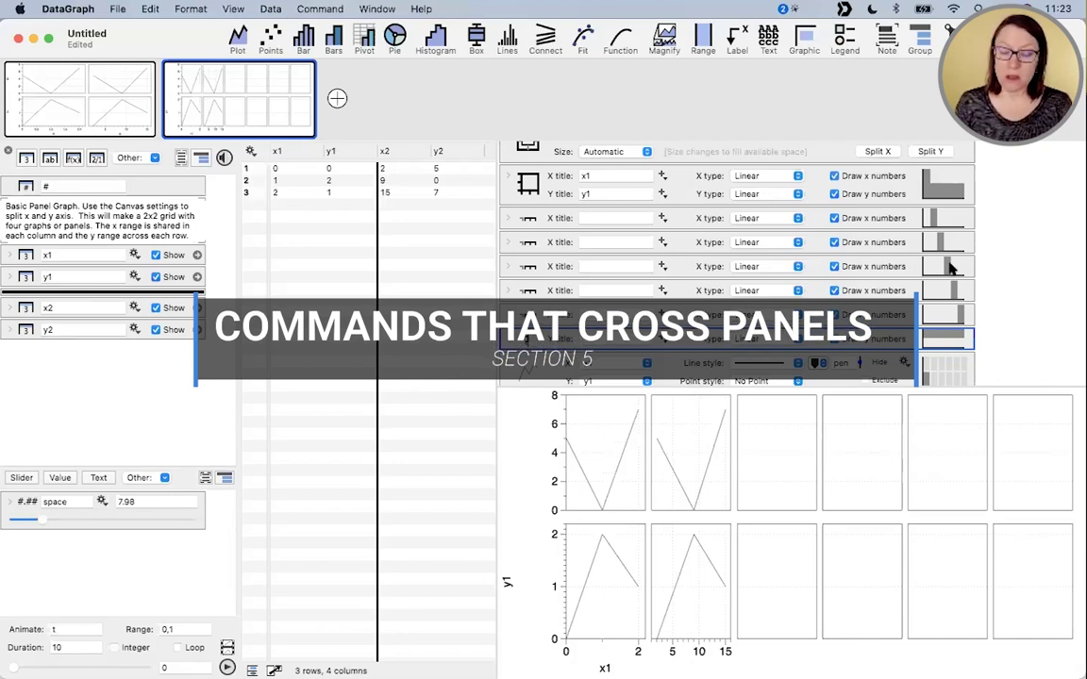
- Delete three of the extra x-axis entries so that three columns of panels remain
scroll(937, 316, down, 5)
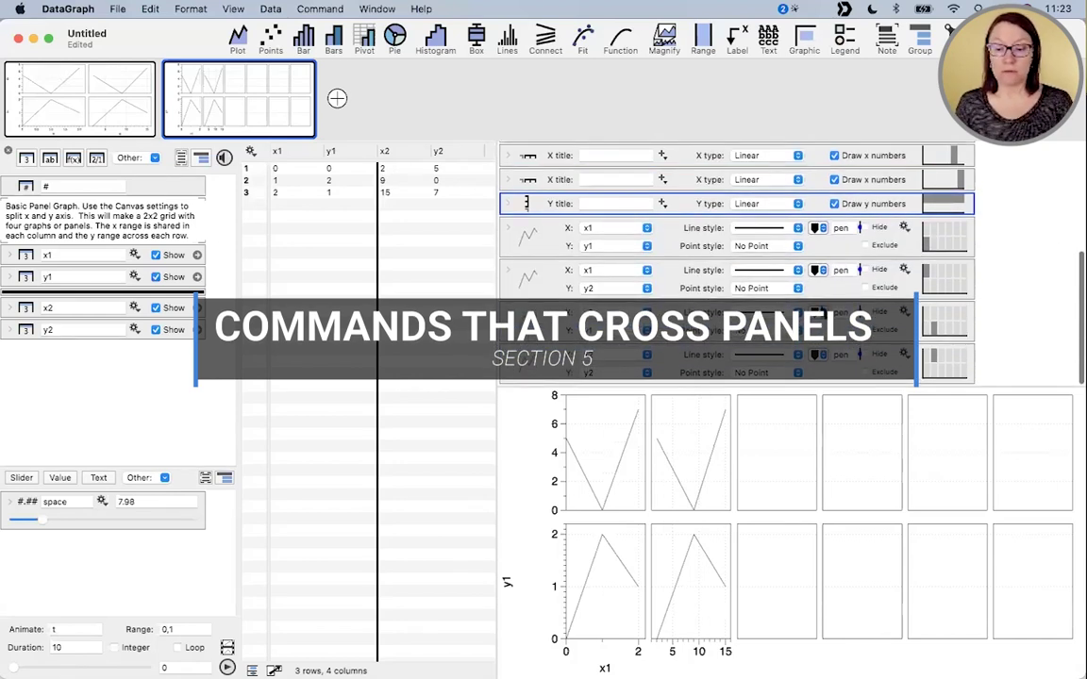
scroll(750, 260, up, 3)
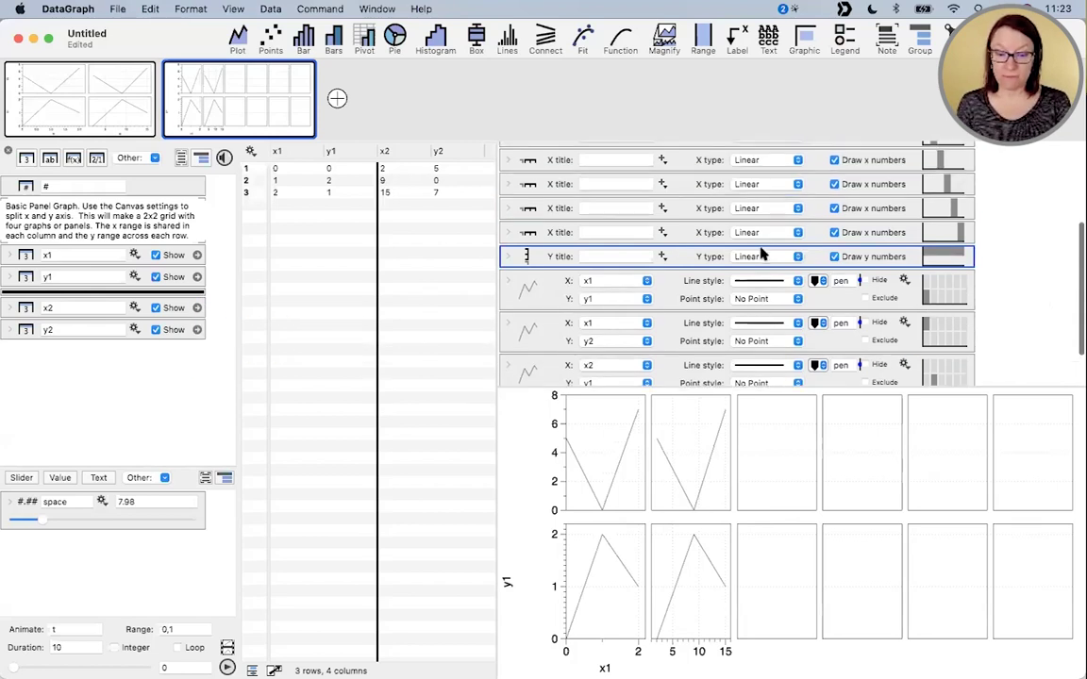
drag(986, 243, 928, 201)
key(BackSpace)
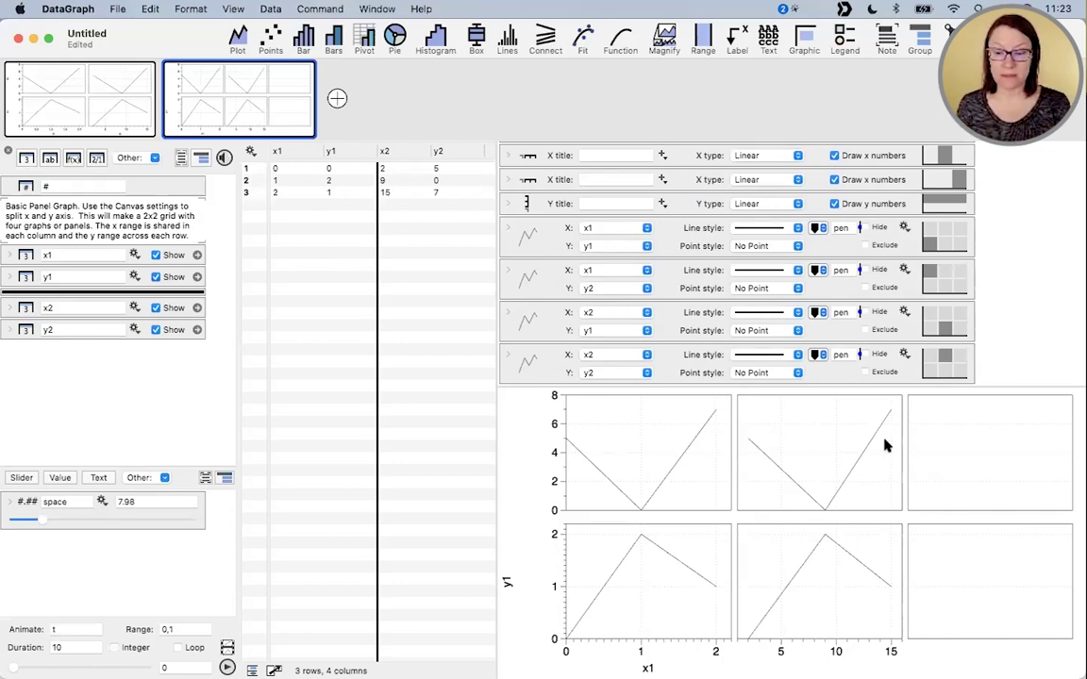
- Try the x1–y1 line in the third column's lower panel and return it to the first column
click(959, 244)
click(930, 245)
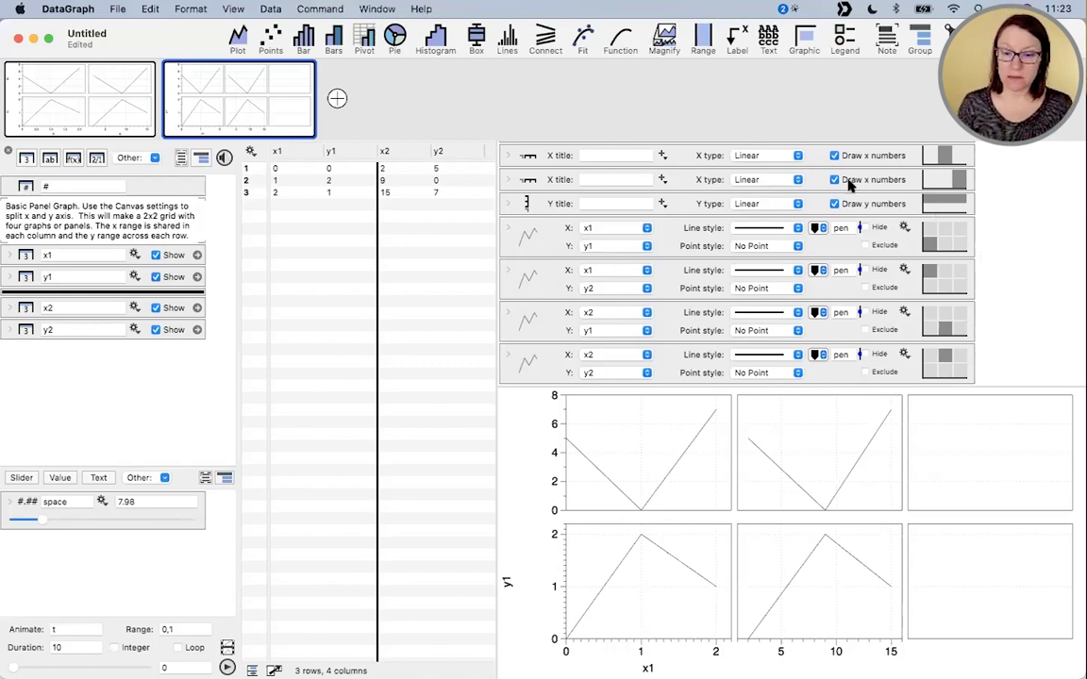
- Add a Range command covering x interval 0,1 and set its Y type to Interval
click(704, 38)
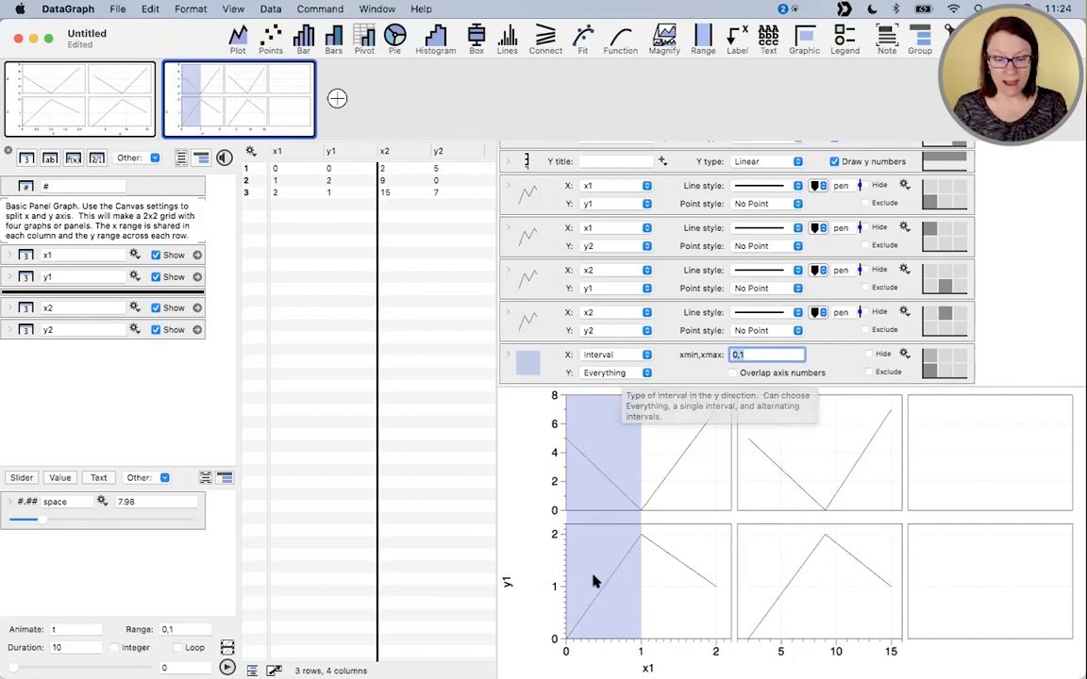
click(609, 374)
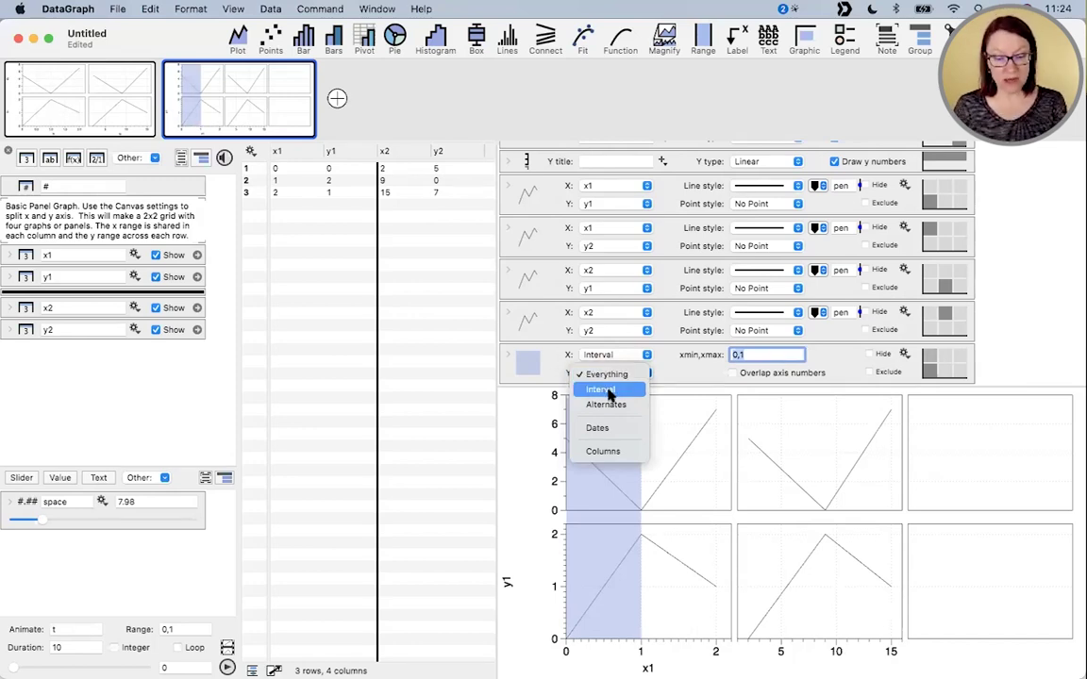
click(610, 389)
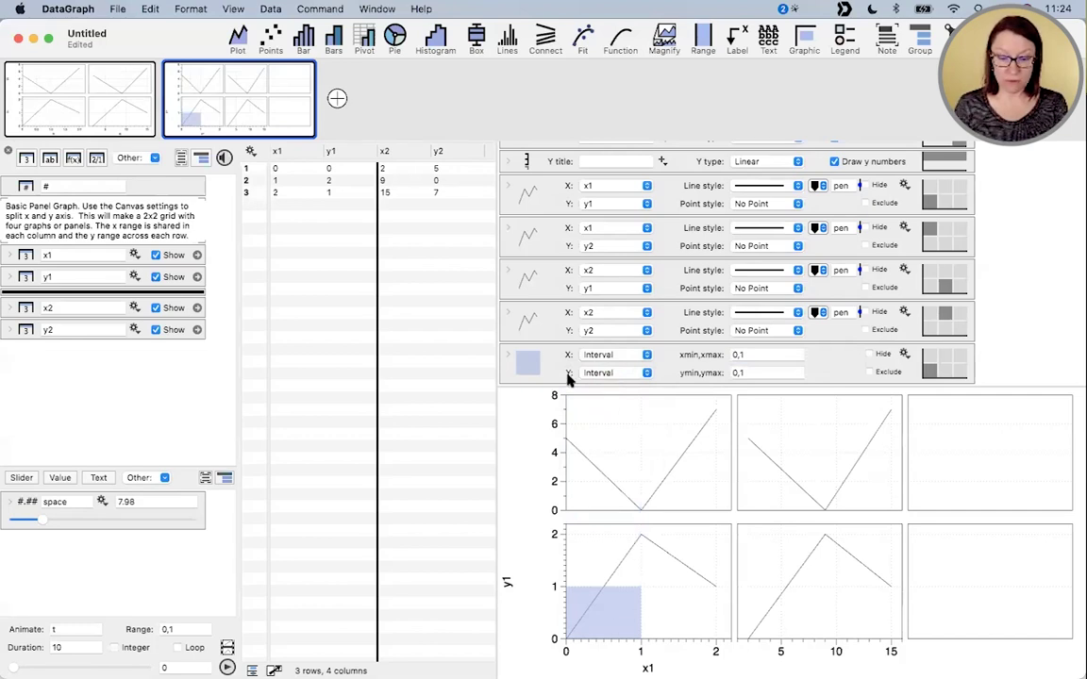
- Examine the range's ymin,ymax field and Y type options against the lower and upper panels of the first column
click(755, 372)
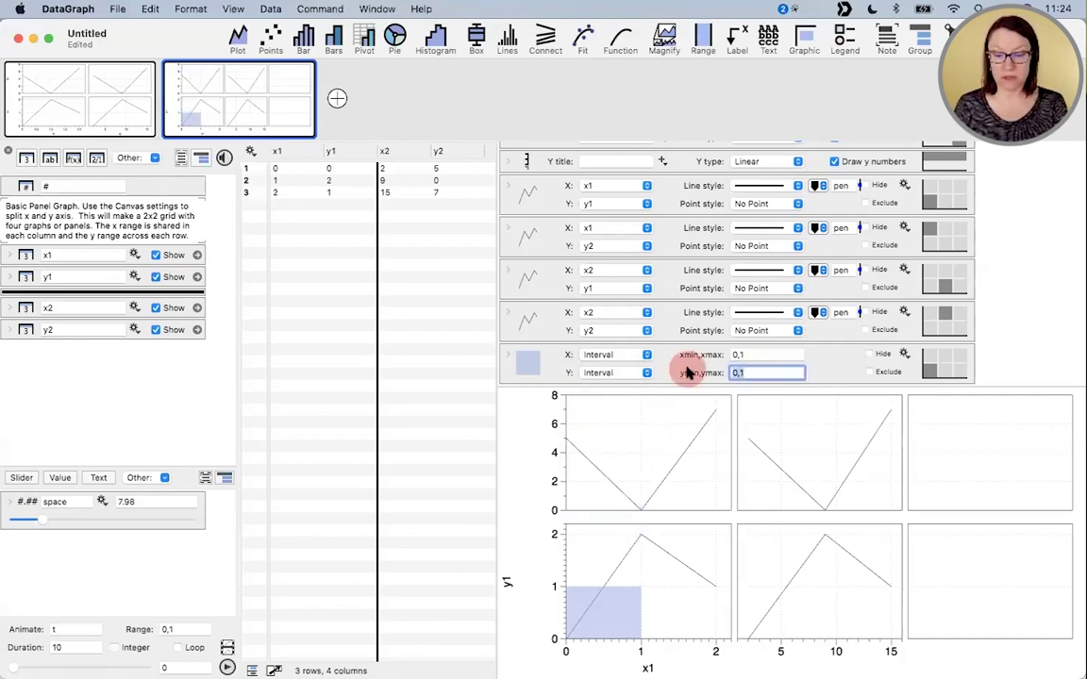
click(759, 373)
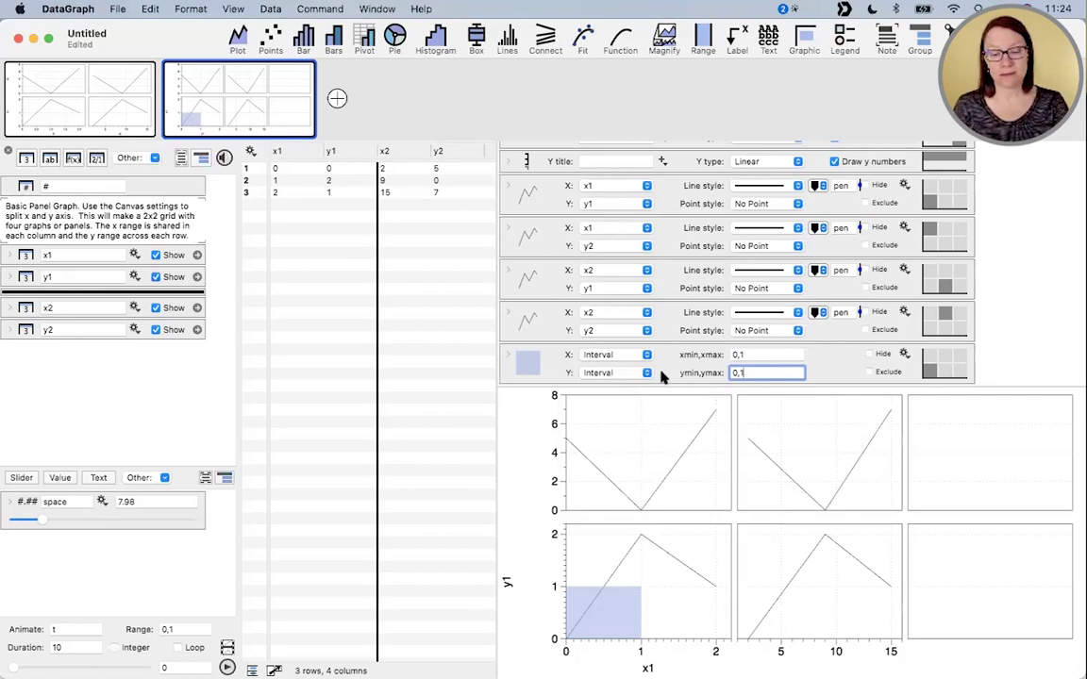
click(626, 372)
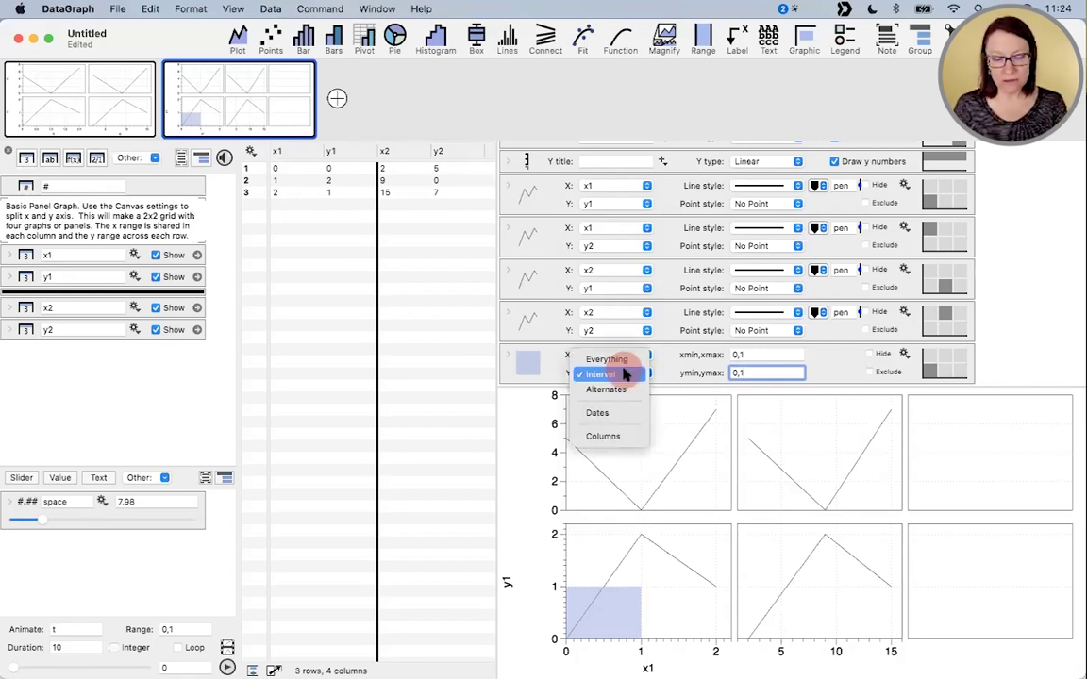
click(645, 373)
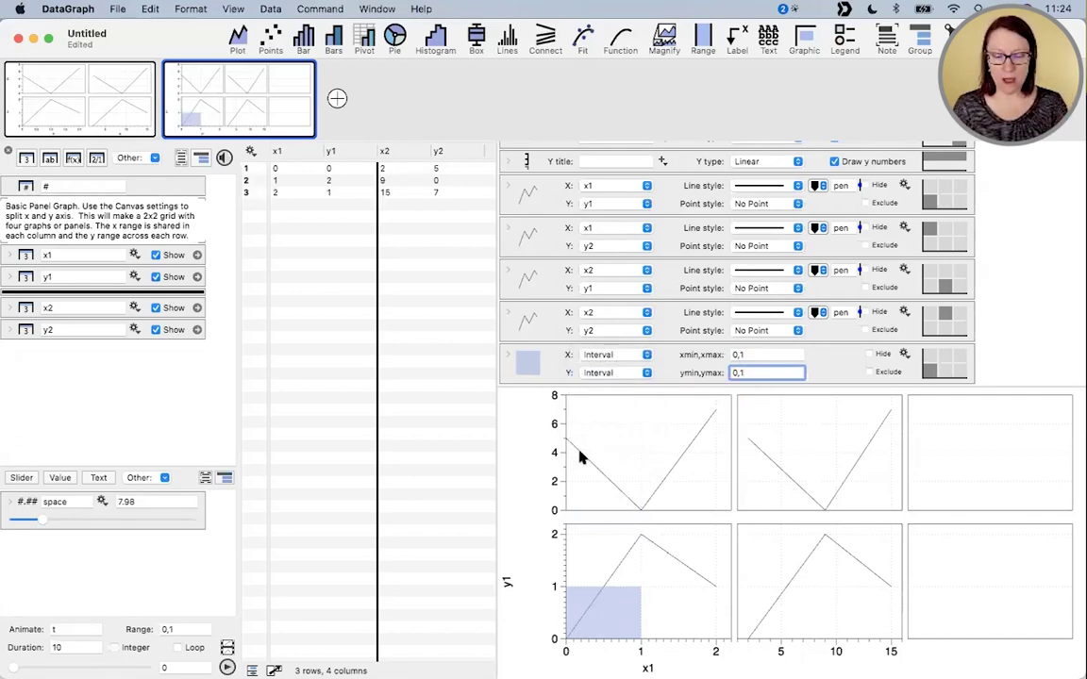
mouse_move(572, 449)
mouse_down()
mouse_move(649, 453)
mouse_move(600, 460)
mouse_up()
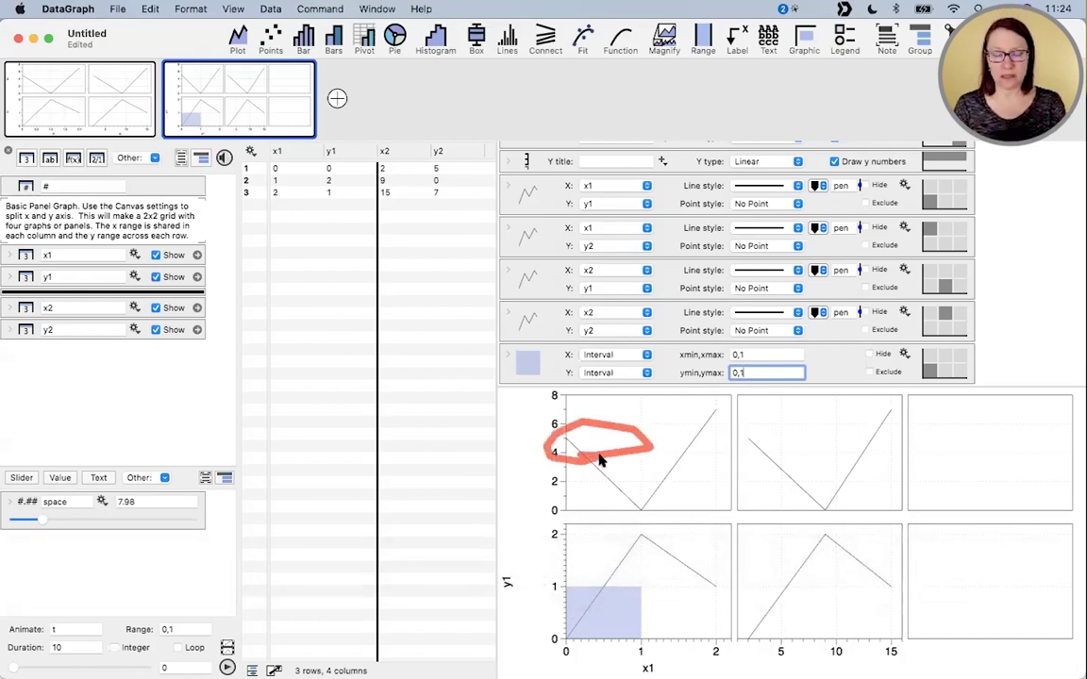
key(ctrl+super)
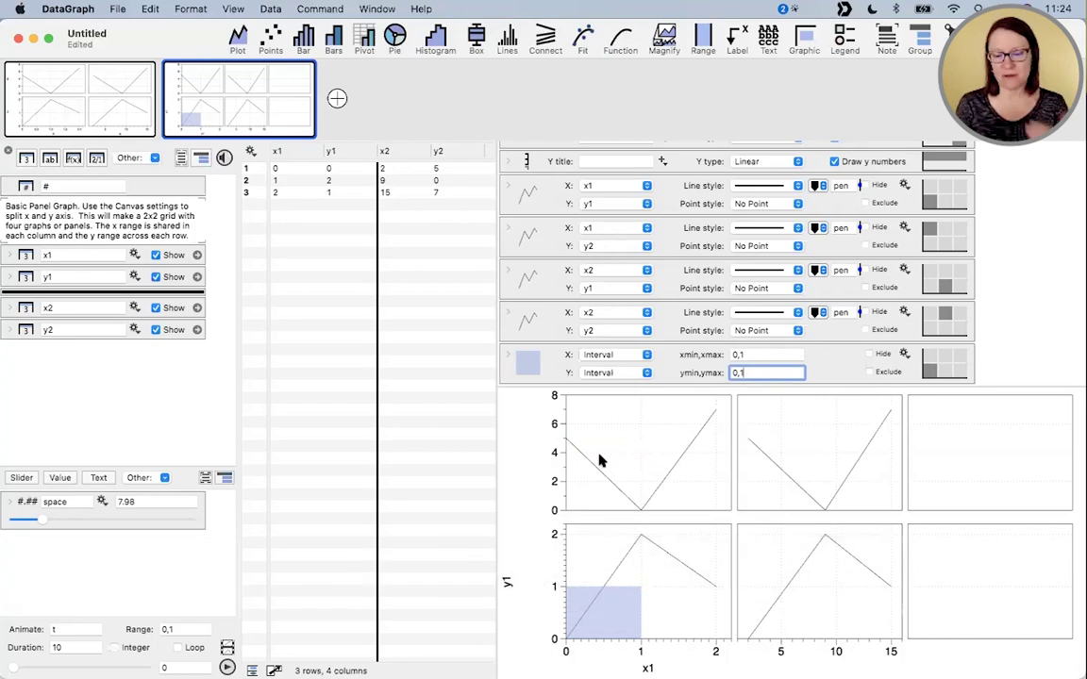
- Set the range's Y type to Everything so the shading spans both rows of the first column
click(600, 373)
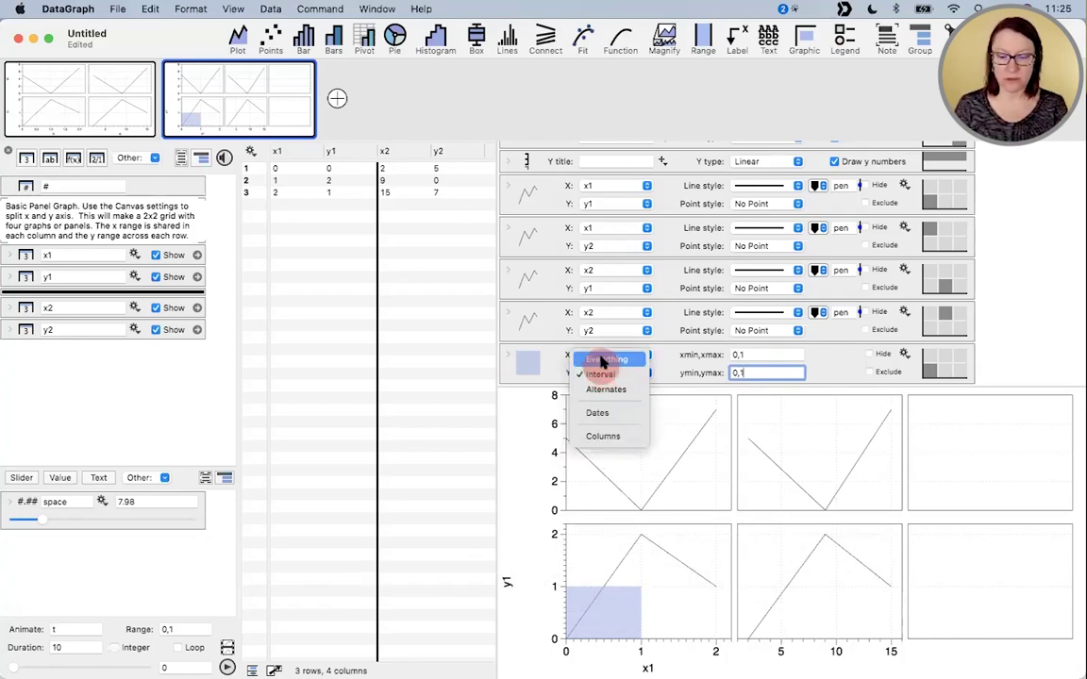
click(603, 359)
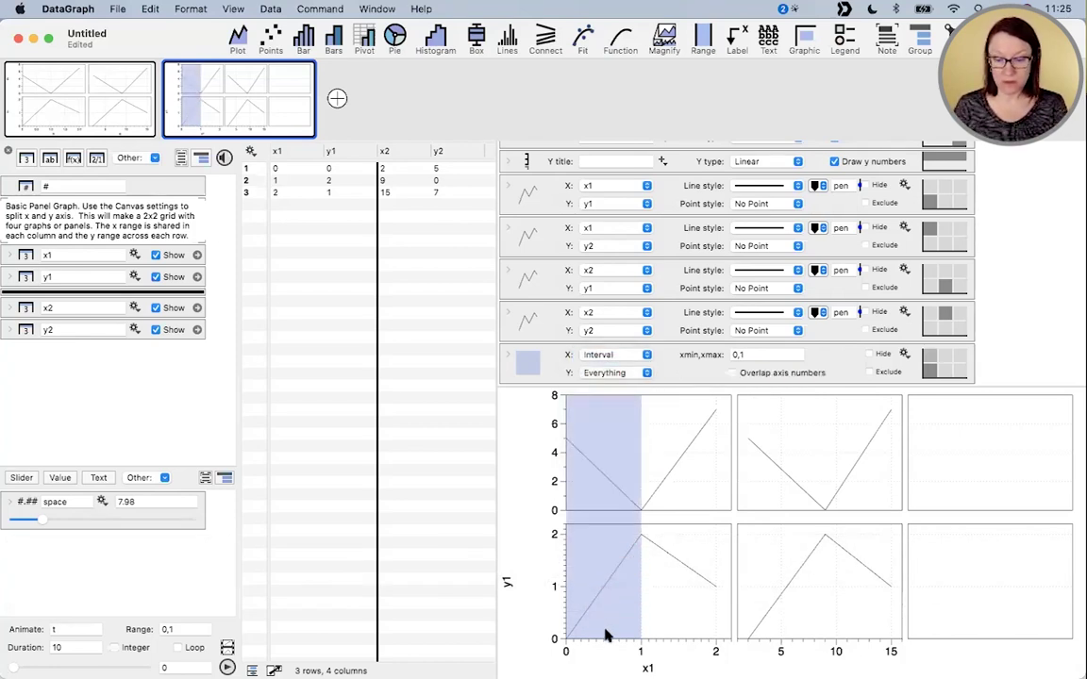
- Try limiting the range's shading to the lower panel with Y type Interval and ymin,ymax 0,2
click(608, 376)
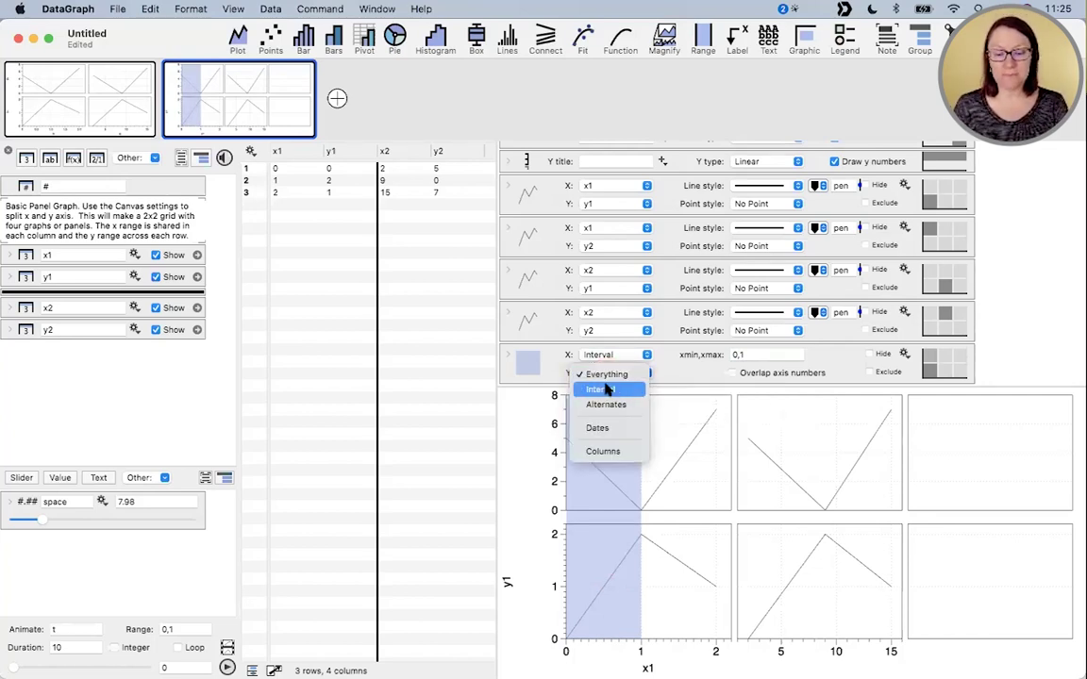
click(606, 389)
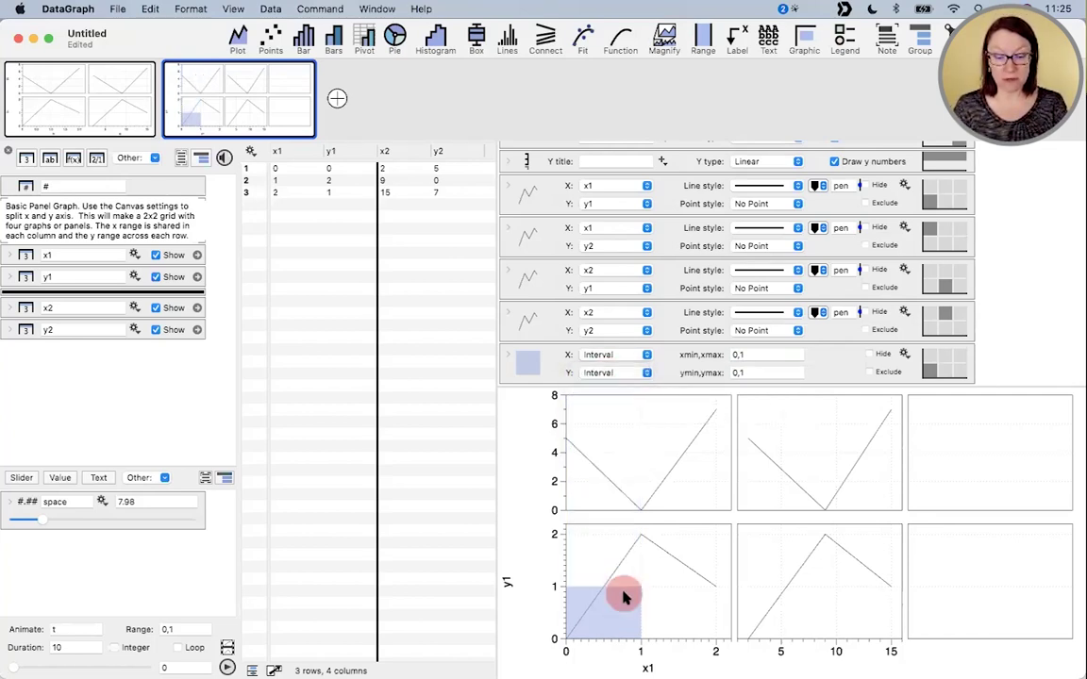
click(745, 372)
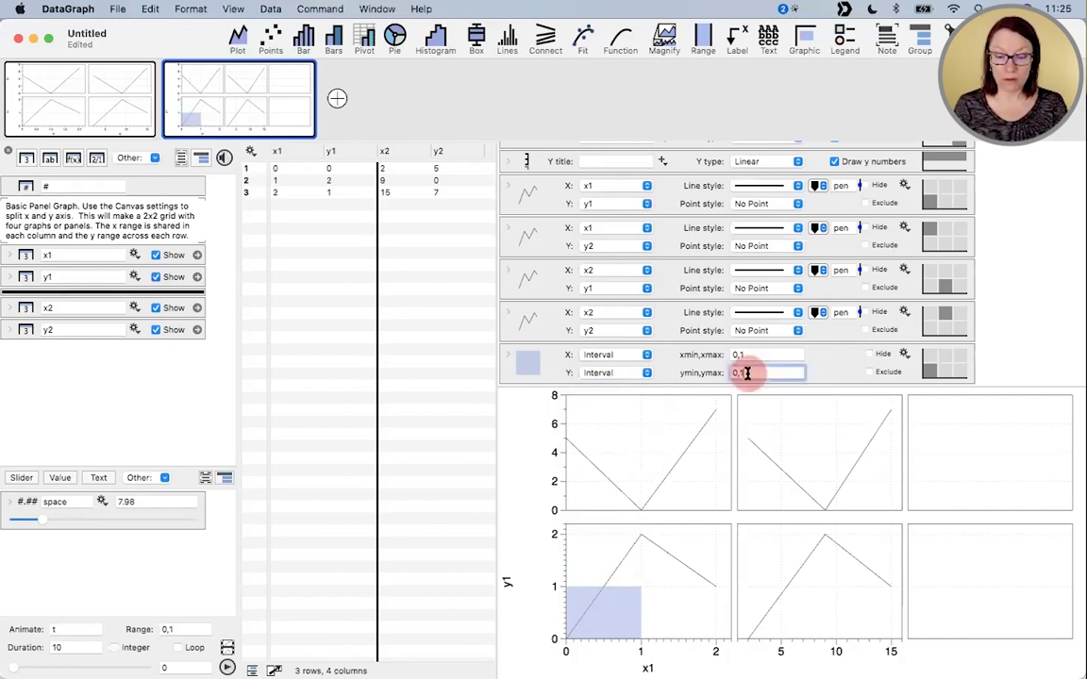
key(BackSpace)
text(2)
key(Return)
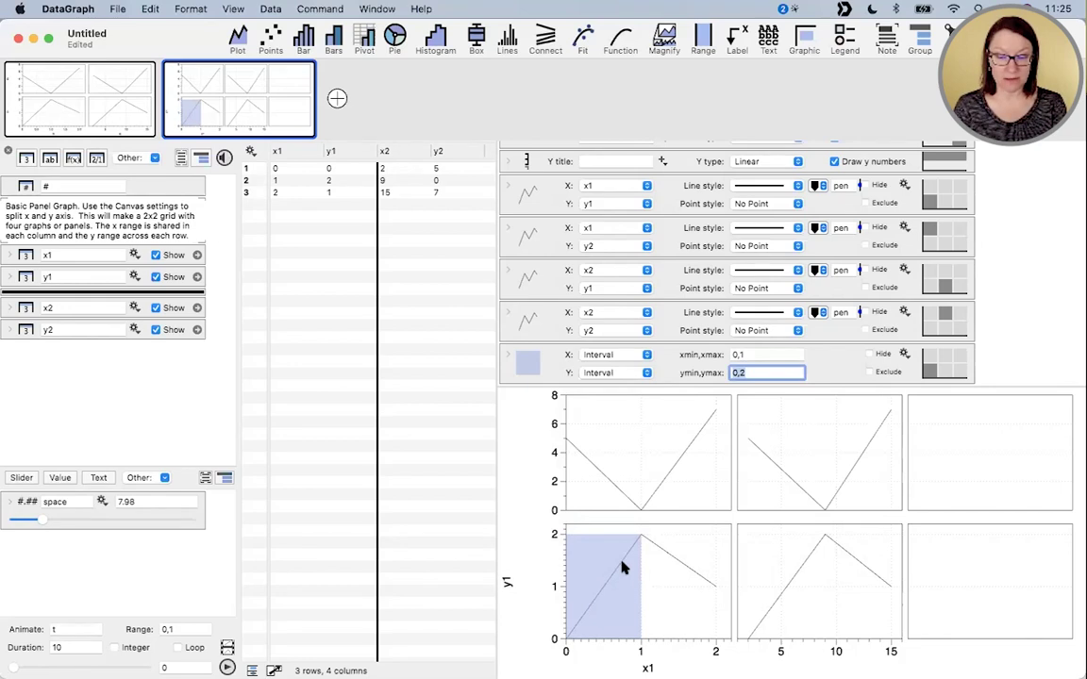
scroll(662, 279, down, 1)
scroll(655, 300, up, 1)
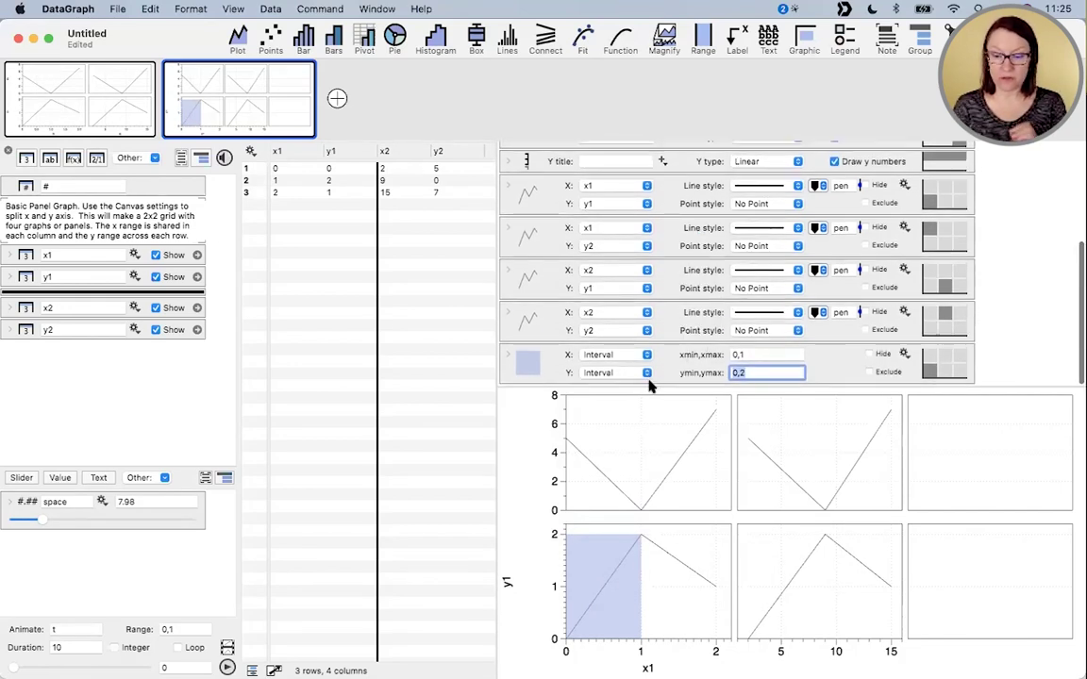
- Return the range's Y type to Everything so the shading covers both rows of the first column
click(621, 374)
click(623, 356)
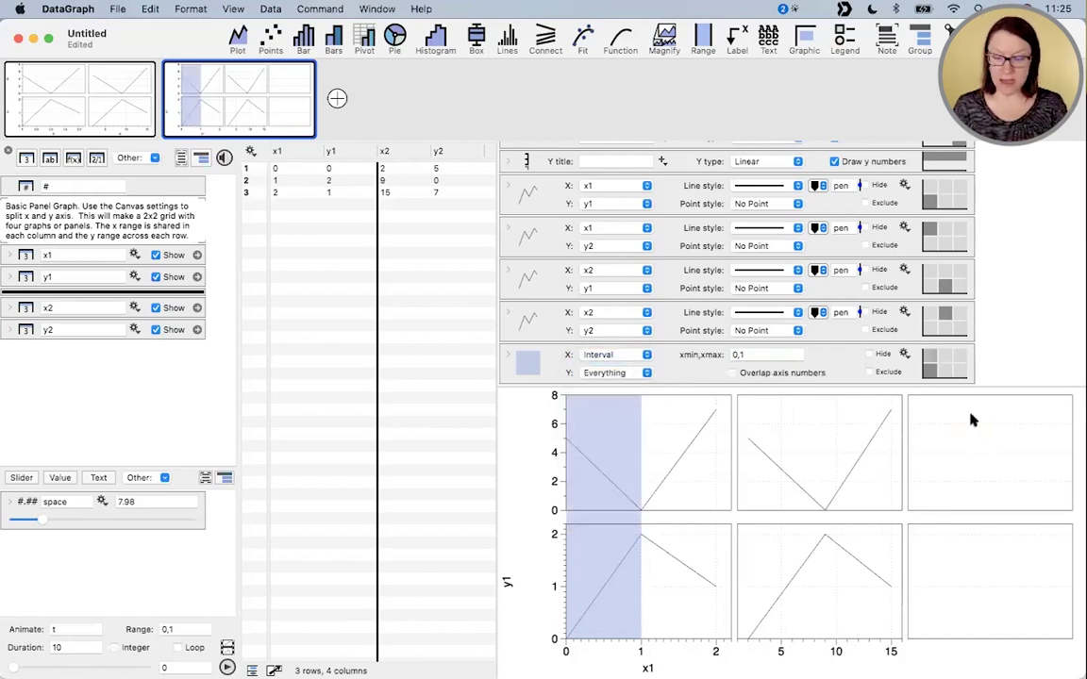
key(alt+super)
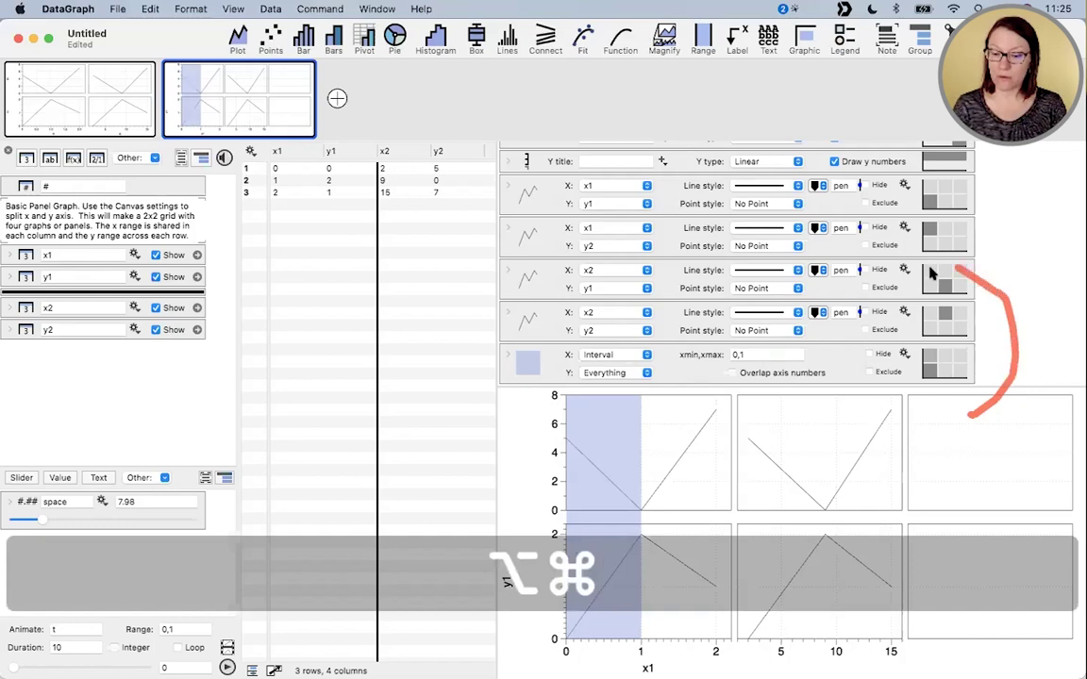
drag(887, 378, 946, 407)
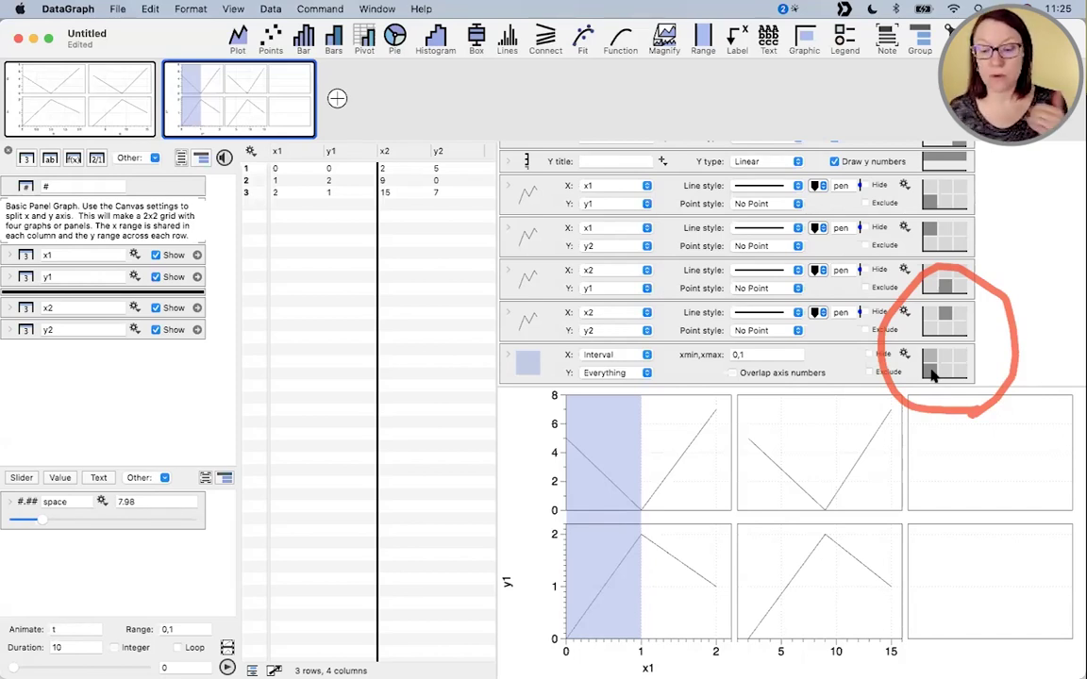
- Set the range's X type to Everything, leaving its Y type on Everything
click(619, 373)
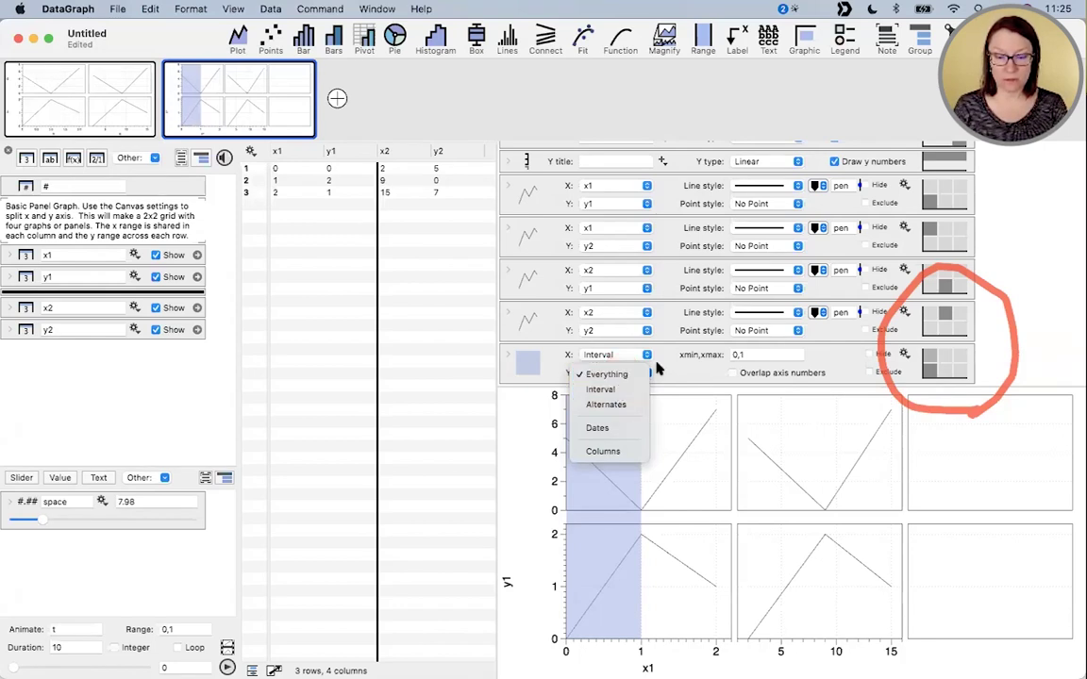
click(620, 356)
click(621, 356)
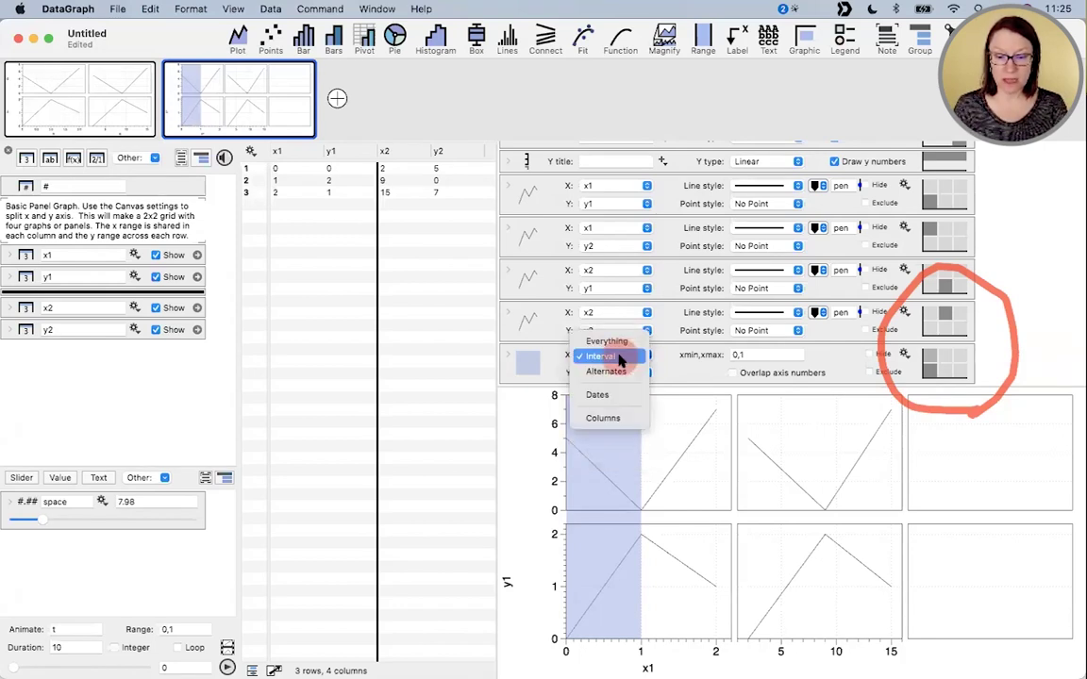
click(620, 341)
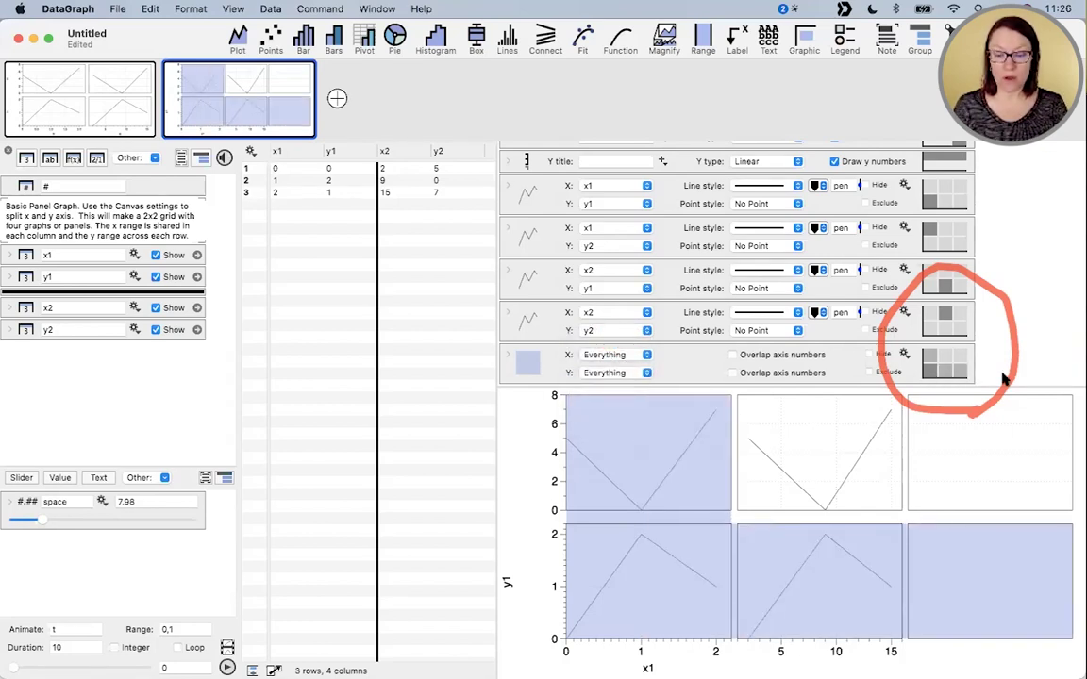
- Shade a horizontal band across all lower panels with the range's Y type Interval and ymin,ymax 1,2
click(615, 374)
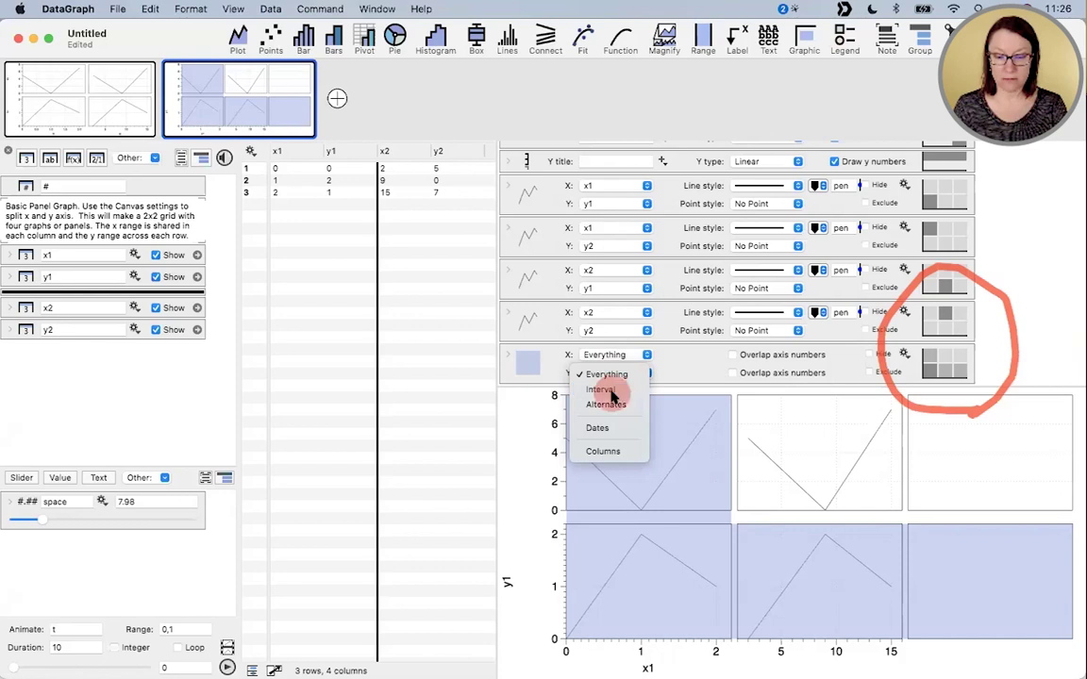
click(604, 389)
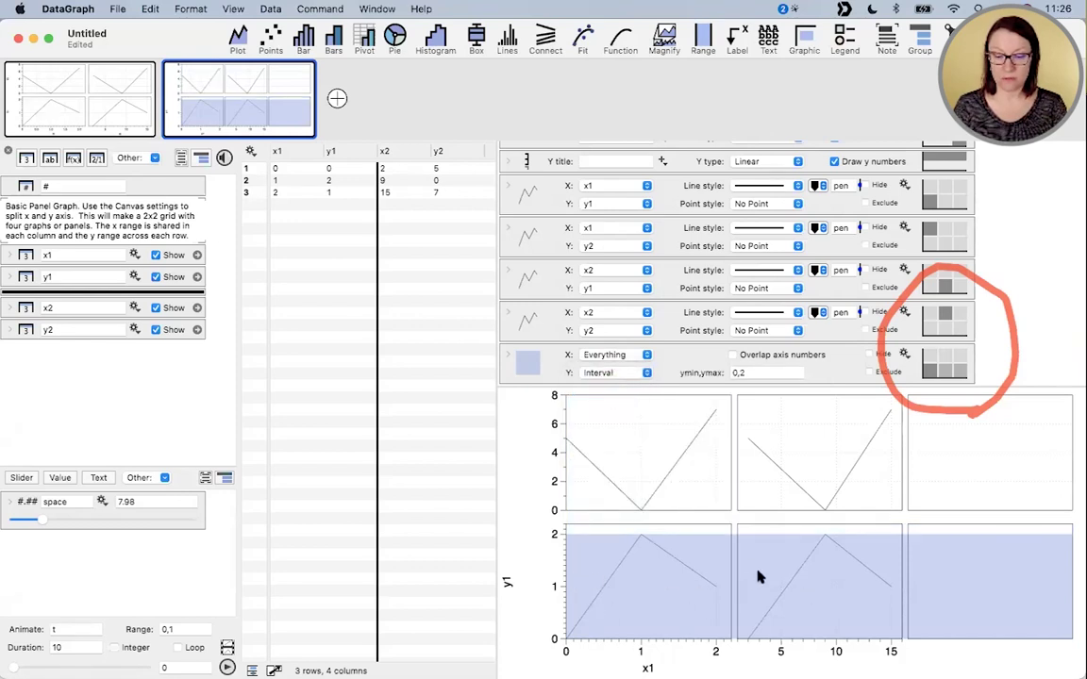
click(692, 373)
text(1,2)
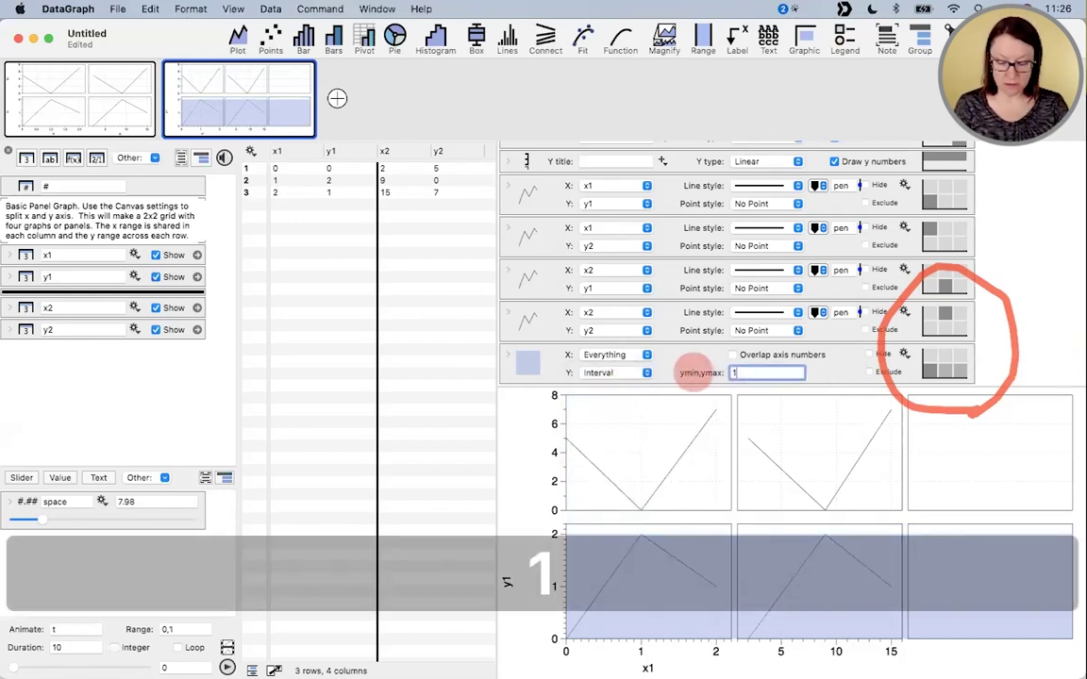
key(Return)
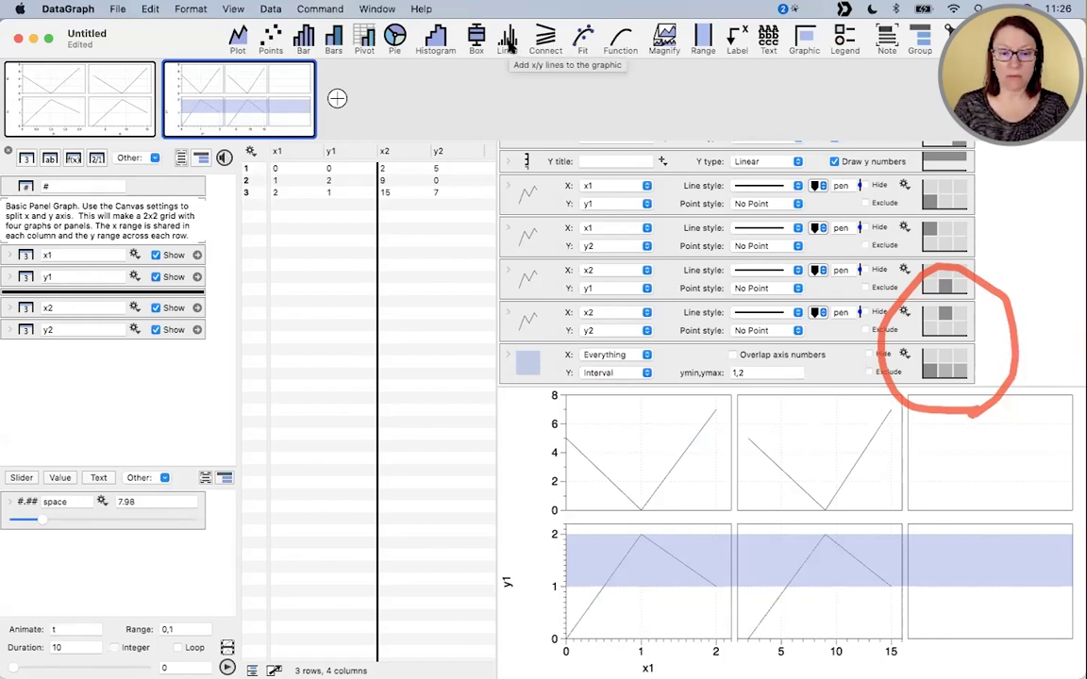
- Add a Lines command to the graph and delete the Range command
click(507, 43)
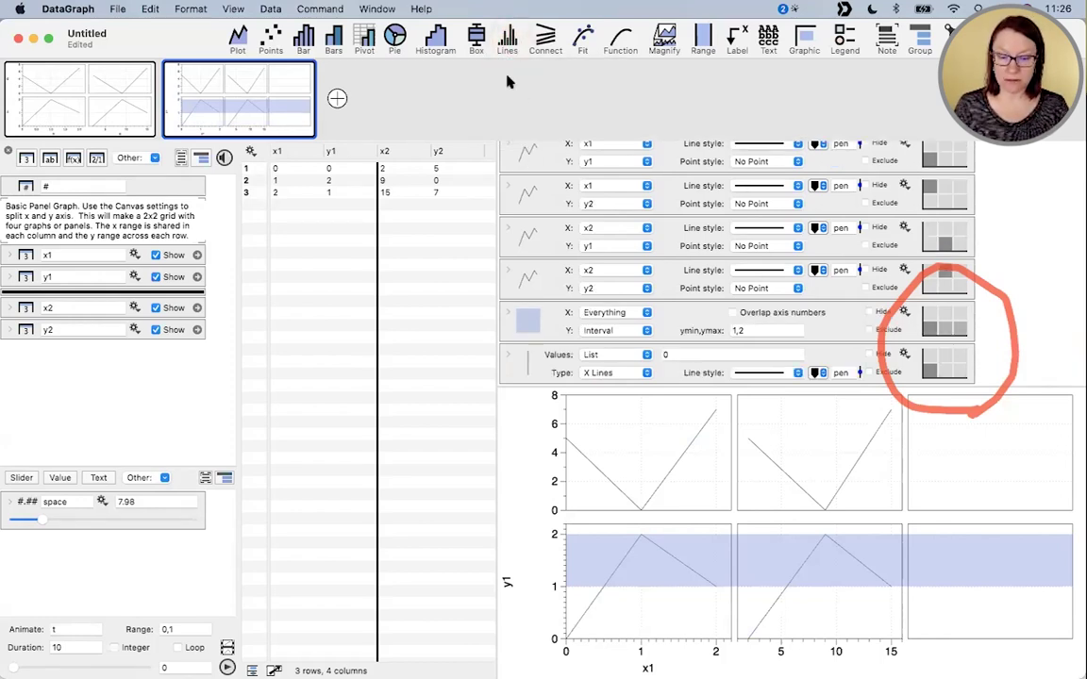
click(542, 321)
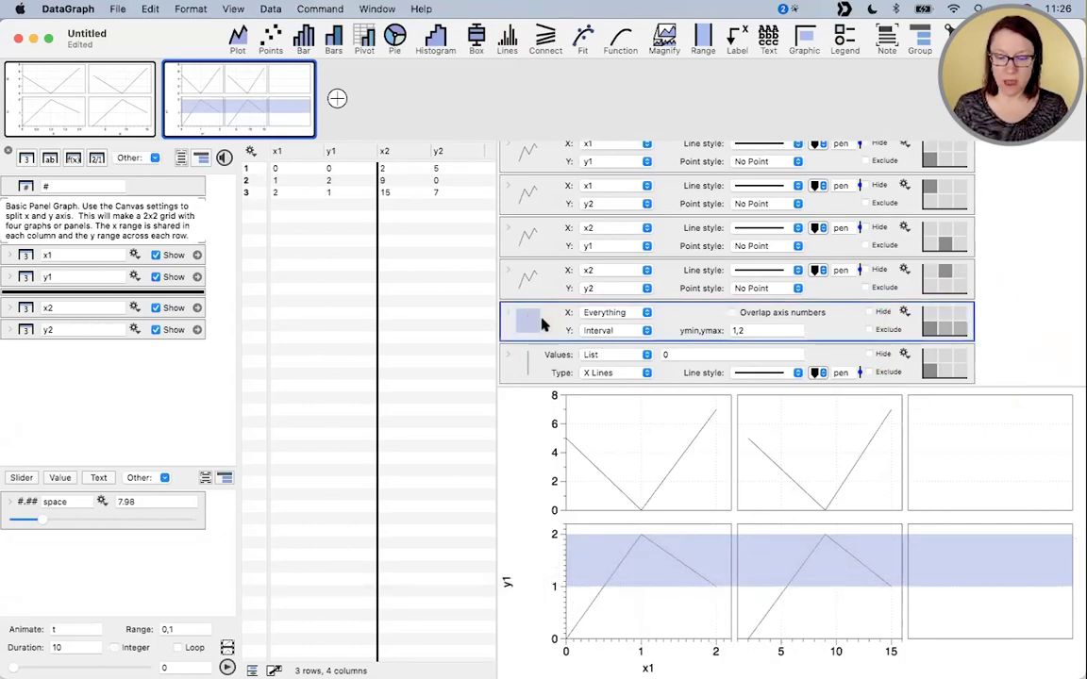
key(BackSpace)
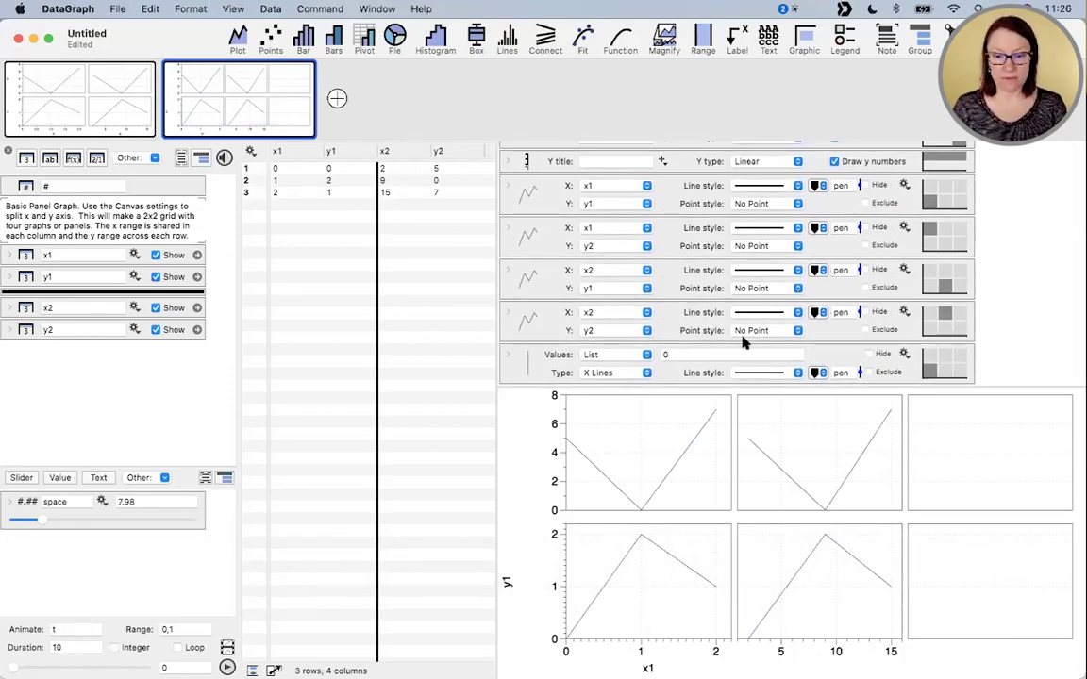
- Set the Lines command's value list to 0.5 for an X line in the first column's lower panel
click(658, 355)
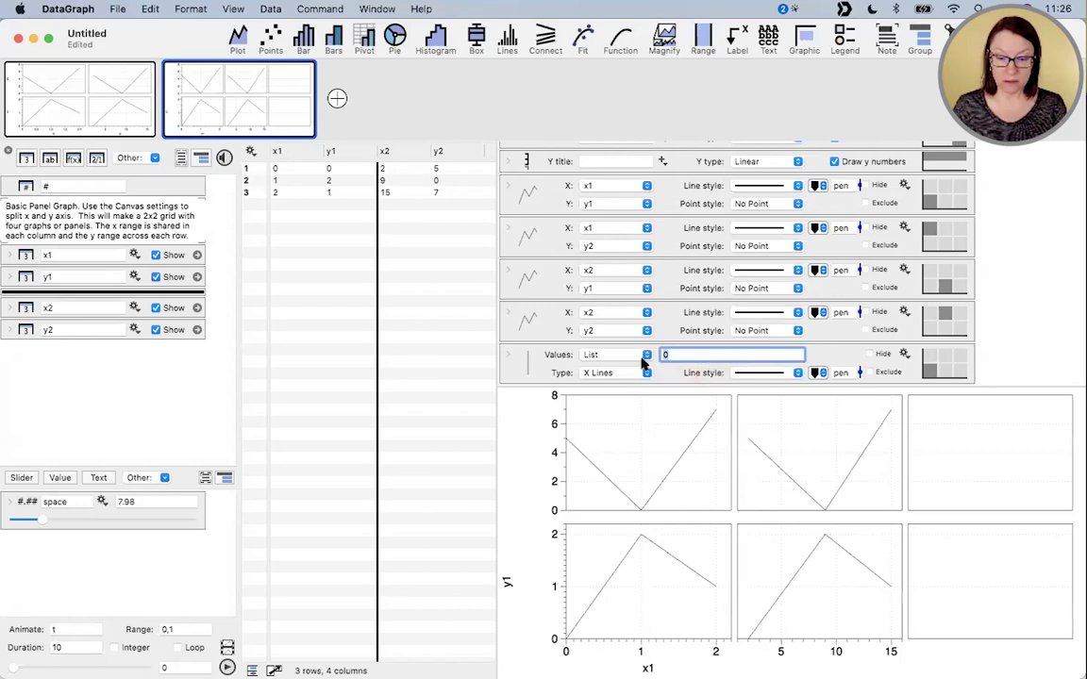
key(BackSpace)
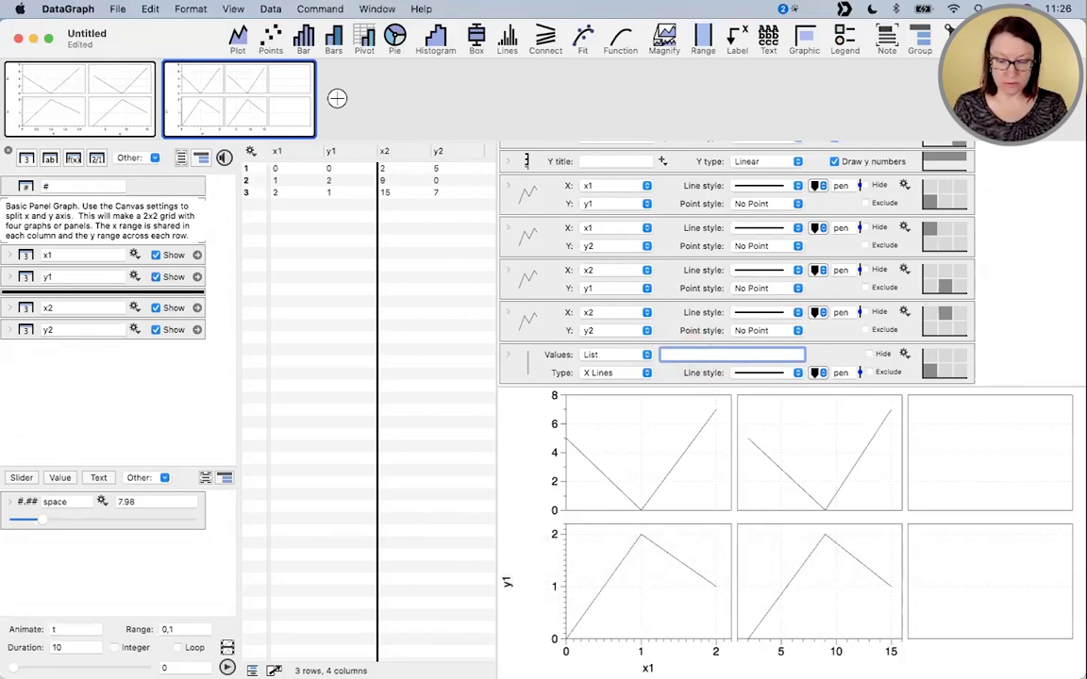
text(0,)
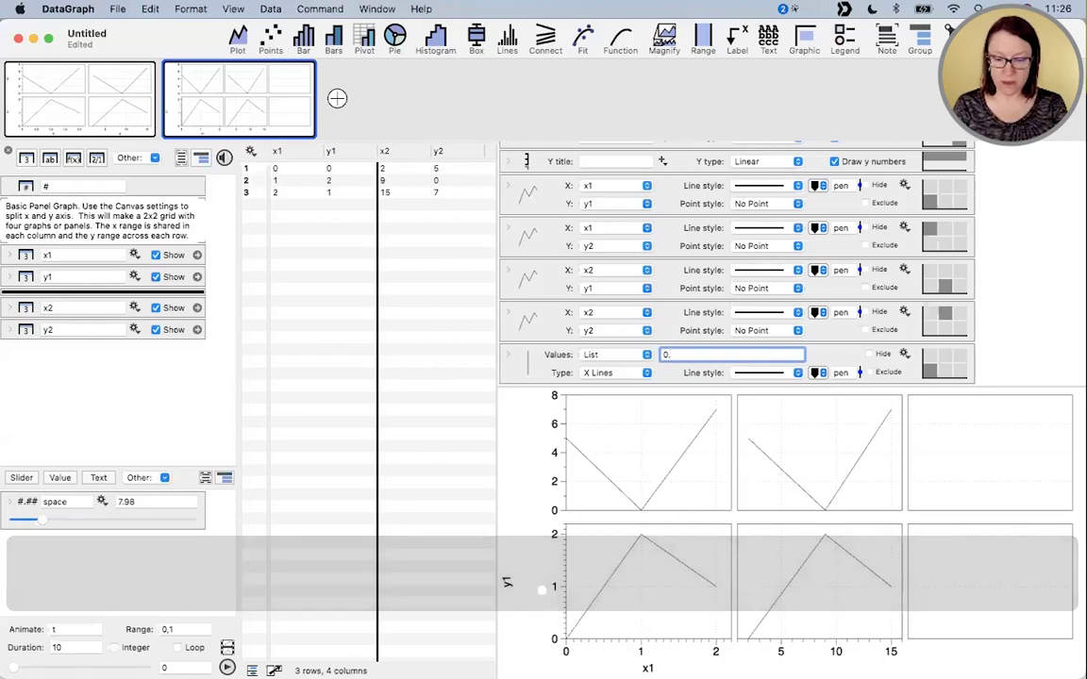
text(5)
key(Return)
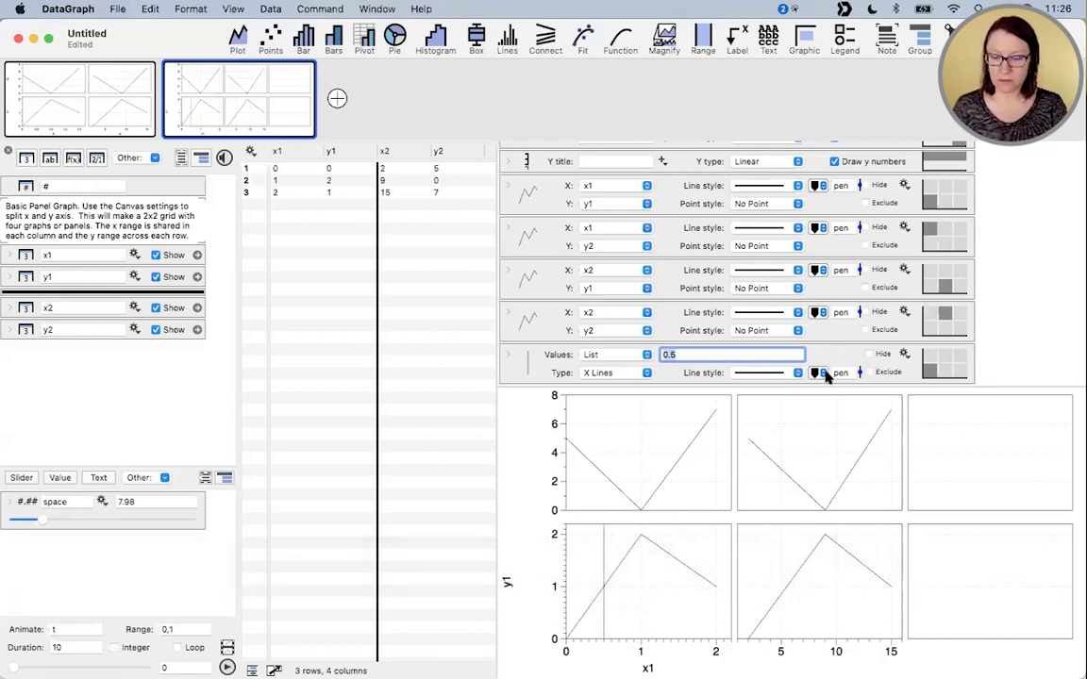
- Color the X line with Line Color 1 and set its thickness to 9
click(817, 373)
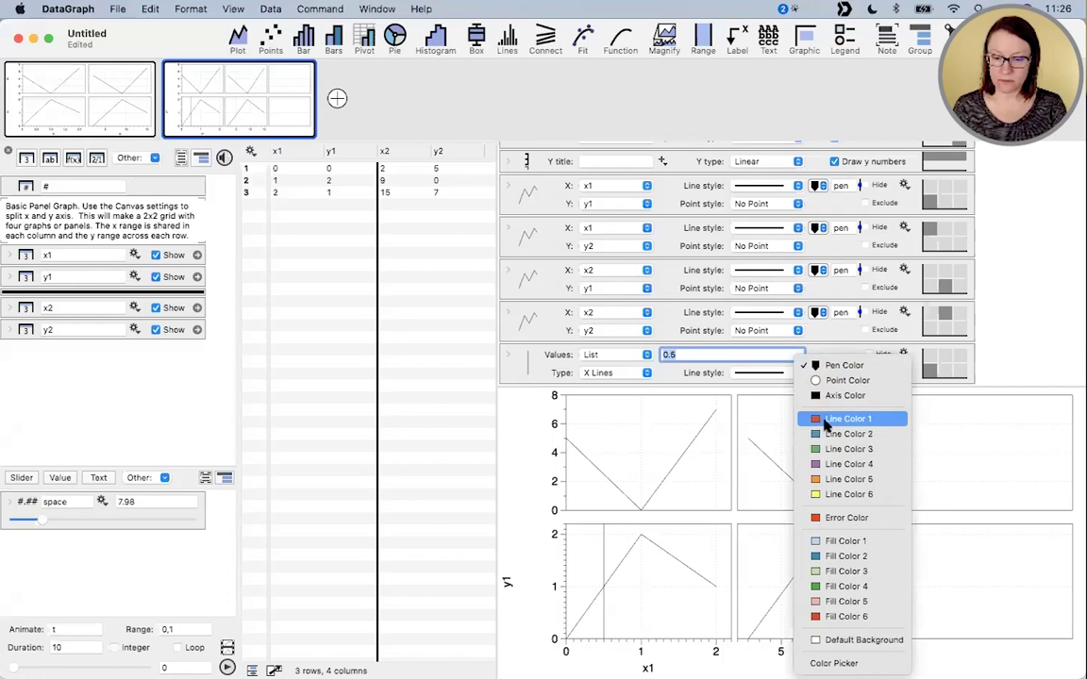
click(736, 416)
drag(859, 370, 846, 323)
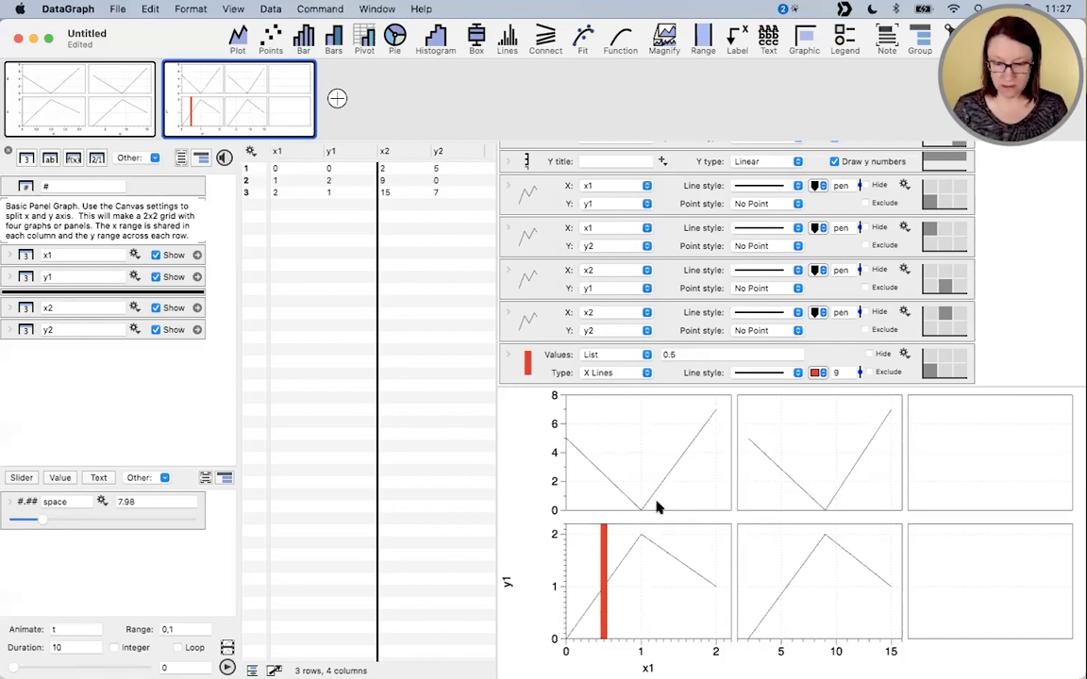
- Expand the Lines command's settings and change its Extent from This axis to All axes
click(507, 355)
scroll(647, 279, up, 1)
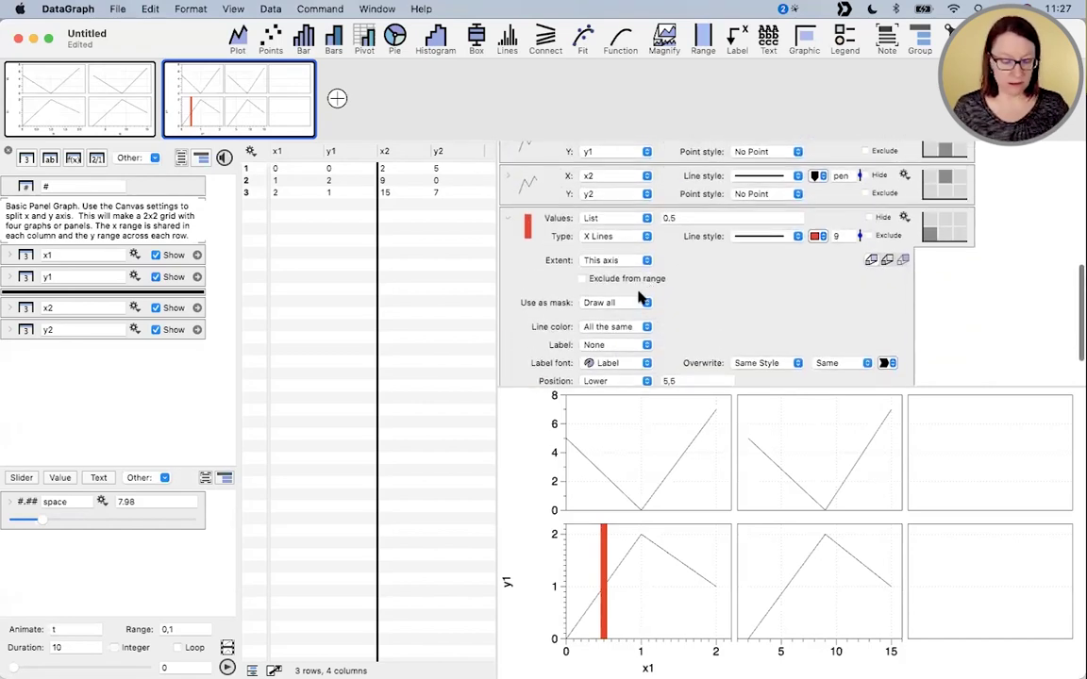
mouse_move(555, 277)
mouse_down()
mouse_move(638, 280)
mouse_move(539, 250)
mouse_move(555, 283)
mouse_move(686, 280)
mouse_up()
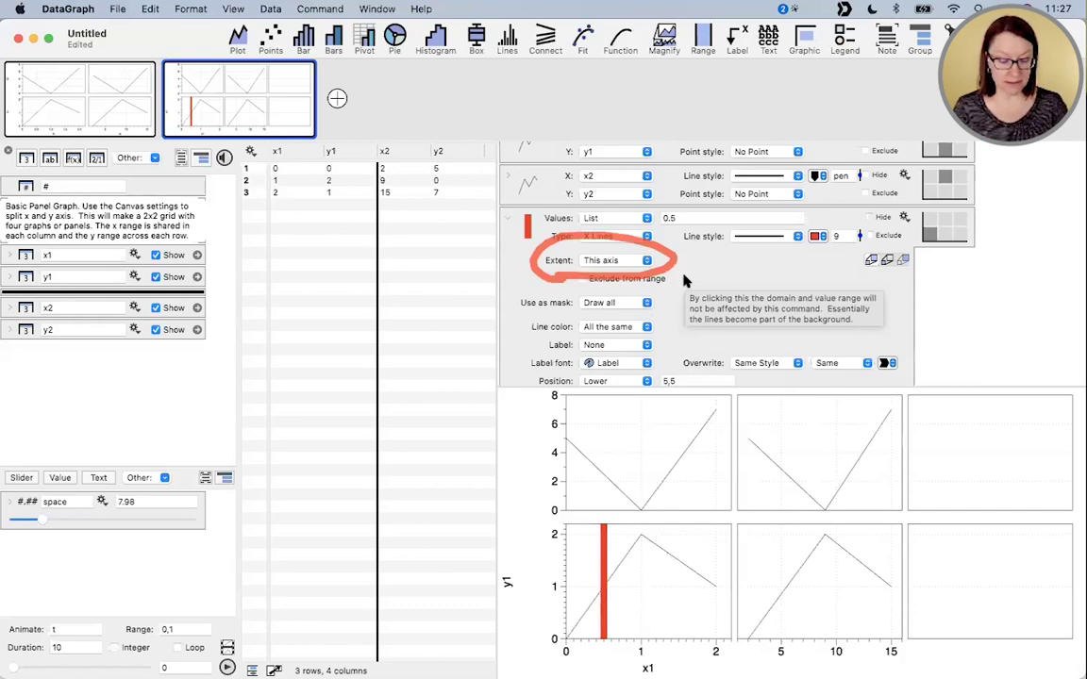
key(ctrl+super)
click(613, 261)
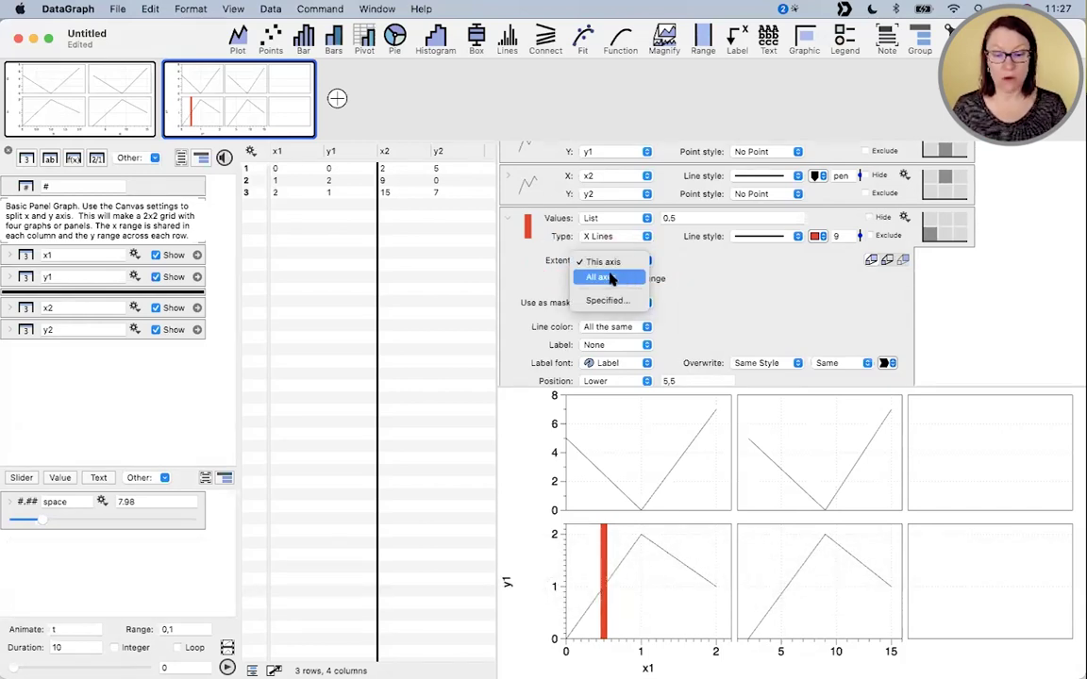
click(611, 278)
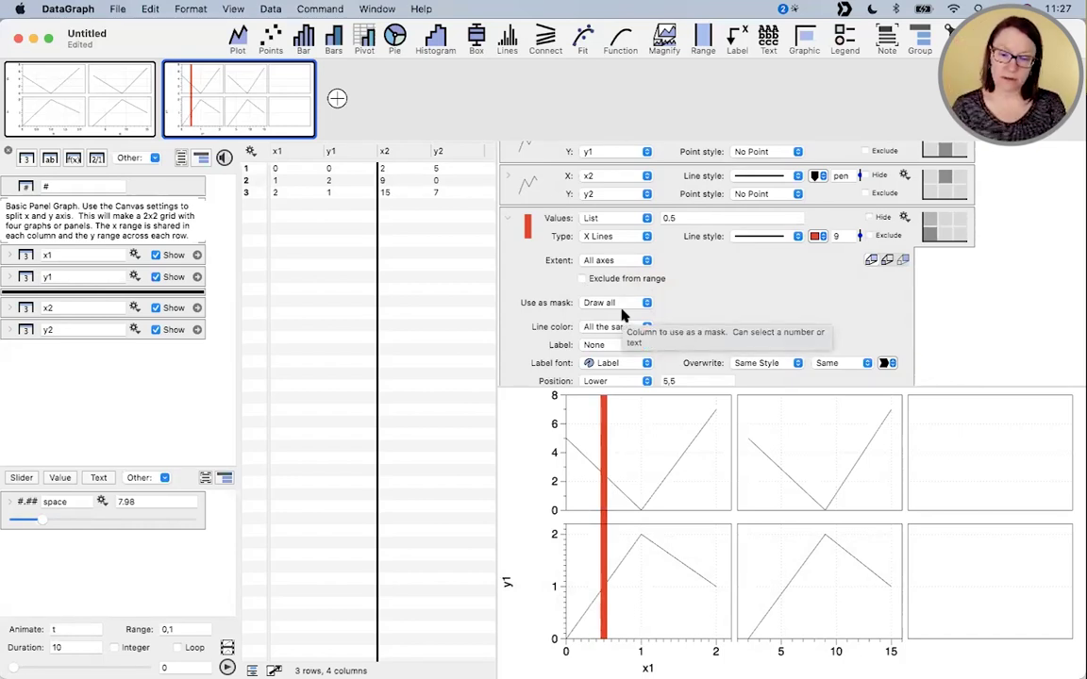
- Extend the Lines command's value list to 0.5,2,4 and collapse its settings
click(687, 216)
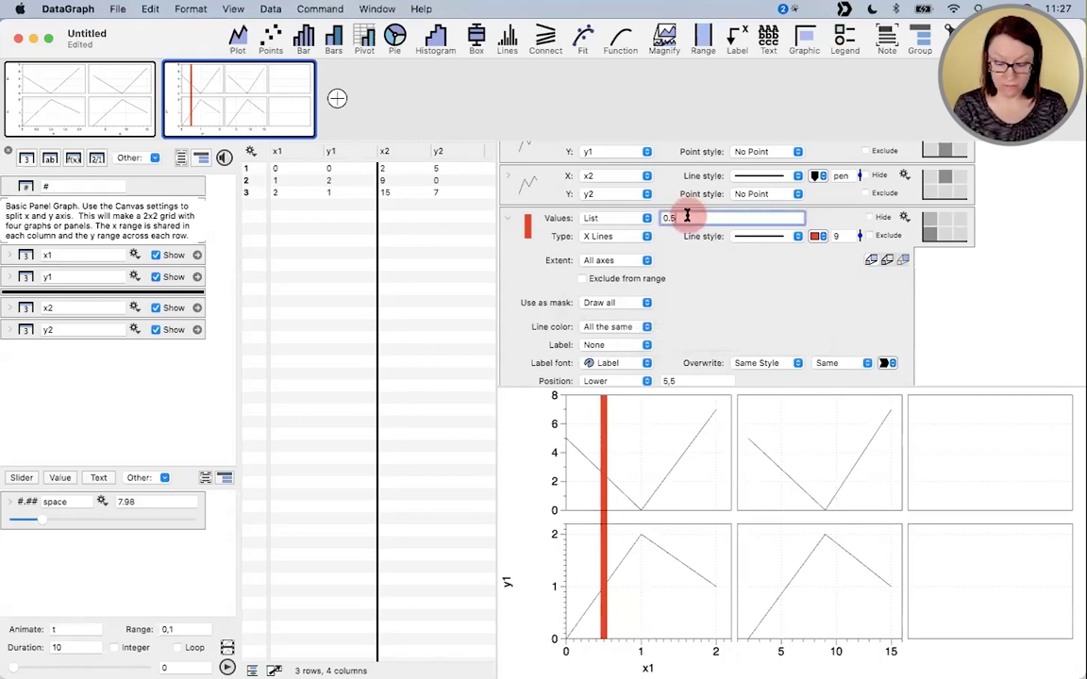
text(,2)
key(Return)
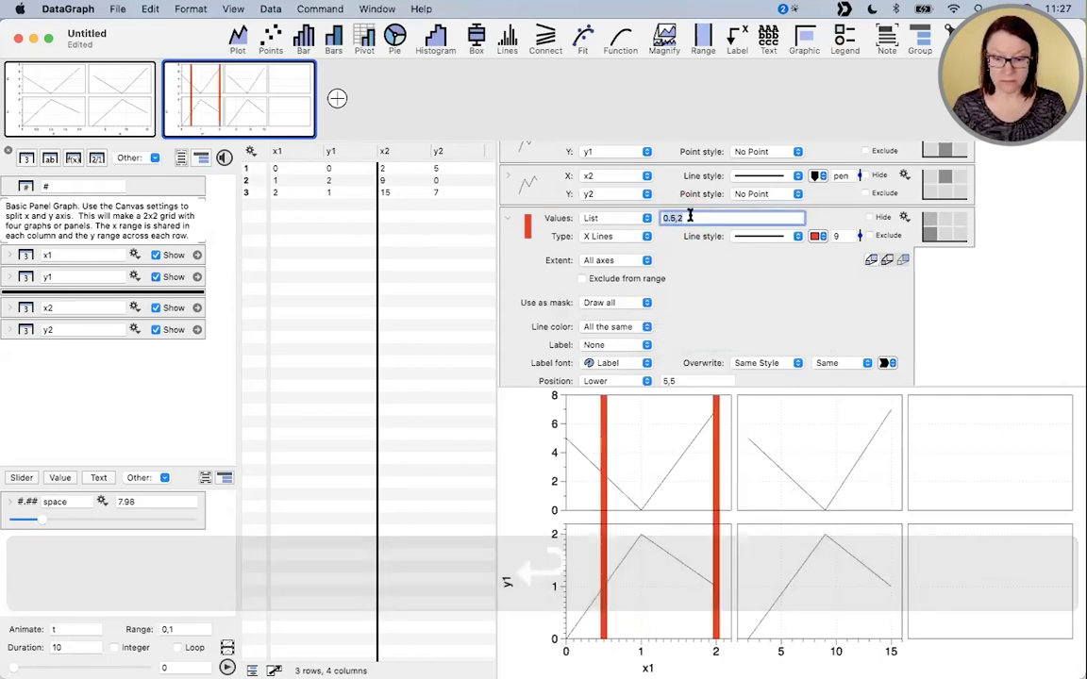
text(,4)
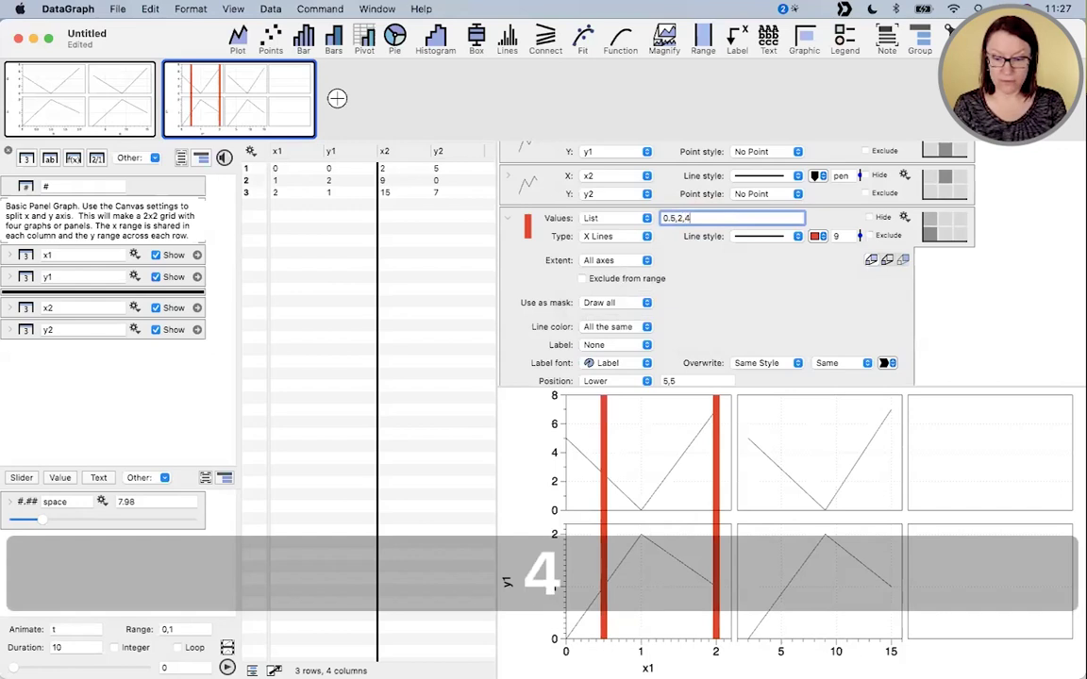
key(Return)
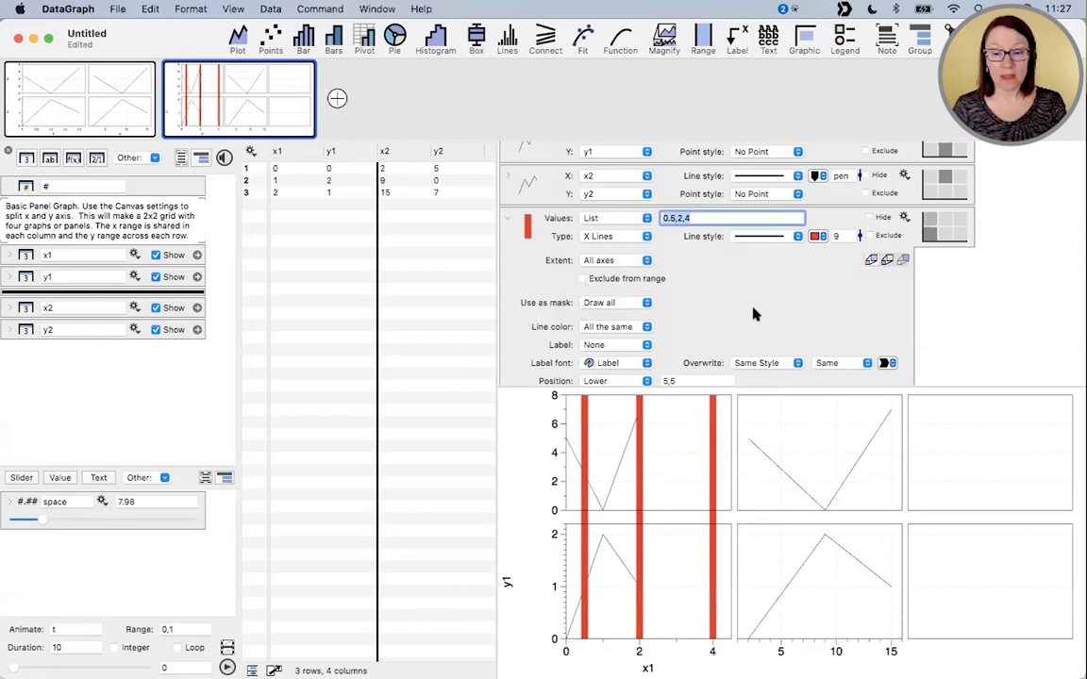
click(506, 218)
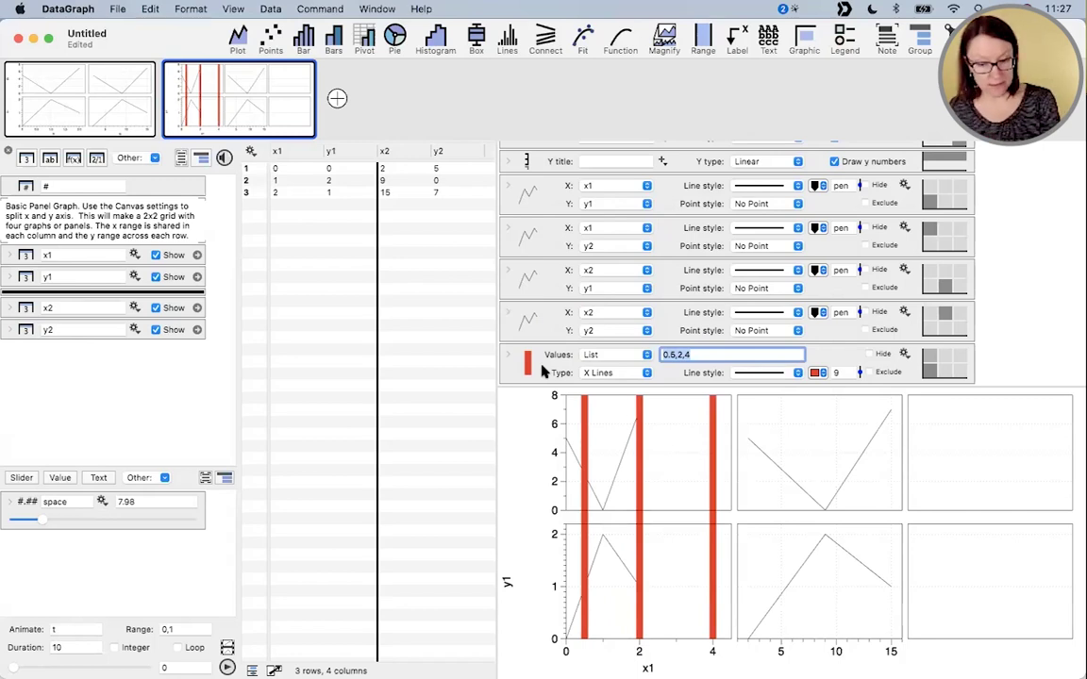
- Duplicate the Lines command and assign the copy to the second column of panels
click(542, 370)
key(alt)
drag(542, 371, 799, 327)
click(946, 375)
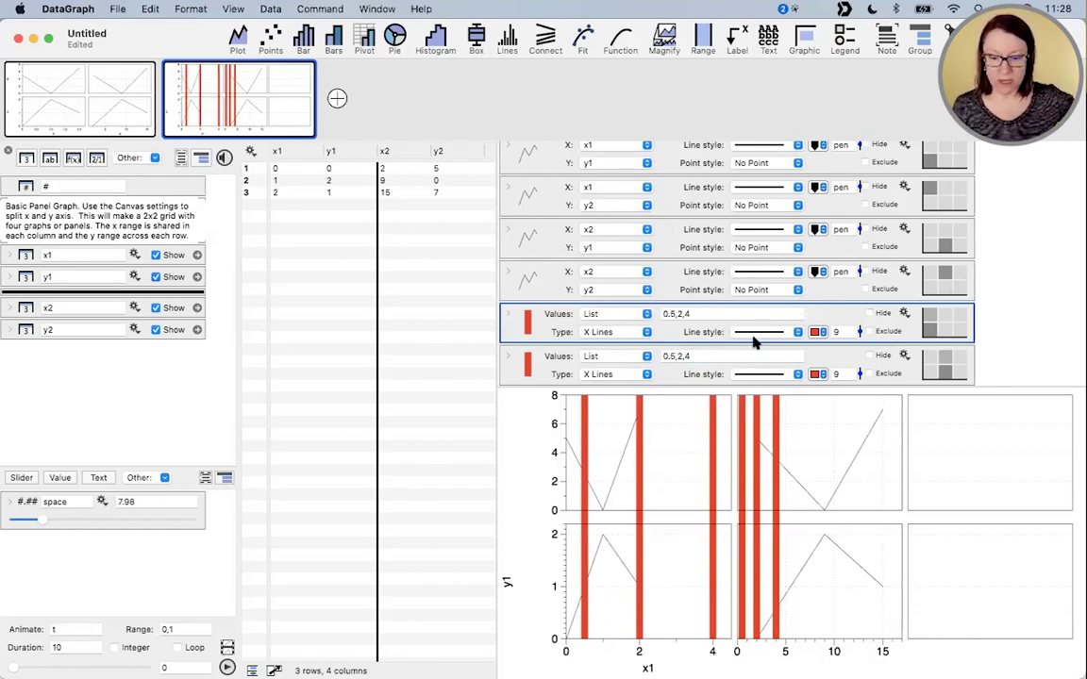
- Expand the first column's Lines command and examine its Extent setting
click(506, 314)
scroll(566, 250, up, 3)
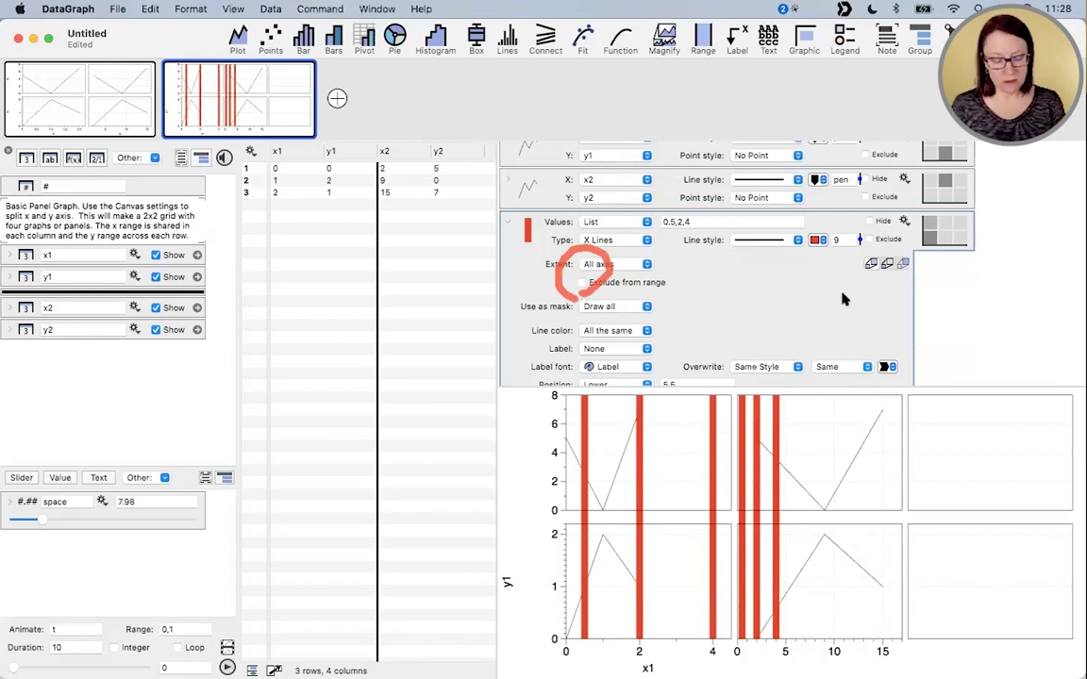
- Exclude the first column's Lines command from the axis range
key(ctrl+super)
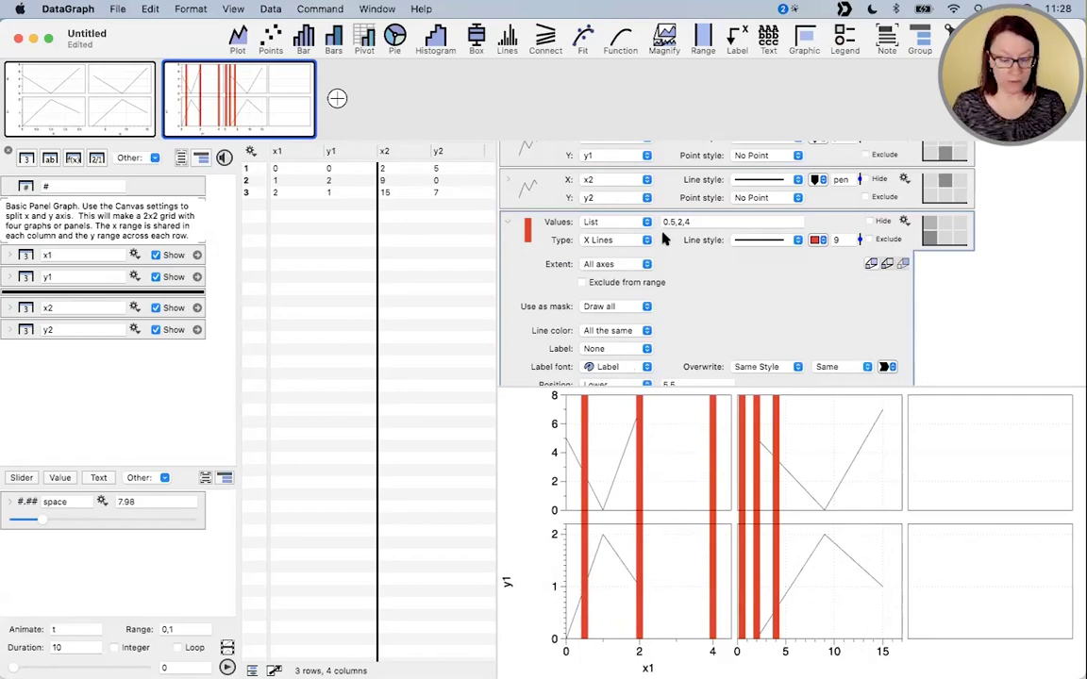
key(alt+super)
mouse_move(651, 243)
mouse_down()
mouse_move(693, 236)
mouse_move(711, 218)
mouse_up()
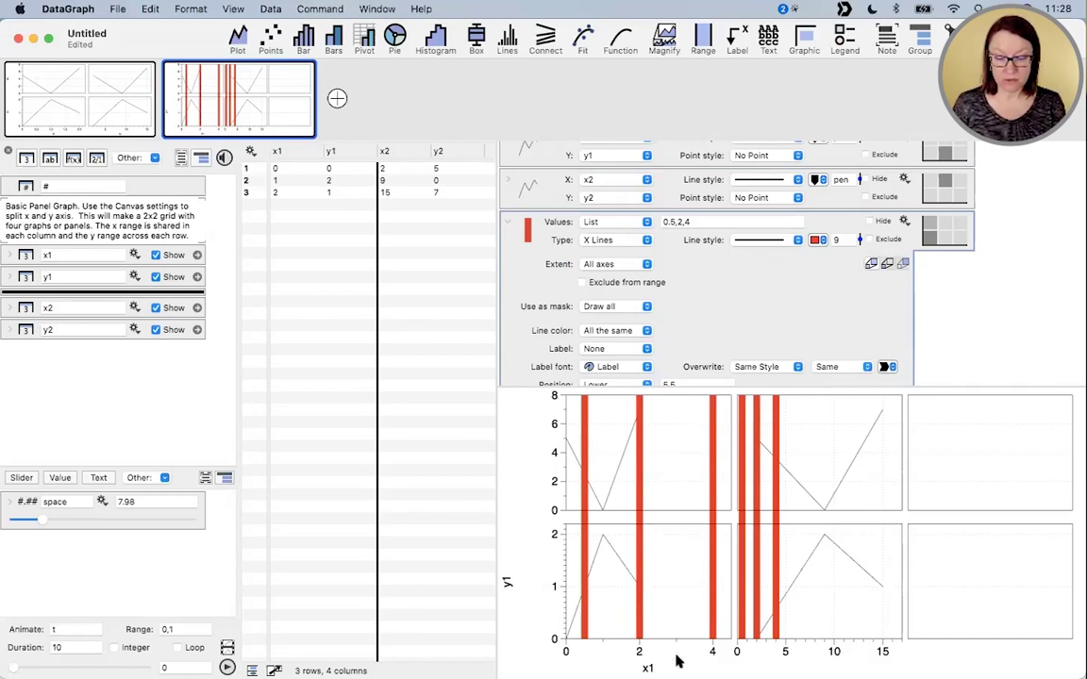
key(super)
mouse_move(620, 663)
mouse_down()
mouse_move(650, 611)
mouse_move(528, 642)
mouse_move(641, 668)
mouse_up()
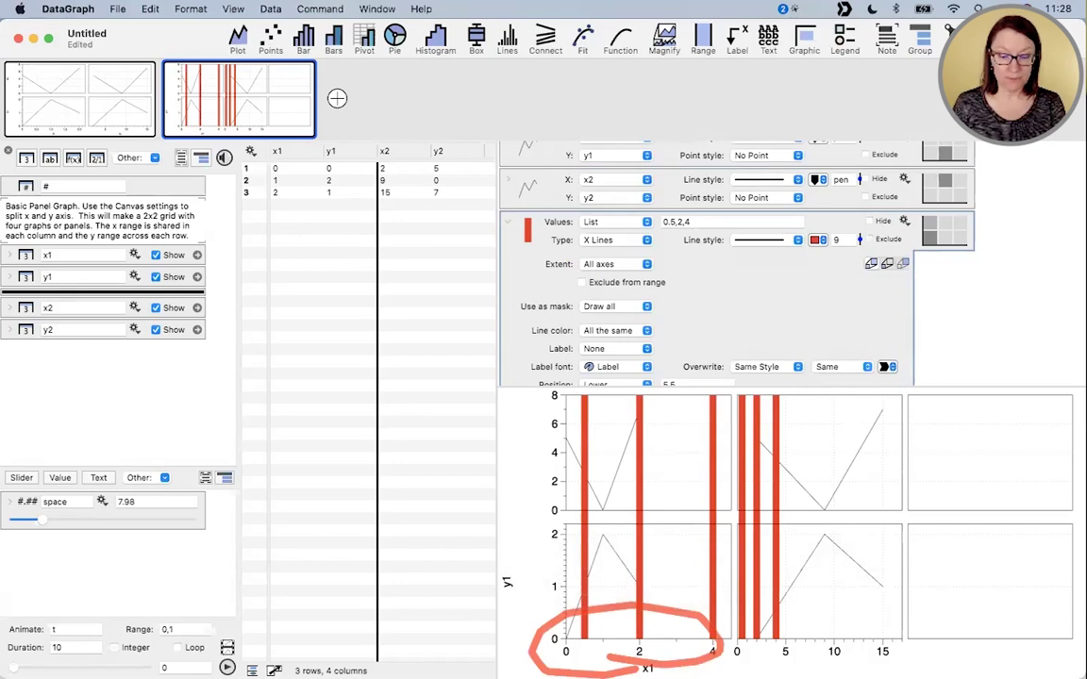
click(612, 282)
key(ctrl+super)
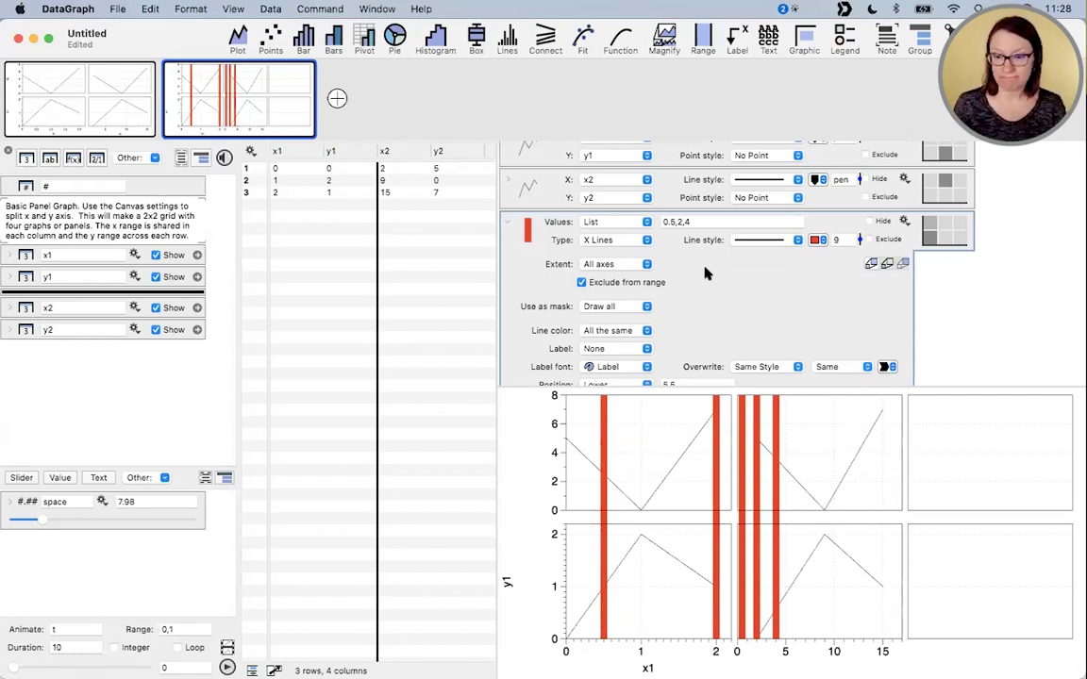
scroll(732, 308, down, 5)
scroll(755, 283, up, 4)
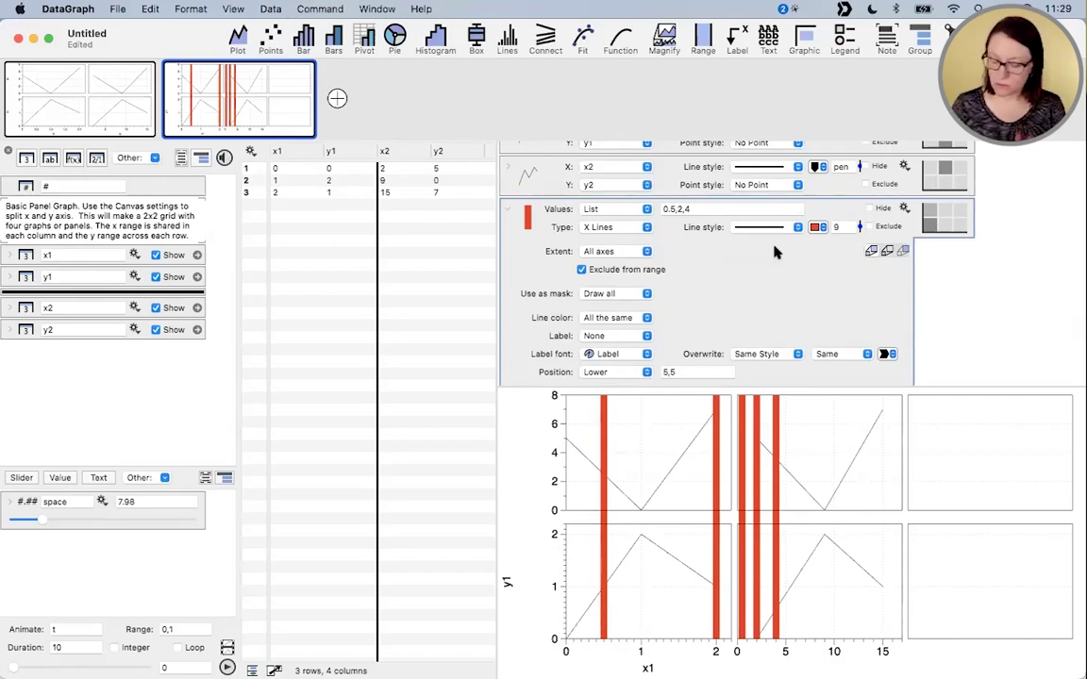
- Collapse the first column's Lines command and delete both Lines commands from the graph
click(509, 212)
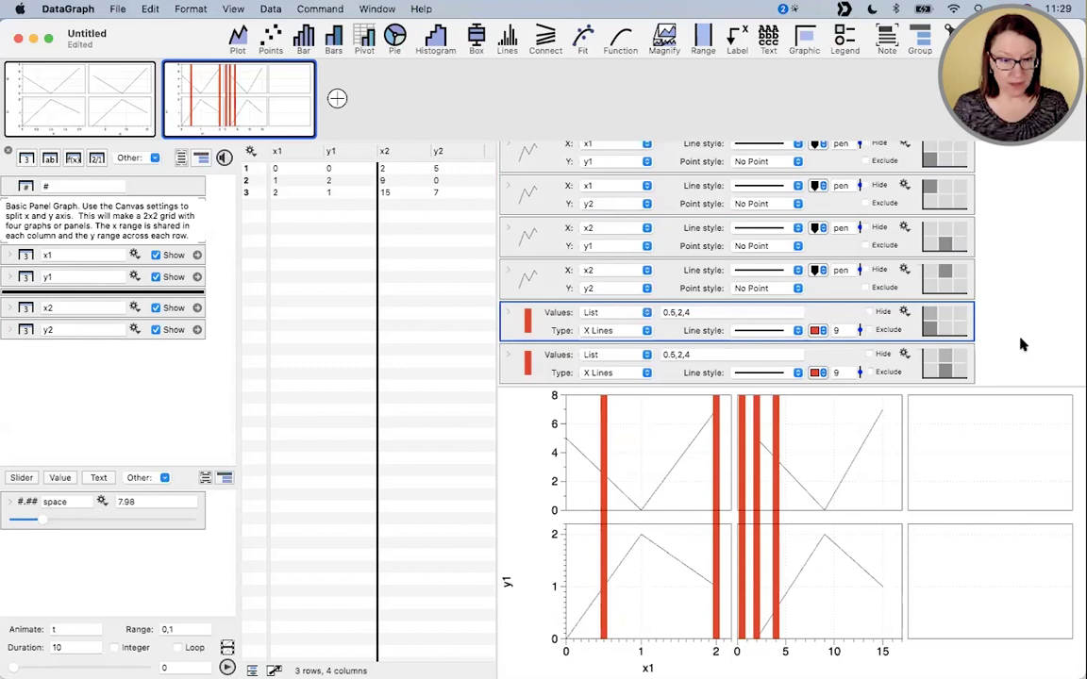
click(920, 332)
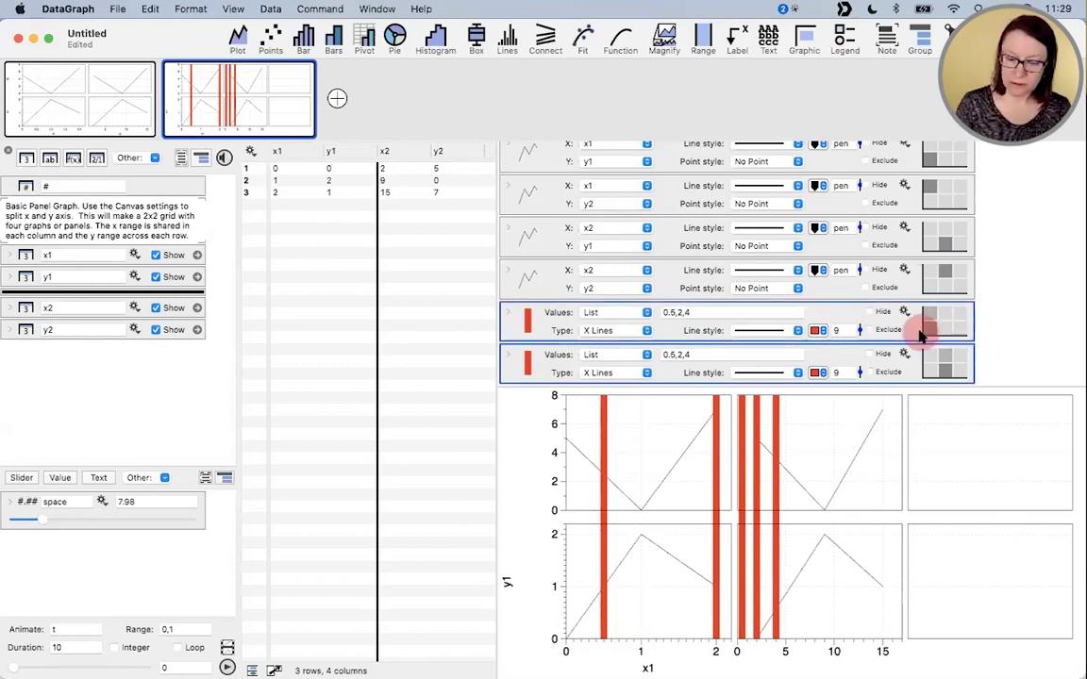
key(BackSpace)
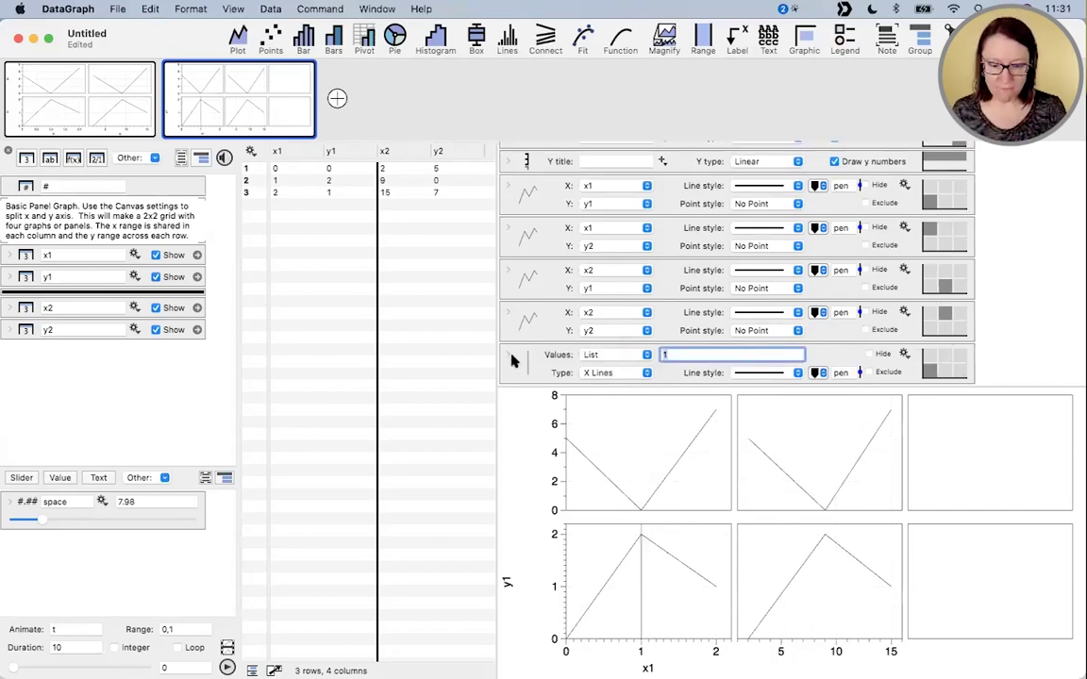
- Expand the new Lines command at value 1 and set its Extent to All axes
click(509, 356)
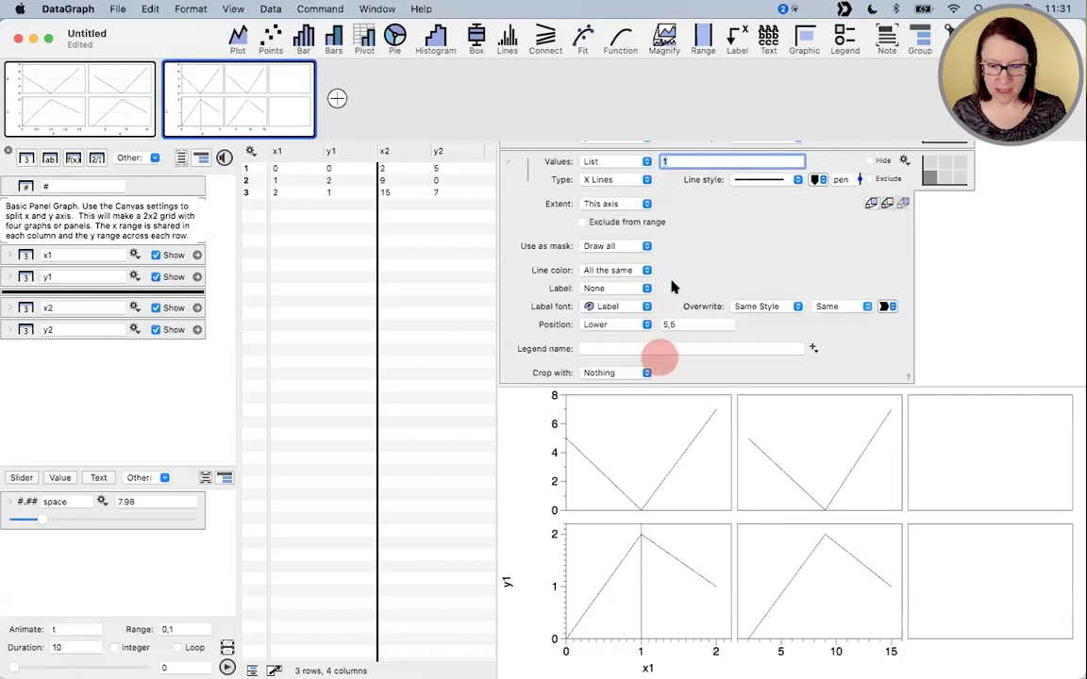
click(612, 203)
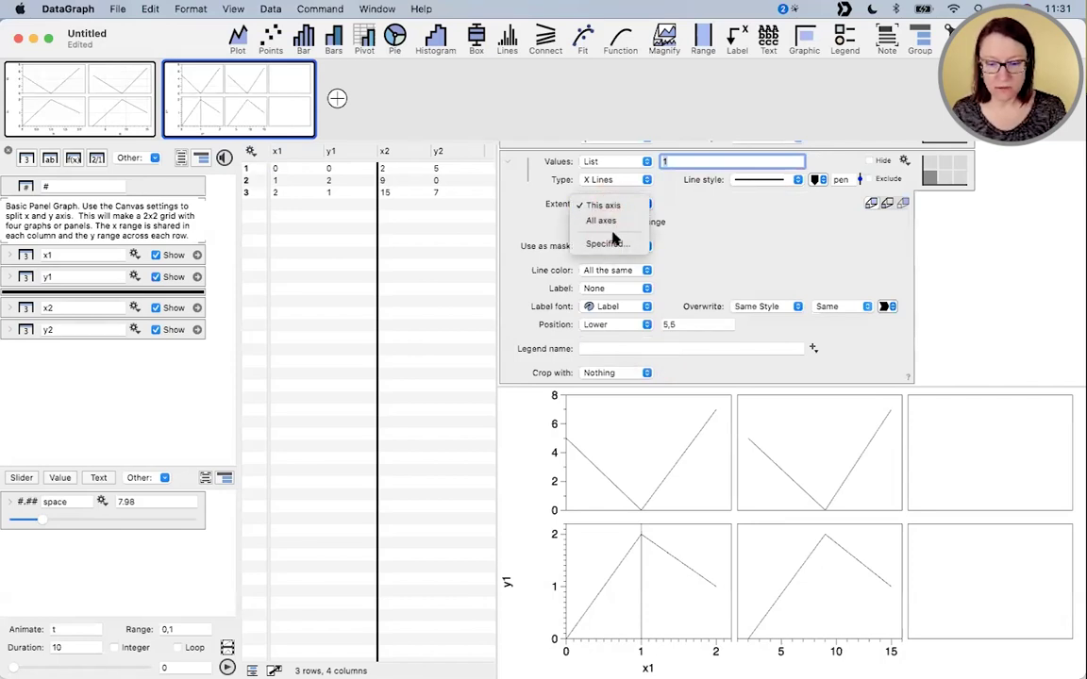
click(615, 222)
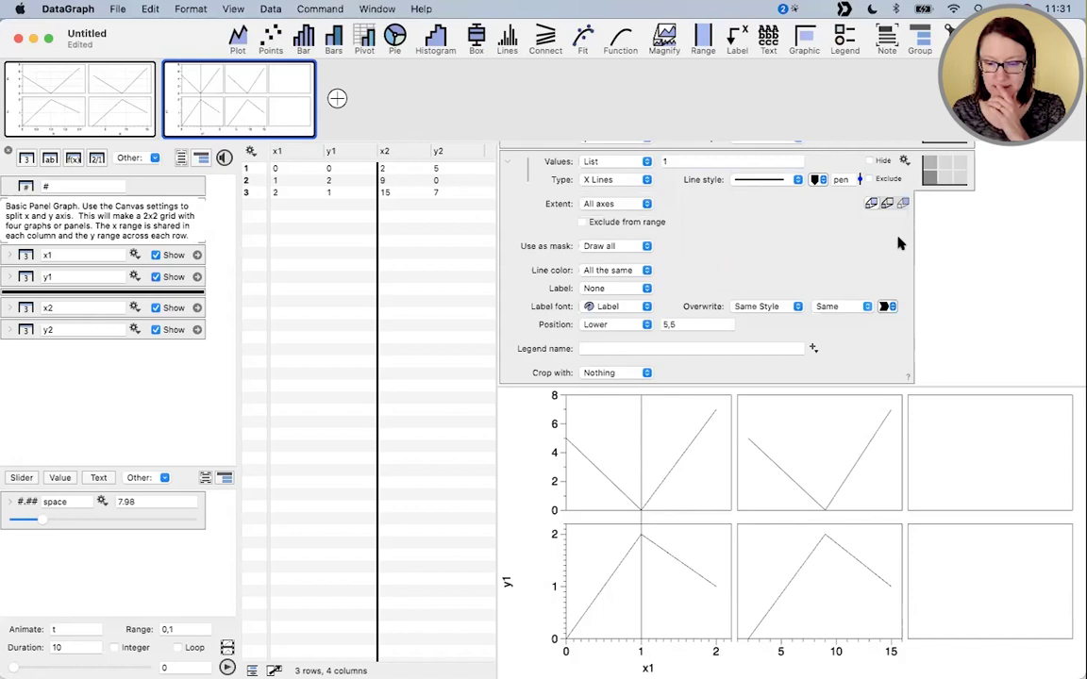
- Give the Lines command a line width of 4 and a red color
drag(860, 179, 853, 146)
click(819, 183)
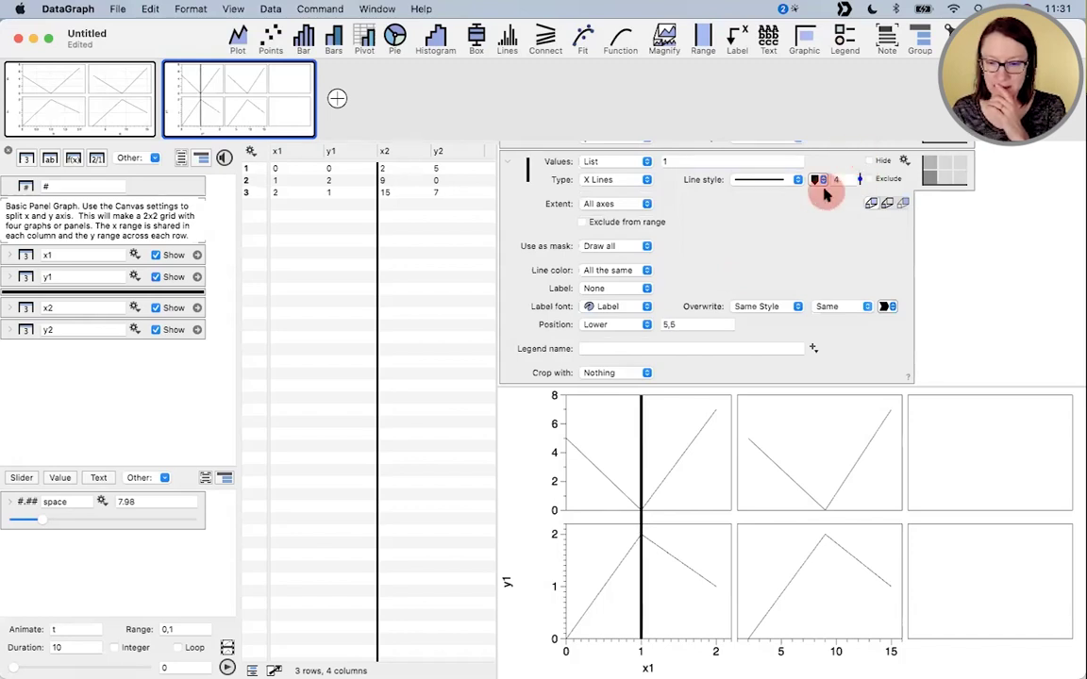
click(819, 234)
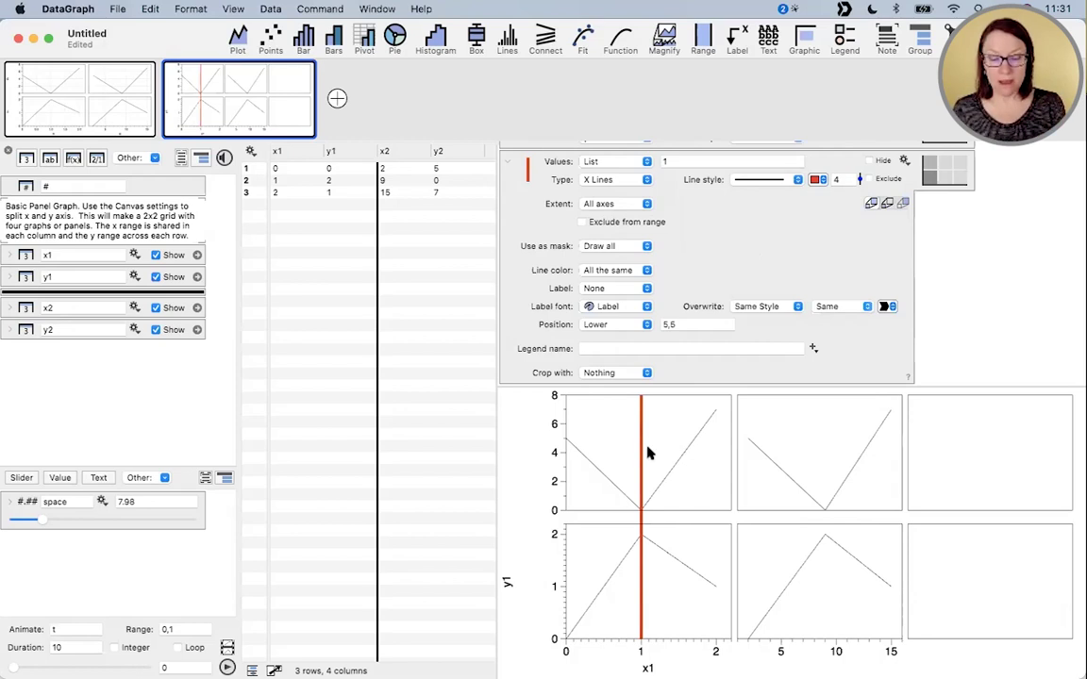
key(alt+super)
mouse_move(665, 466)
mouse_down()
mouse_move(688, 519)
mouse_move(666, 543)
mouse_up()
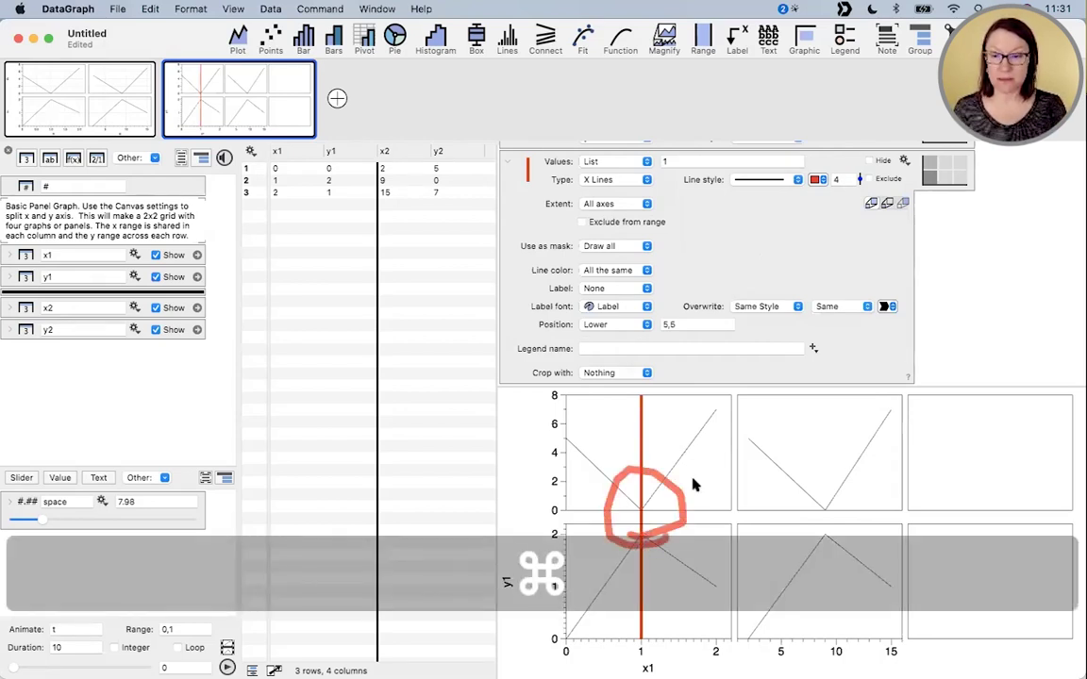
key(super+z)
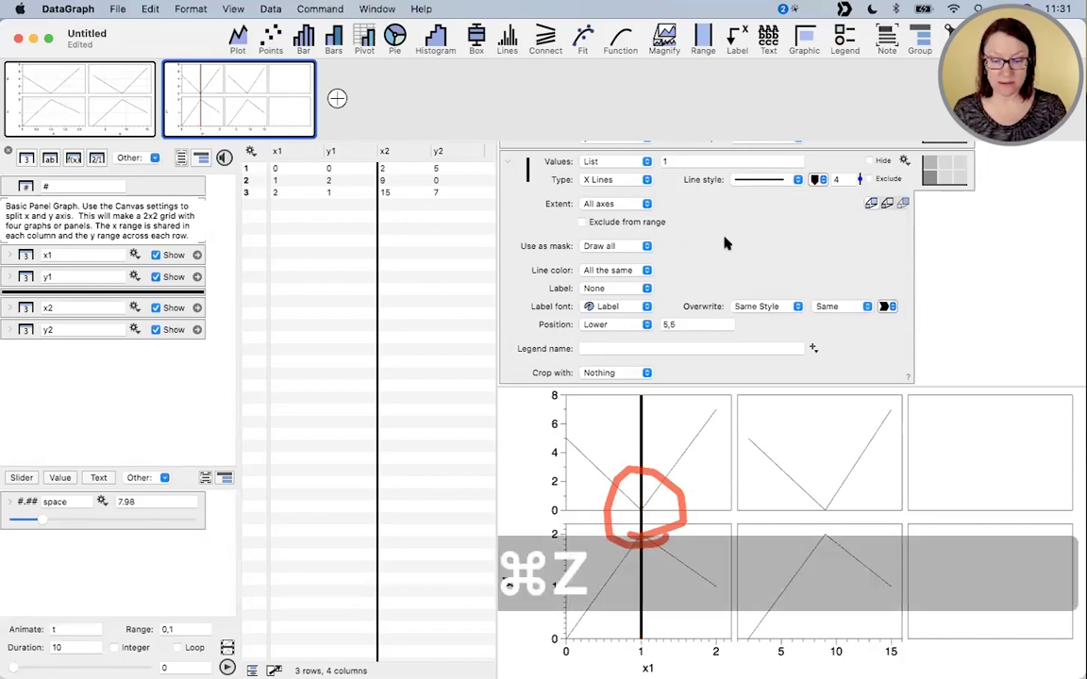
key(shift+super+z)
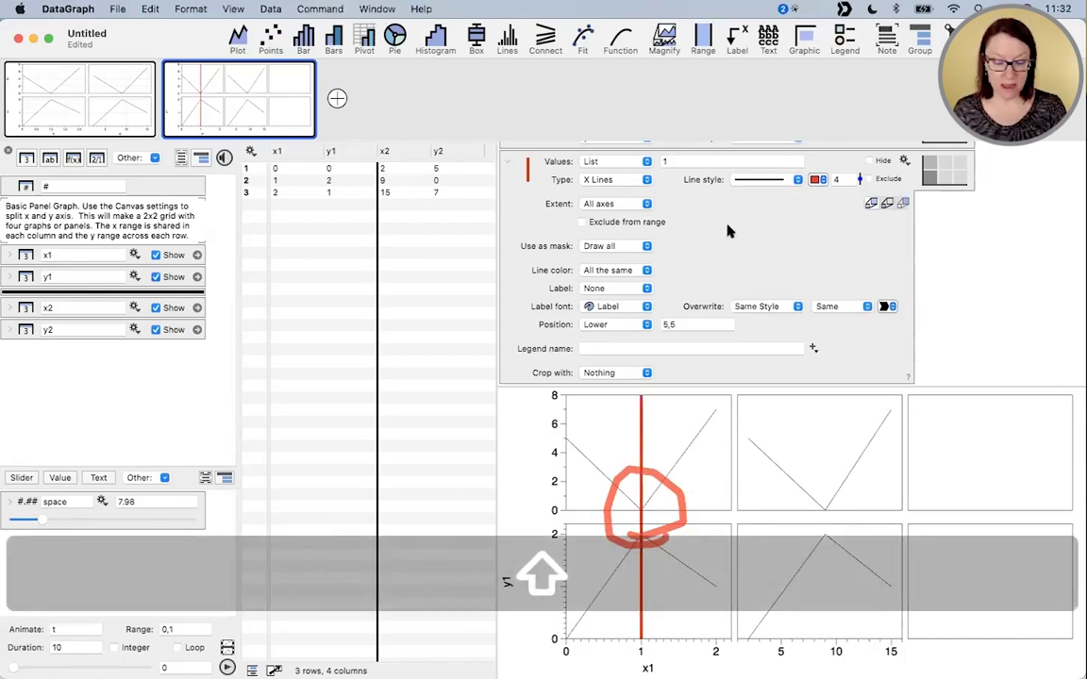
key(ctrl+super+c)
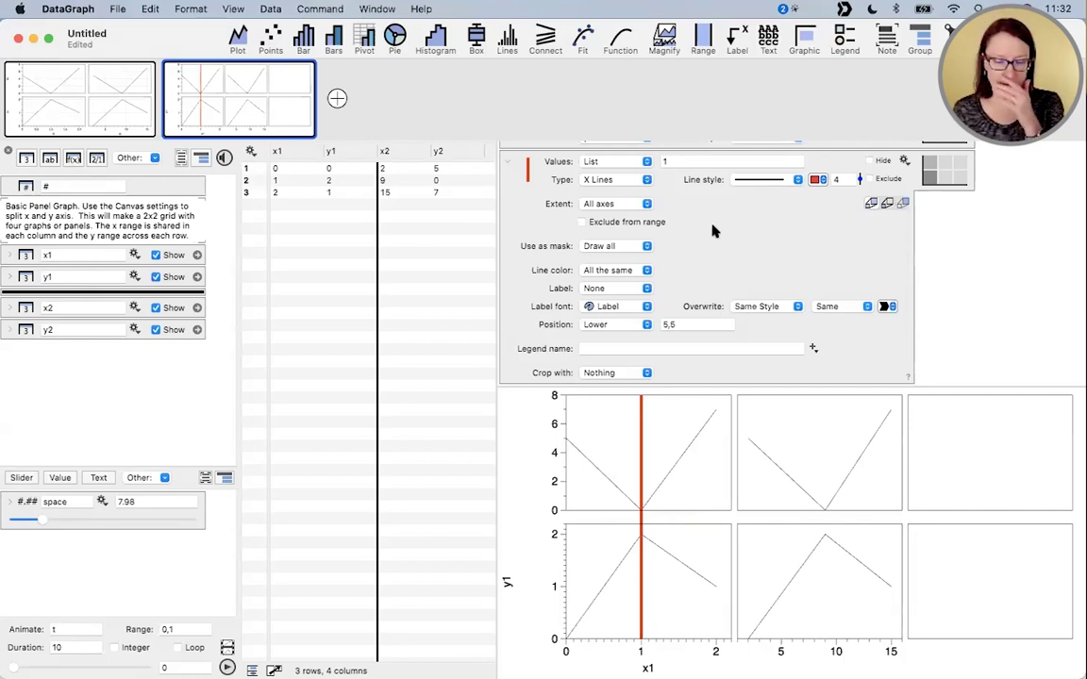
- Duplicate the Lines command and set the Extent of the first of the two to This axis
click(504, 166)
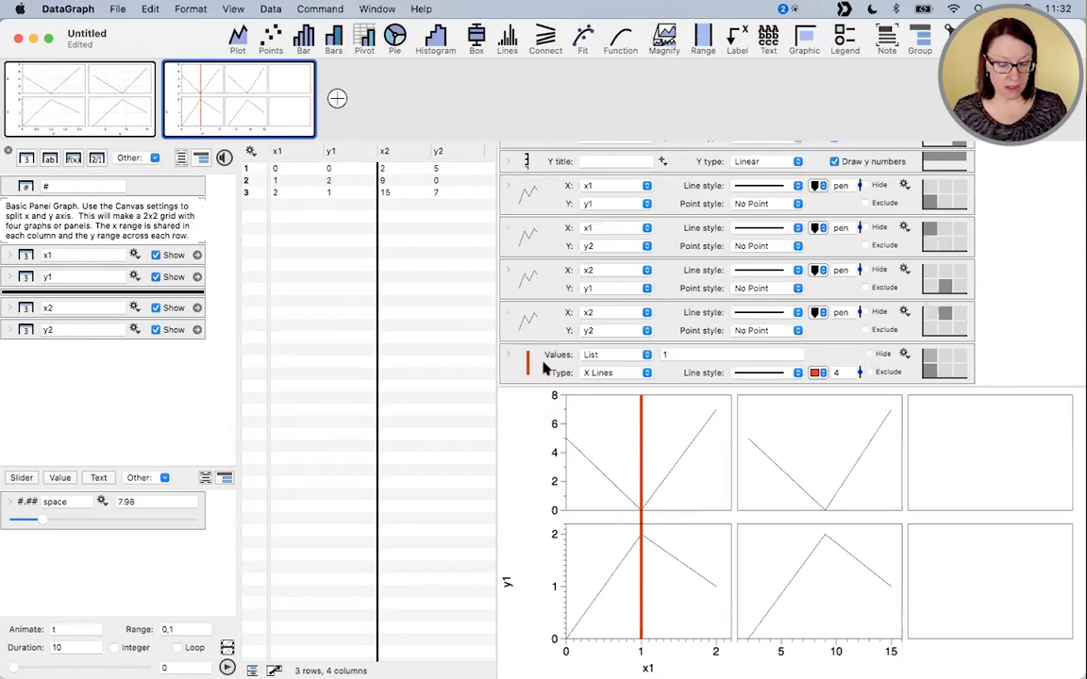
drag(542, 366, 545, 384)
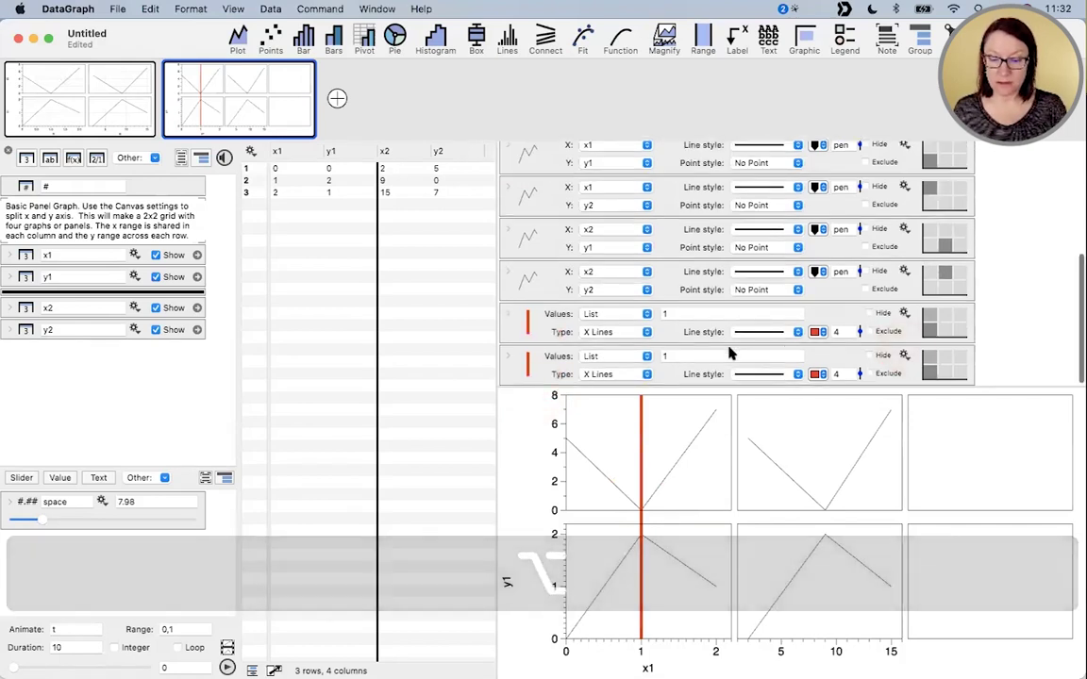
click(509, 313)
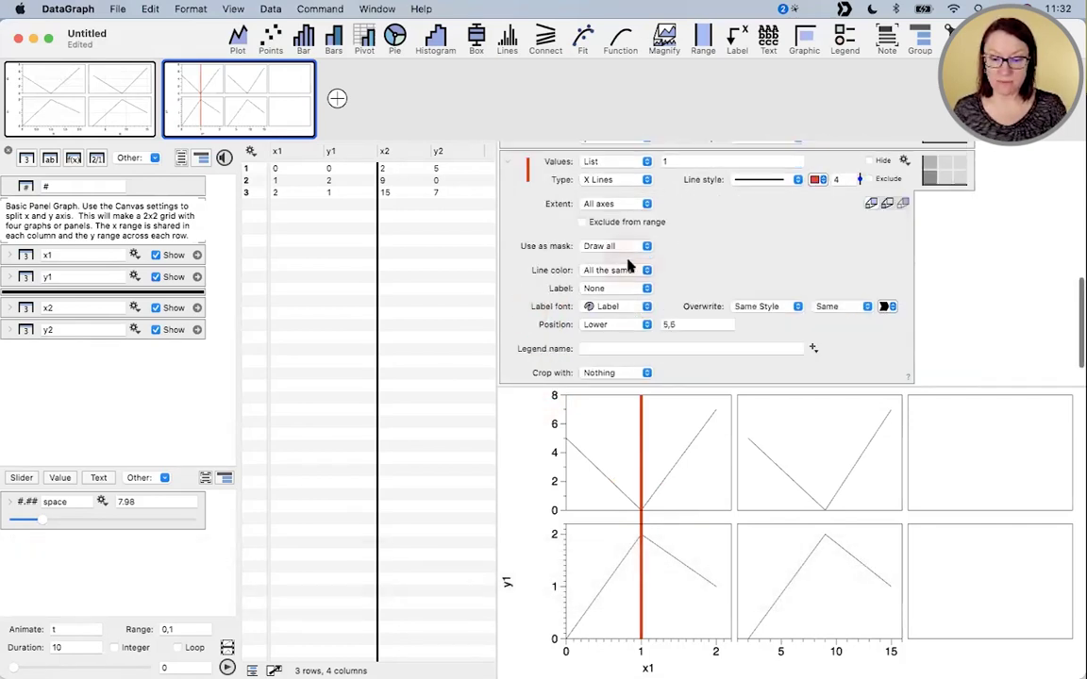
click(603, 204)
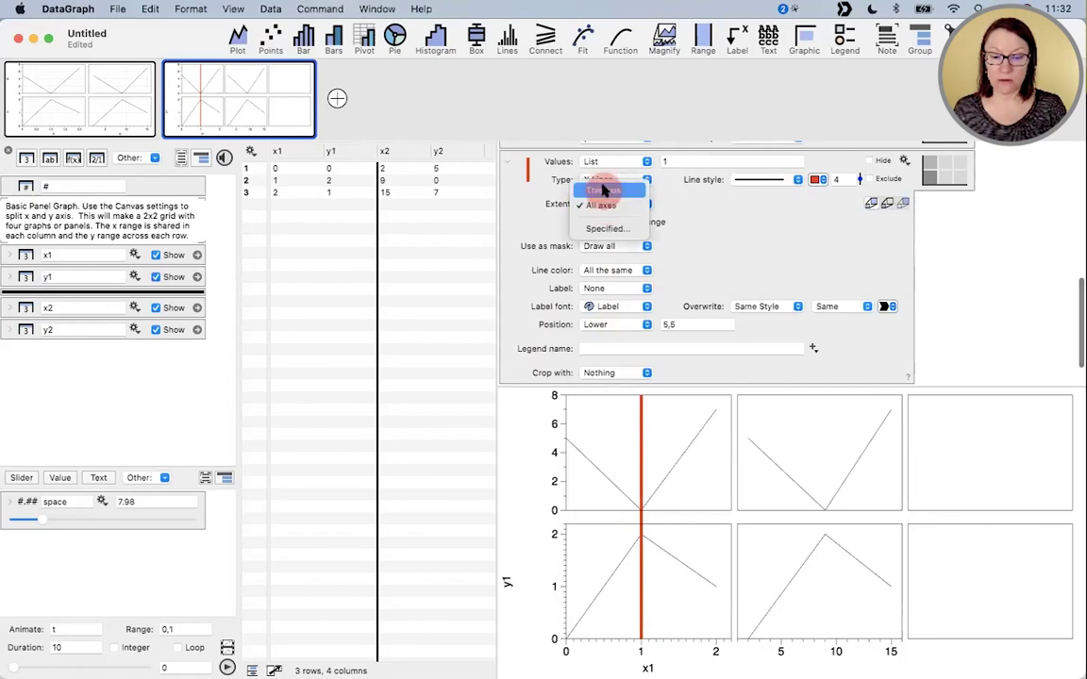
click(604, 190)
scroll(745, 264, up, 2)
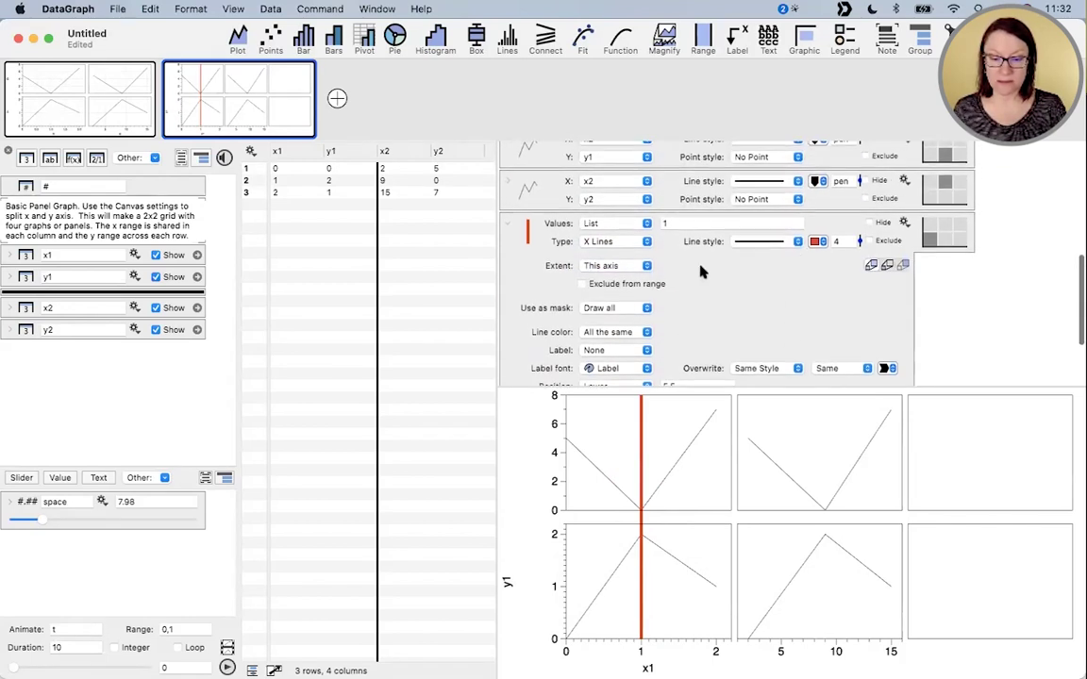
- Delete the second Lines command that still spans all axes and collapse the remaining one's settings
scroll(528, 320, down, 3)
click(527, 366)
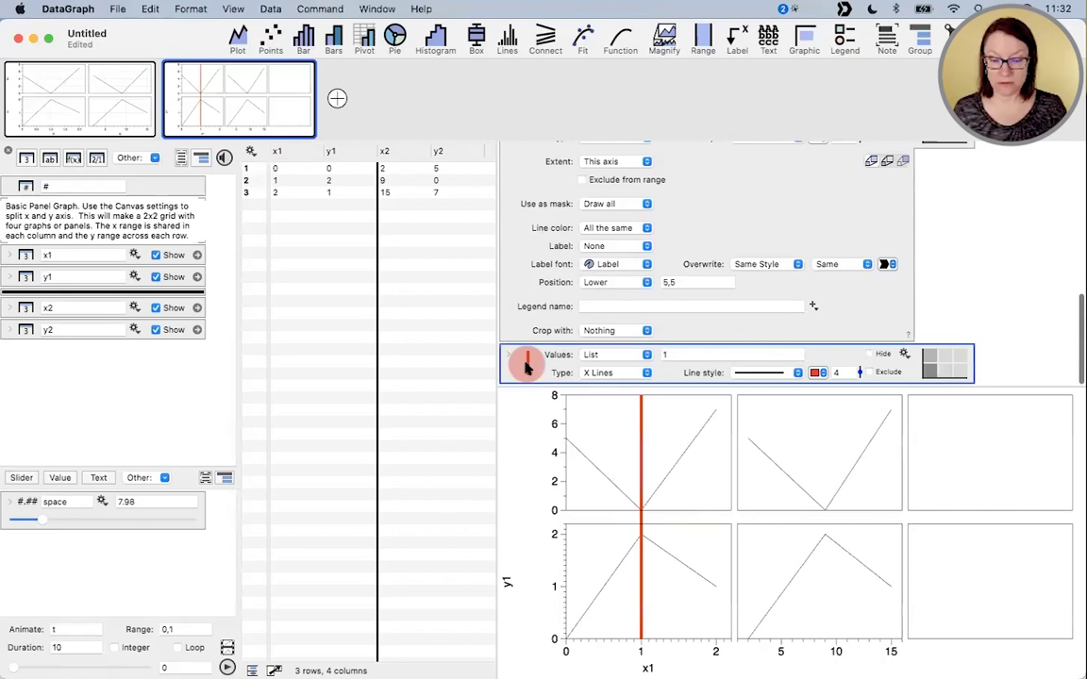
key(BackSpace)
click(506, 163)
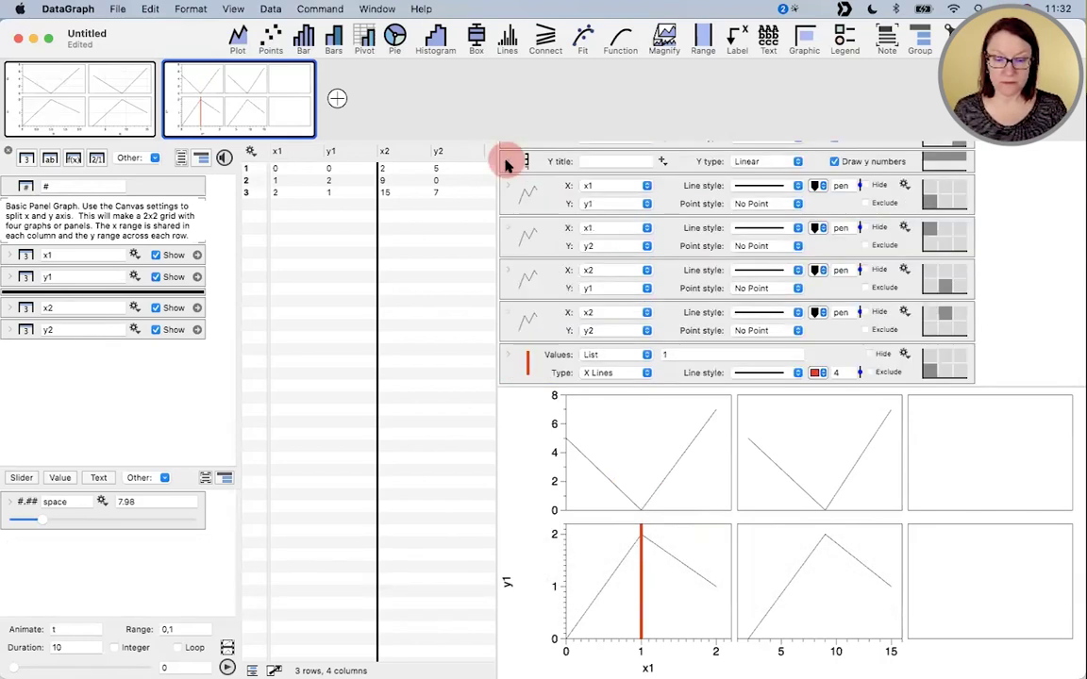
- Duplicate the single-panel Lines command and assign the copy to the upper panel of the first column
click(525, 368)
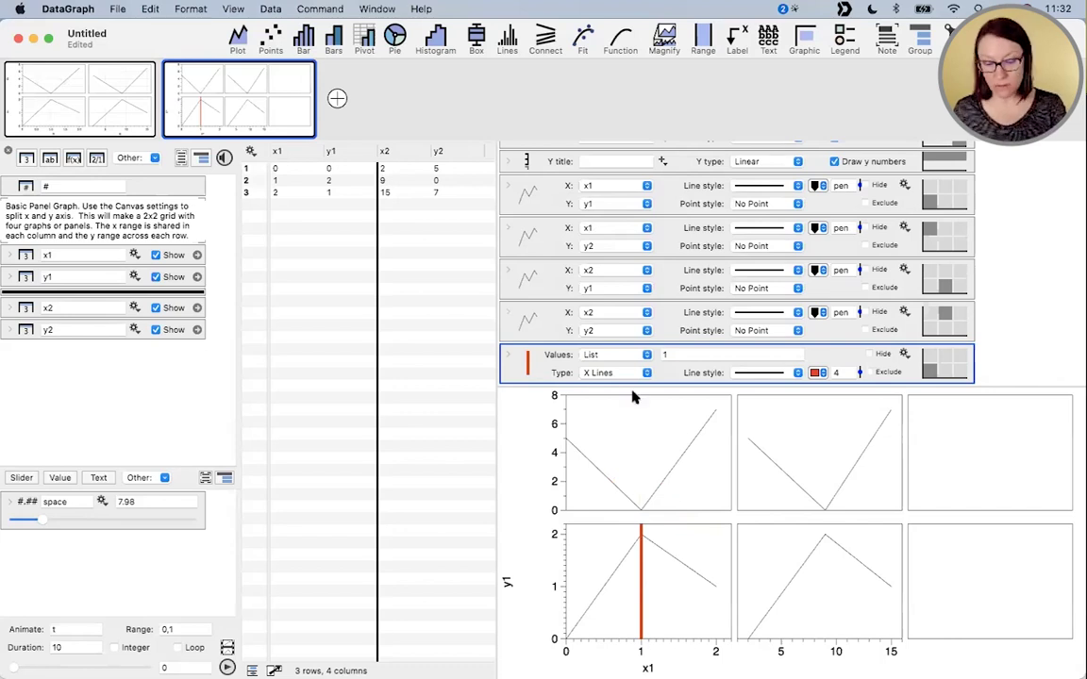
alt+click(554, 372)
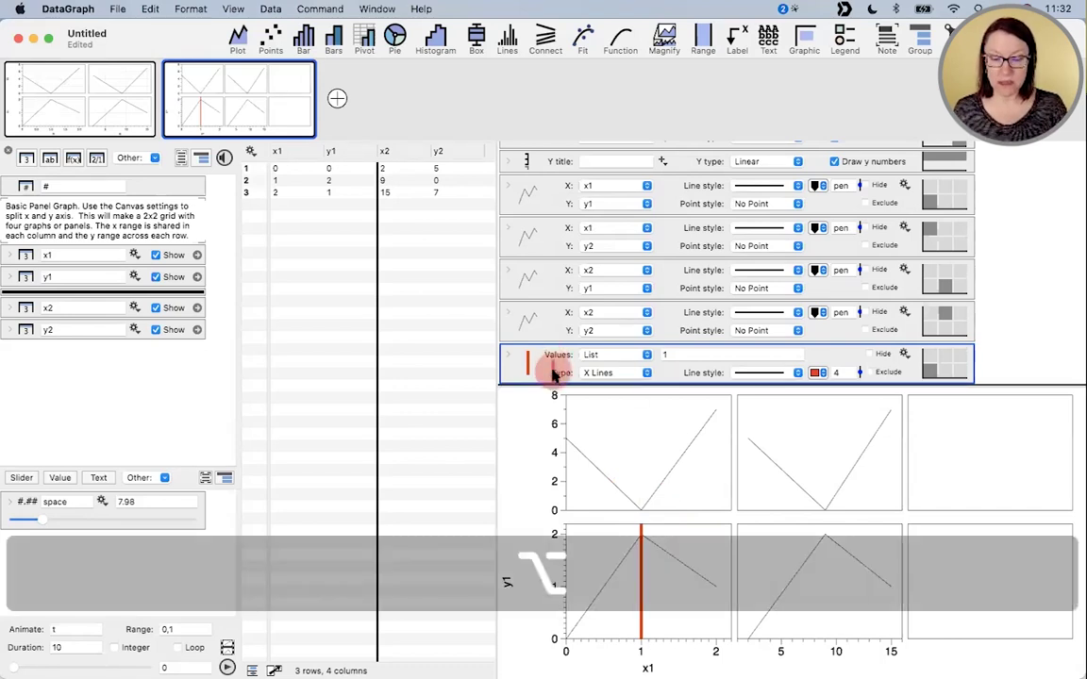
drag(554, 372, 727, 364)
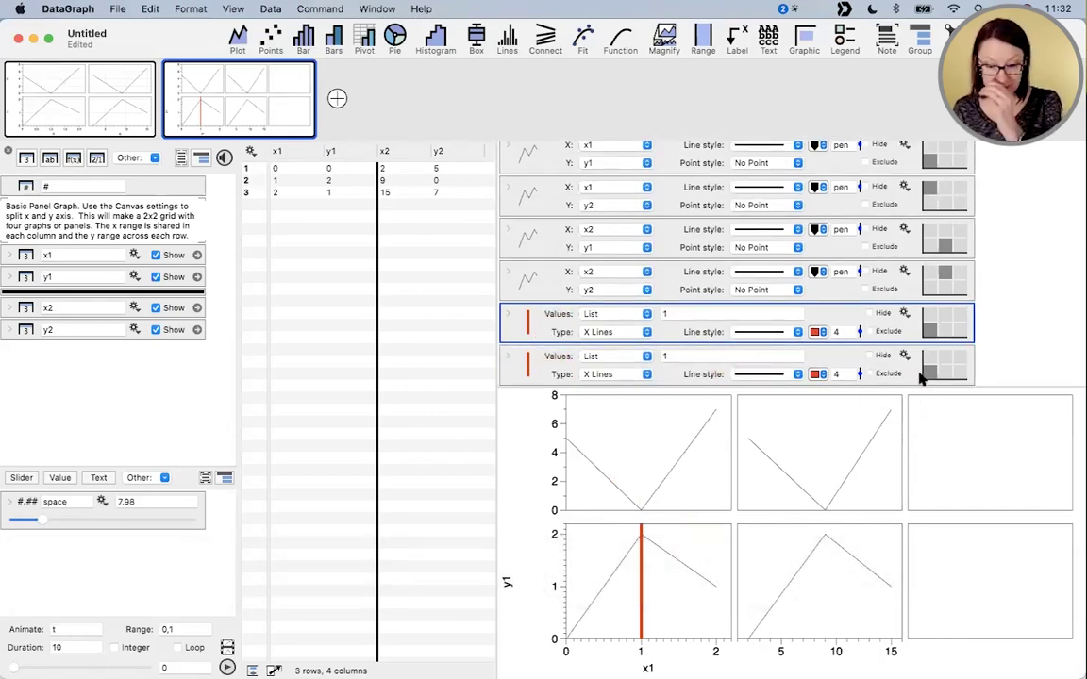
click(929, 360)
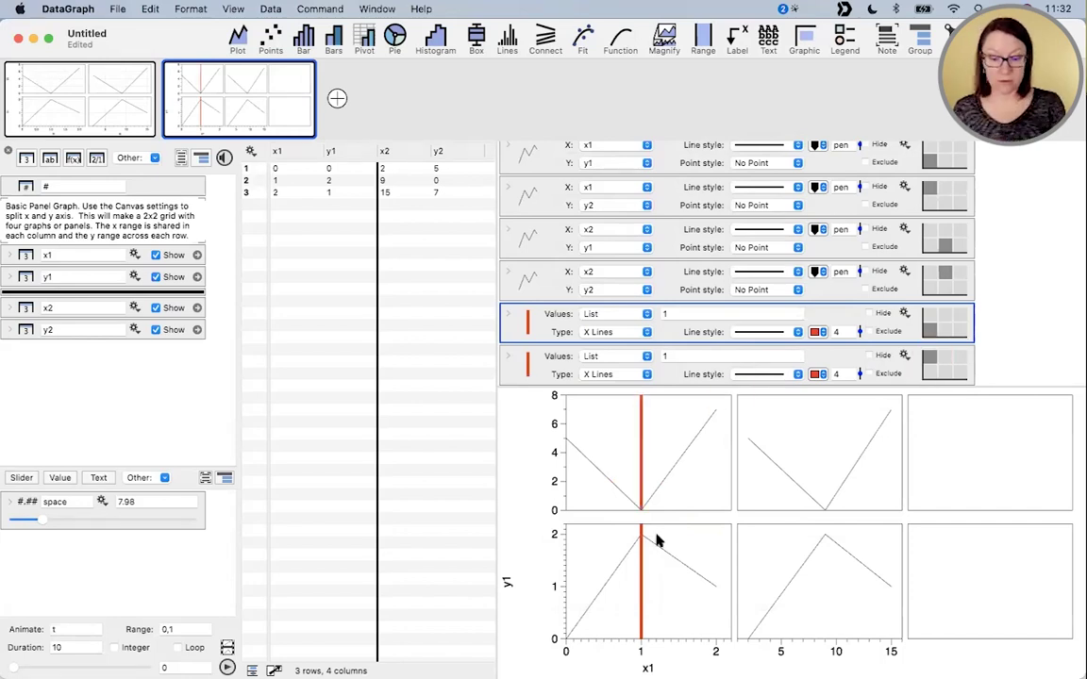
click(1028, 332)
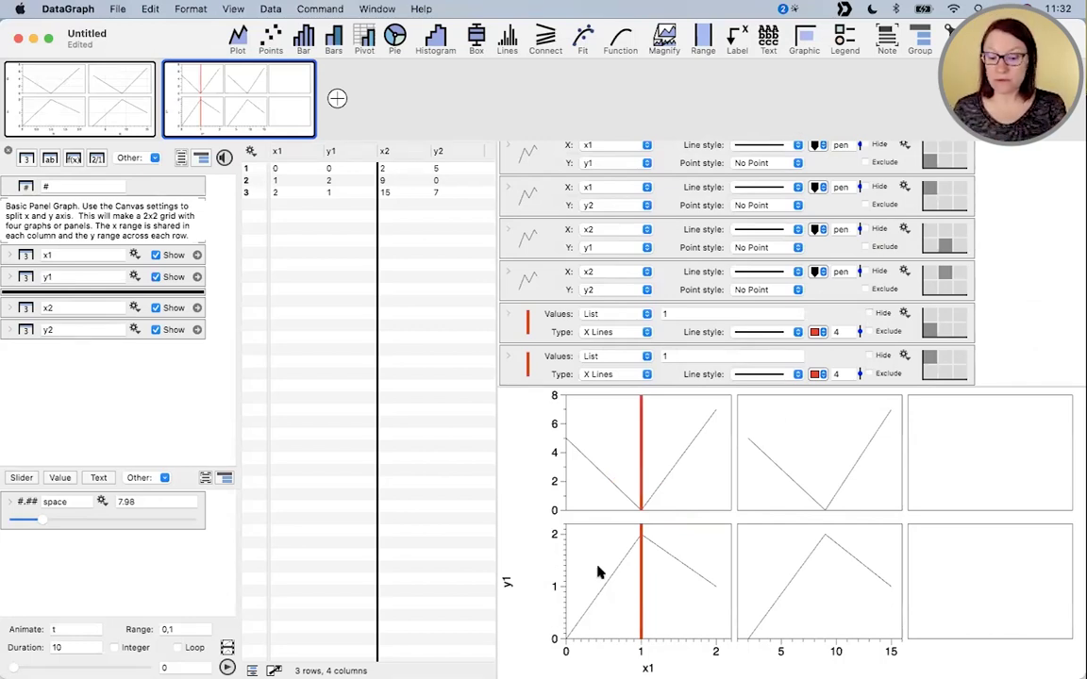
- Add a value variable named line
click(678, 313)
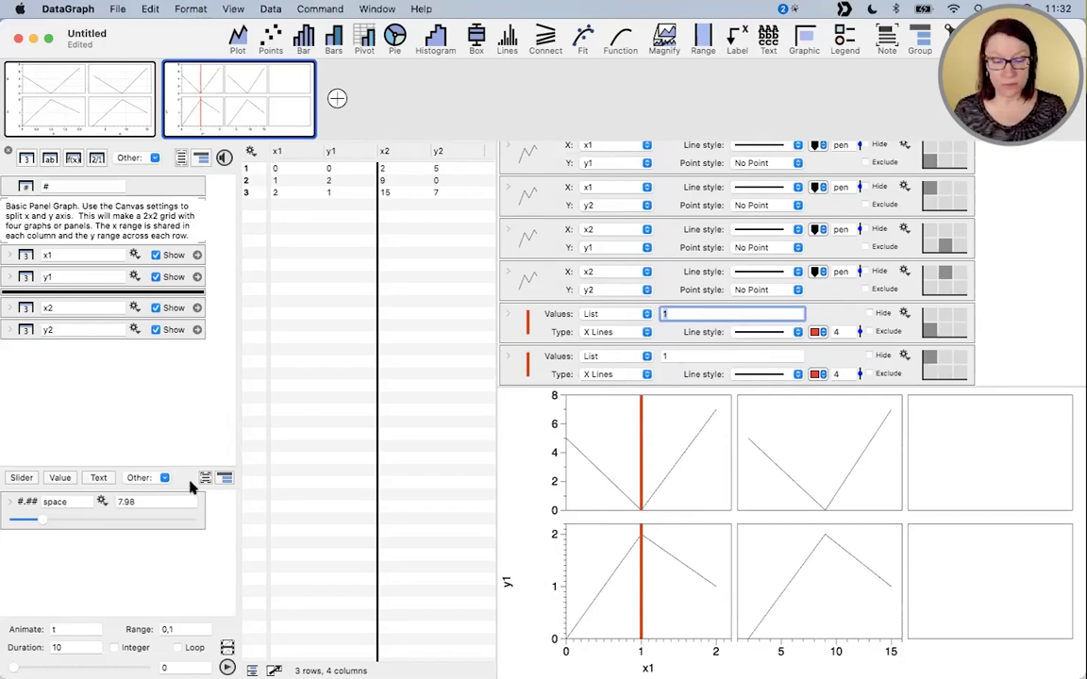
click(59, 478)
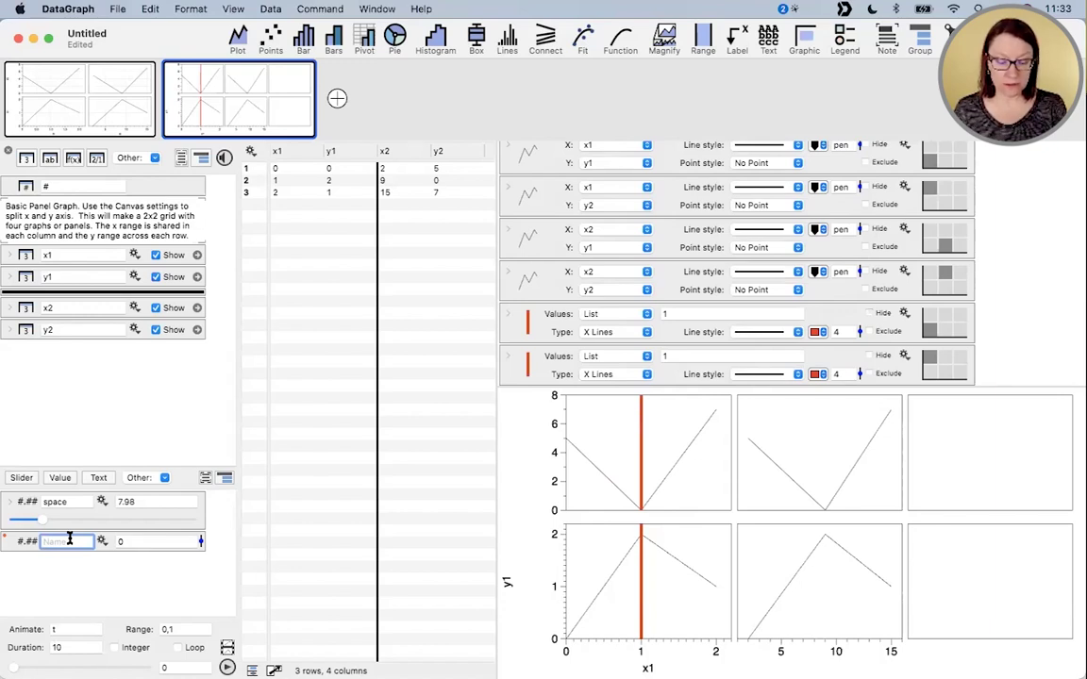
text(line)
key(Return)
- Replace the value lists of both Lines commands with the variable line
key(super+c)
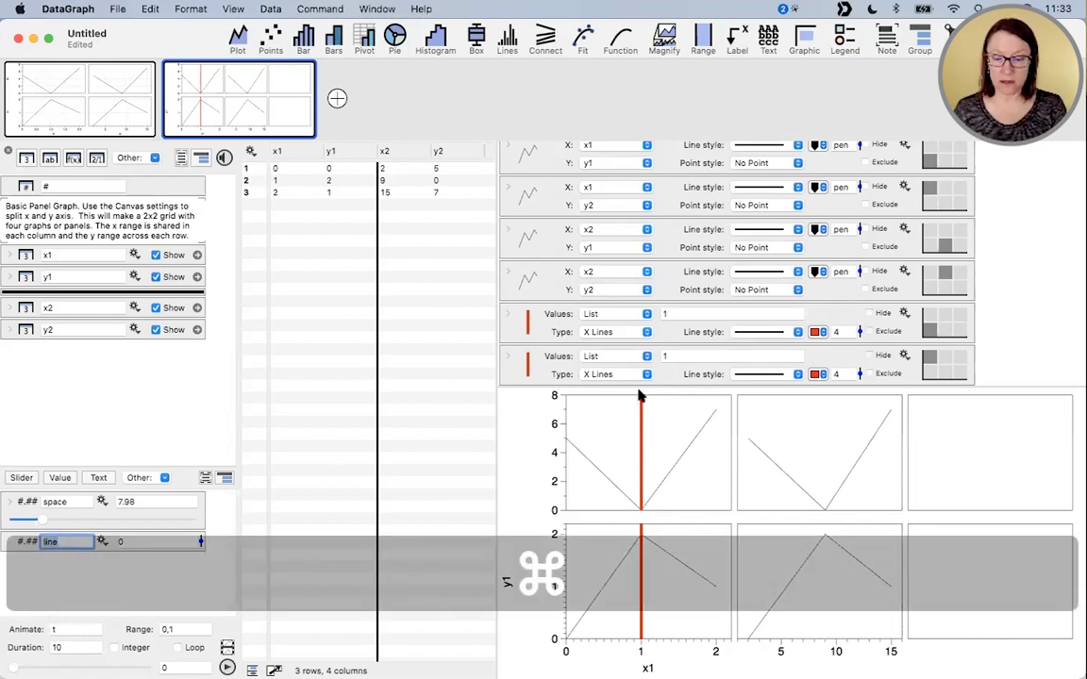
drag(675, 323, 650, 315)
key(super+v)
drag(698, 359, 615, 355)
key(super+v)
key(Return)
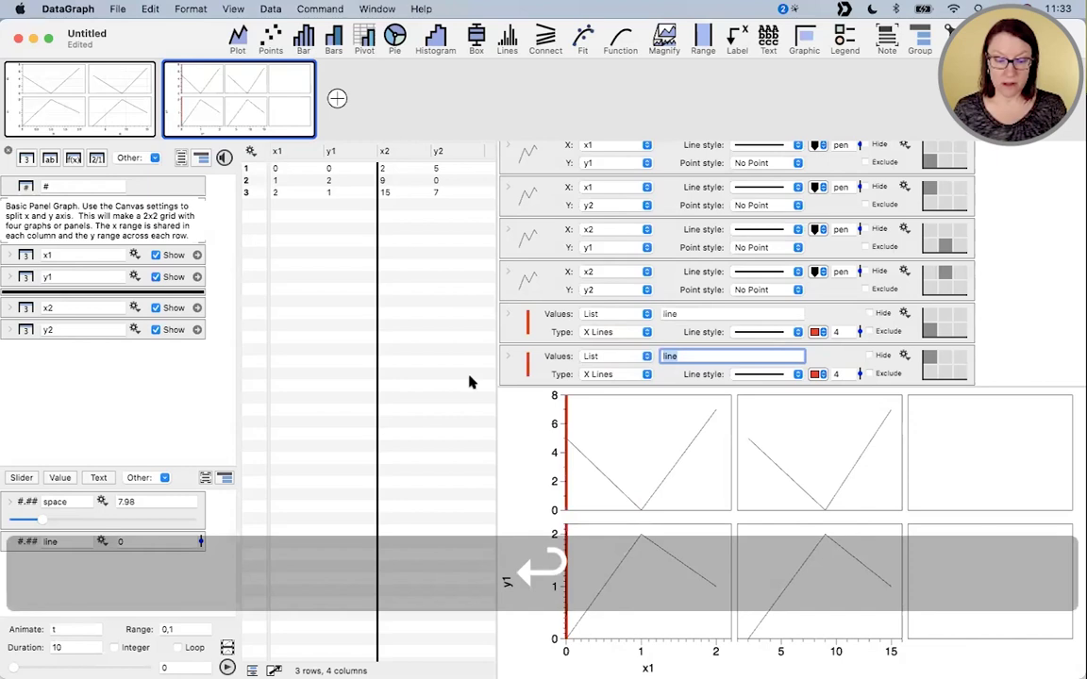
- Raise the variable line to about 0.7 and switch the values of both Lines commands to column x1
drag(199, 541, 187, 521)
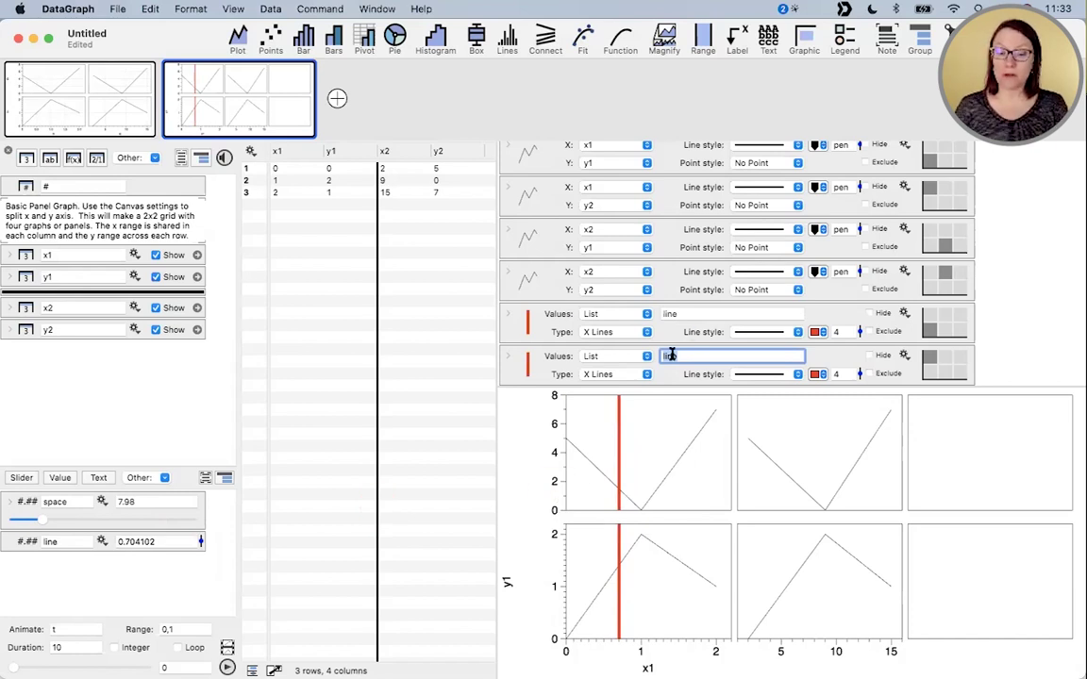
click(609, 314)
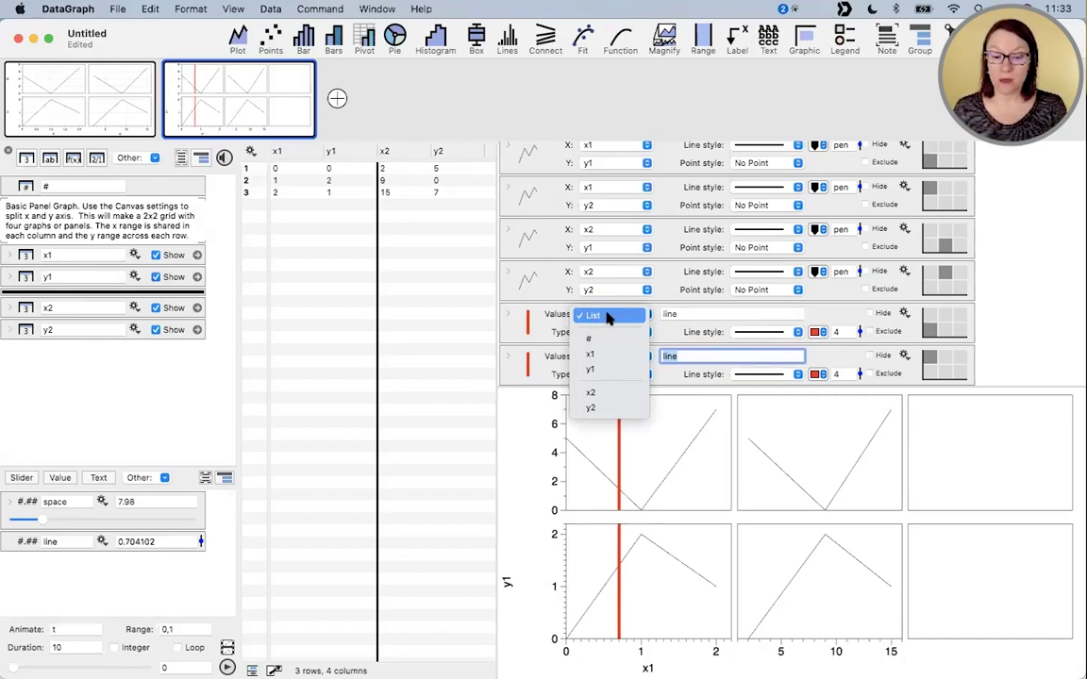
click(599, 356)
click(615, 356)
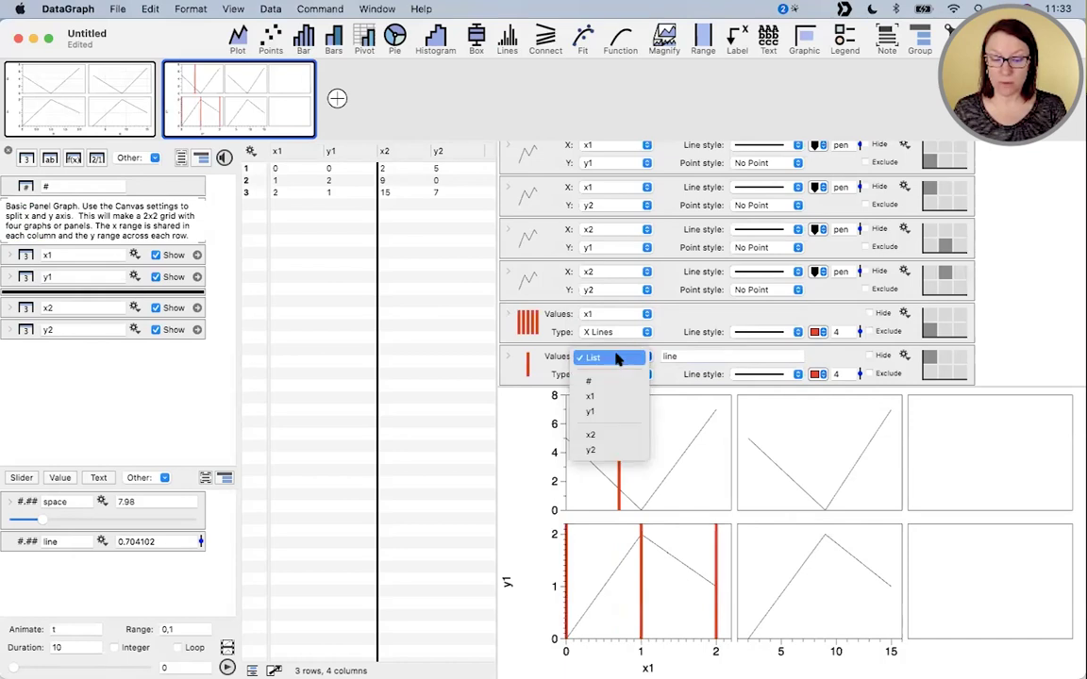
click(614, 404)
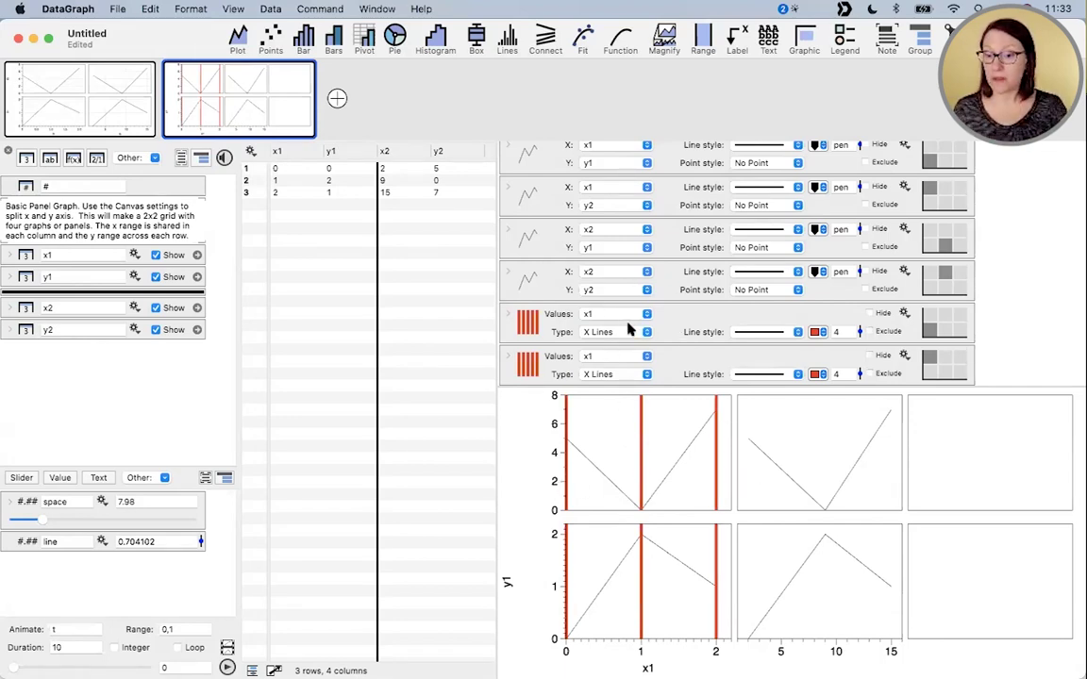
click(1041, 317)
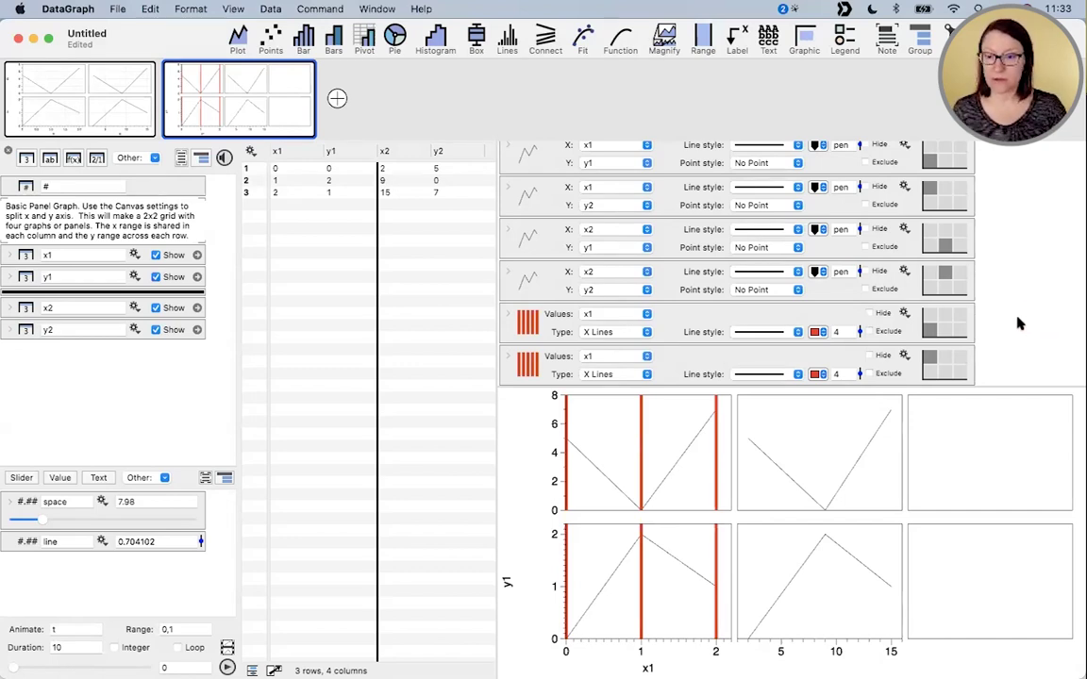
- Delete both Lines commands and split the Y axis once more to add a third row of panels
scroll(1019, 324, up, 2)
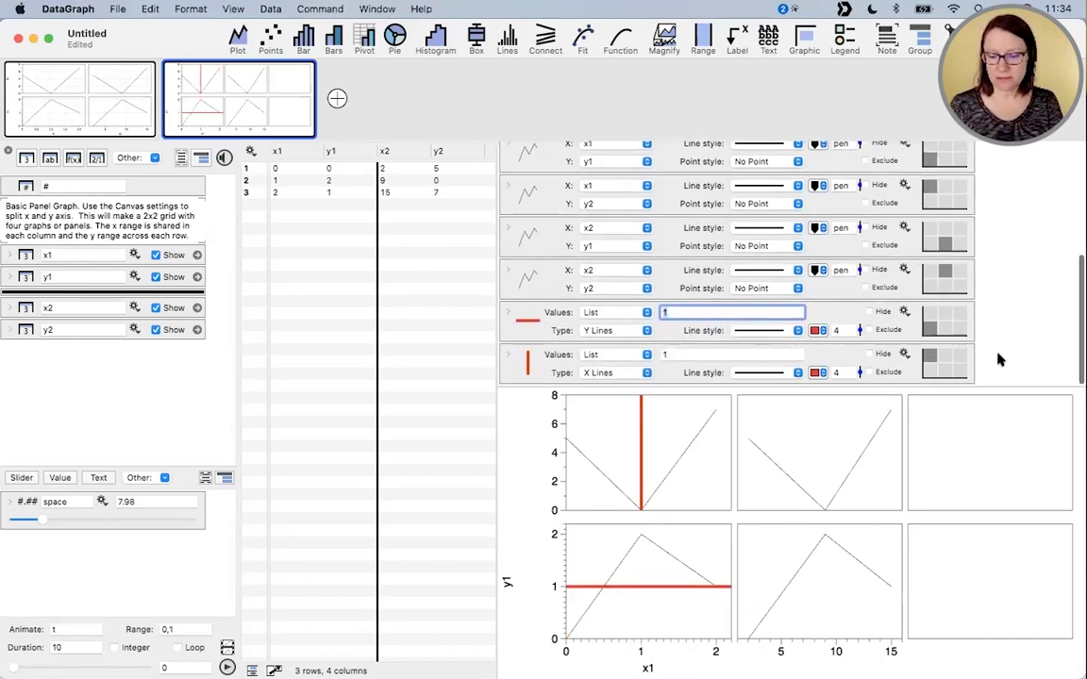
shift+click(909, 315)
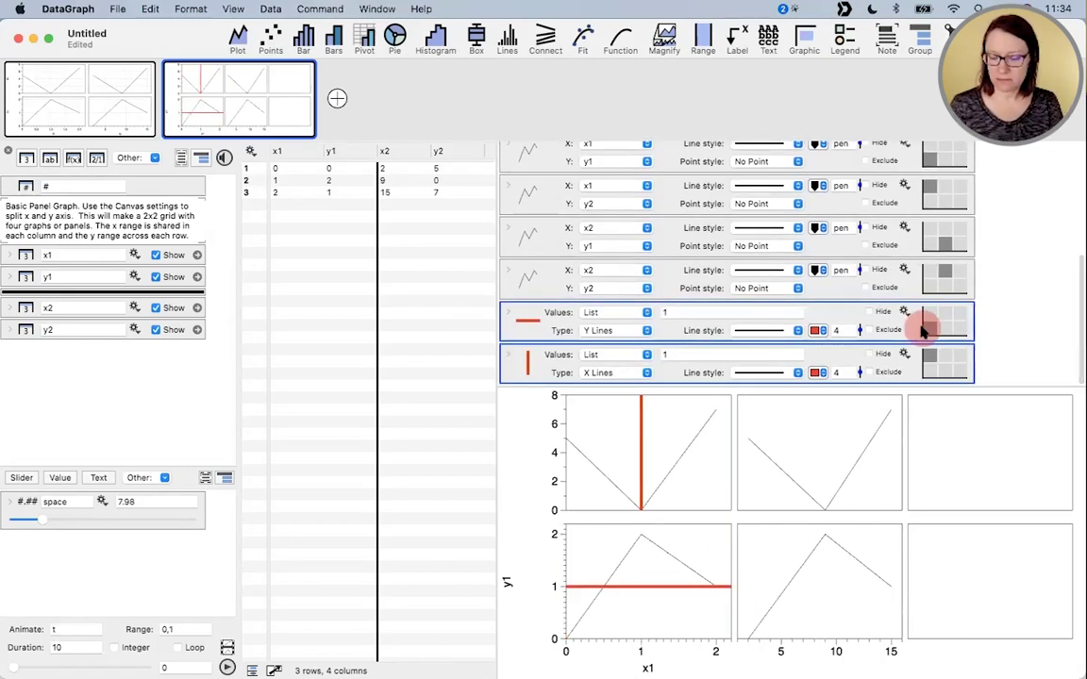
key(BackSpace)
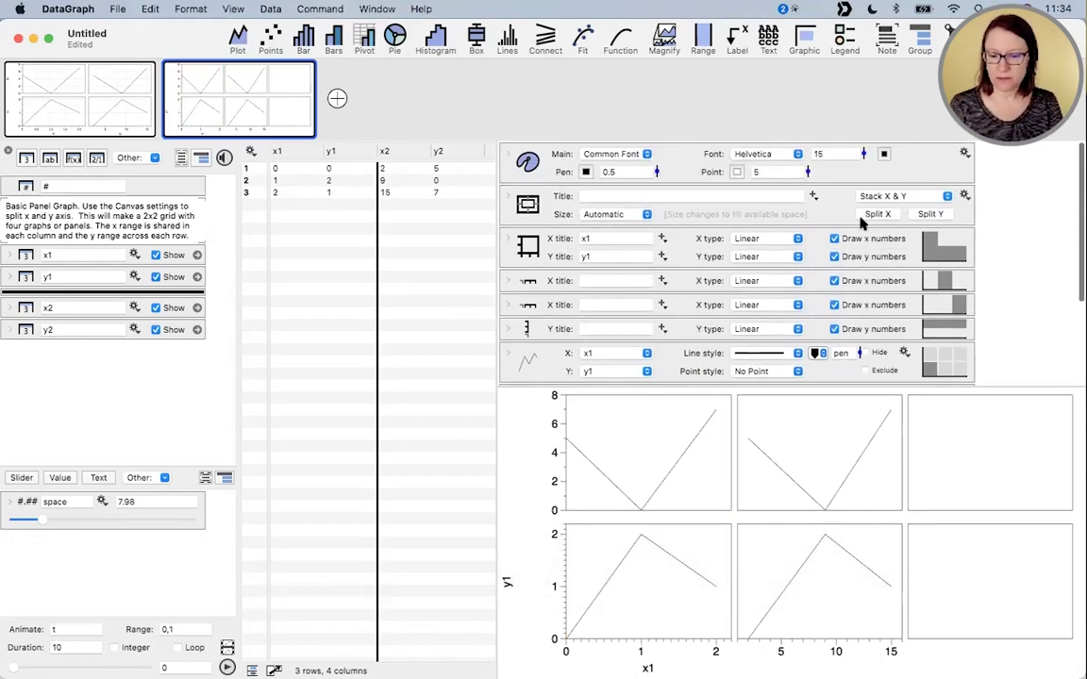
click(928, 215)
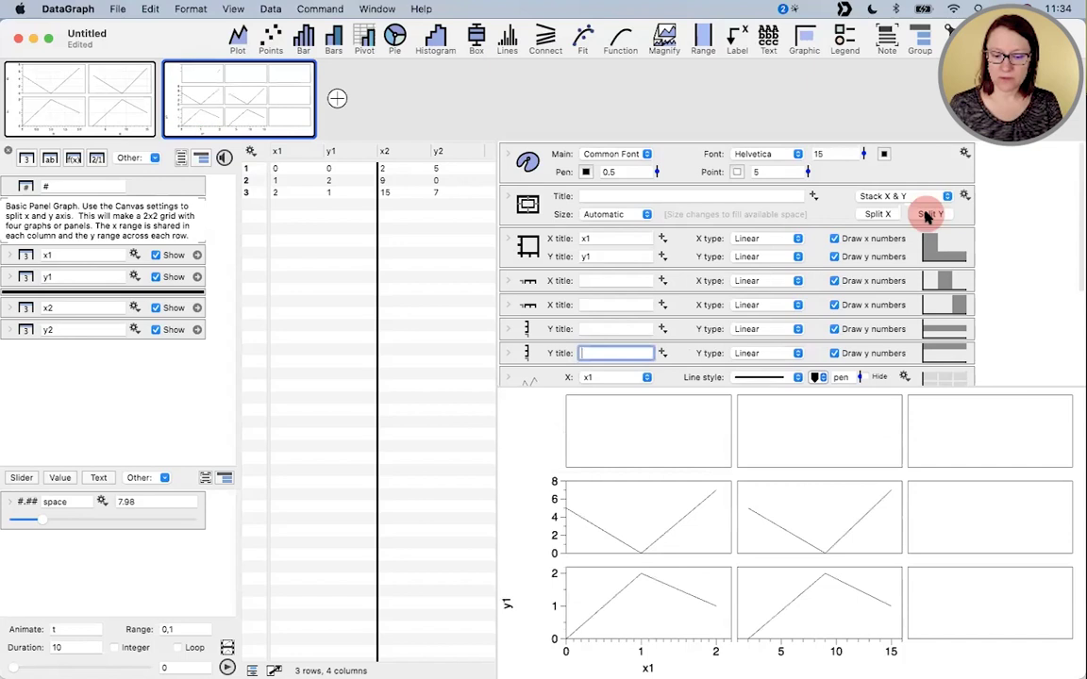
- Reorder the plot commands so the x1–y2 plot sits below the x2–y1 plot, directly above the x2–y2 plot
scroll(717, 274, down, 1)
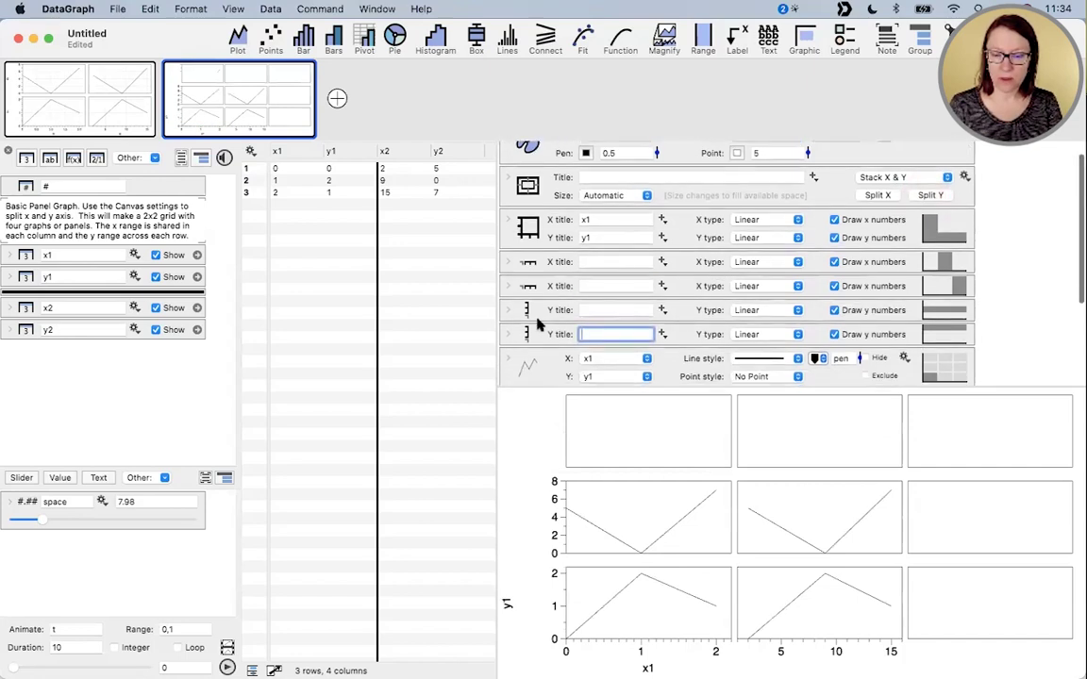
scroll(816, 347, down, 5)
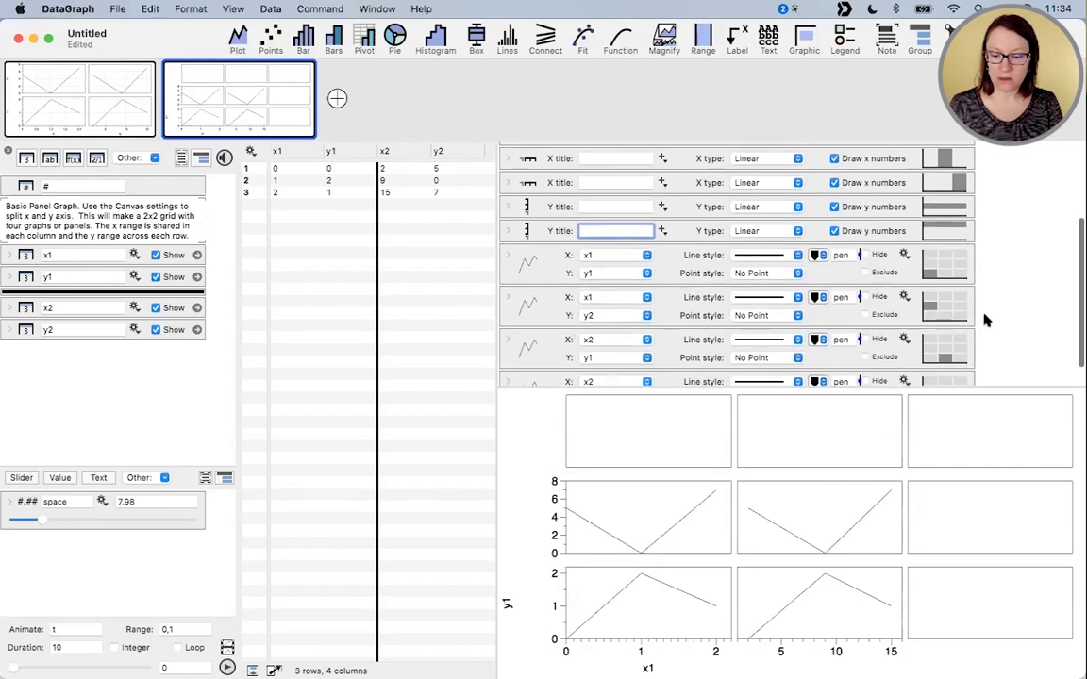
scroll(984, 321, down, 2)
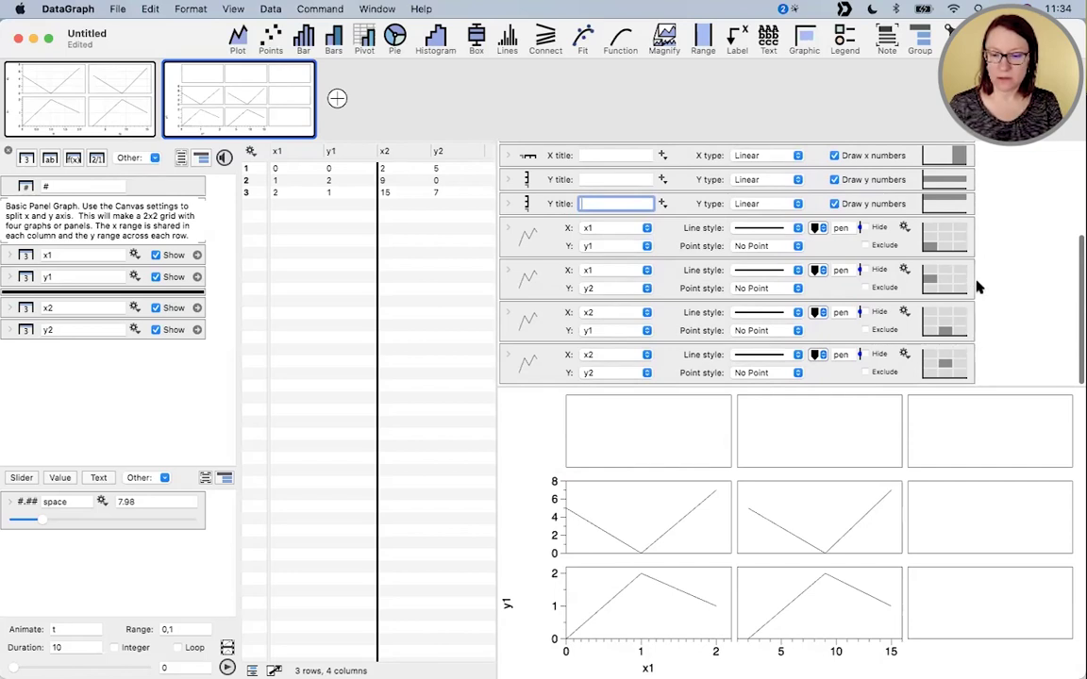
click(535, 278)
drag(535, 279, 903, 358)
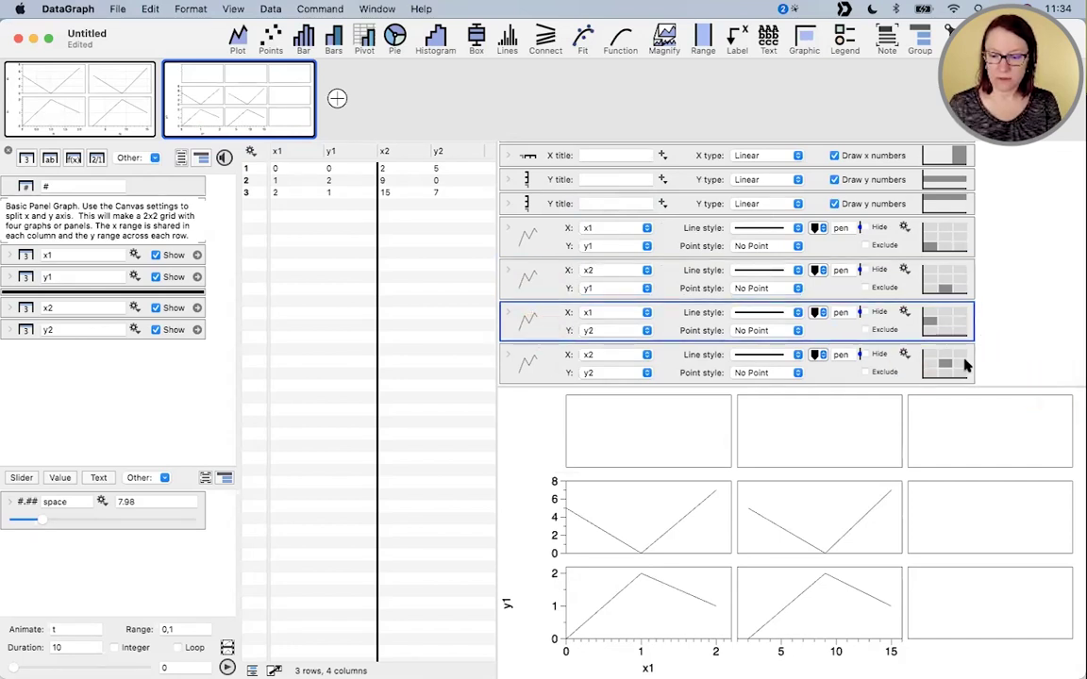
- Group the x1–y2 and x2–y2 plot commands and name the group Top
shift+click(901, 366)
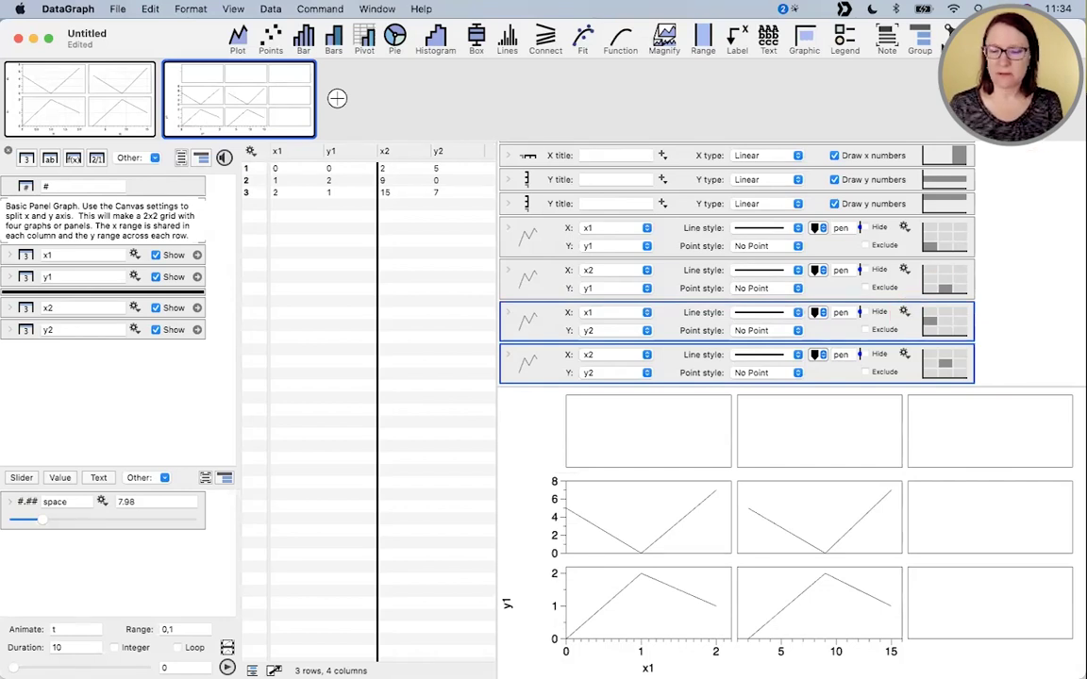
click(922, 40)
click(766, 268)
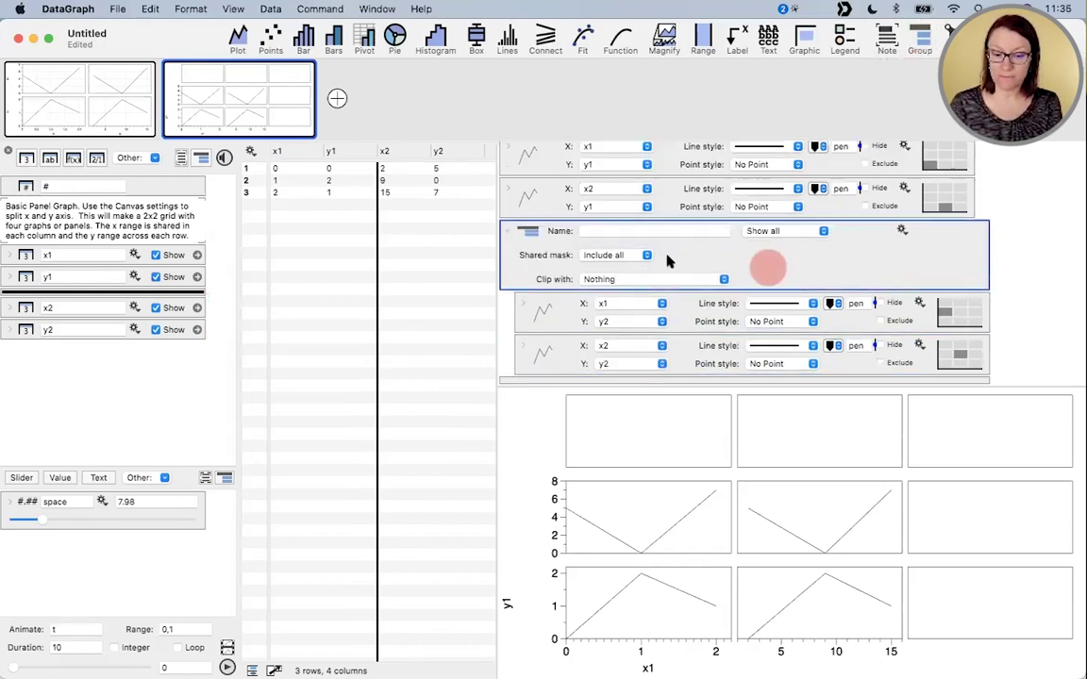
click(635, 231)
text(Top)
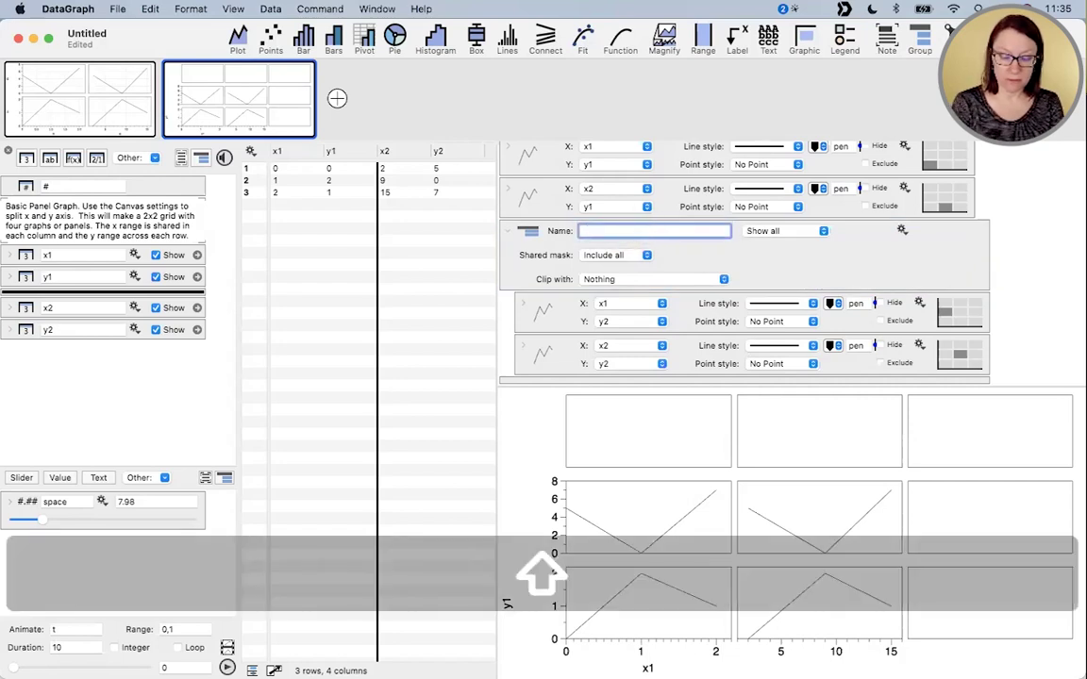
click(899, 256)
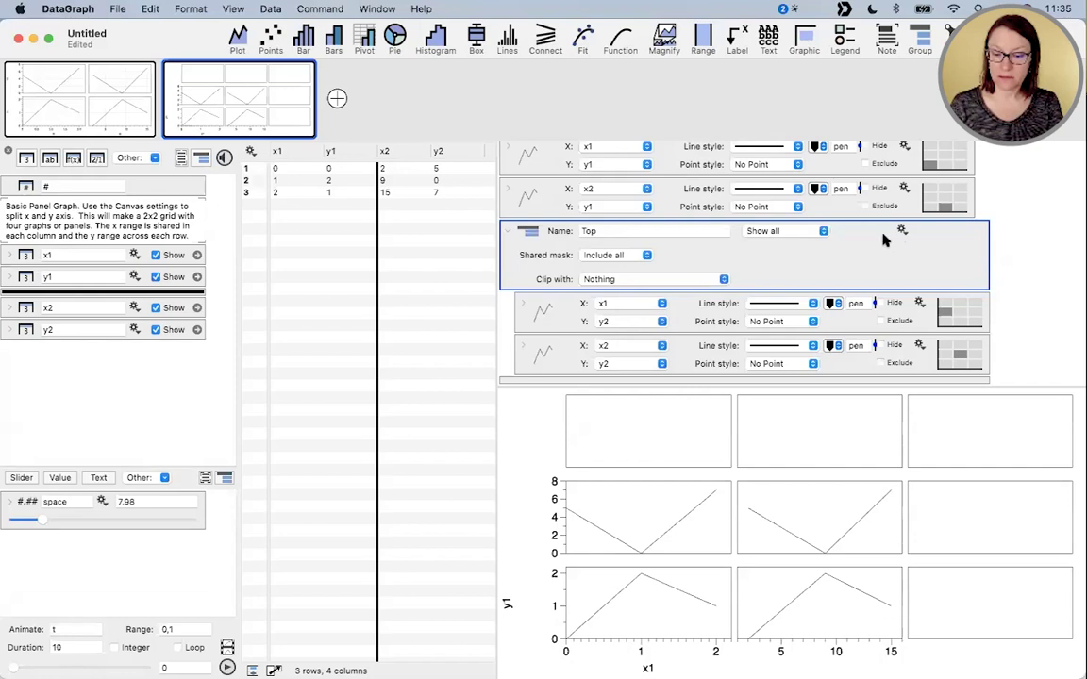
- Move all commands in the Top group to Y Axis 3
click(902, 231)
mouse_move(962, 309)
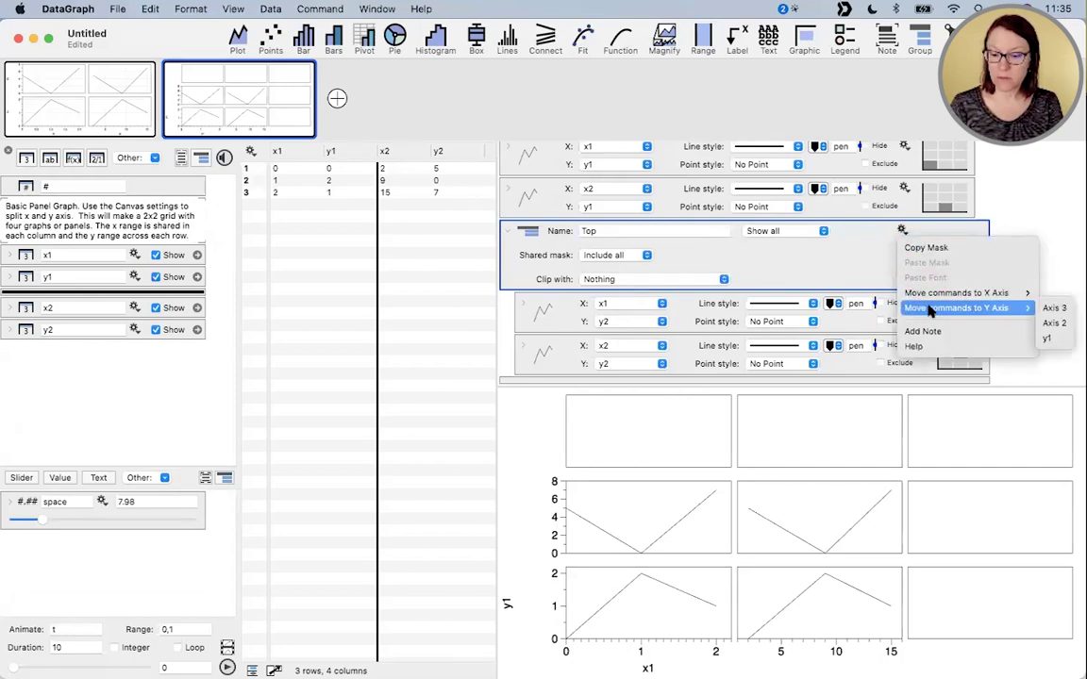
click(1055, 309)
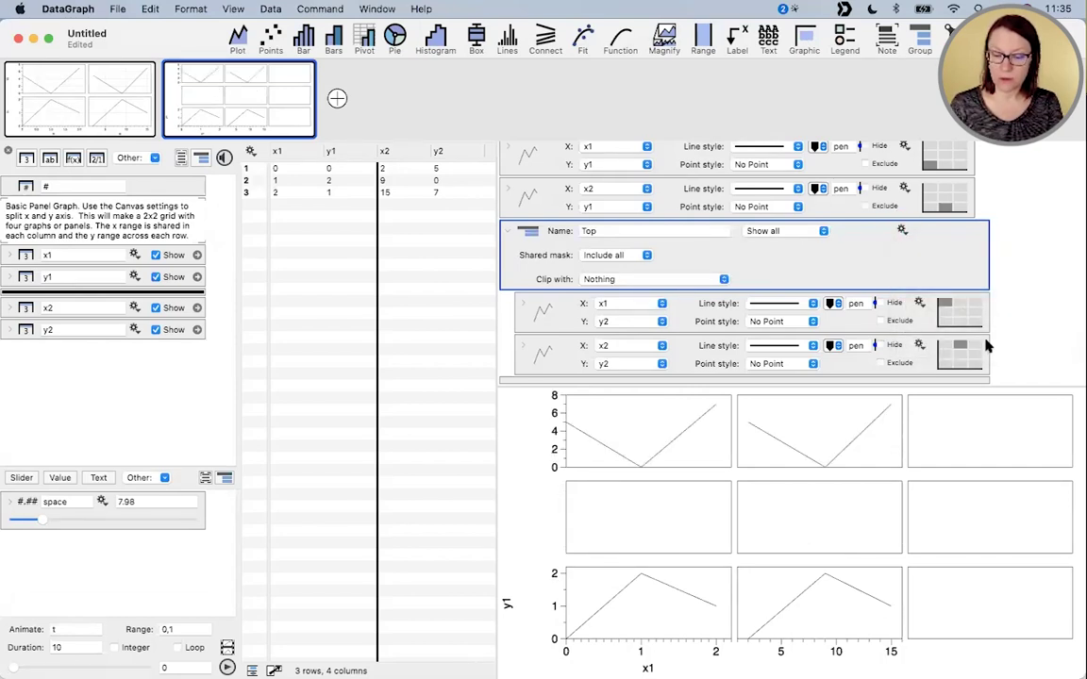
click(901, 232)
mouse_move(926, 315)
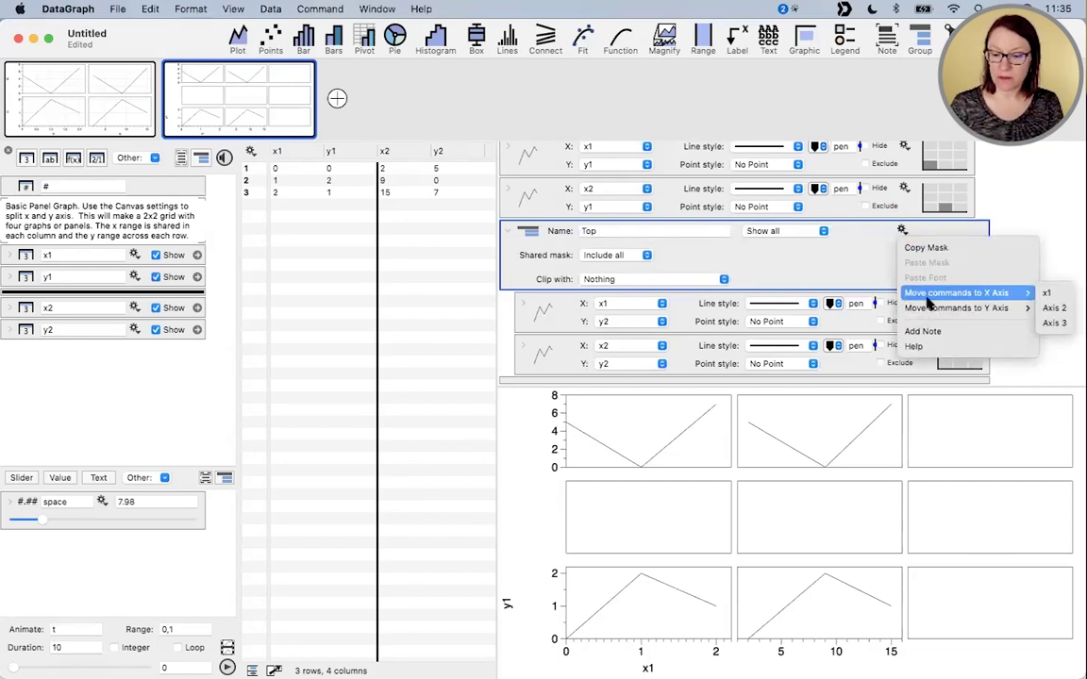
mouse_move(962, 309)
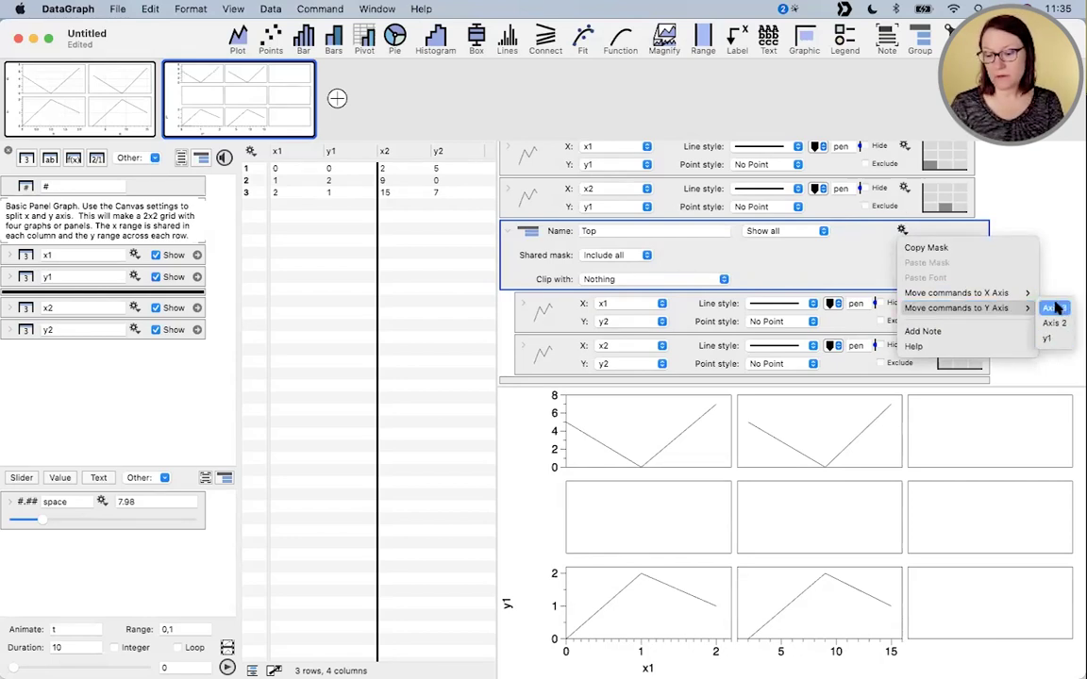
click(1055, 309)
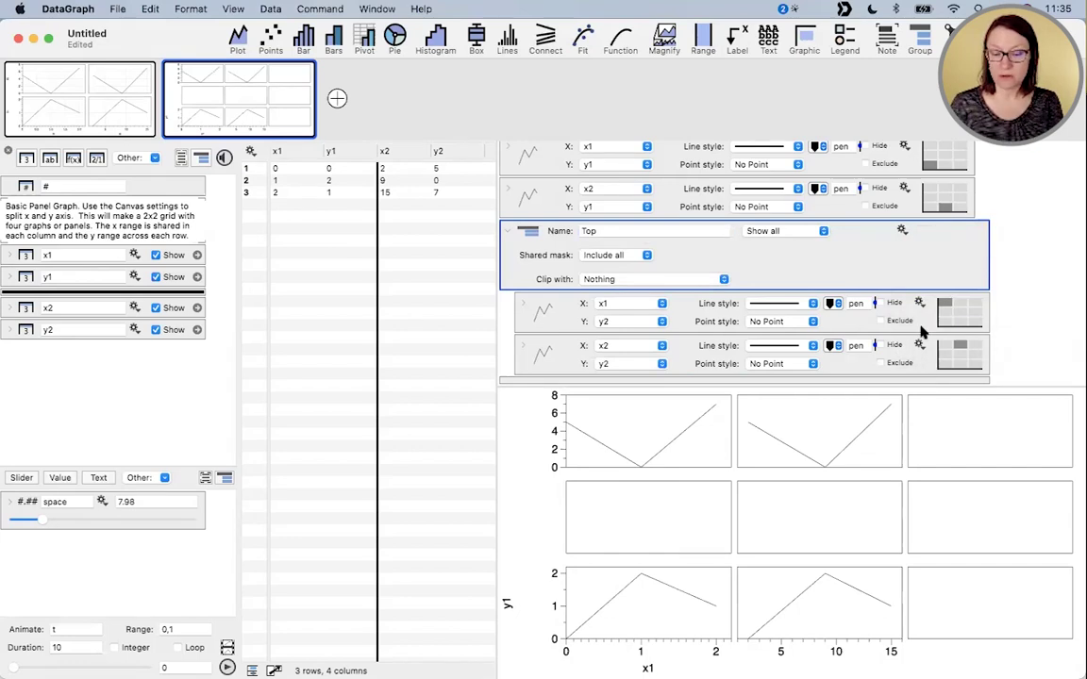
click(502, 229)
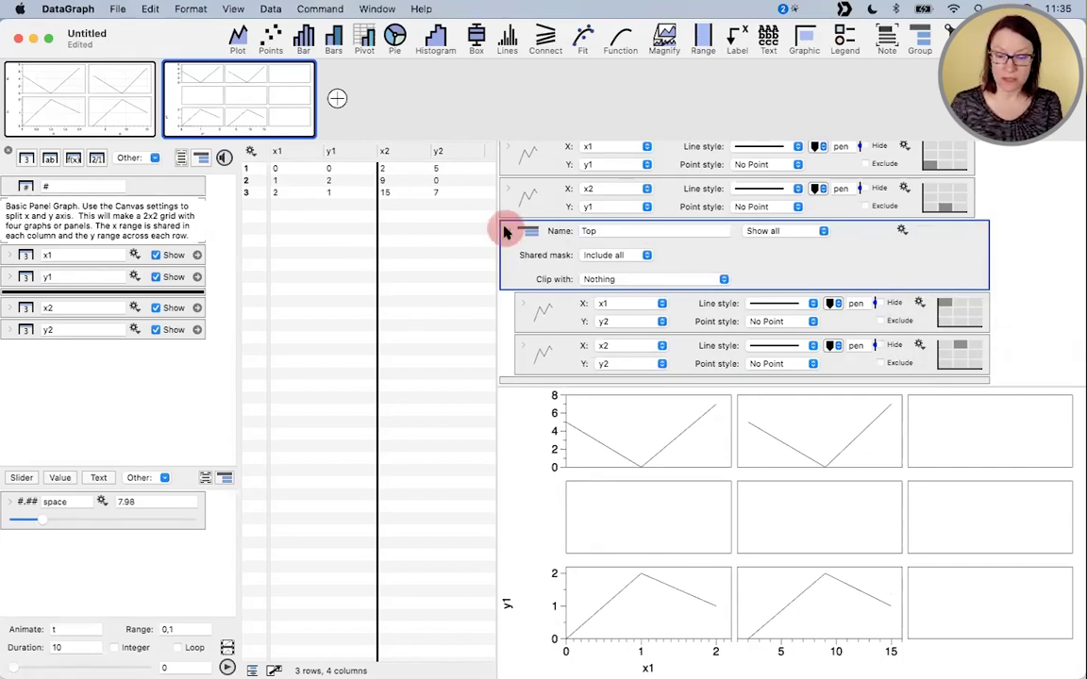
- Turn off the y numbers for the middle row's Y axis and select that axis command
scroll(683, 305, up, 2)
scroll(684, 305, up, 2)
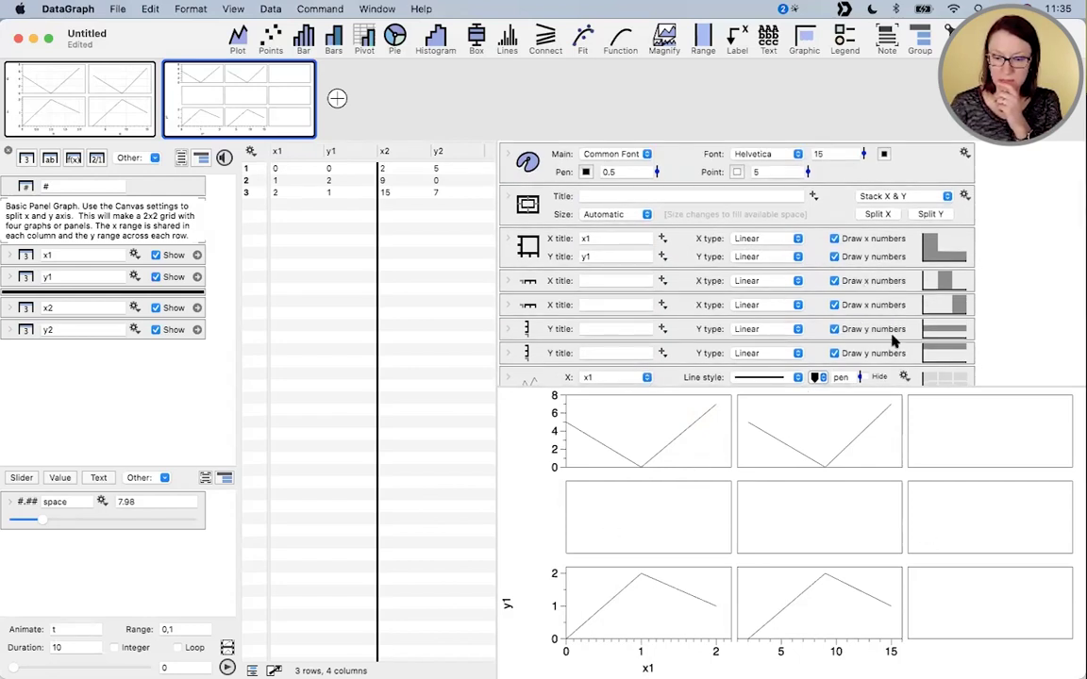
click(835, 329)
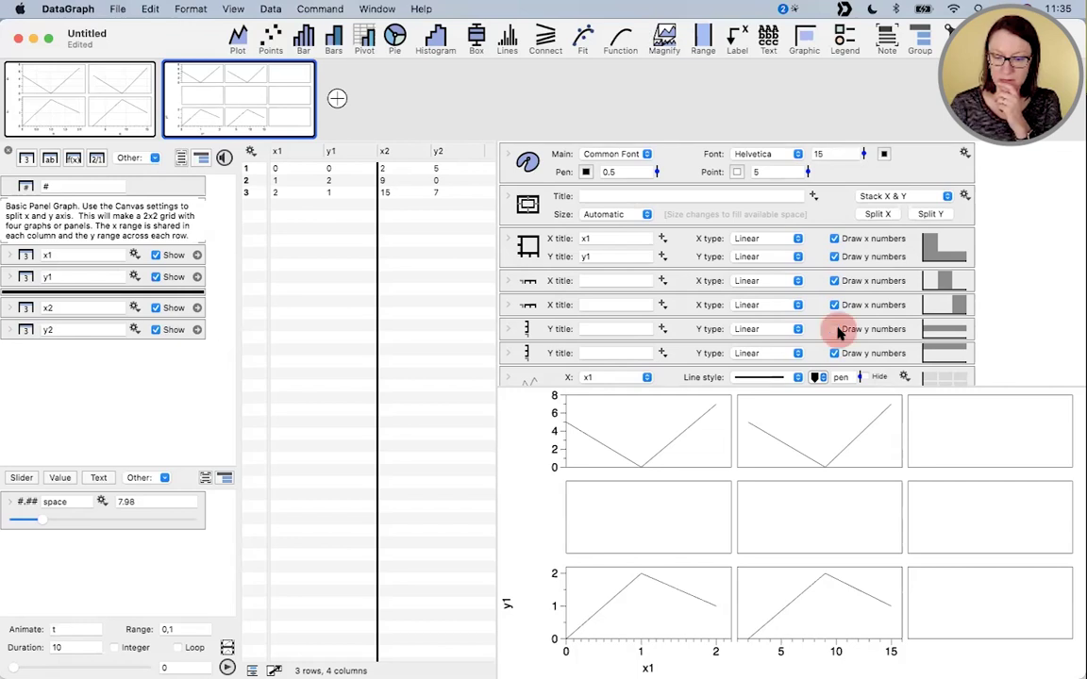
click(526, 329)
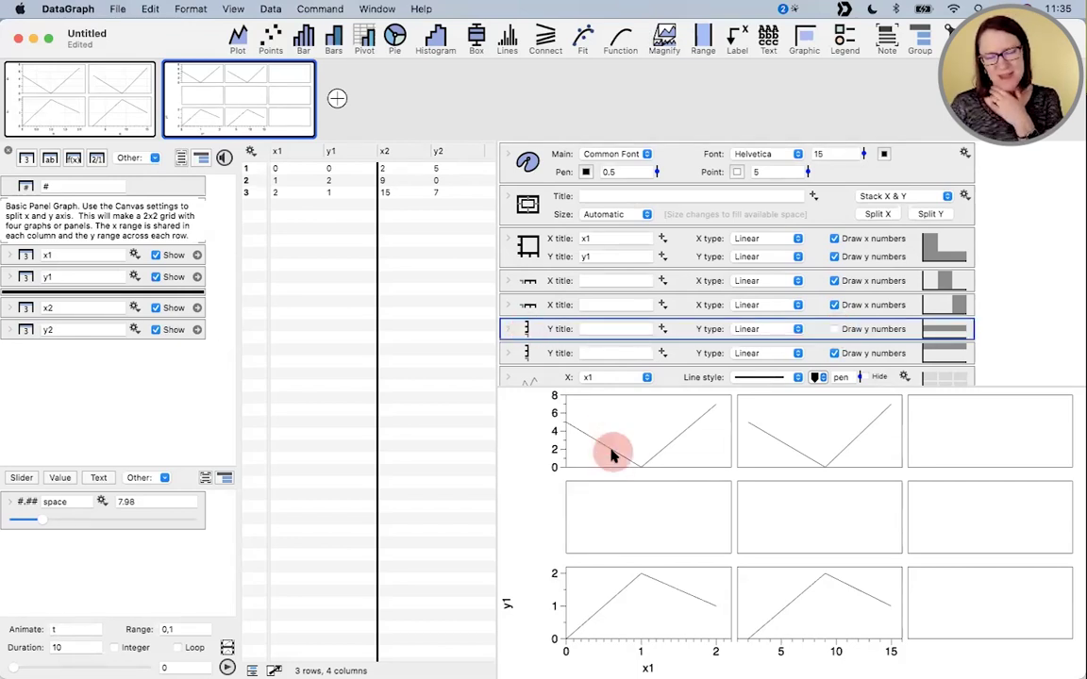
- Change the panel graph's box style to one outer frame instead of a box around each panel
right_click(851, 521)
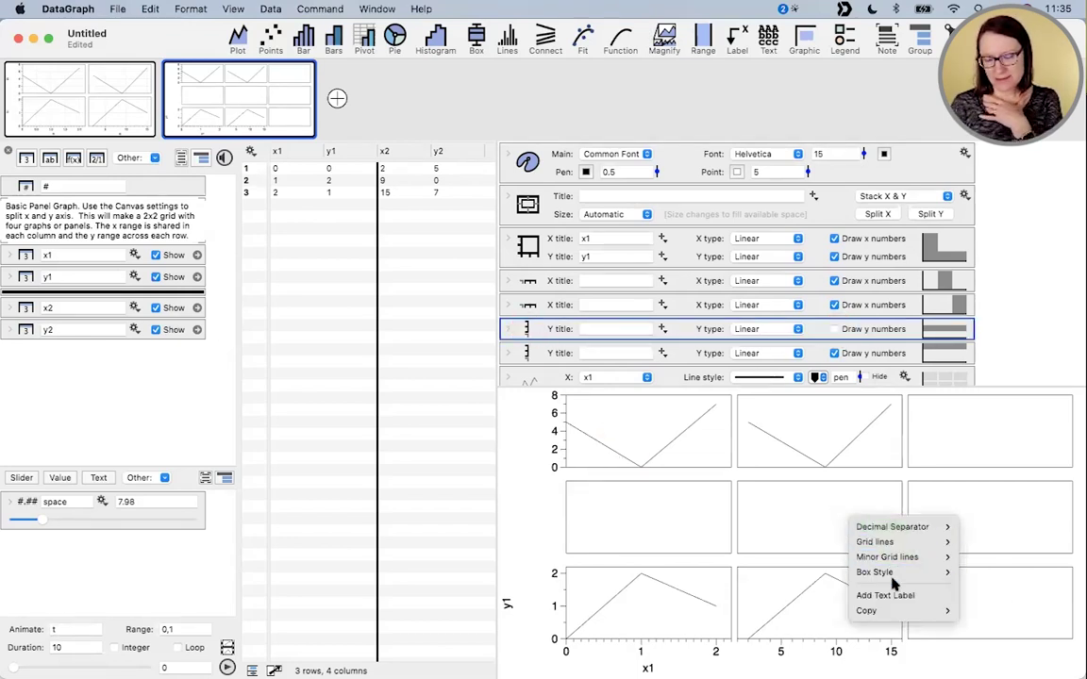
mouse_move(943, 572)
click(981, 573)
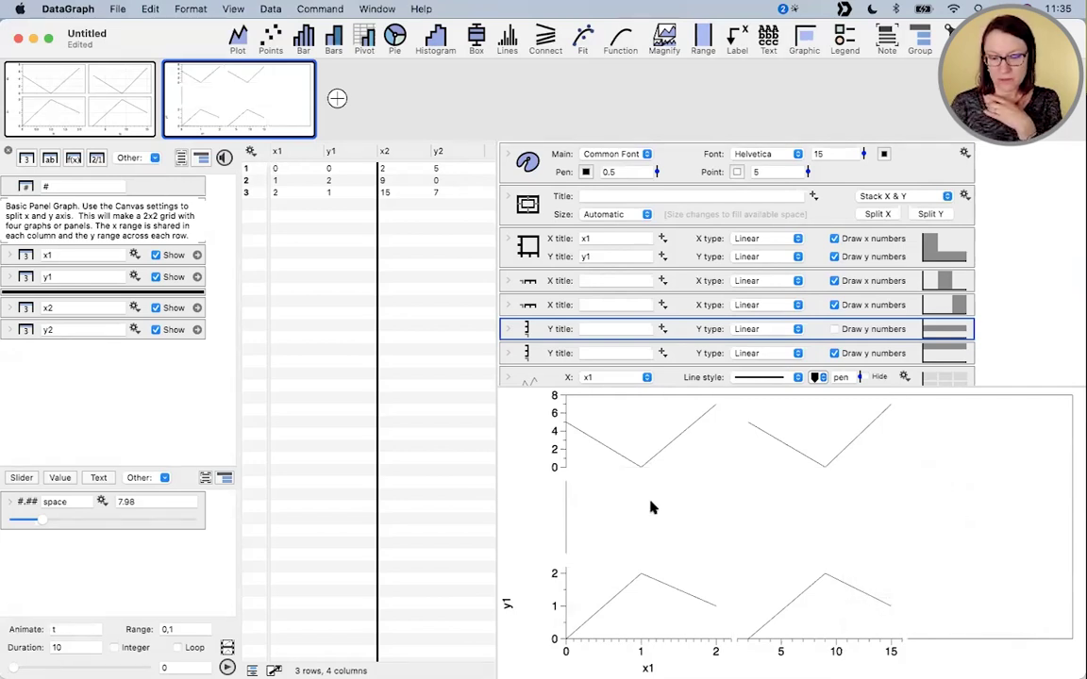
click(661, 449)
- Add a Lines command for the first panel of the middle row and set its type to Y Lines
drag(670, 385, 642, 523)
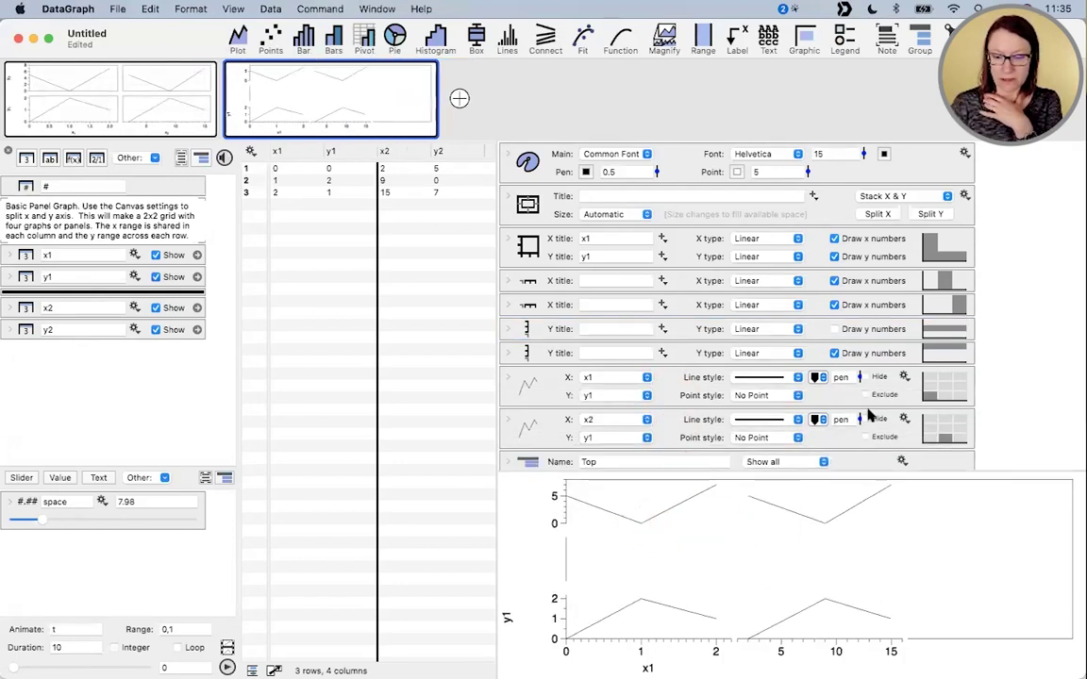
scroll(866, 383, down, 1)
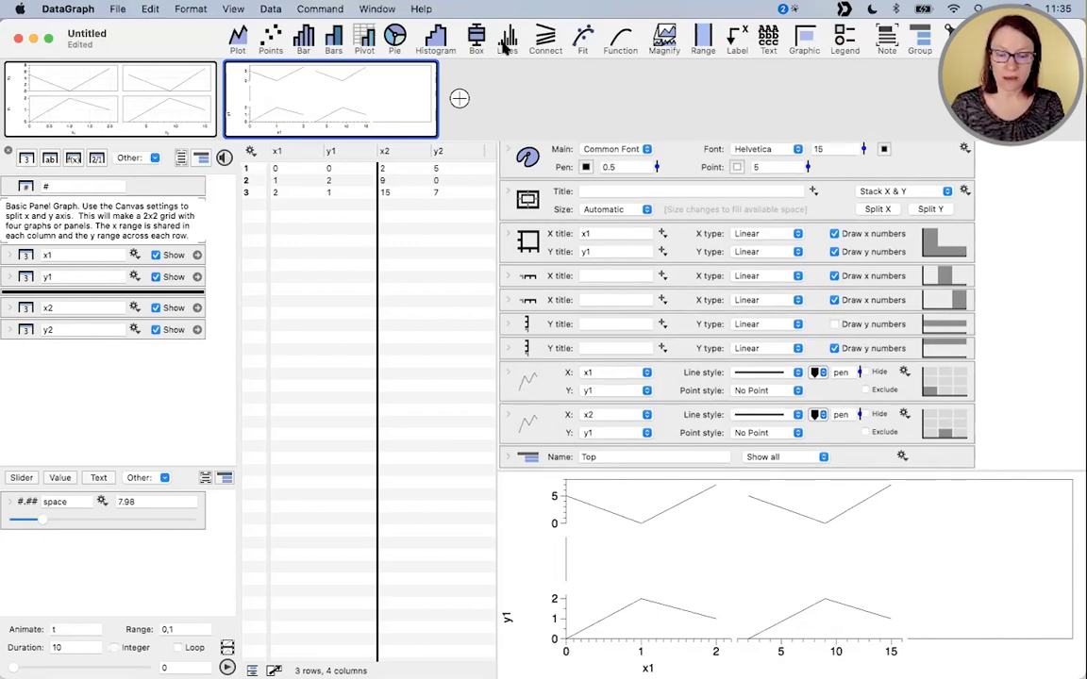
drag(507, 47, 650, 358)
scroll(812, 428, down, 2)
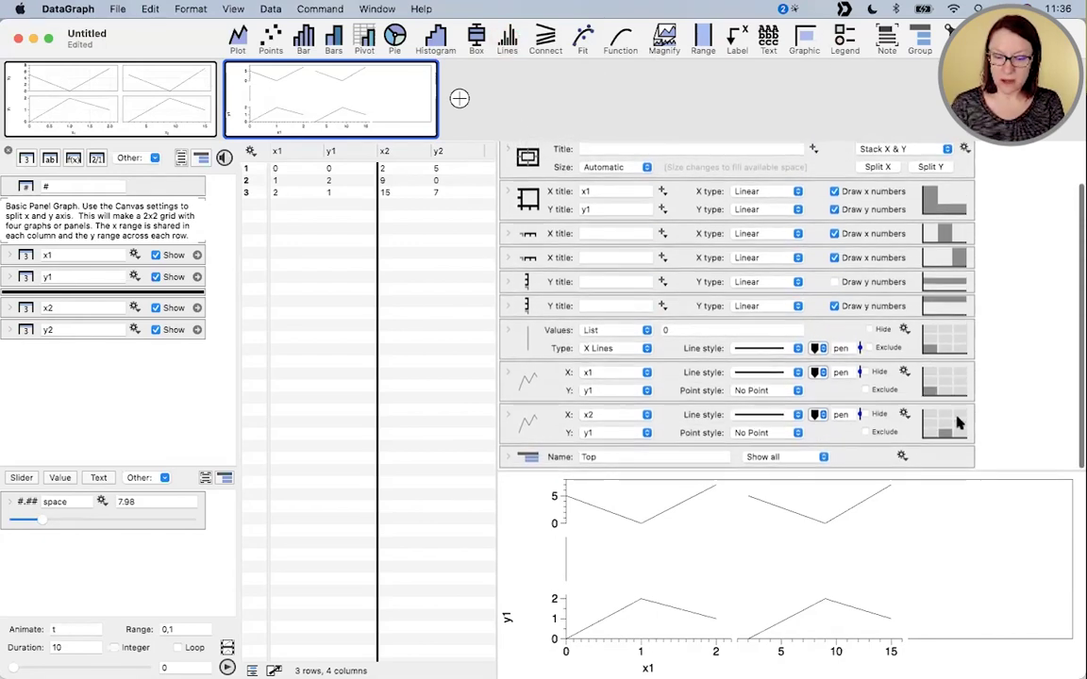
click(622, 349)
click(619, 364)
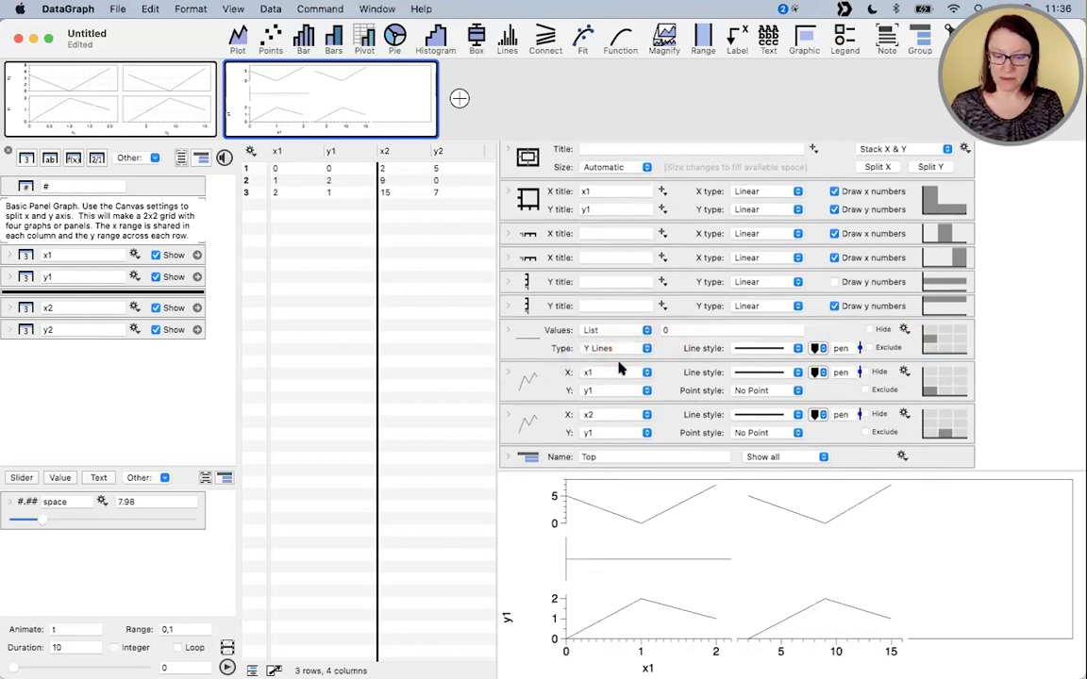
- Set the horizontal line's extent to All axes and place its Lines command below the Top group
click(507, 330)
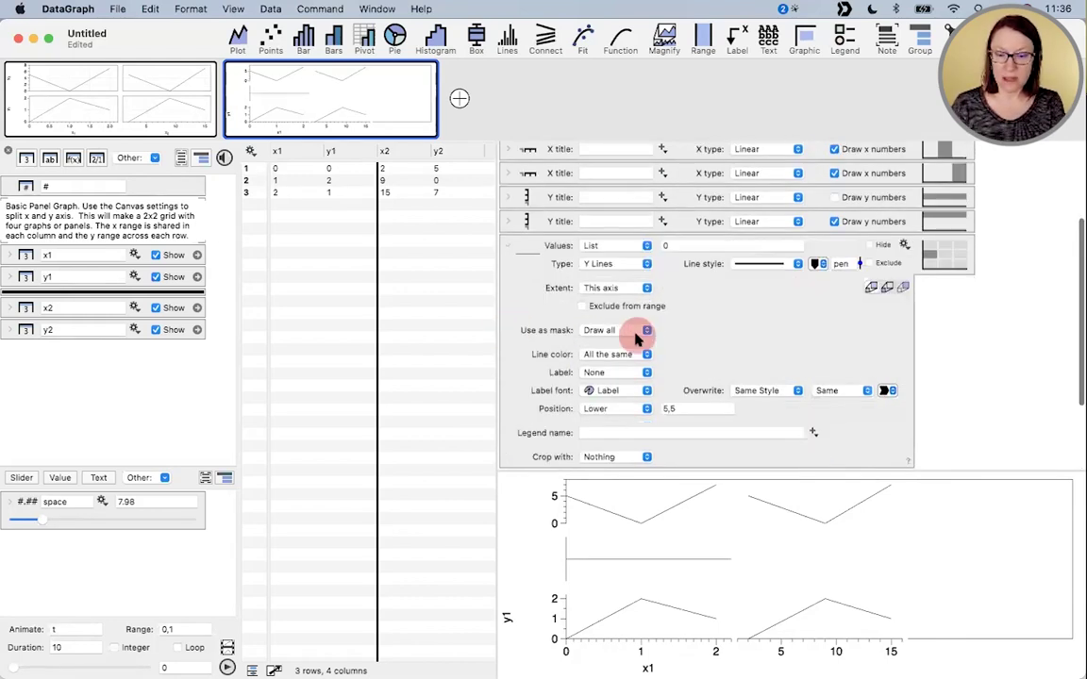
click(620, 287)
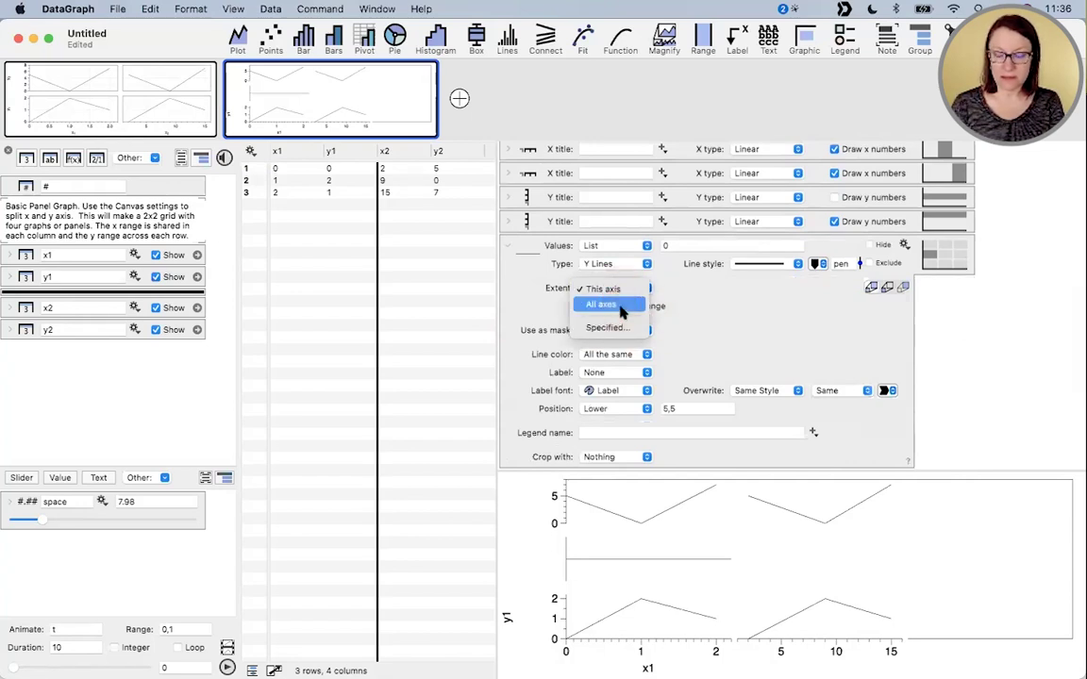
click(618, 305)
click(508, 247)
drag(542, 468, 538, 462)
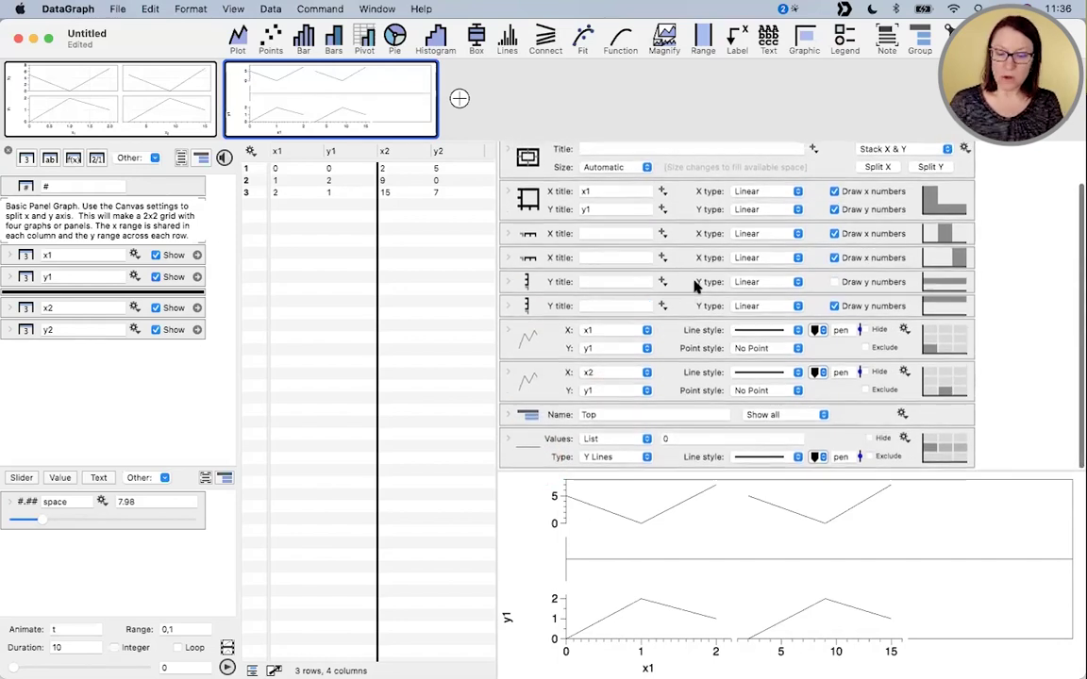
- Examine the panel graph, its command list and the y-axis settings of the top row
drag(684, 472, 704, 267)
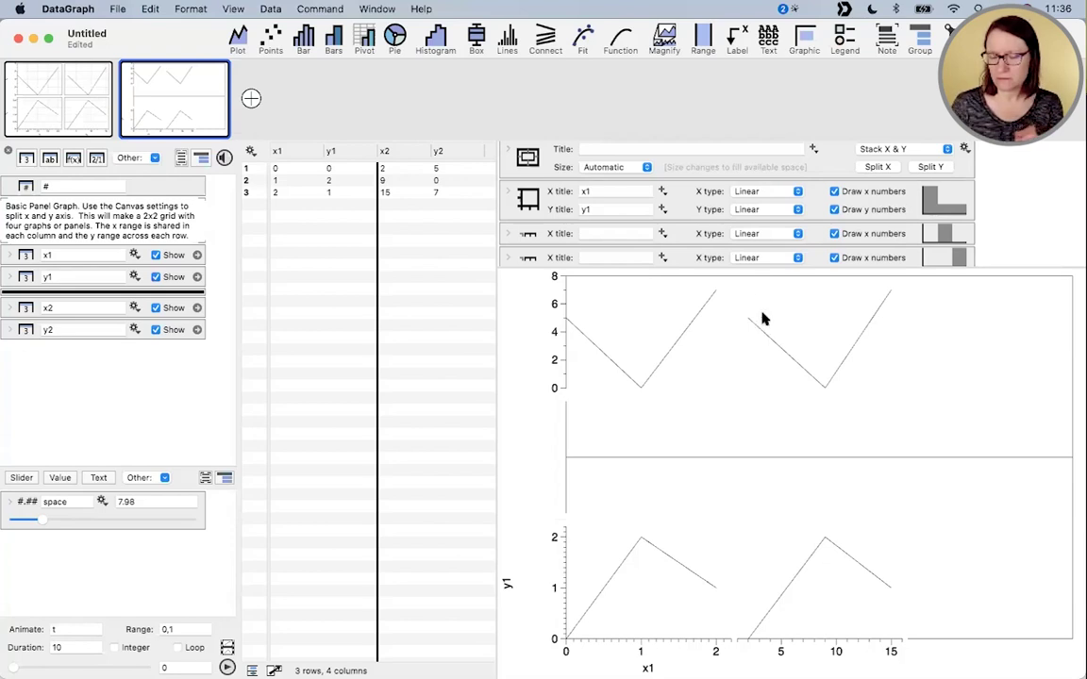
drag(748, 269, 764, 344)
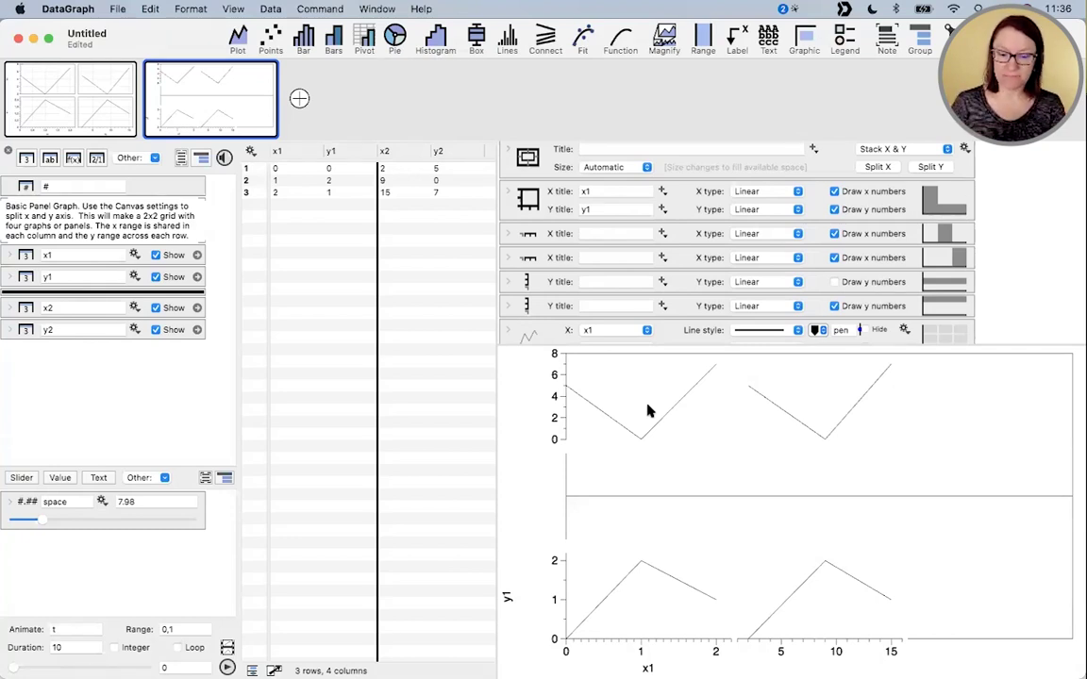
scroll(561, 291, down, 3)
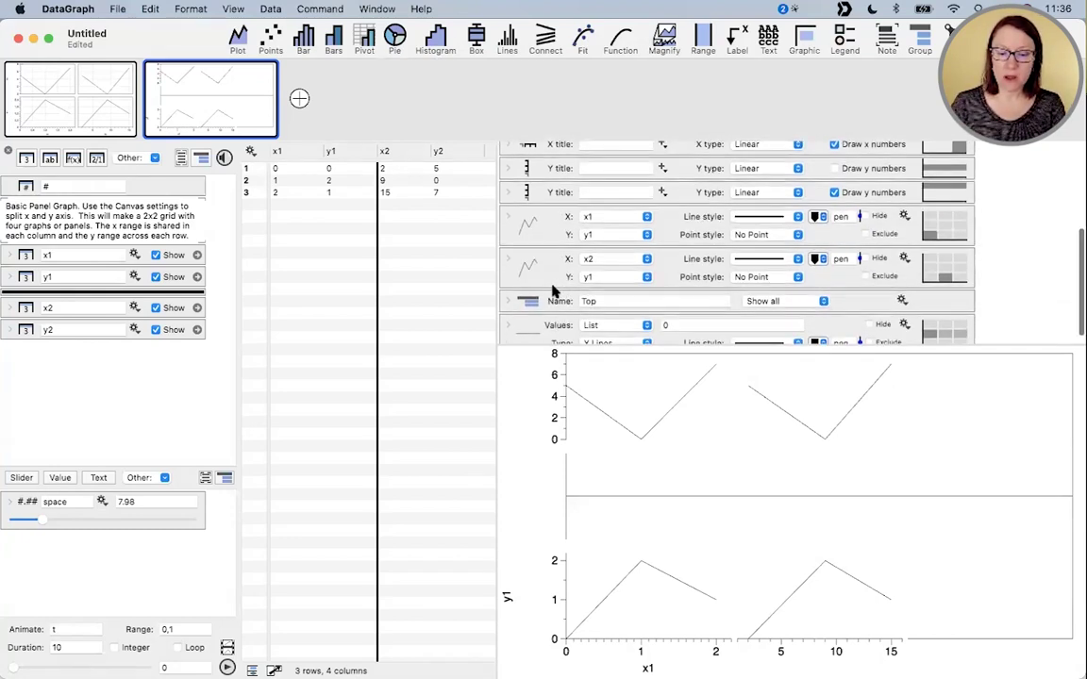
scroll(540, 306, down, 1)
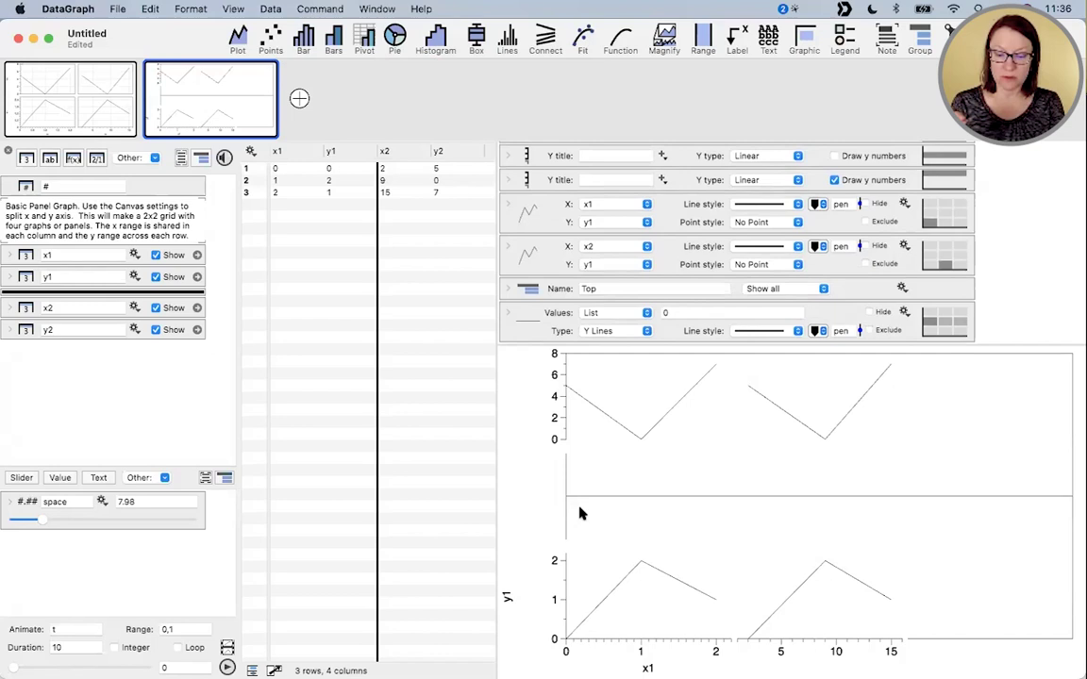
scroll(566, 250, up, 5)
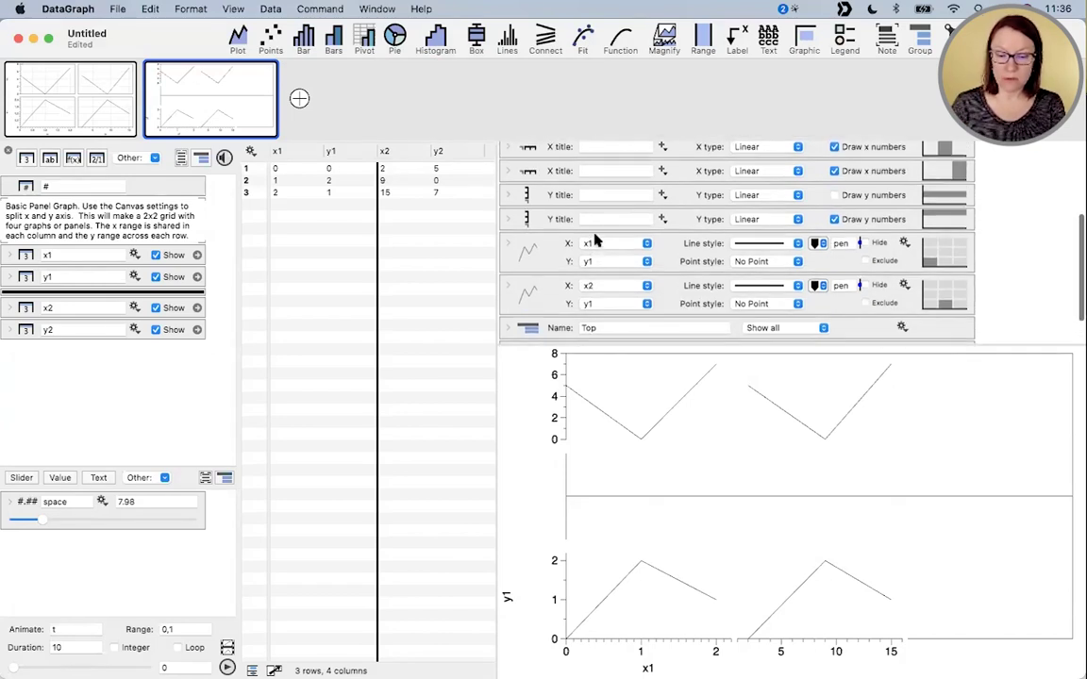
click(508, 269)
click(508, 269)
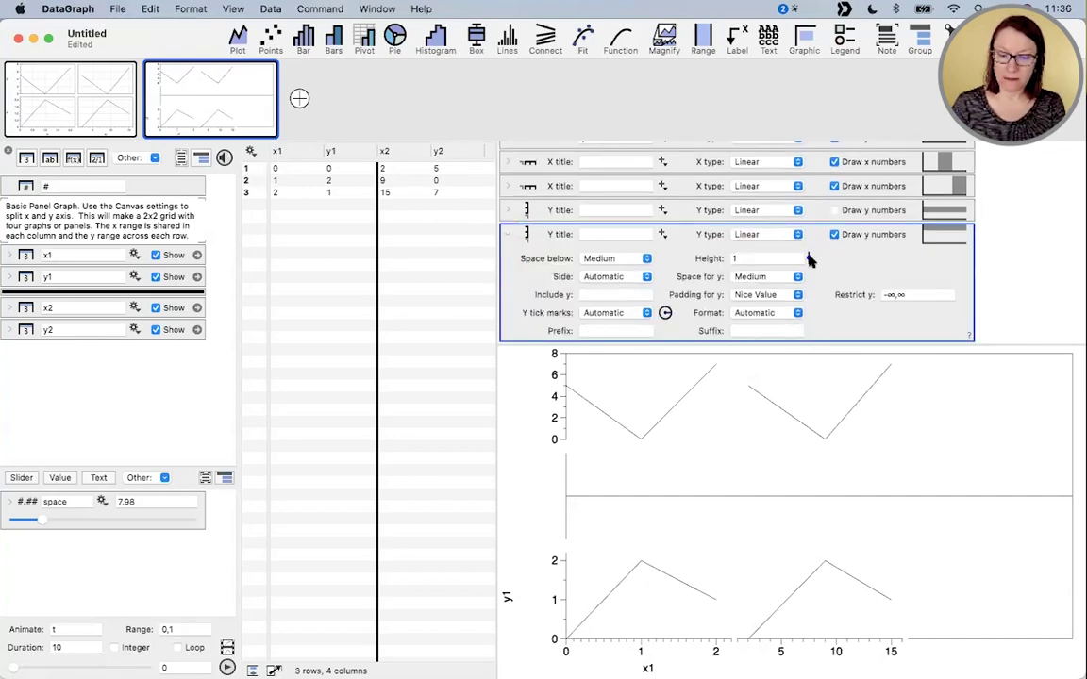
click(507, 234)
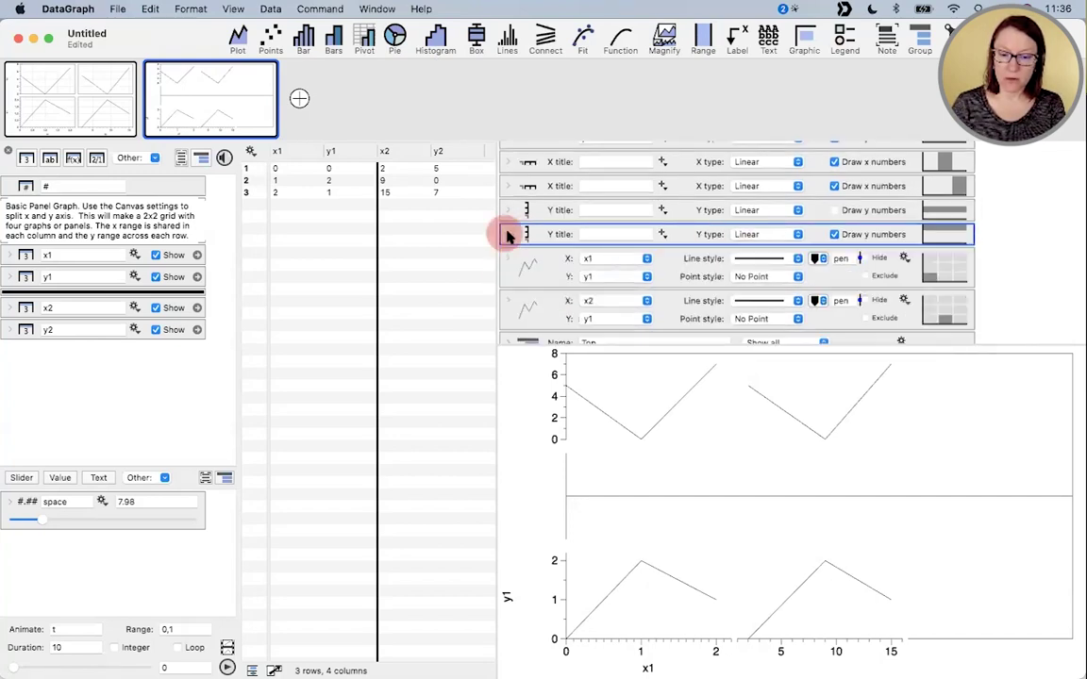
- Adjust the Height of the middle row in its y-axis settings
click(970, 211)
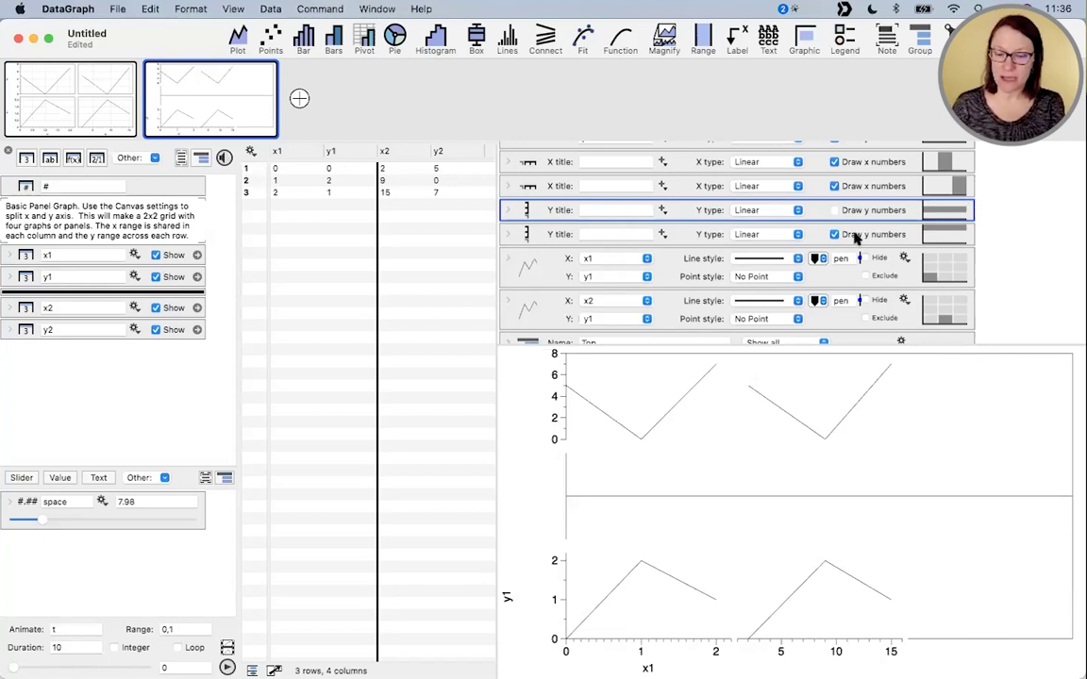
click(508, 209)
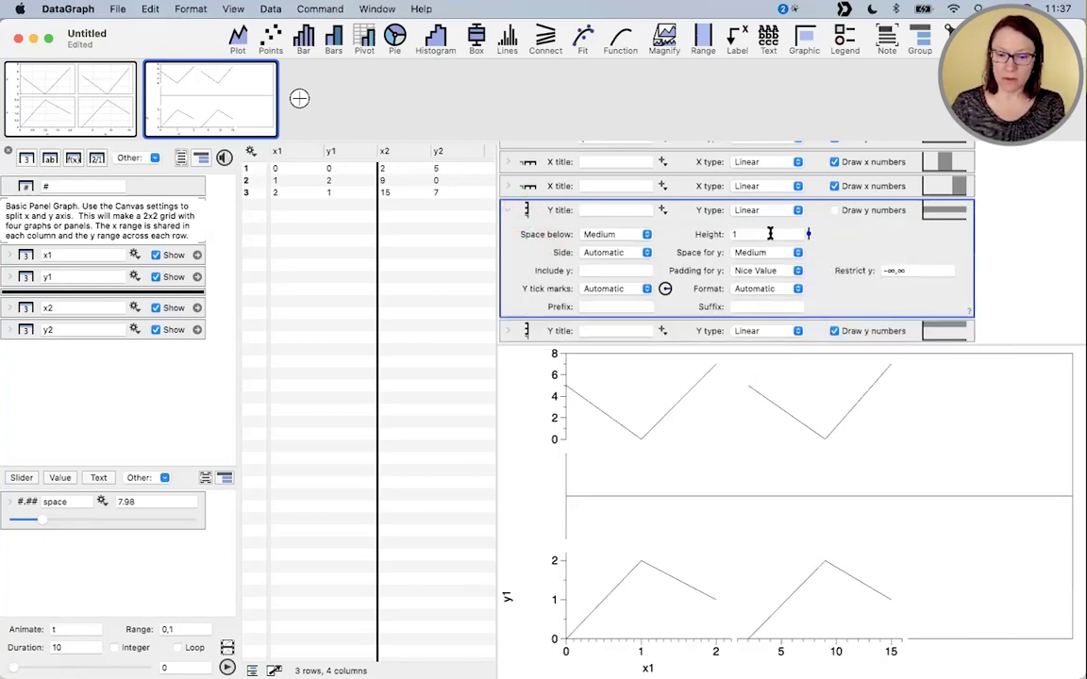
mouse_move(760, 242)
mouse_down()
mouse_move(684, 227)
mouse_move(745, 235)
mouse_move(731, 256)
mouse_up()
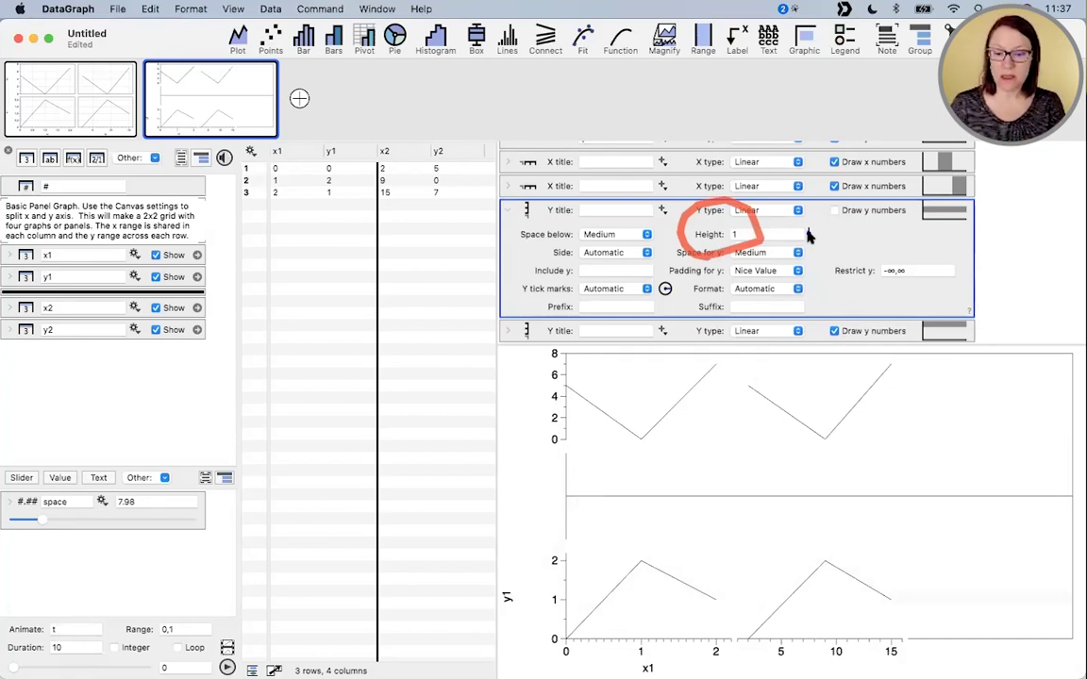
drag(808, 236, 806, 198)
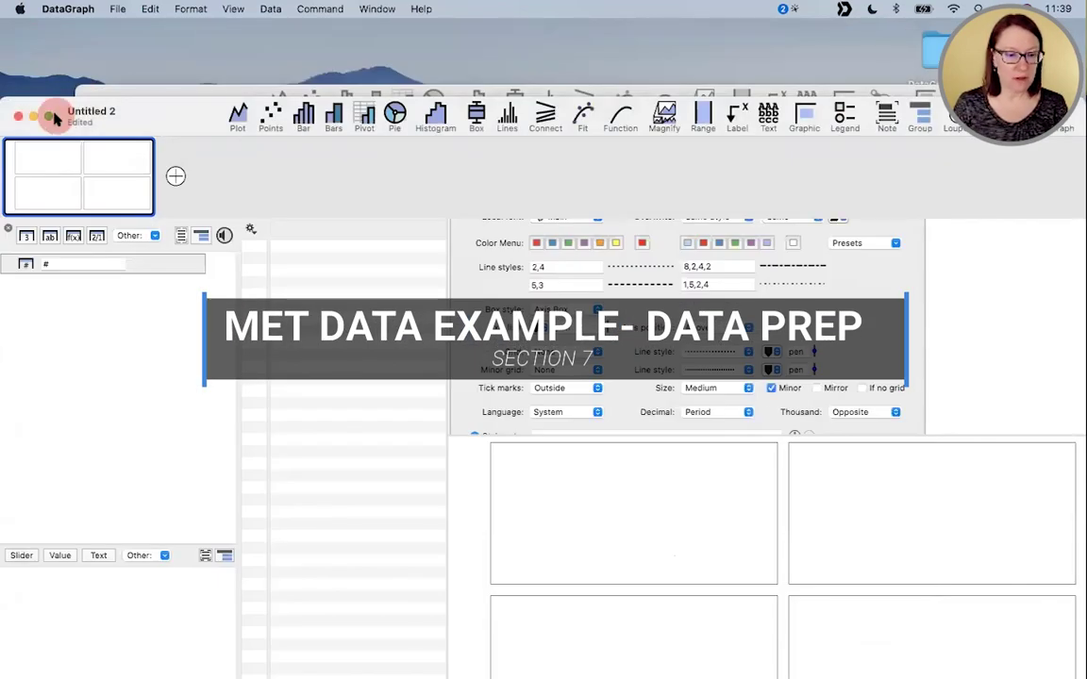
- Close the Untitled 2 and categorical graph windows and reposition the Example files window
click(18, 115)
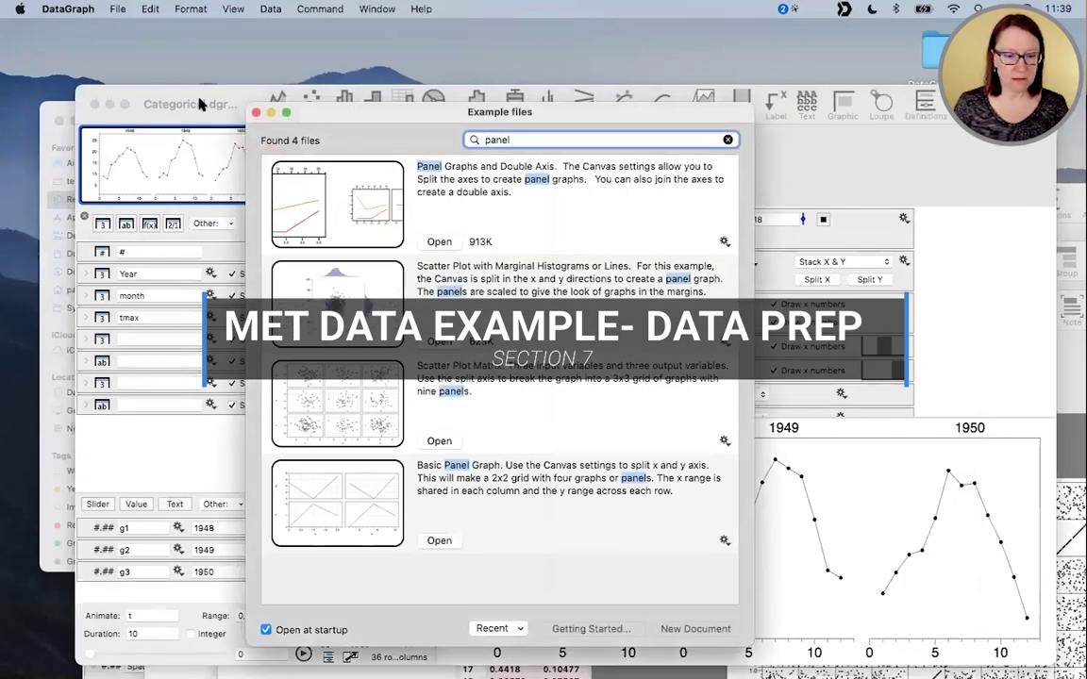
click(194, 101)
drag(194, 102, 109, 109)
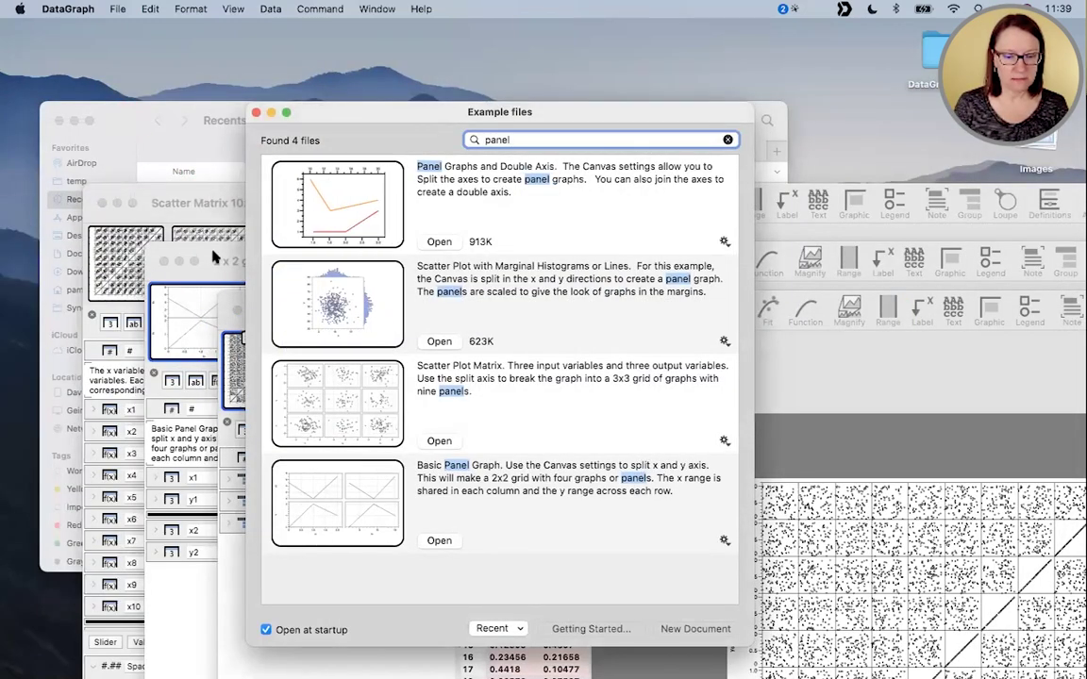
drag(405, 113, 351, 96)
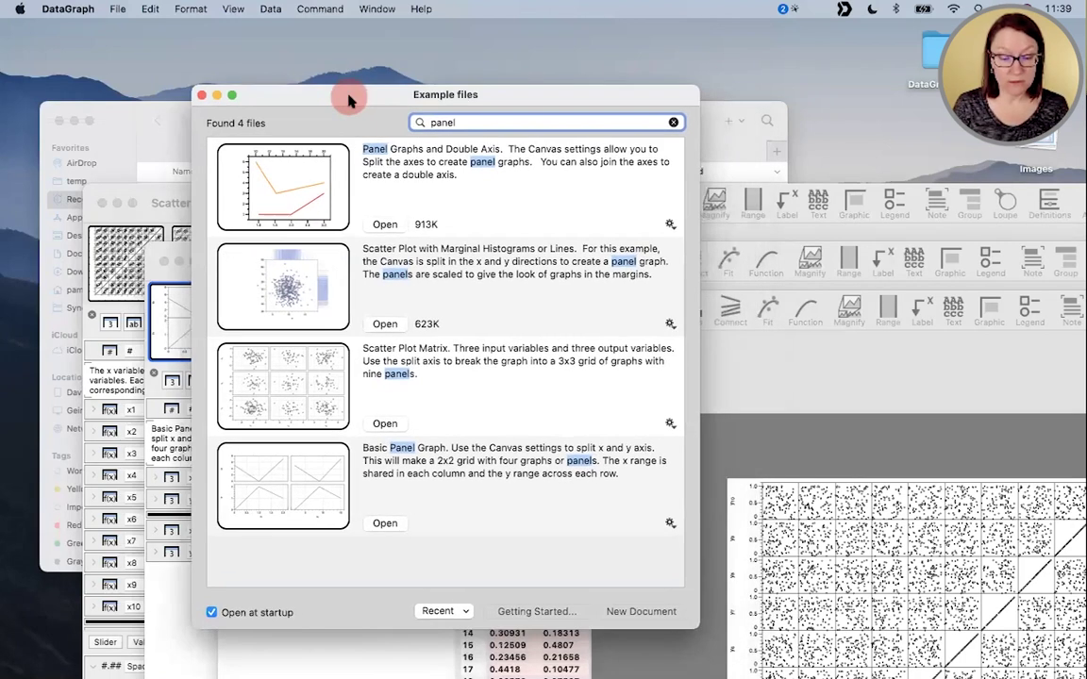
- Open the Scatter Plot Matrix example from the example files and adjust the height of its graph area
click(421, 371)
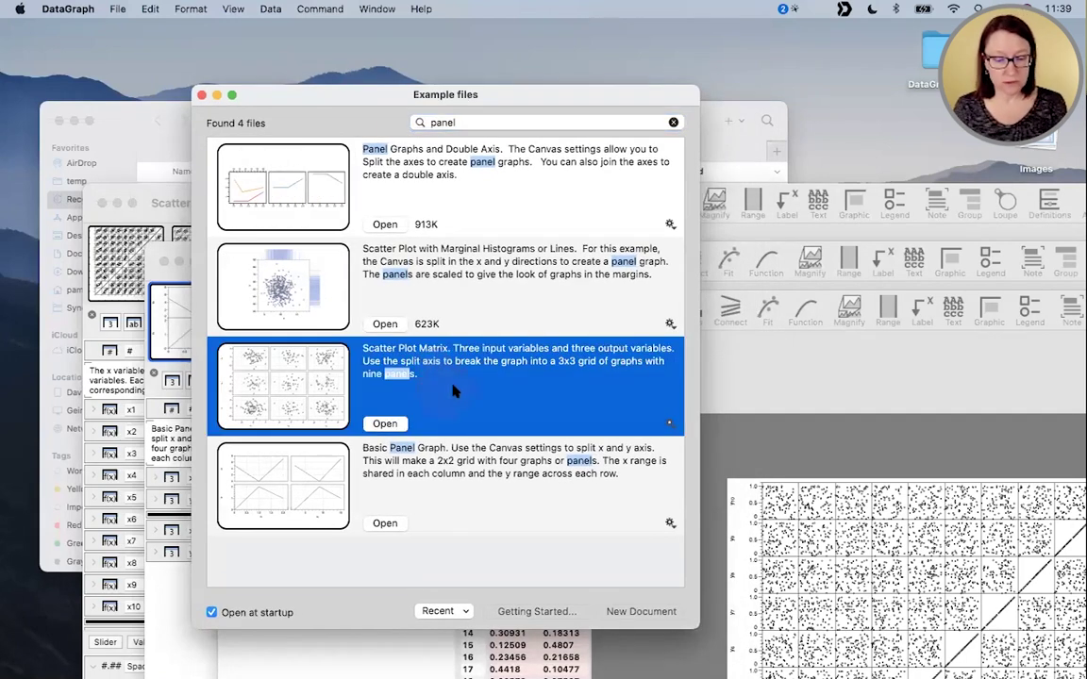
click(385, 424)
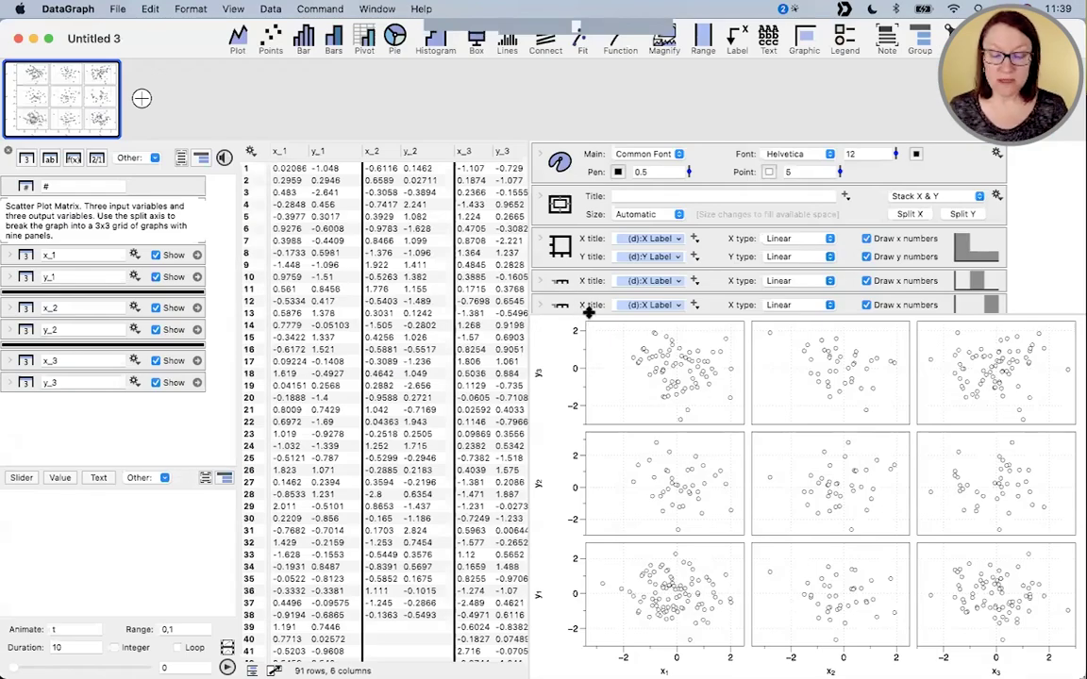
drag(586, 313, 579, 240)
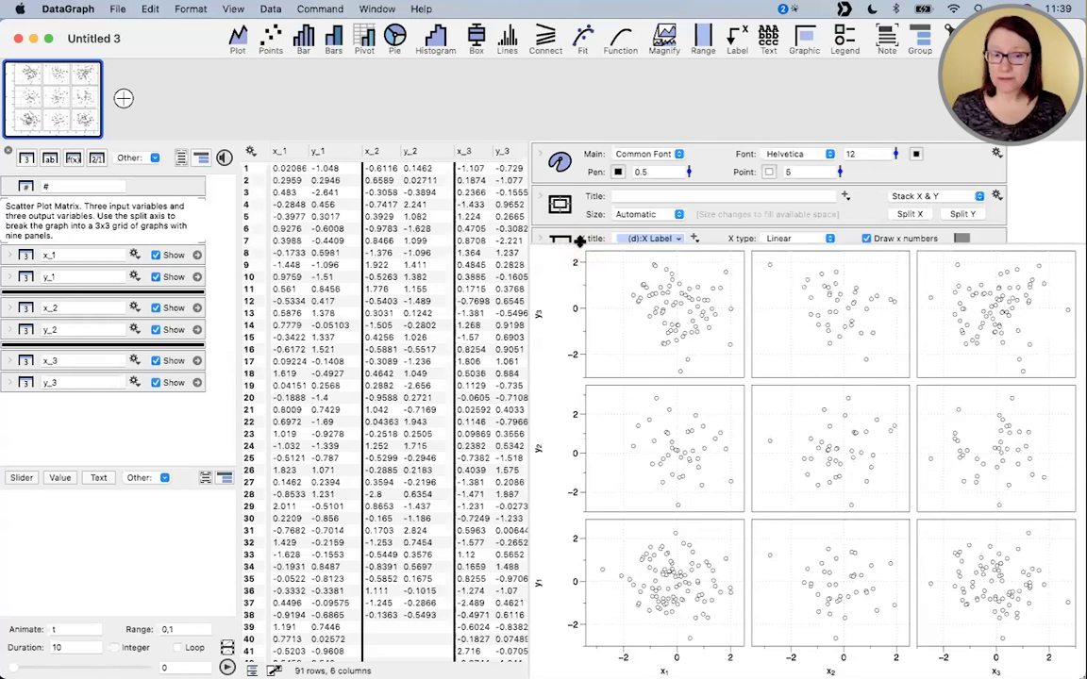
drag(579, 239, 589, 298)
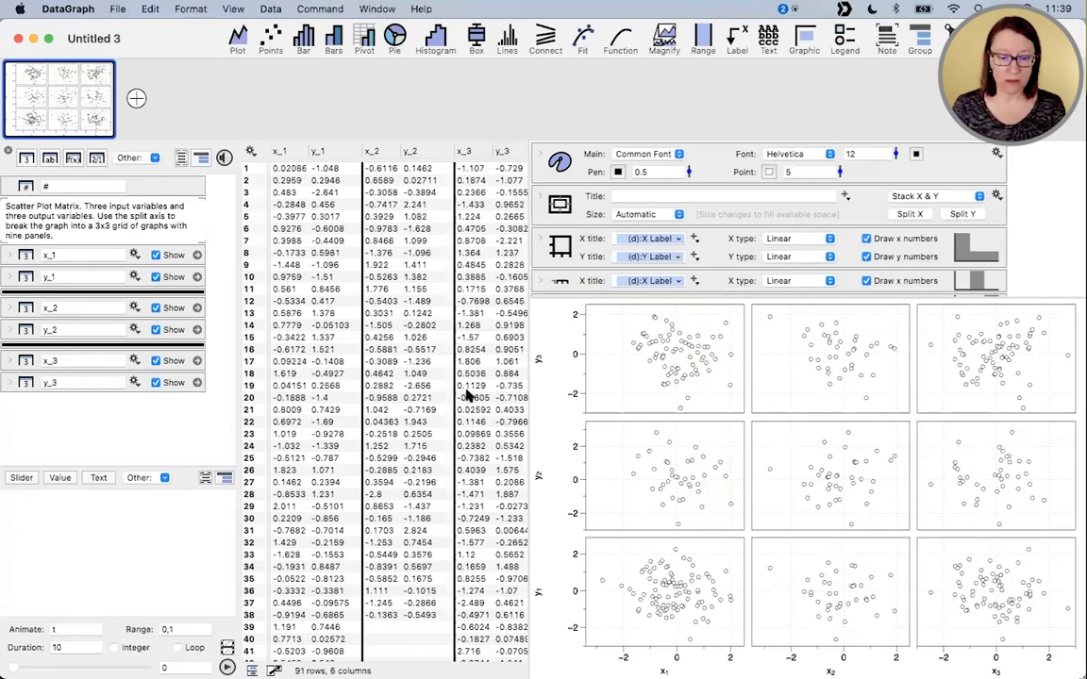
- Examine the scatter plot matrix's data columns, axis commands and the point commands assigned to its nine panels
scroll(481, 387, right, 2)
scroll(459, 375, left, 2)
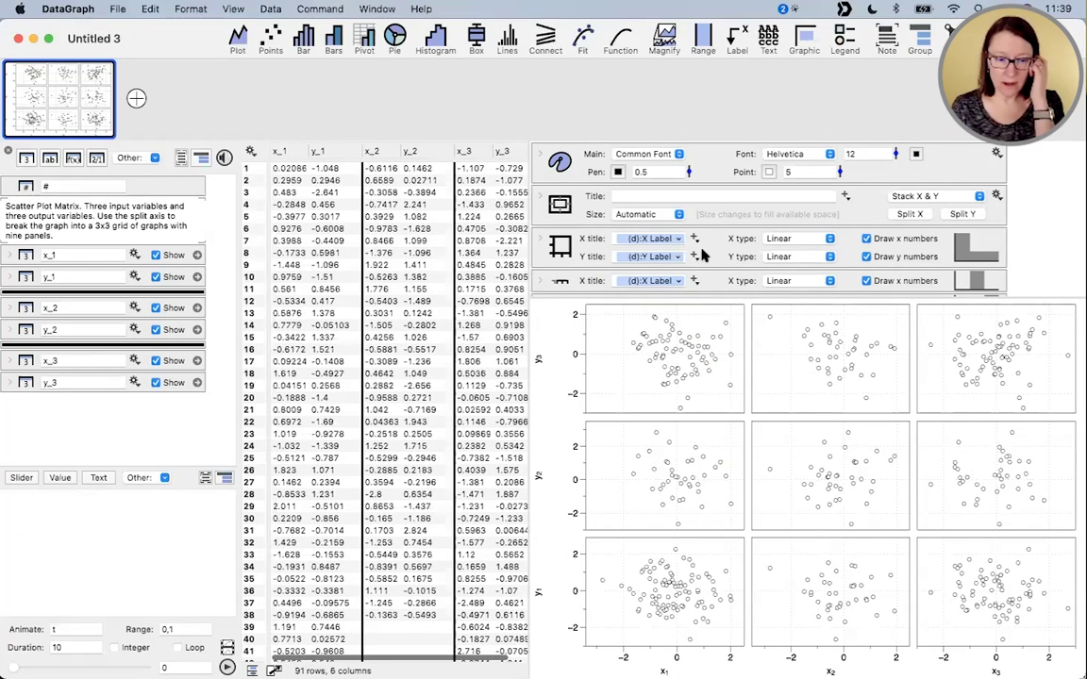
scroll(703, 252, down, 8)
scroll(703, 253, down, 10)
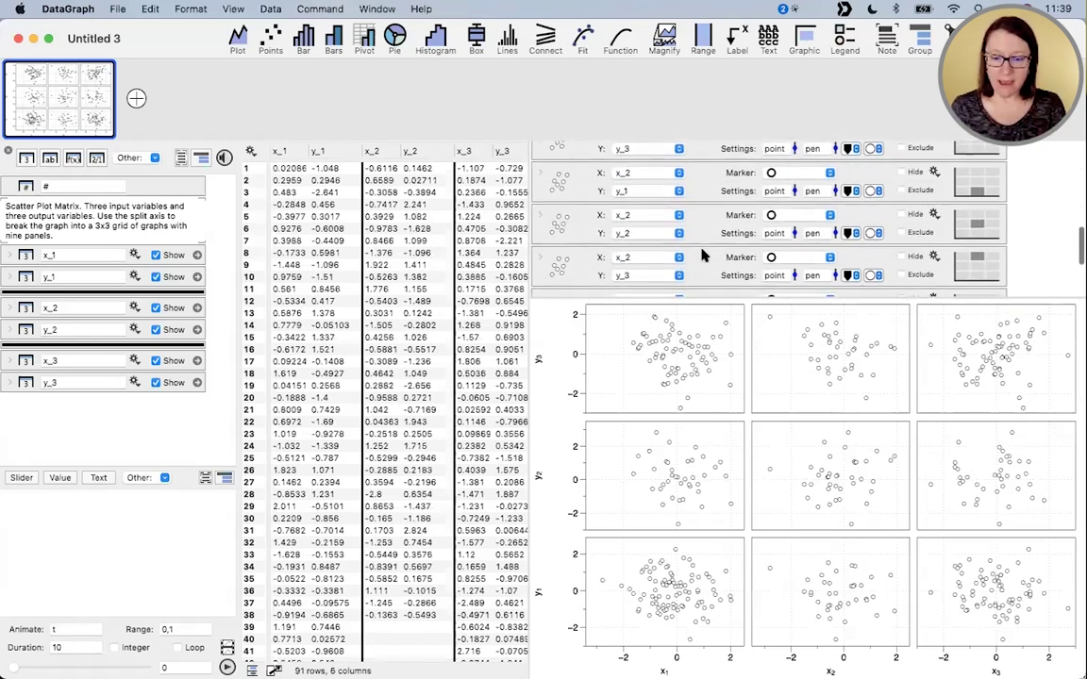
scroll(707, 181, up, 15)
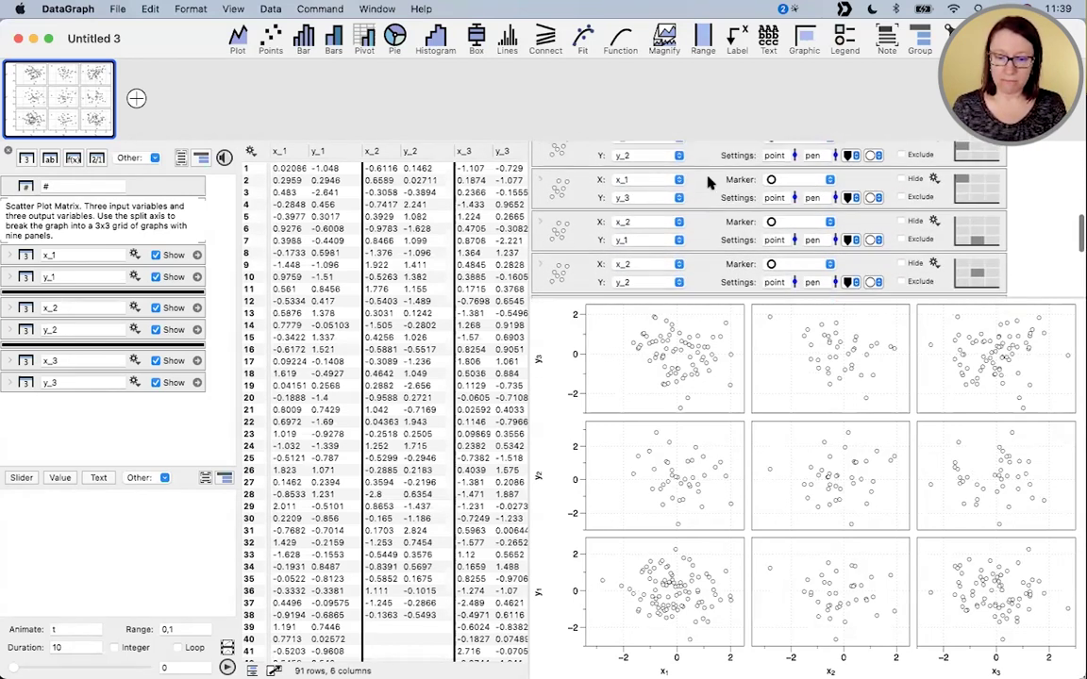
scroll(708, 236, down, 8)
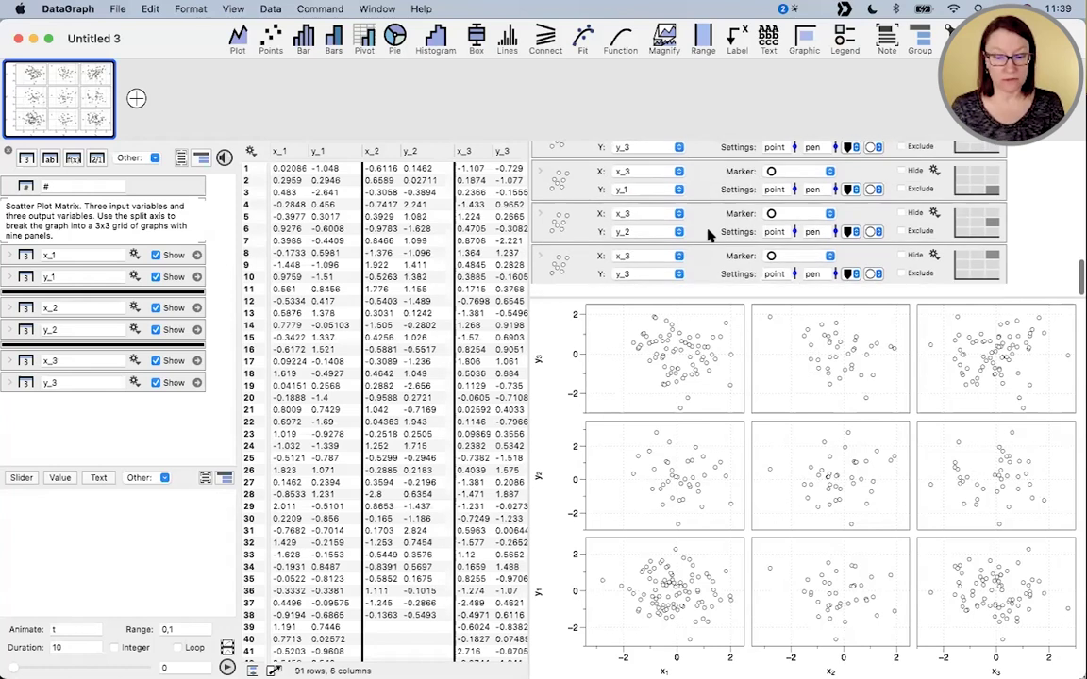
scroll(708, 236, up, 2)
scroll(707, 234, up, 5)
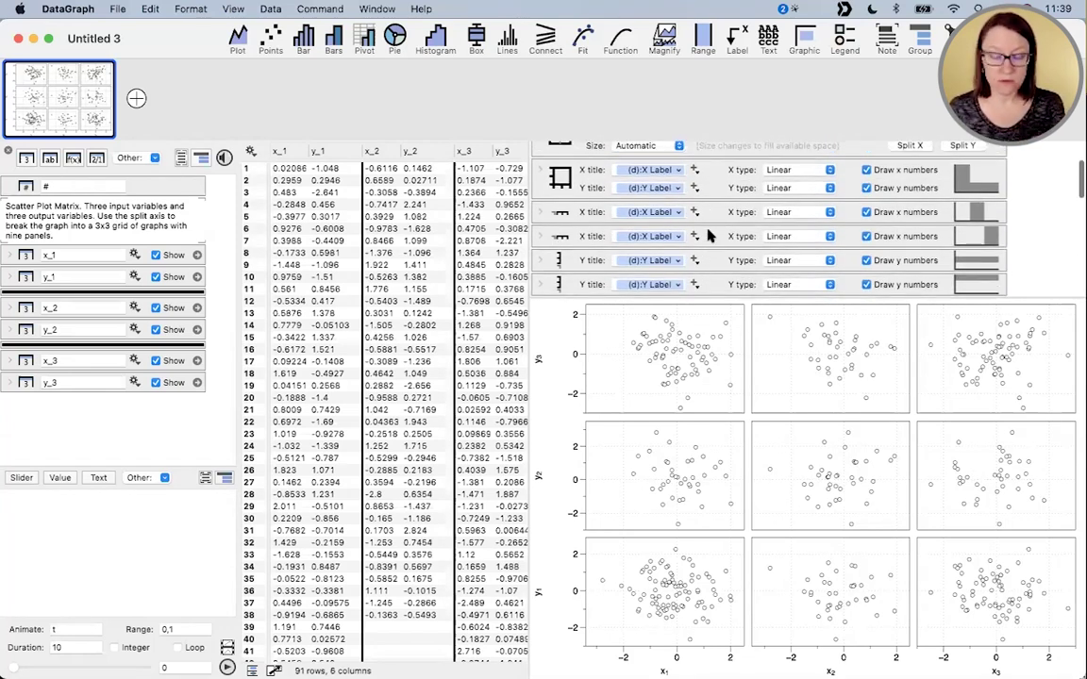
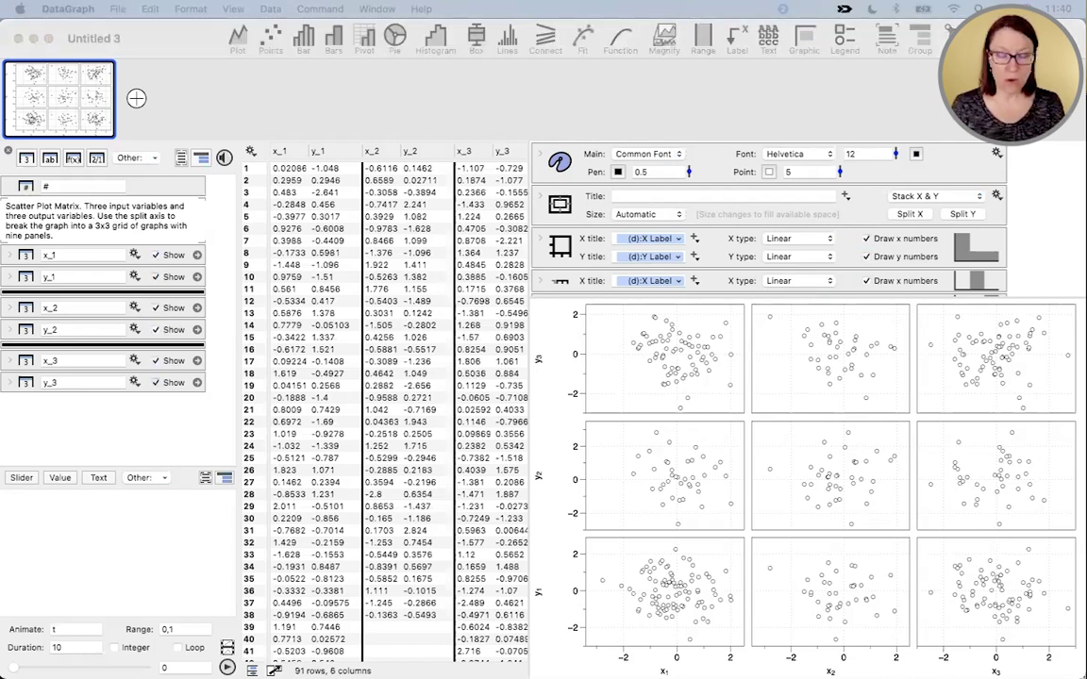
key(super+c)
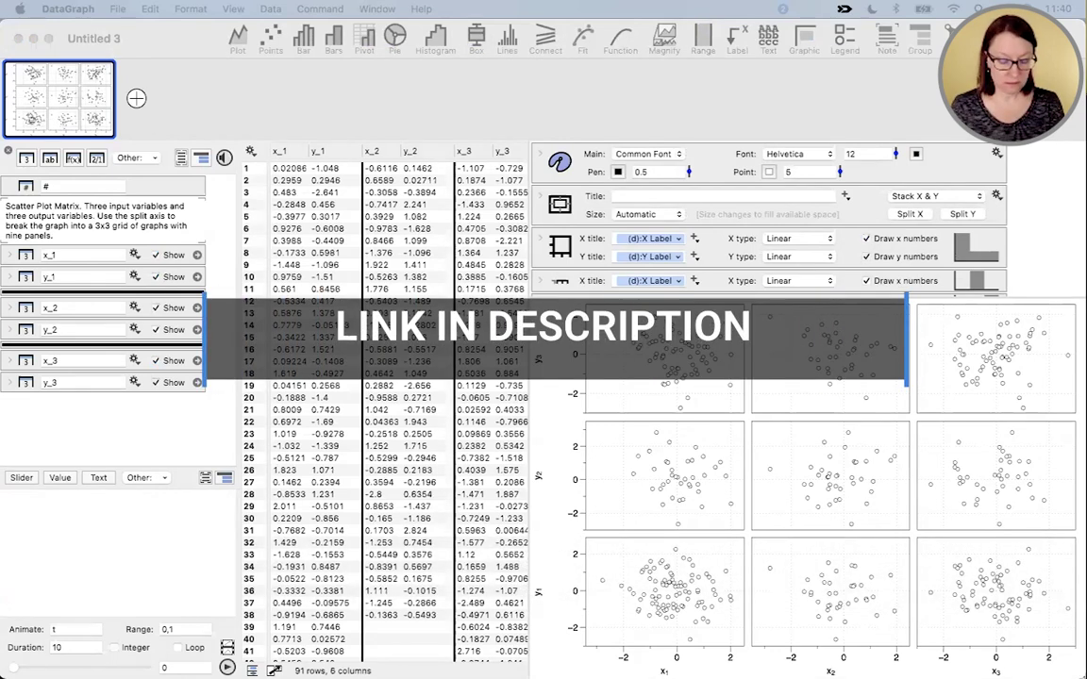
key(super)
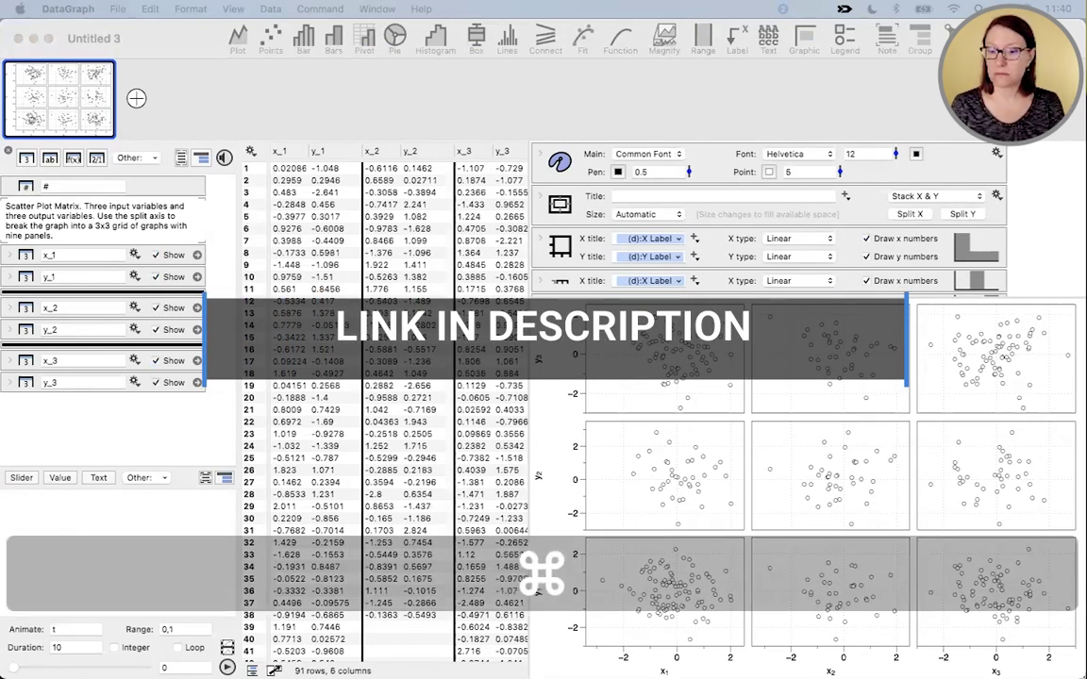
- Switch to Safari showing the Met Office Heathrow data page and reposition its window
key(super+Return)
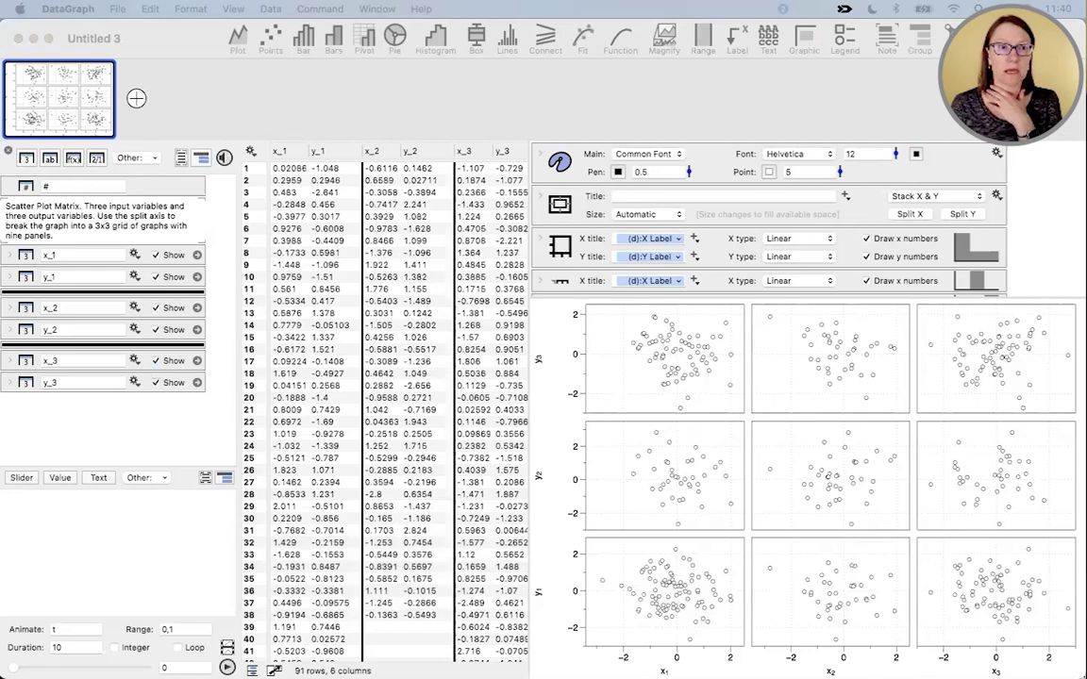
key(super+Tab)
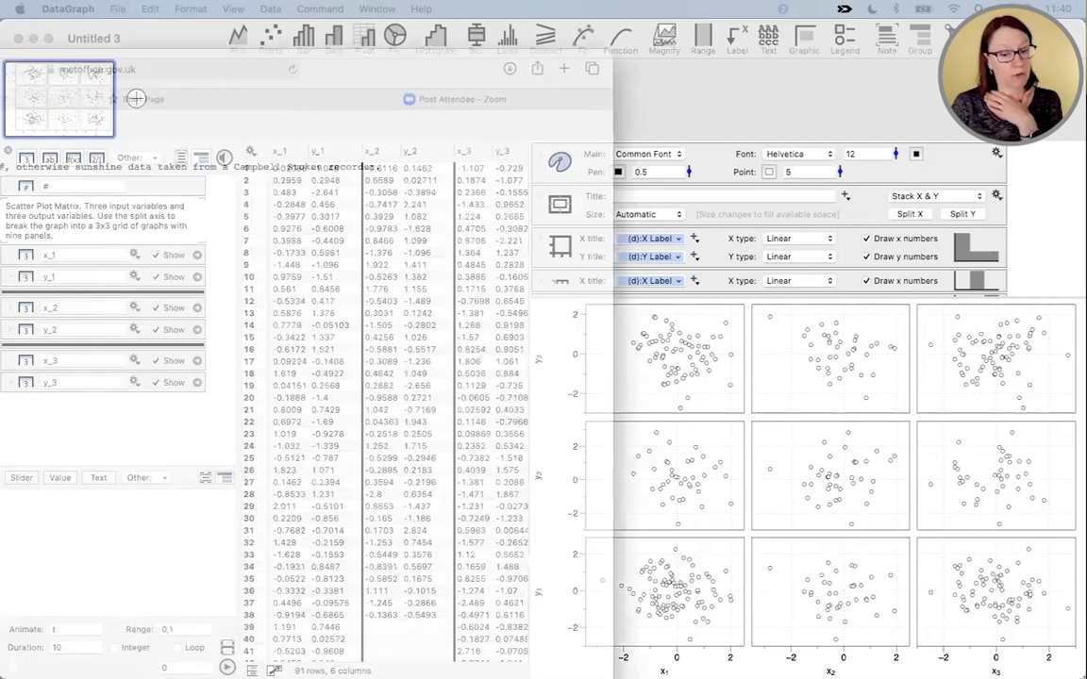
drag(226, 65, 418, 59)
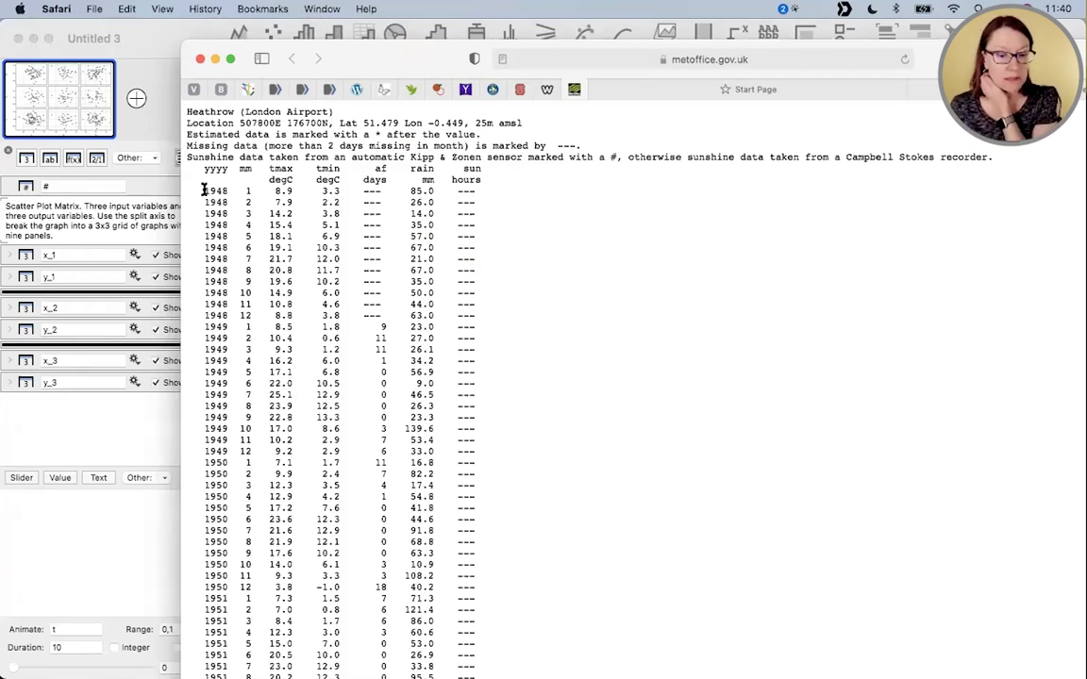
- Examine the Heathrow weather records from the first 1948 rows down to the most recent provisional entries
drag(202, 189, 273, 187)
scroll(413, 401, down, 20)
scroll(413, 401, down, 20)
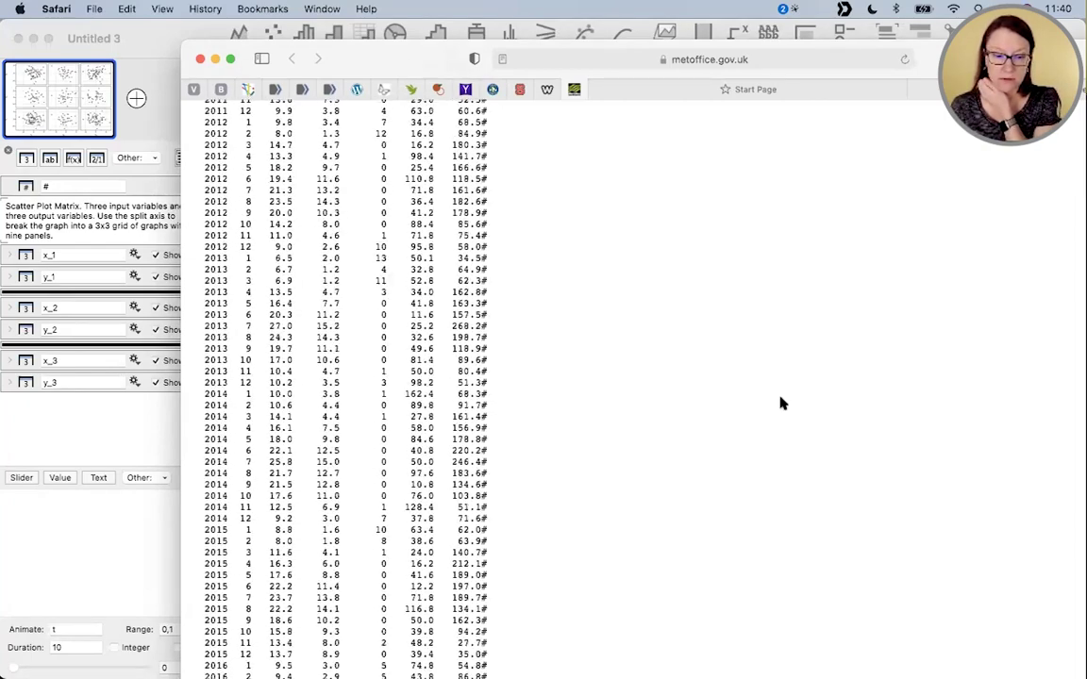
scroll(783, 403, down, 15)
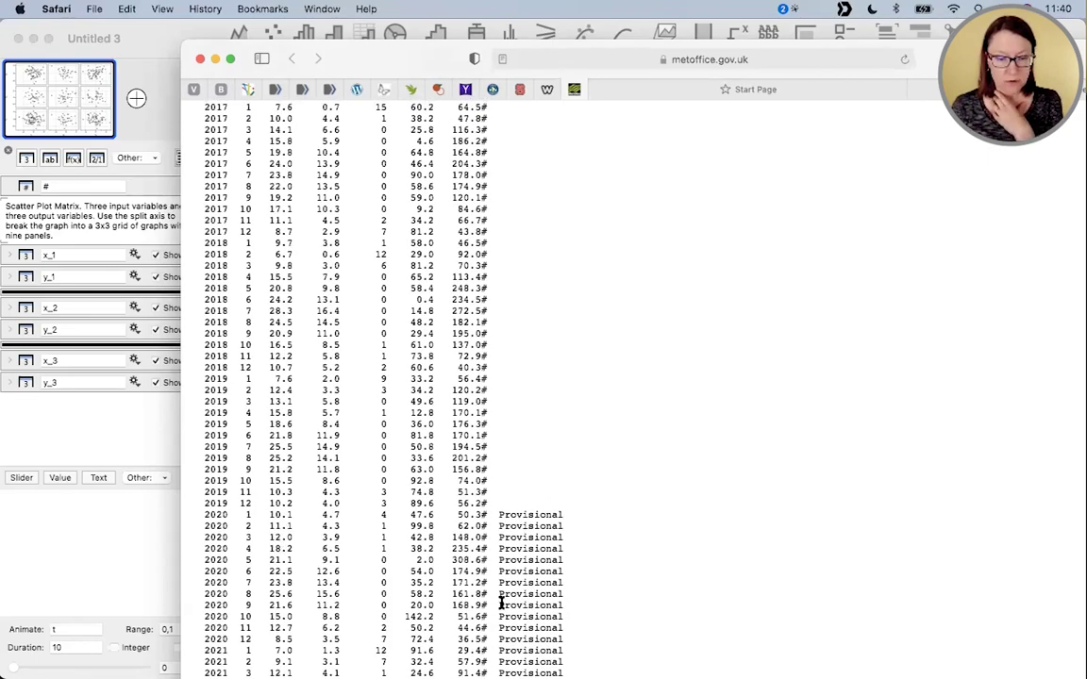
scroll(564, 392, up, 20)
scroll(560, 410, up, 15)
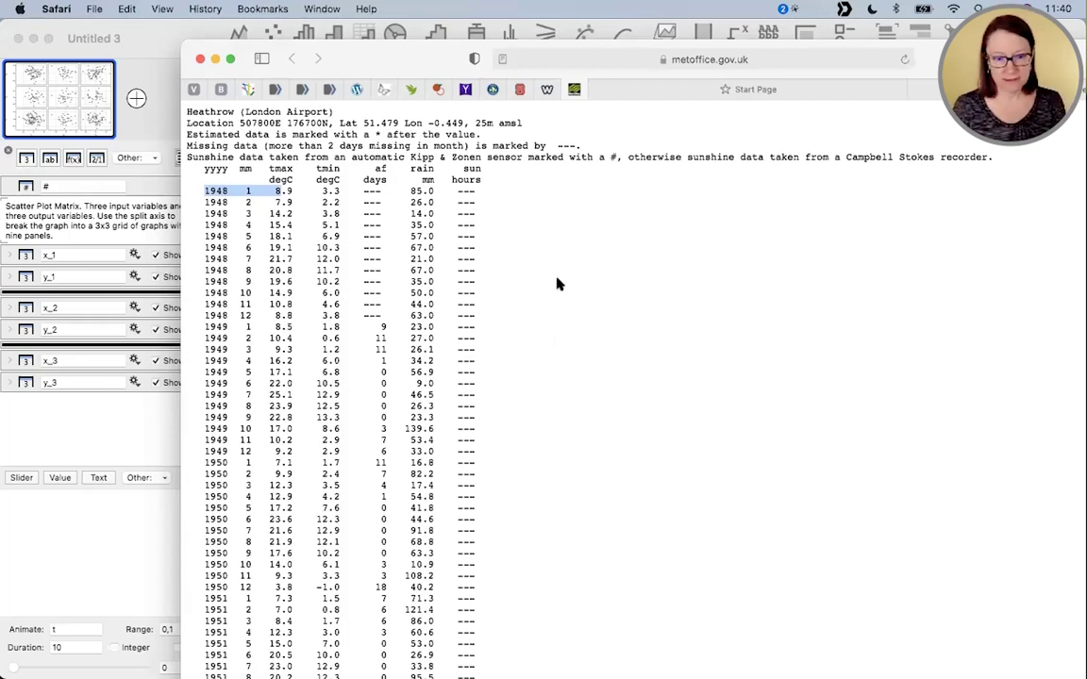
click(582, 239)
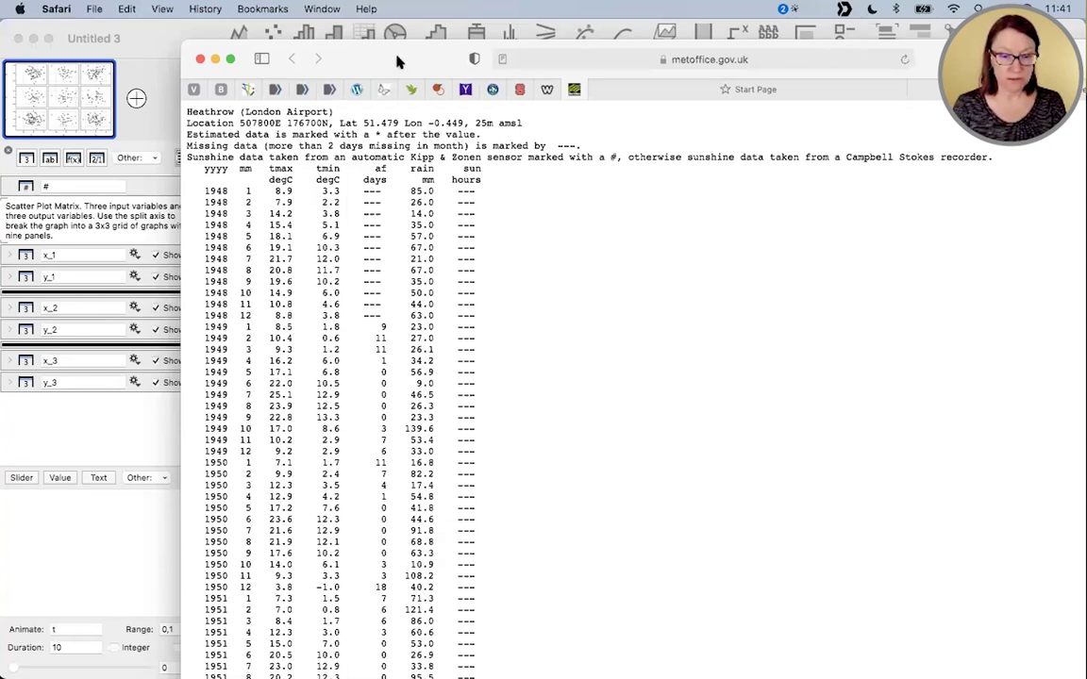
- Move the Safari window slightly and copy the entire text of the Heathrow data page
drag(360, 57, 349, 60)
click(559, 425)
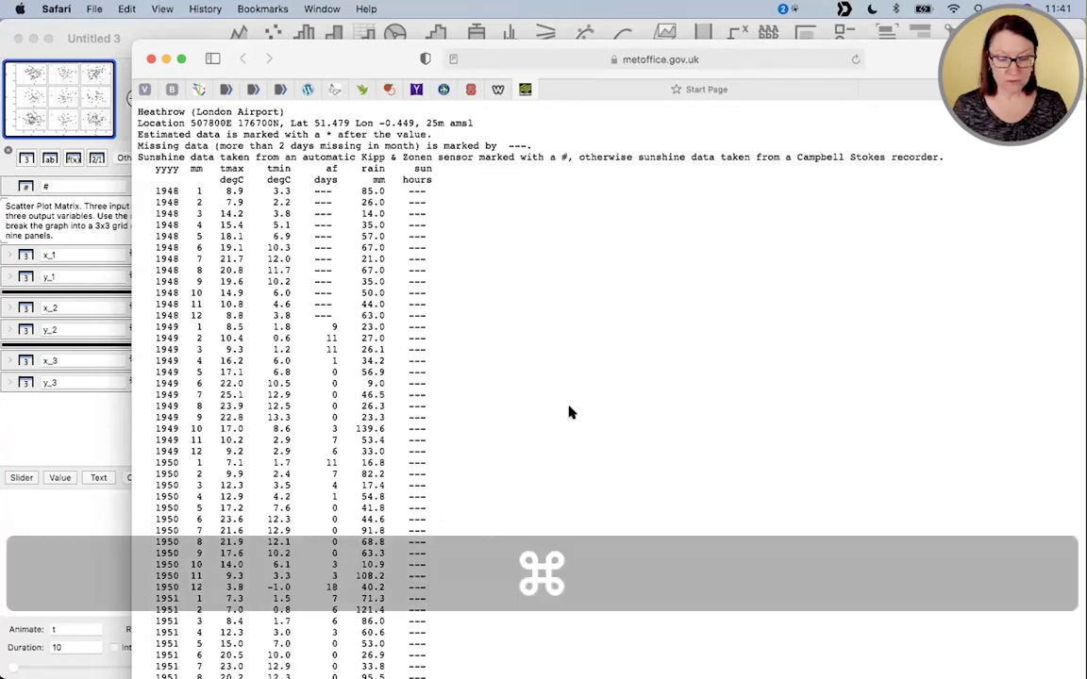
key(super+a)
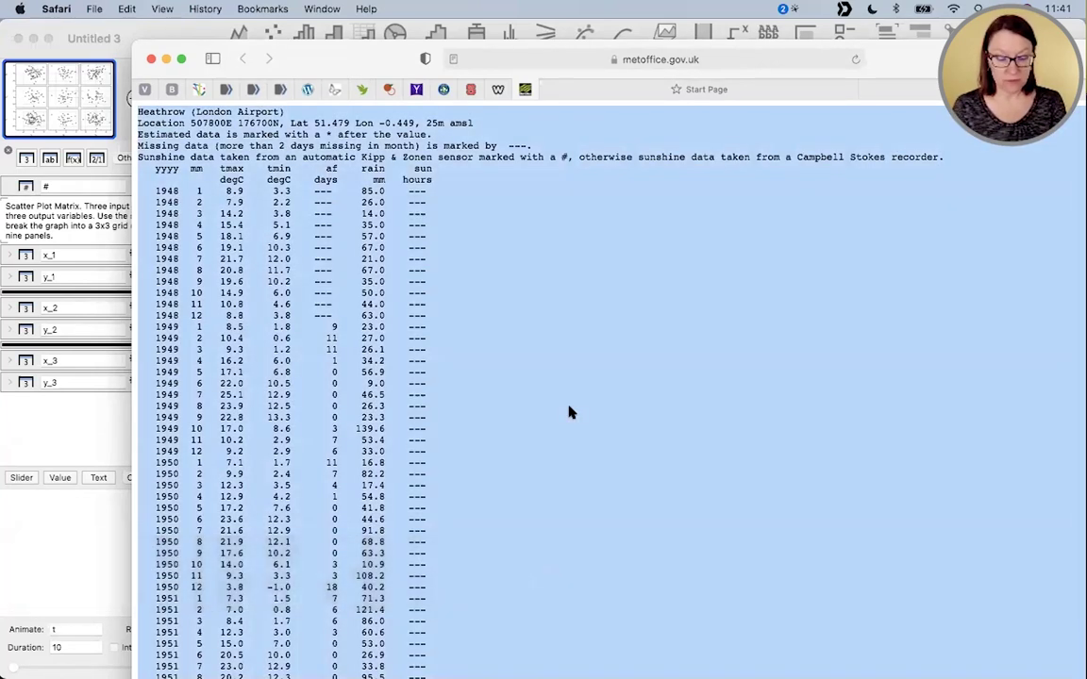
key(super+c)
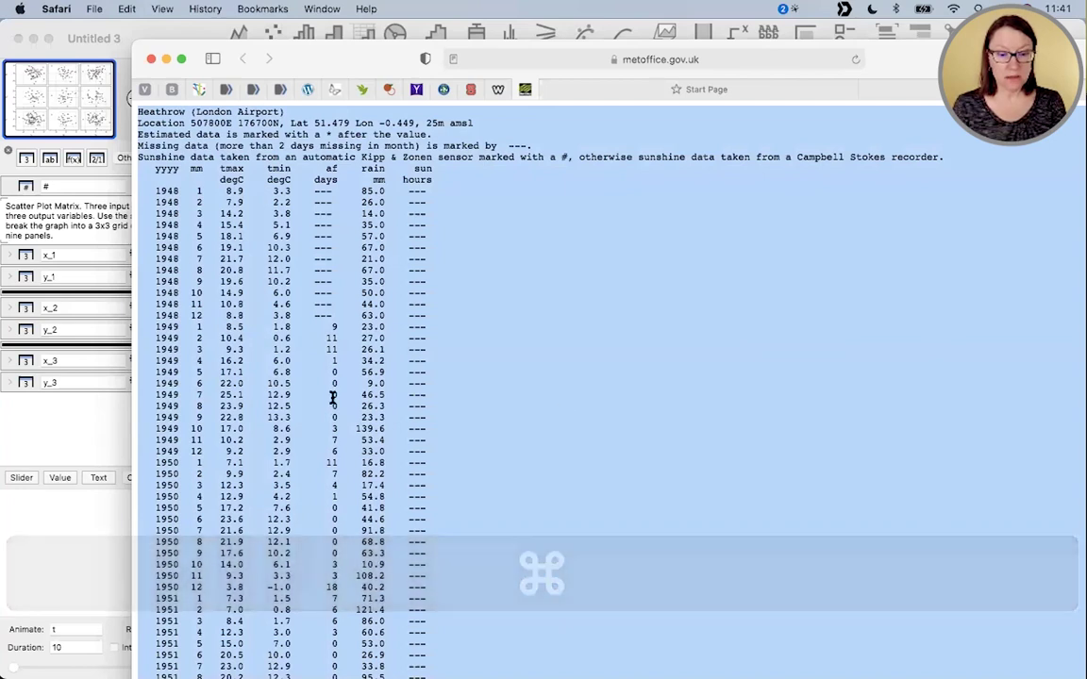
- Switch back to DataGraph and put columns x_1 through y_3 into a new column group named Original
click(98, 409)
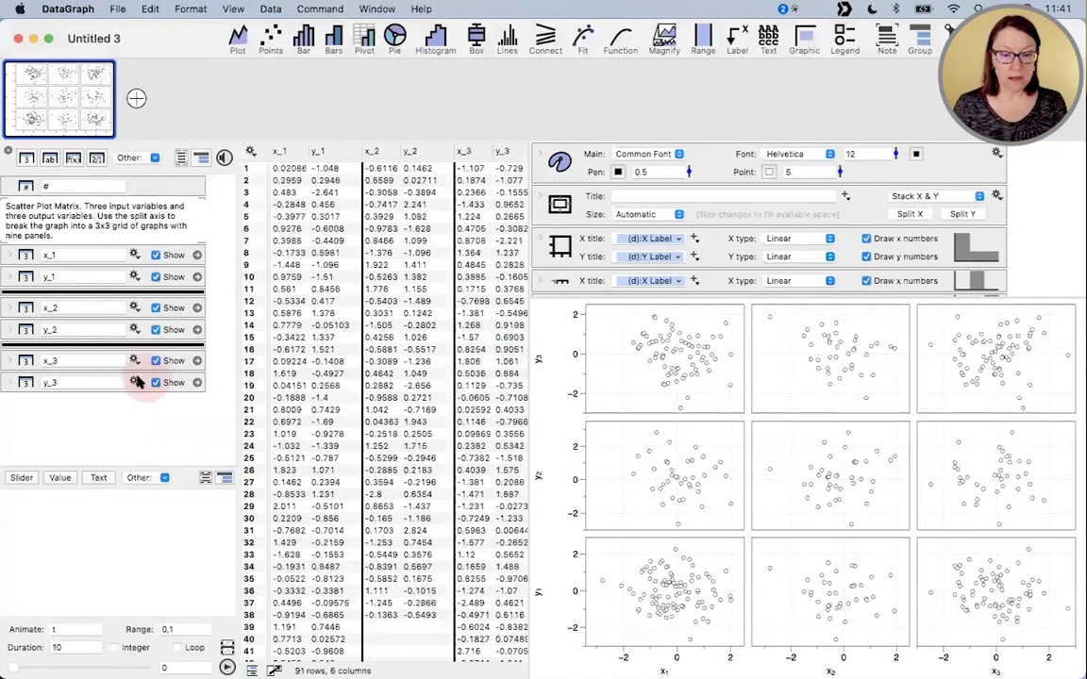
scroll(387, 273, right, 2)
scroll(386, 274, left, 2)
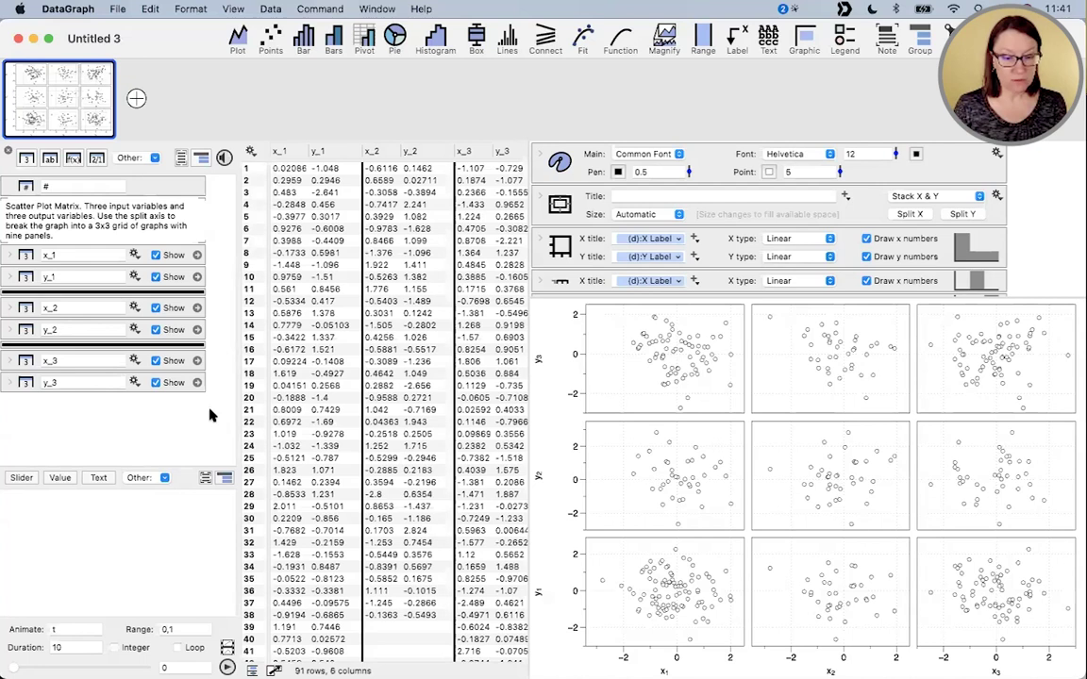
drag(219, 414, 117, 225)
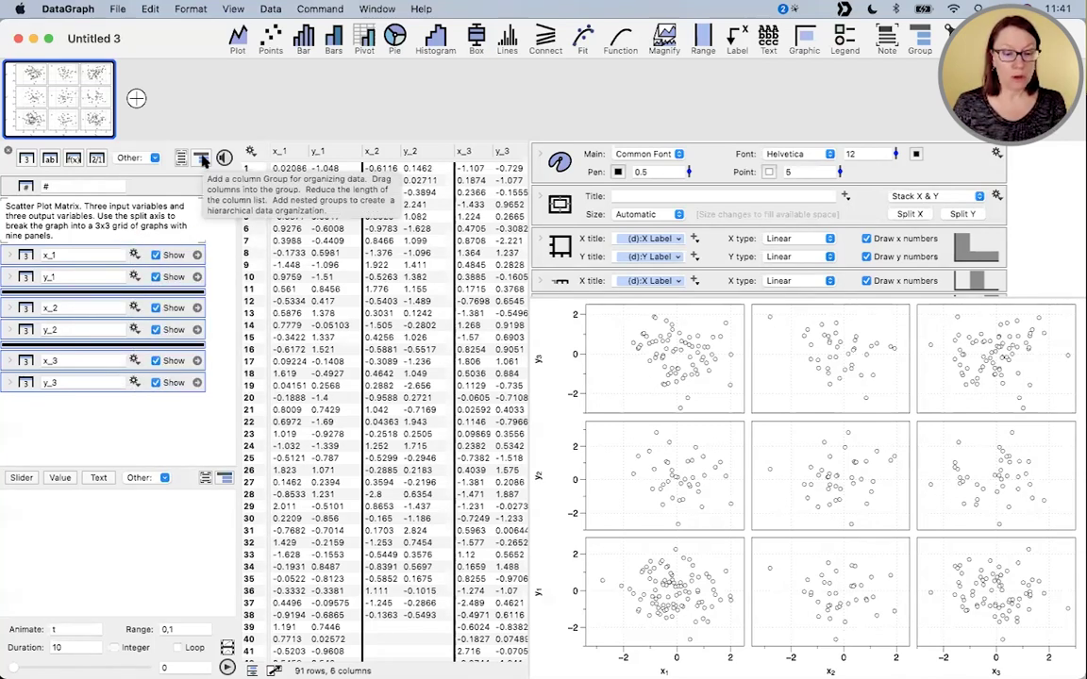
click(202, 160)
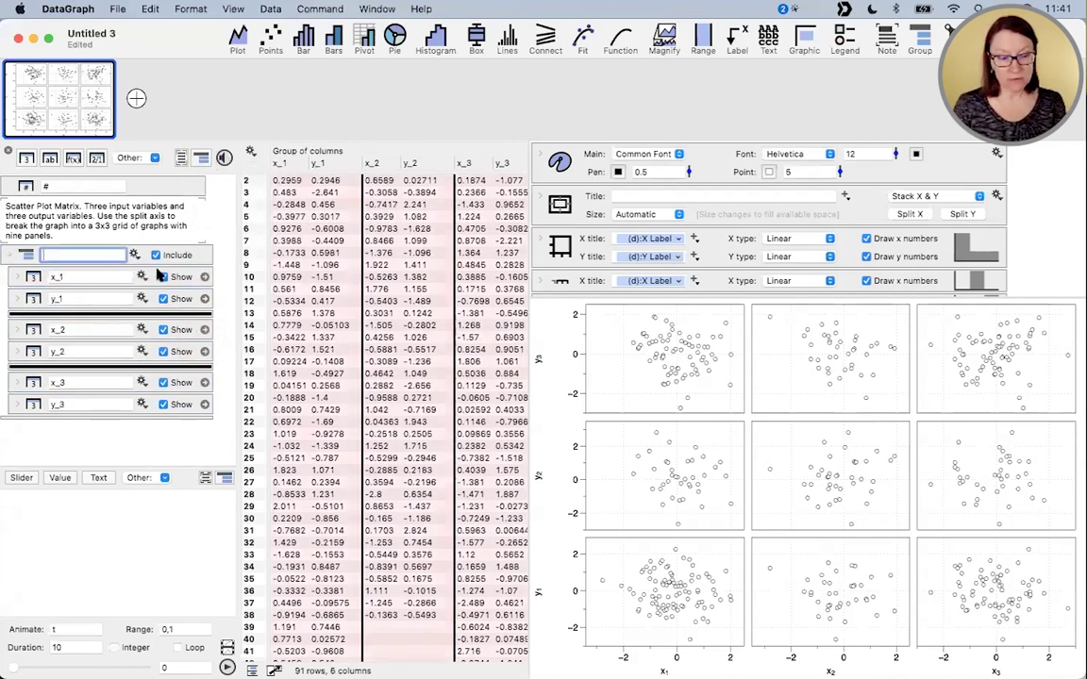
click(100, 248)
text(Or)
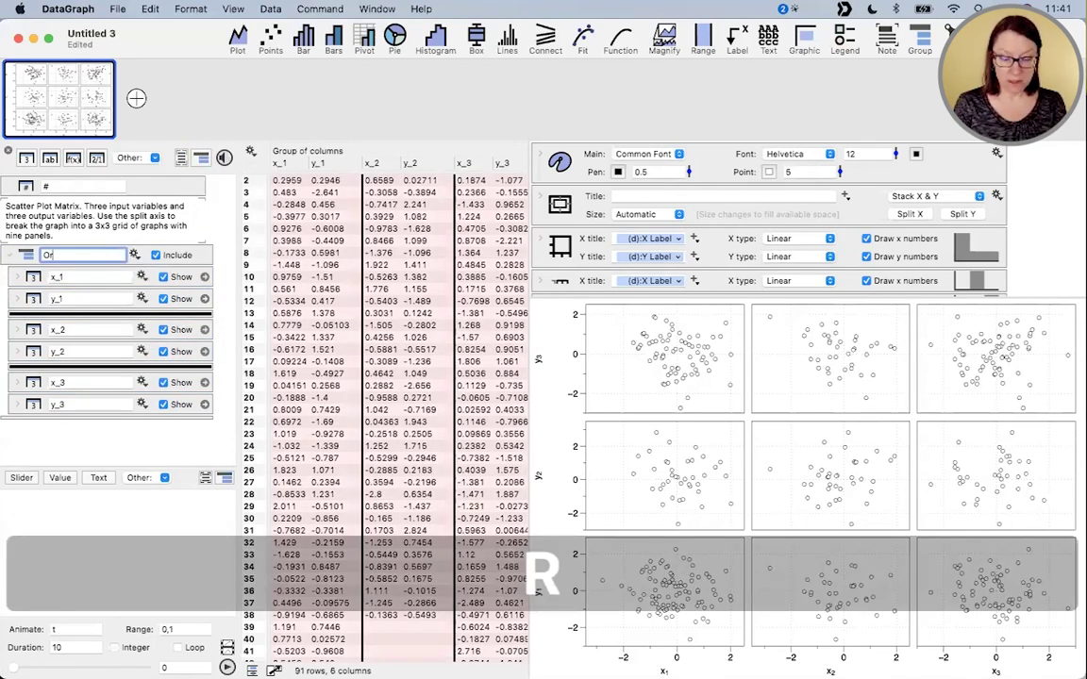
text(ing)
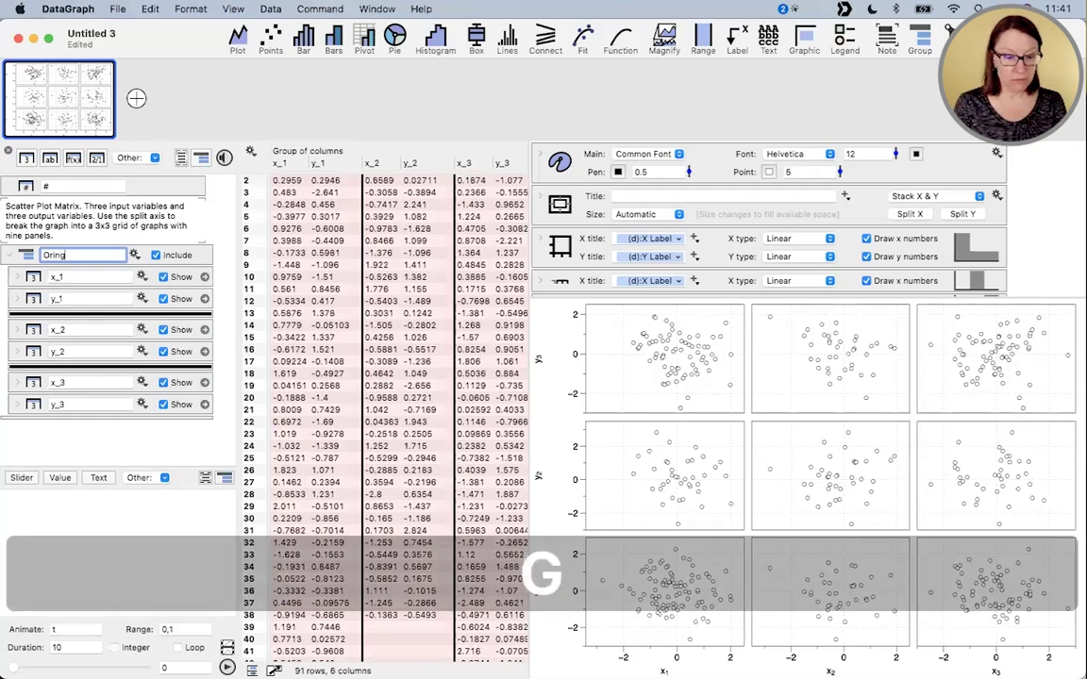
key(BackSpace)
text(ginal)
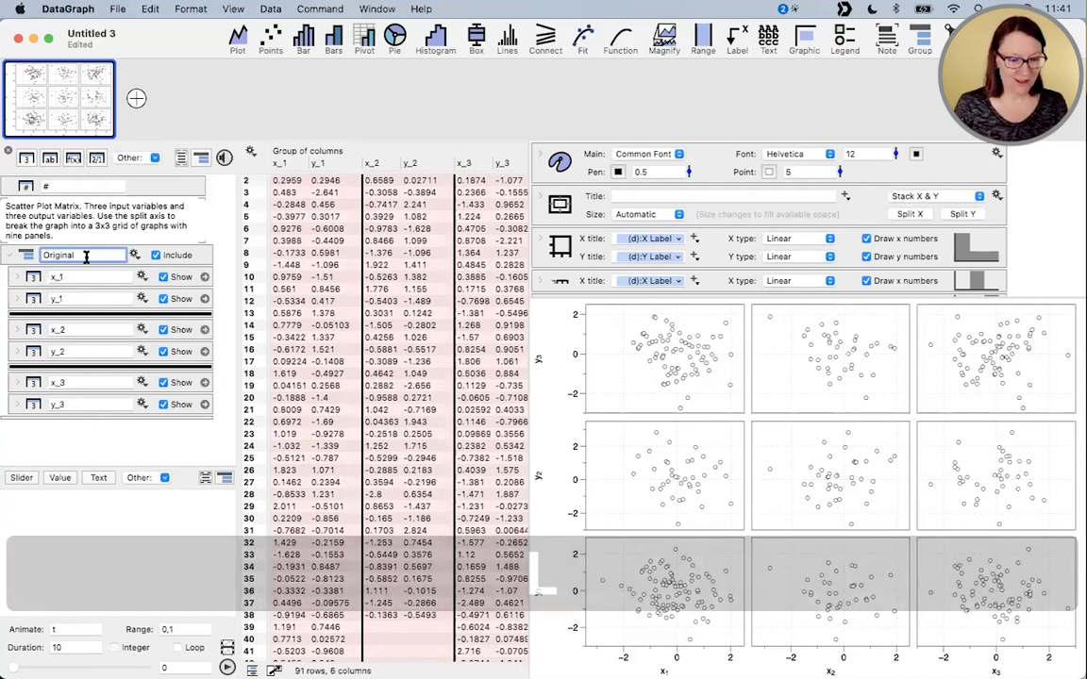
- Collapse the Original group with its columns excluded from the data table, and widen the table area
click(12, 255)
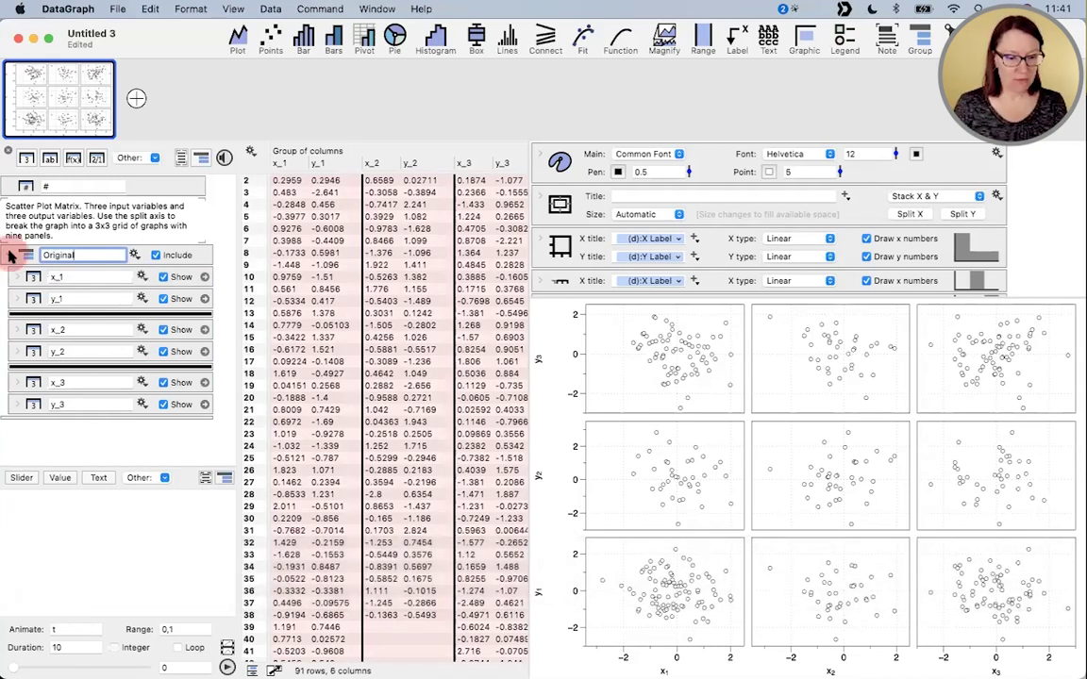
click(173, 256)
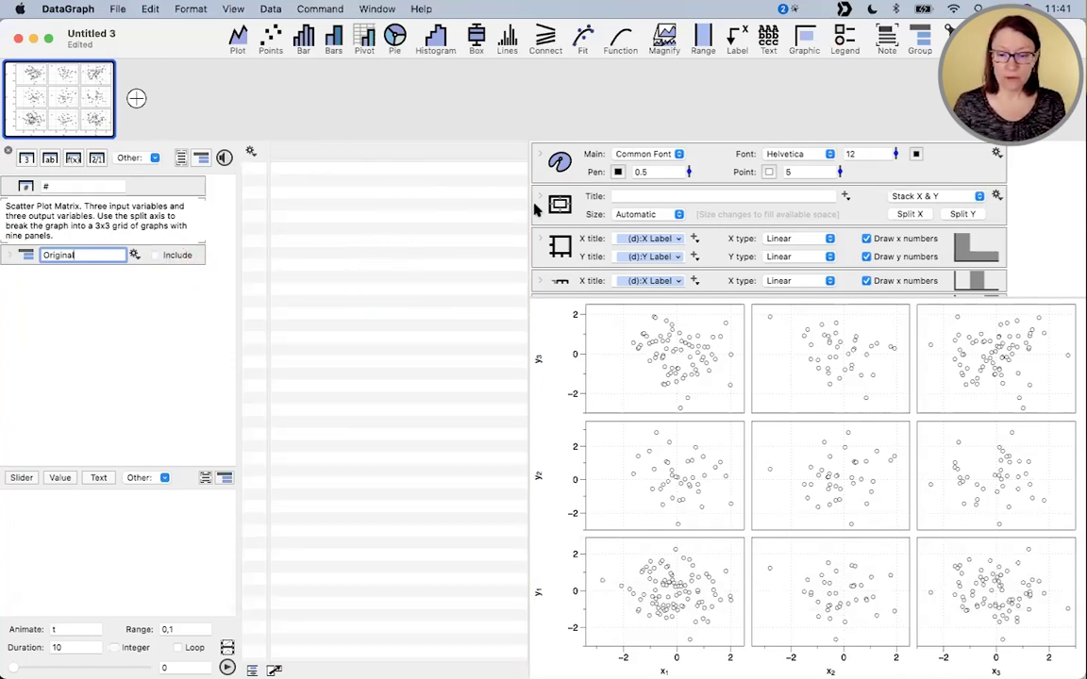
drag(528, 206, 649, 224)
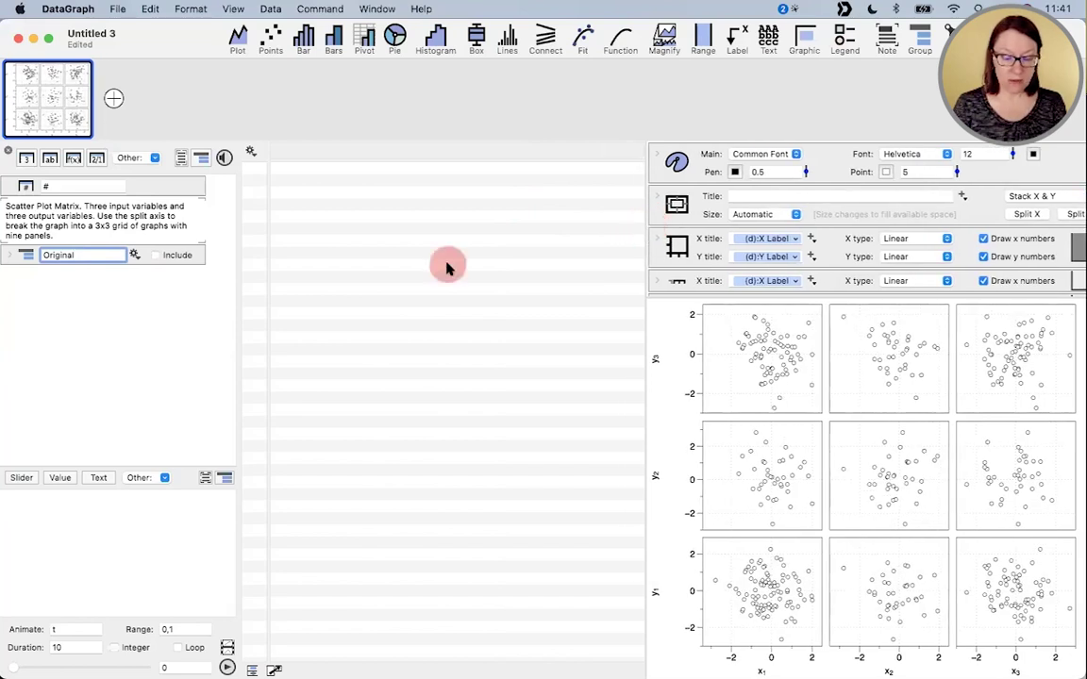
- Paste the copied Heathrow data into the empty data table and widen the table area further
key(super+z)
key(super+z)
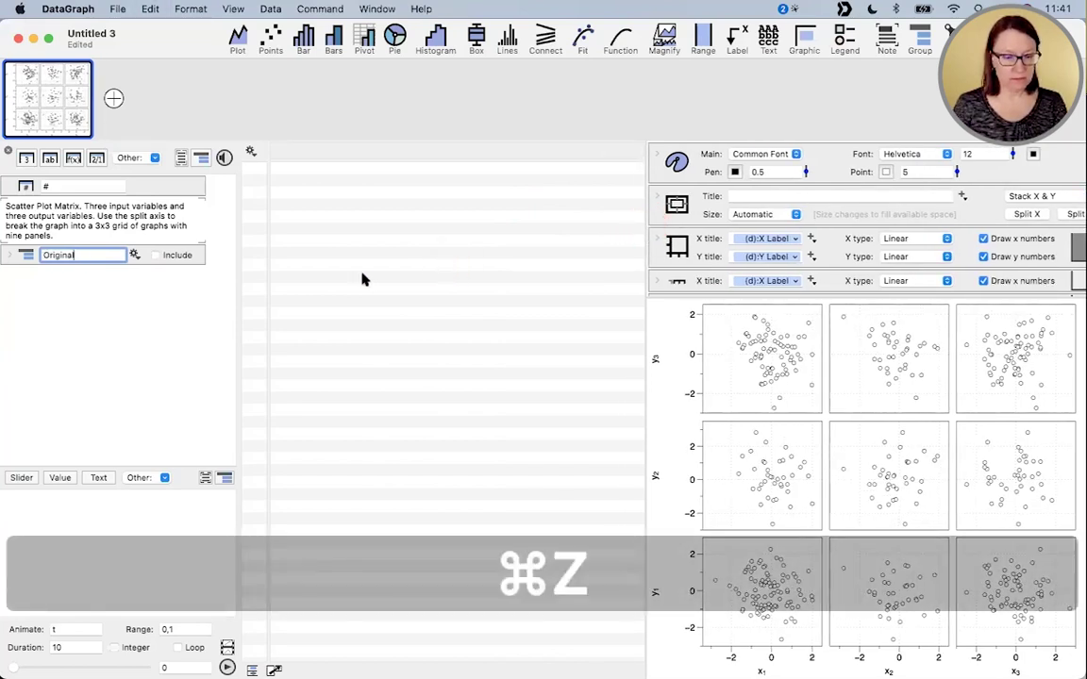
click(292, 243)
key(super+v)
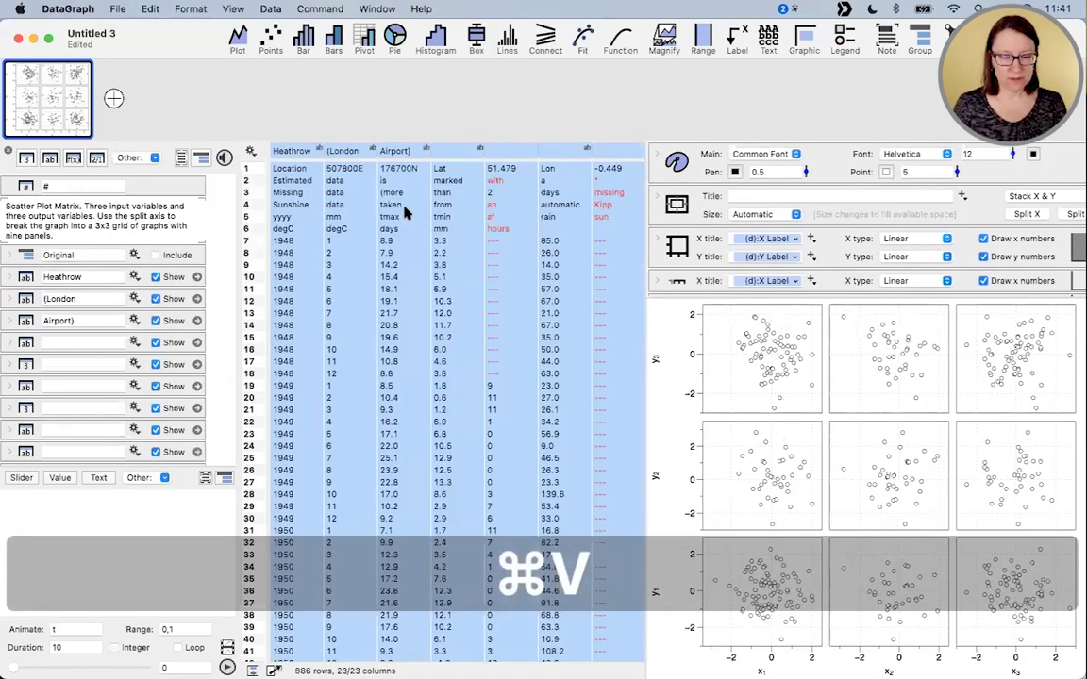
scroll(395, 311, up, 10)
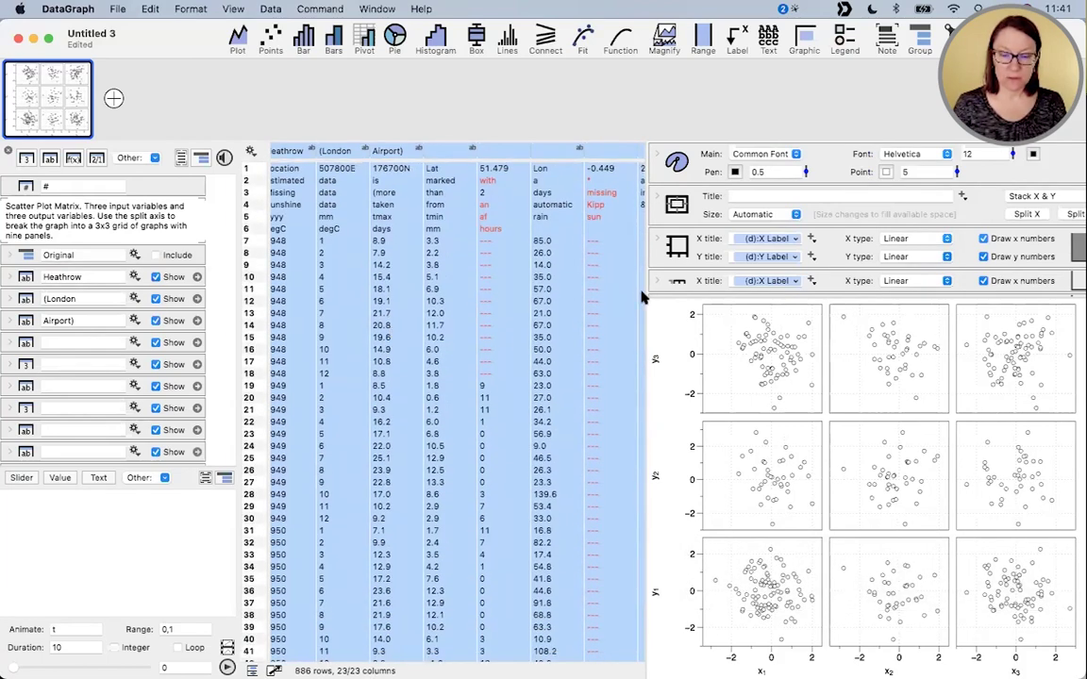
drag(645, 295, 733, 298)
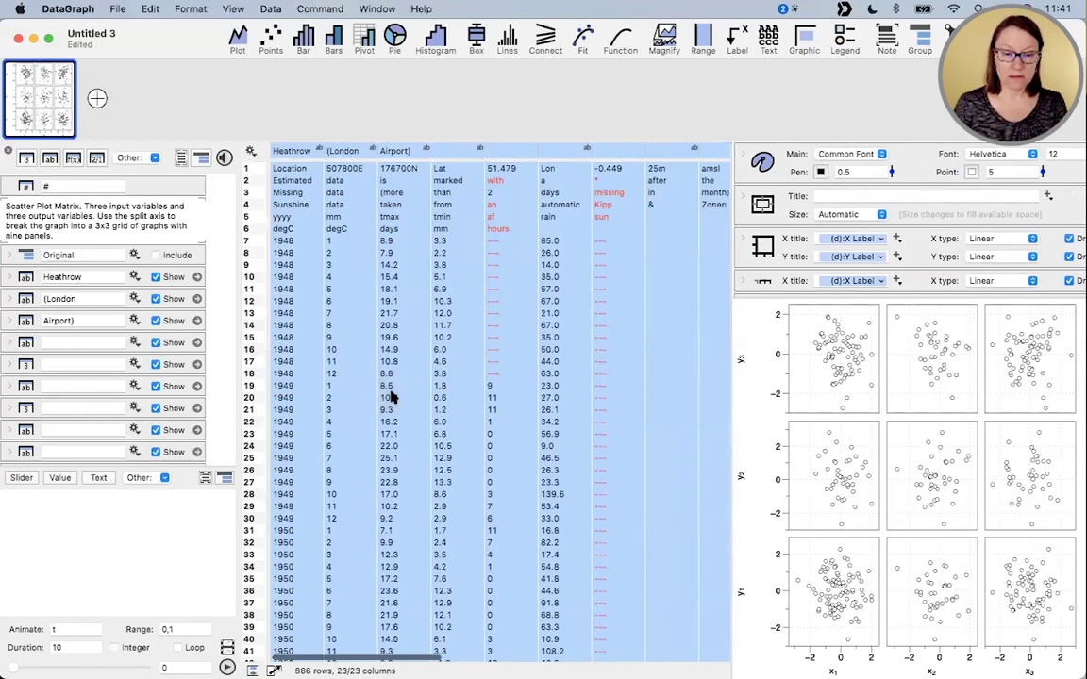
- Examine the pasted table's header text, column name row, units row and first data rows
scroll(480, 387, down, 1)
scroll(485, 392, up, 1)
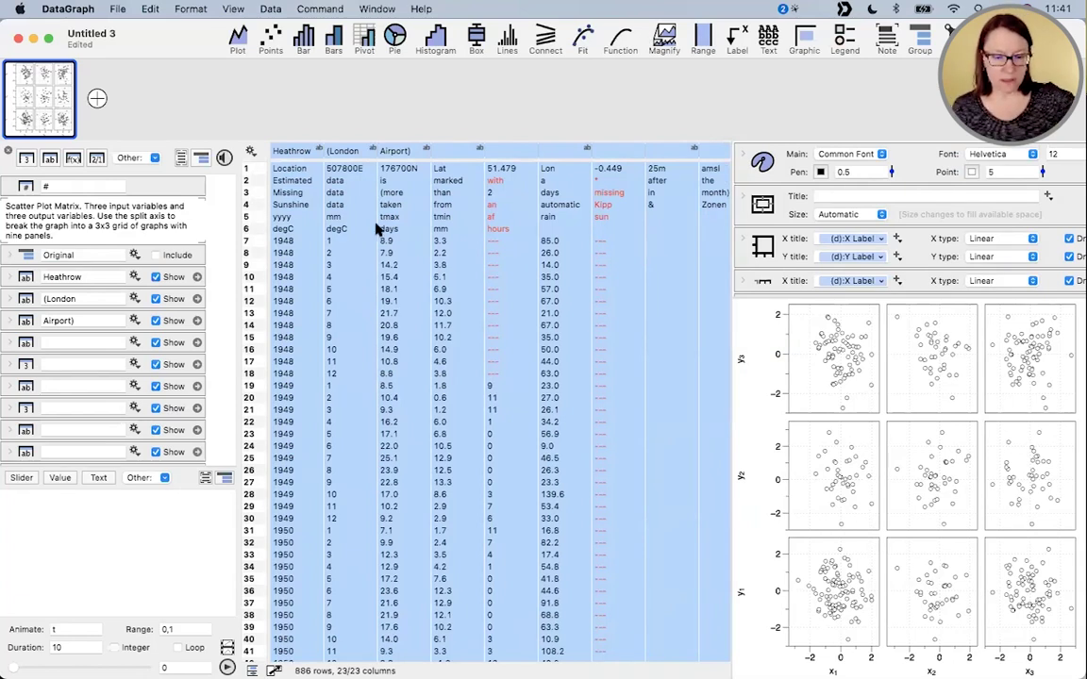
click(328, 227)
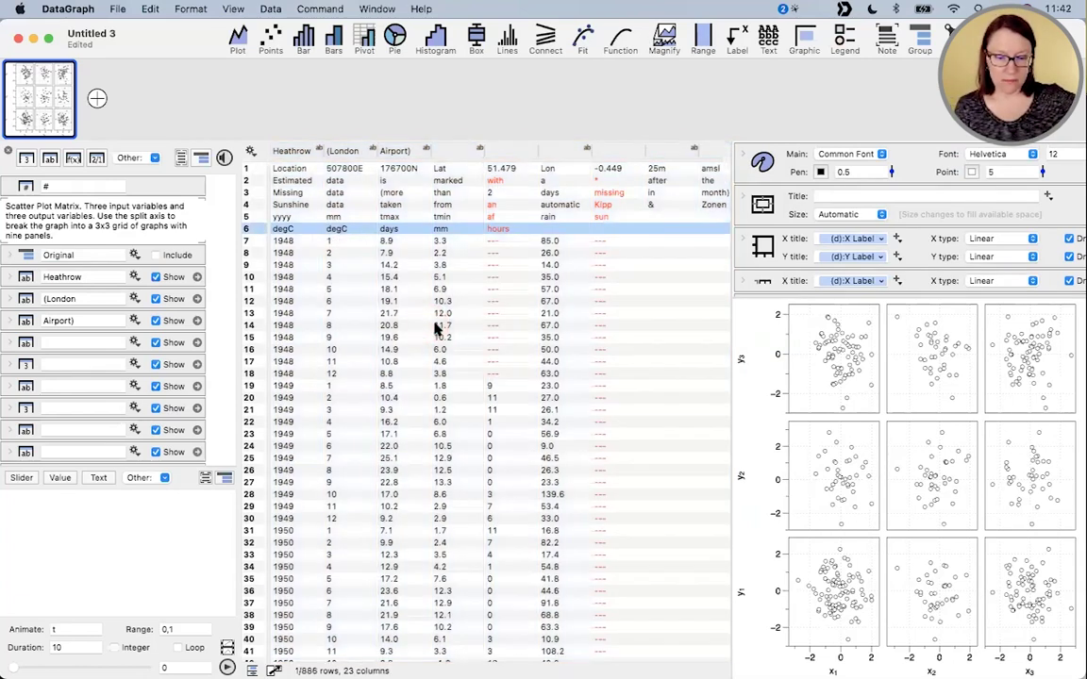
scroll(437, 325, down, 5)
scroll(437, 325, up, 5)
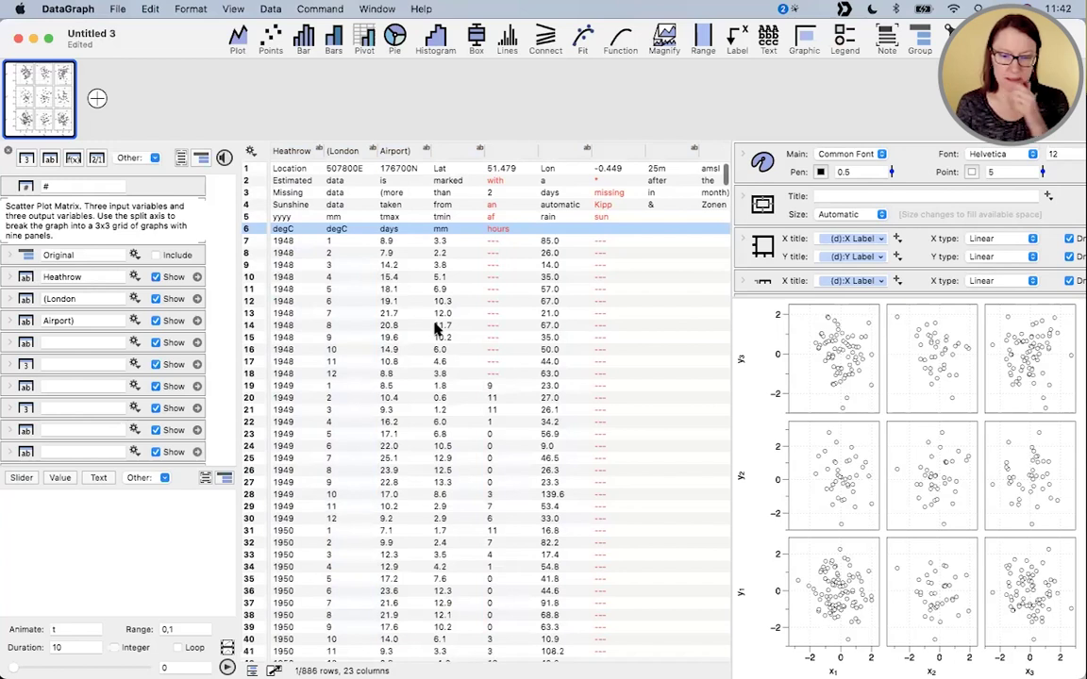
scroll(437, 325, down, 3)
scroll(436, 325, up, 3)
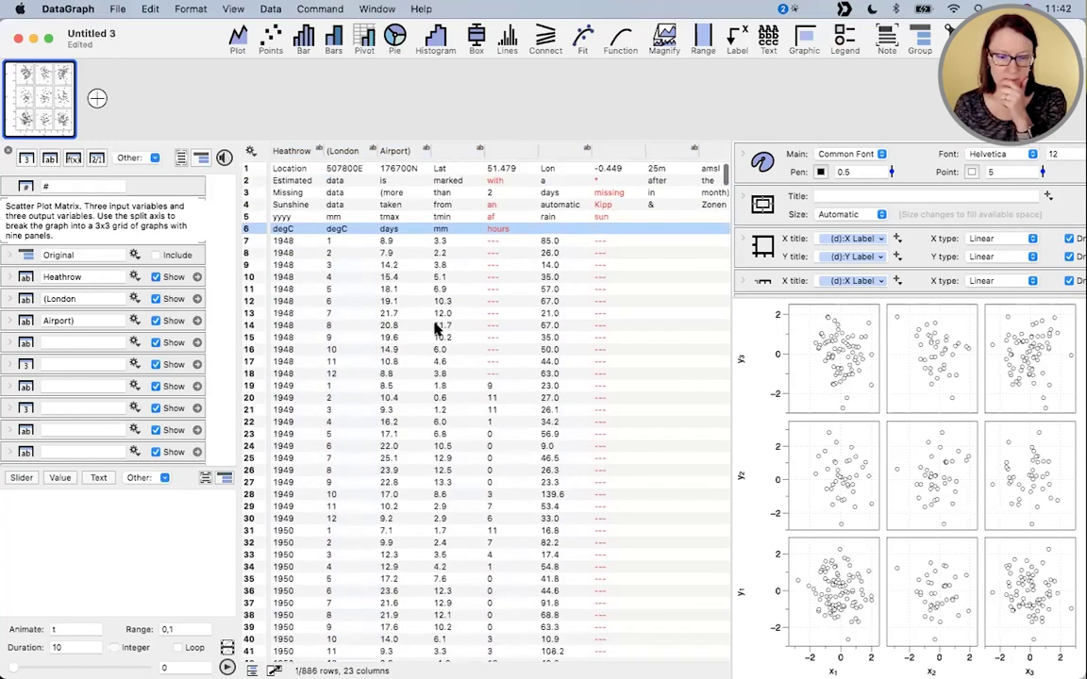
click(319, 217)
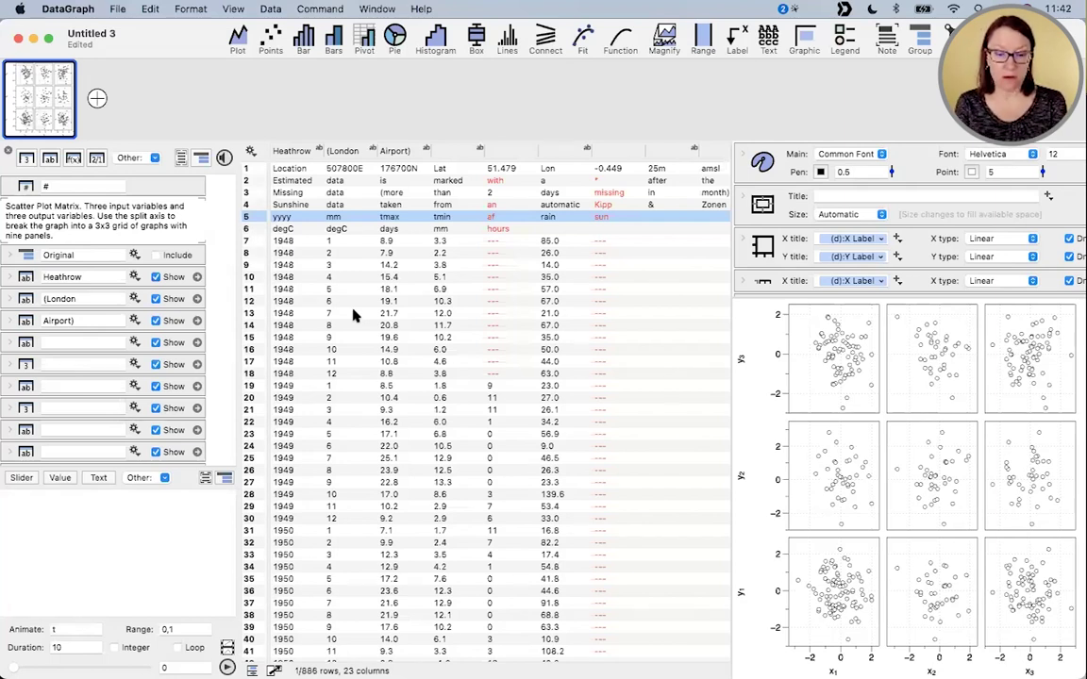
- Copy the four descriptive text rows above the yyyy/mm column name row, rows 1 to 4
click(305, 168)
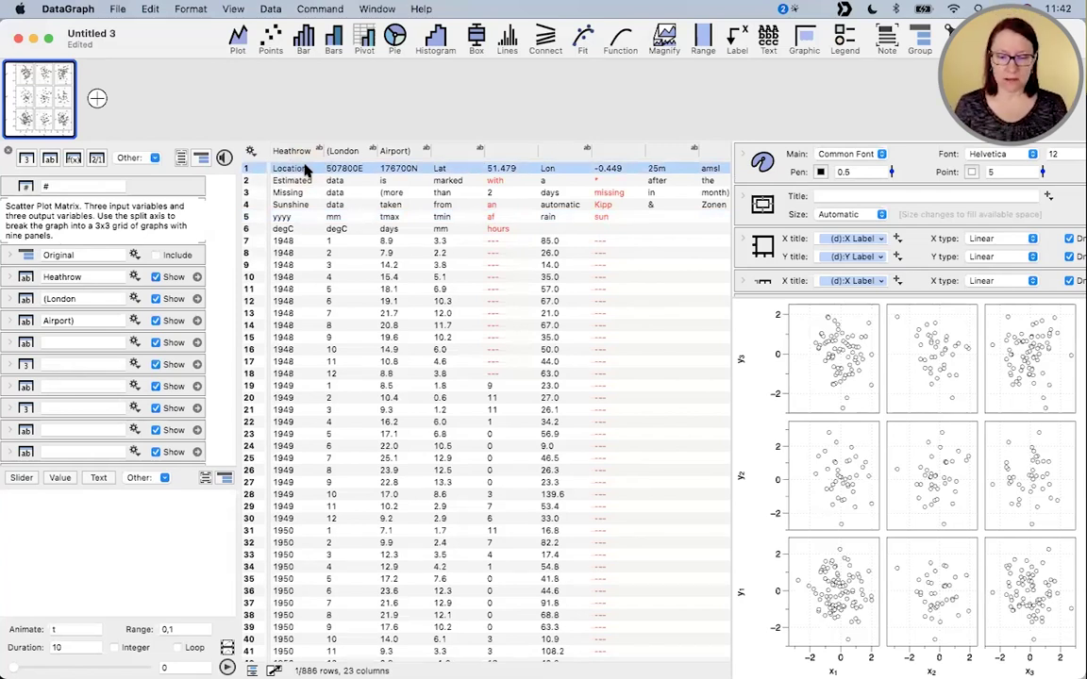
scroll(563, 230, right, 5)
scroll(570, 230, left, 5)
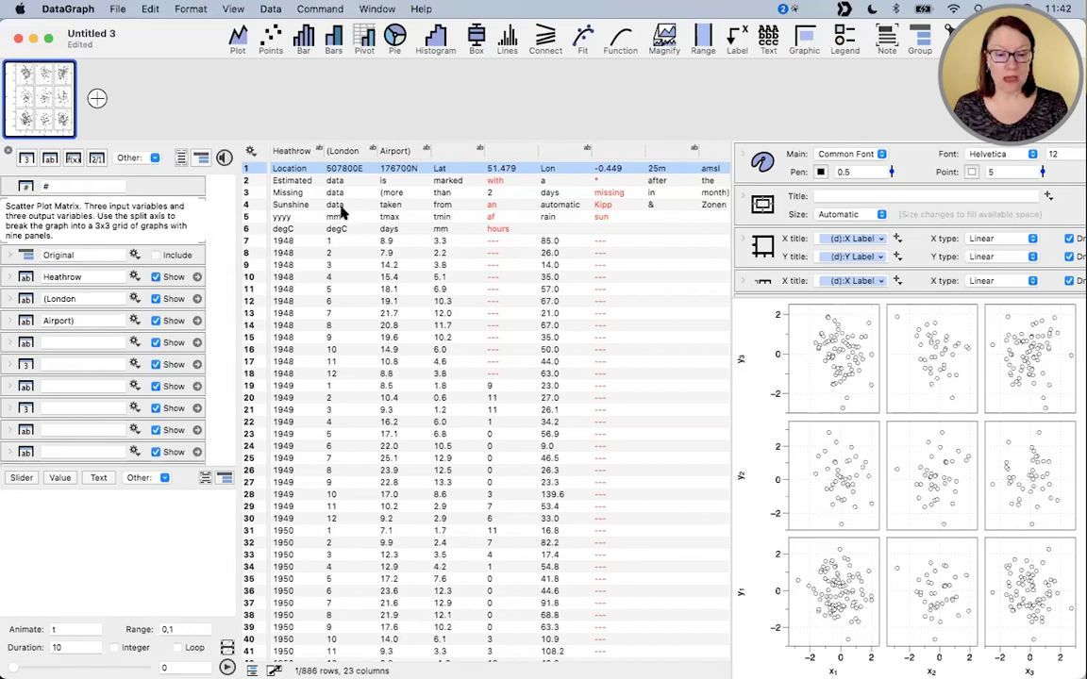
shift+click(311, 202)
scroll(619, 235, right, 5)
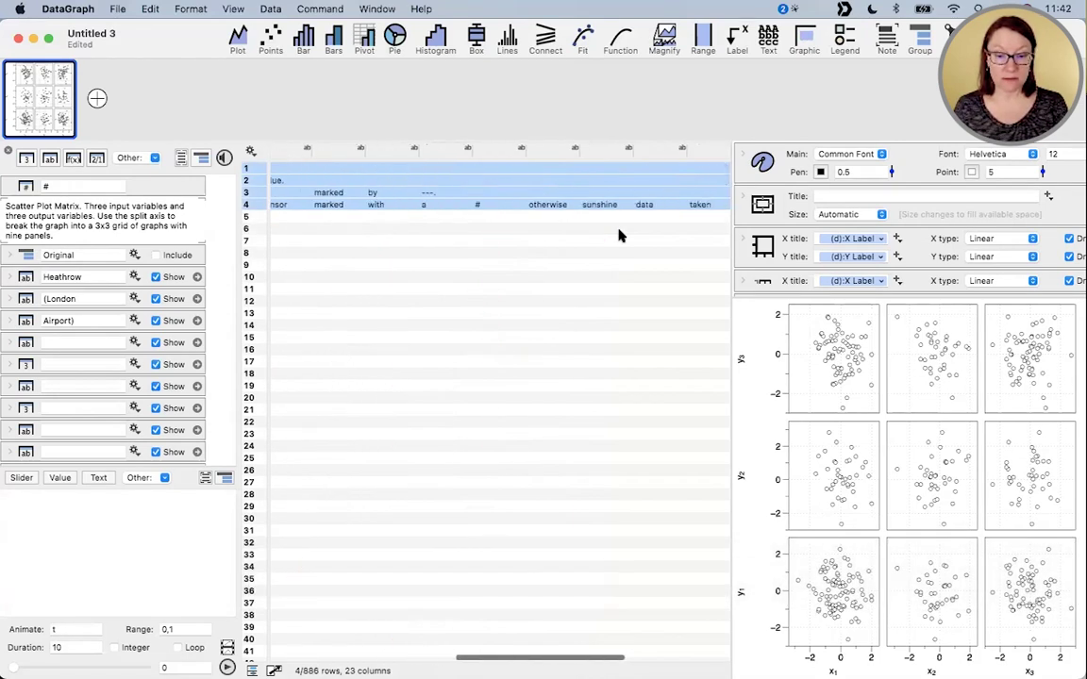
scroll(619, 235, down, 2)
scroll(619, 234, left, 5)
scroll(619, 235, up, 2)
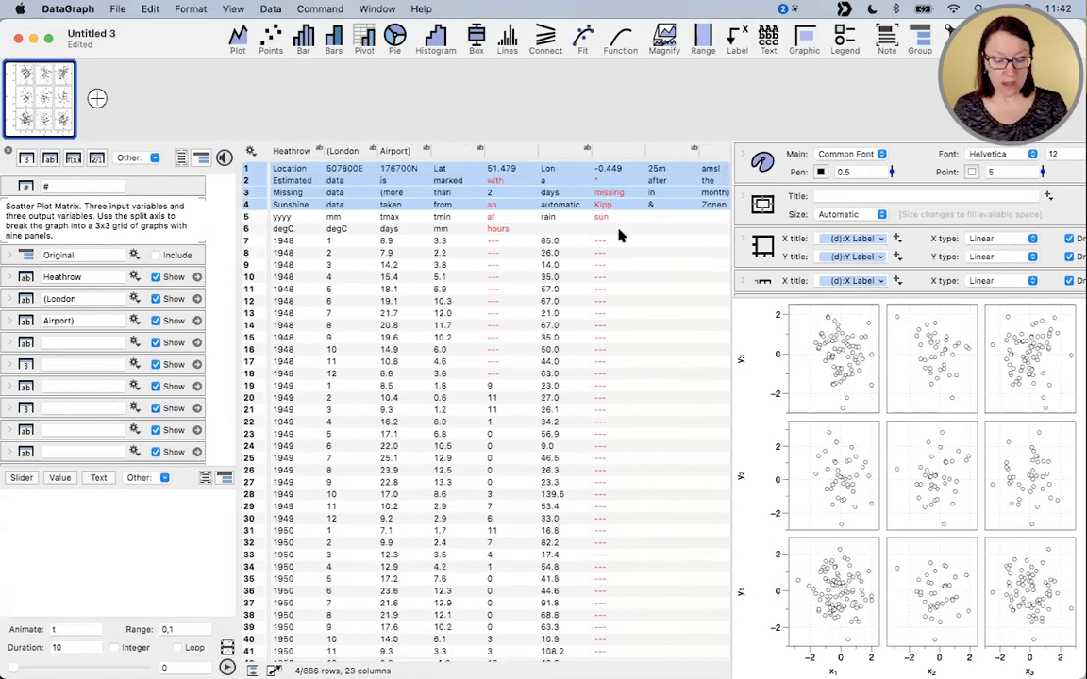
key(super+c)
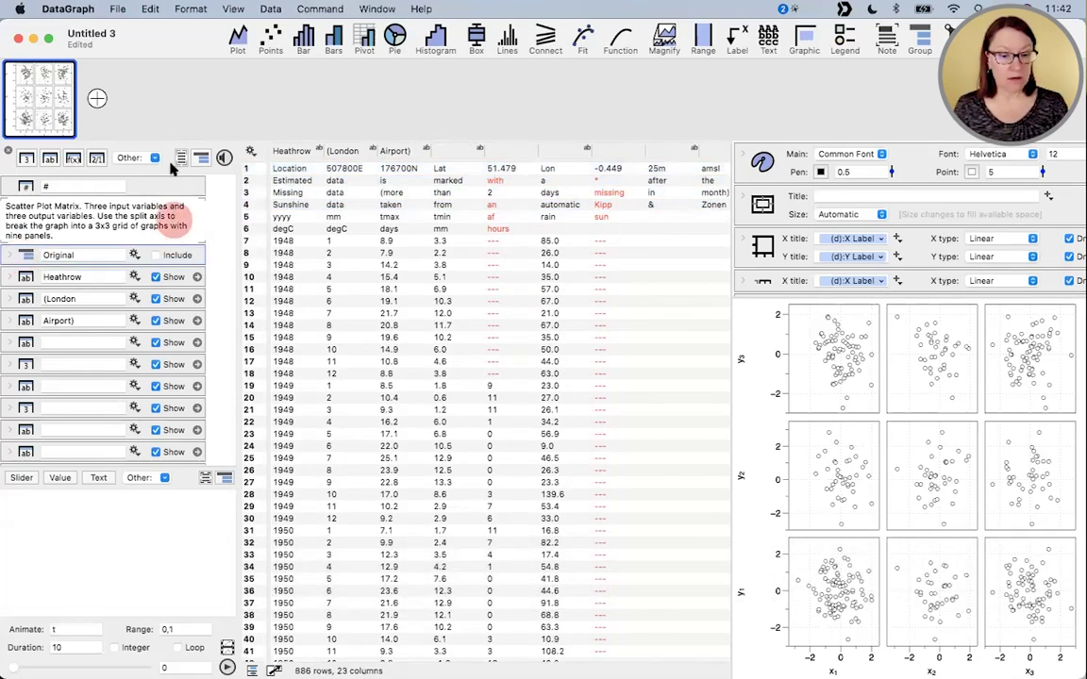
mouse_move(170, 121)
mouse_down()
mouse_move(142, 155)
mouse_move(179, 158)
mouse_up()
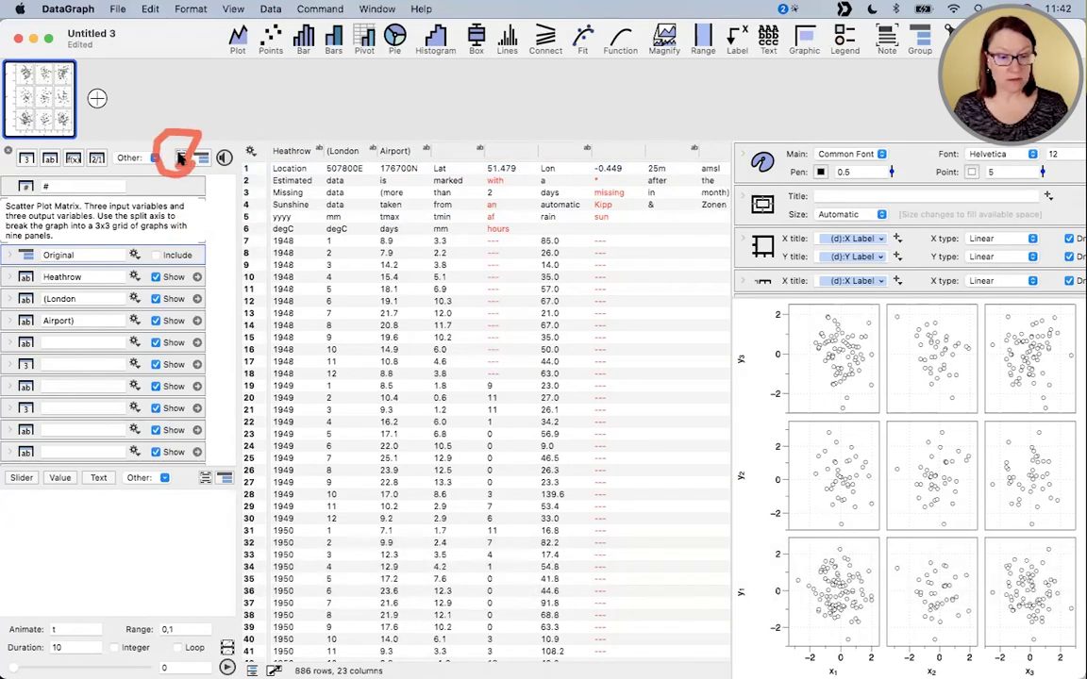
- Add a text note below the Original group and replace its placeholder with the copied Heathrow description rows
click(180, 157)
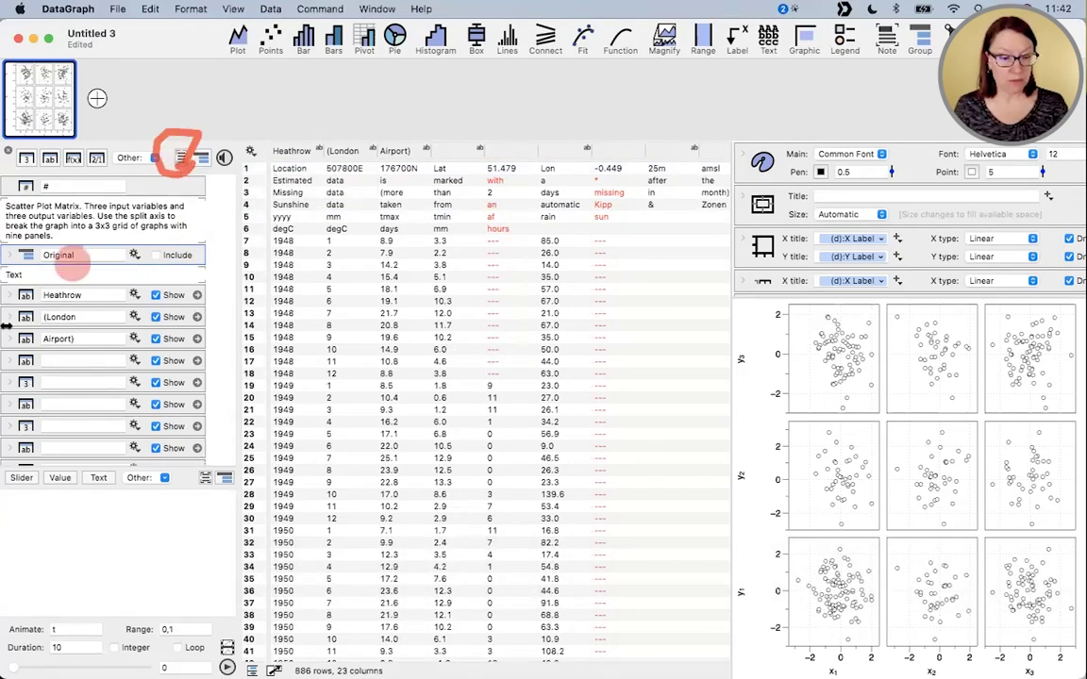
double_click(31, 271)
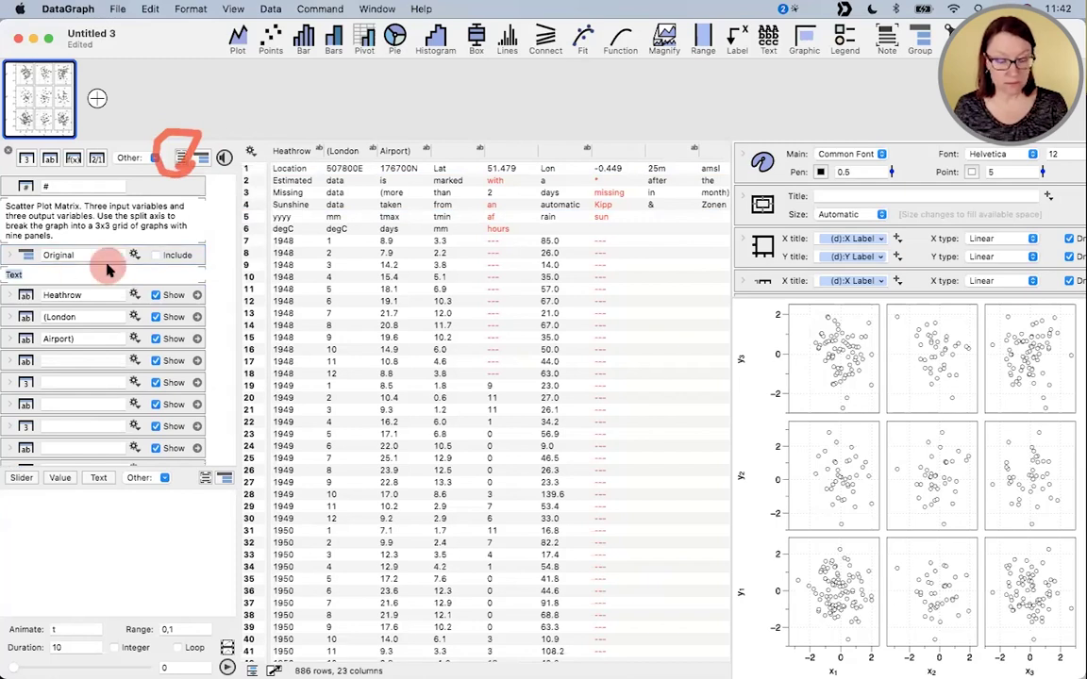
key(super+v)
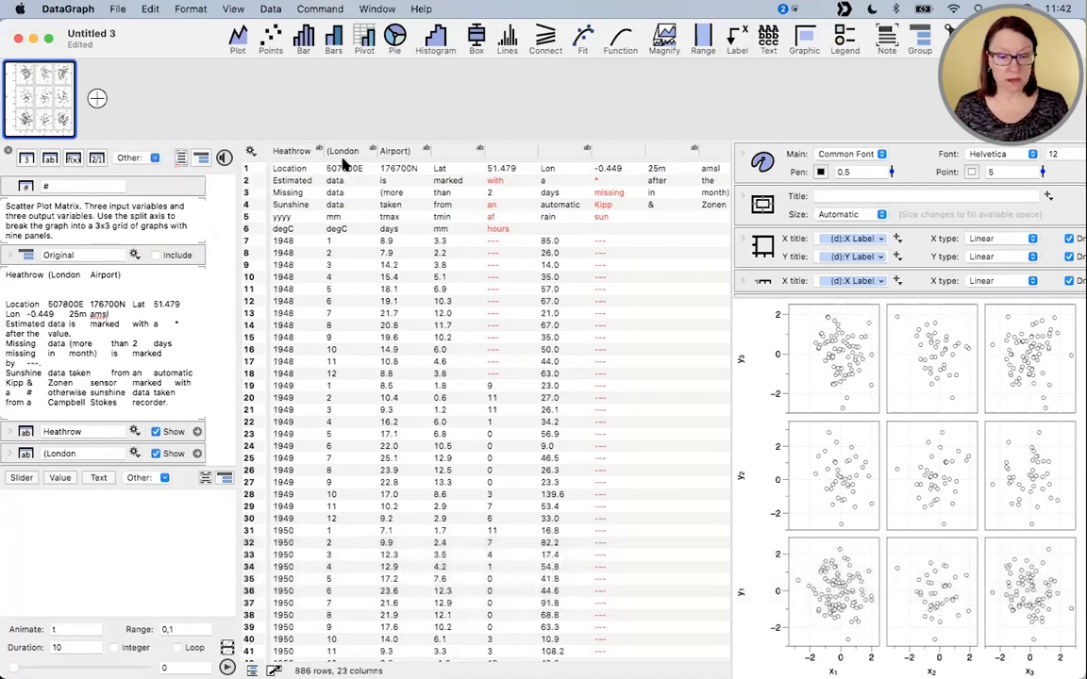
click(205, 271)
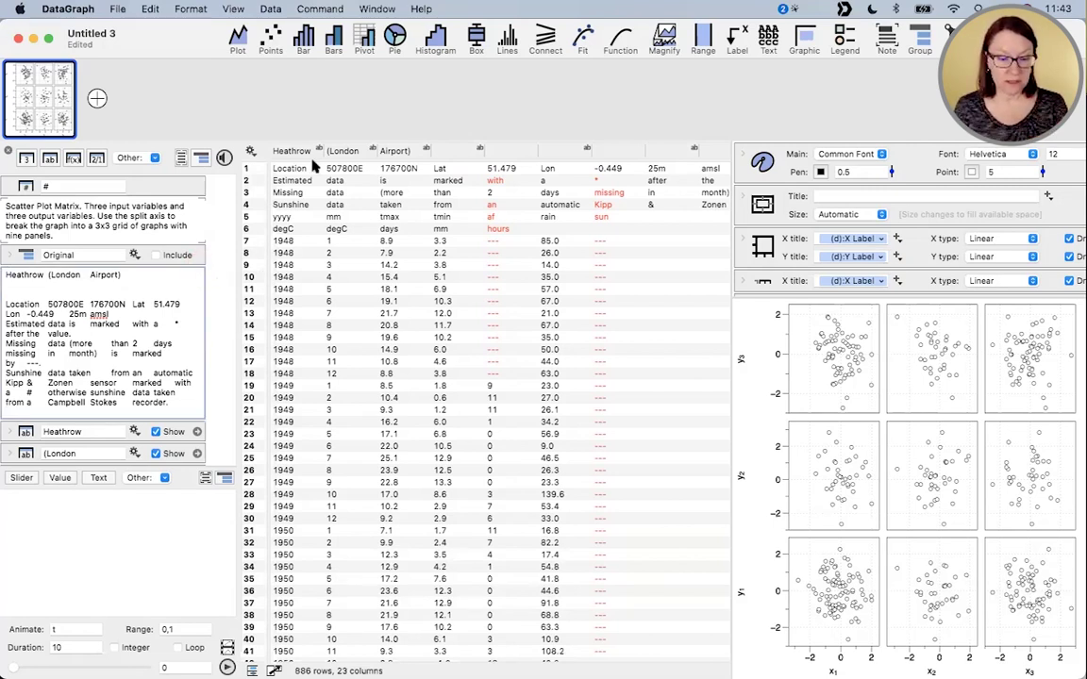
- Delete the four descriptive rows, 1 to 4, from only the visible columns, leaving the hidden Original columns out
click(289, 168)
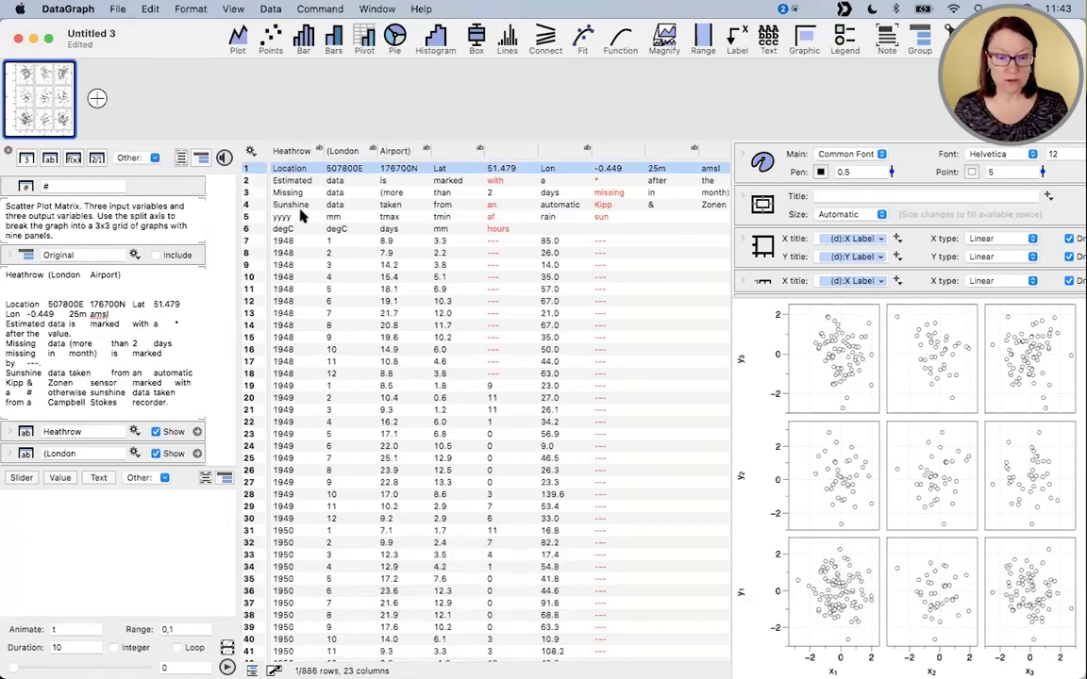
shift+click(302, 210)
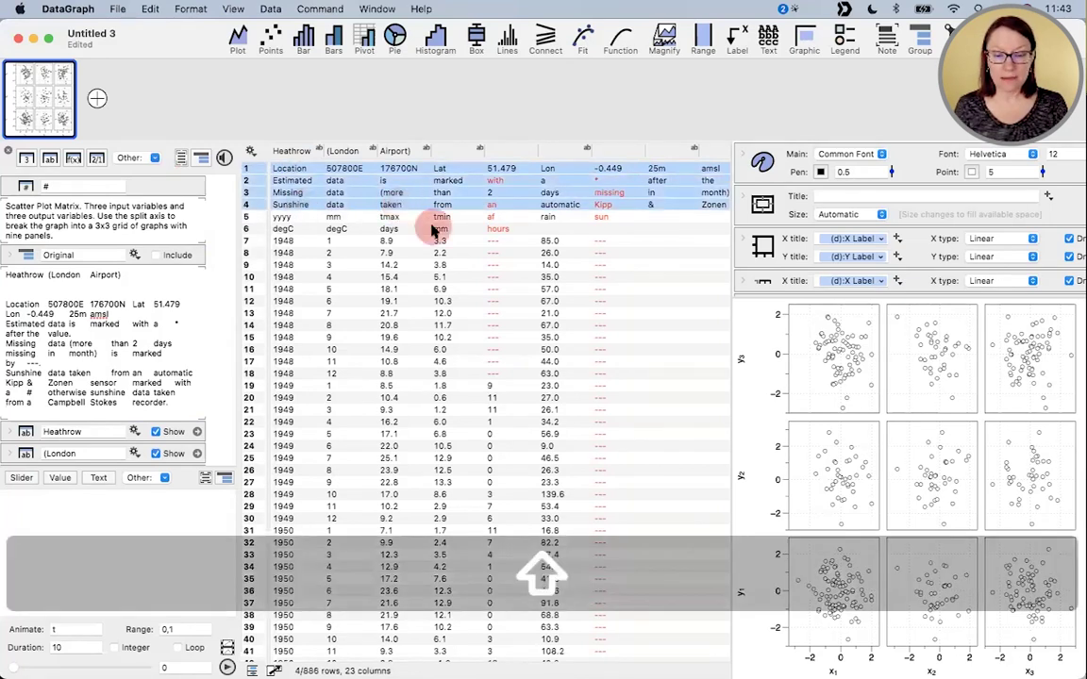
scroll(546, 275, right, 10)
scroll(546, 274, left, 10)
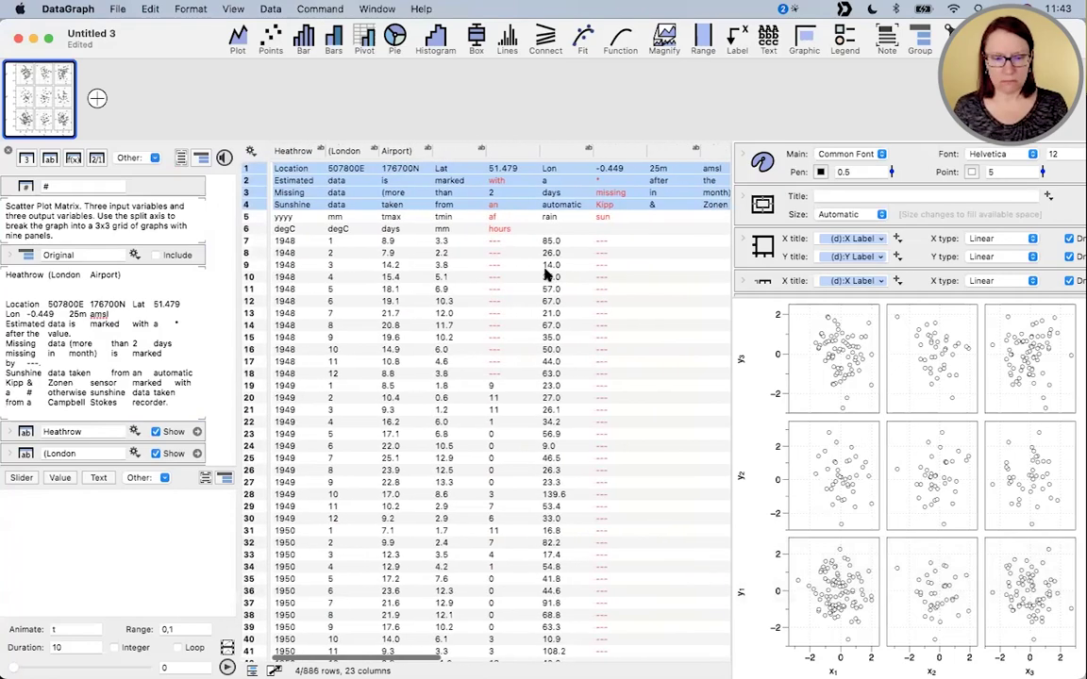
key(BackSpace)
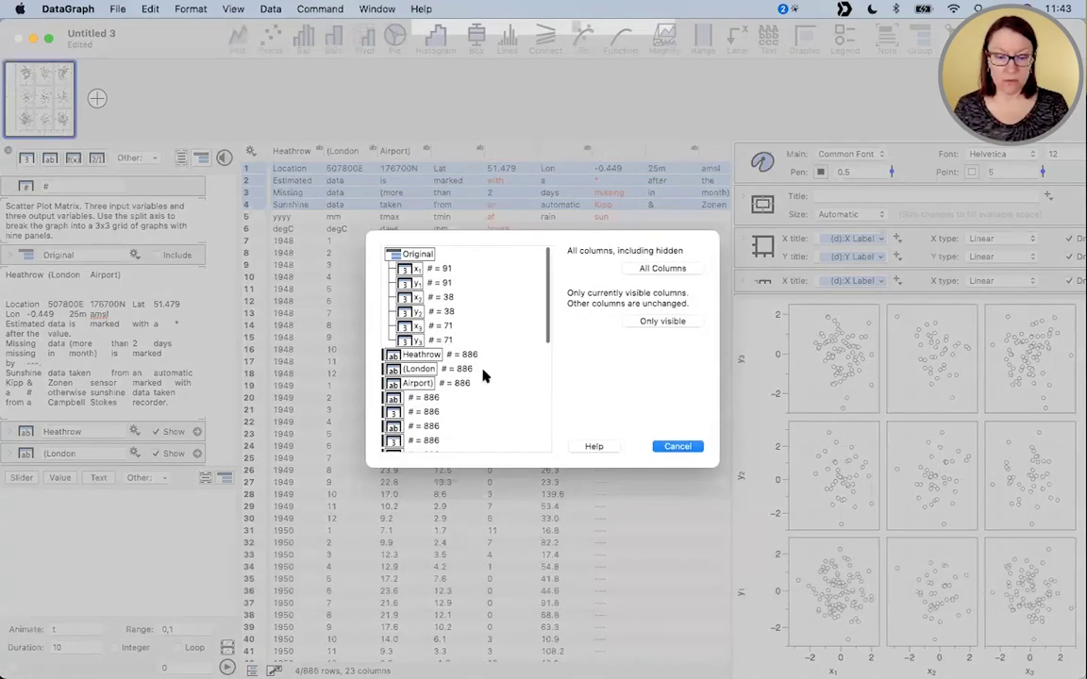
scroll(483, 376, down, 15)
scroll(483, 376, up, 15)
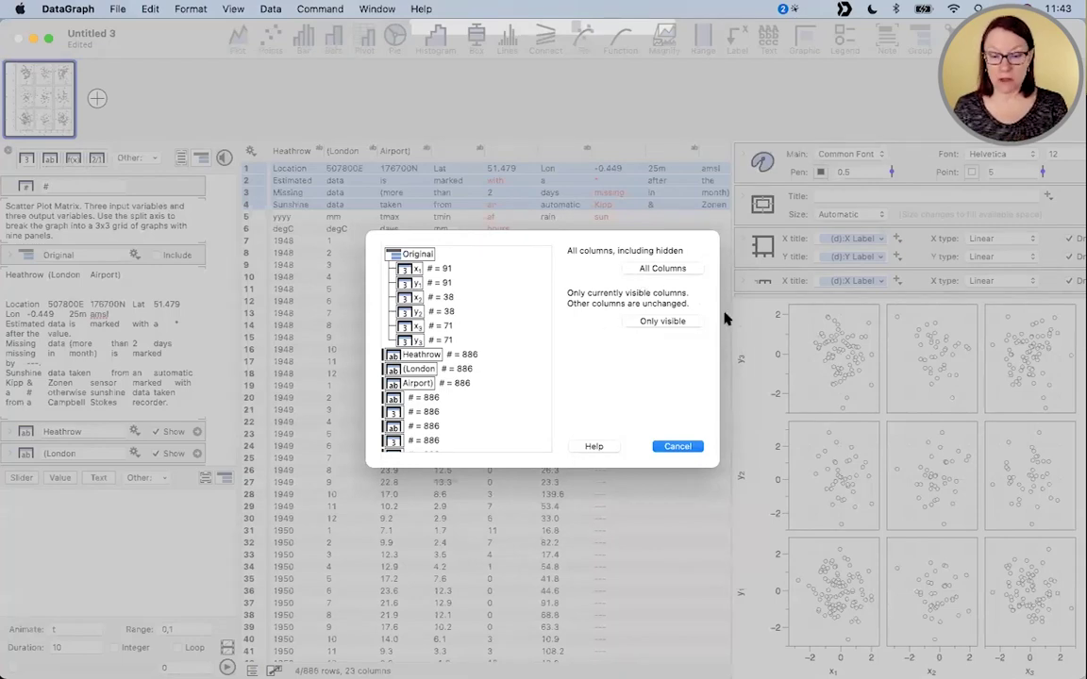
mouse_move(612, 326)
mouse_down()
mouse_move(709, 312)
mouse_move(660, 351)
mouse_up()
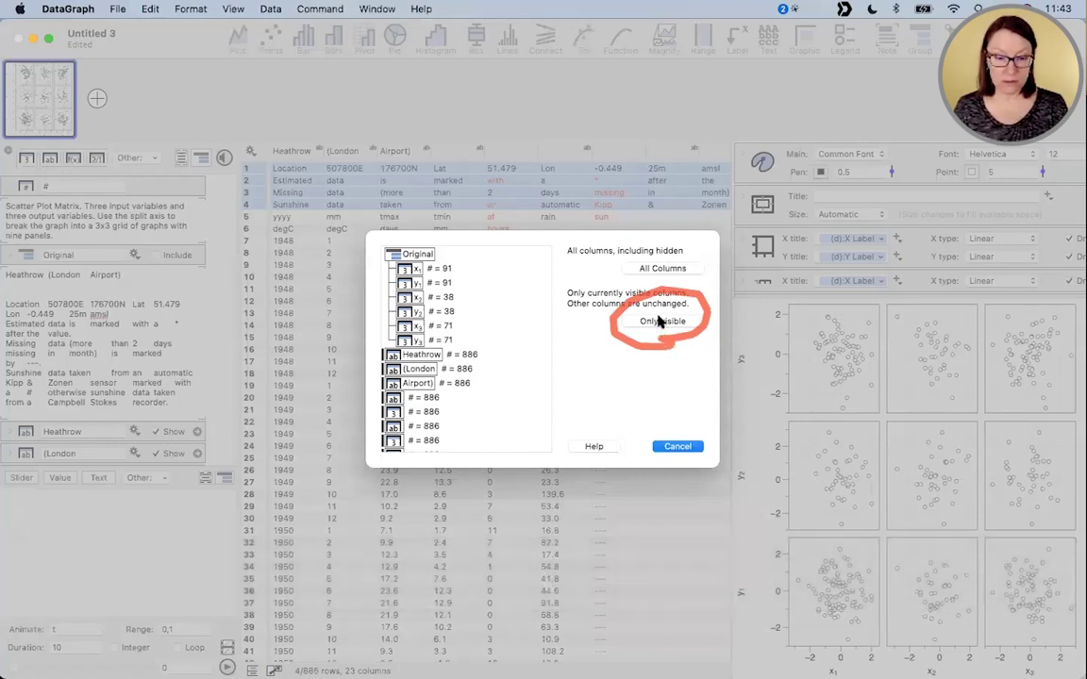
click(653, 322)
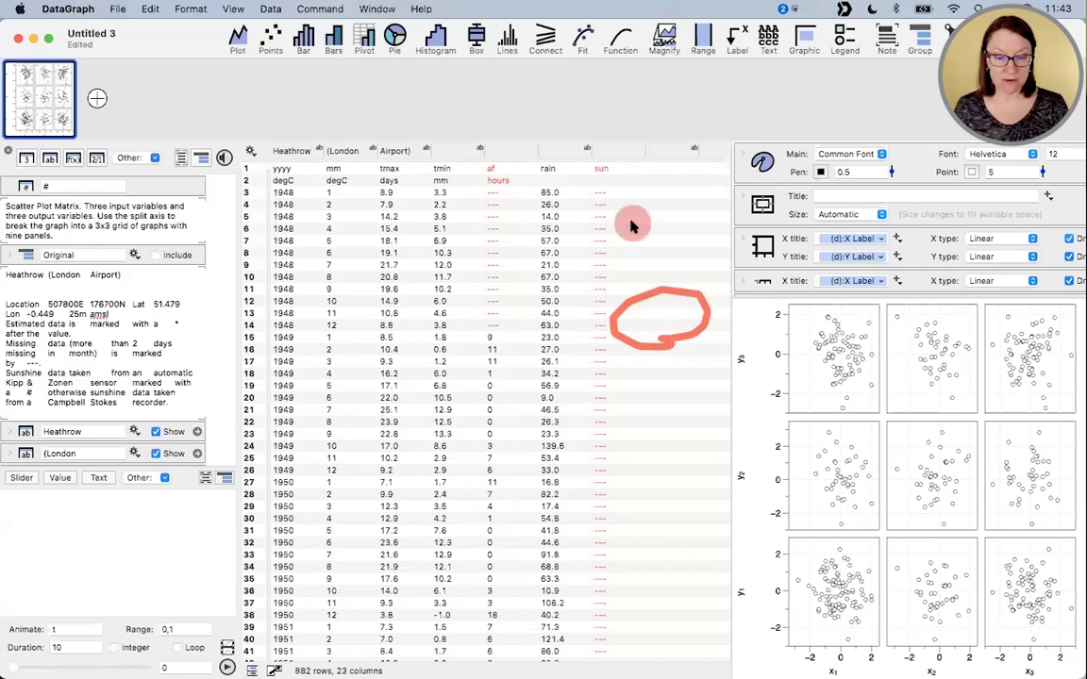
- Delete all the empty unnamed columns that follow the sun column from the column list
click(632, 224)
click(422, 172)
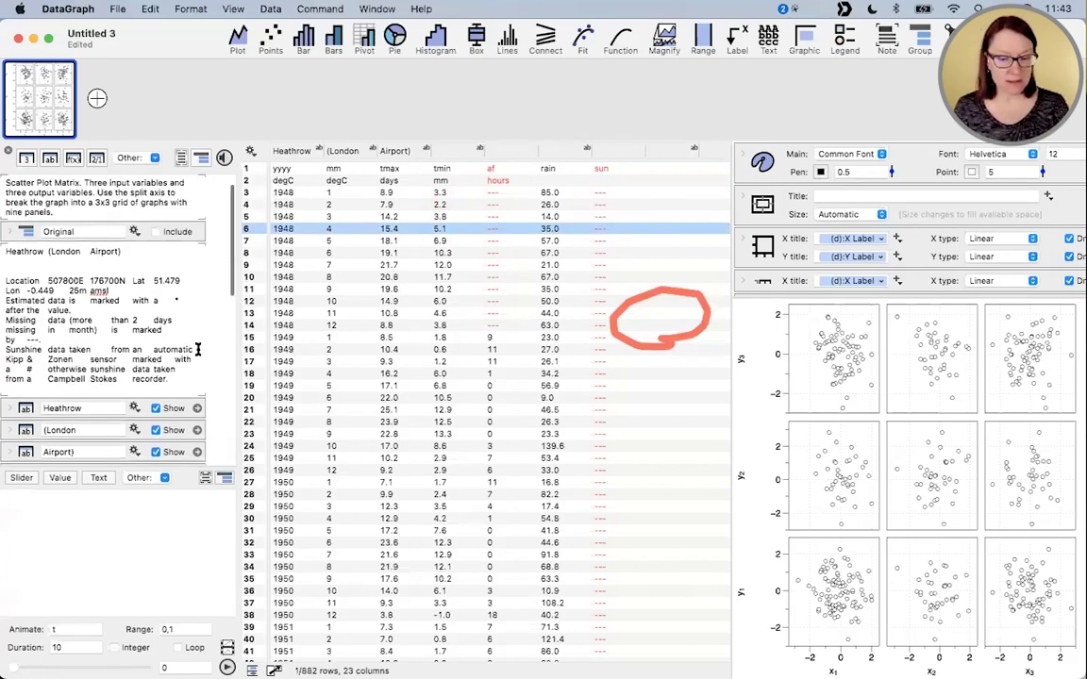
scroll(139, 370, down, 5)
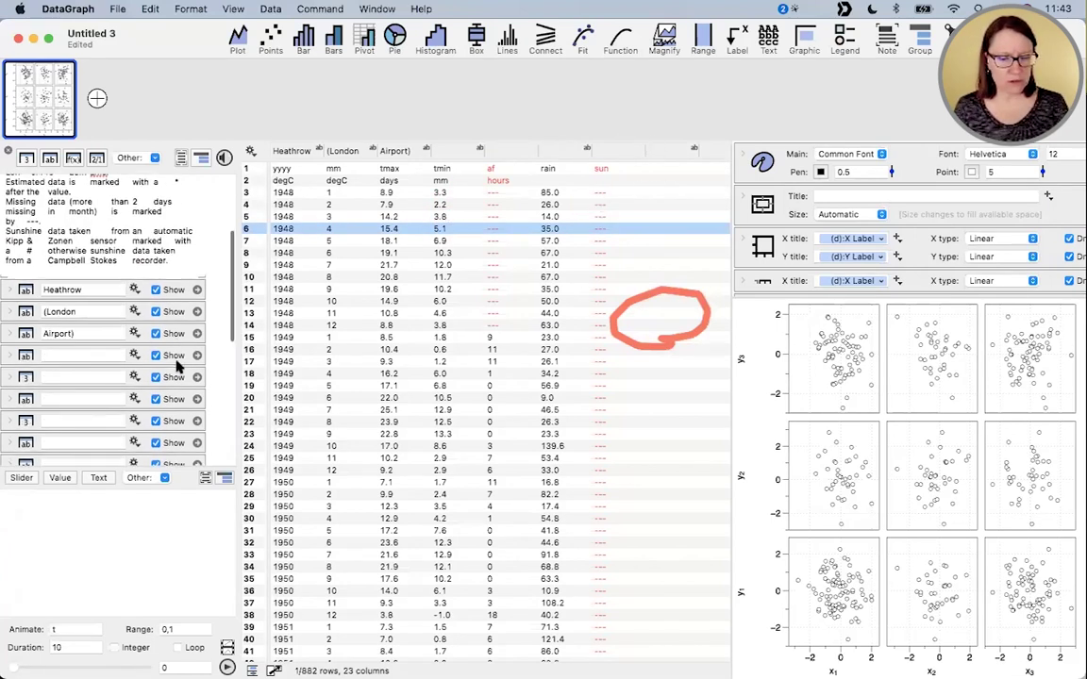
click(667, 151)
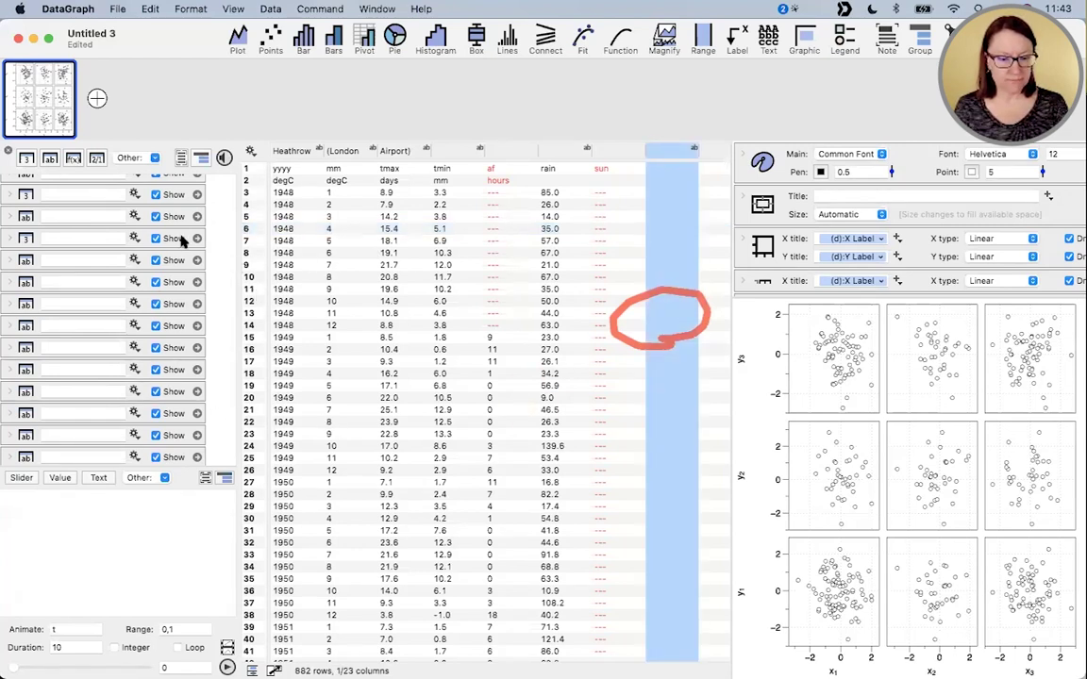
scroll(193, 250, up, 5)
click(196, 385)
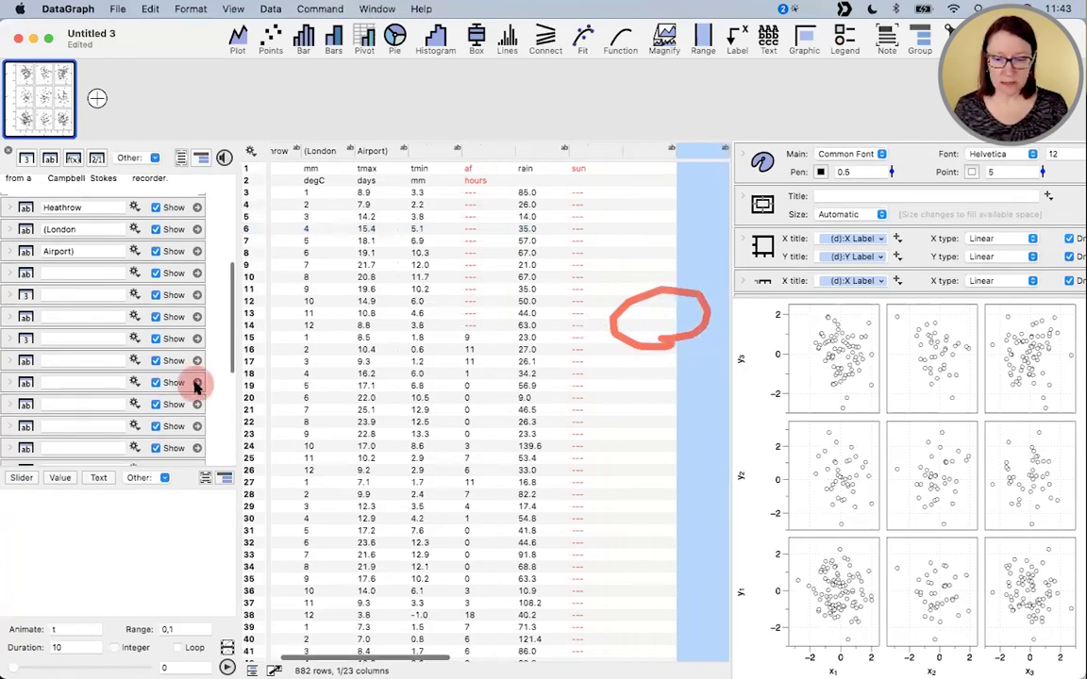
click(196, 361)
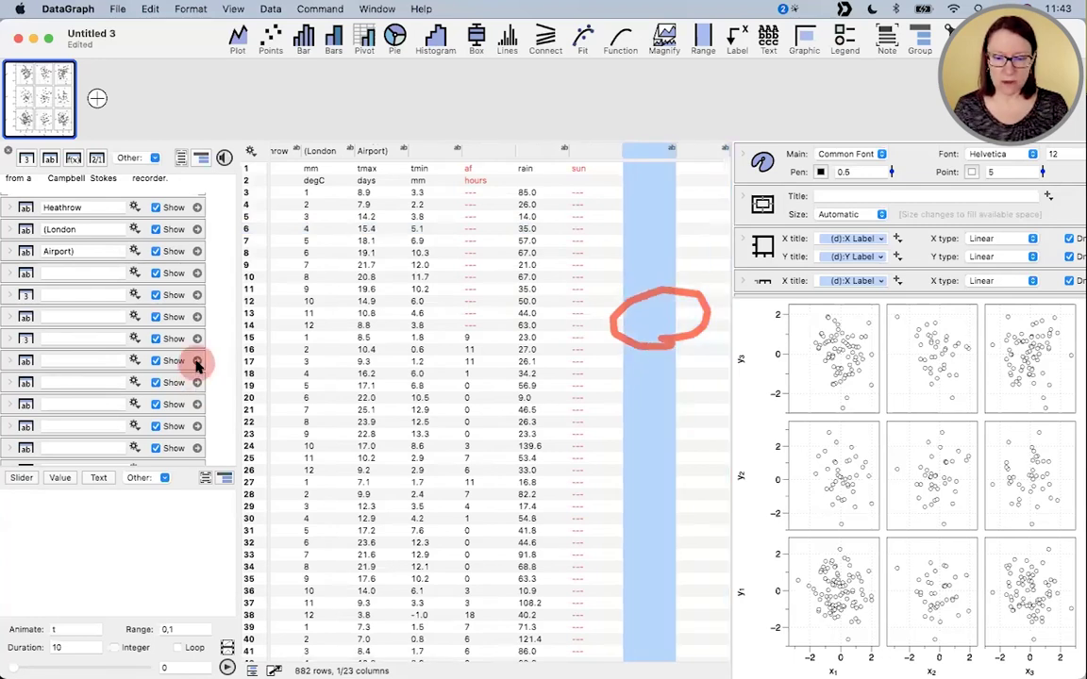
click(196, 362)
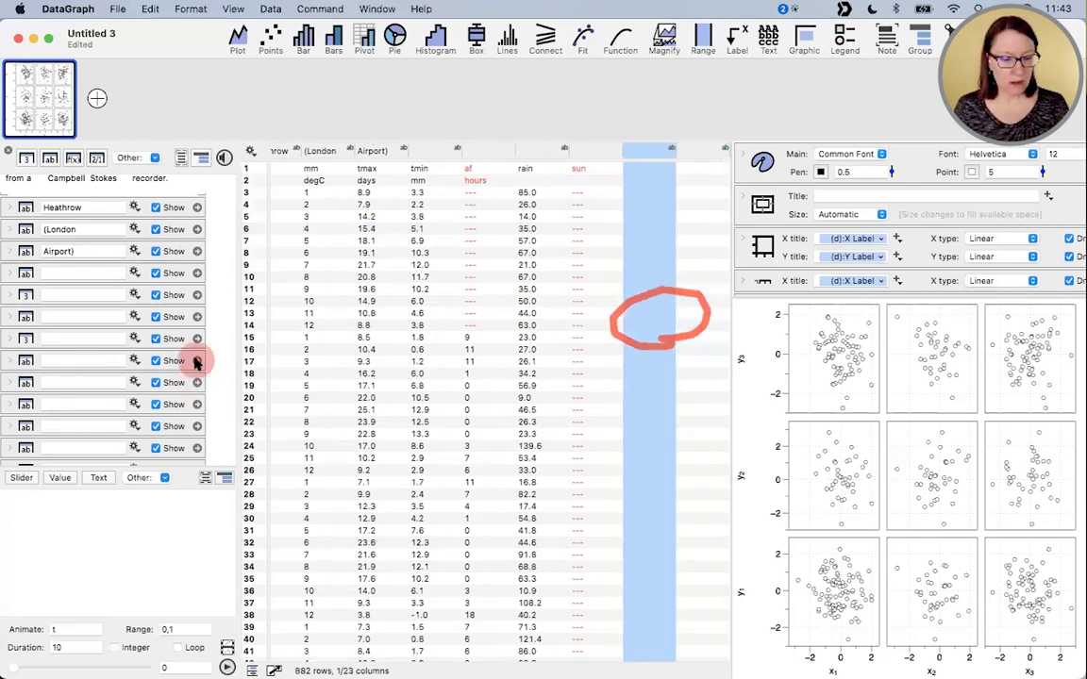
drag(191, 360, 632, 419)
scroll(631, 416, left, 10)
scroll(133, 337, down, 1)
scroll(133, 336, up, 5)
scroll(133, 339, down, 3)
scroll(134, 344, up, 1)
scroll(135, 350, down, 1)
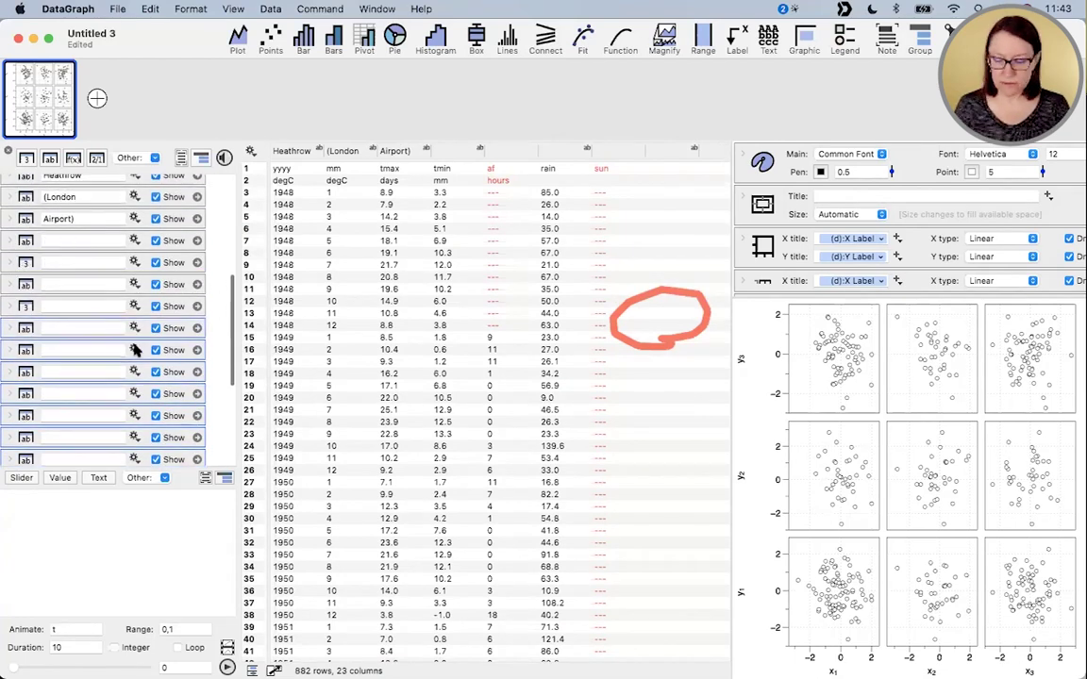
key(BackSpace)
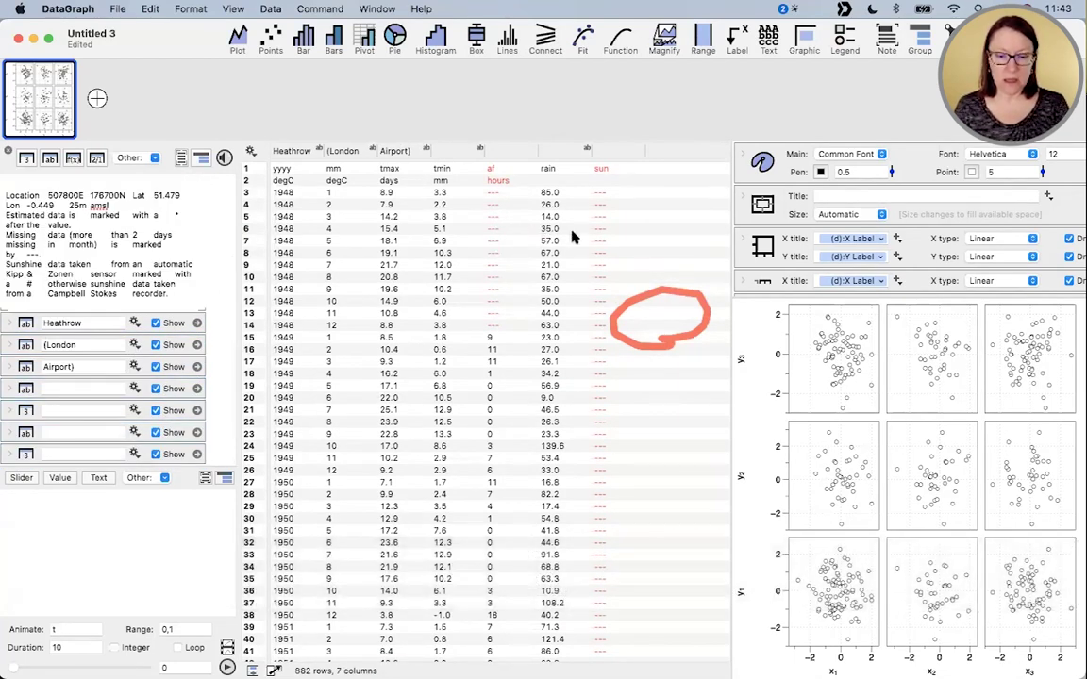
- Examine the sun column's entries down the table, checking where dashes mark missing data
click(613, 150)
scroll(531, 347, down, 15)
scroll(529, 349, down, 8)
scroll(528, 349, up, 20)
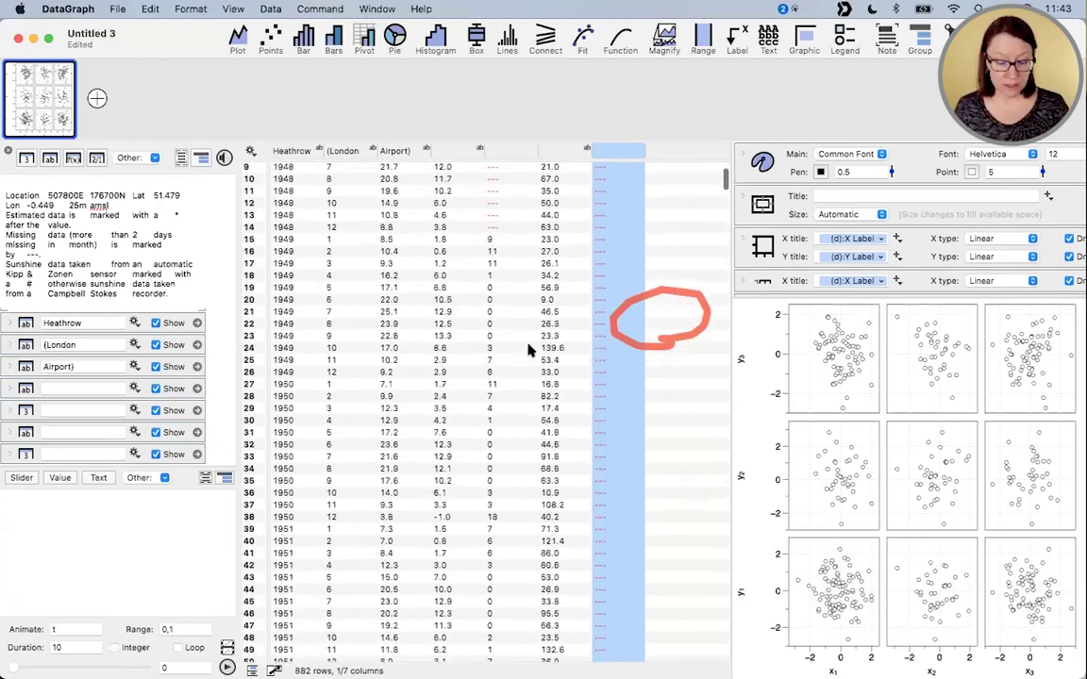
scroll(528, 349, up, 3)
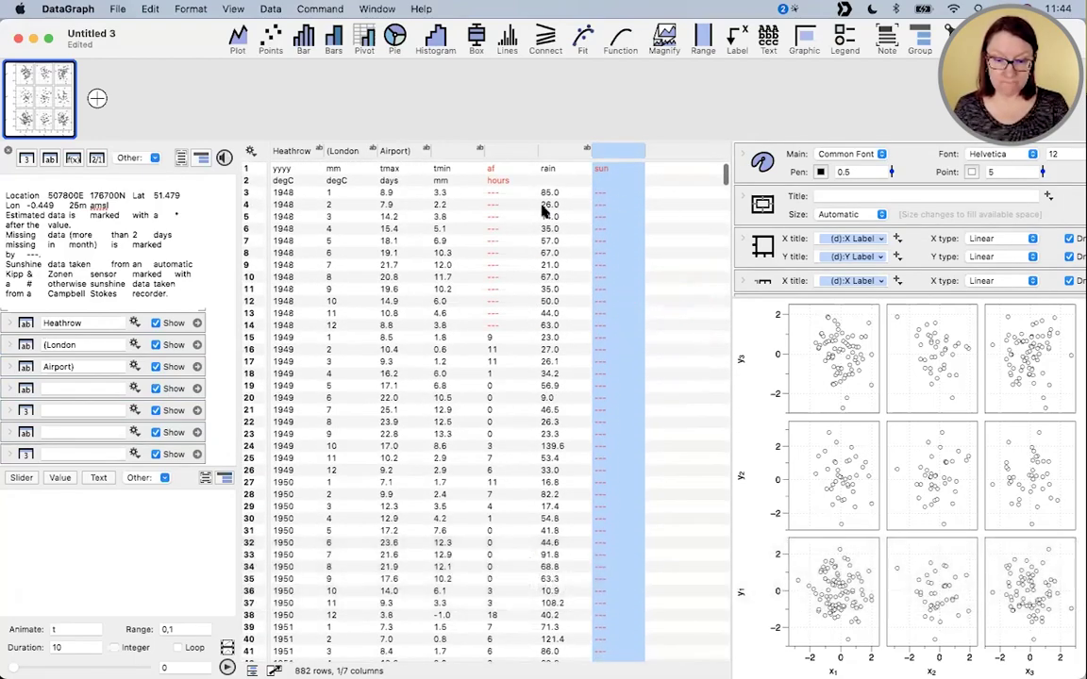
click(606, 361)
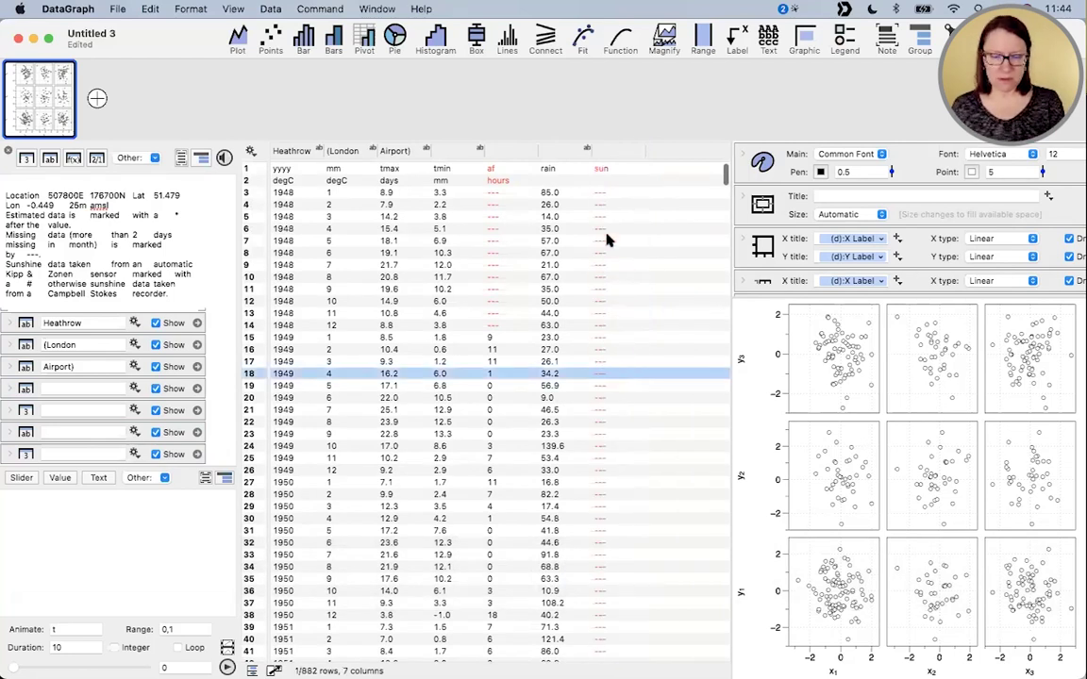
scroll(608, 241, down, 3)
scroll(608, 240, up, 3)
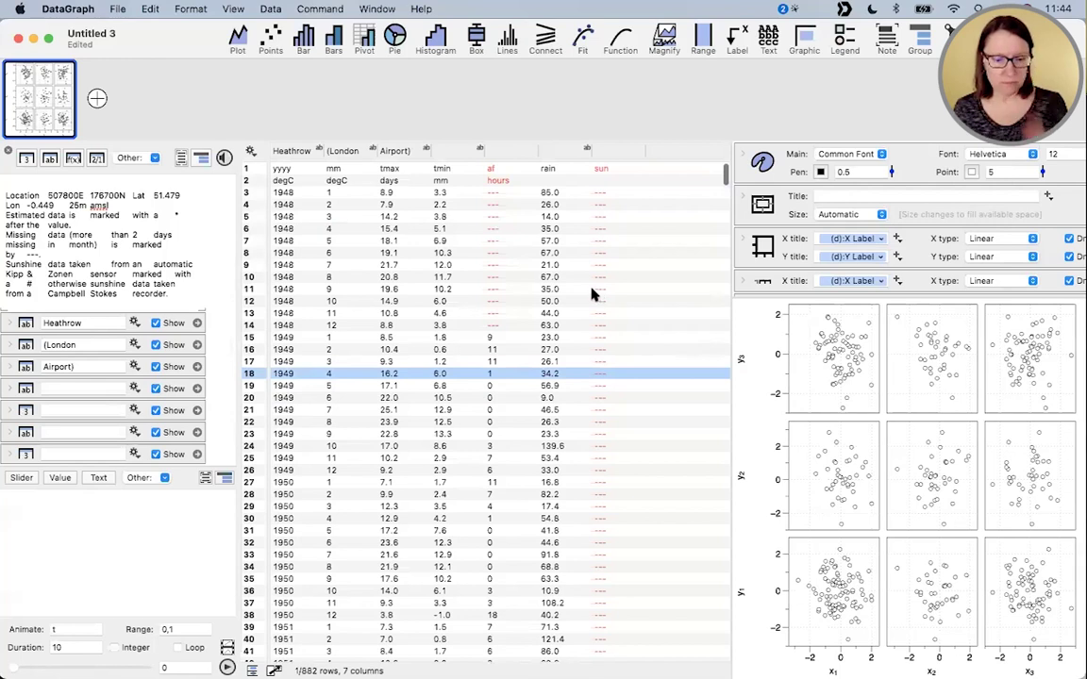
- Use row 1, which starts with yyyy and mm, for the column titles
click(563, 170)
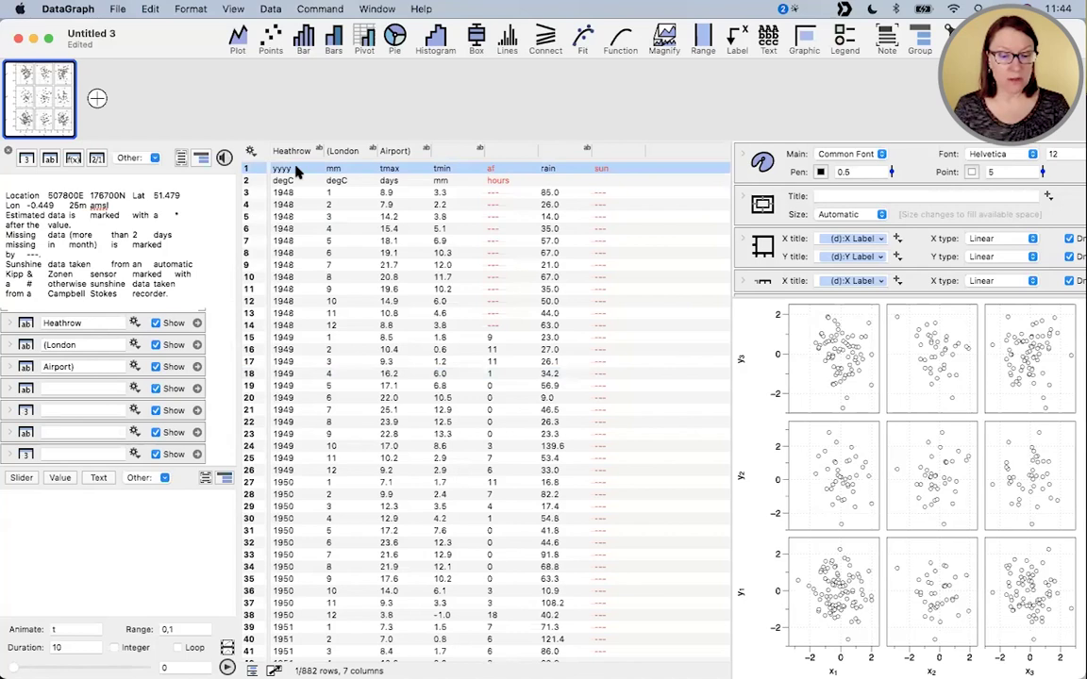
right_click(295, 170)
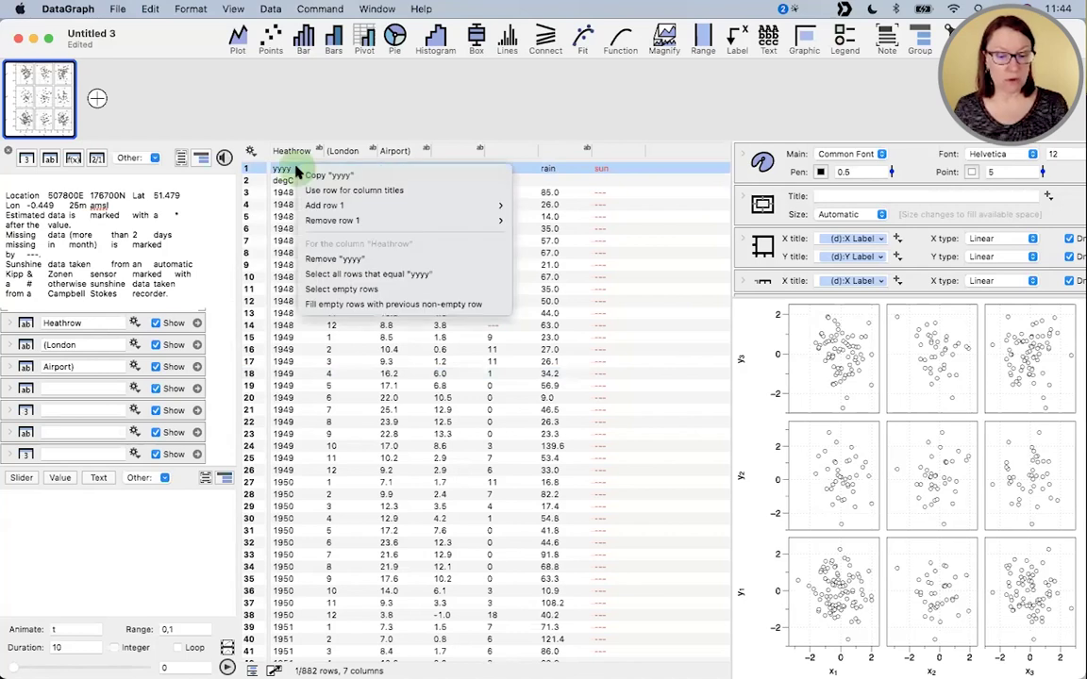
click(378, 191)
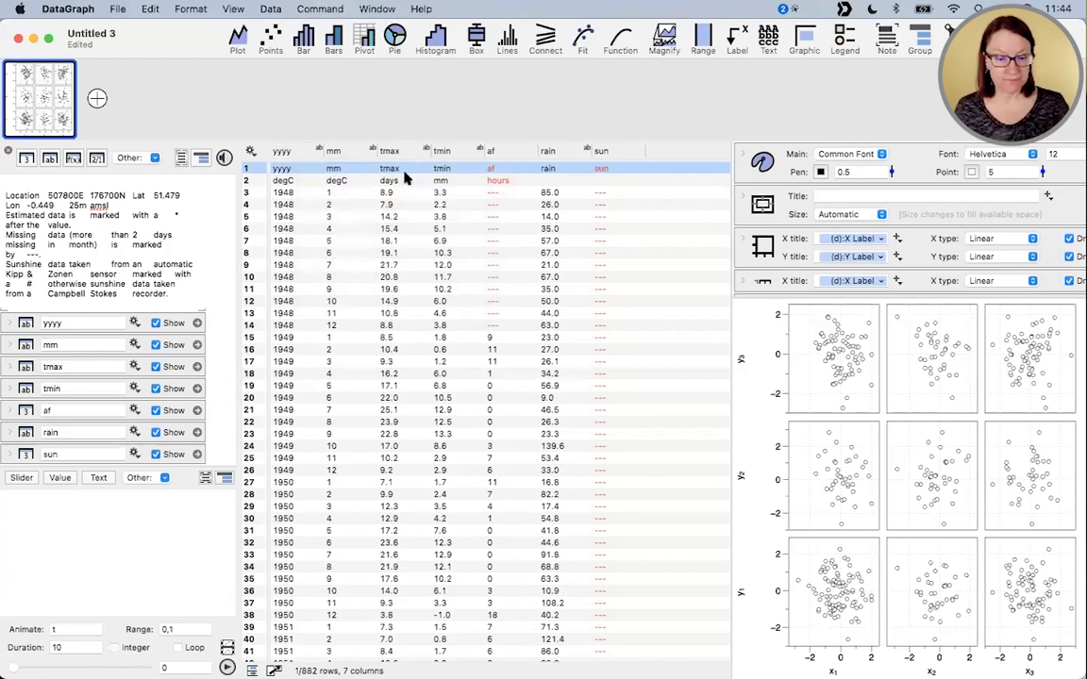
- Delete the column name row and the units row, rows 1 and 2, from only the visible columns
shift+click(404, 182)
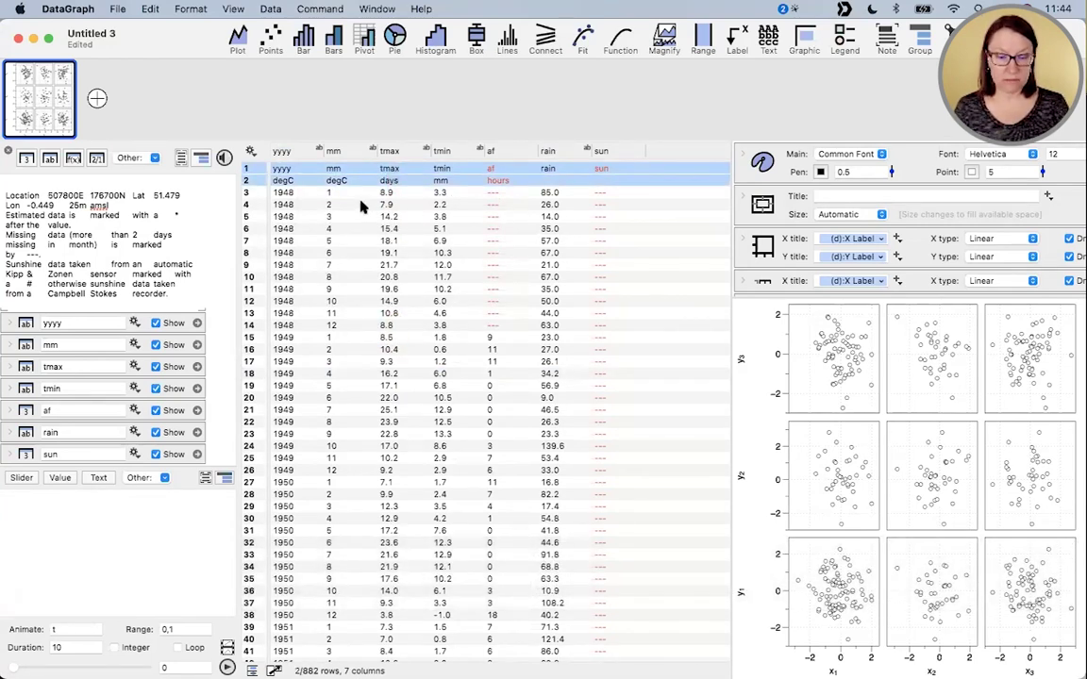
click(351, 168)
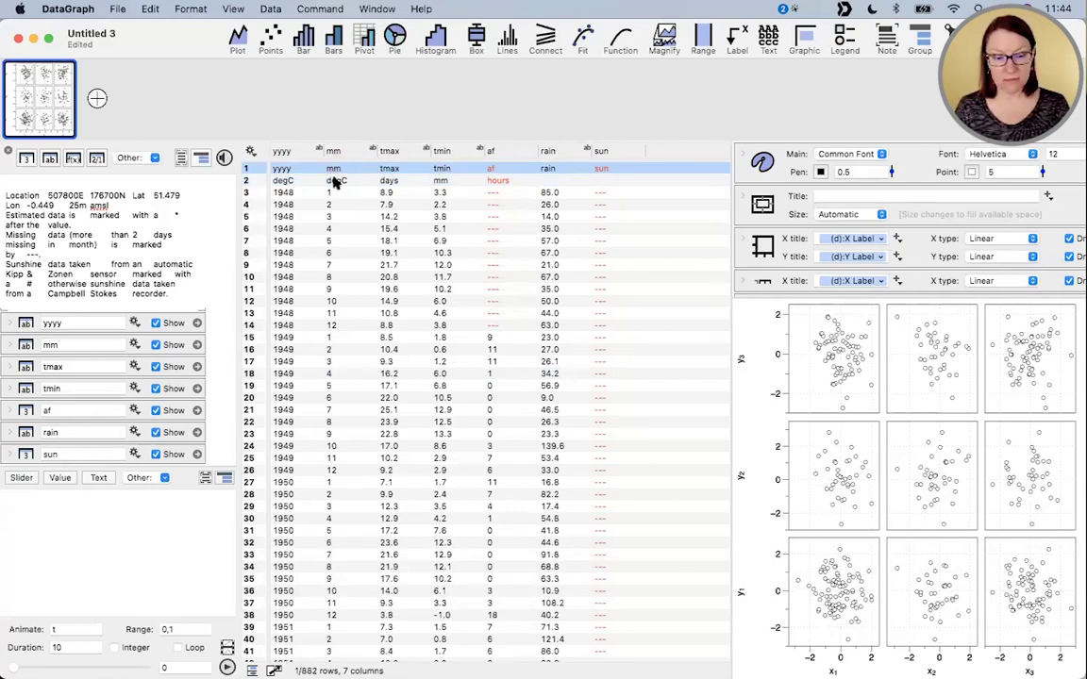
shift+click(335, 180)
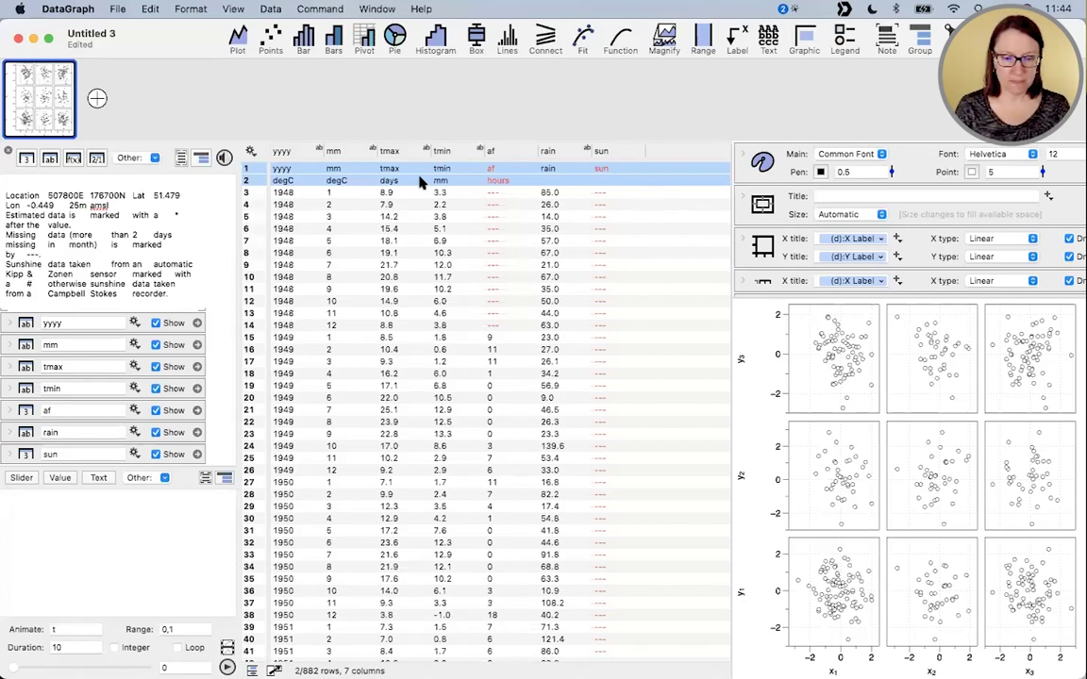
key(BackSpace)
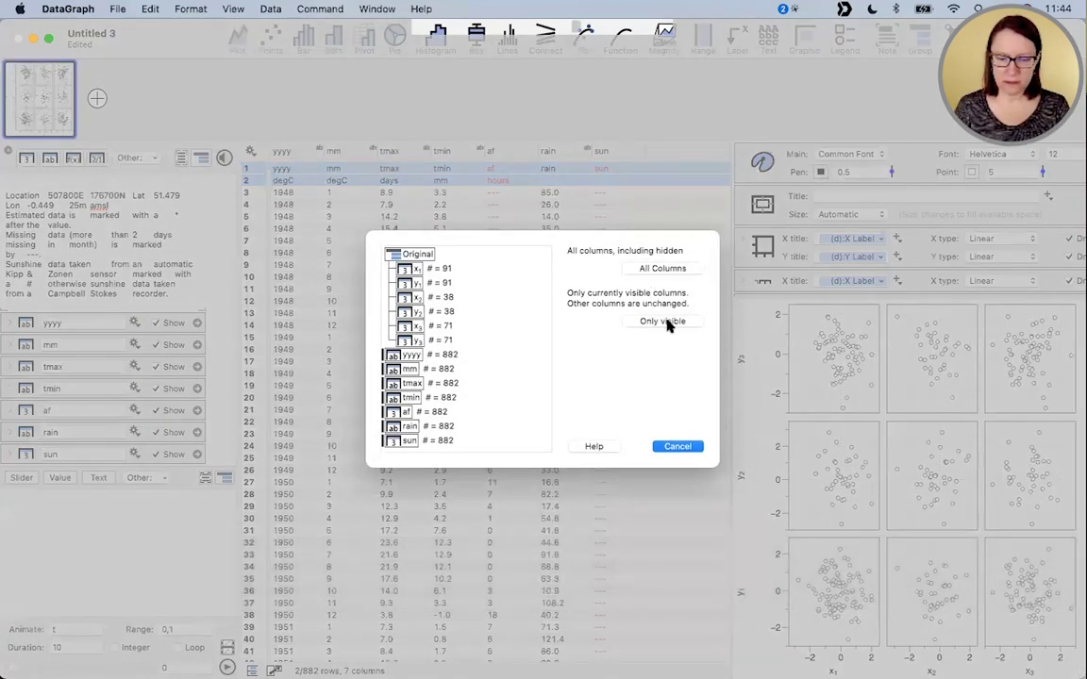
click(664, 321)
scroll(468, 340, down, 5)
scroll(469, 349, up, 6)
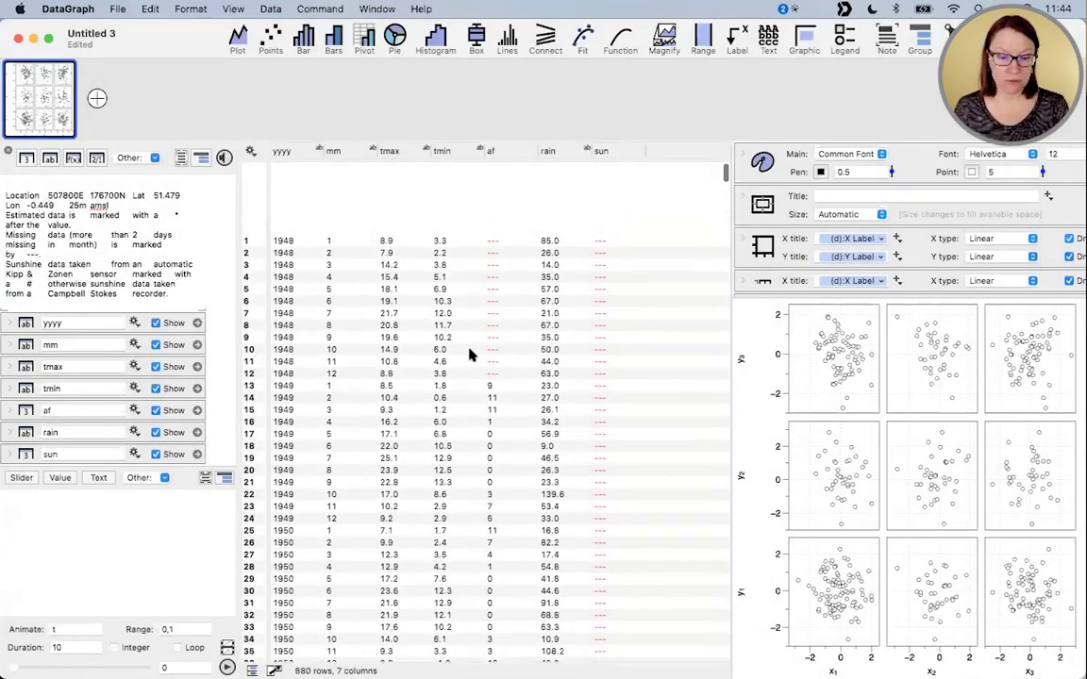
scroll(454, 324, down, 1)
- Put the Heathrow text note and the seven columns yyyy through sun together into a new group
scroll(195, 343, down, 1)
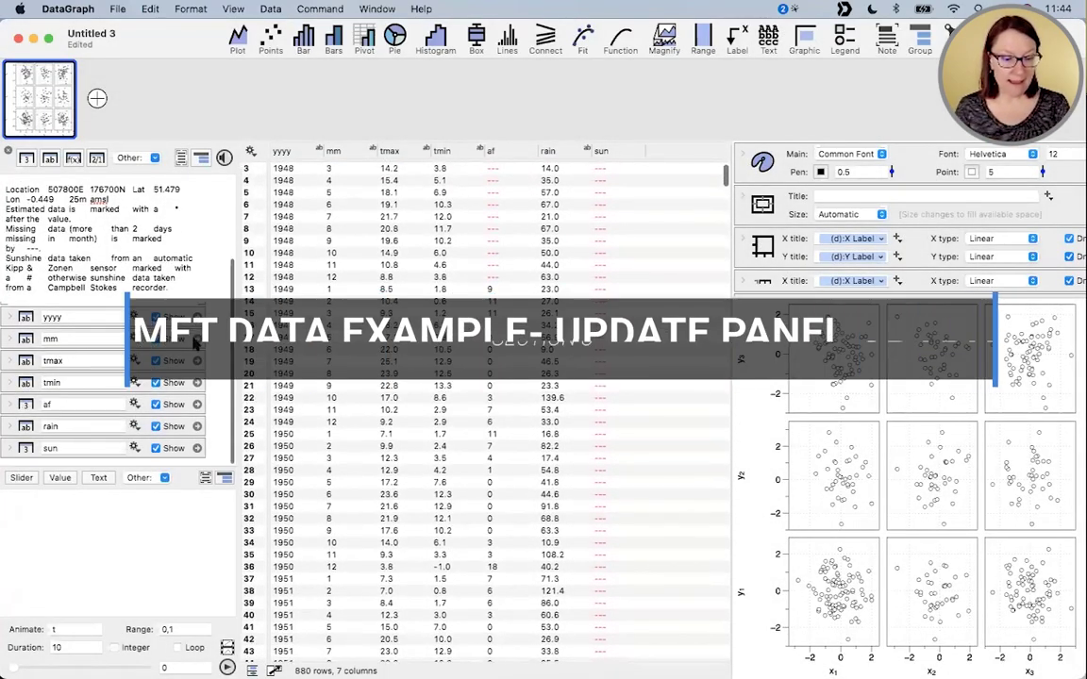
scroll(193, 344, up, 3)
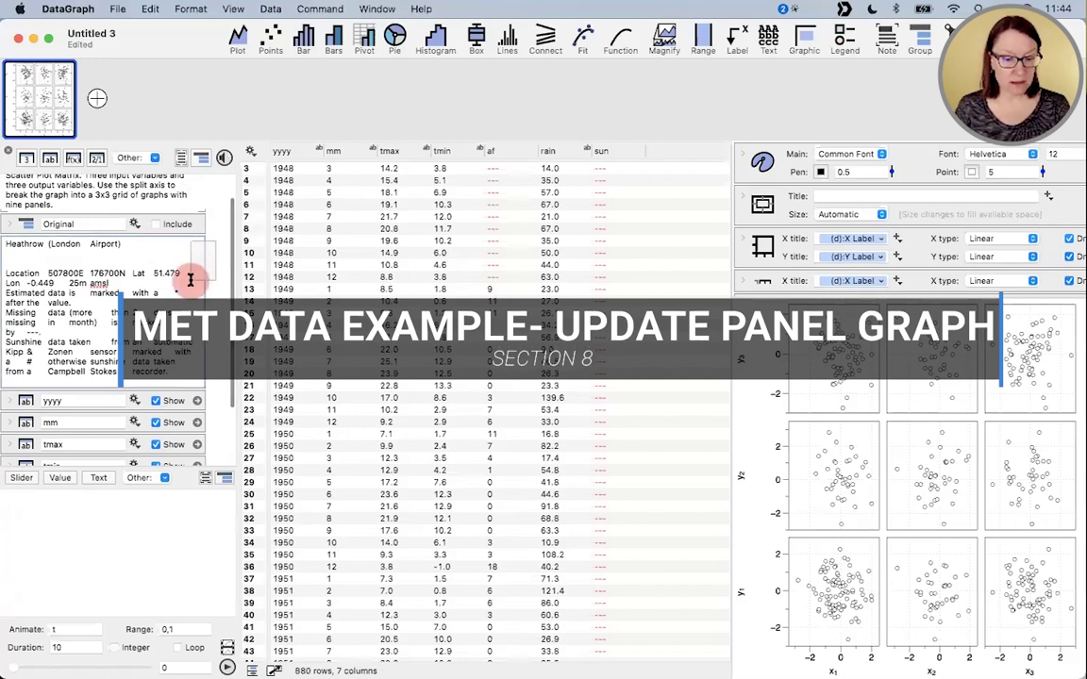
scroll(151, 424, down, 3)
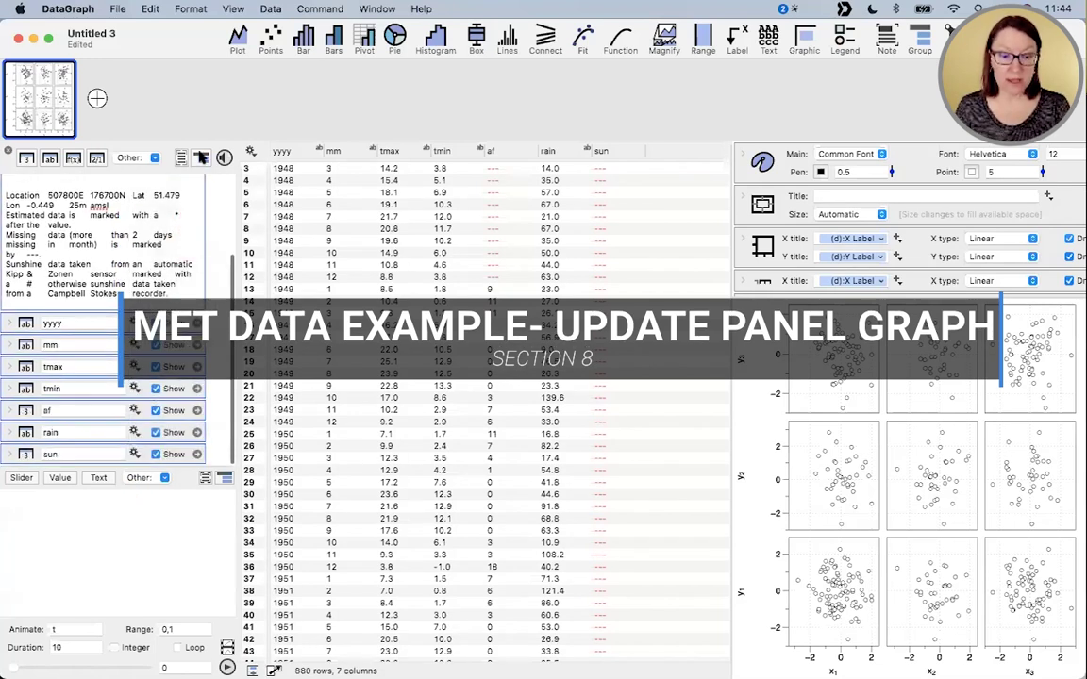
click(201, 158)
scroll(14, 241, up, 2)
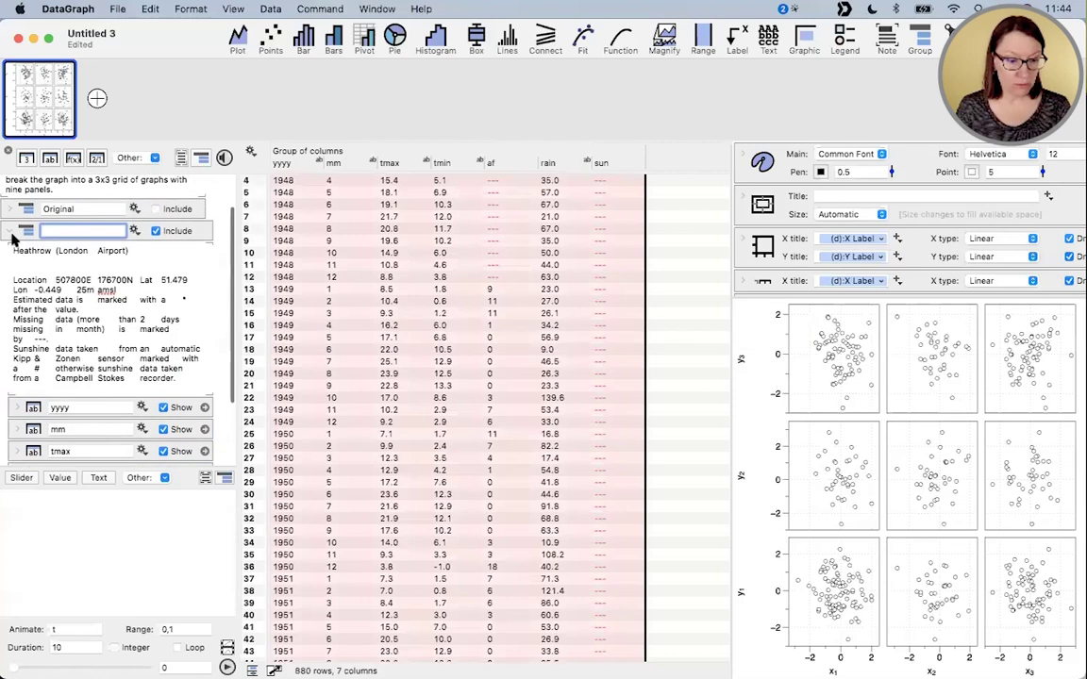
- Collapse the new group of weather columns and name it Weather
click(8, 231)
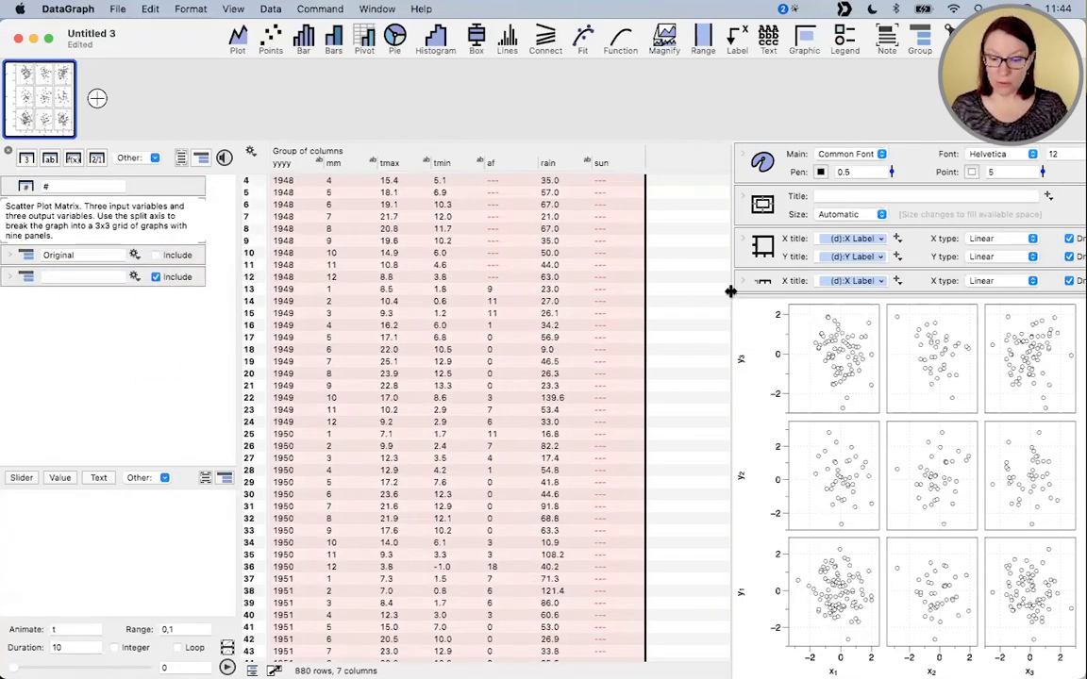
drag(724, 291, 579, 292)
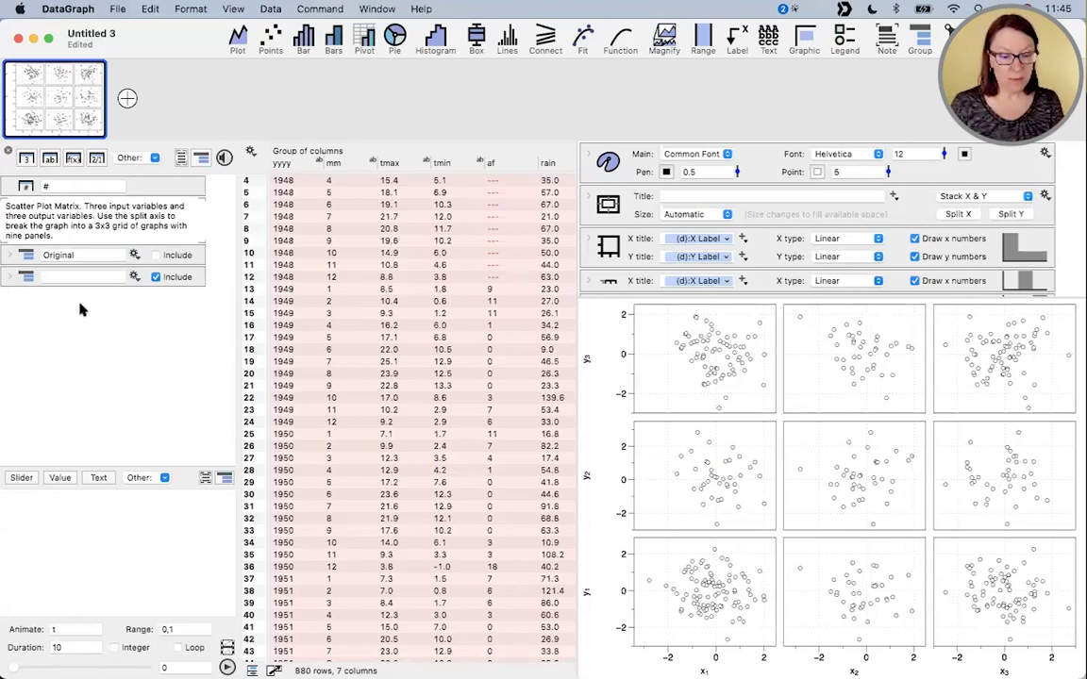
click(68, 274)
text(W)
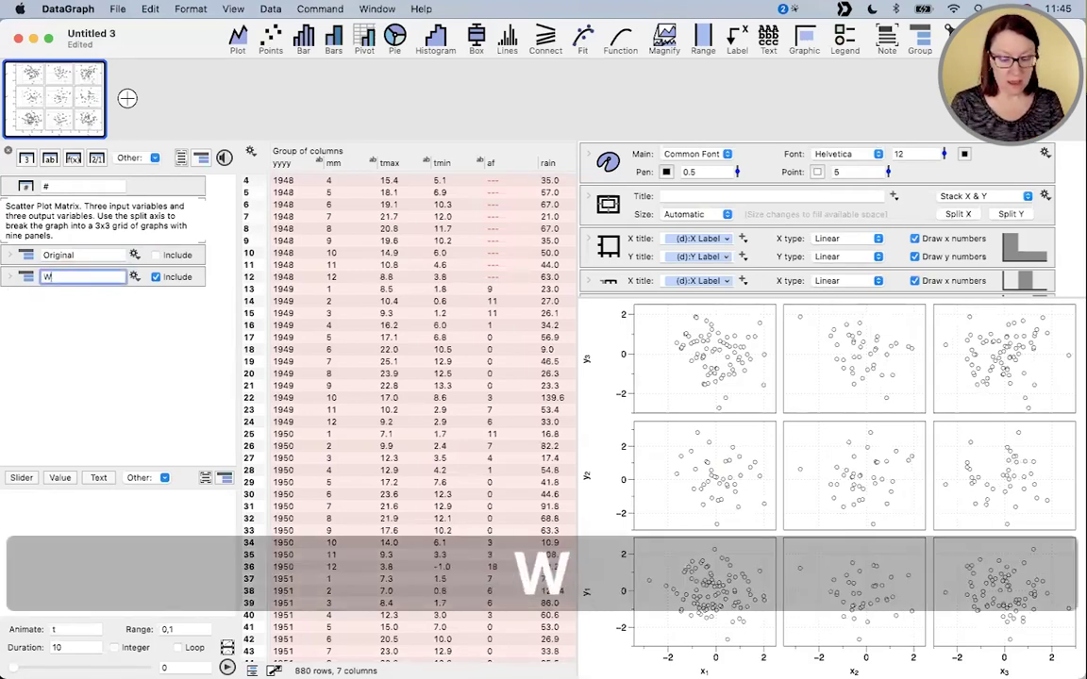
text(eather)
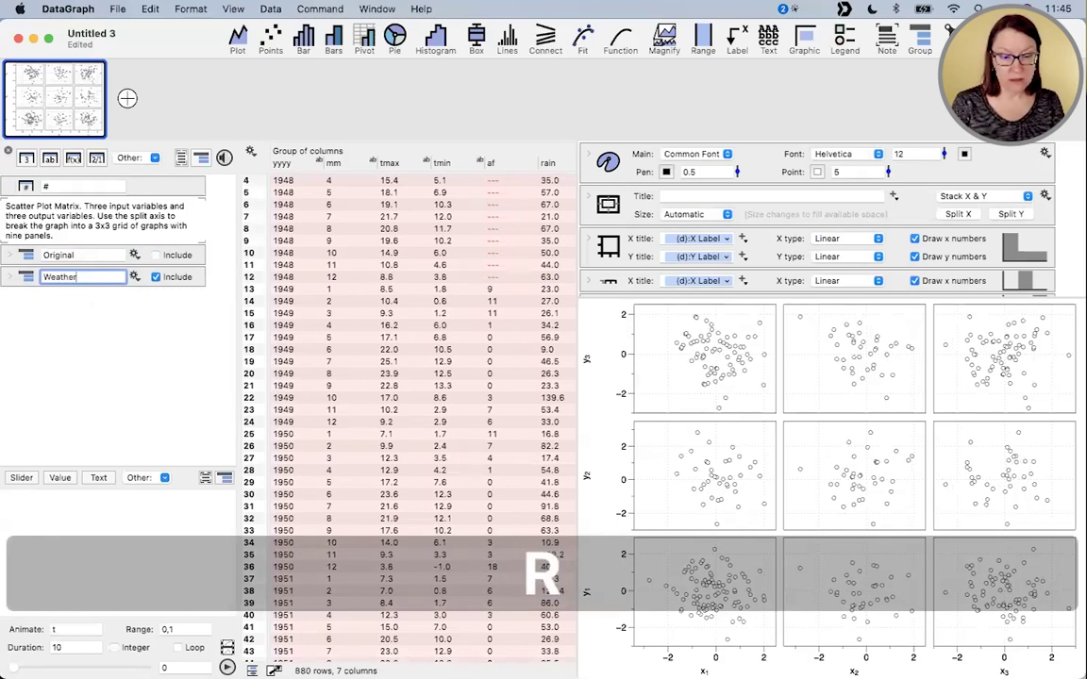
- Include both the Original and the Weather group's columns in the data table
click(167, 277)
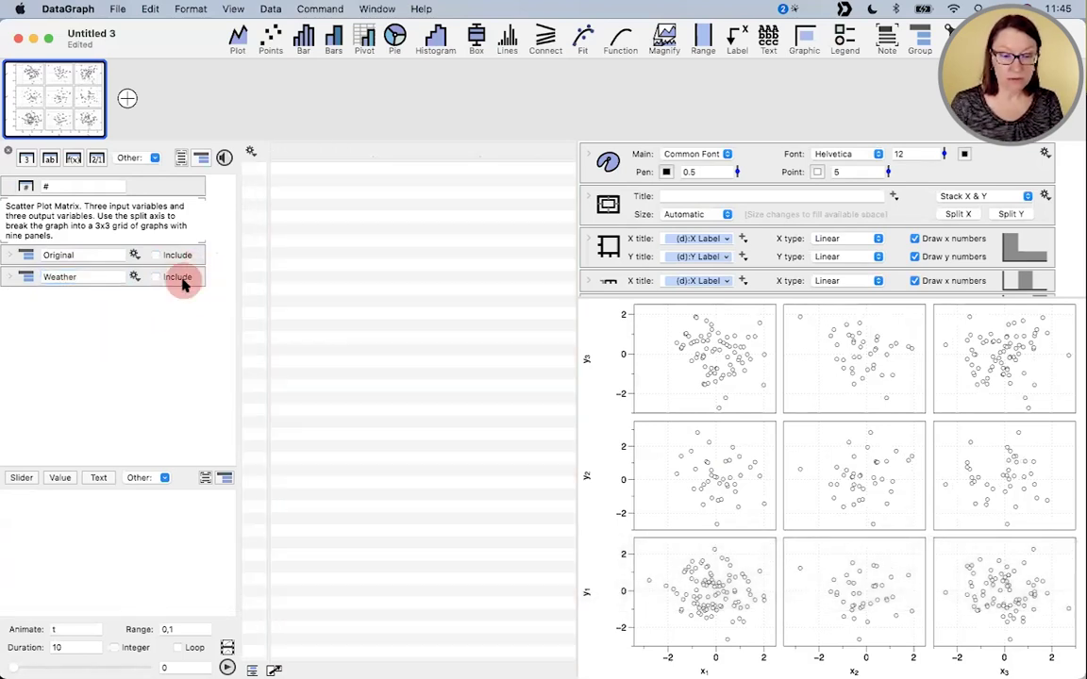
click(177, 257)
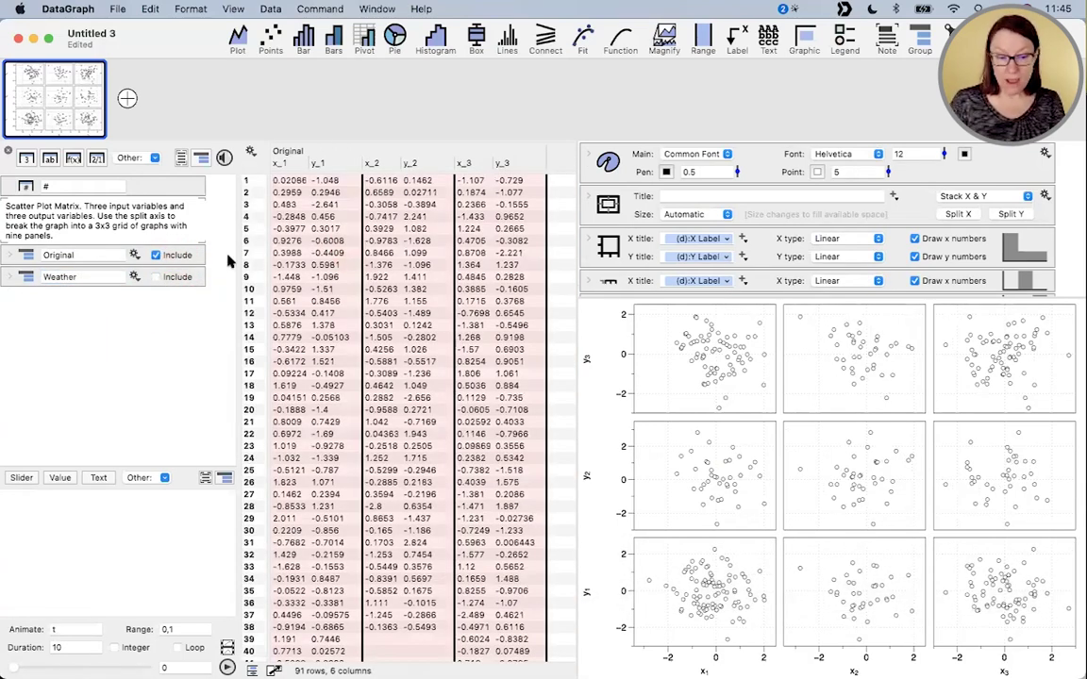
click(170, 280)
scroll(424, 245, right, 5)
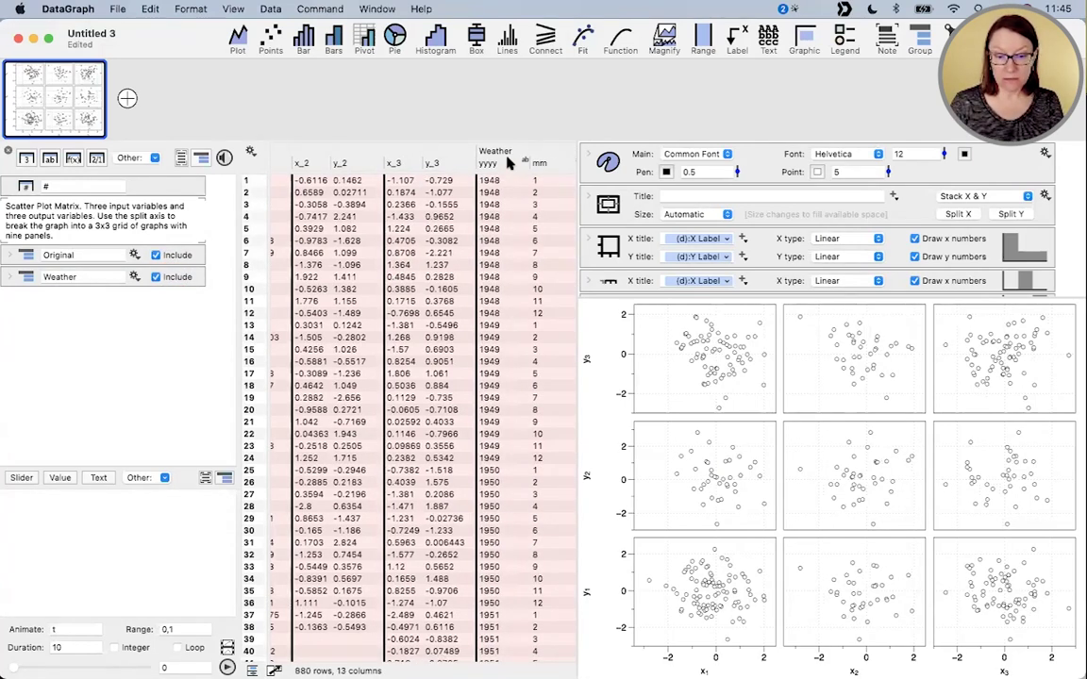
- Copy only the yyyy and tmax columns from the Weather group
scroll(510, 222, right, 1)
click(470, 164)
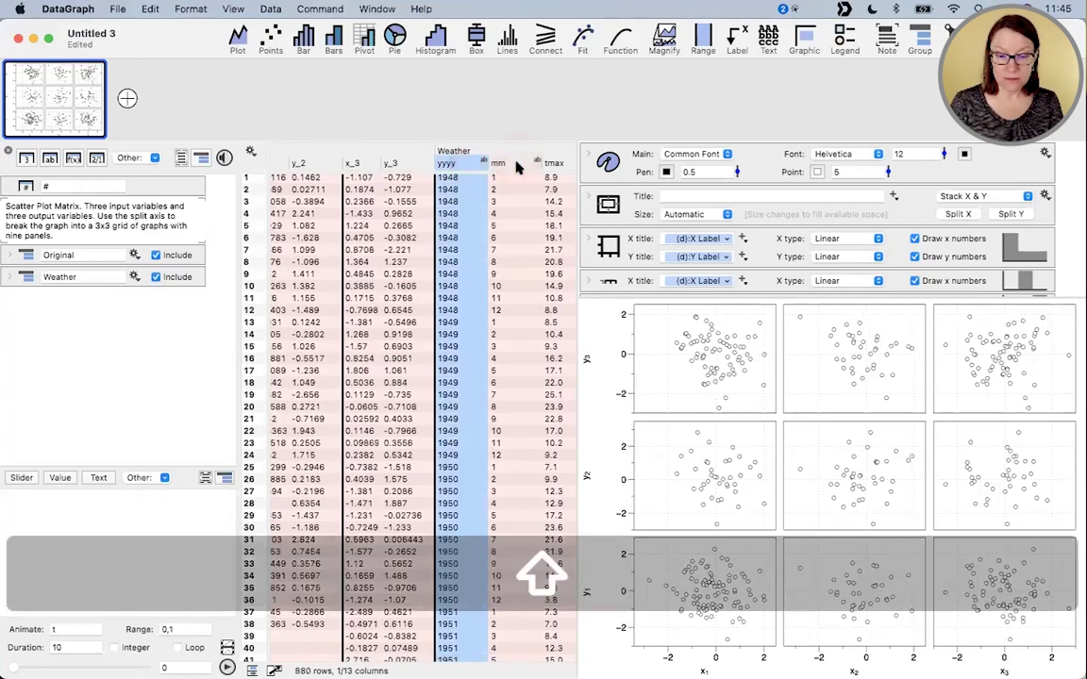
shift+click(507, 292)
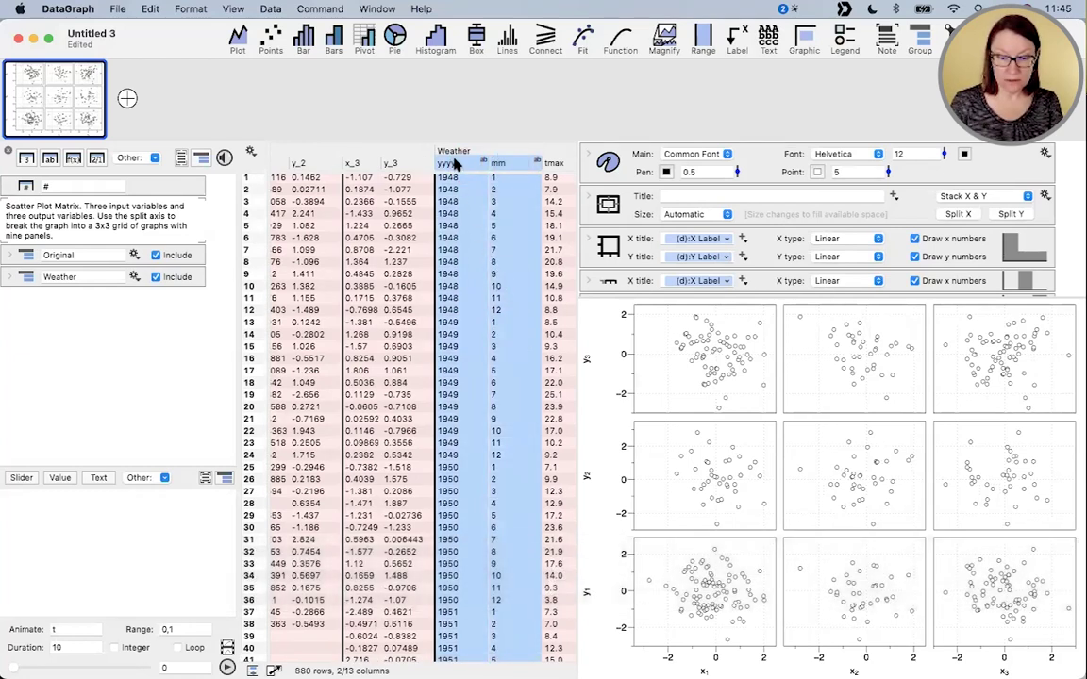
click(514, 247)
scroll(517, 253, right, 1)
shift+click(517, 162)
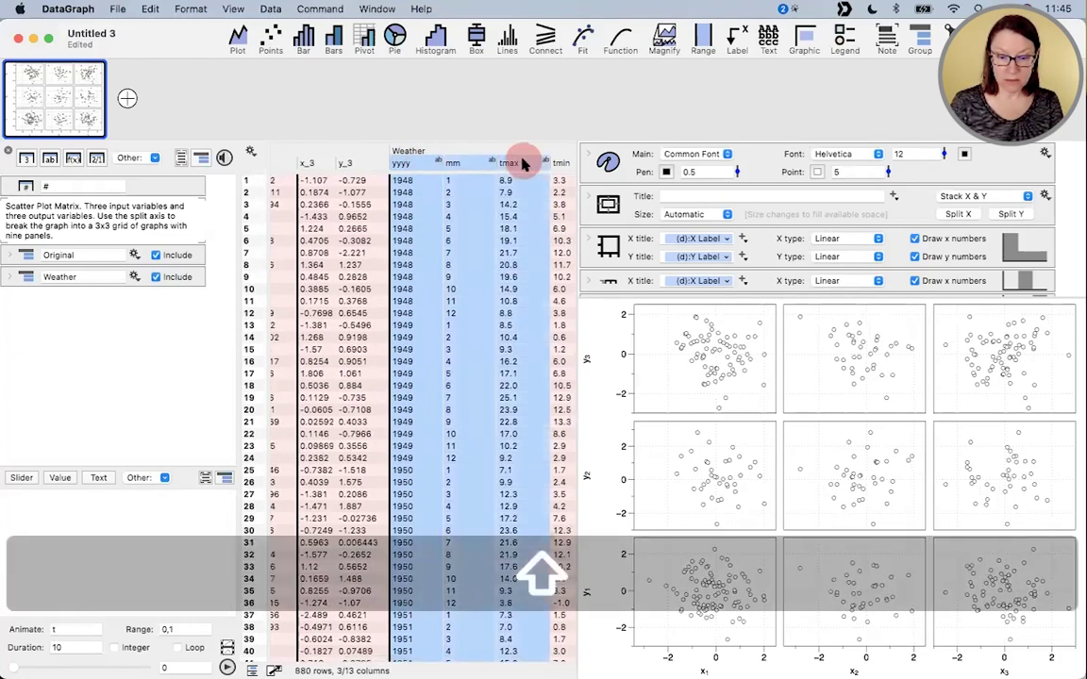
click(417, 164)
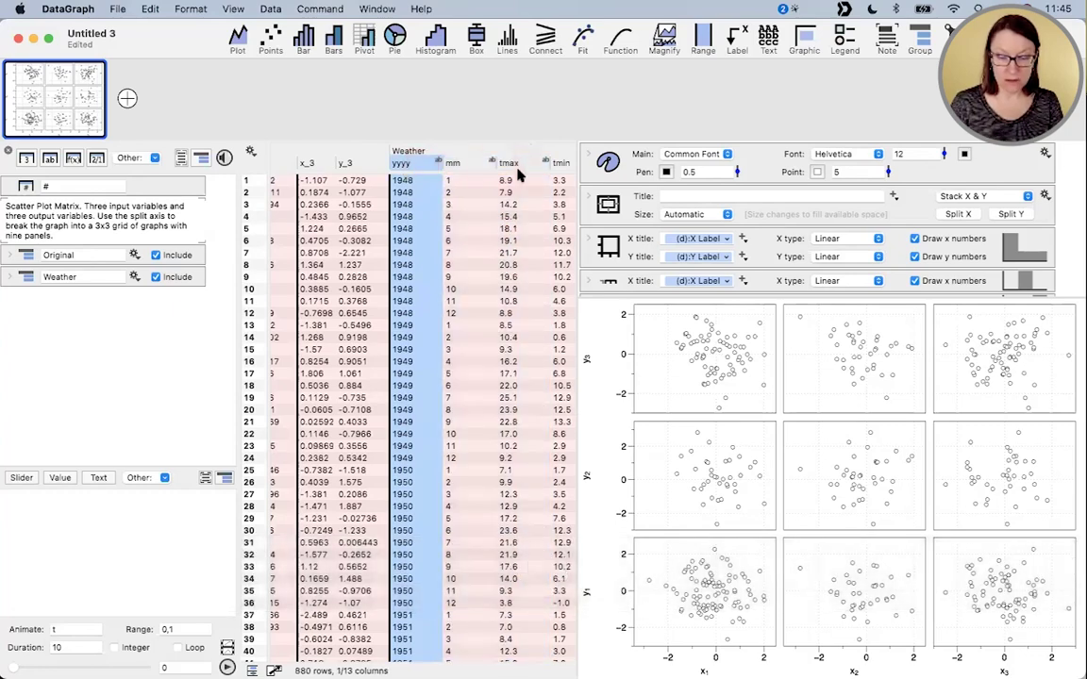
super+click(509, 303)
scroll(510, 303, left, 5)
scroll(508, 311, right, 6)
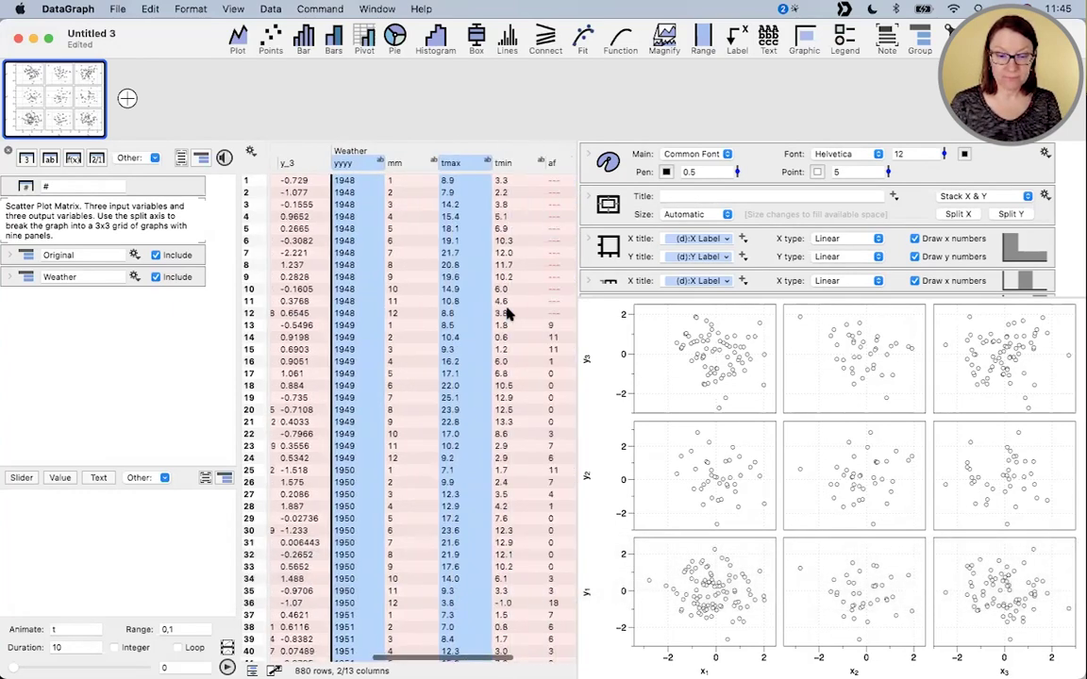
scroll(507, 310, left, 5)
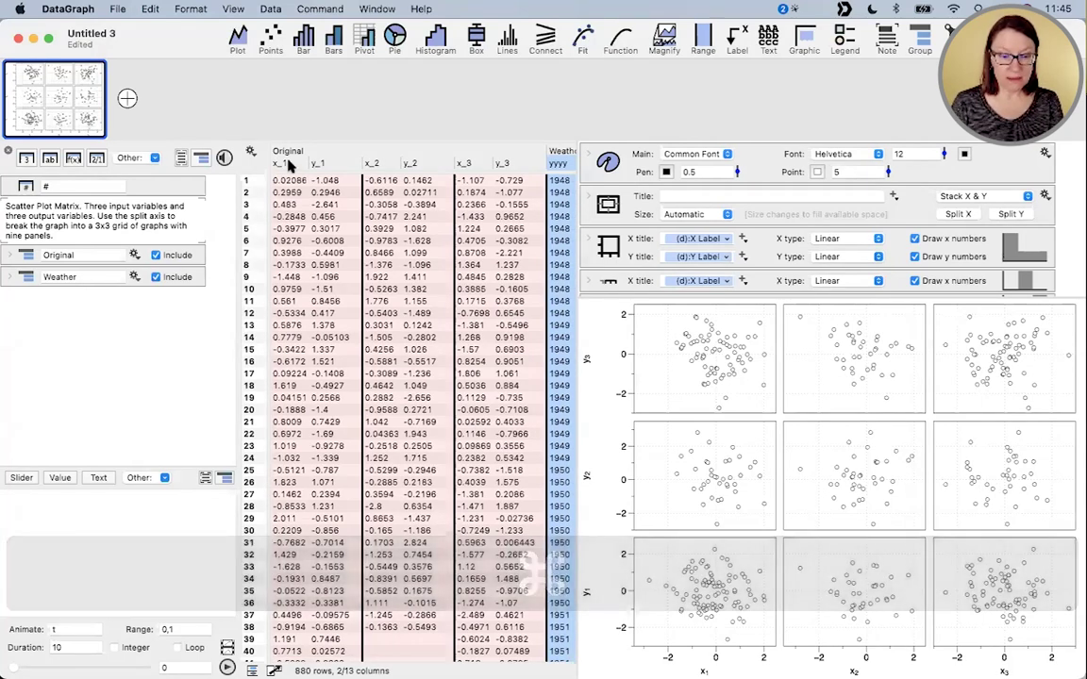
- Try to replace the Original group's x_1 and y_1 columns with the copied yyyy and tmax columns
click(275, 162)
shift+click(328, 164)
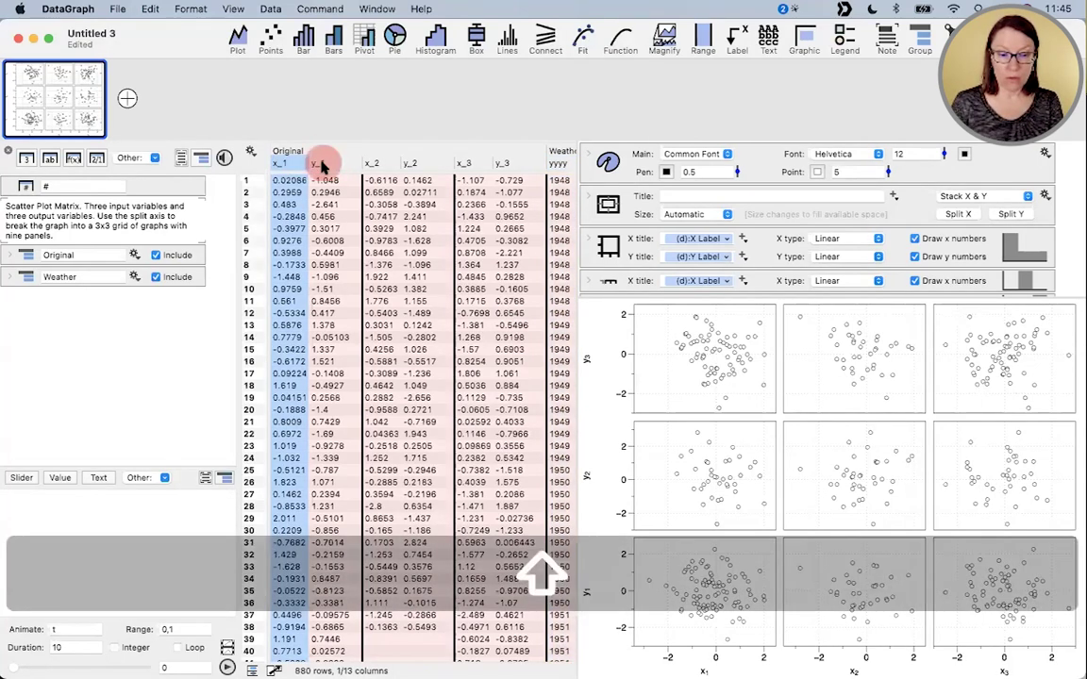
key(super+v)
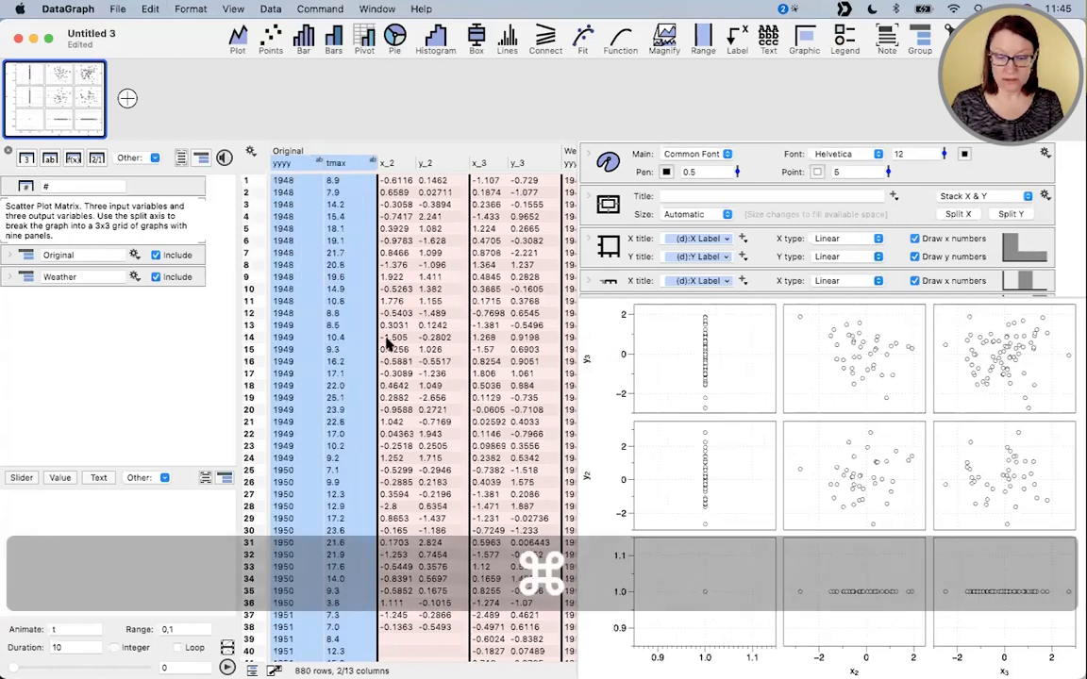
scroll(401, 288, right, 3)
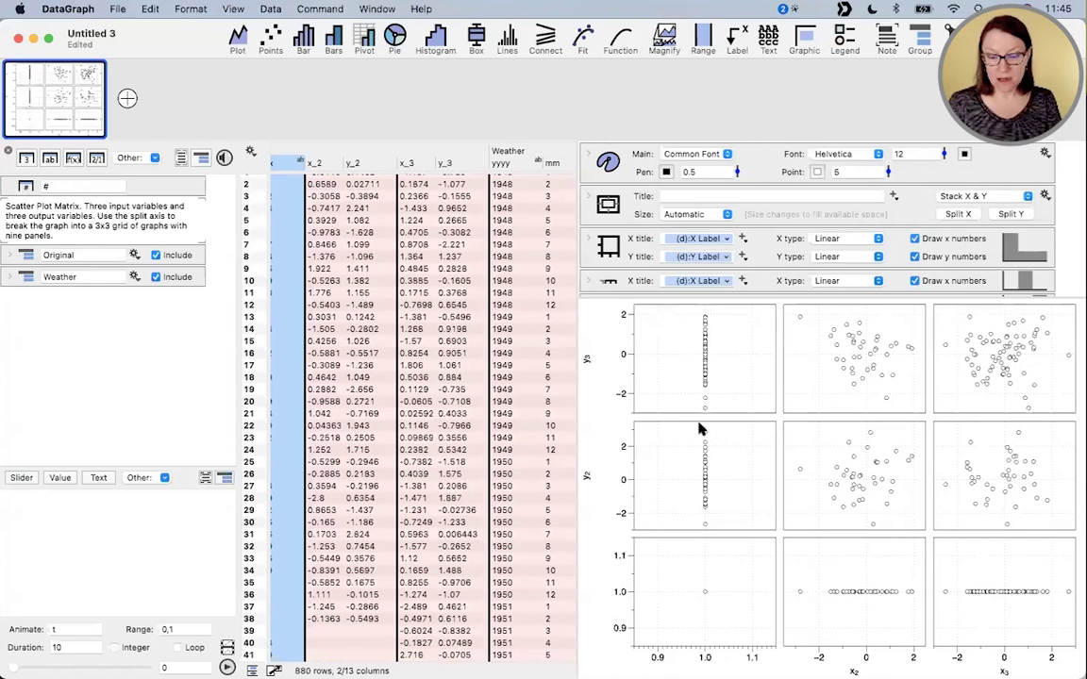
scroll(415, 469, left, 3)
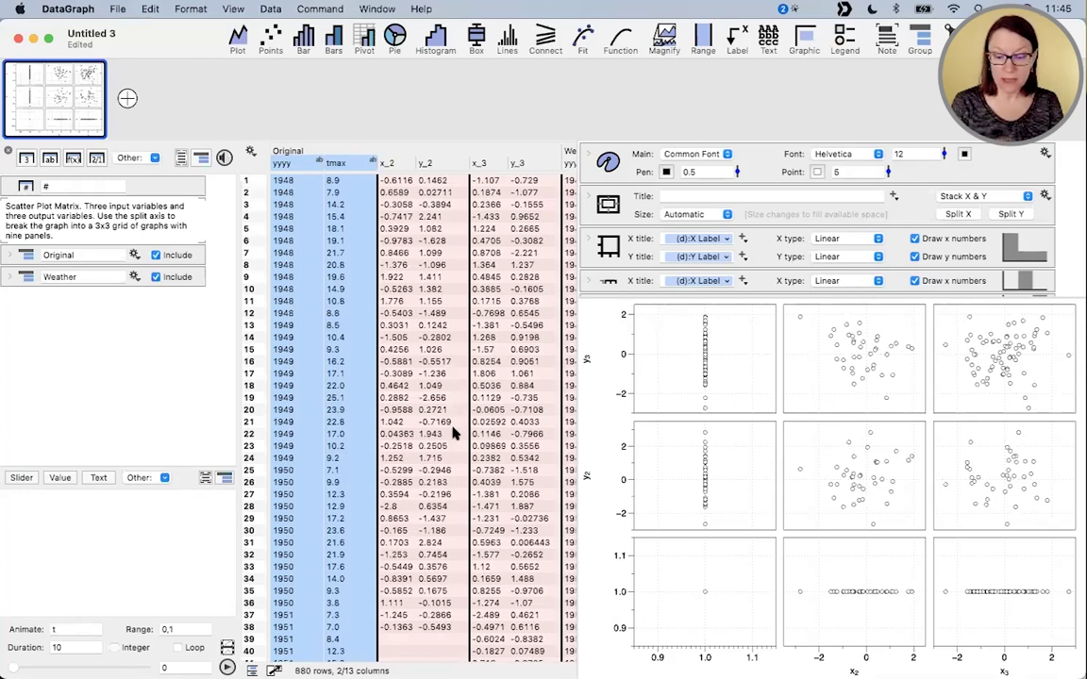
- Undo the paste over the Original group's x_1 and y_1 columns
key(super+z)
key(super+z)
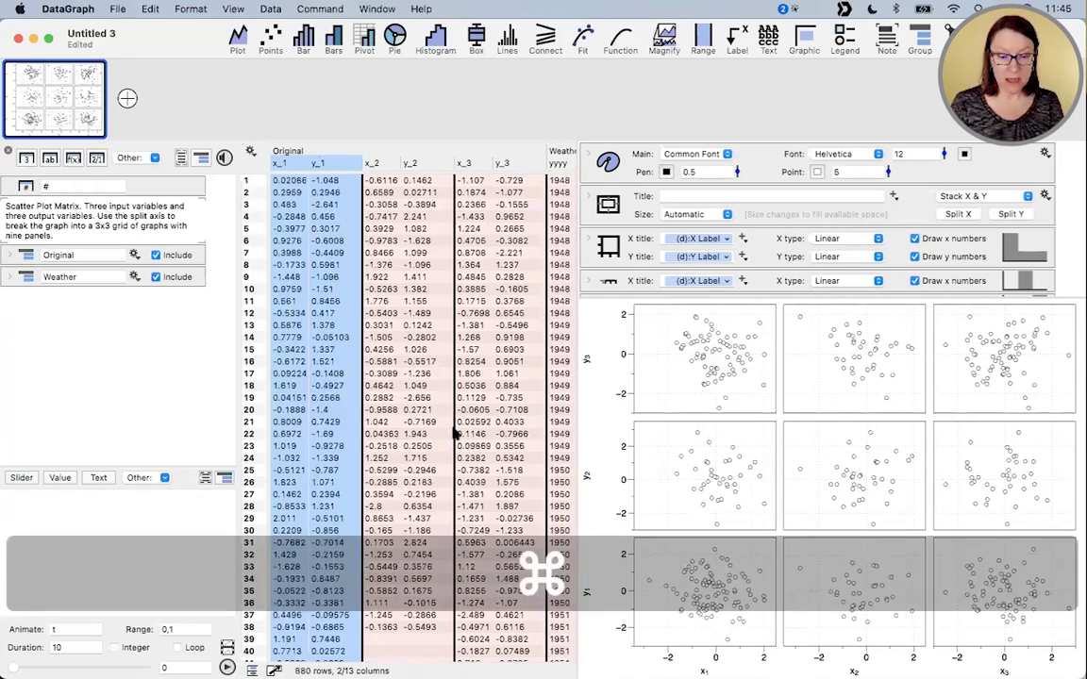
- Change all seven Weather columns, yyyy through sun, from text to number columns
scroll(437, 284, right, 1)
scroll(488, 325, left, 3)
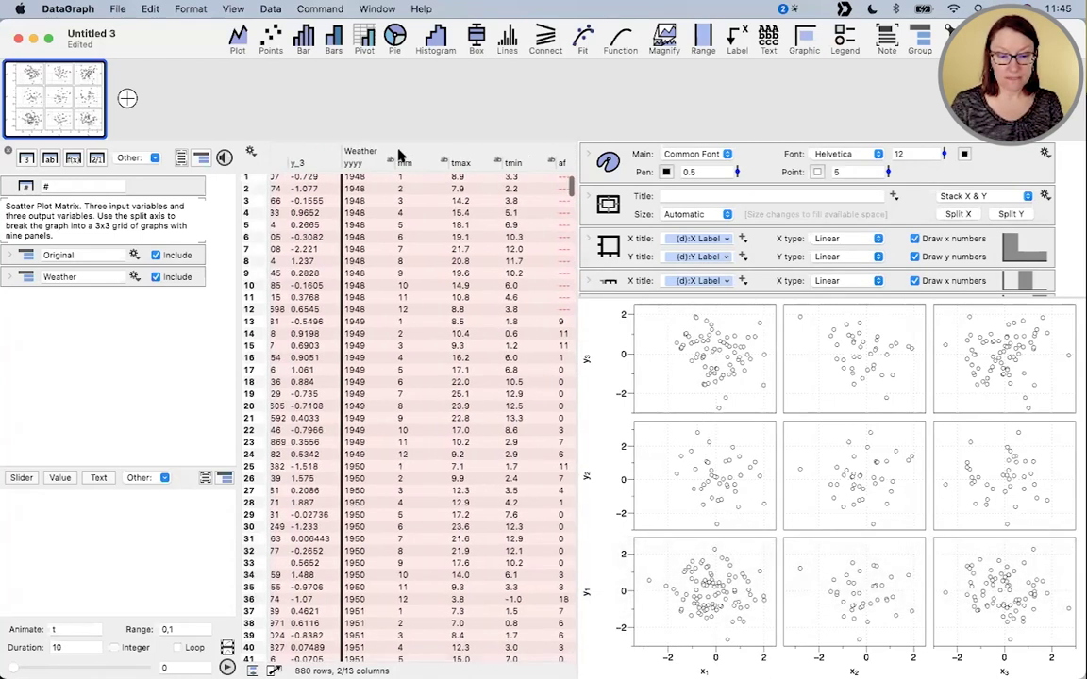
click(355, 162)
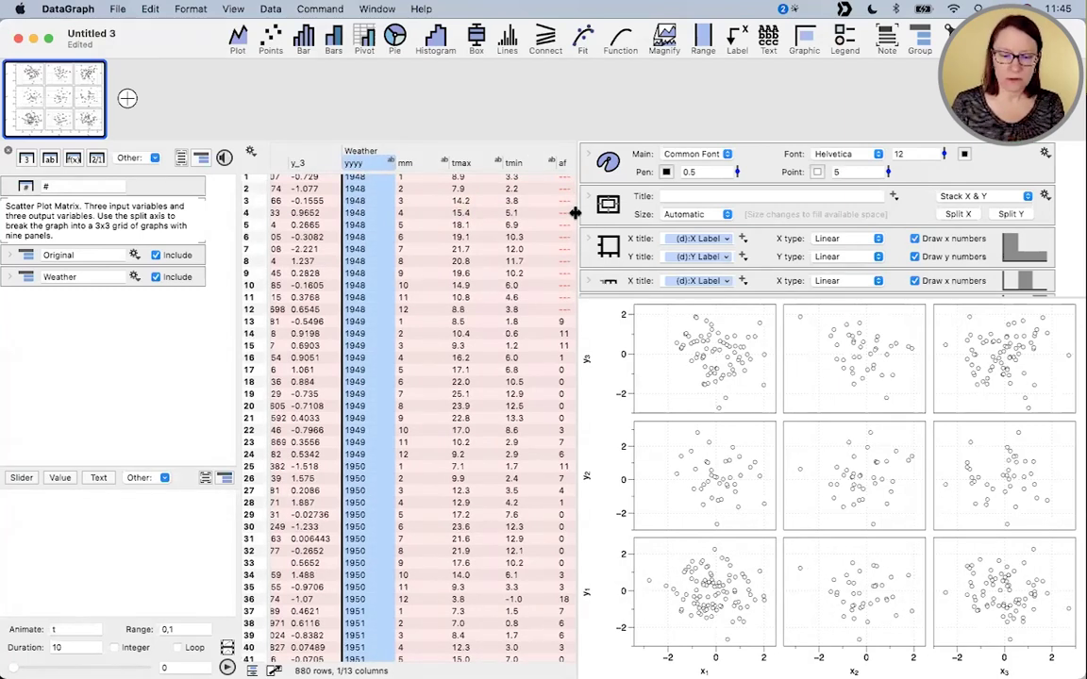
drag(573, 214, 837, 286)
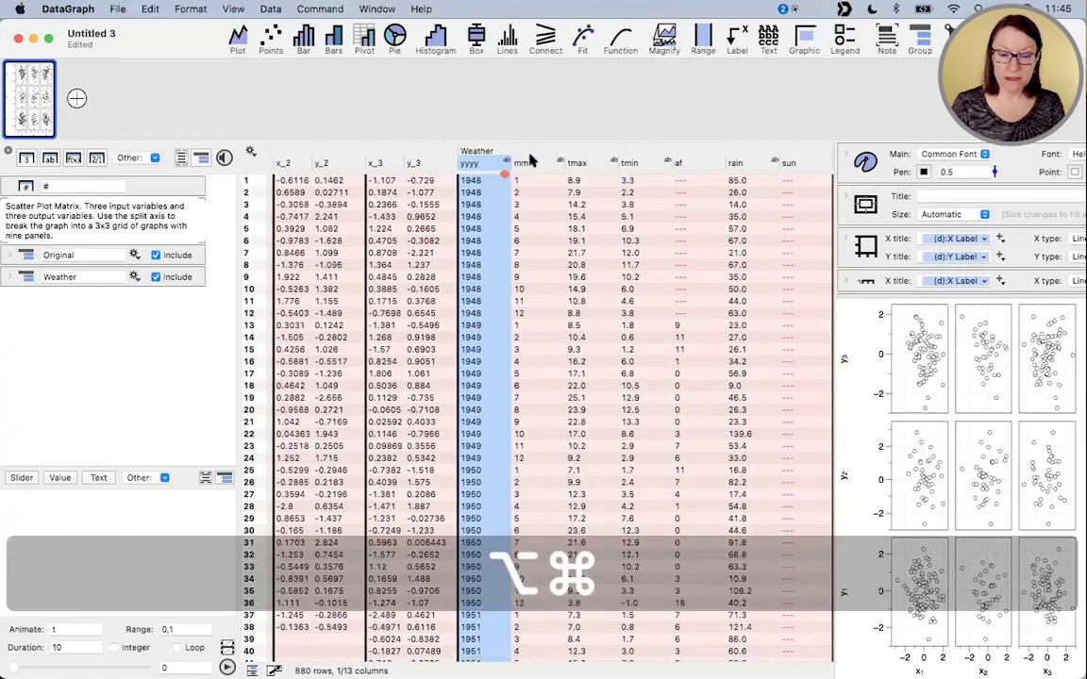
alt+super+click(505, 158)
alt+super+click(557, 156)
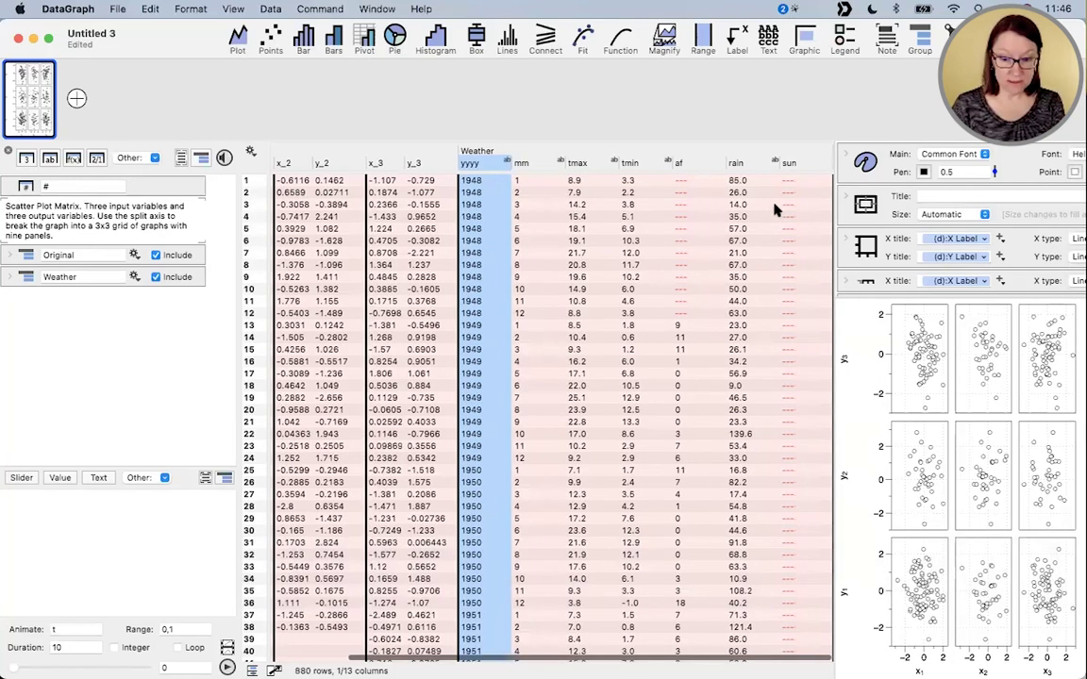
shift+click(783, 159)
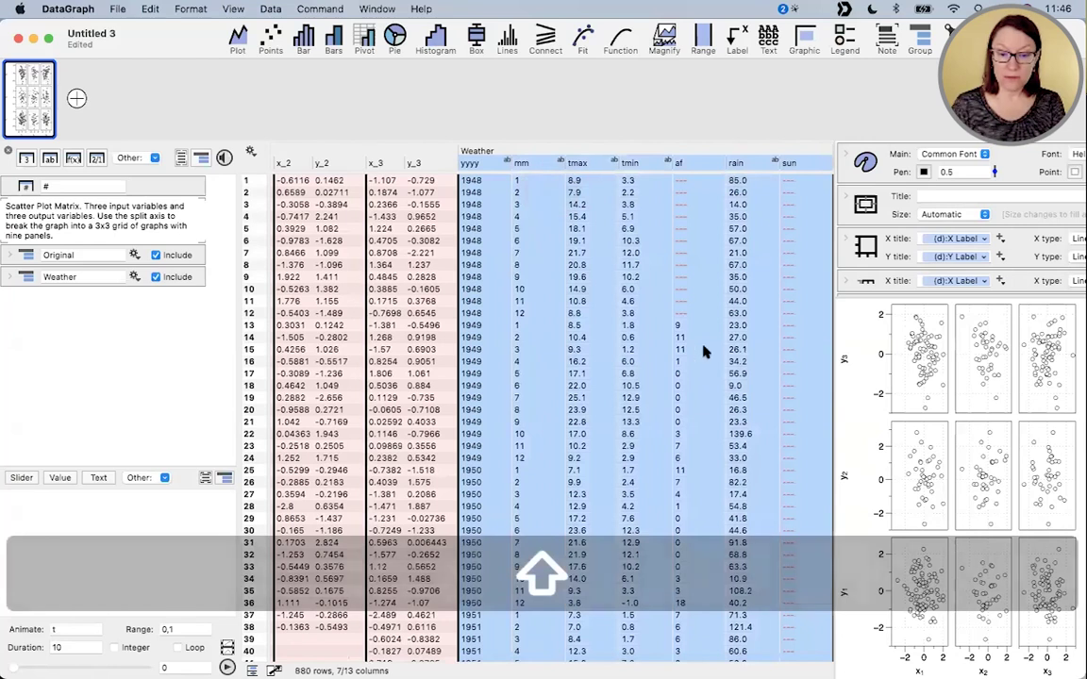
scroll(660, 254, down, 2)
scroll(645, 260, up, 2)
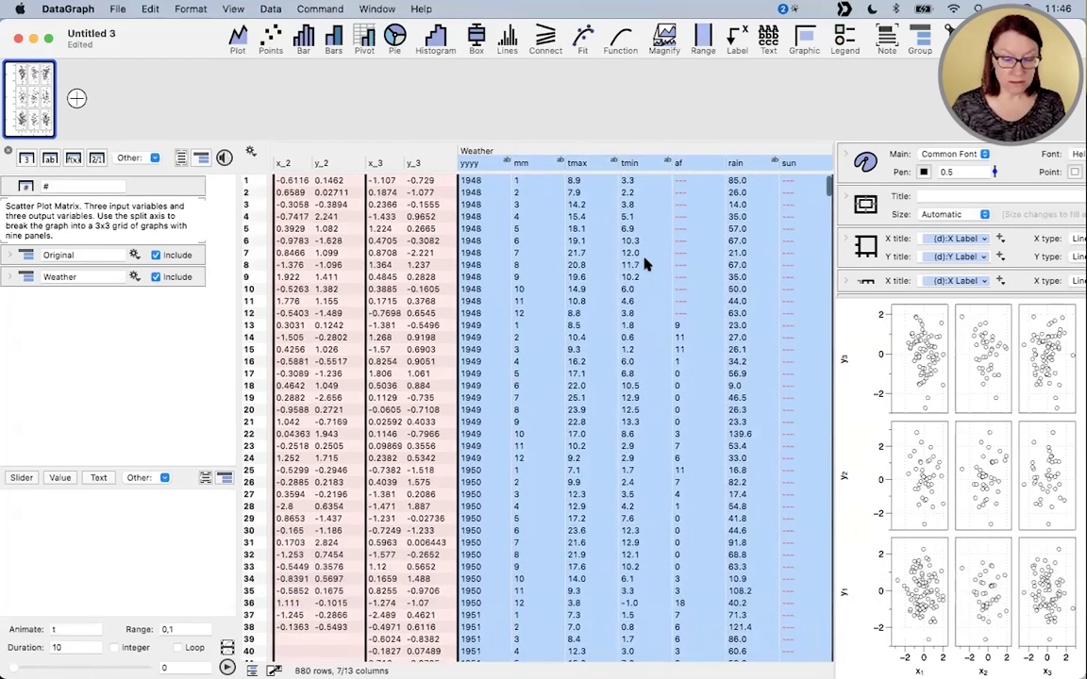
alt+super+click(251, 151)
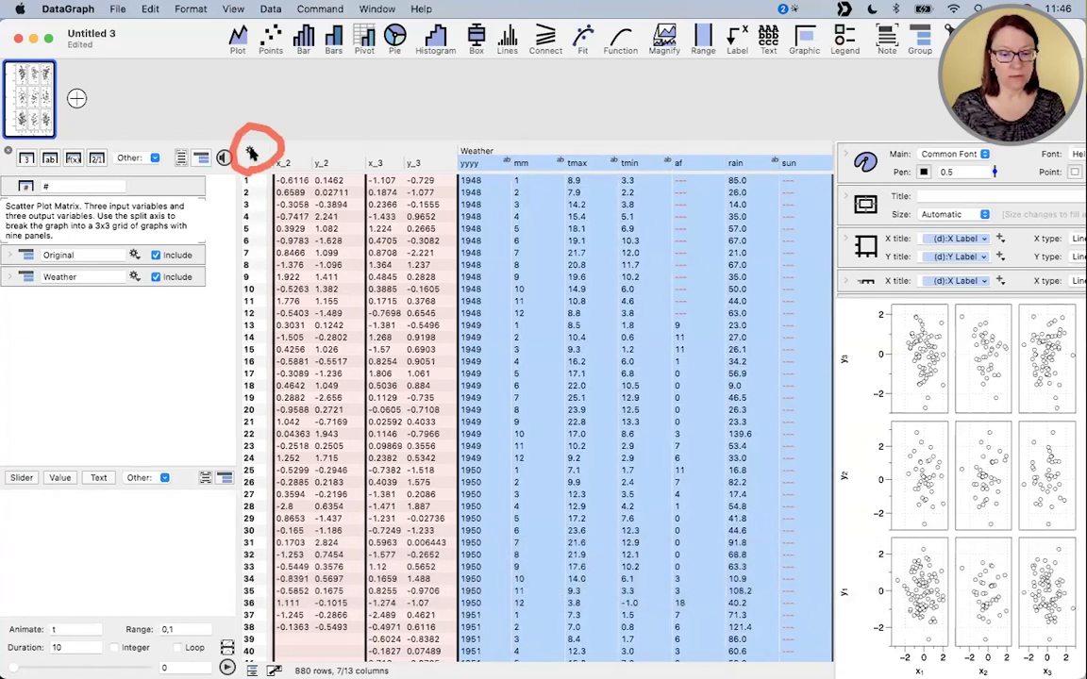
click(251, 150)
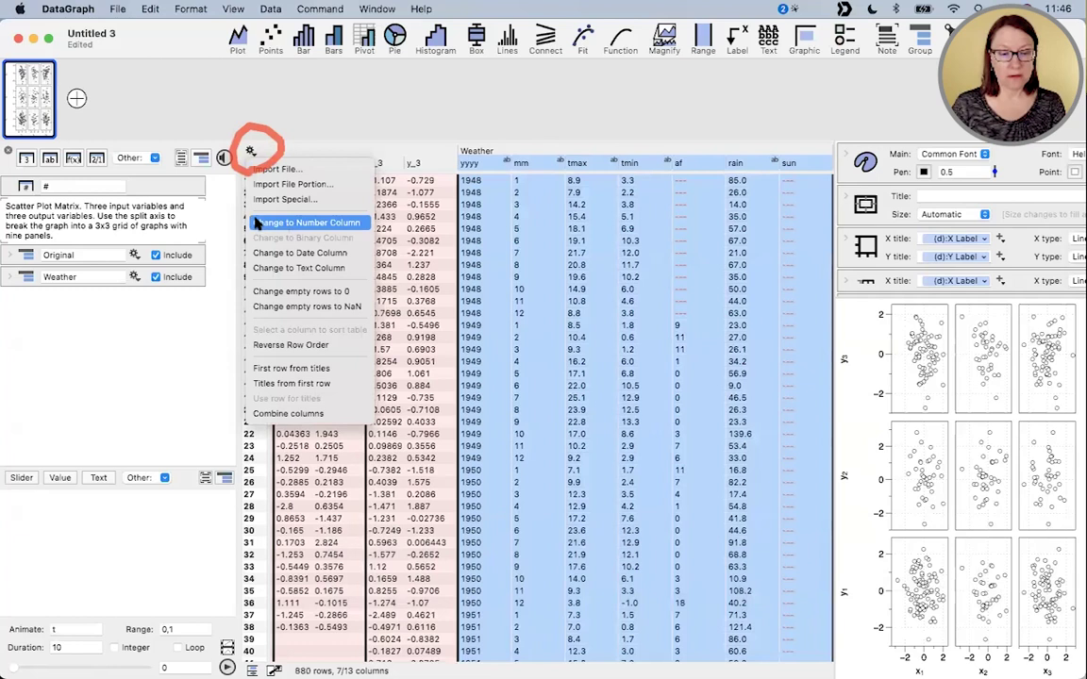
click(332, 225)
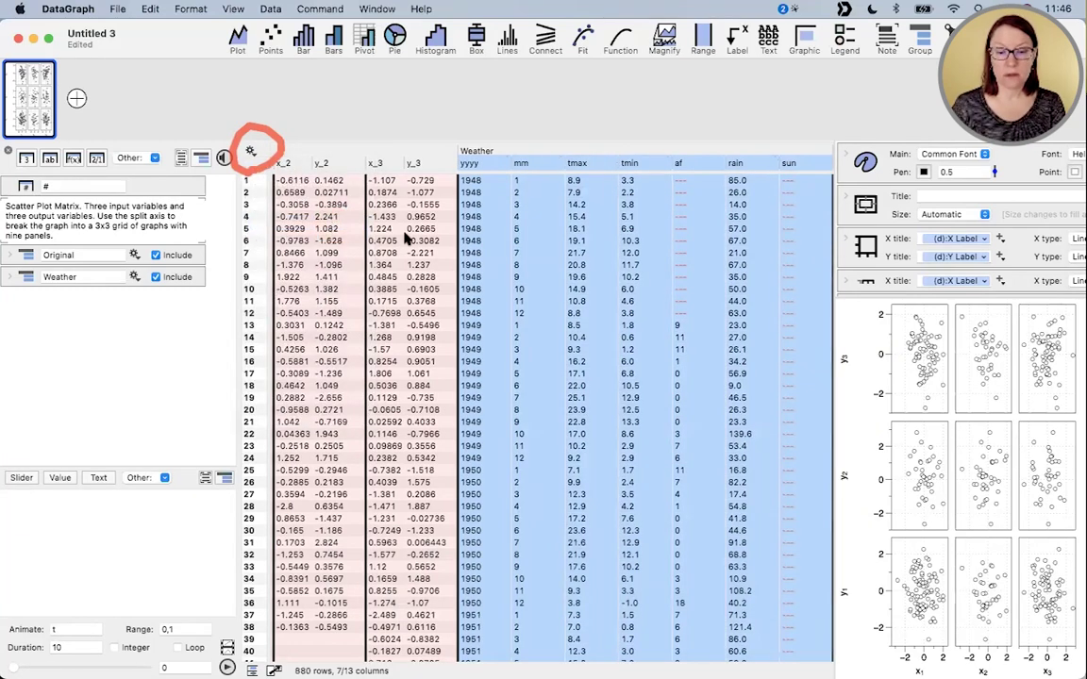
click(630, 254)
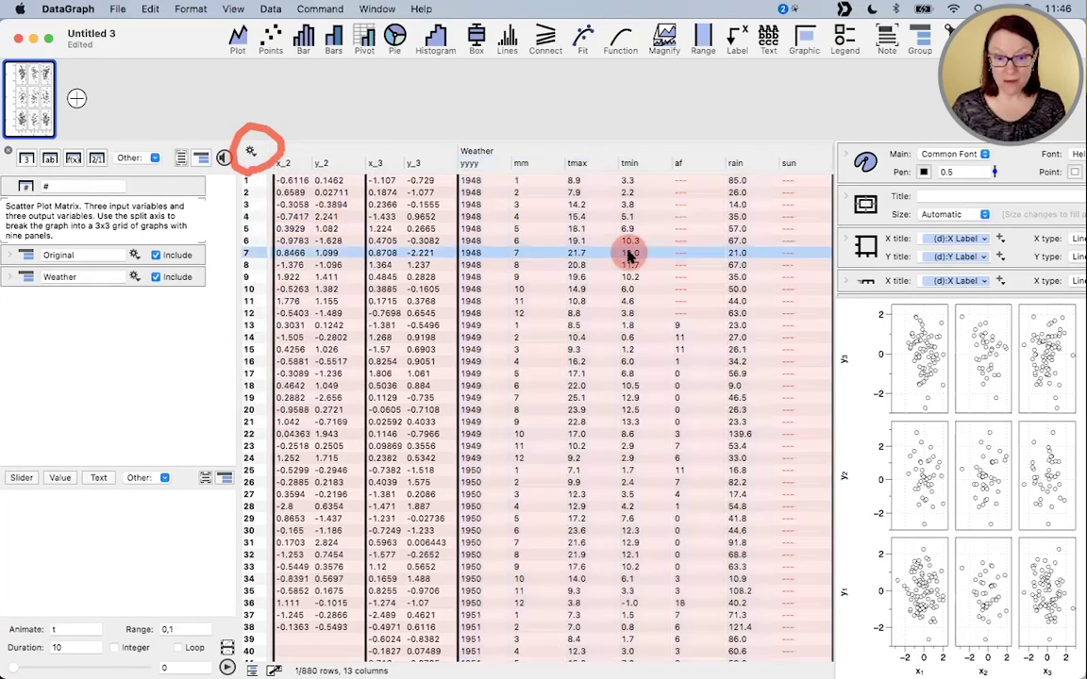
- Copy the Weather group's mm and tmax columns over the Original group's x_1 and y_1 columns, and widen the graph area
click(526, 164)
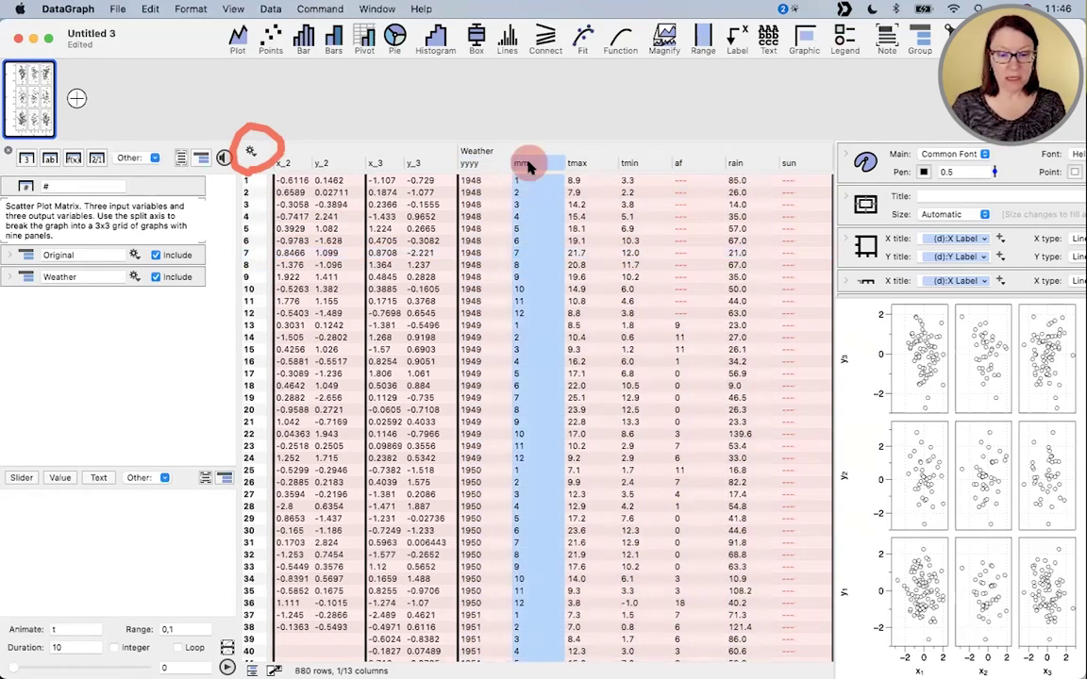
super+click(578, 163)
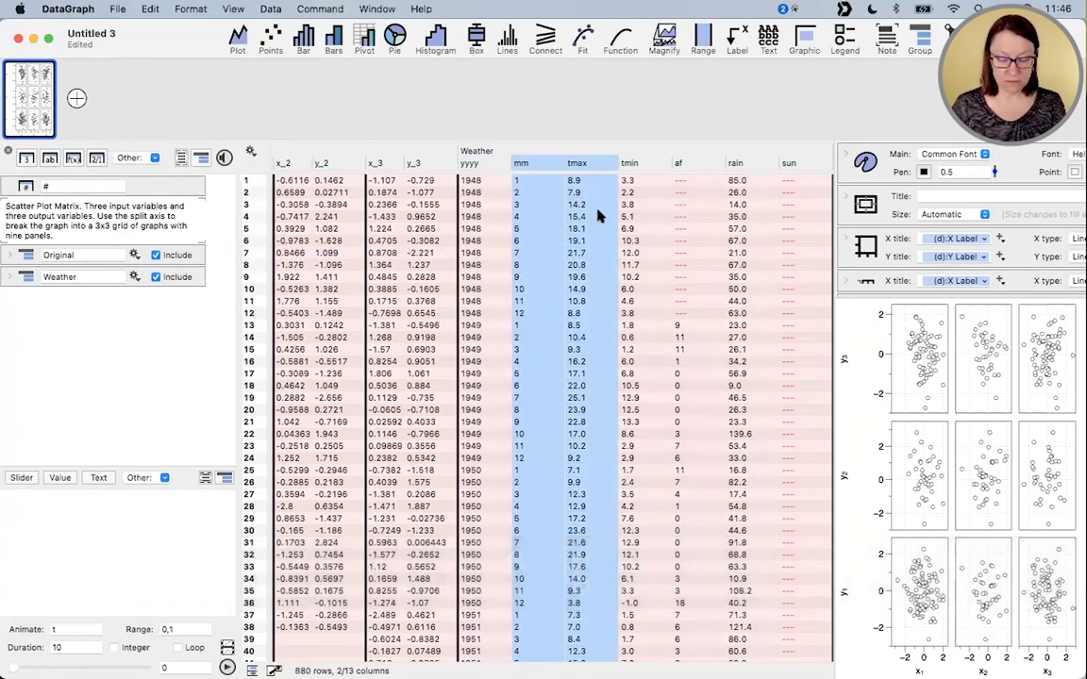
key(super+c)
scroll(570, 213, left, 2)
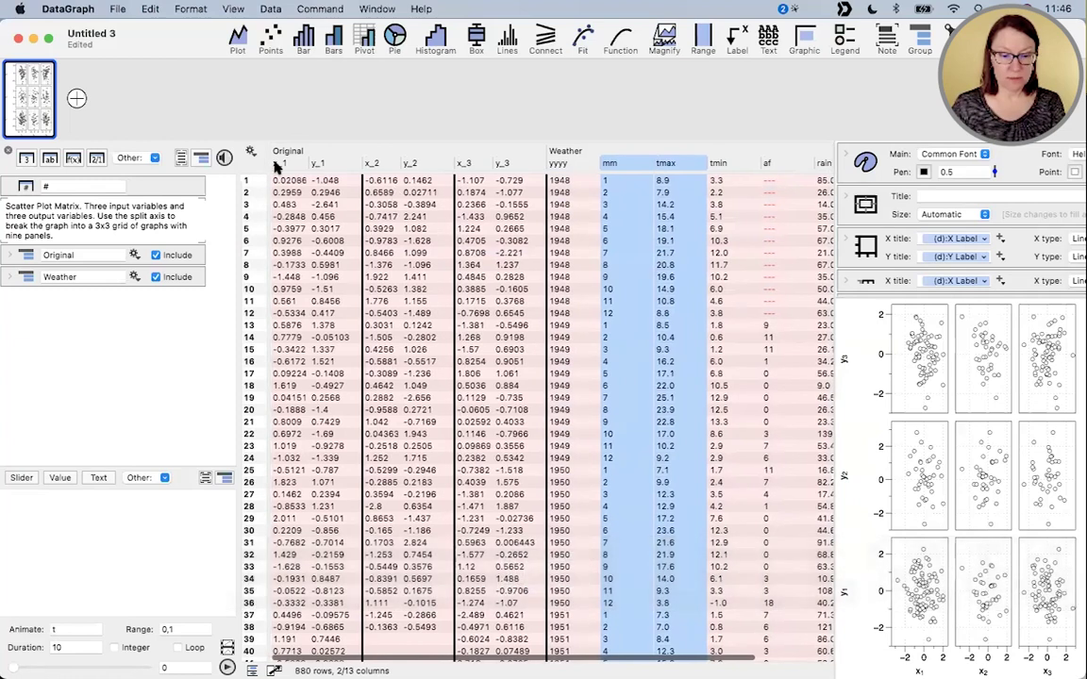
click(278, 163)
shift+click(321, 160)
scroll(577, 289, right, 2)
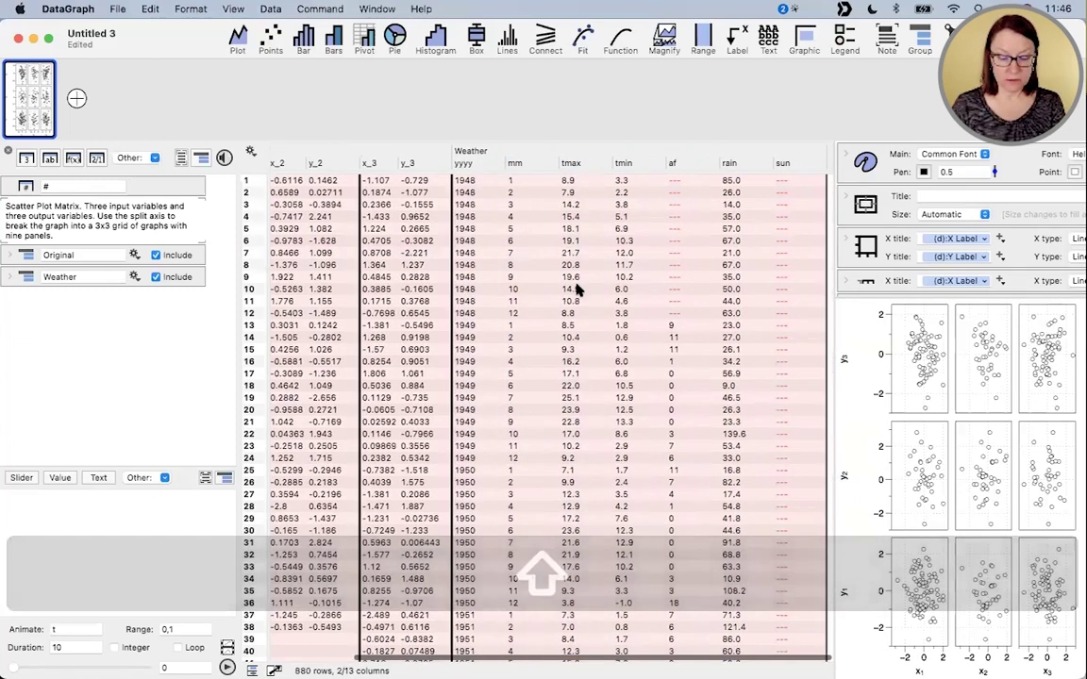
key(super+v)
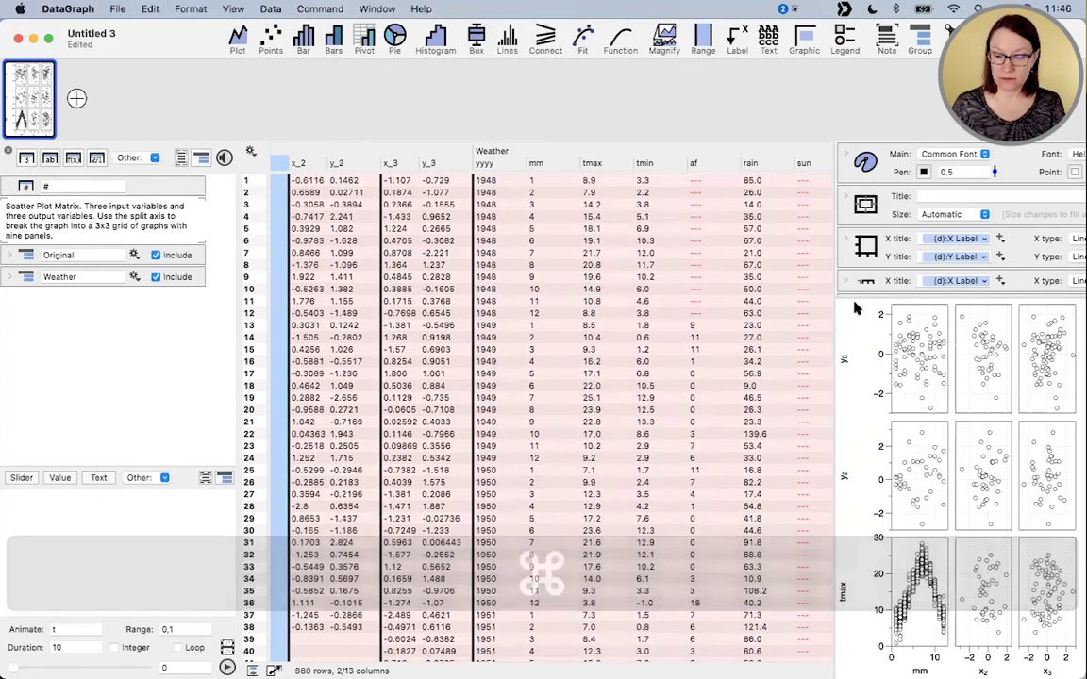
drag(834, 300, 649, 281)
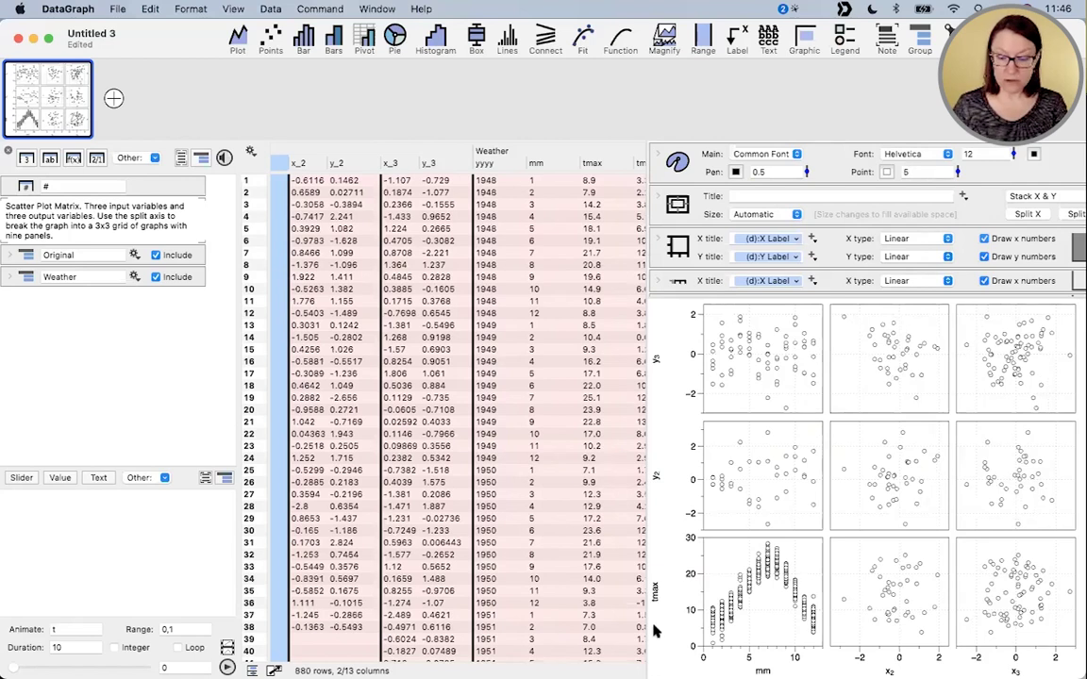
key(alt+super)
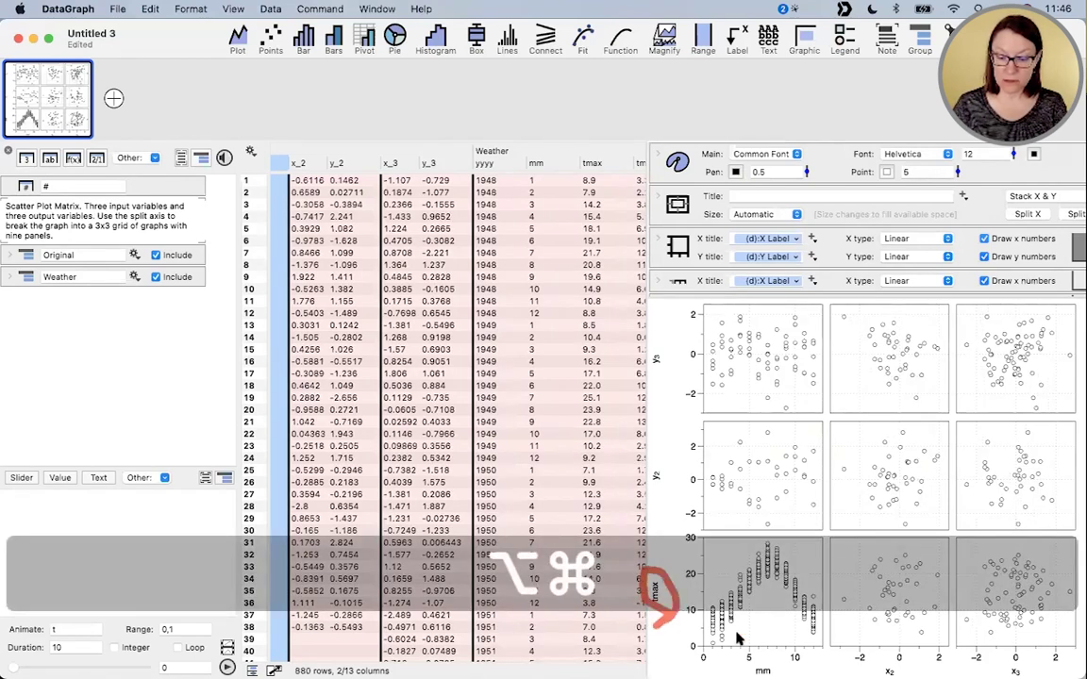
- Examine how the mm and tmax axis titles of the pasted panel relate to the X Label and Y Label axis title settings
mouse_move(755, 648)
mouse_down()
mouse_move(740, 673)
mouse_move(779, 645)
mouse_up()
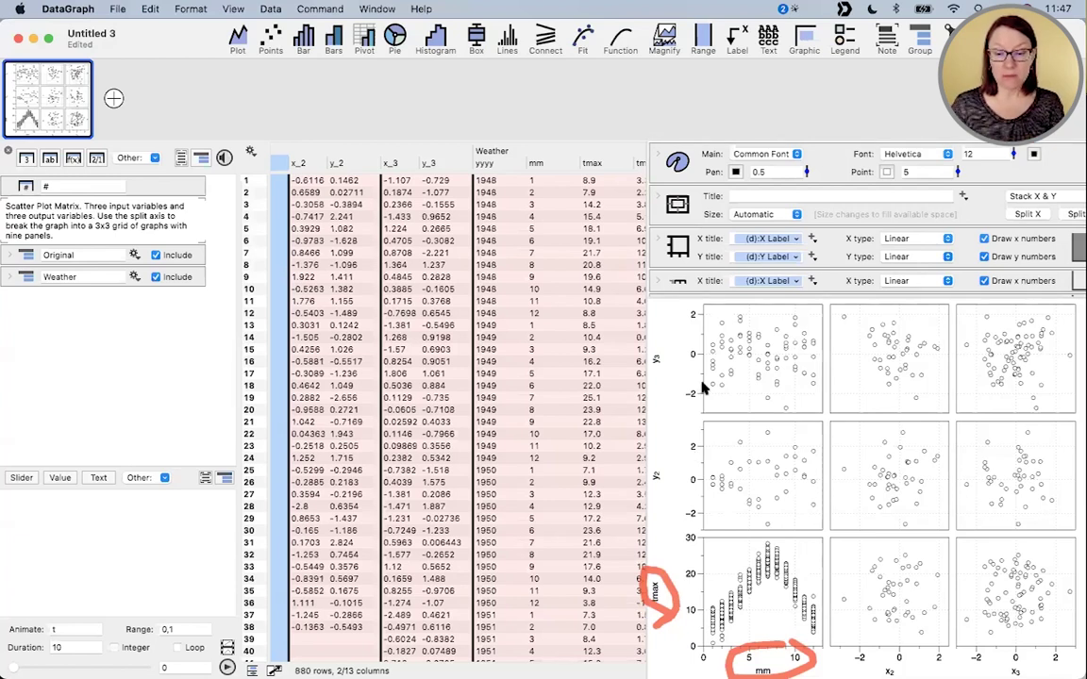
scroll(754, 189, down, 1)
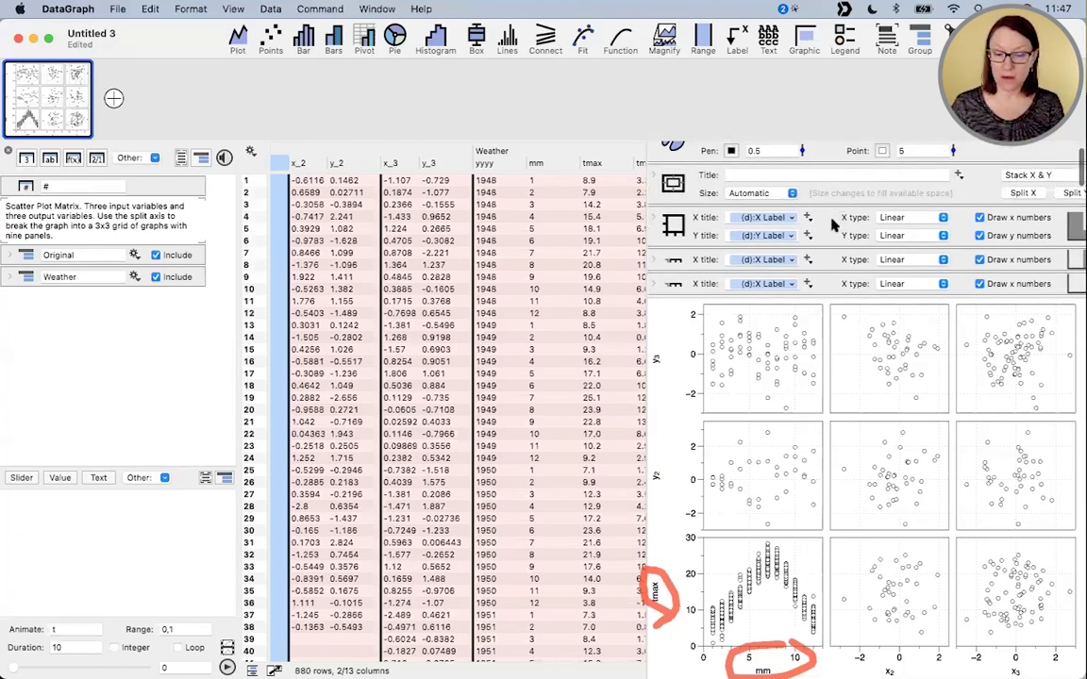
key(alt+super)
mouse_move(826, 200)
mouse_down()
mouse_move(717, 243)
mouse_move(837, 218)
mouse_up()
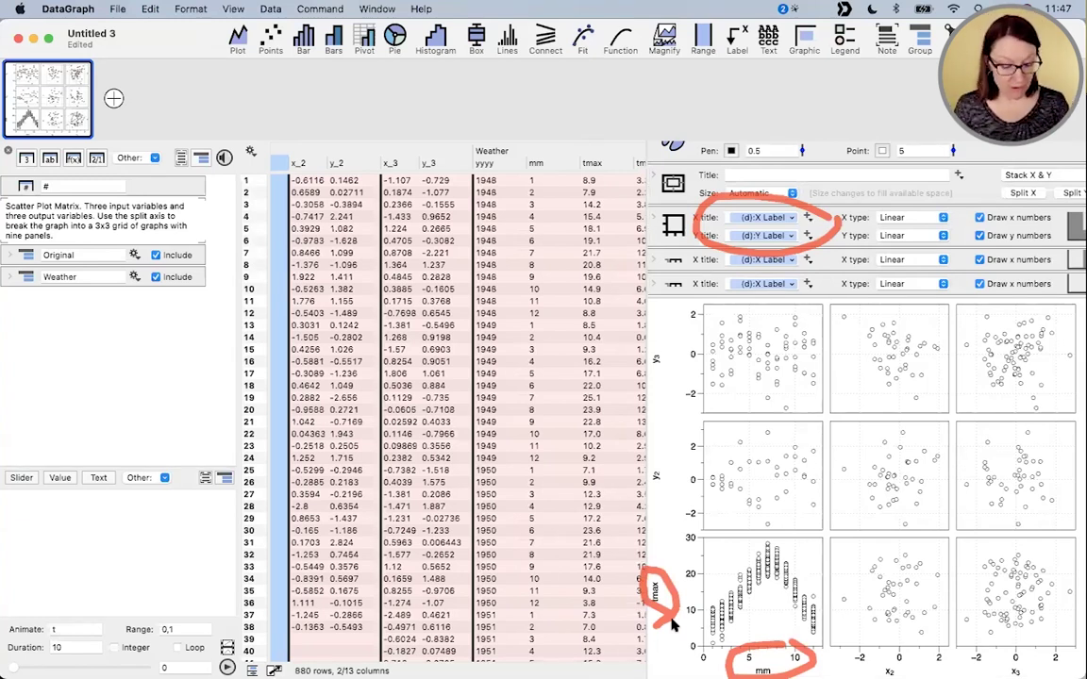
key(ctrl+super)
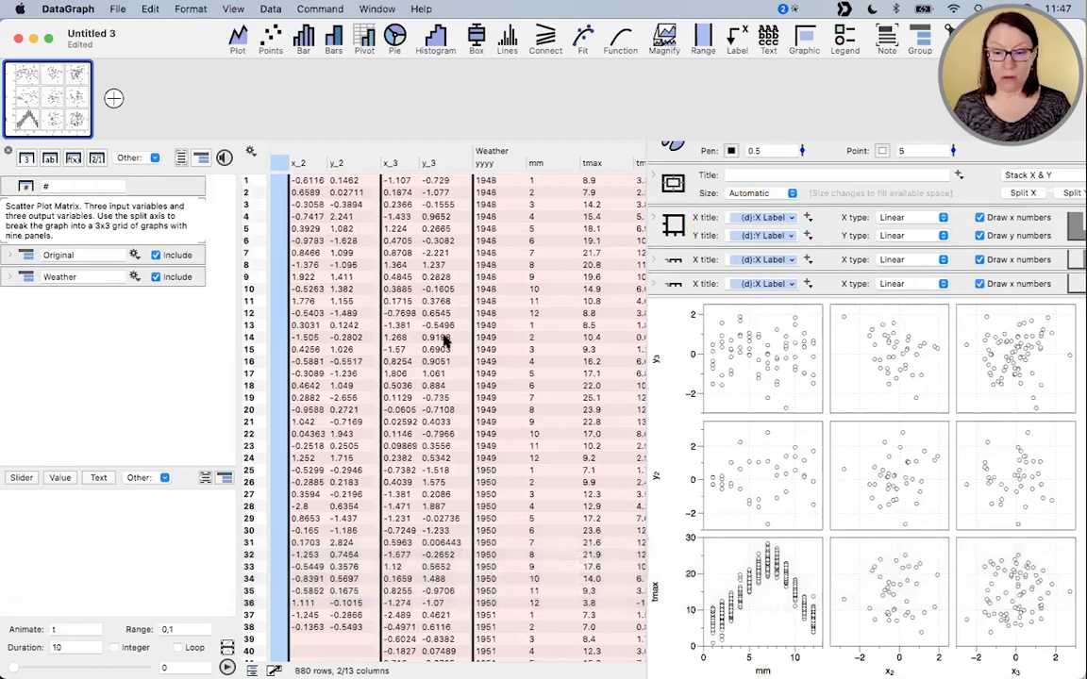
- Undo the replacement of the Original group's x_1 and y_1 columns by mm and tmax
scroll(446, 343, left, 5)
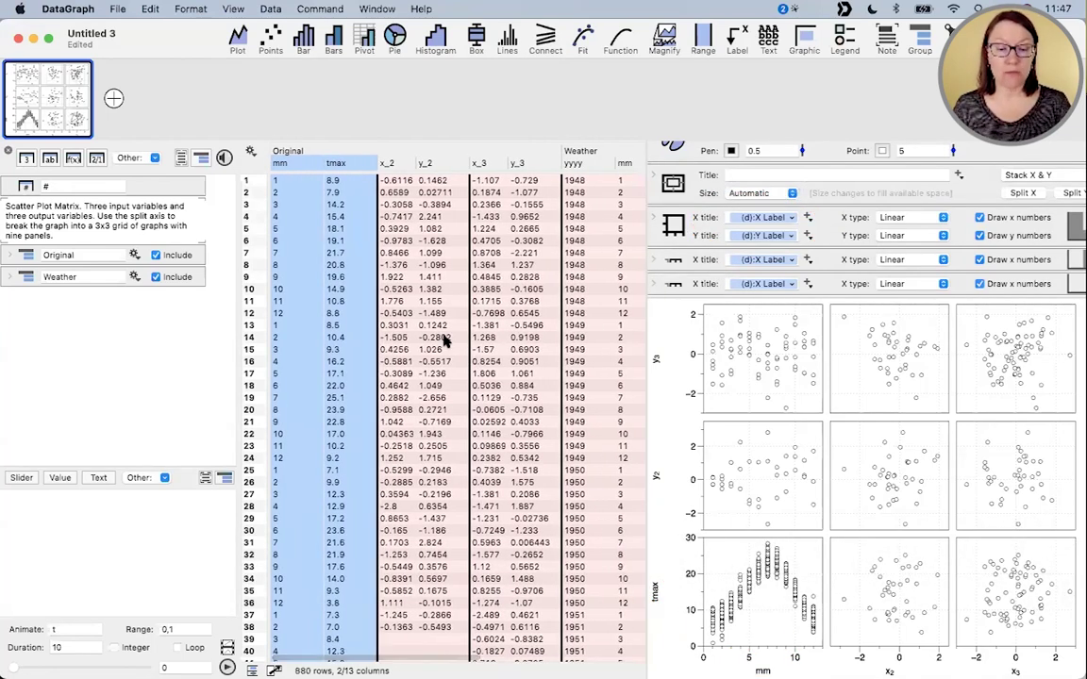
scroll(445, 344, right, 3)
scroll(445, 341, right, 2)
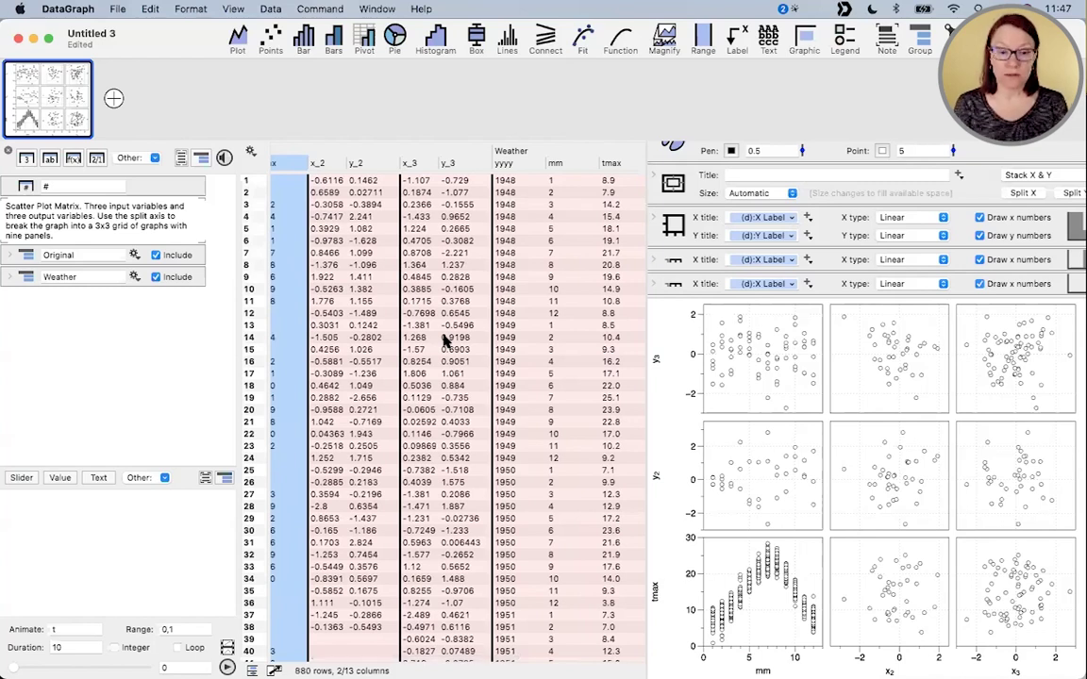
scroll(453, 332, left, 3)
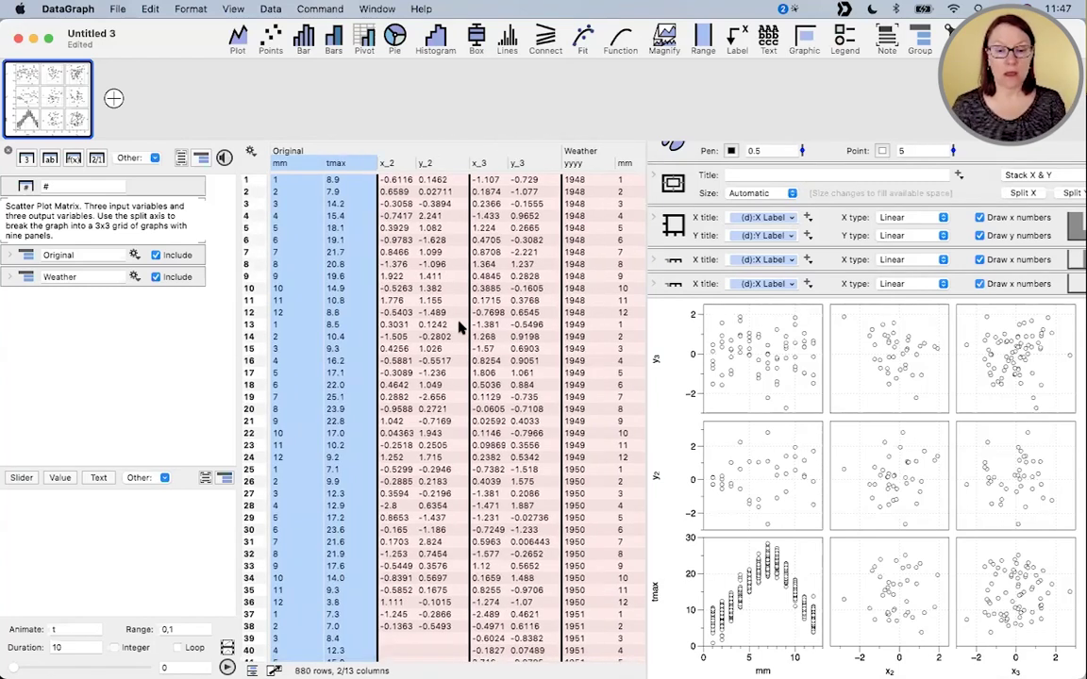
scroll(538, 313, right, 2)
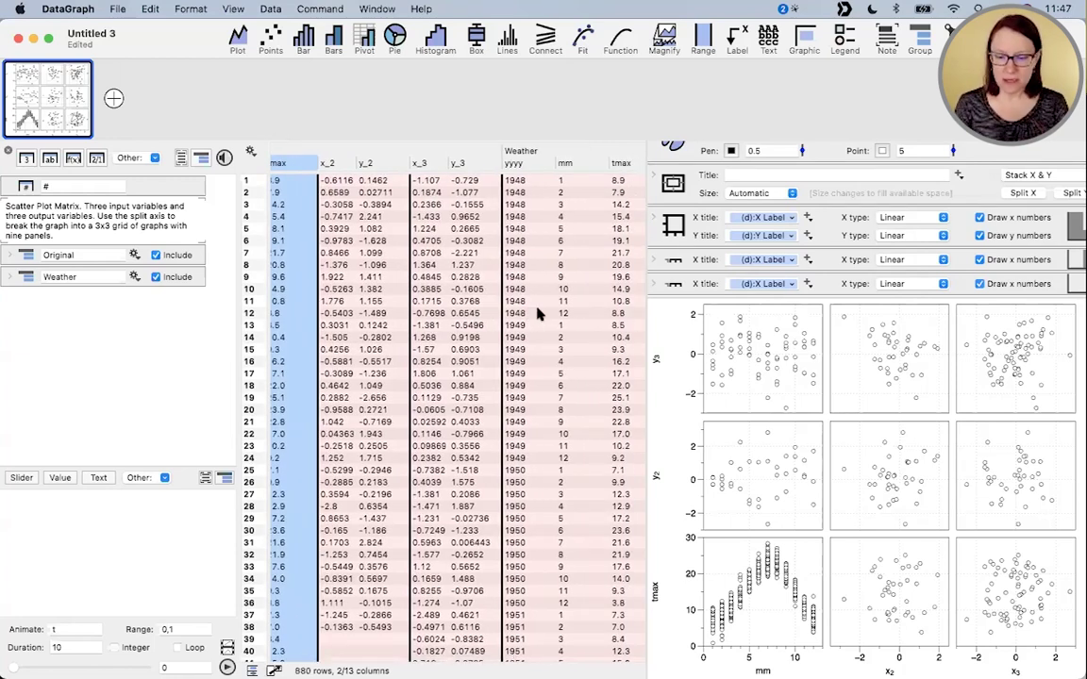
scroll(528, 312, left, 3)
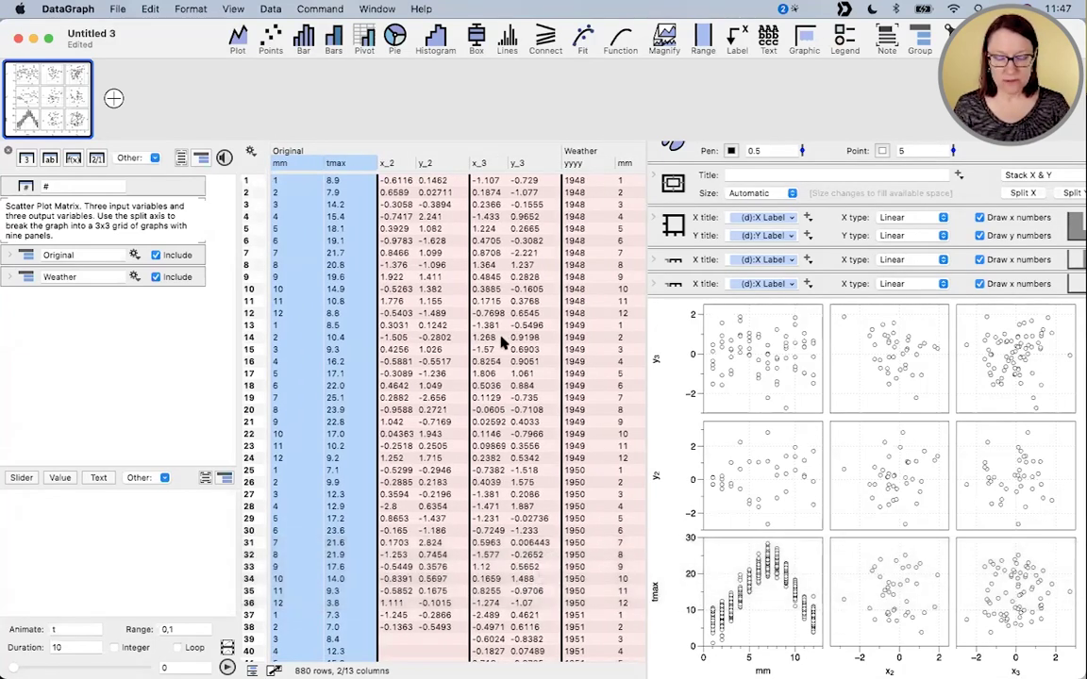
key(super+z)
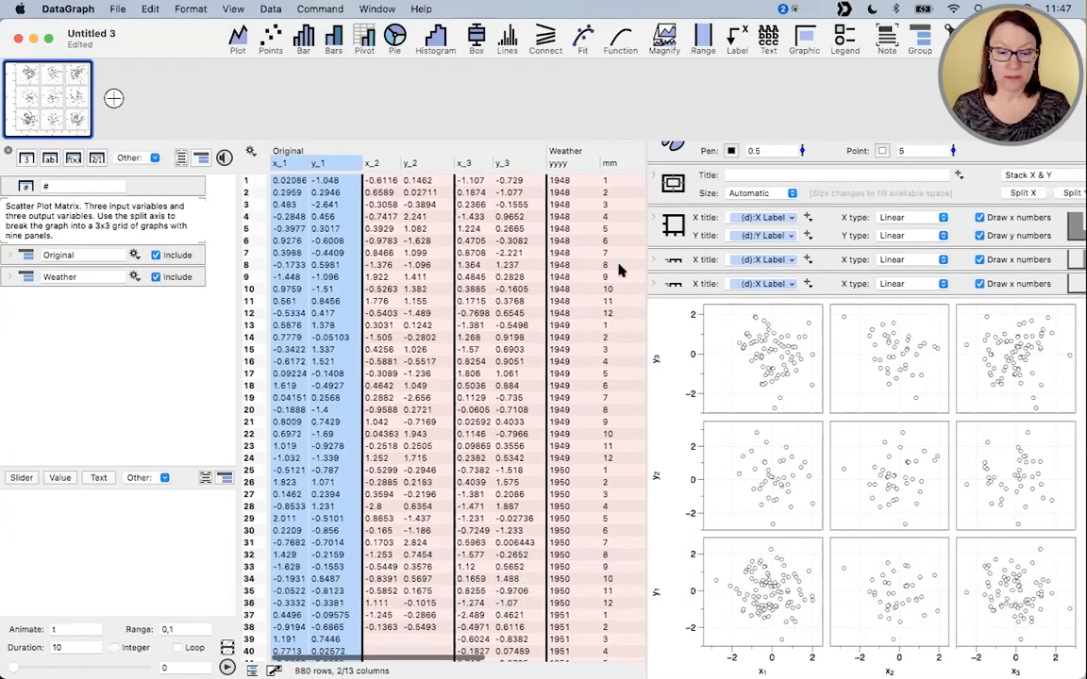
- Review the Original and Weather columns and the Points commands that plot the x and y column pairs
scroll(575, 272, right, 10)
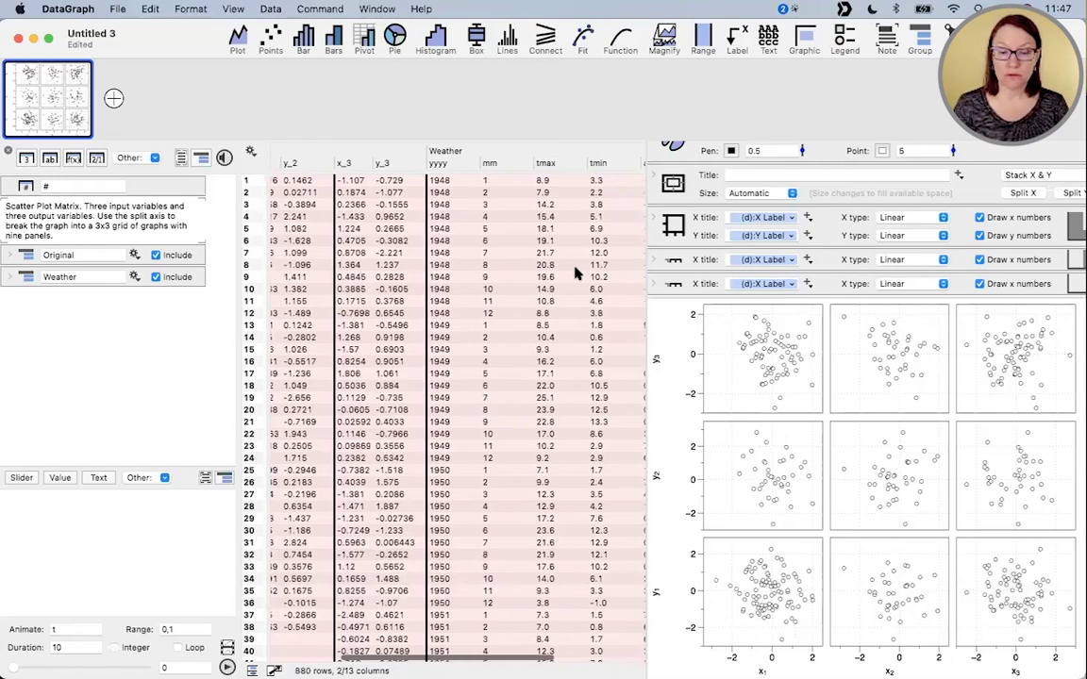
scroll(576, 273, left, 5)
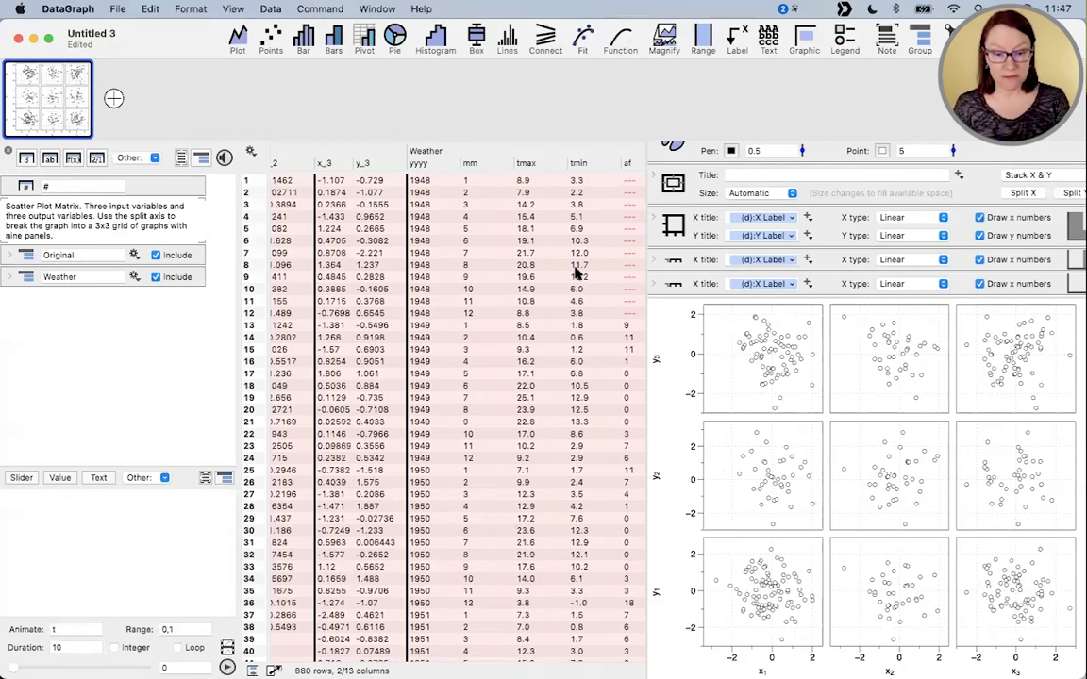
scroll(411, 276, left, 5)
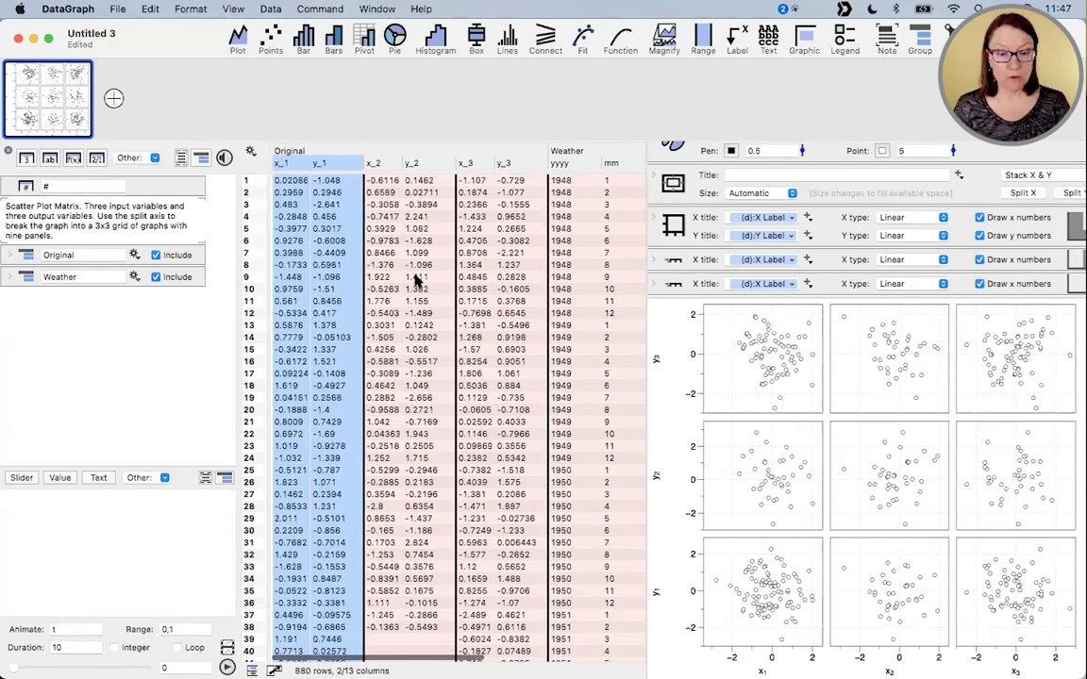
click(381, 251)
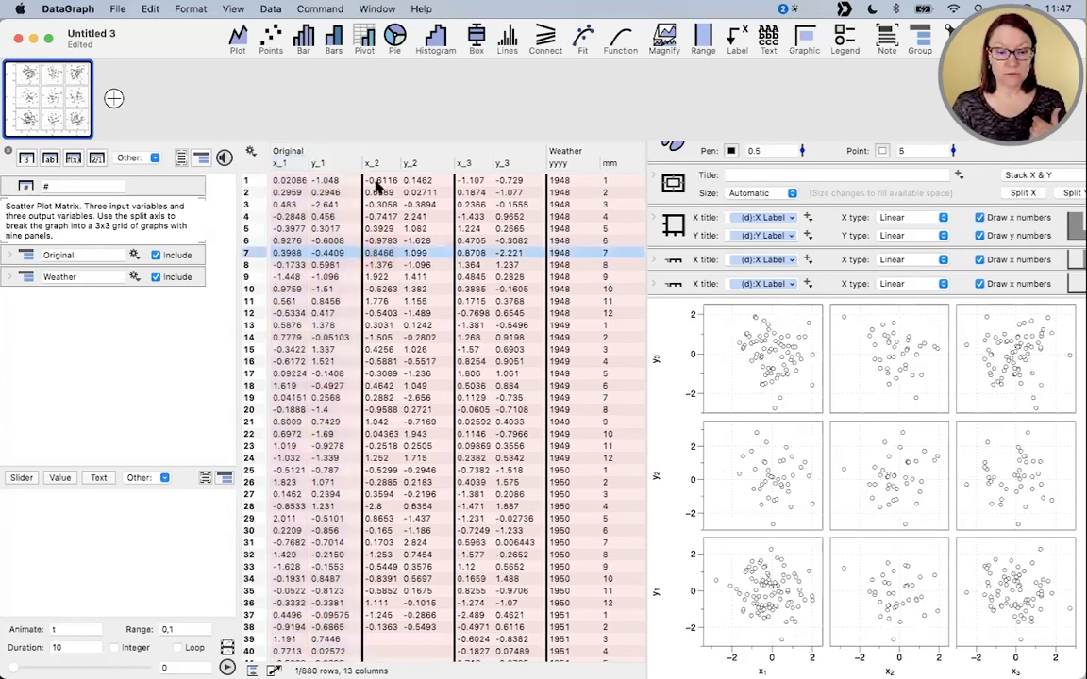
click(375, 181)
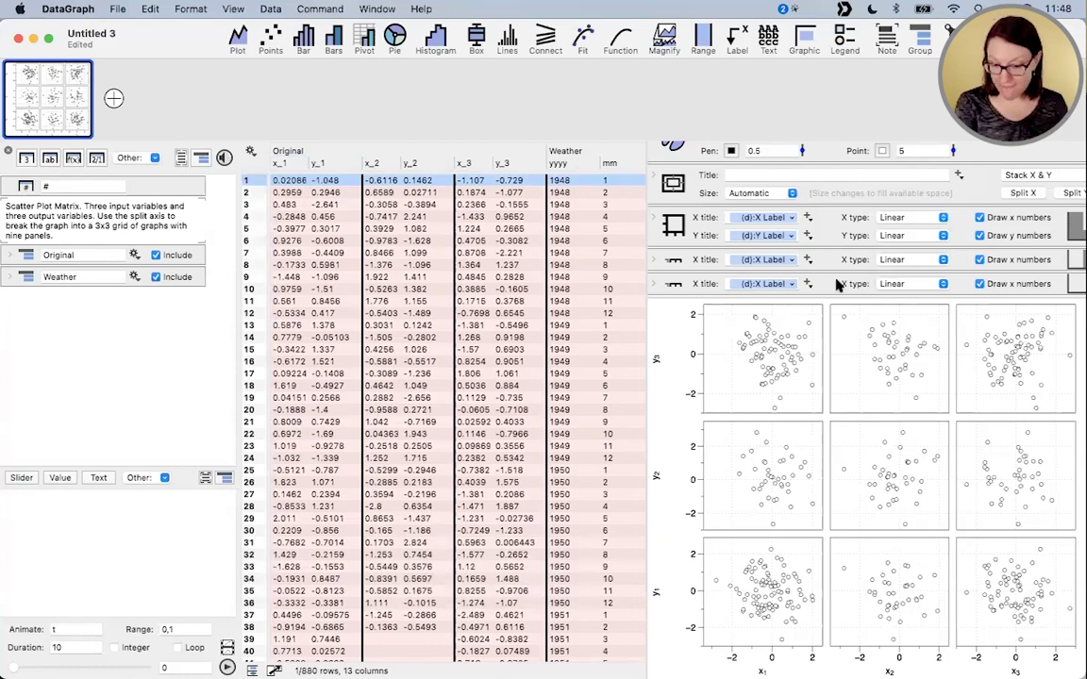
scroll(877, 236, down, 8)
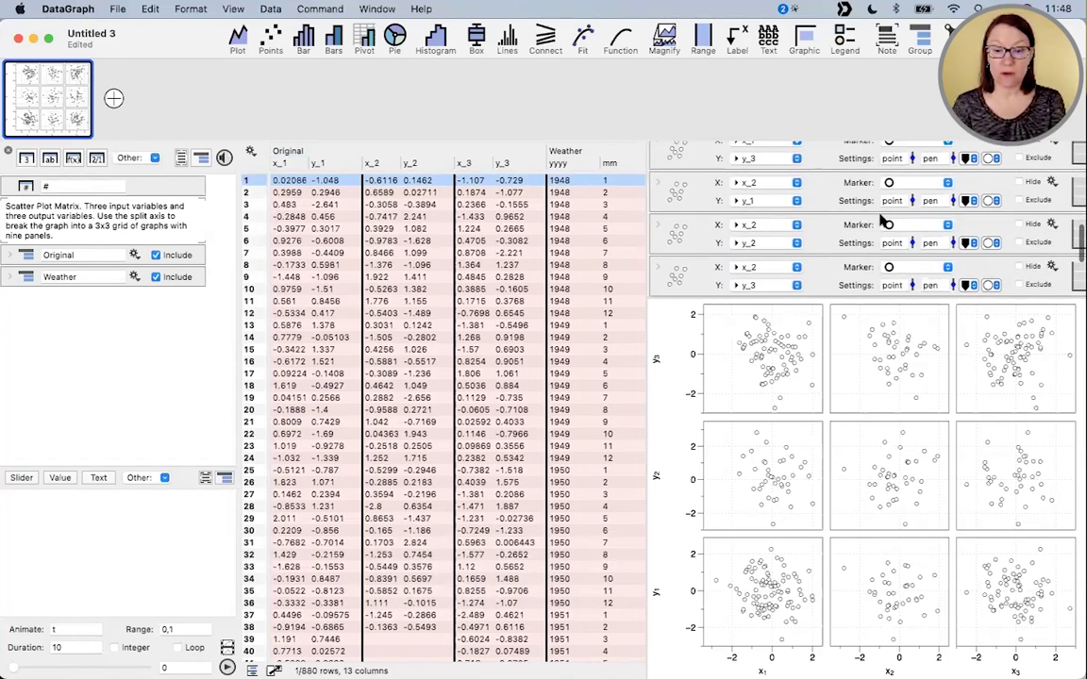
scroll(881, 219, up, 1)
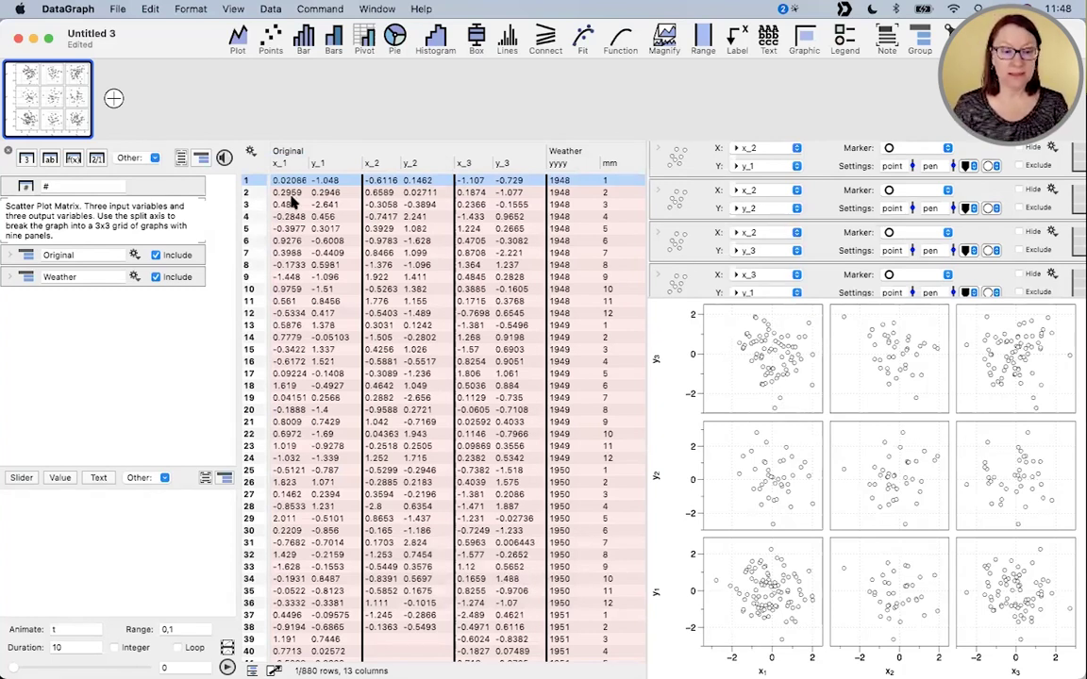
click(162, 335)
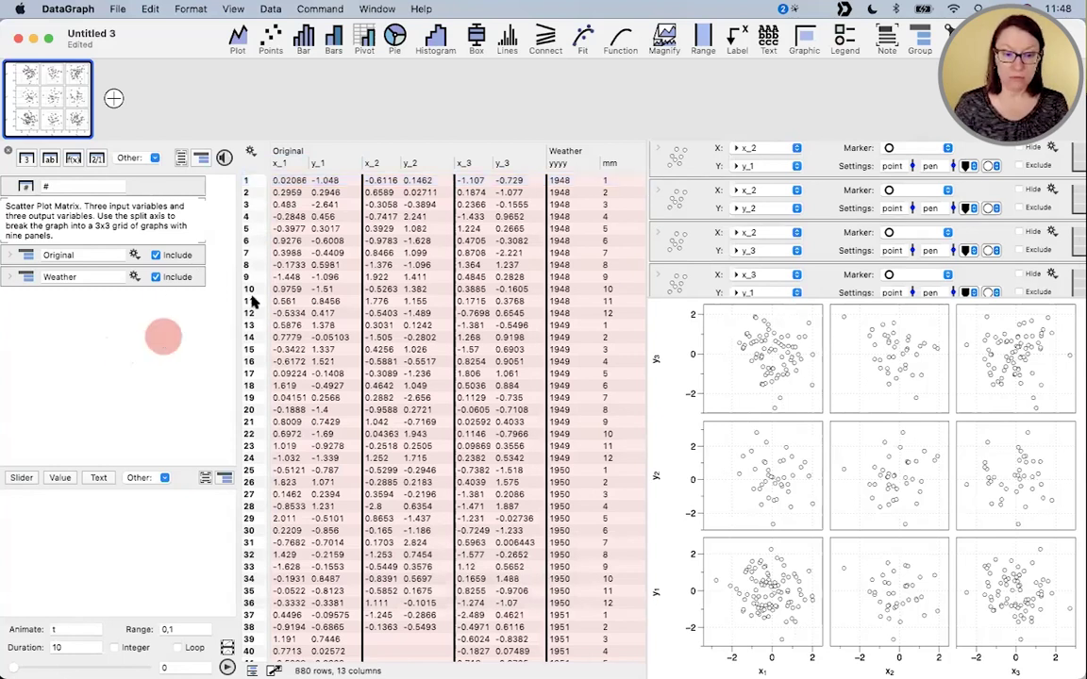
click(283, 165)
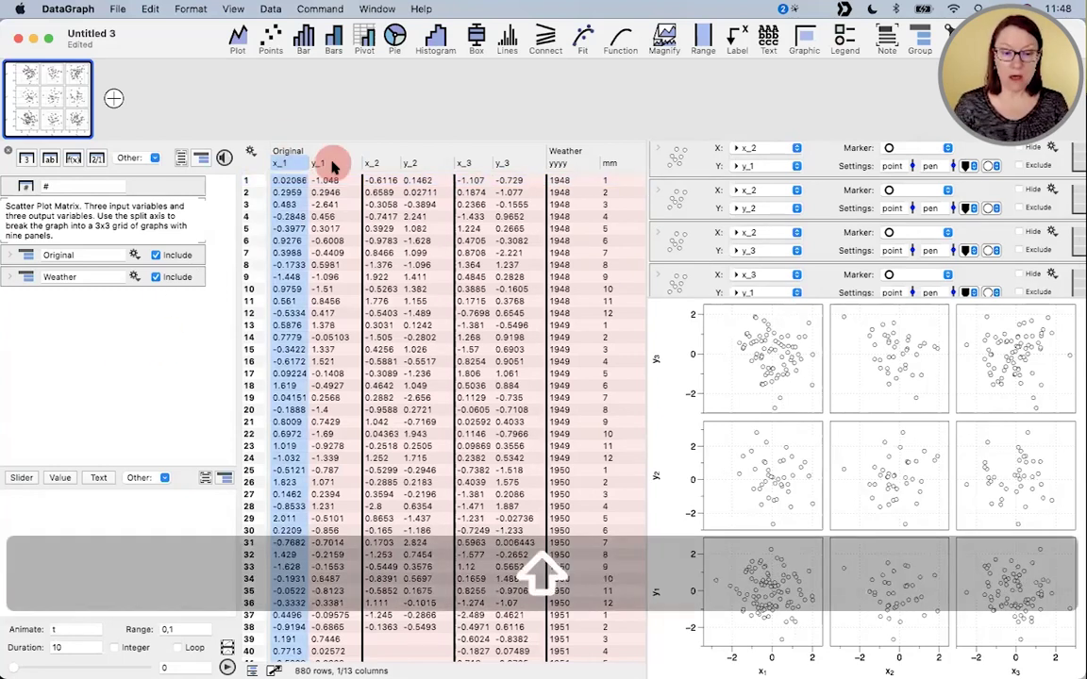
shift+click(319, 163)
click(381, 165)
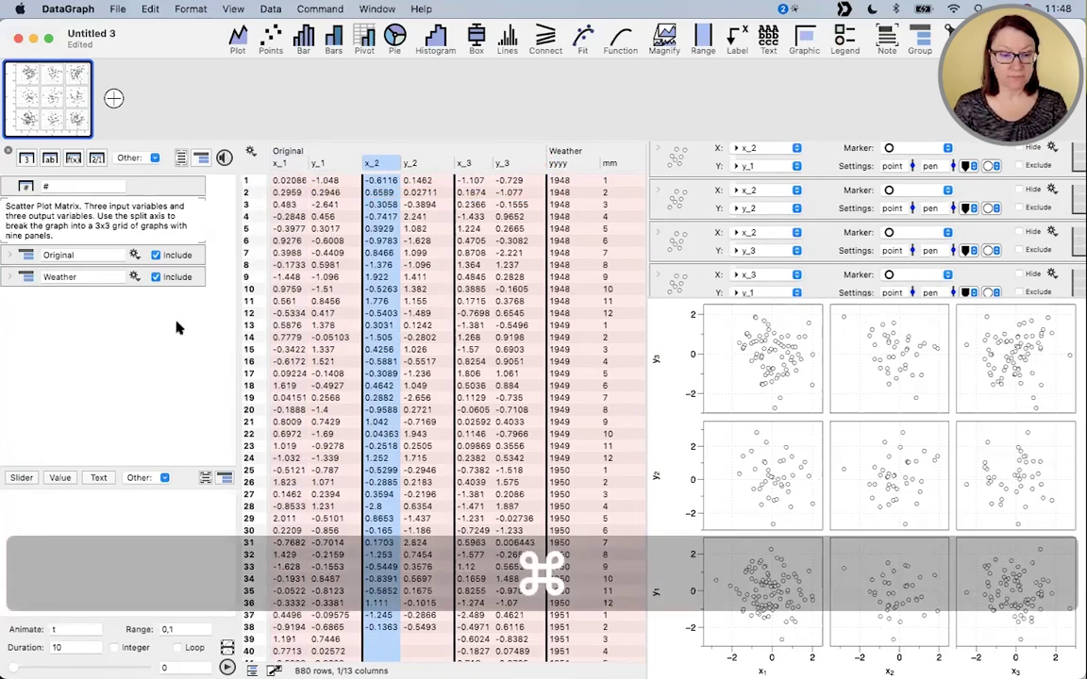
click(136, 359)
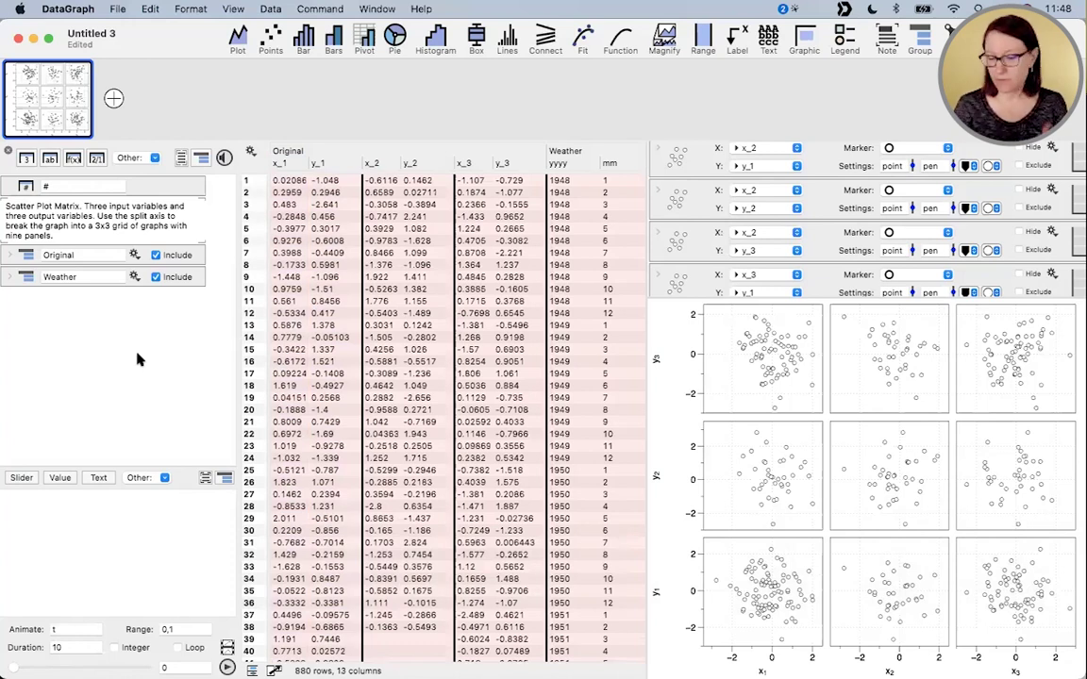
- Add a Redirect column named x_1 sourced from Weather's mm column, and exclude the Weather group from the data table
click(155, 159)
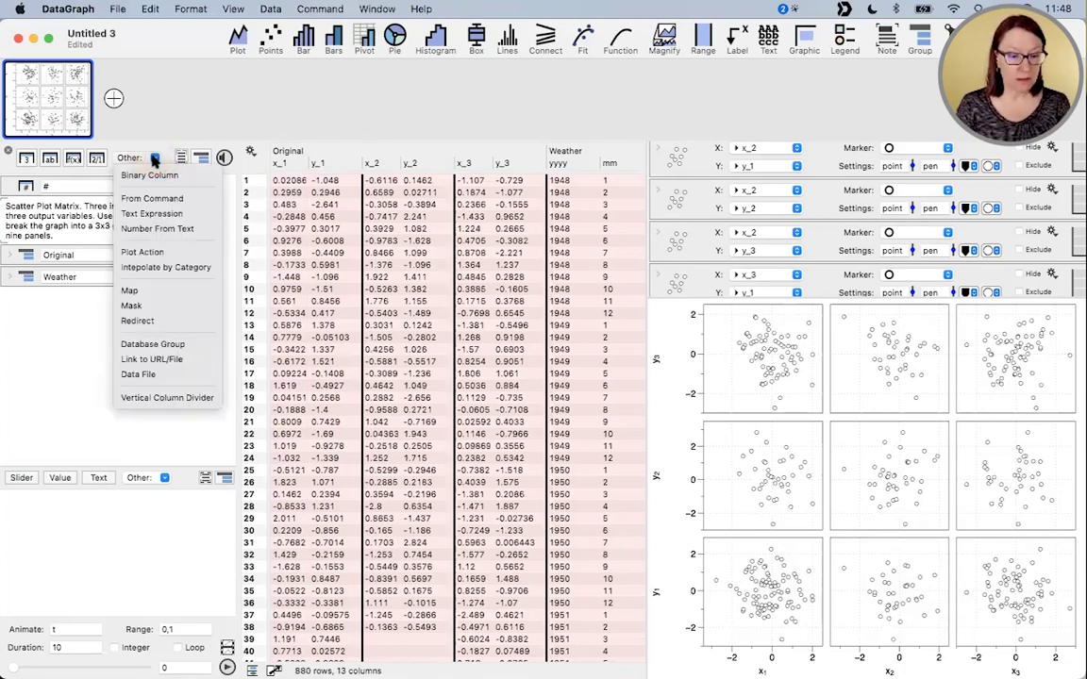
click(174, 321)
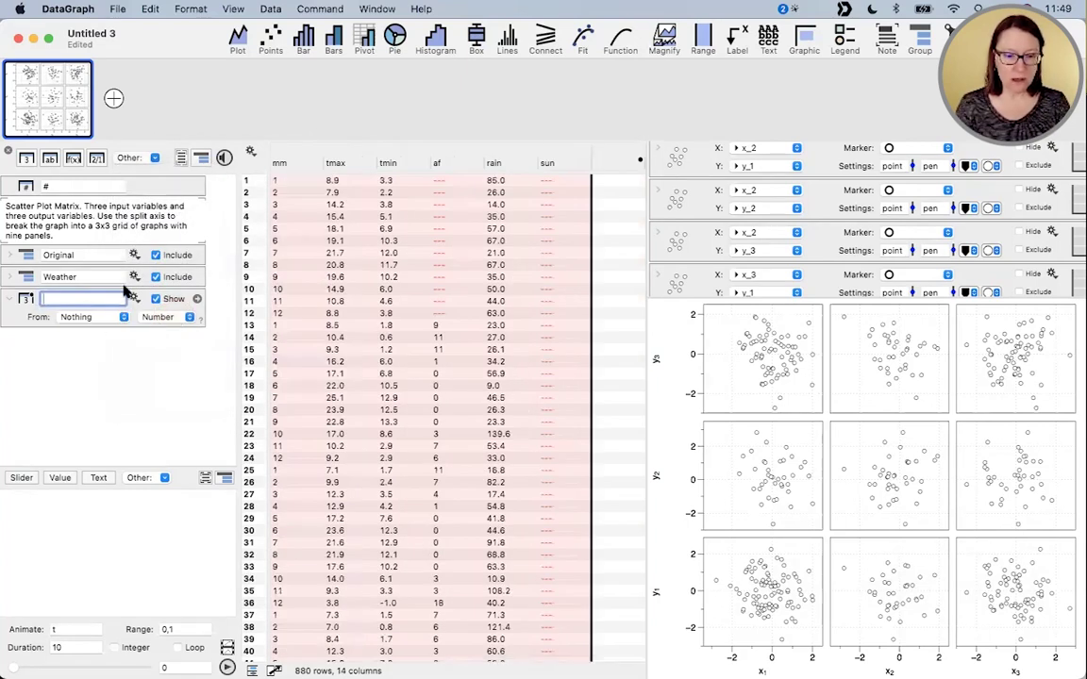
click(155, 277)
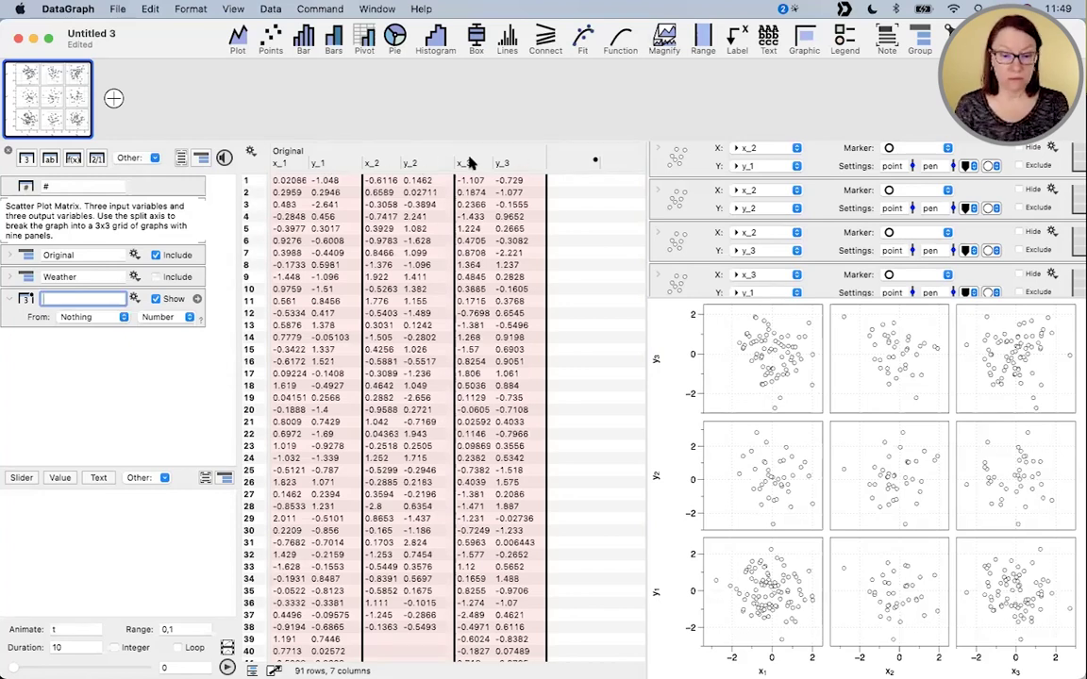
text(x_1)
key(Return)
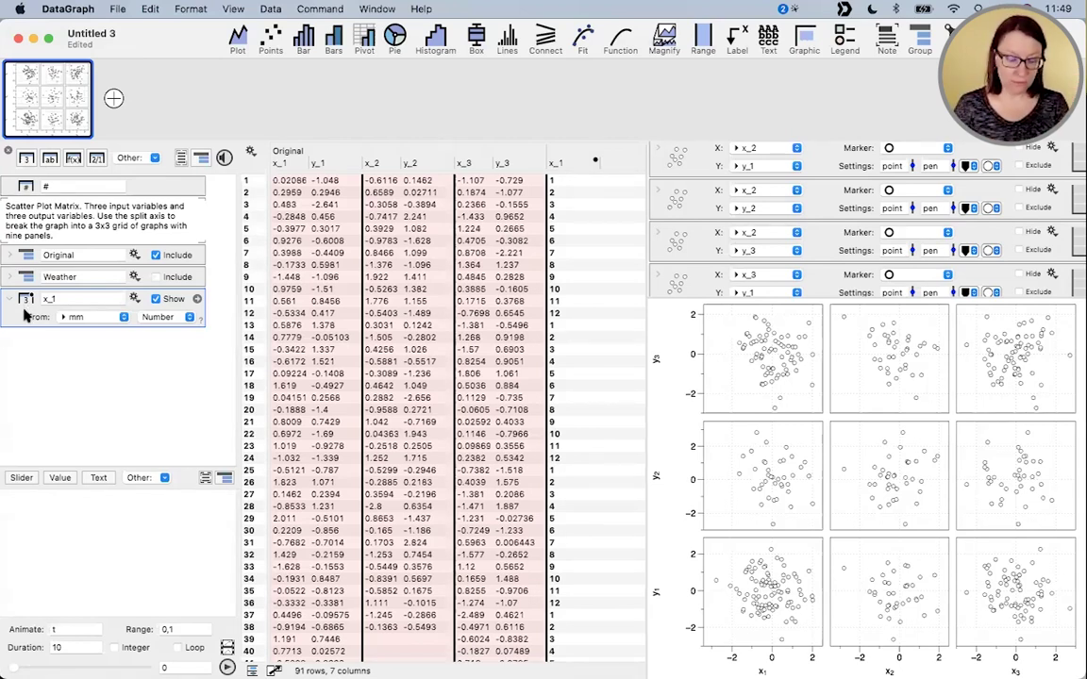
- Duplicate the x_1 redirect column and rename the copy y_1
drag(26, 300, 34, 354)
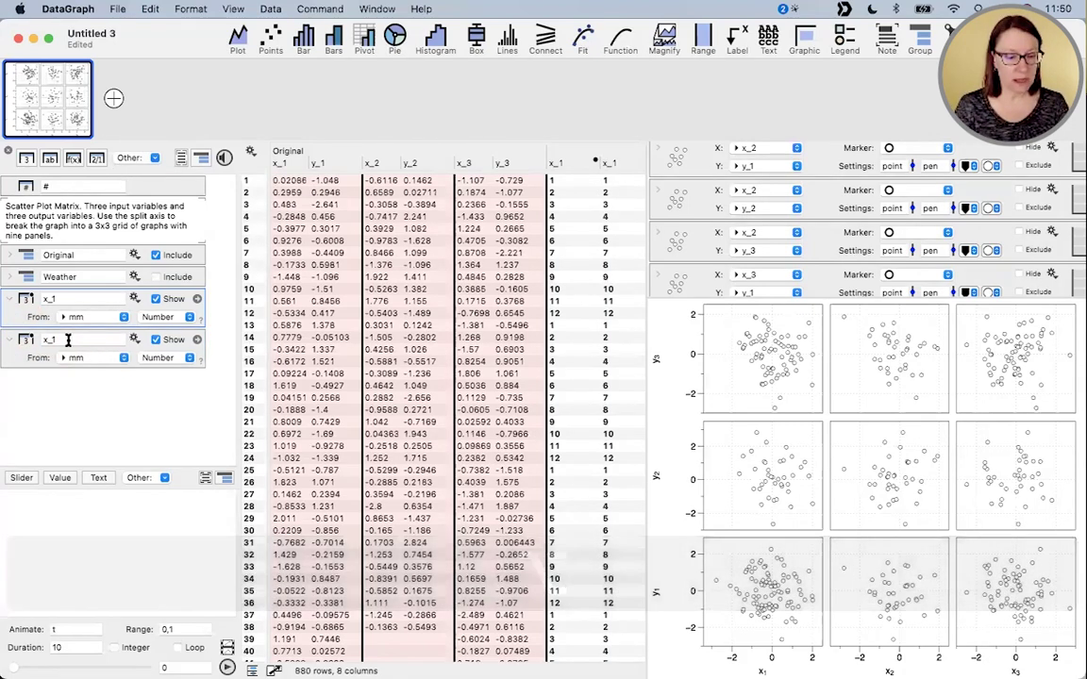
click(45, 341)
key(BackSpace)
text(y)
click(66, 394)
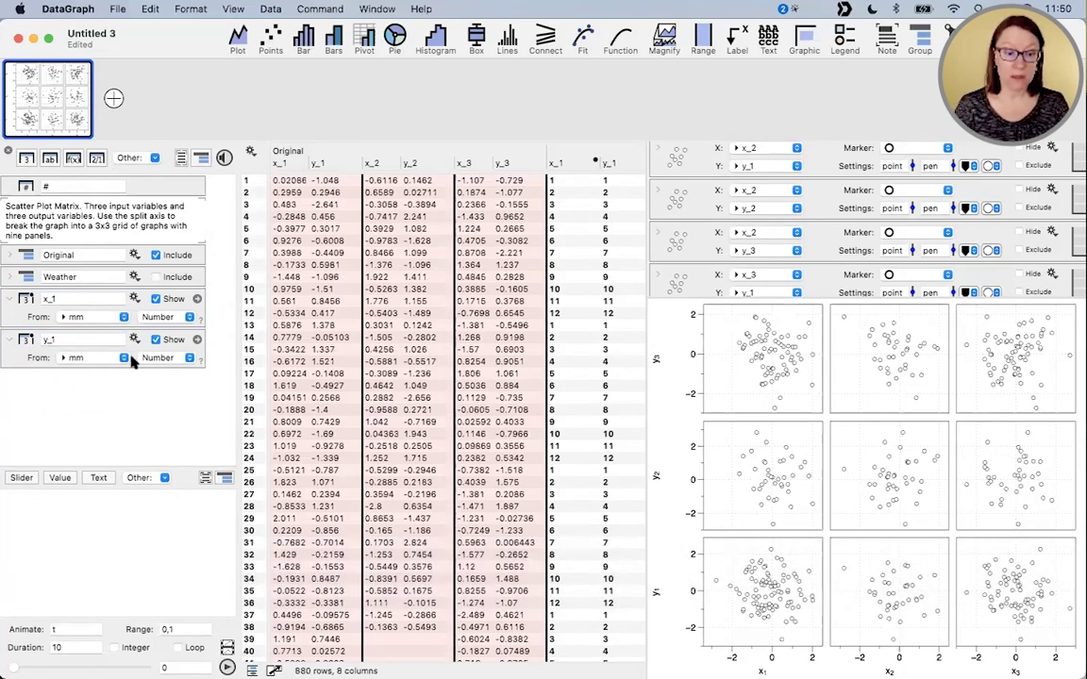
- Duplicate the x_1 and y_1 redirect columns together and rename the copies x_2 and y_2
mouse_move(192, 328)
mouse_down()
mouse_move(156, 310)
mouse_move(162, 317)
mouse_up()
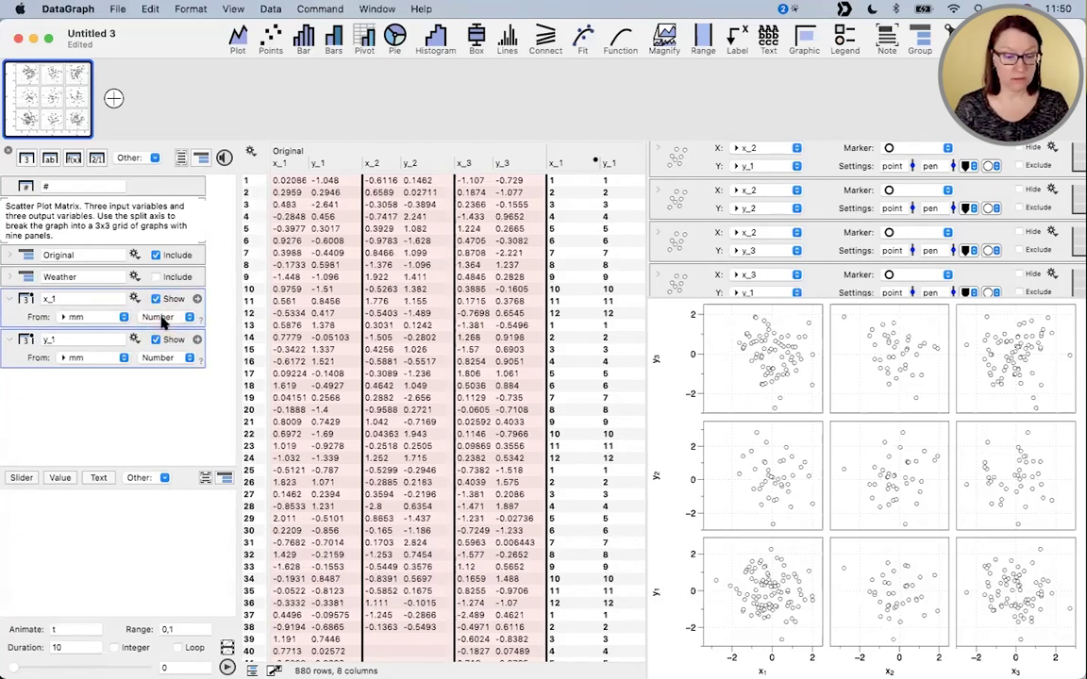
shift+click(38, 337)
key(super+d)
click(88, 377)
key(BackSpace)
text(2)
click(67, 422)
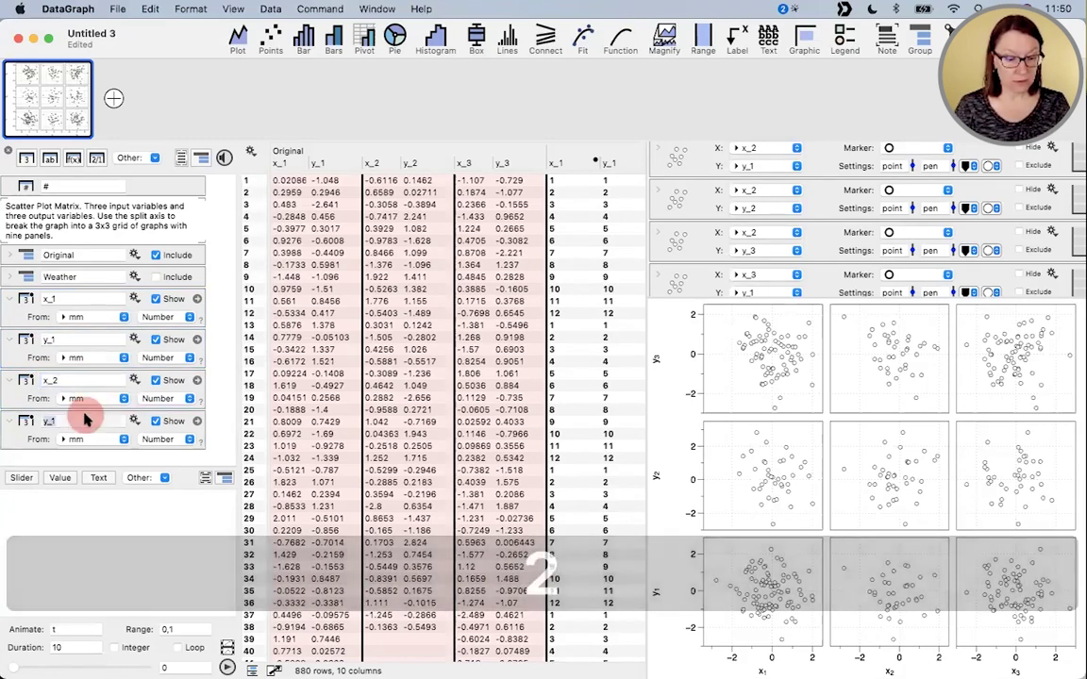
text(2)
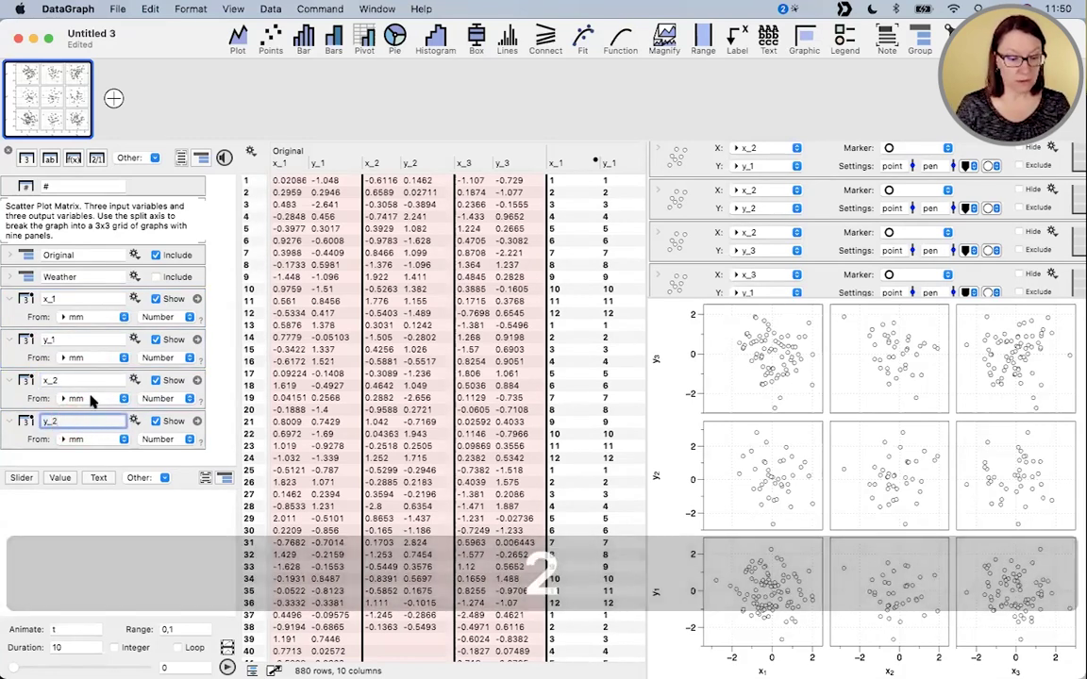
- Set the source of the x_2 and y_2 redirect columns to tmax, and enlarge the column list area
click(85, 399)
click(88, 416)
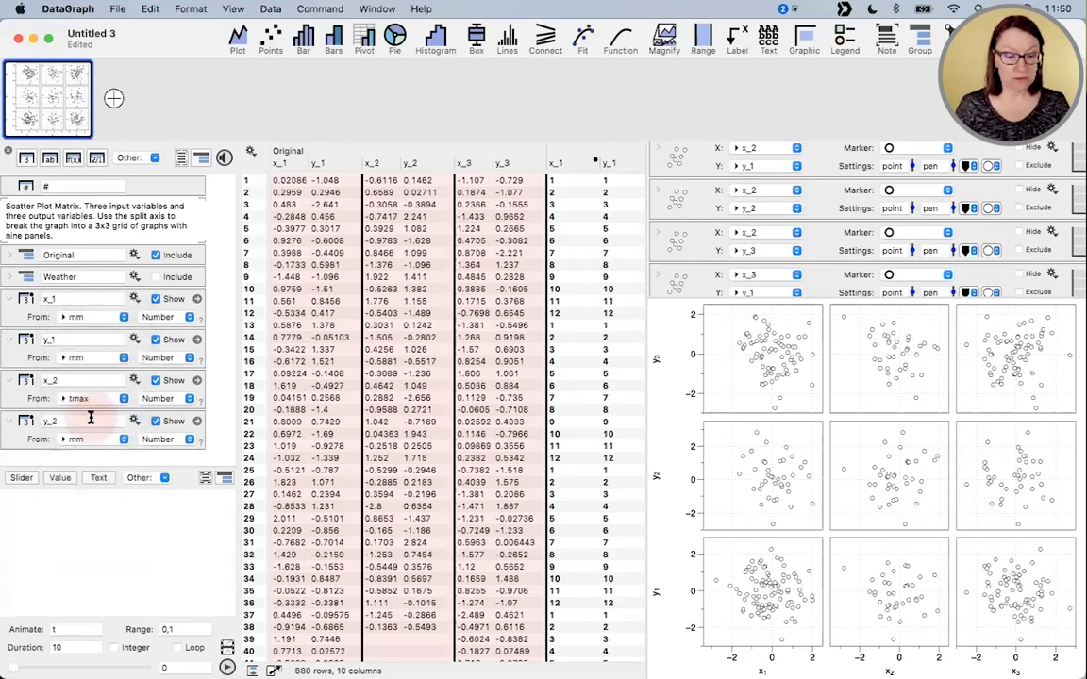
click(94, 468)
drag(95, 468, 102, 531)
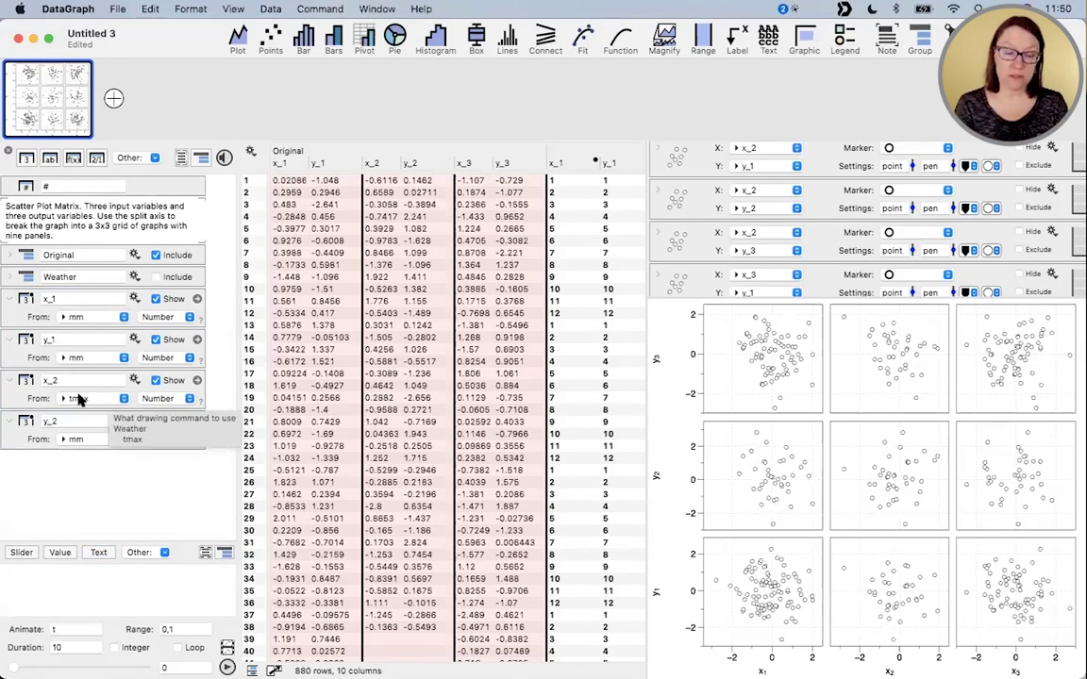
drag(80, 399, 86, 440)
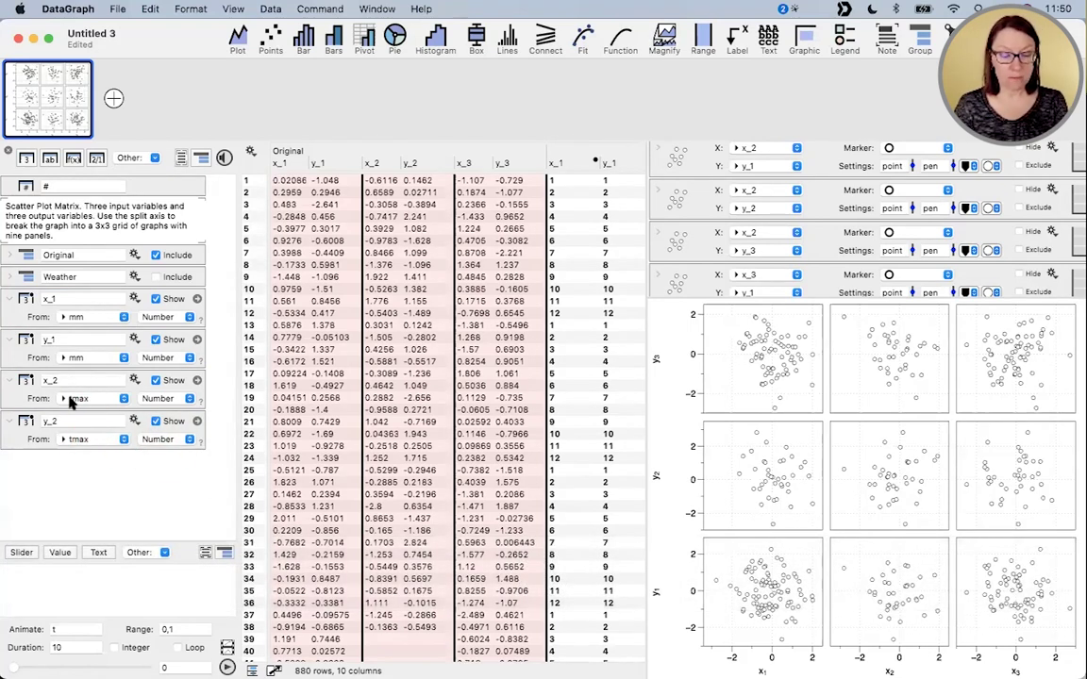
- Duplicate the x_2 and y_2 redirect columns together and rename the copies x_3 and y_3
drag(216, 443, 126, 395)
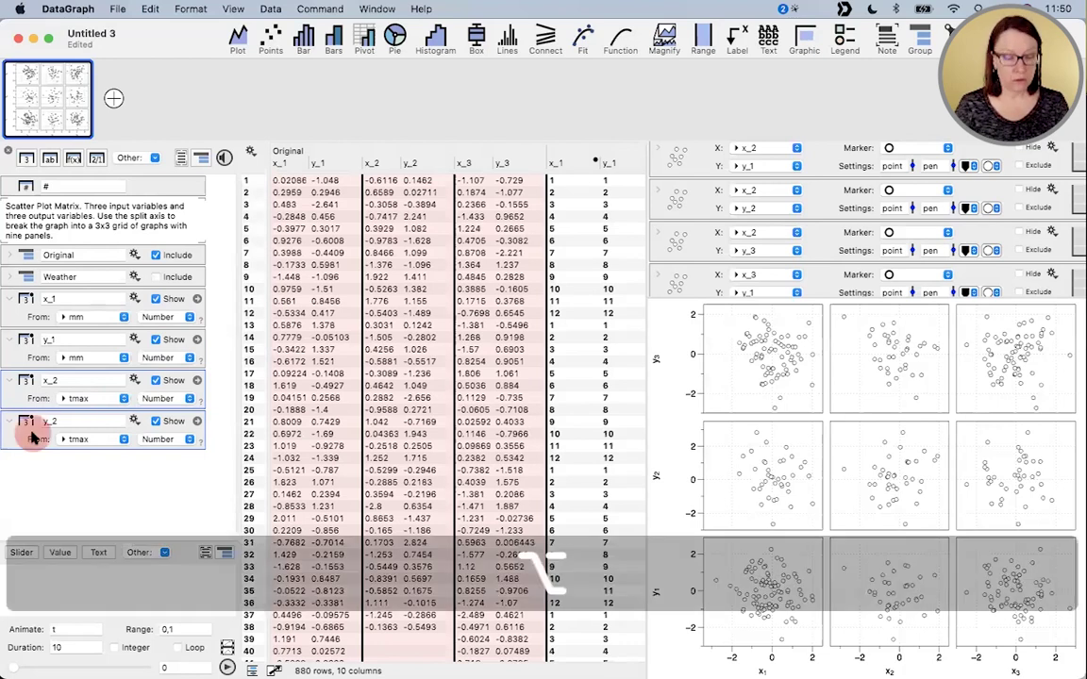
key(super+d)
key(BackSpace)
text(3)
click(79, 503)
key(BackSpace)
text(3)
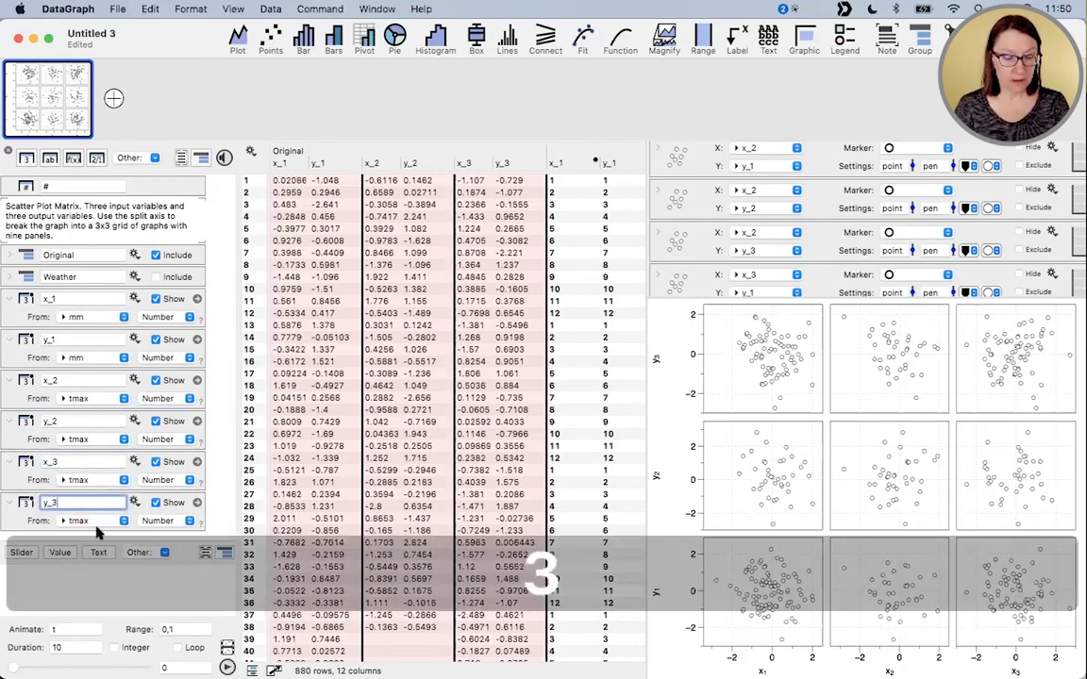
- Set the source of the x_3 and y_3 redirect columns to rain, and compare the redirect columns with the original ones in the data table
click(85, 480)
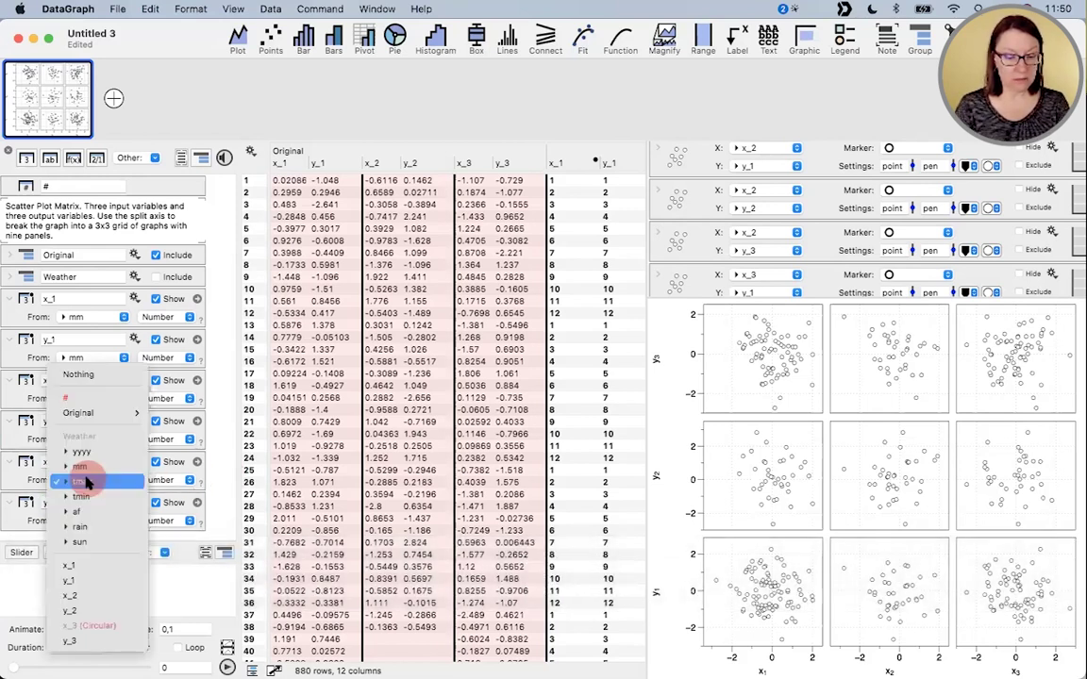
click(83, 528)
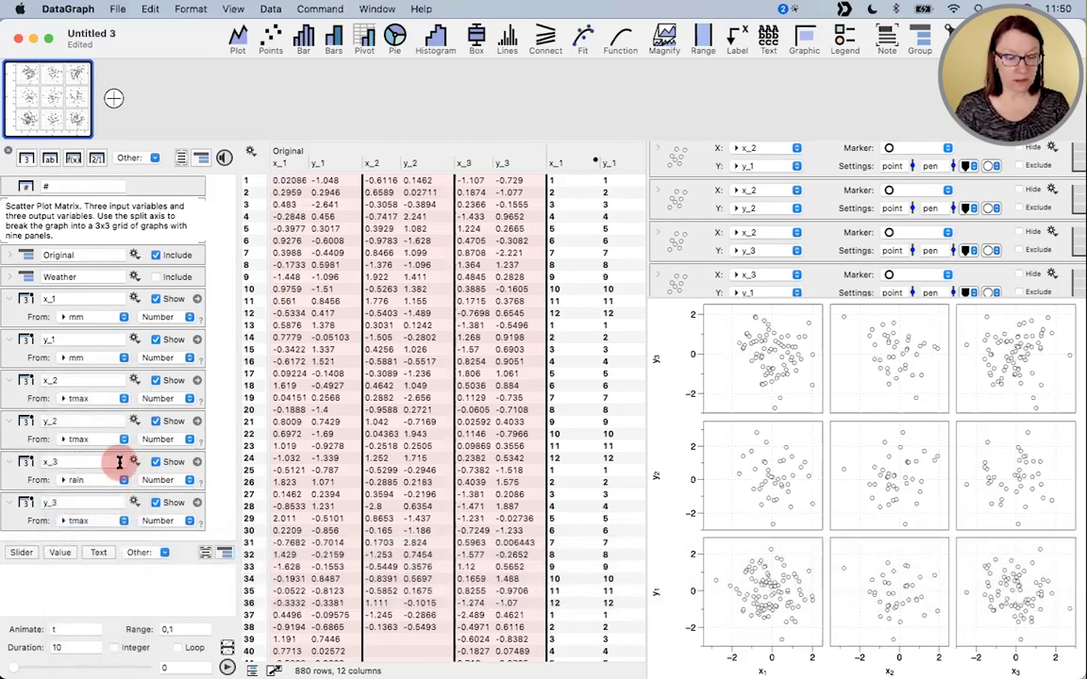
drag(79, 481, 80, 519)
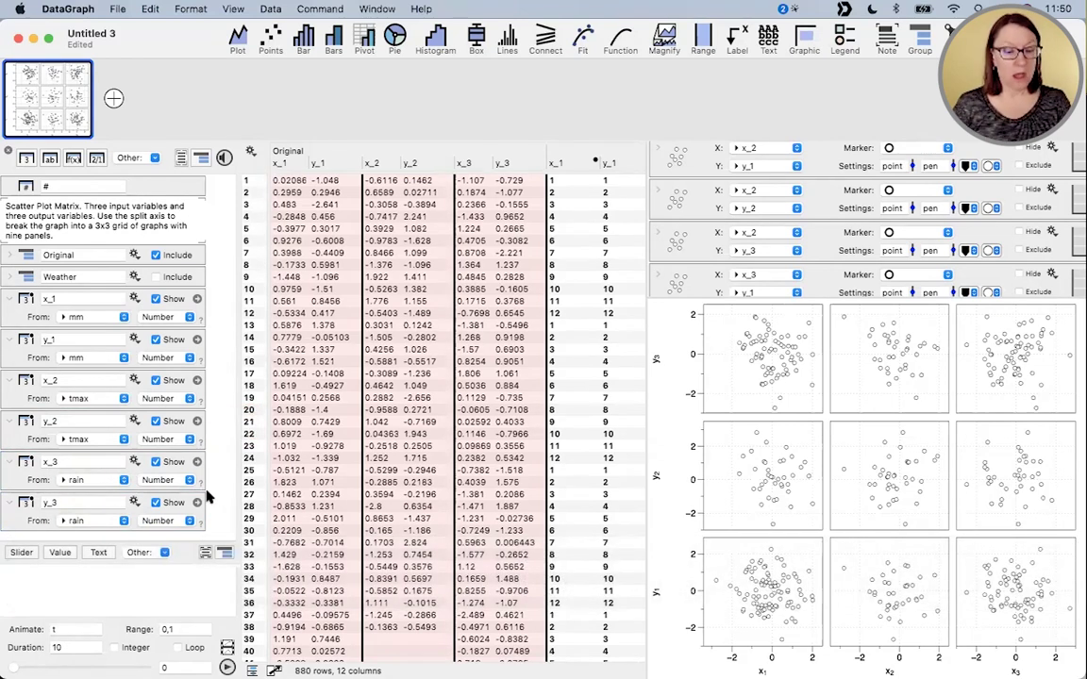
scroll(514, 359, right, 10)
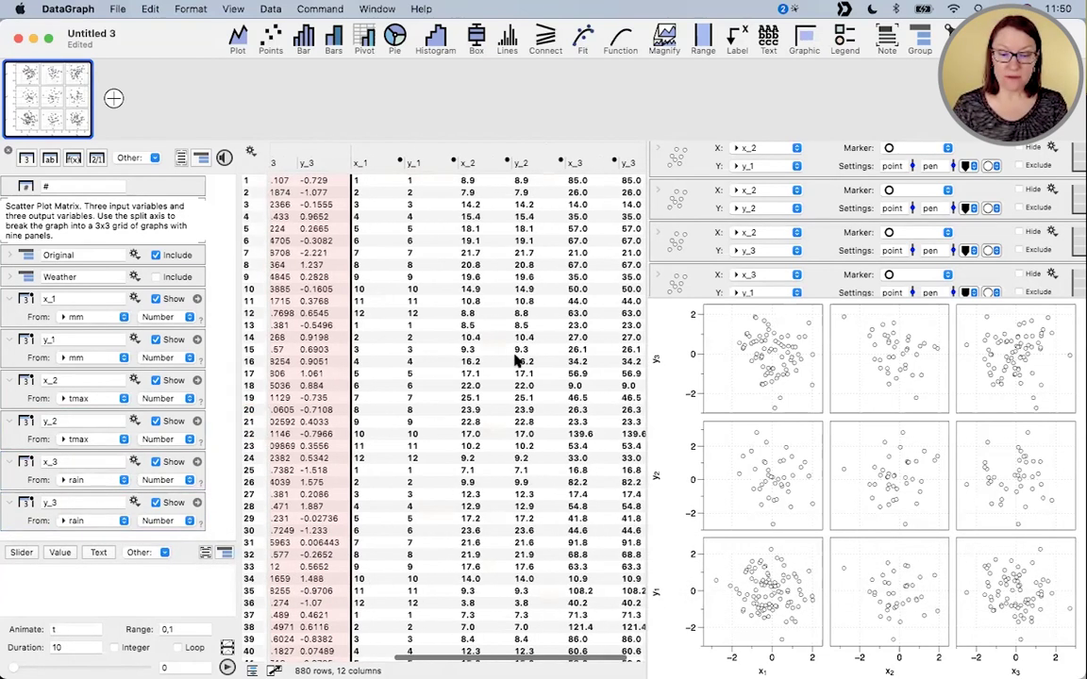
scroll(516, 361, left, 8)
scroll(516, 360, left, 2)
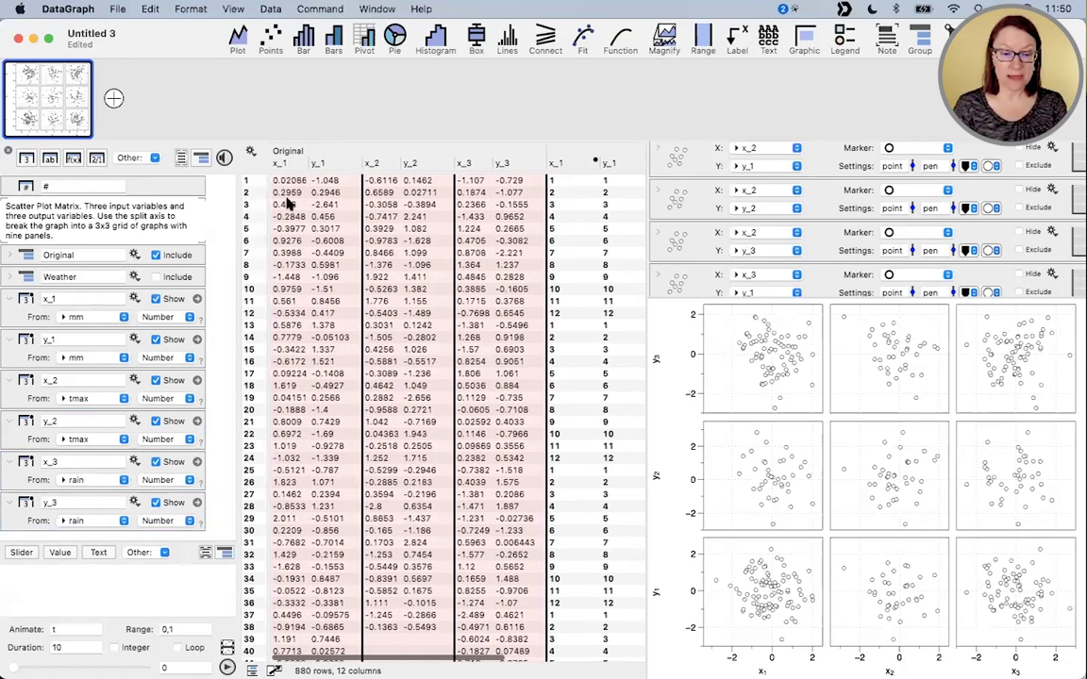
scroll(349, 208, right, 10)
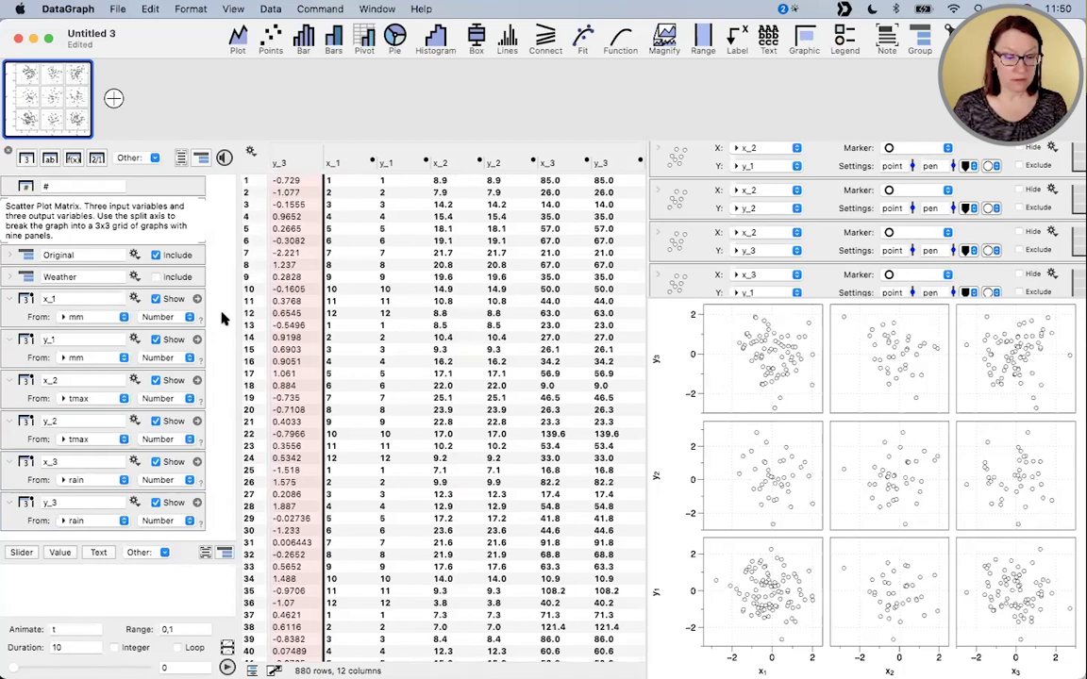
- Group the six redirect columns x_1 to y_3, name the group Redirect, and collapse it
drag(202, 314, 182, 262)
click(180, 157)
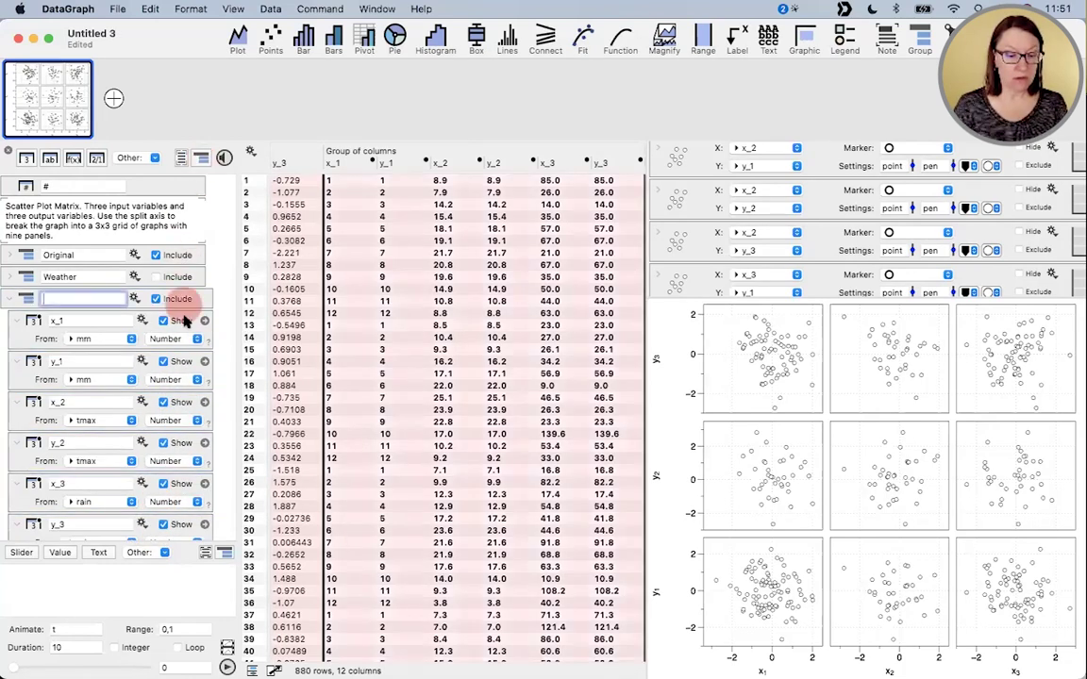
text(Re)
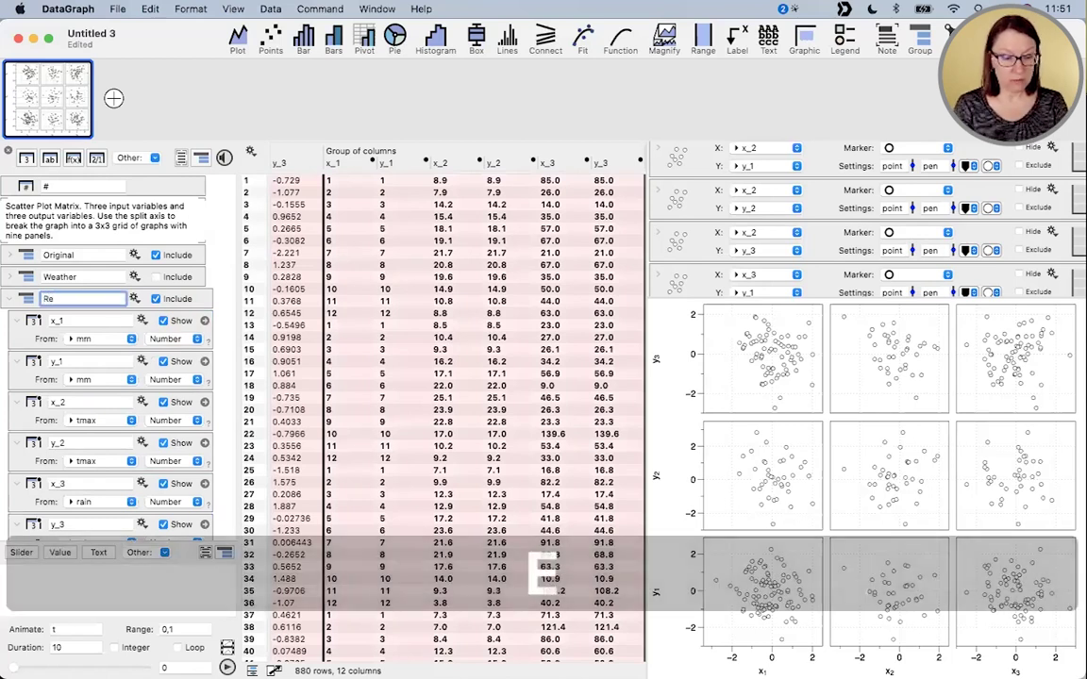
text(direct)
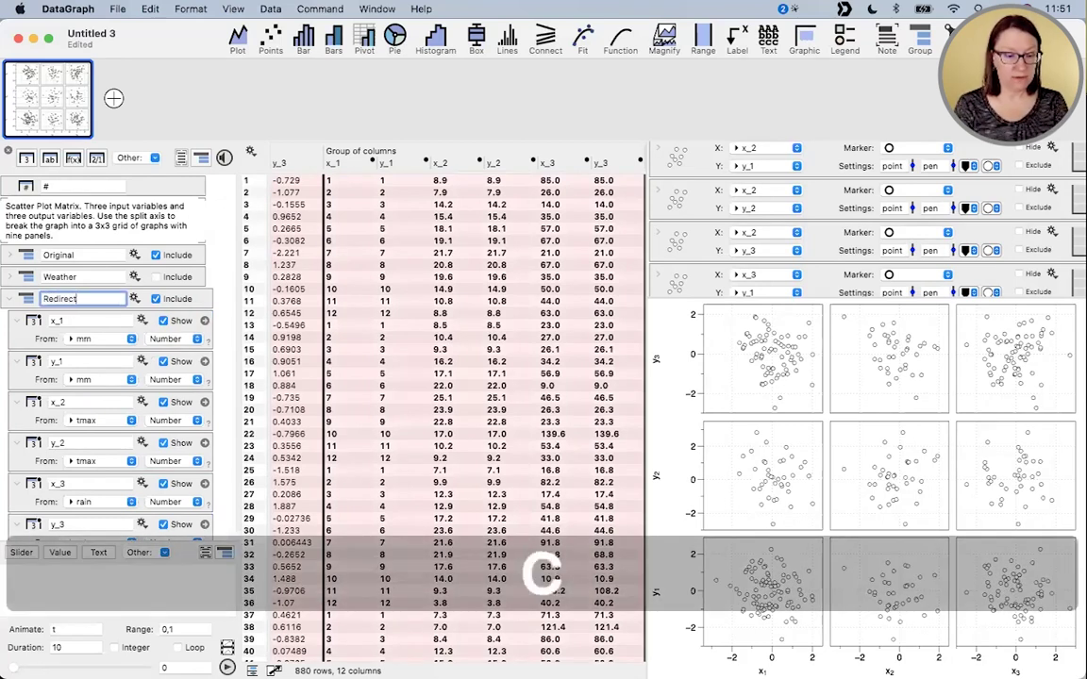
key(Return)
click(195, 266)
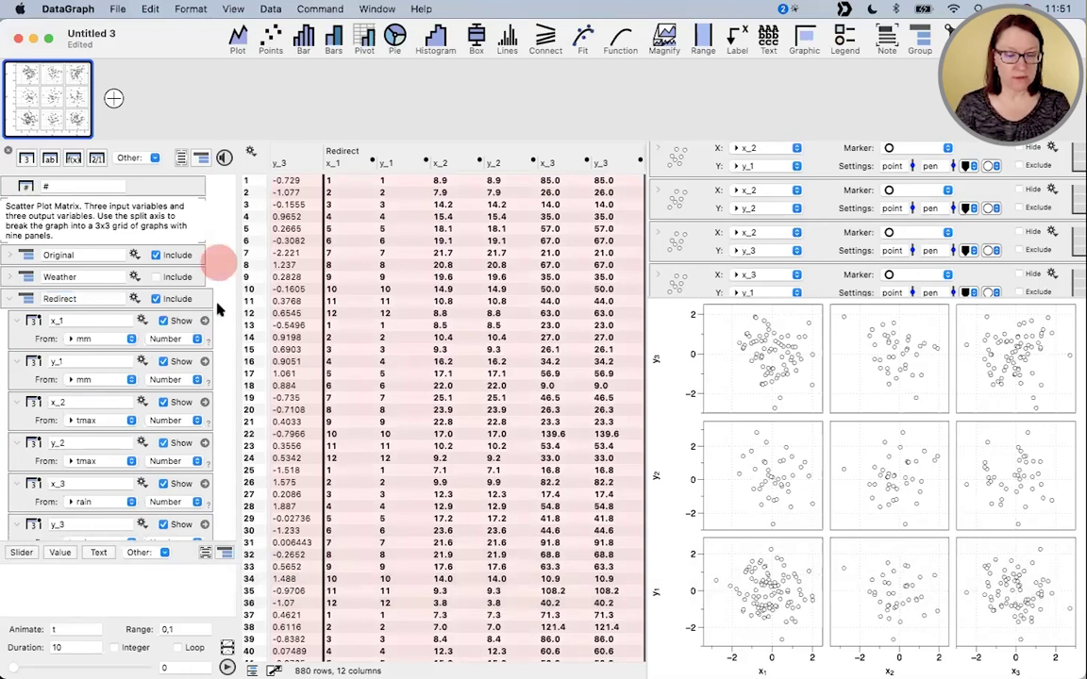
scroll(142, 377, up, 2)
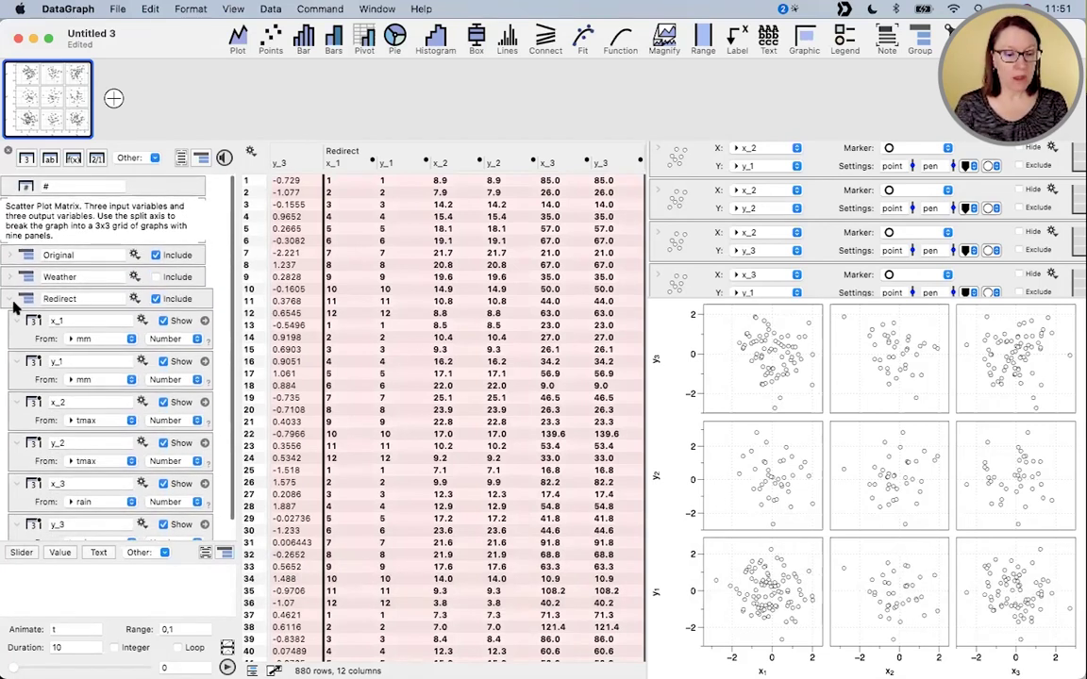
click(11, 300)
drag(646, 254, 441, 245)
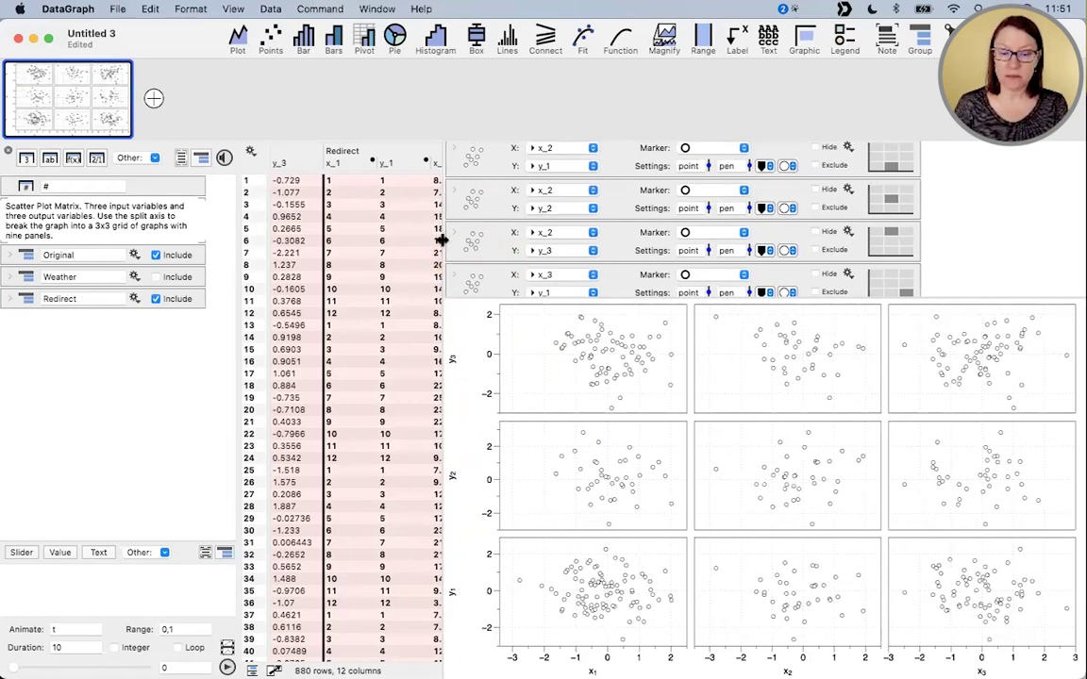
drag(441, 241, 639, 247)
click(401, 462)
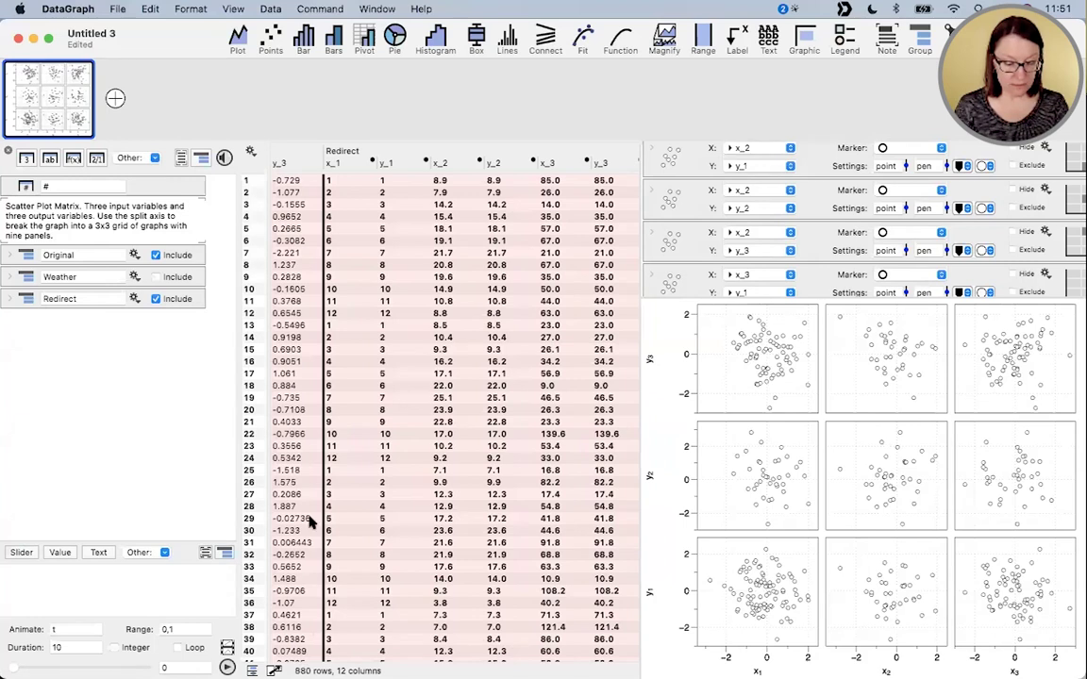
key(ctrl+super)
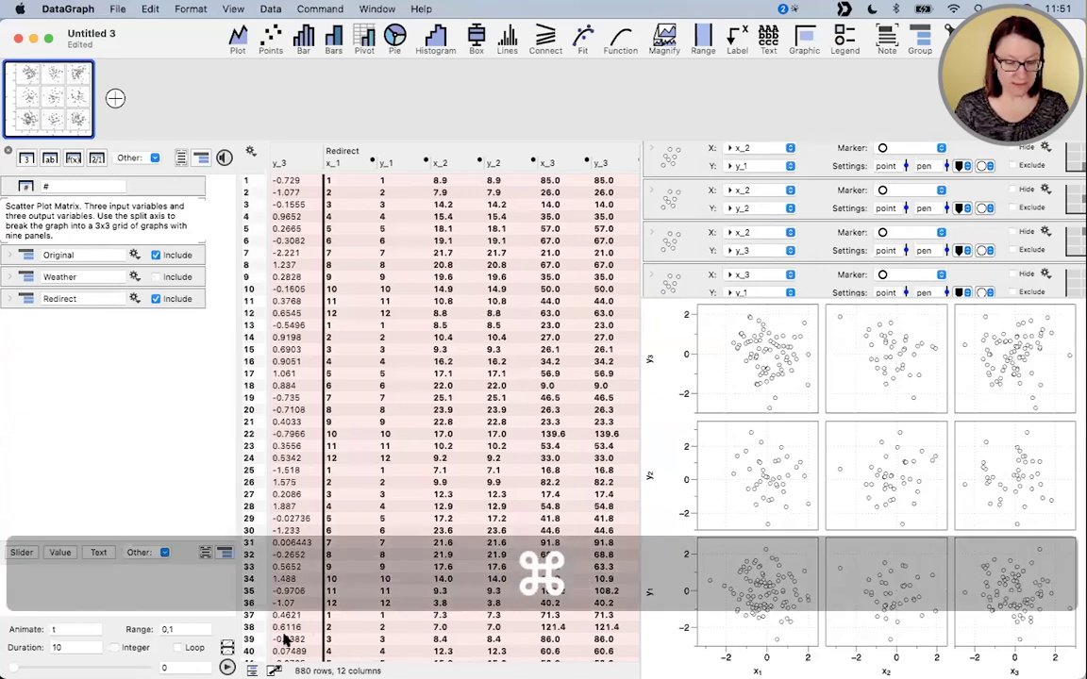
key(alt+super)
mouse_move(262, 566)
mouse_down()
mouse_move(243, 661)
mouse_move(251, 569)
mouse_up()
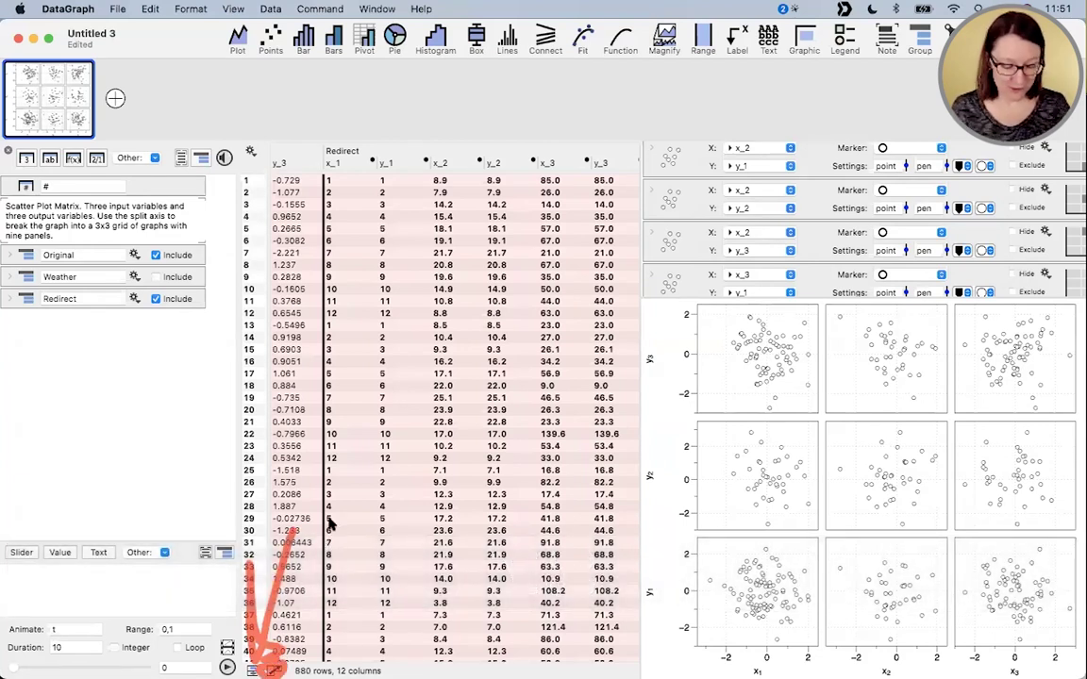
key(alt+super)
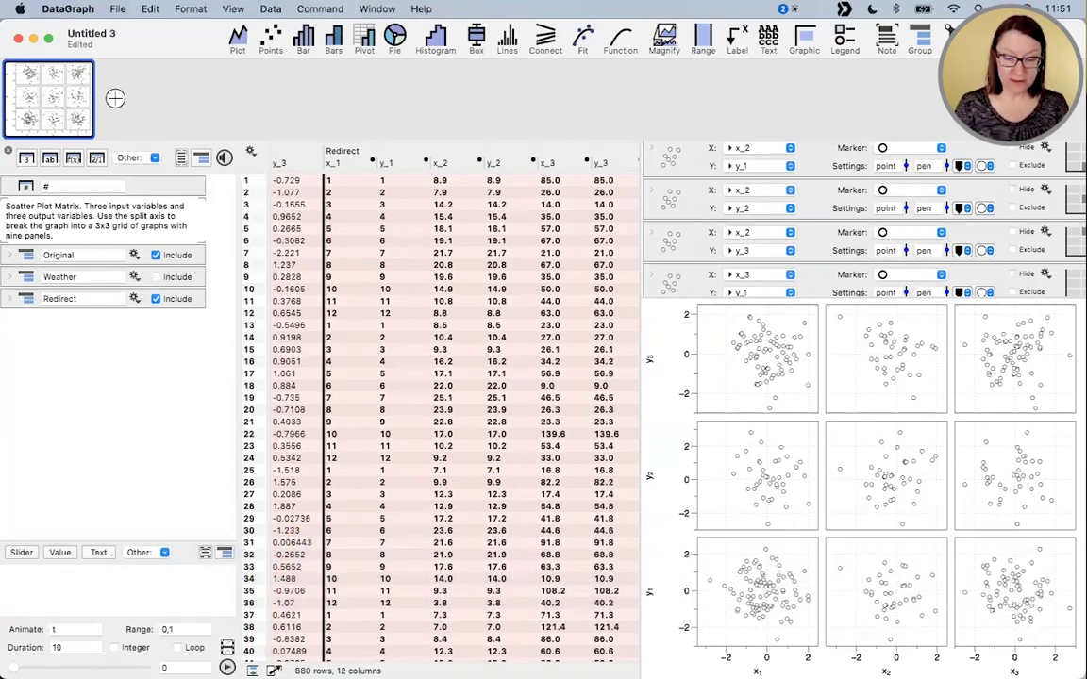
- Swap the data table with the command list so the commands use the full window height, and widen the command list
click(274, 669)
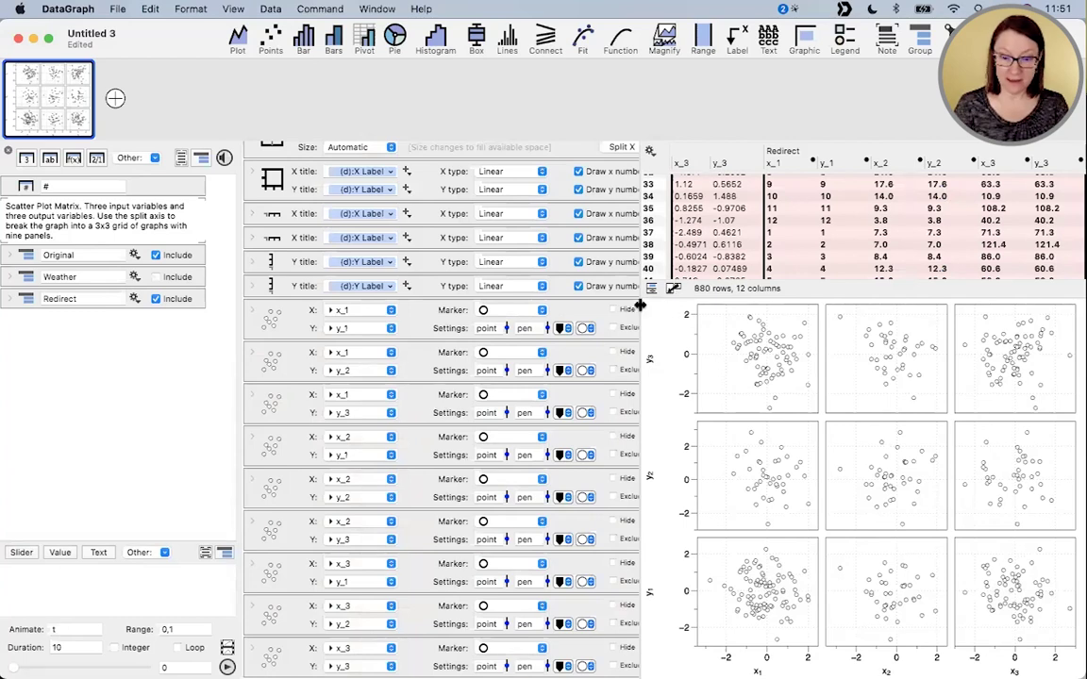
drag(639, 305, 722, 294)
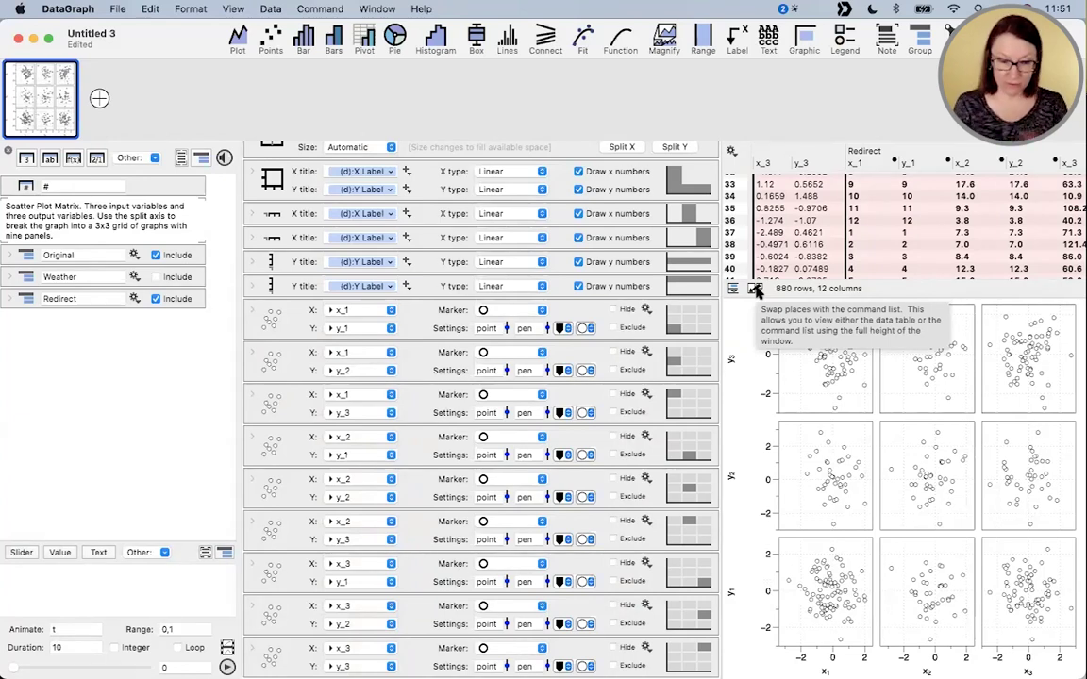
click(754, 289)
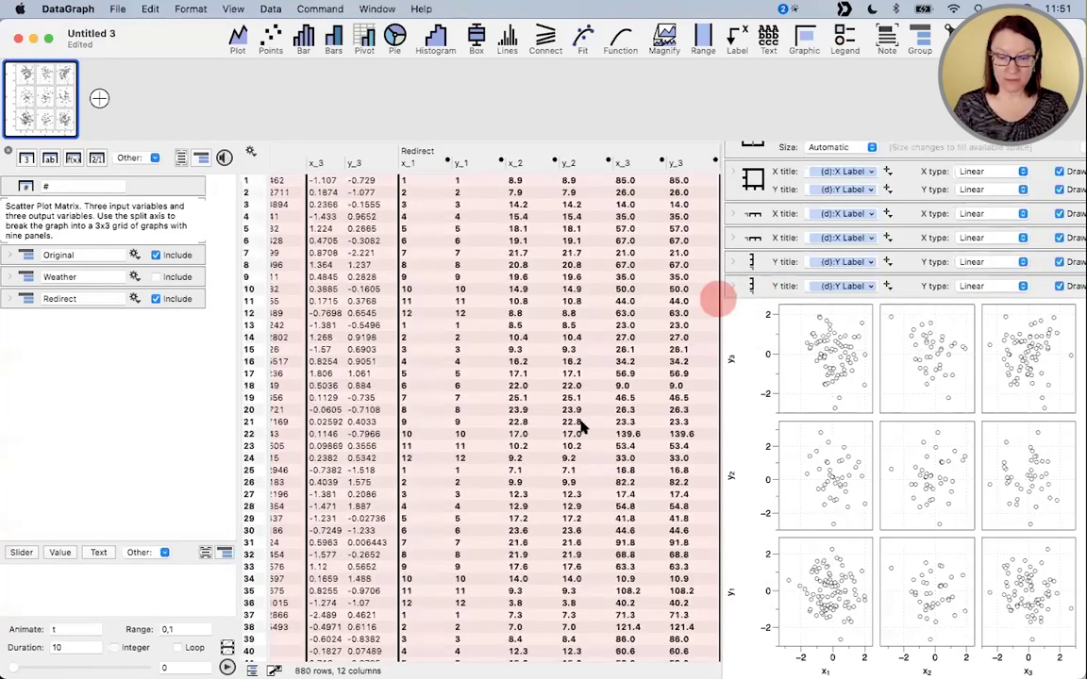
click(275, 670)
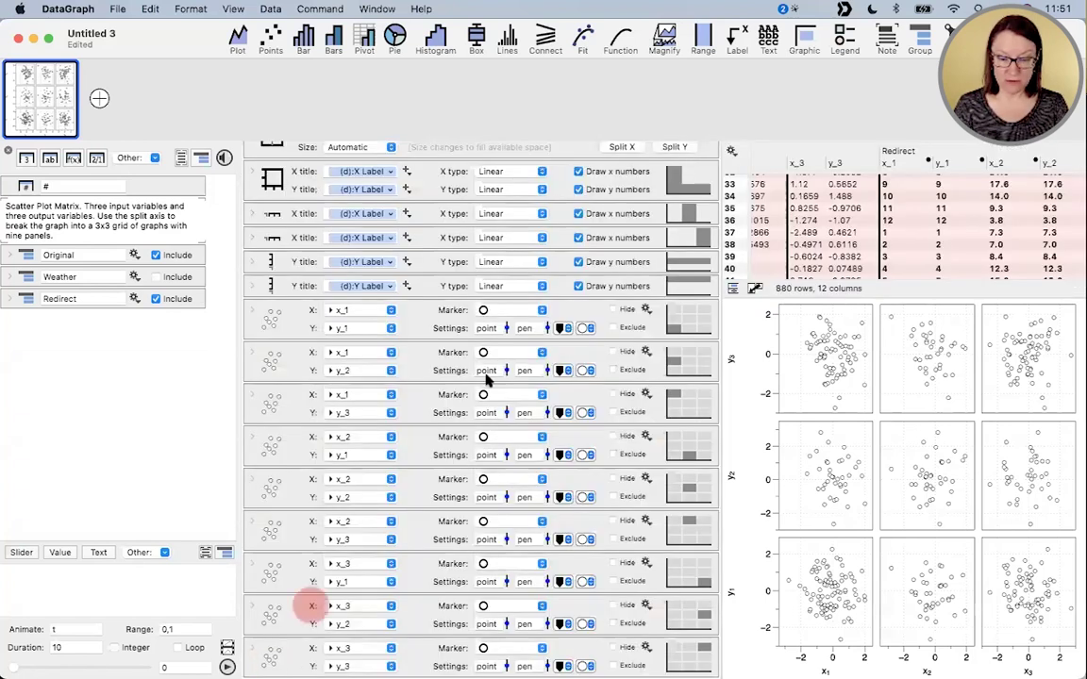
drag(719, 255, 764, 245)
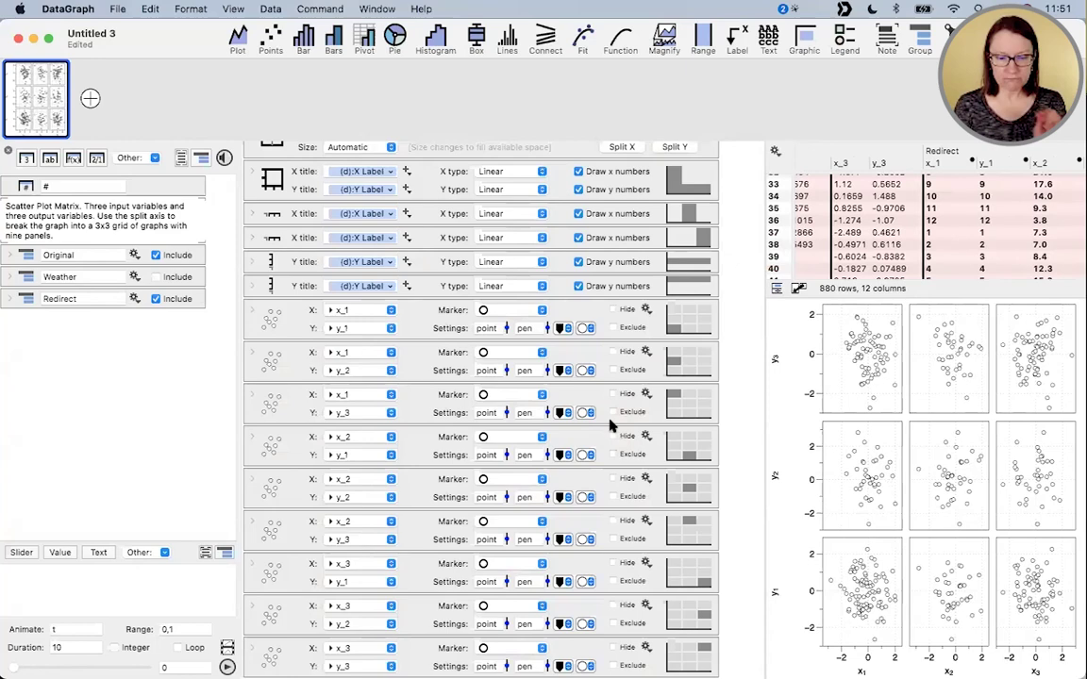
- Group all nine scatter plot commands from x_1/y_1 to x_3/y_3, name the group Commands, and collapse it
scroll(563, 479, down, 2)
scroll(563, 479, up, 5)
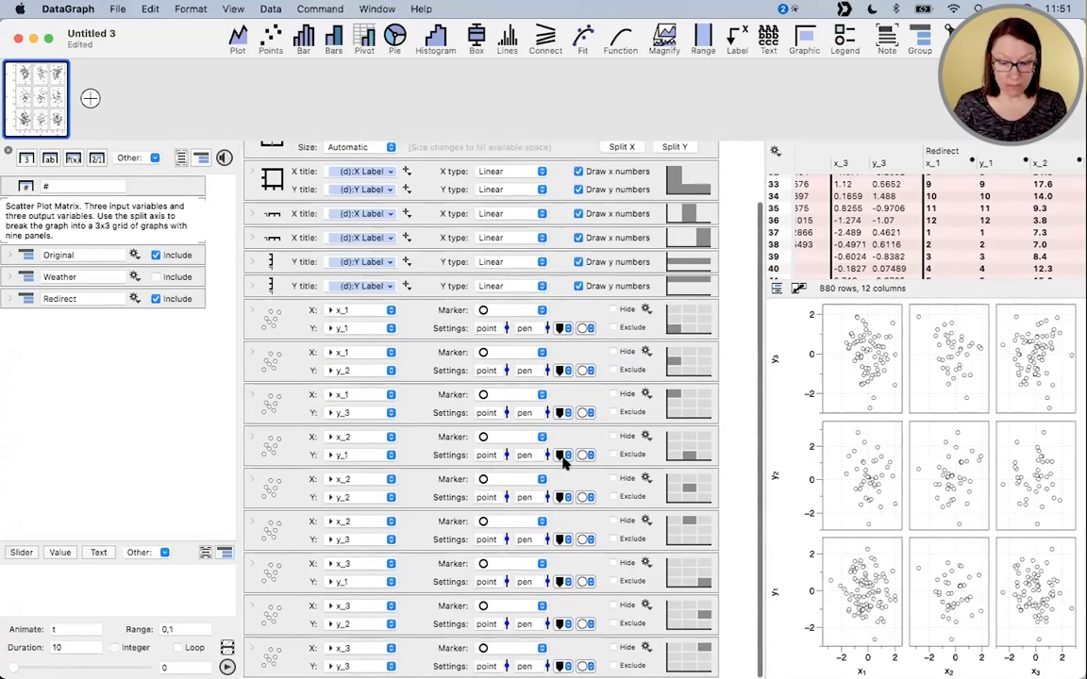
scroll(563, 462, down, 3)
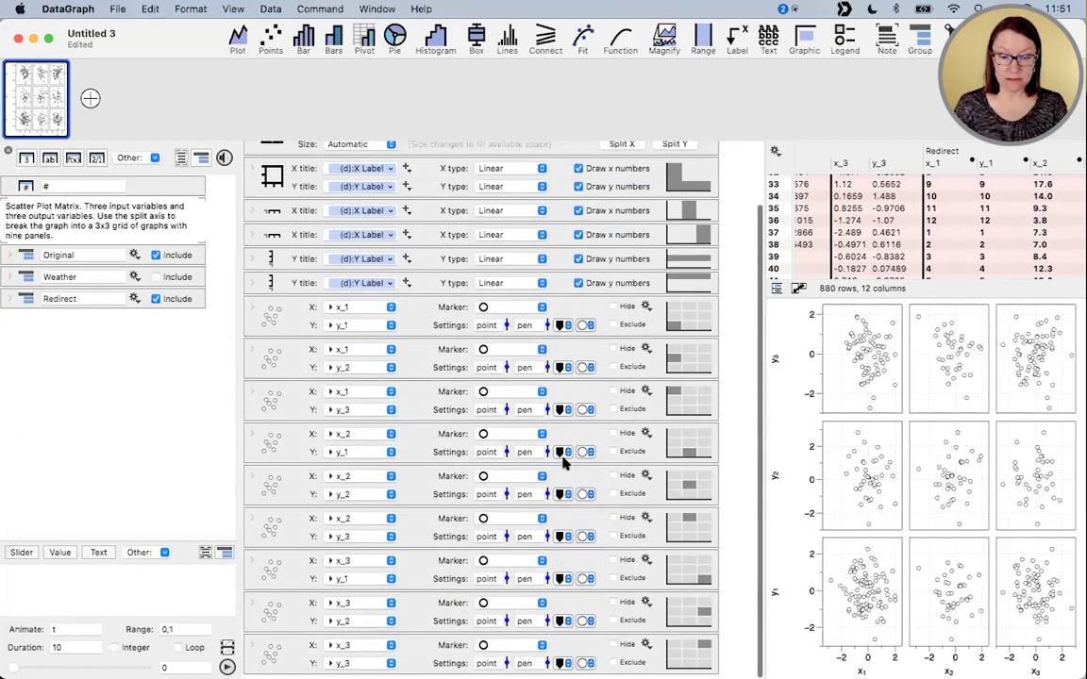
drag(735, 316, 660, 658)
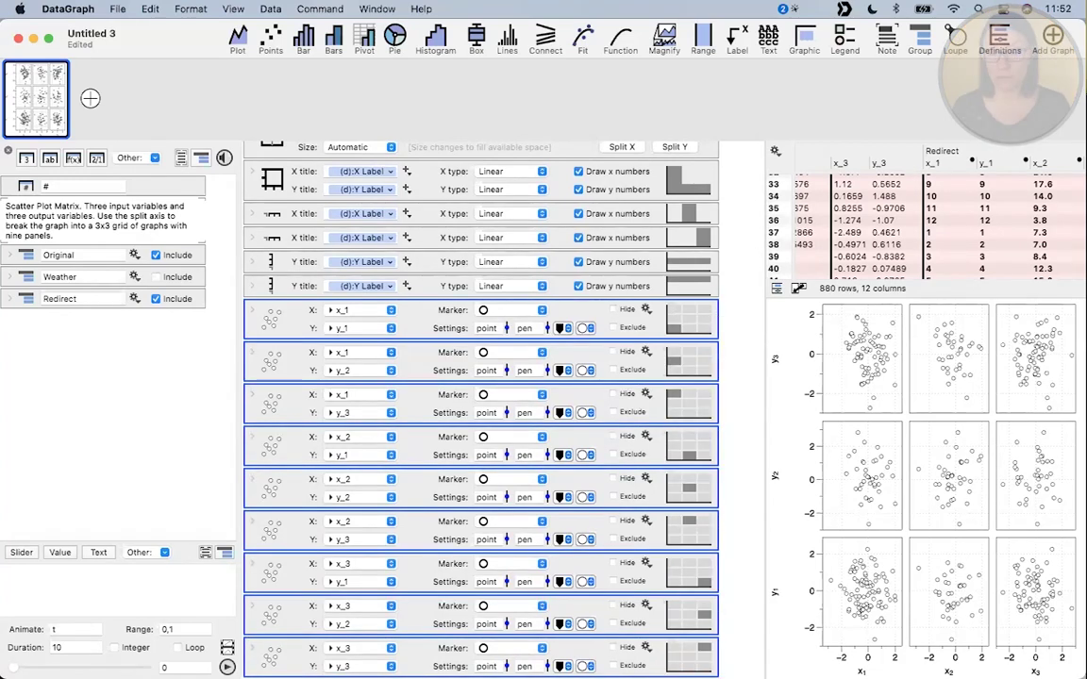
scroll(665, 543, down, 2)
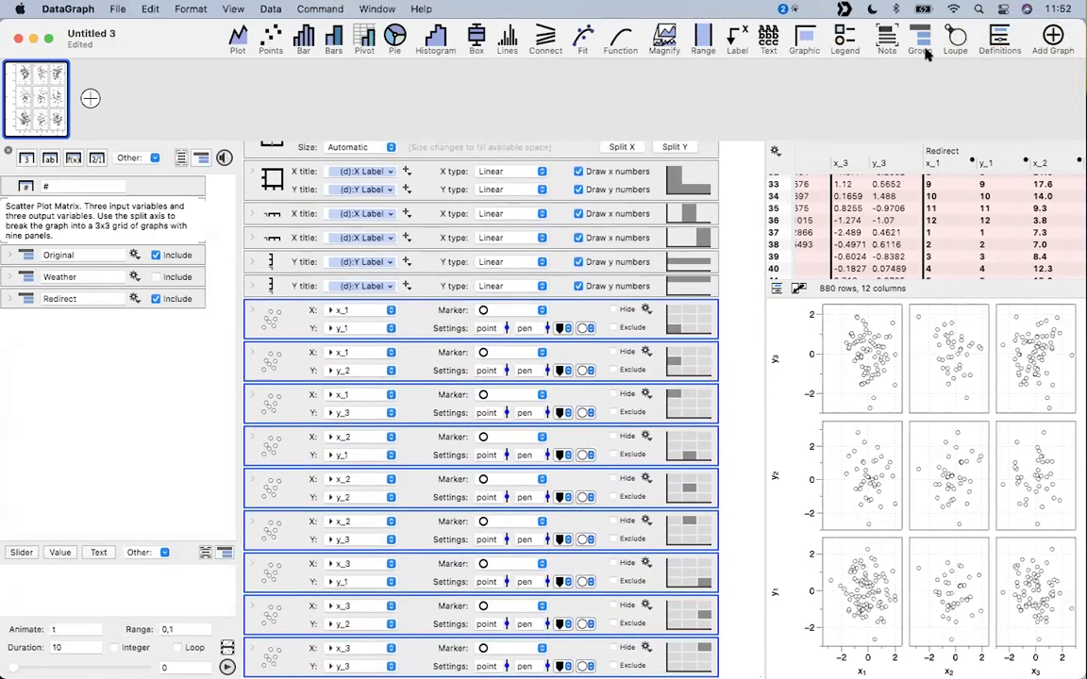
key(alt+super)
mouse_move(911, 14)
mouse_down()
mouse_move(948, 70)
mouse_move(929, 80)
mouse_up()
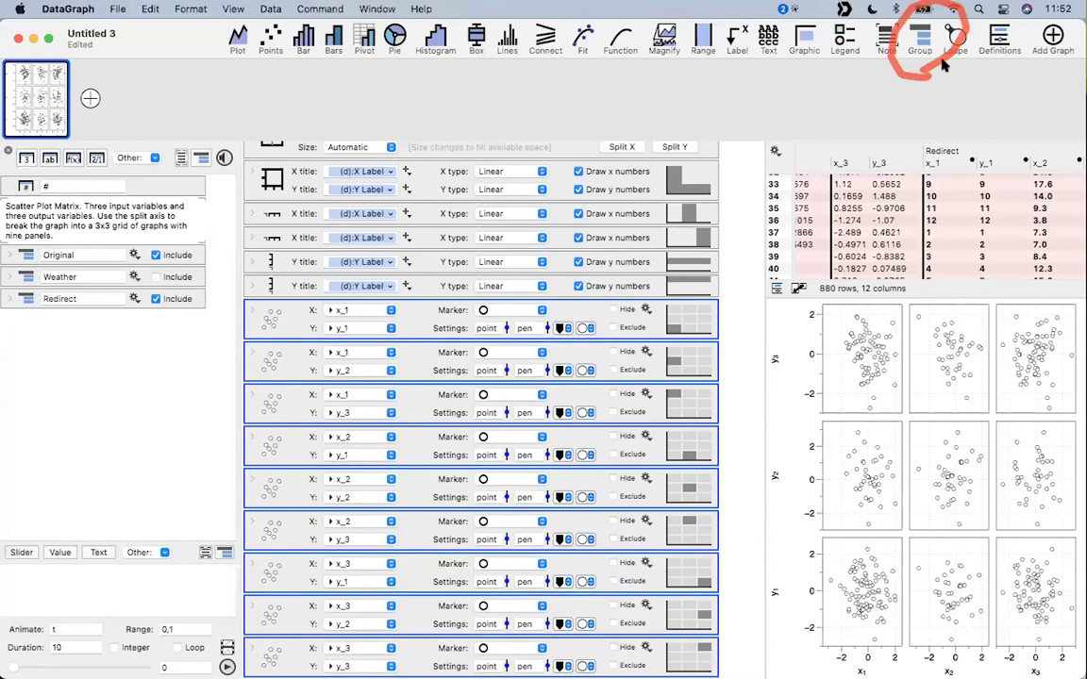
click(929, 45)
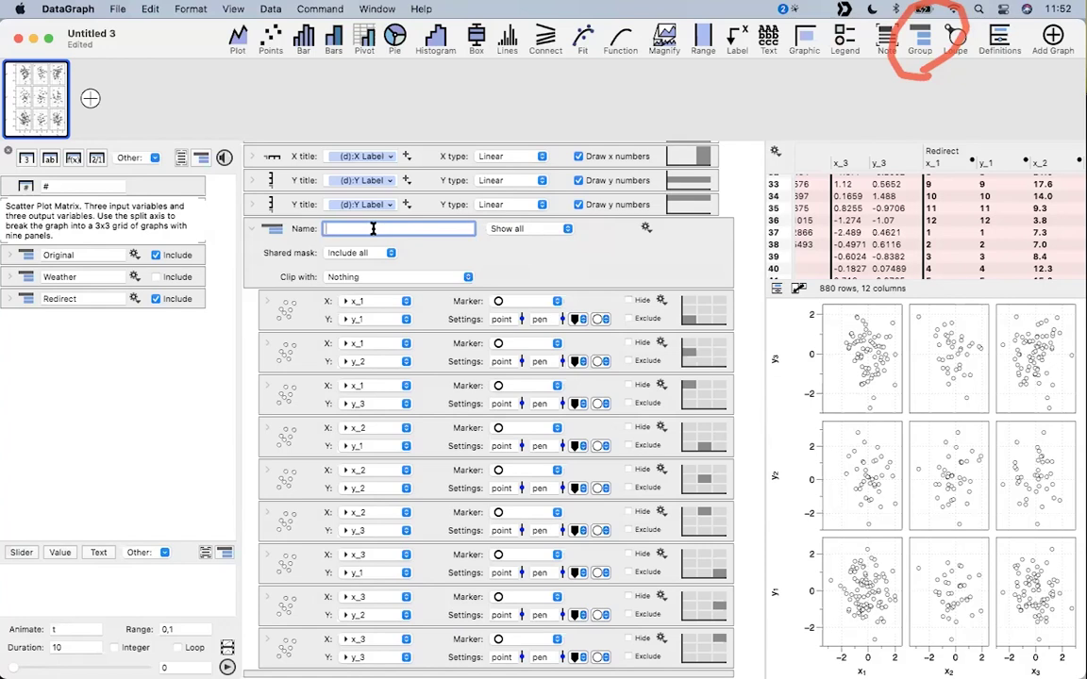
text(Commands)
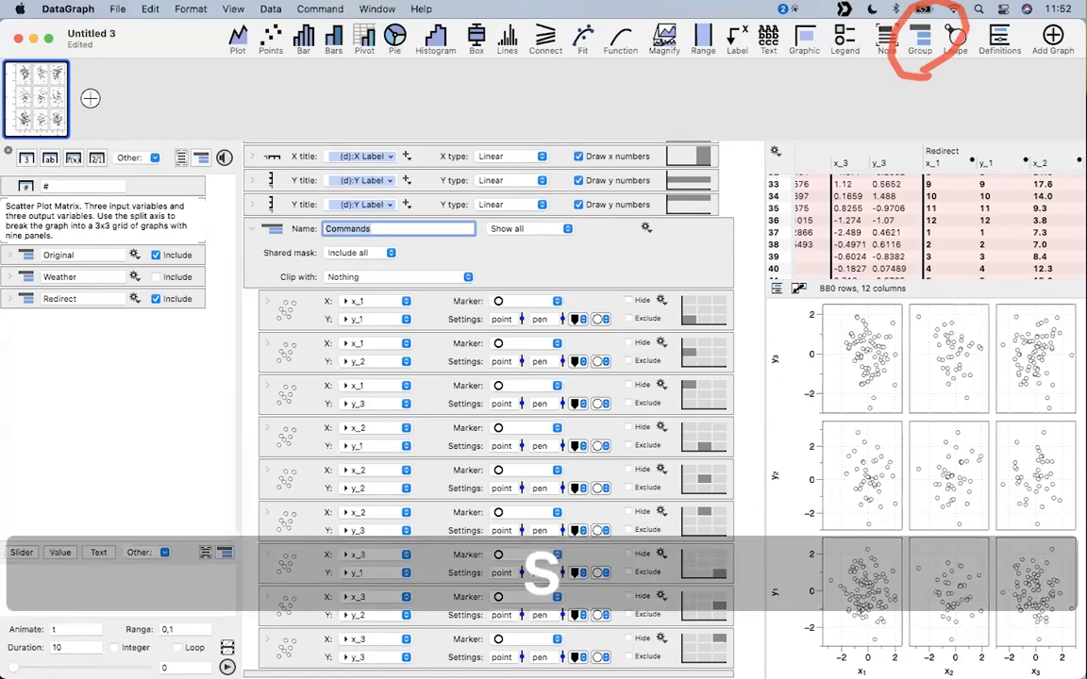
key(Return)
click(563, 243)
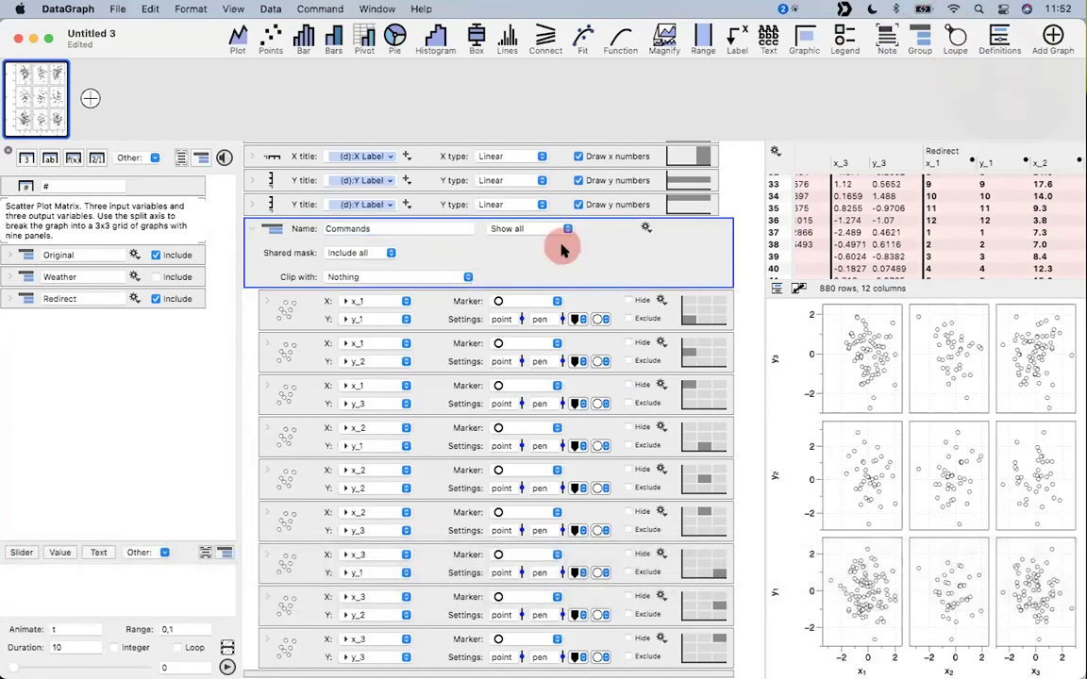
click(252, 231)
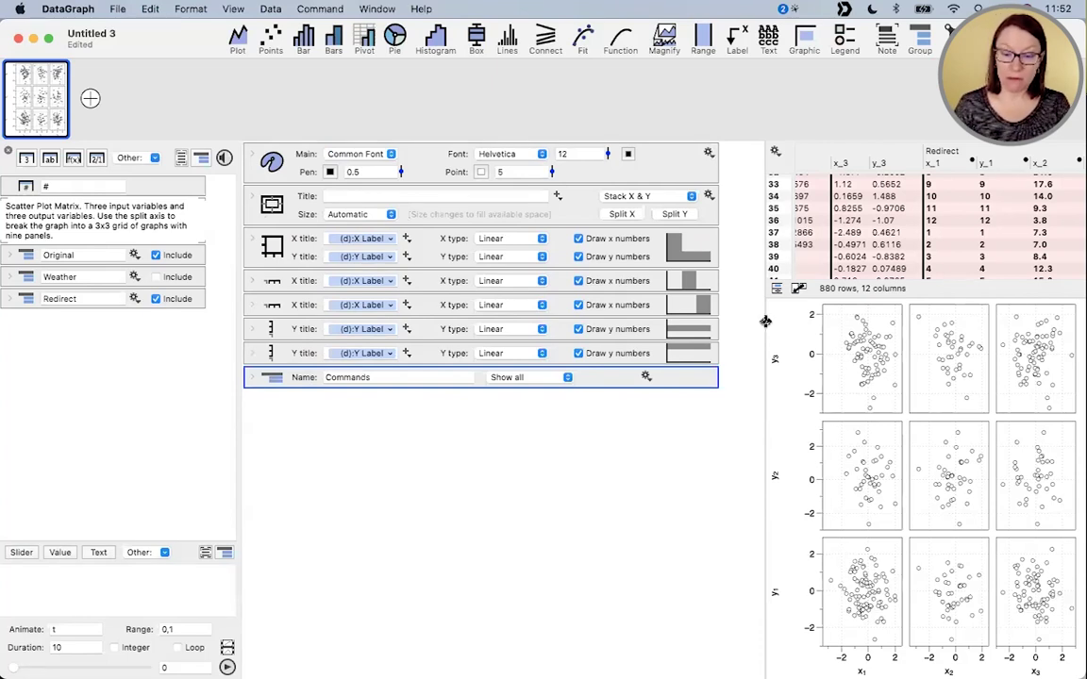
- Apply the Redirect column group to the Commands group so all nine plots draw from the redirect columns
drag(765, 321, 687, 310)
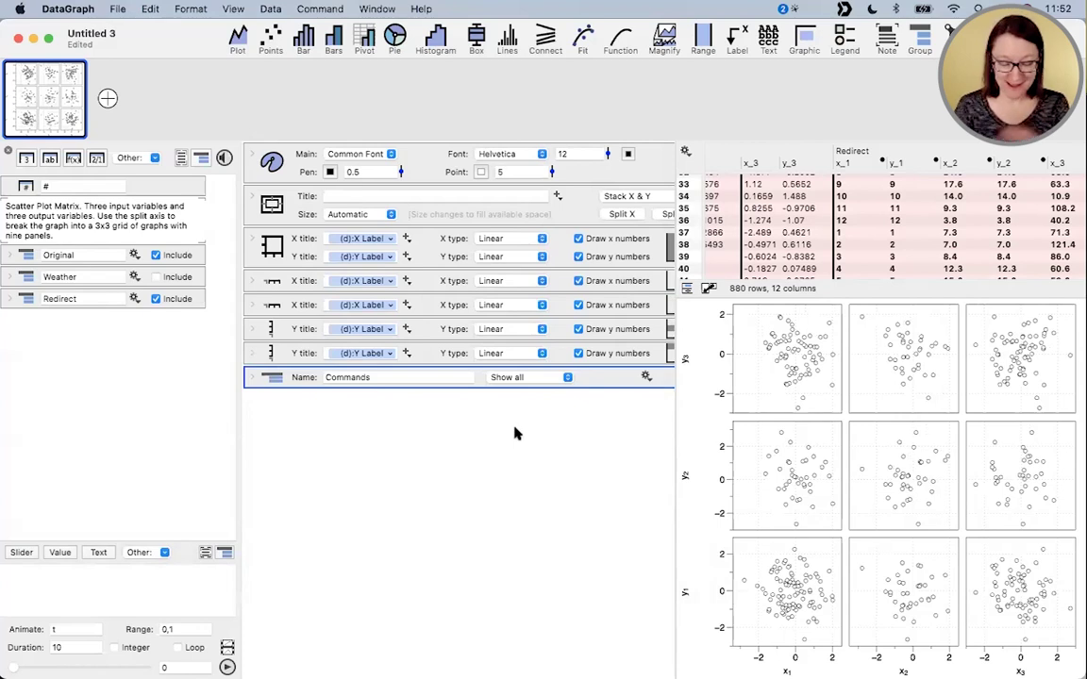
click(29, 299)
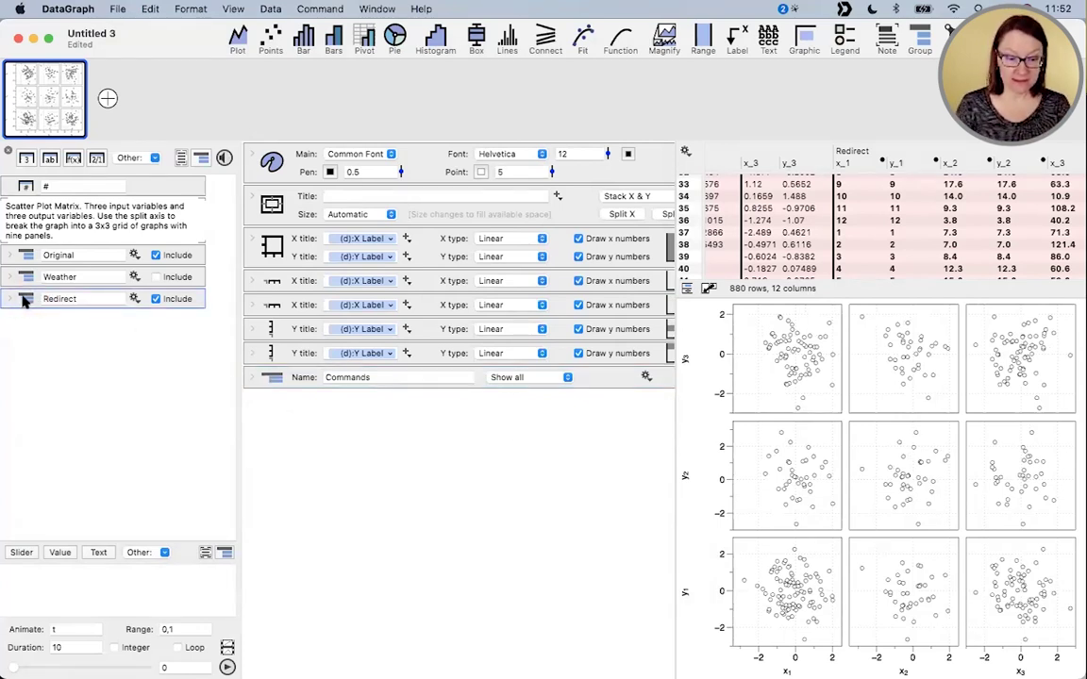
mouse_move(26, 300)
drag(25, 299, 302, 378)
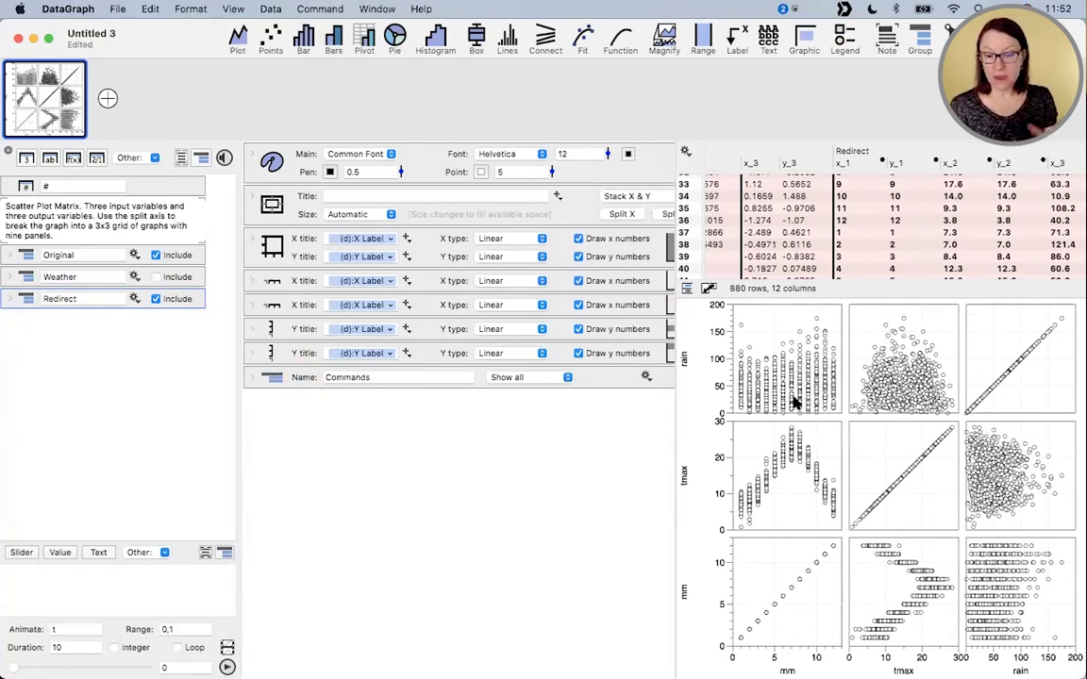
- Enlarge the graph area in both width and height so the scatter plot matrix takes over the data table's space
drag(672, 415, 517, 407)
drag(621, 295, 621, 141)
scroll(387, 378, right, 3)
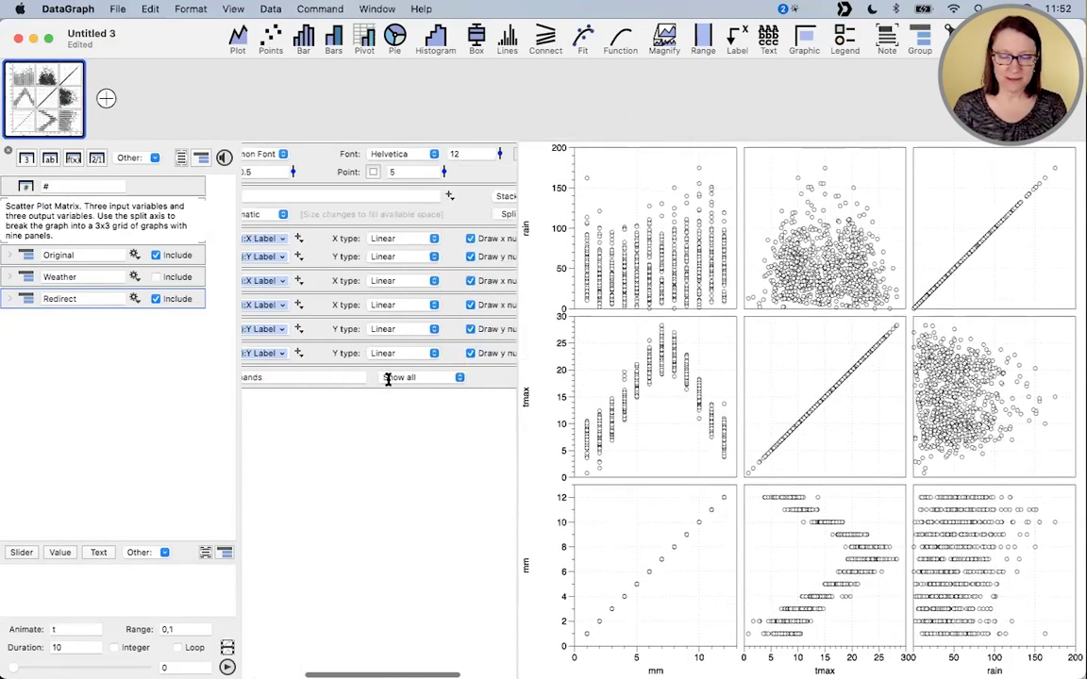
scroll(387, 378, right, 2)
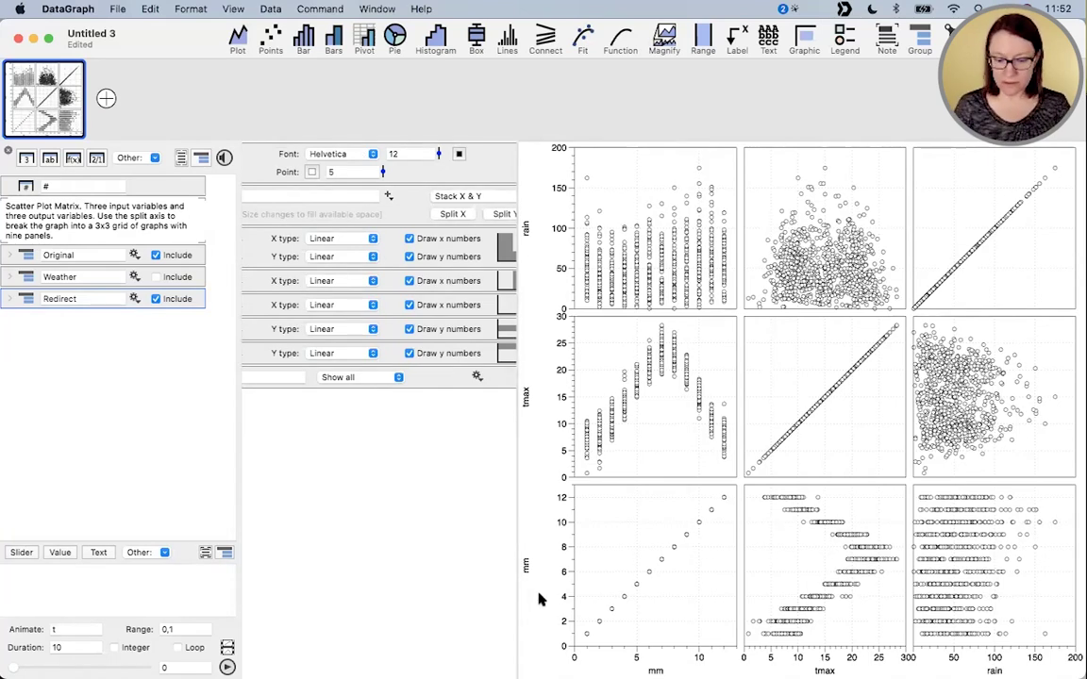
- Widen the command list and bring the title and axis label settings of its commands into view
key(alt+super)
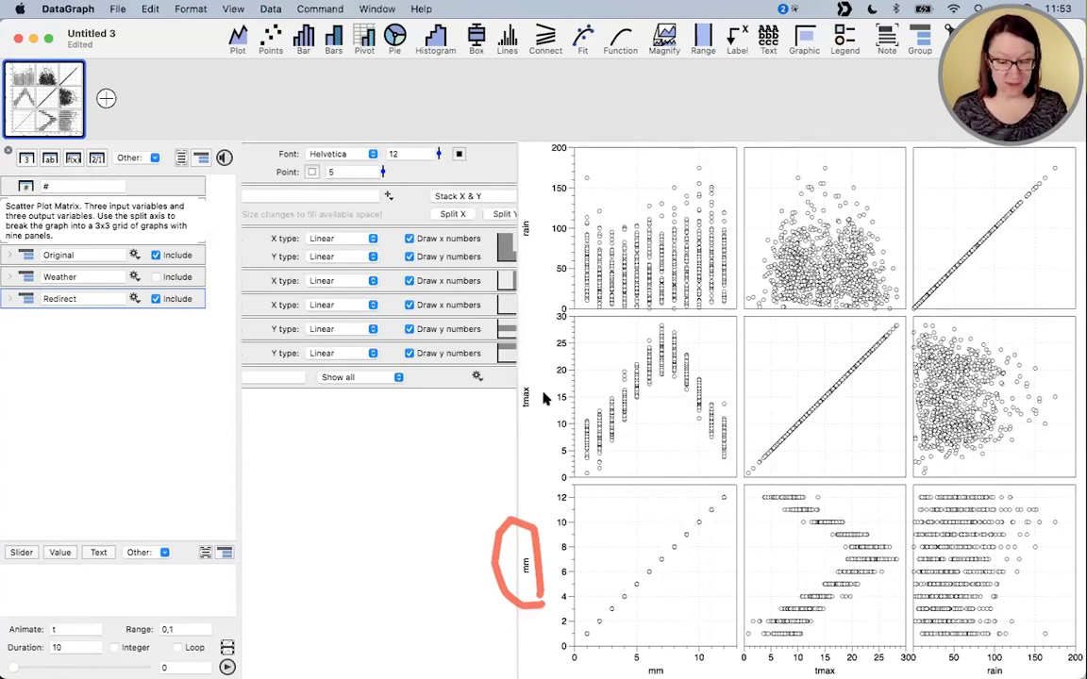
key(ctrl+super)
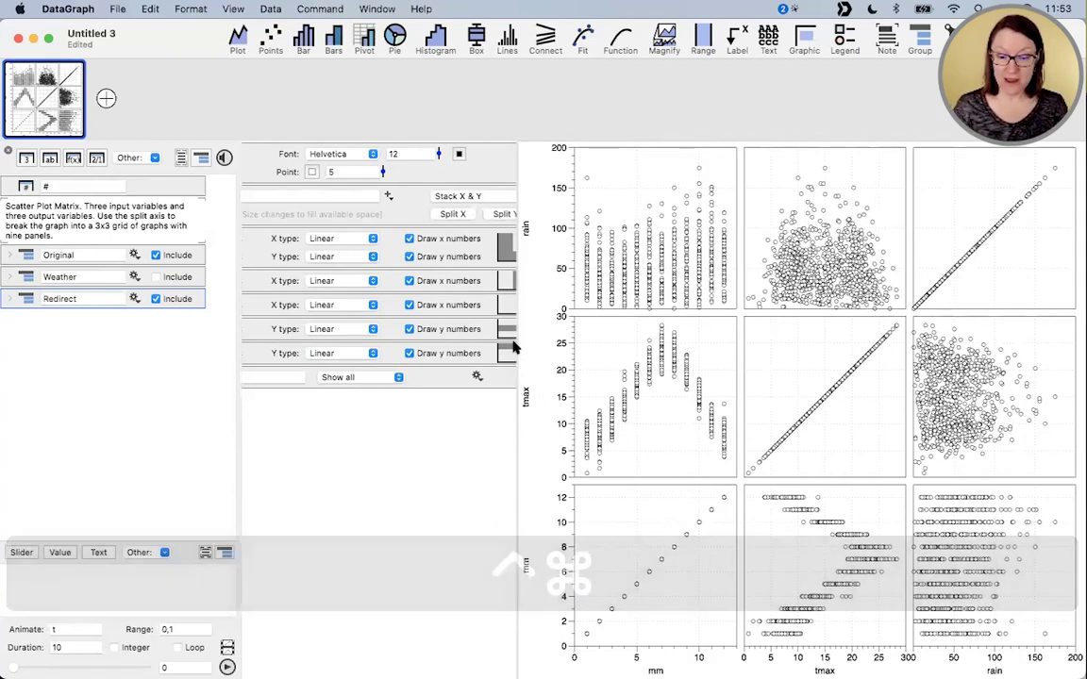
drag(514, 345, 636, 369)
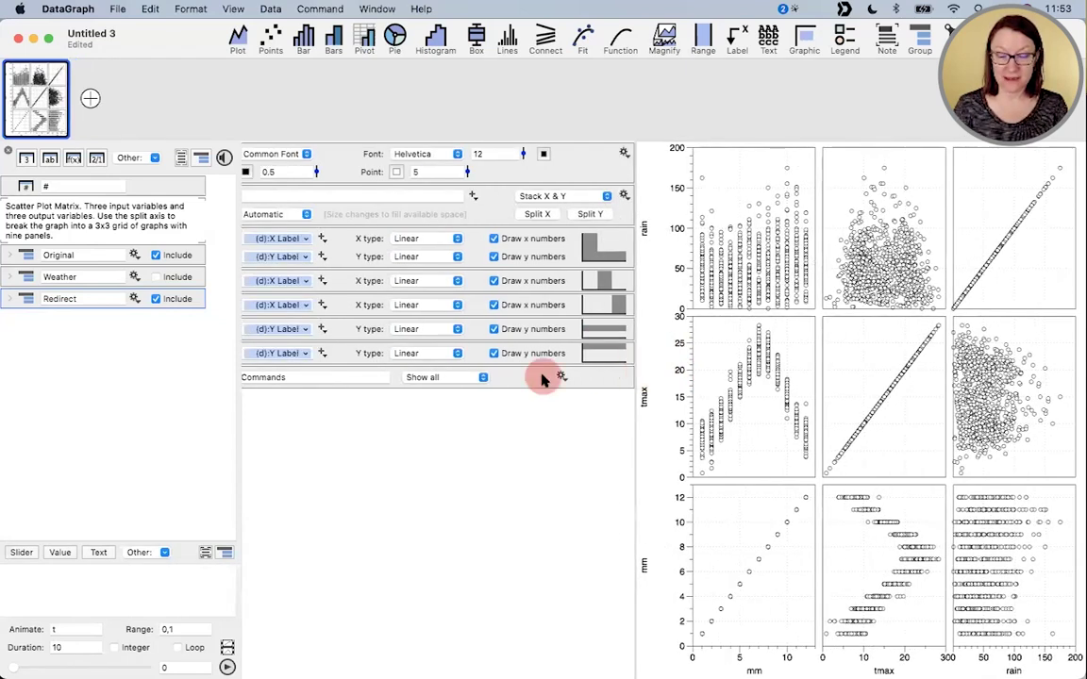
scroll(542, 379, left, 1)
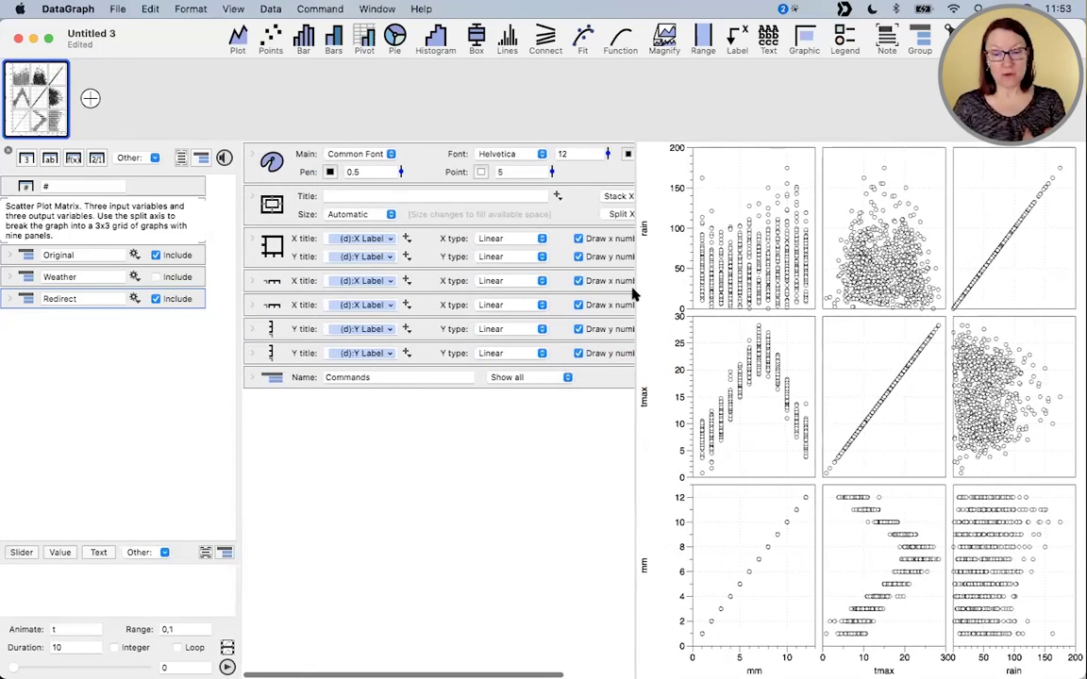
drag(632, 291, 502, 285)
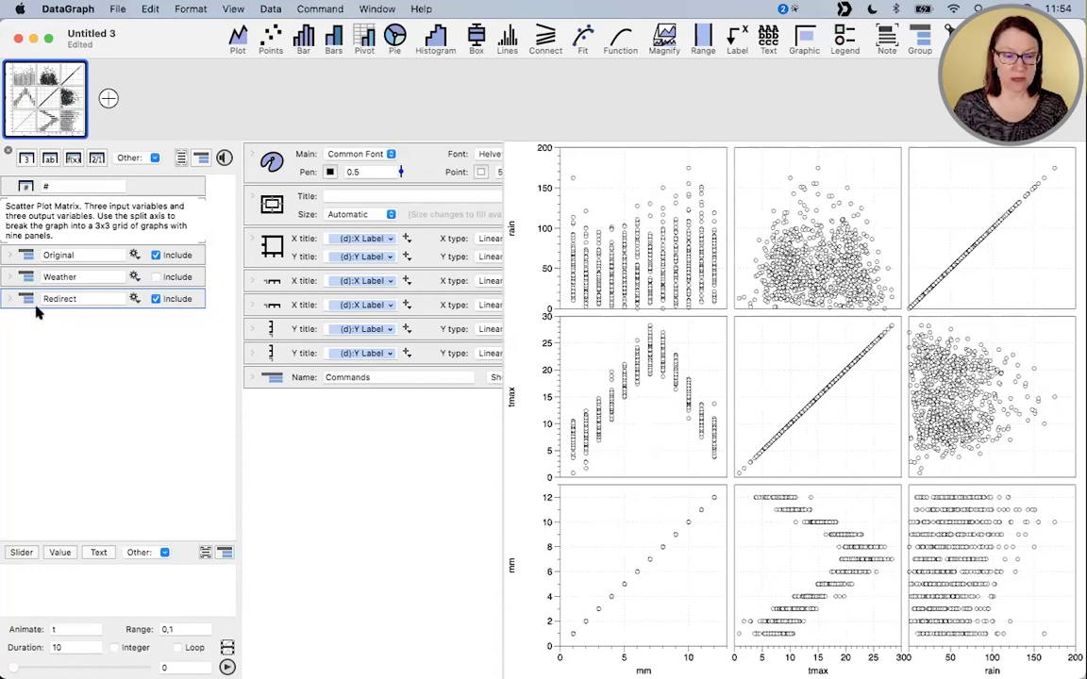
drag(505, 304, 547, 297)
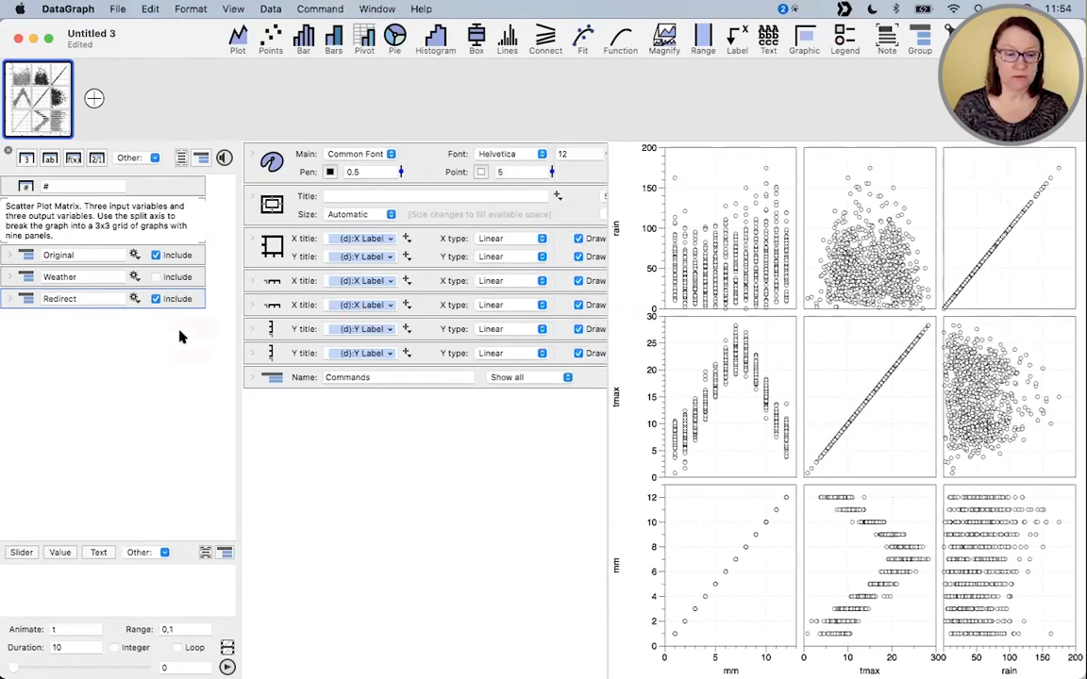
- Expand the Redirect group to check each redirect column's source, and look through the contents of the Weather group
click(8, 300)
scroll(109, 302, down, 2)
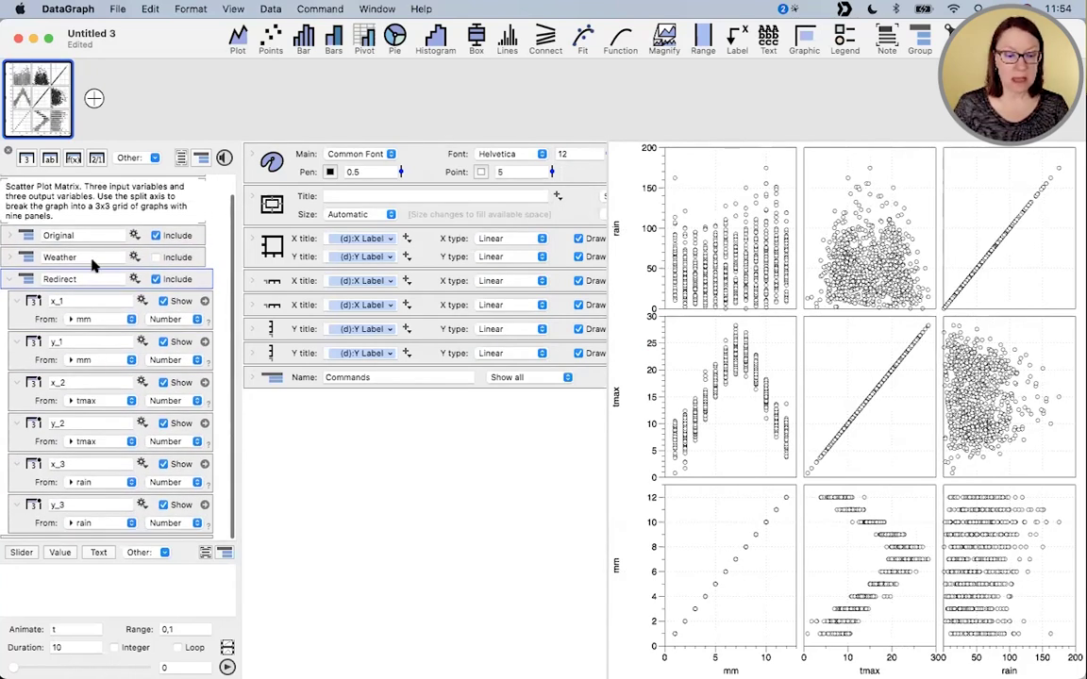
click(11, 257)
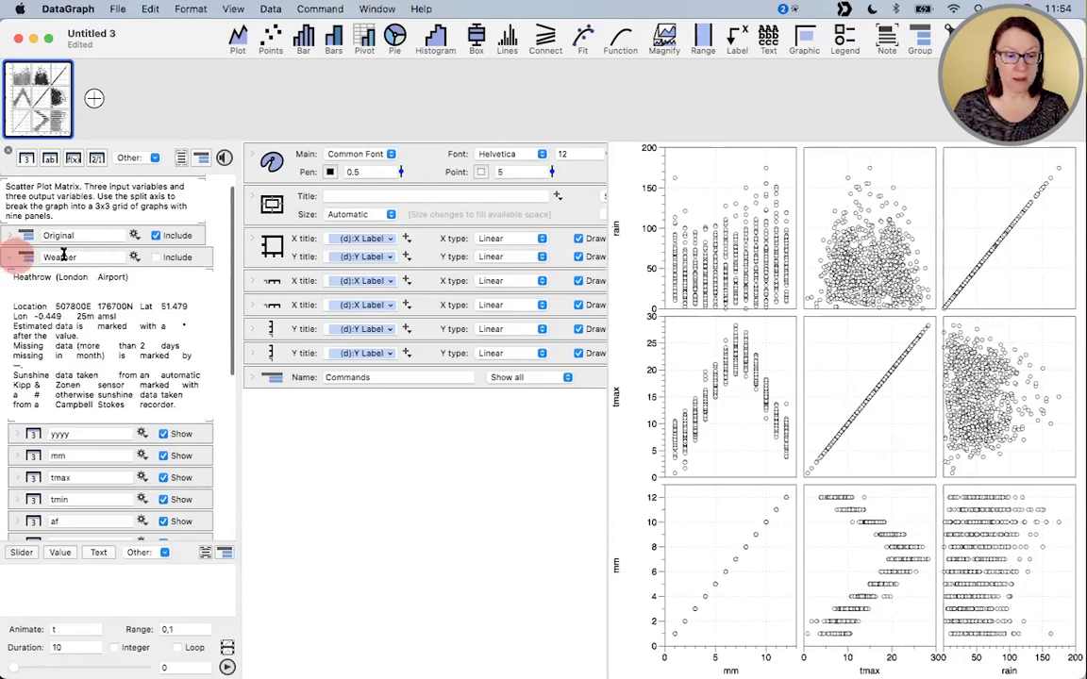
click(10, 250)
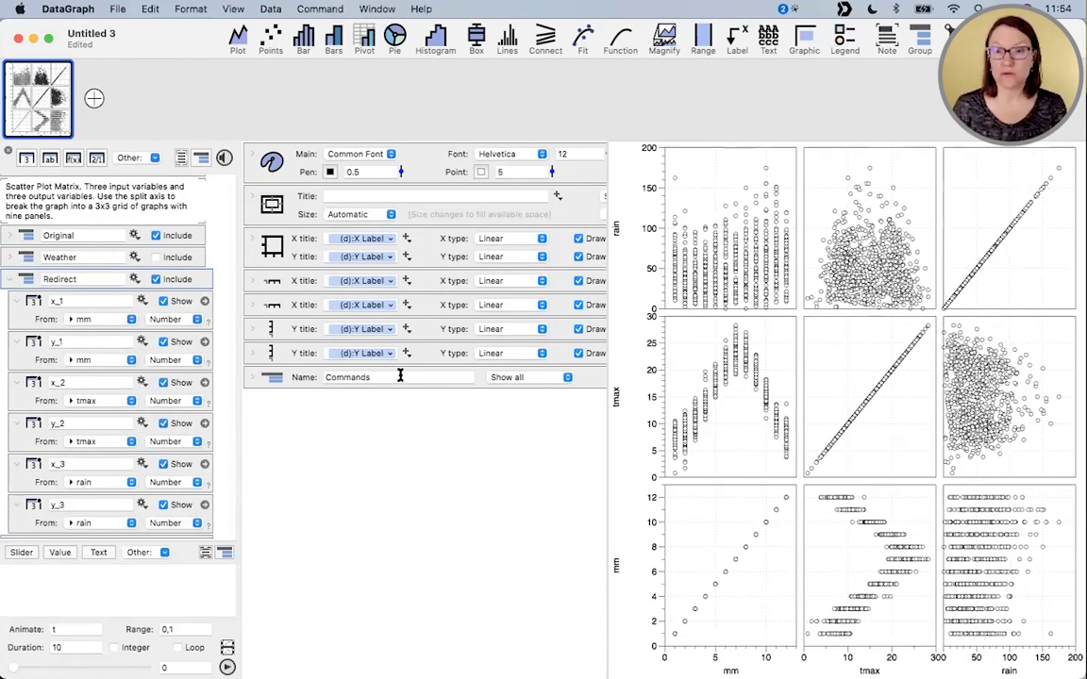
- Expand the Commands group and check which column group supplies the first plot's X column
click(257, 378)
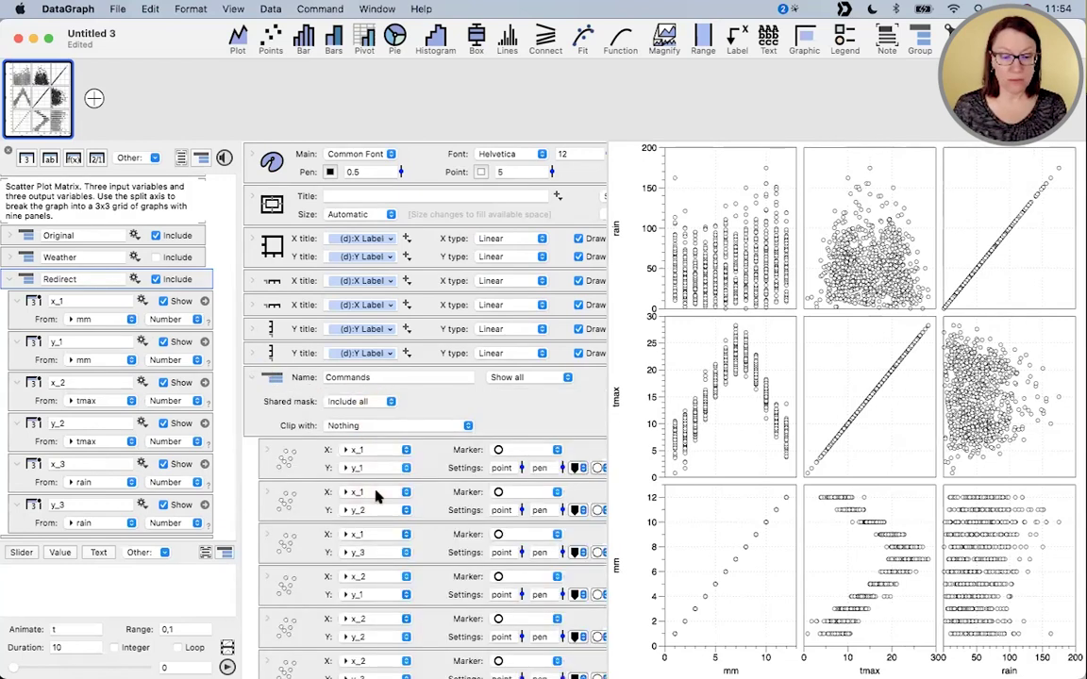
scroll(375, 492, down, 5)
scroll(387, 377, up, 2)
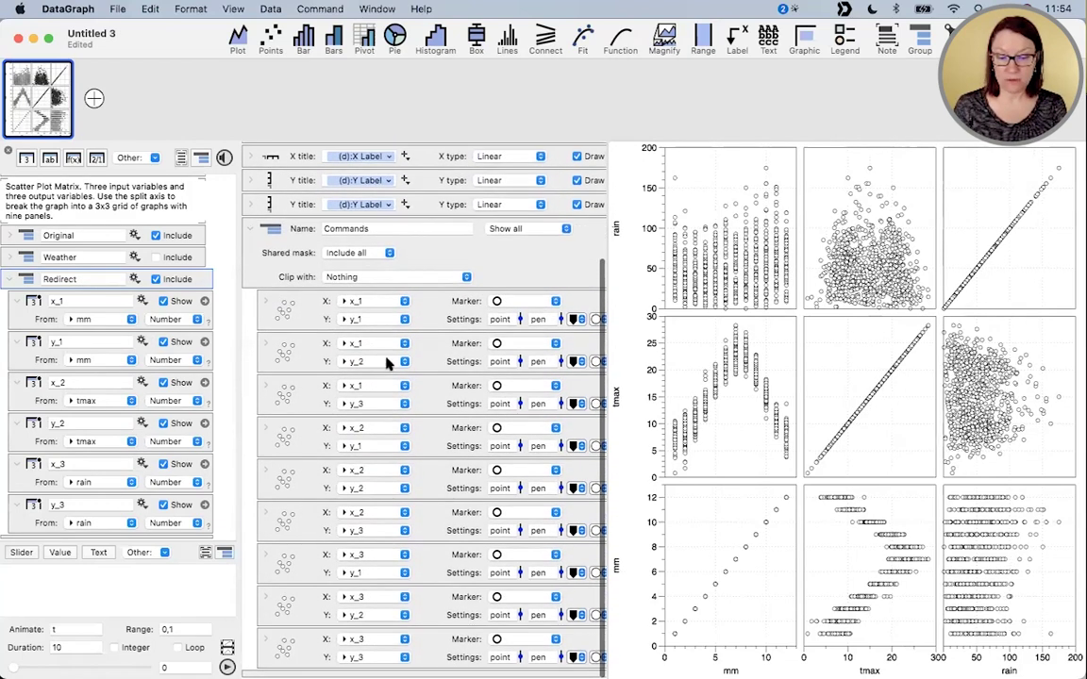
click(379, 303)
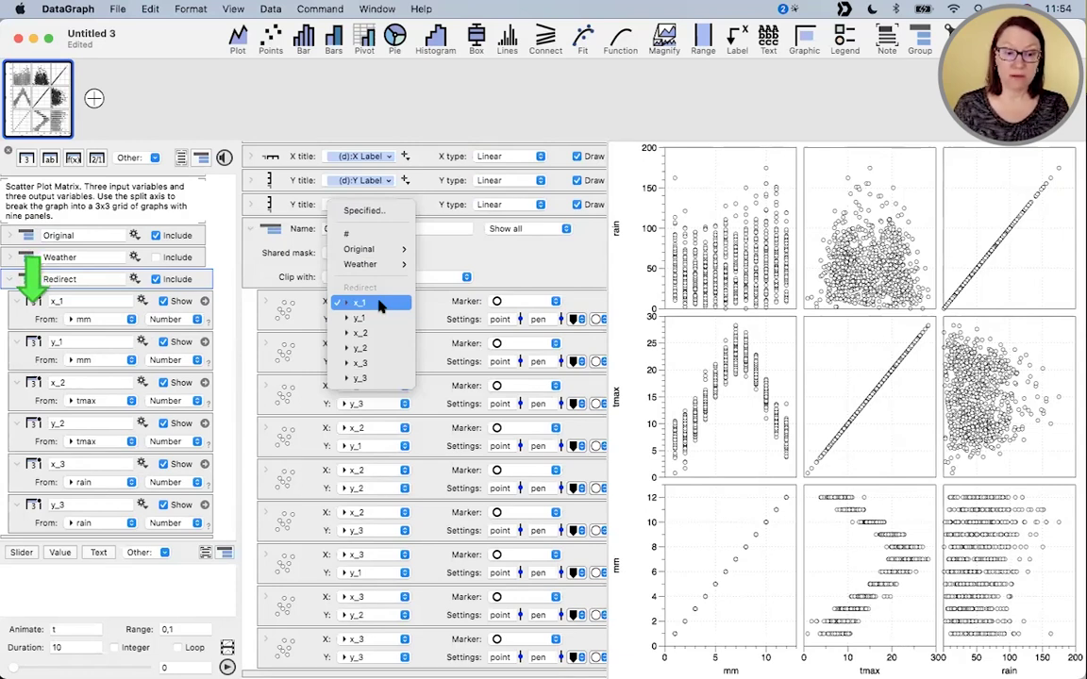
click(379, 303)
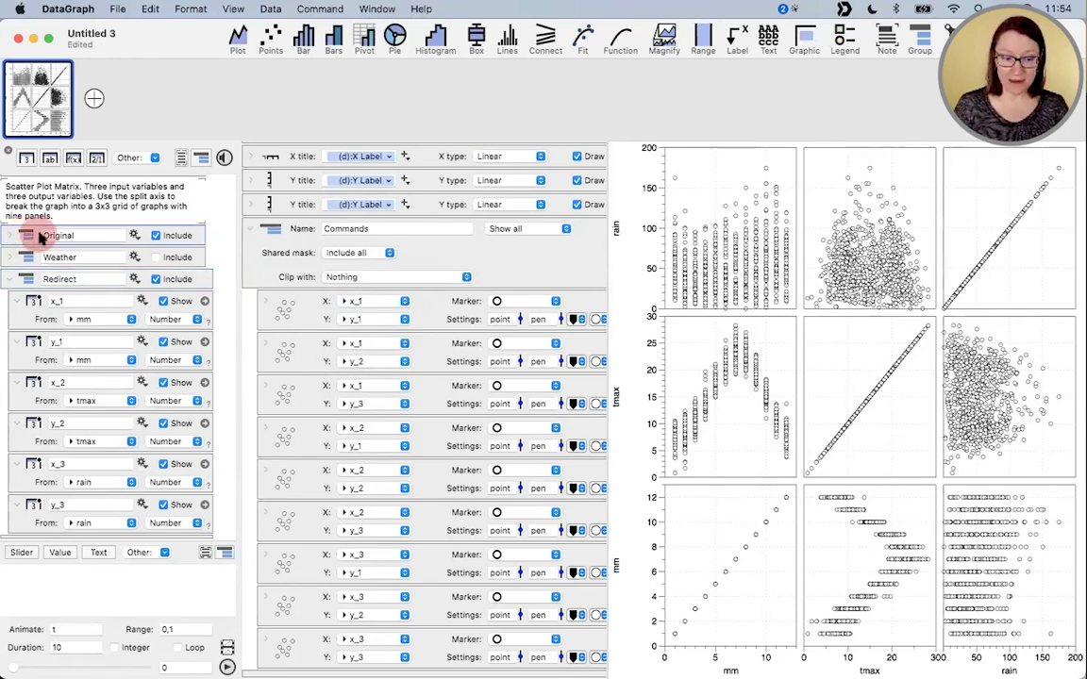
- Apply the Original column group to the Commands group and check the column choices for the first plot's X
drag(26, 237, 305, 253)
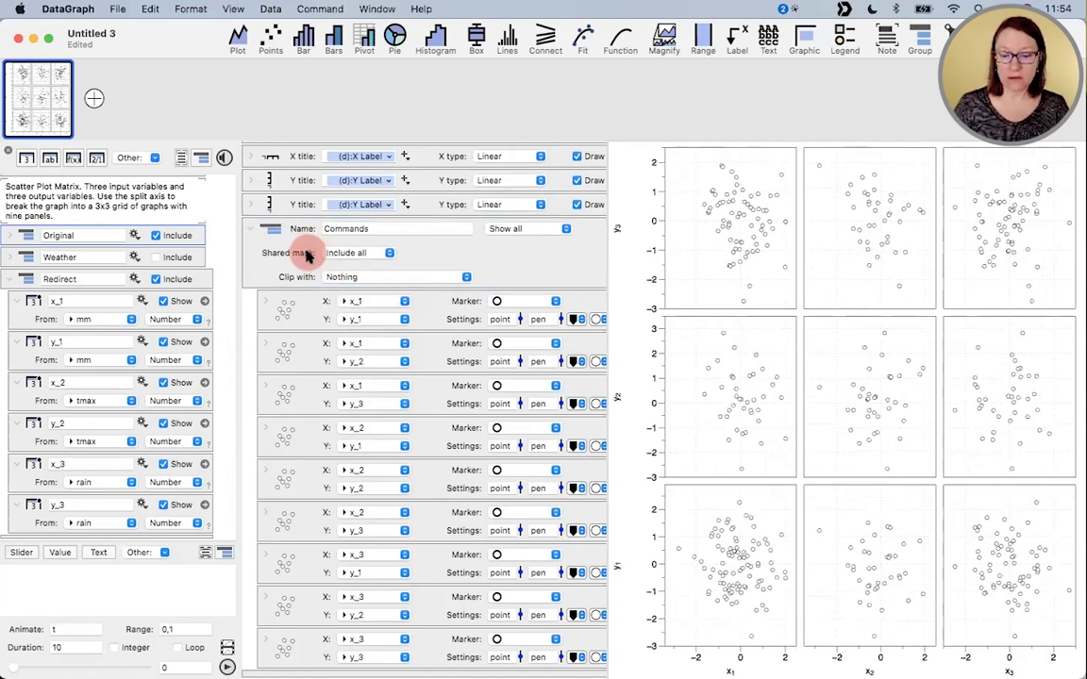
click(358, 301)
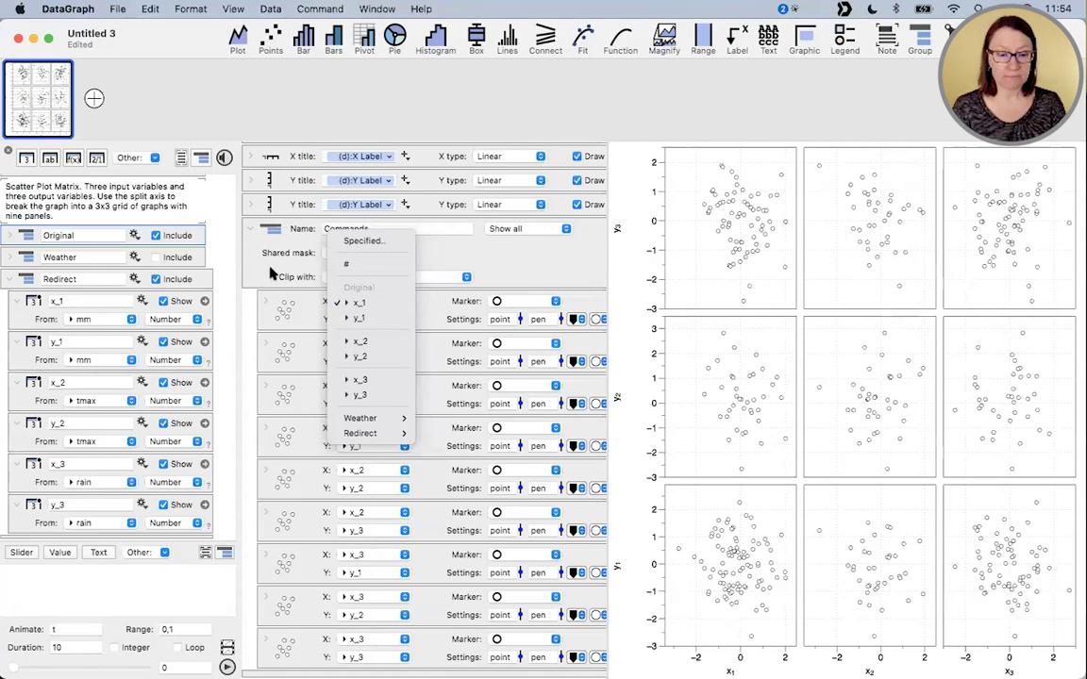
click(256, 232)
- Collapse the Commands group and widen the graph area by narrowing the command list
click(254, 231)
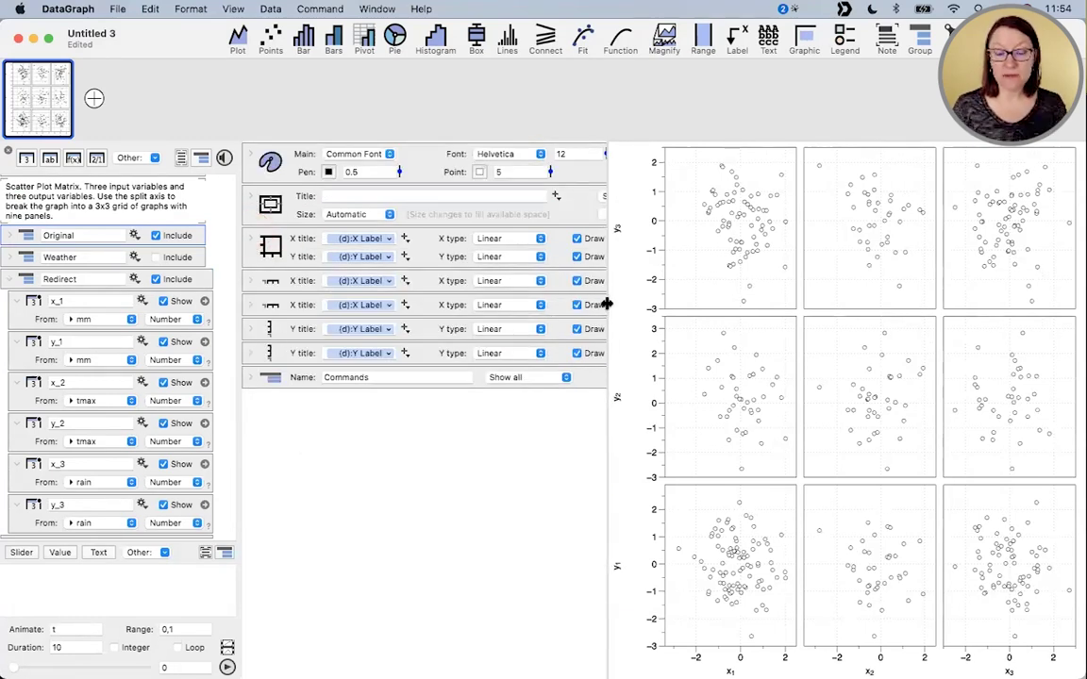
drag(606, 304, 429, 286)
- Bring the Scatter Matrix Met Data.dgraph window forward and examine its Scatter1 and Scatter2 graphs
click(376, 9)
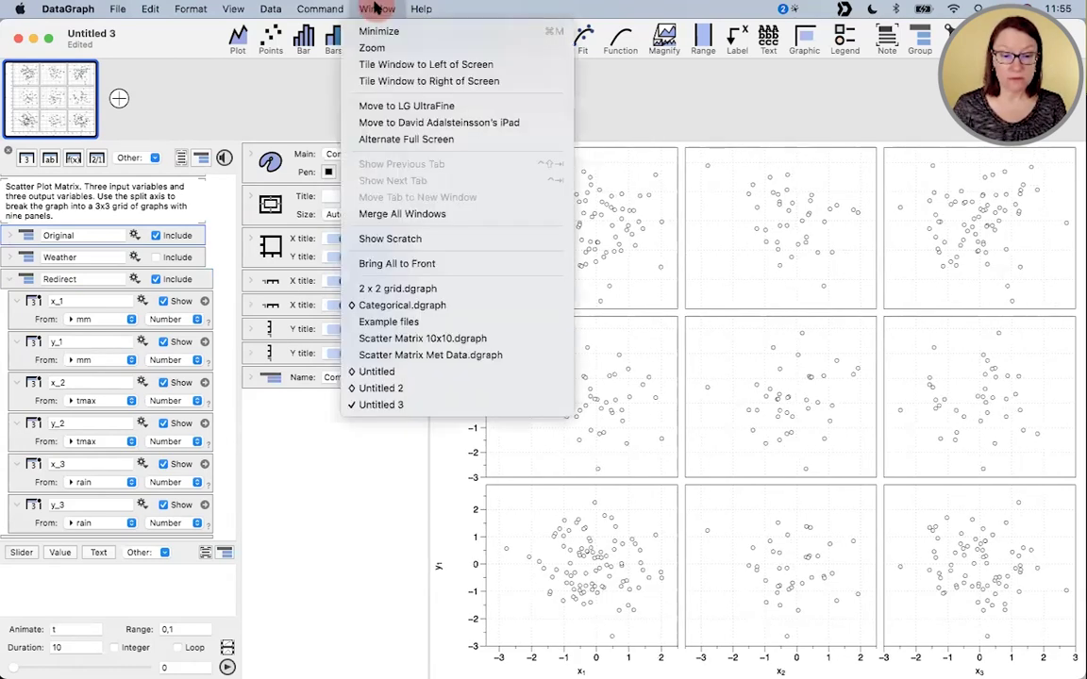
click(414, 355)
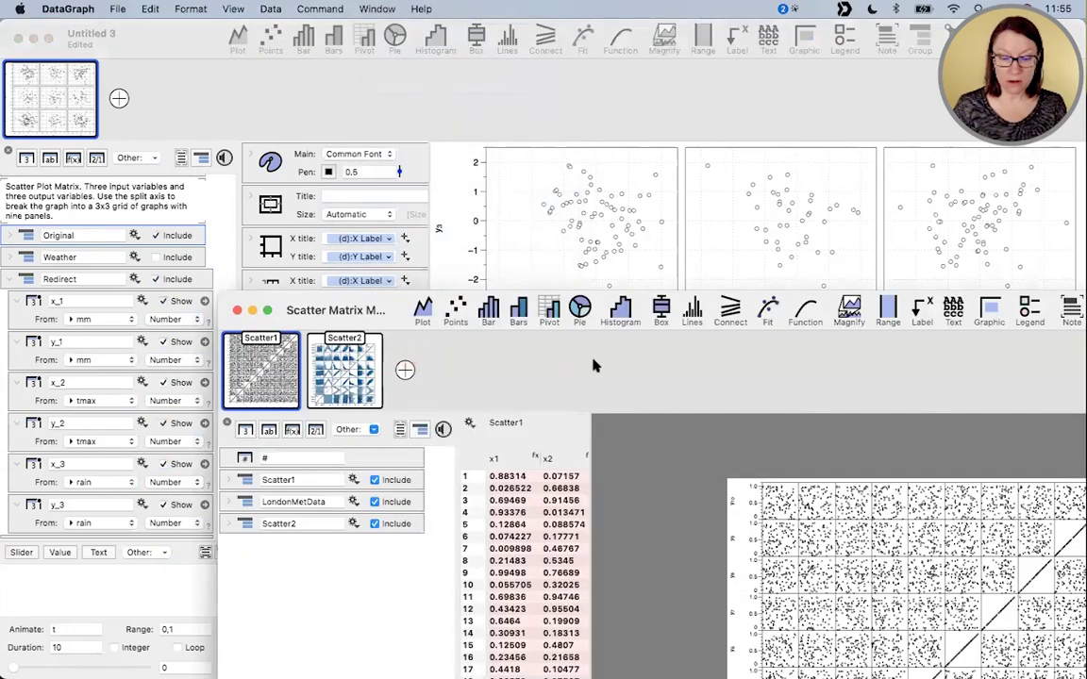
drag(401, 321, 170, 49)
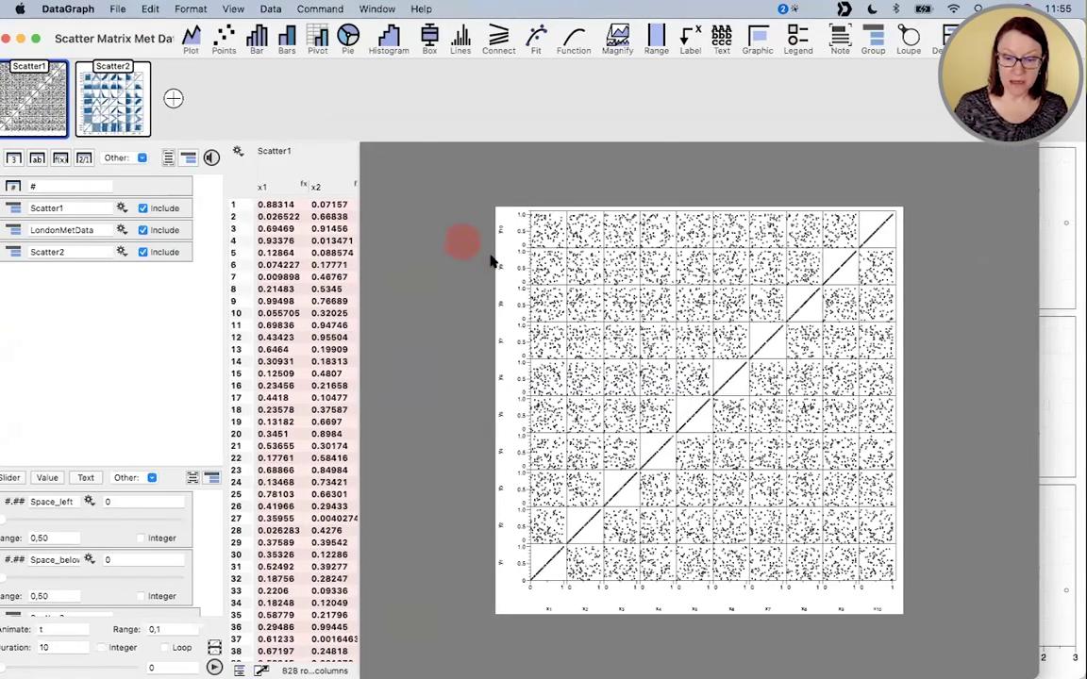
click(112, 98)
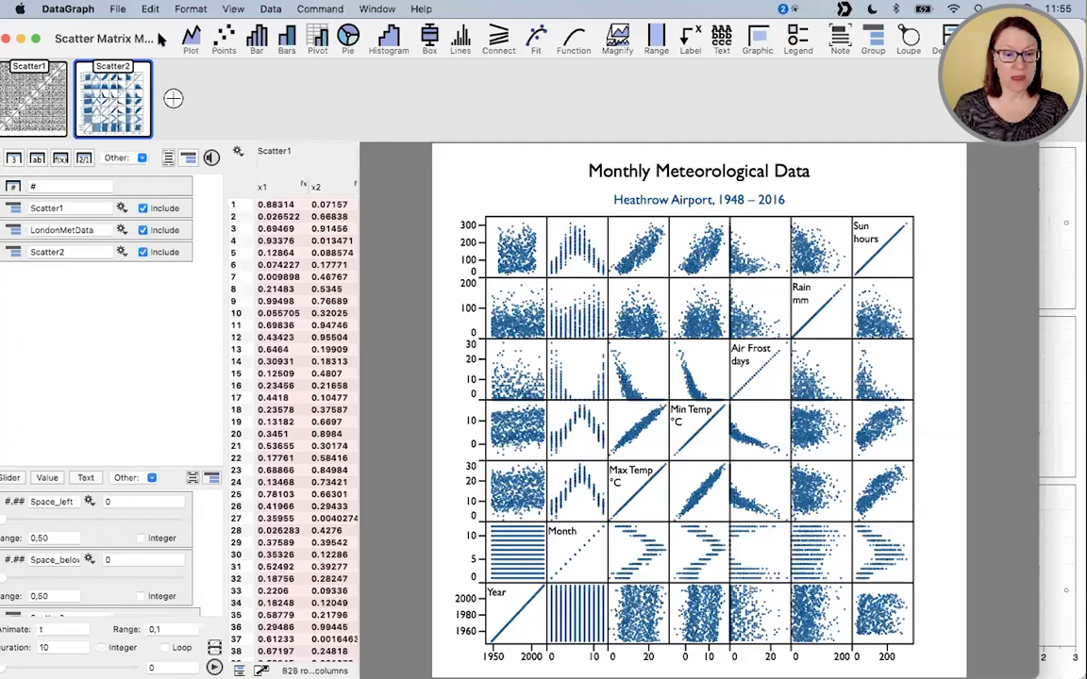
drag(159, 39, 230, 49)
mouse_move(108, 111)
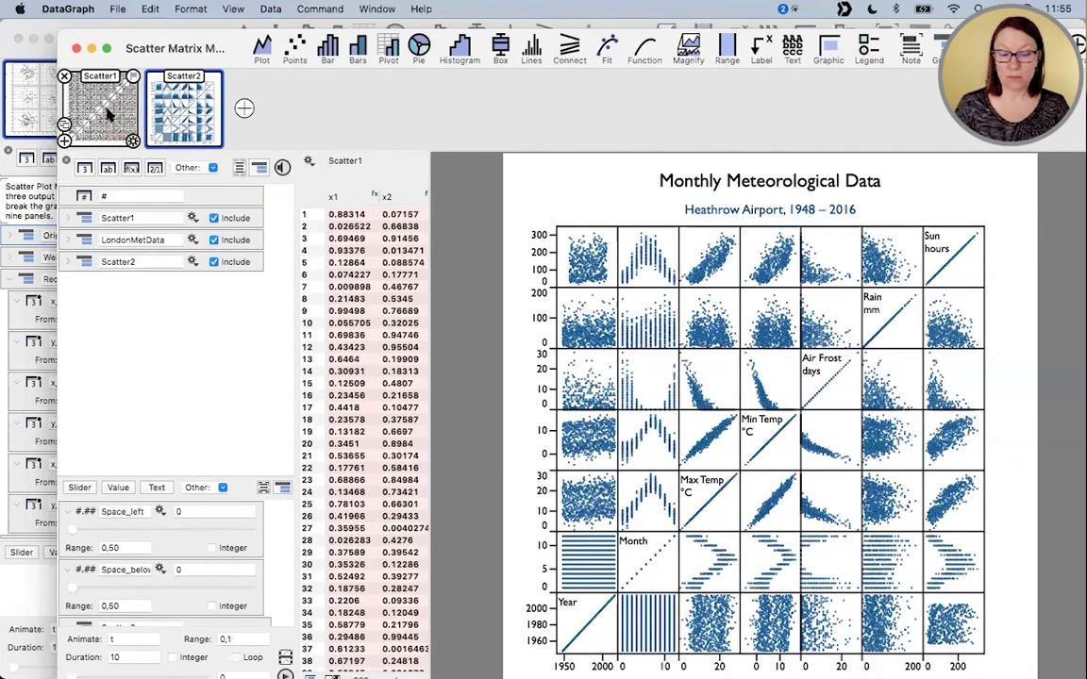
click(109, 111)
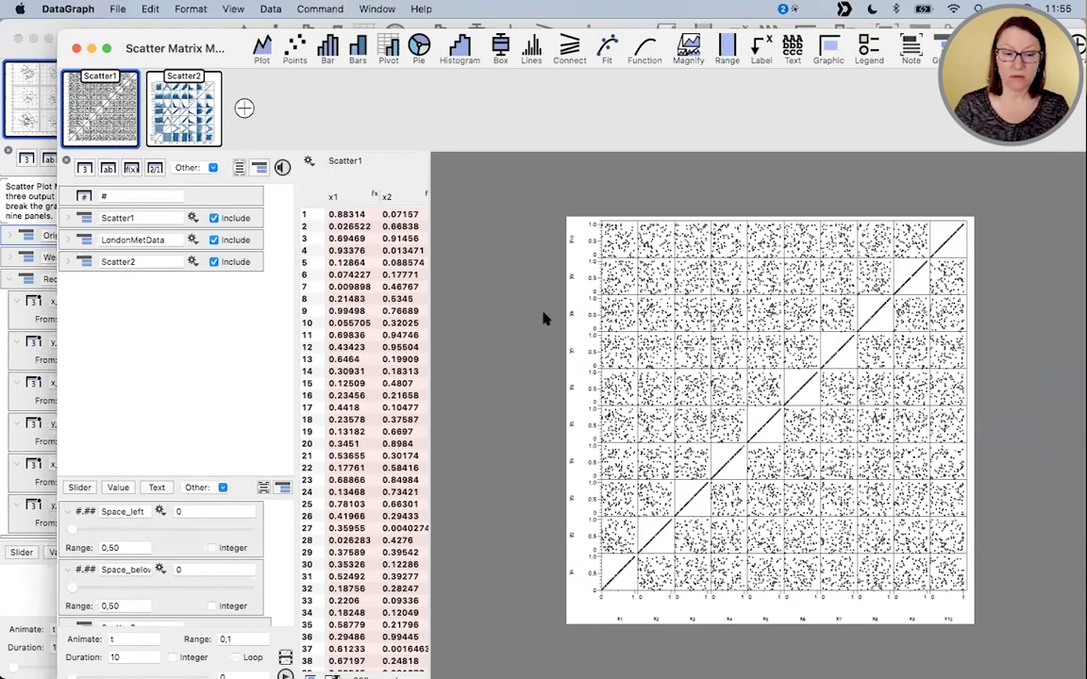
click(176, 109)
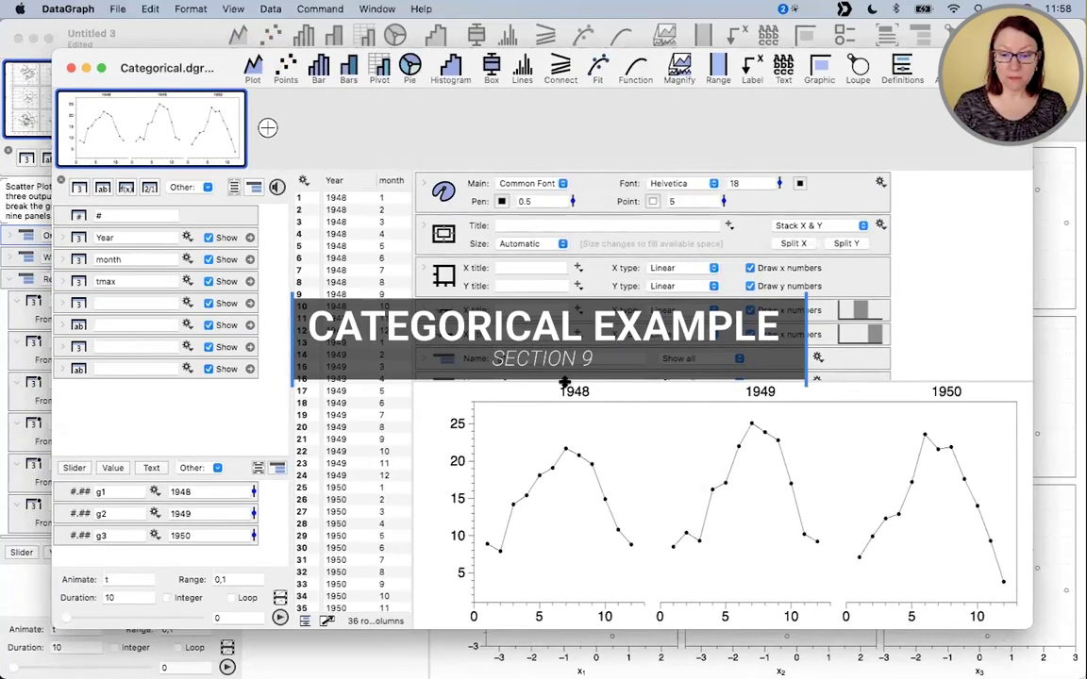
- In Categorical.dgraph, widen the data table to show the tmax column and examine the text and plot commands in group g1
scroll(531, 280, down, 2)
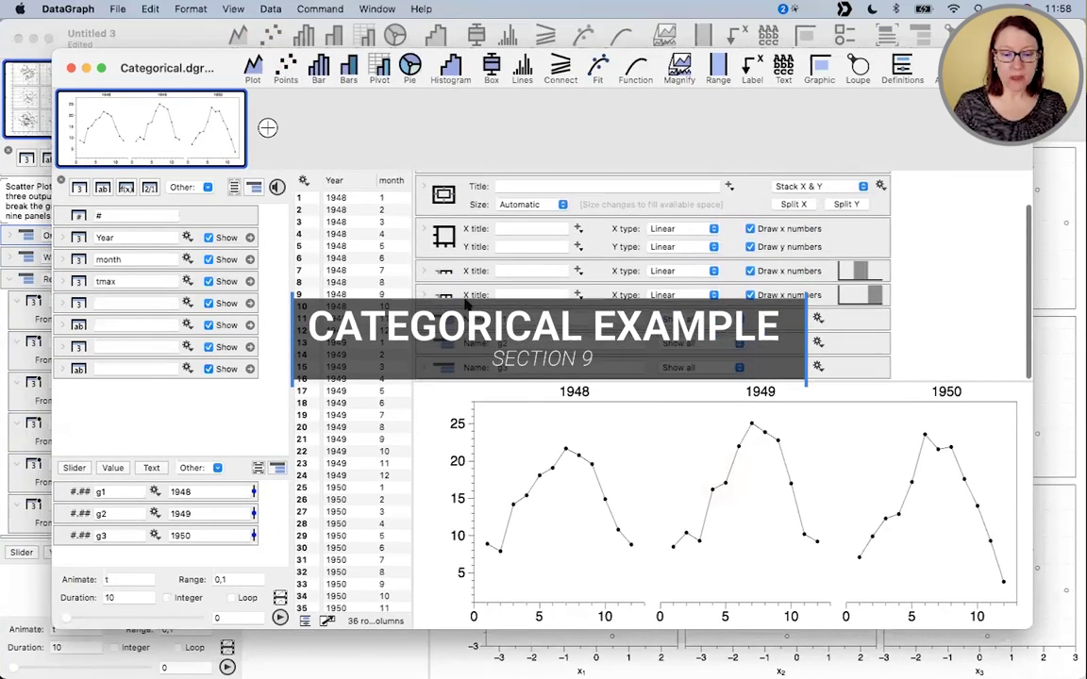
drag(412, 393, 460, 393)
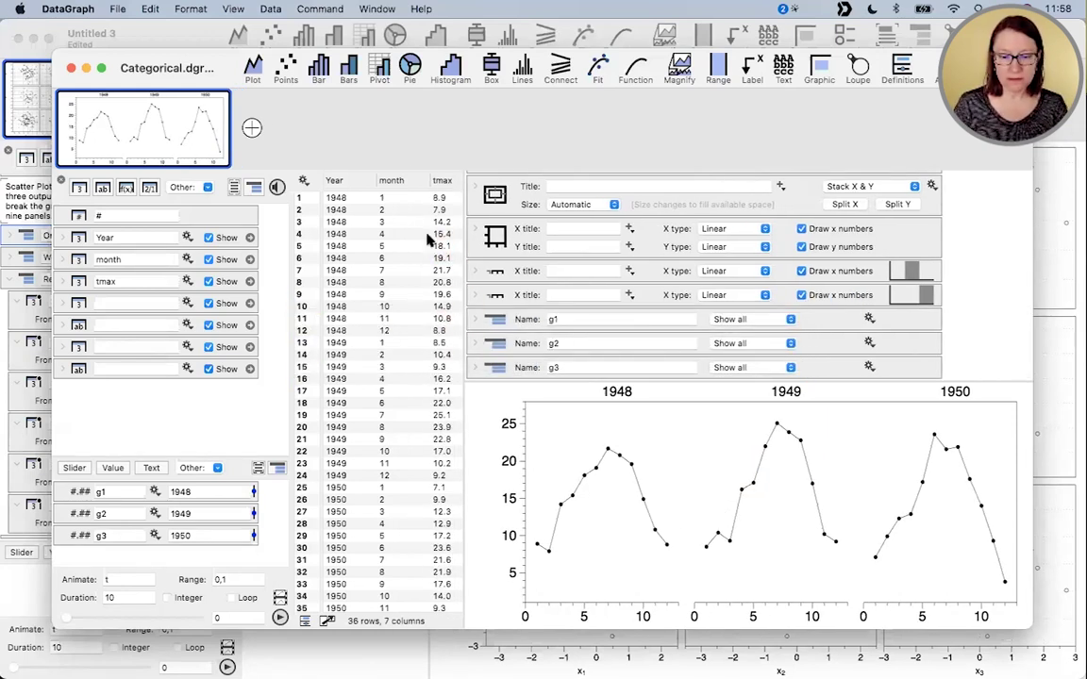
click(476, 321)
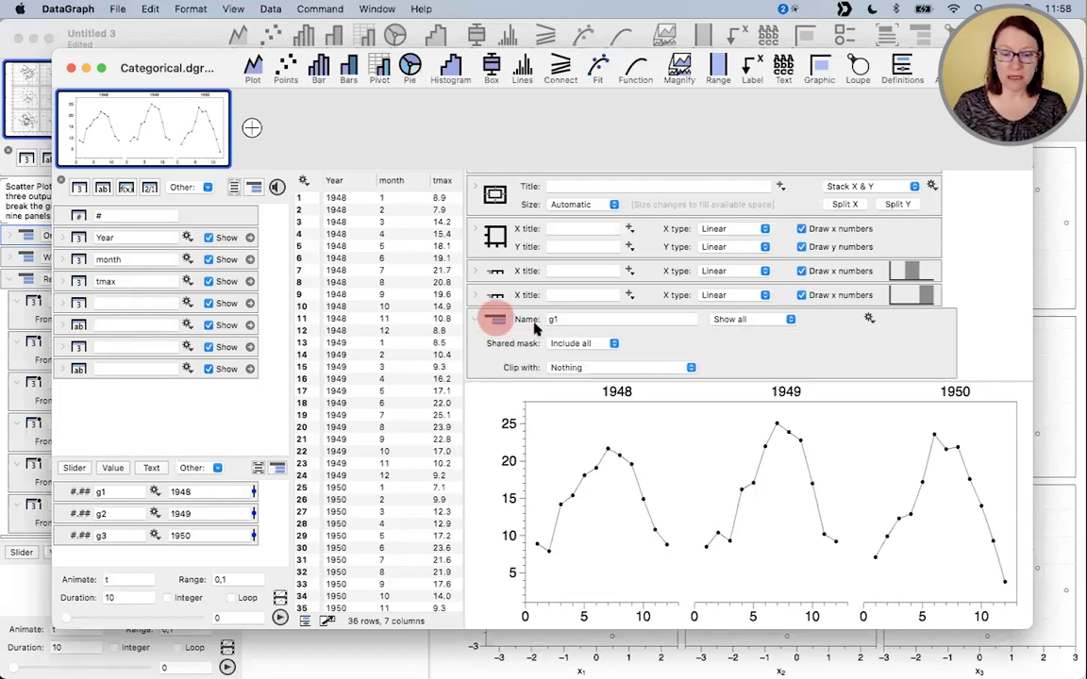
scroll(528, 352, down, 4)
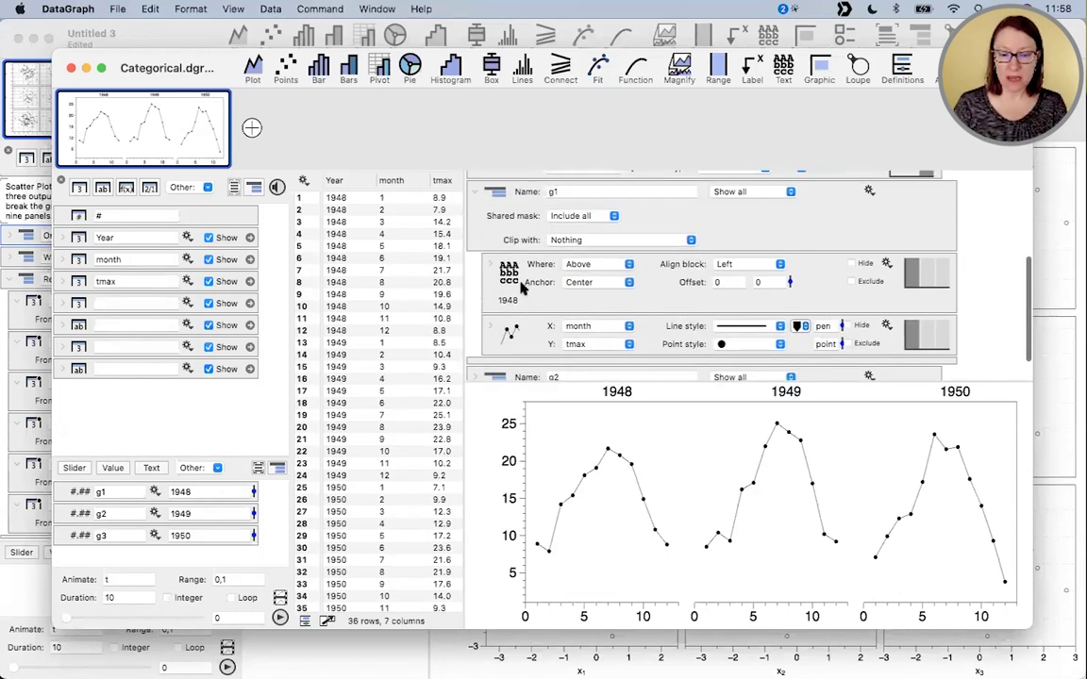
click(515, 283)
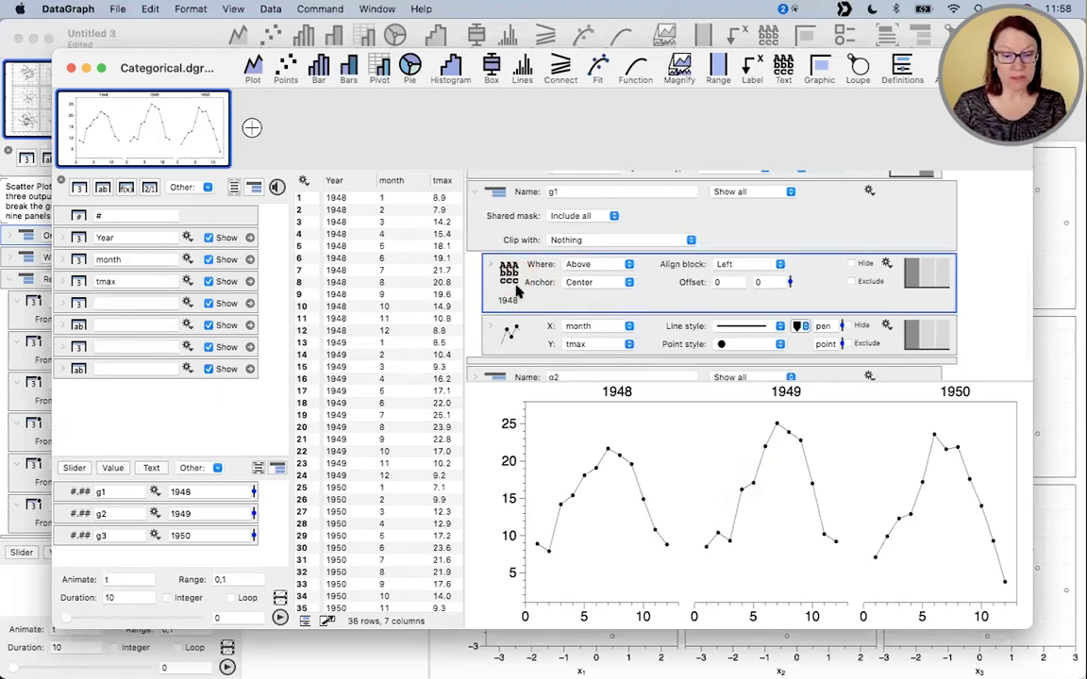
click(514, 336)
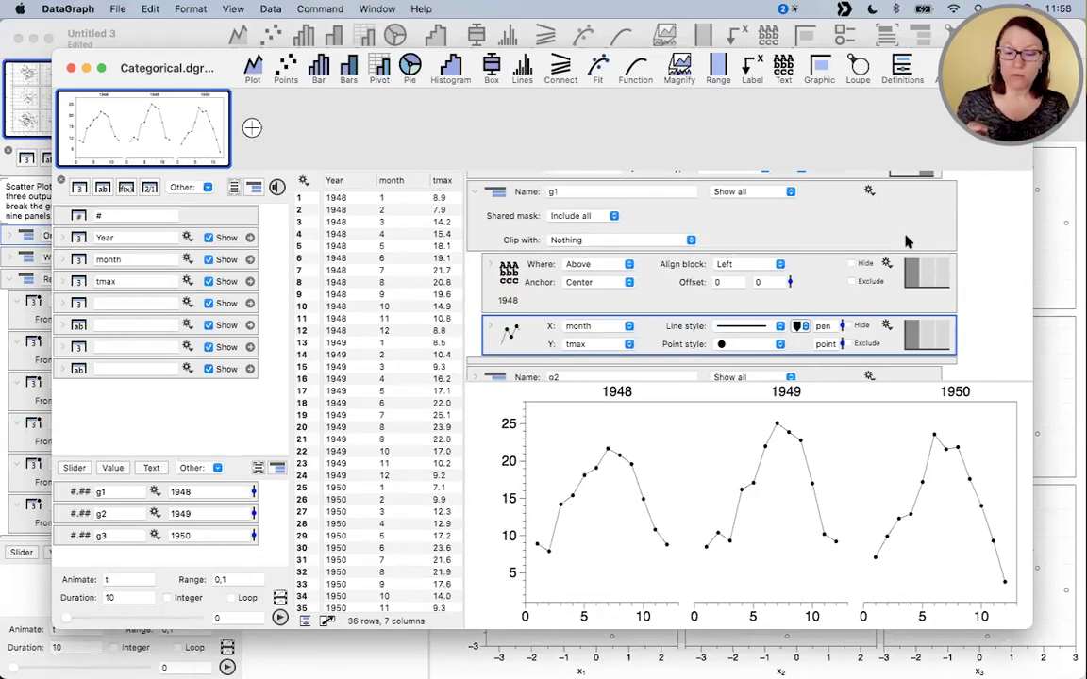
click(474, 191)
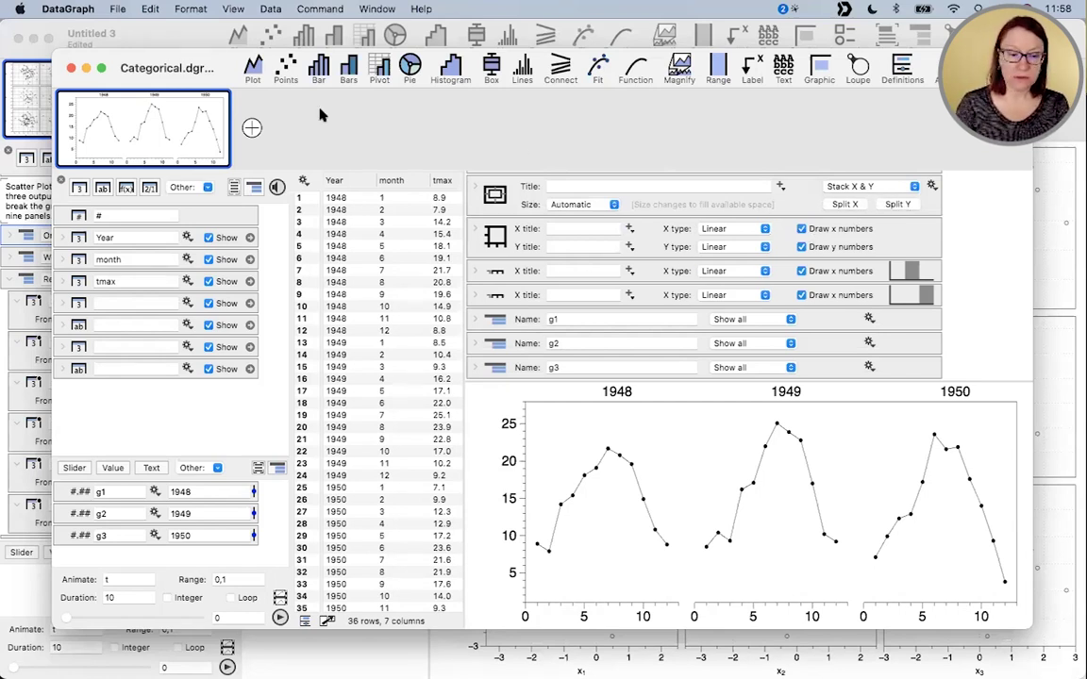
- Enlarge the Categorical.dgraph window to fill the screen and split the X axis to add another panel
double_click(224, 62)
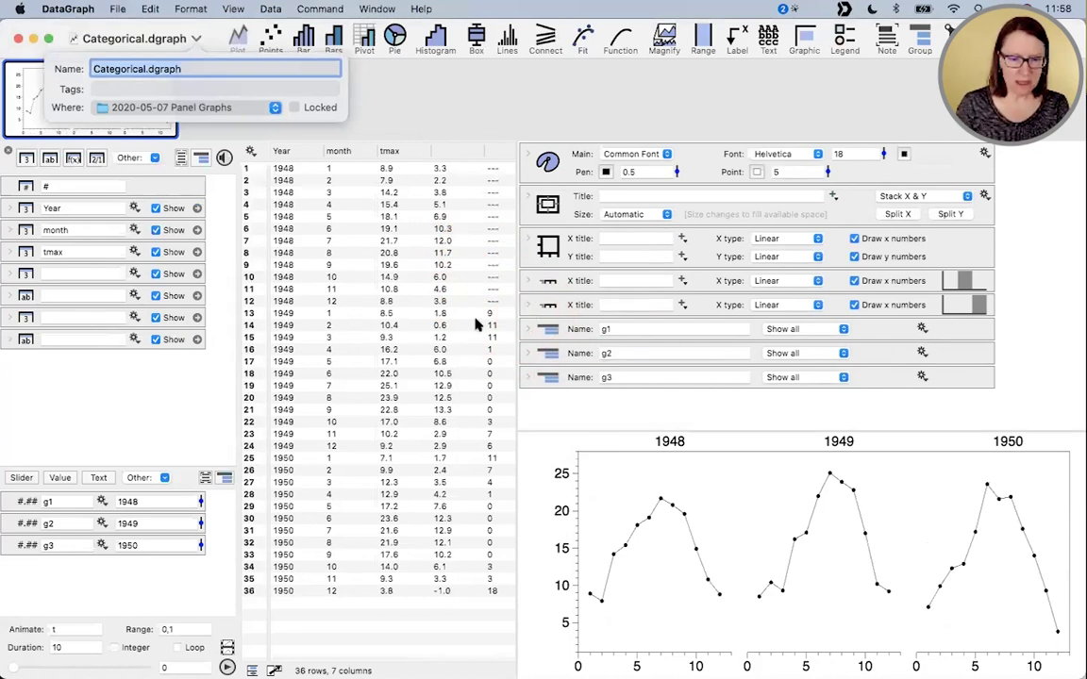
click(410, 99)
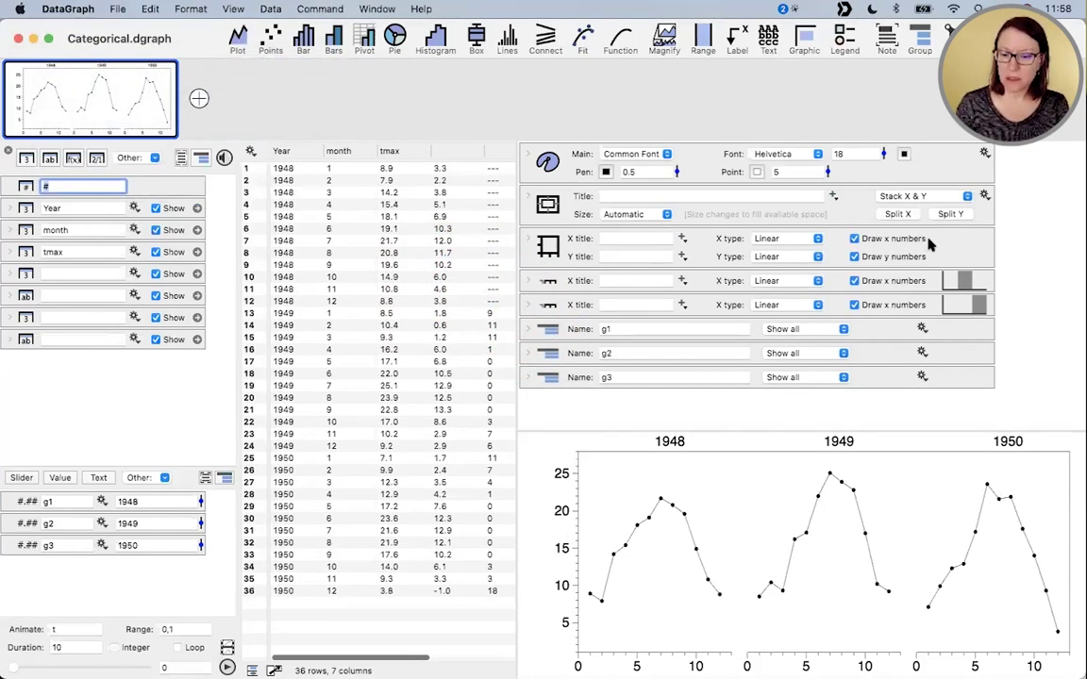
click(898, 214)
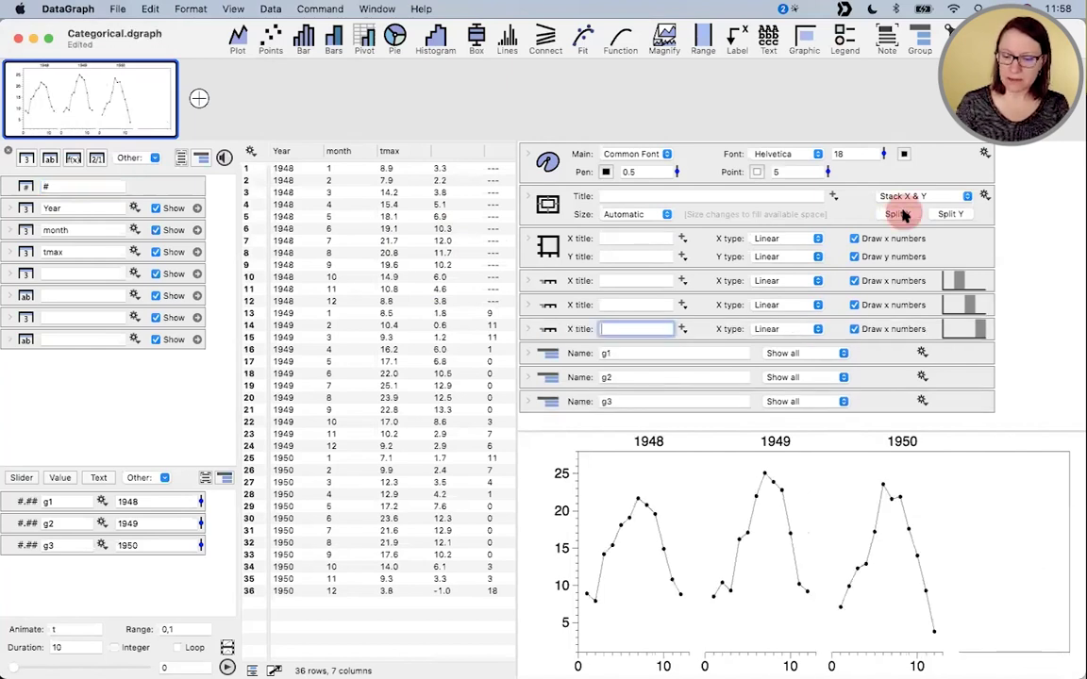
- Expand group g3, move all of its commands to X axis 4, and collapse the group
click(565, 406)
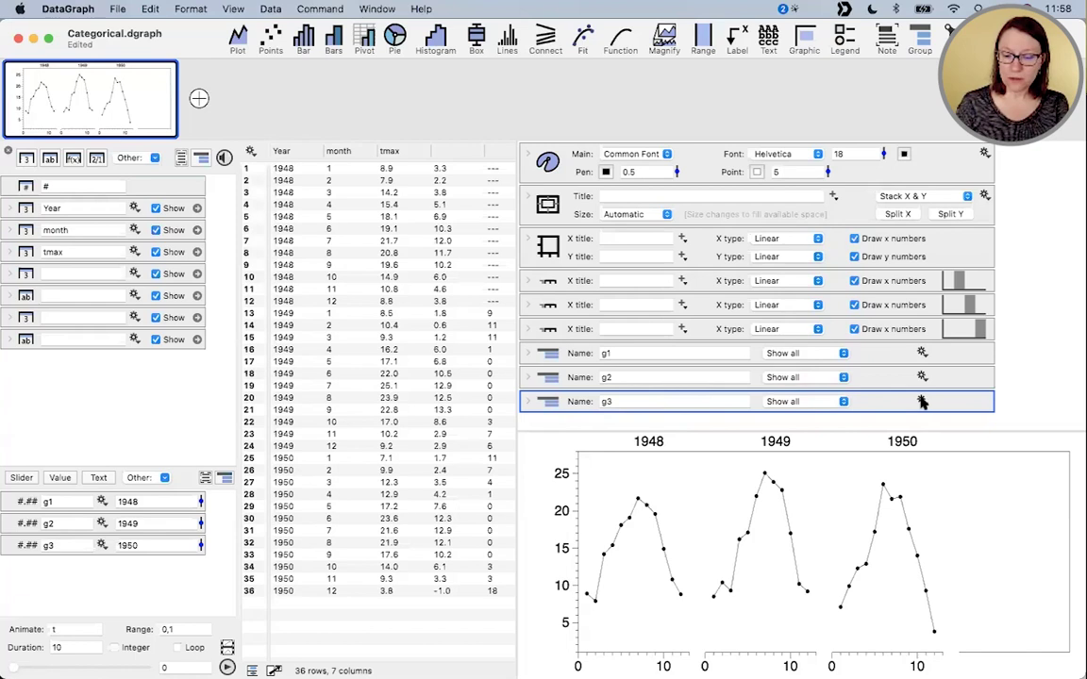
click(527, 403)
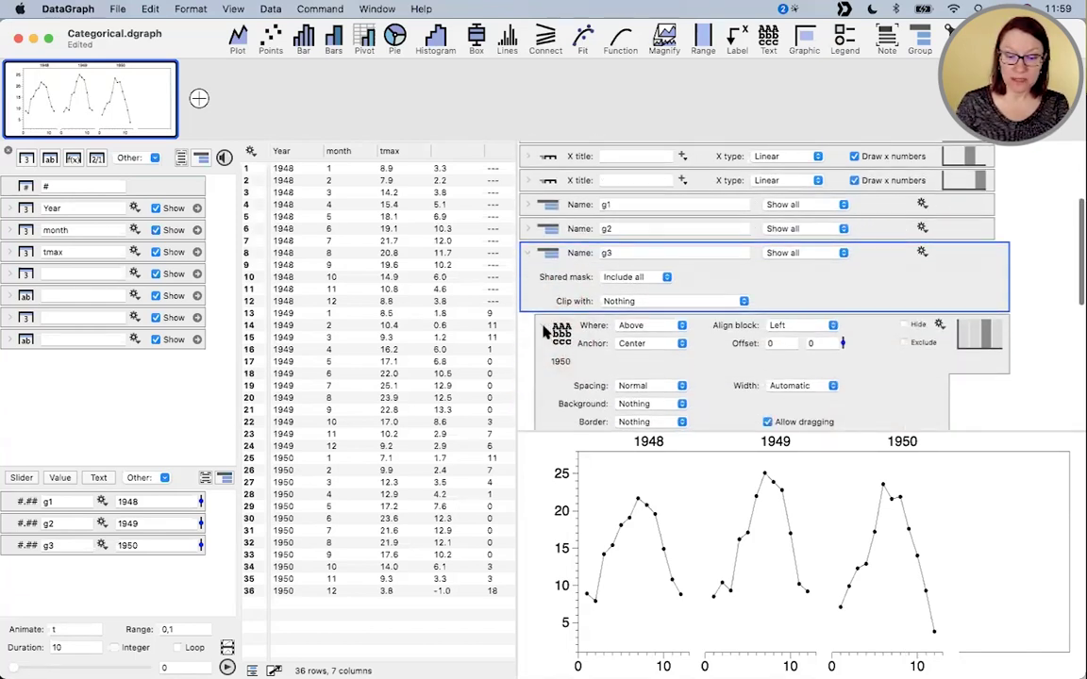
click(545, 330)
click(561, 283)
click(545, 333)
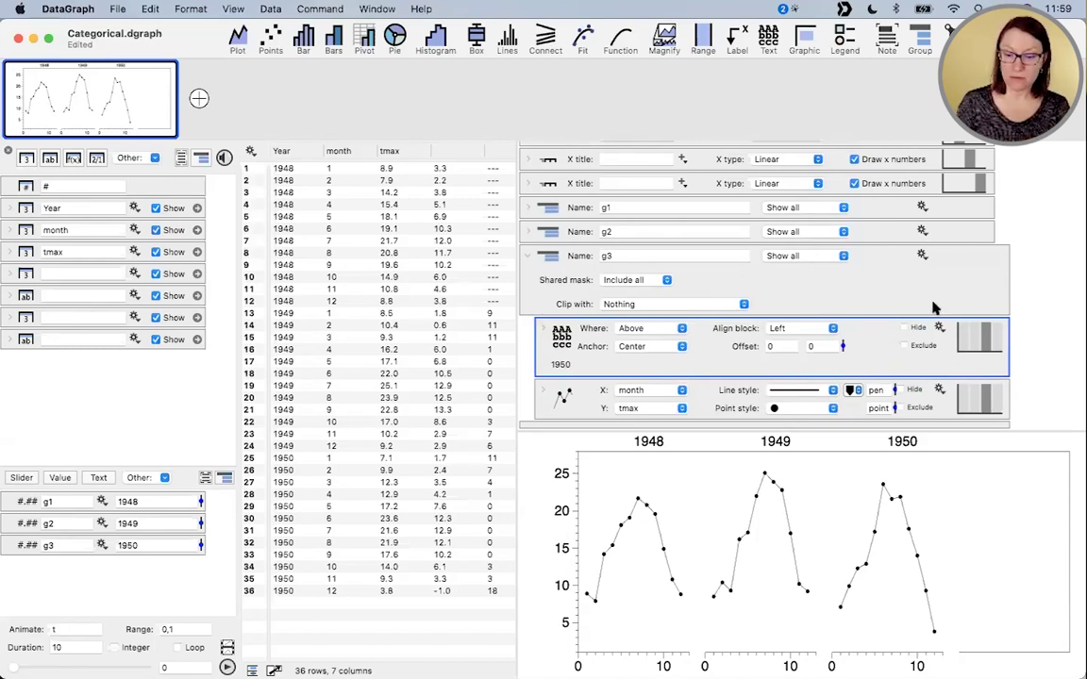
mouse_move(921, 231)
mouse_down()
mouse_move(924, 268)
mouse_move(892, 250)
mouse_move(922, 259)
mouse_up()
click(921, 255)
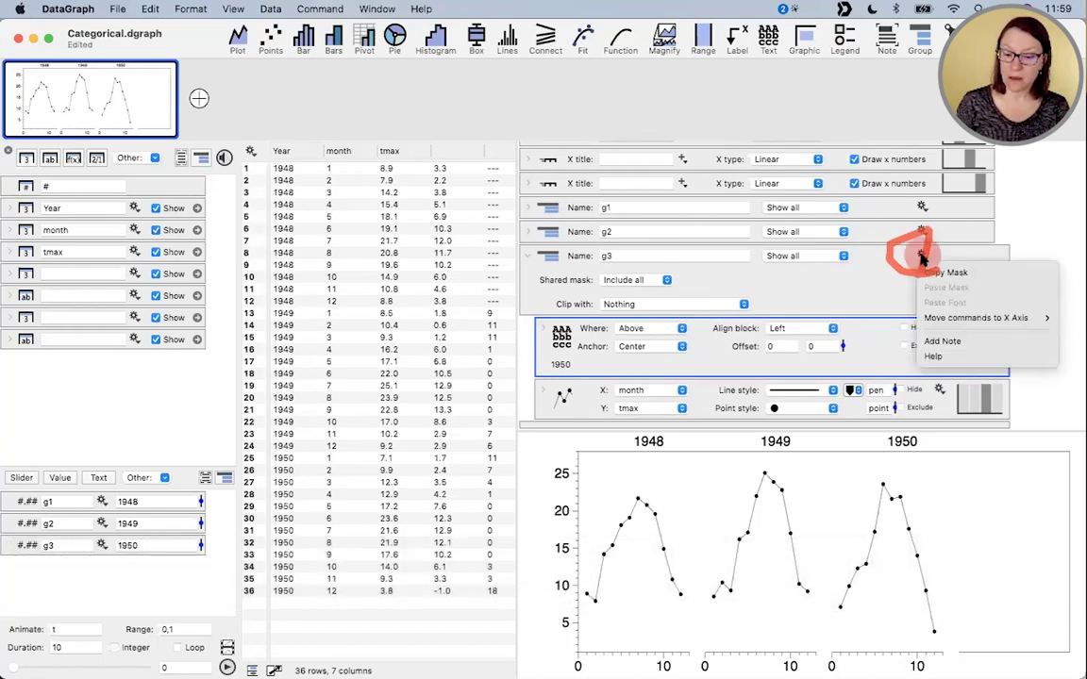
mouse_move(934, 319)
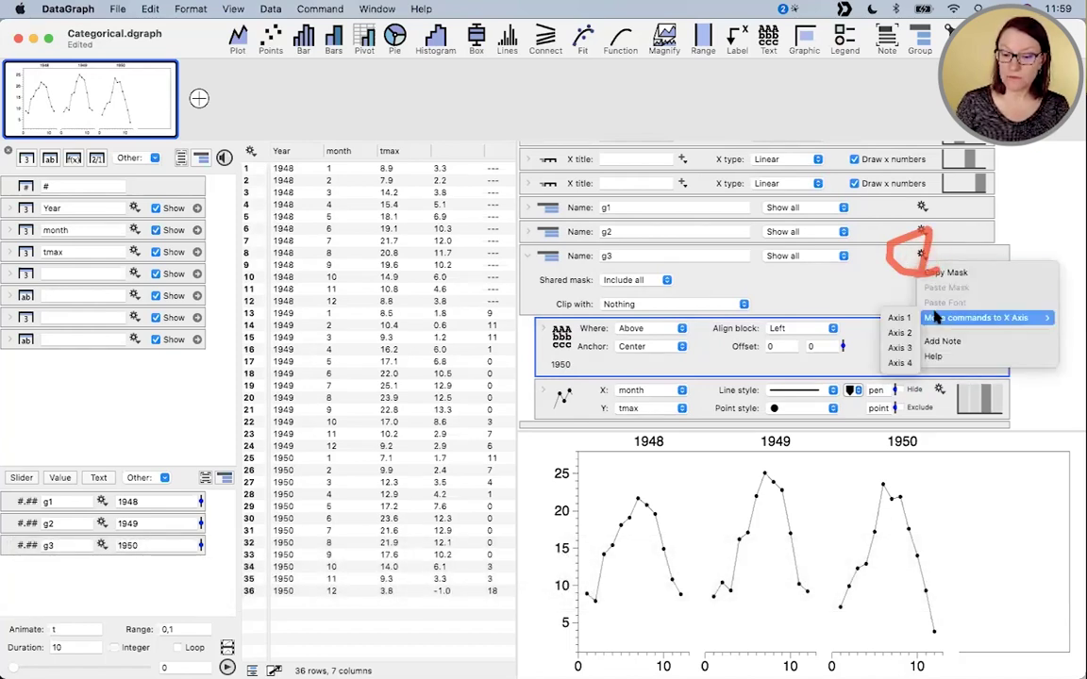
click(907, 363)
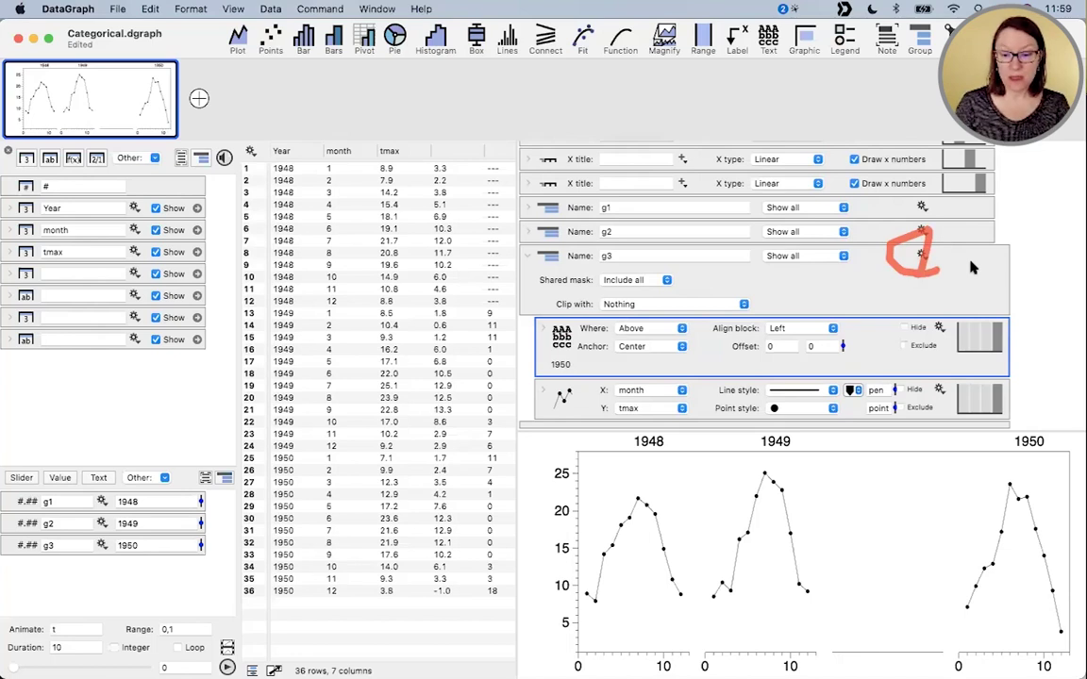
key(super)
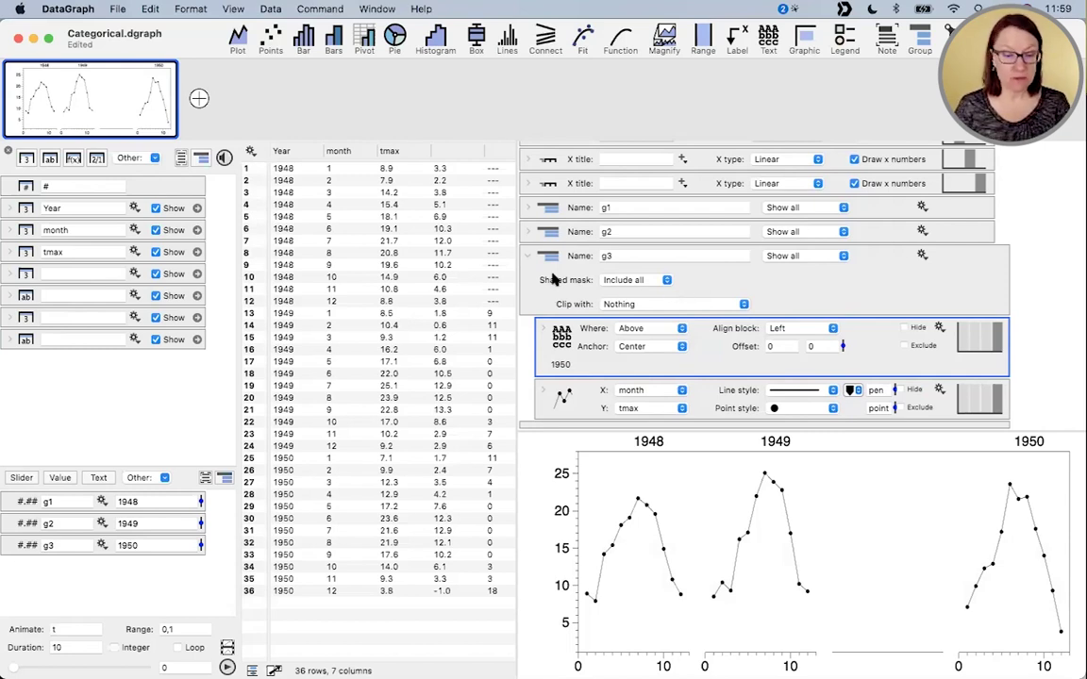
click(528, 257)
- Expand group g1 to review its text and plot commands, and collapse it again
click(530, 355)
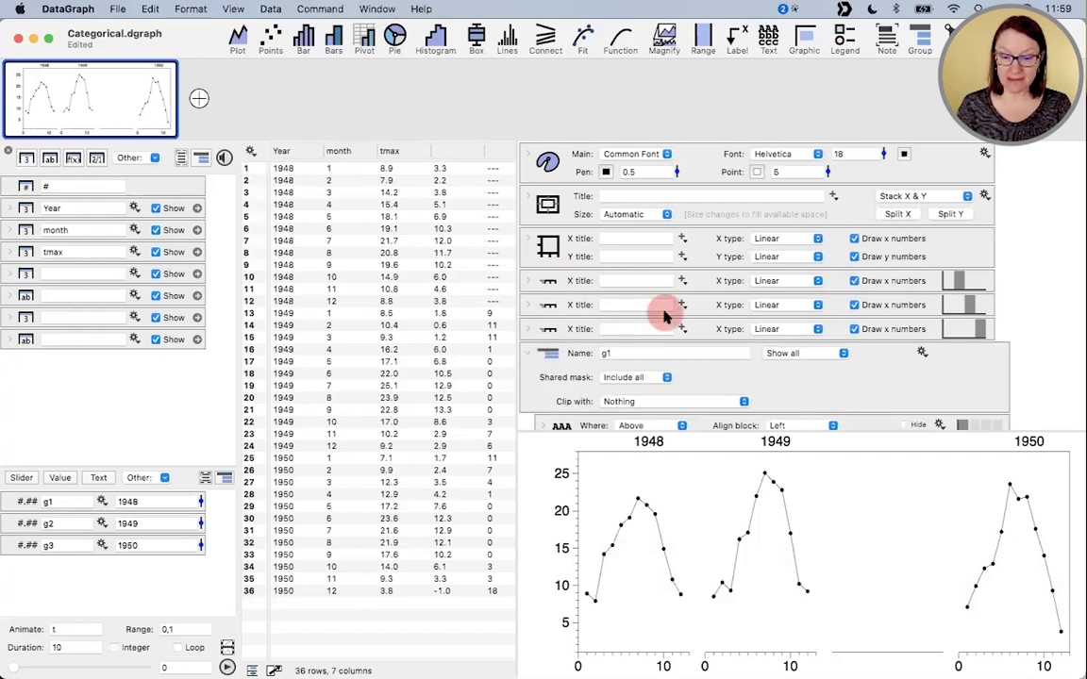
scroll(662, 313, down, 4)
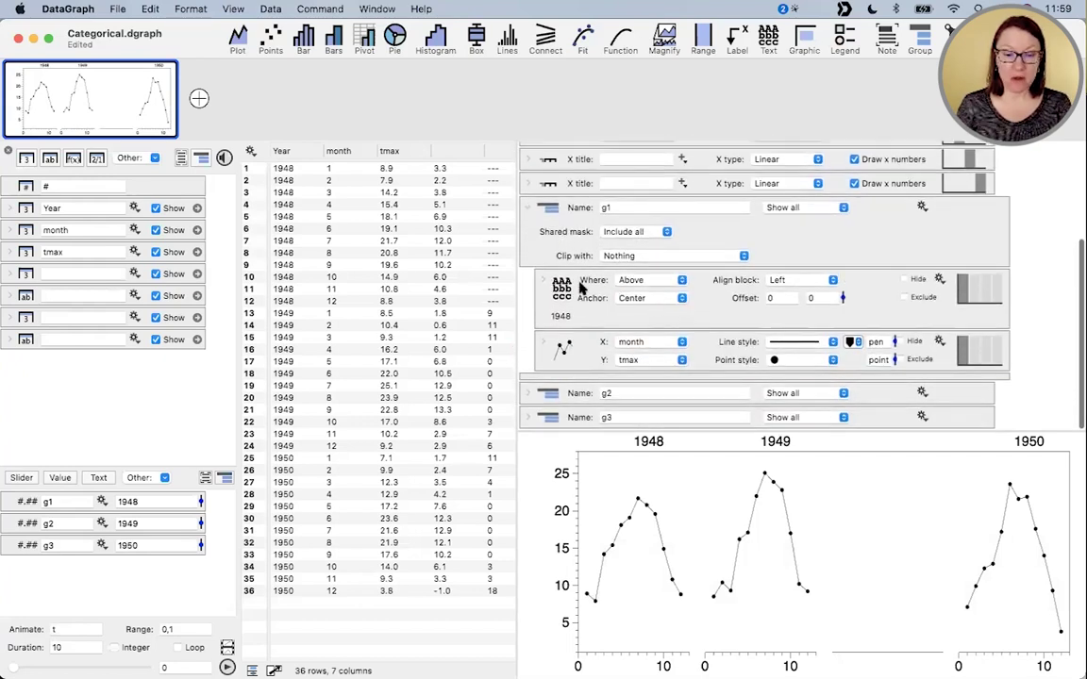
click(530, 211)
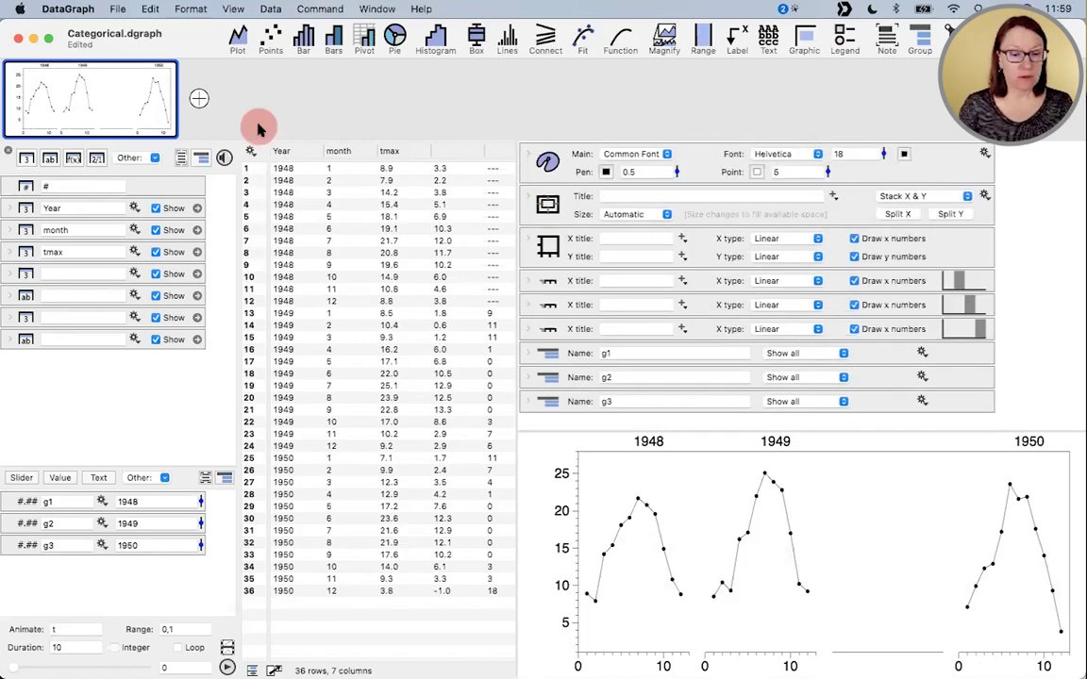
- Add a new blank graph to the file and look over its axis settings
click(199, 99)
click(529, 242)
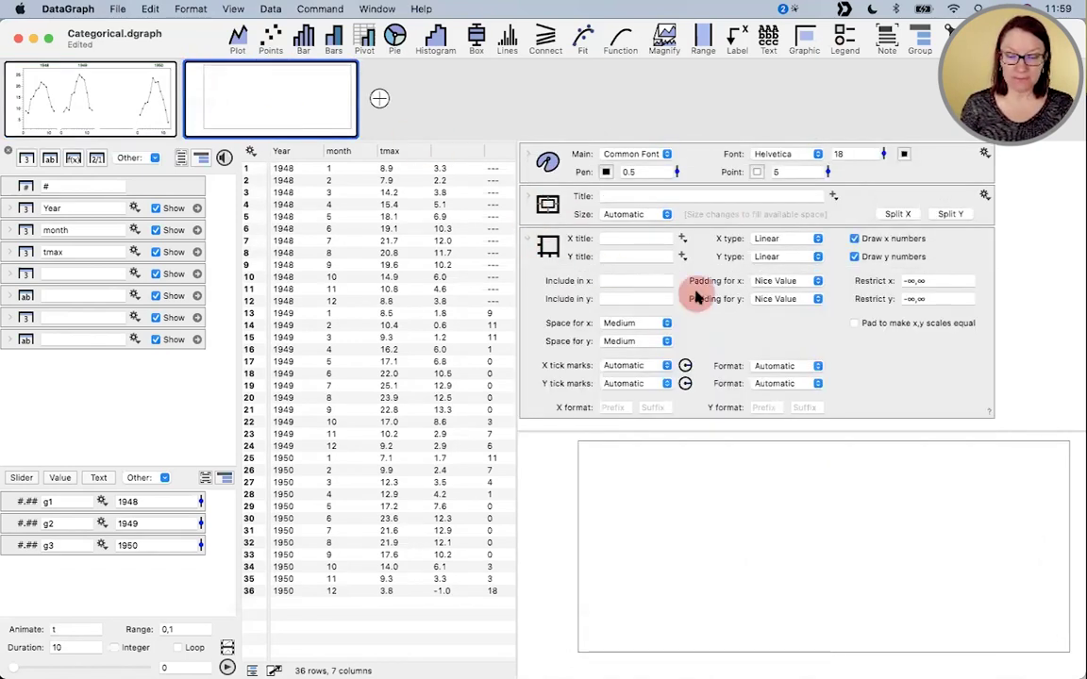
click(528, 241)
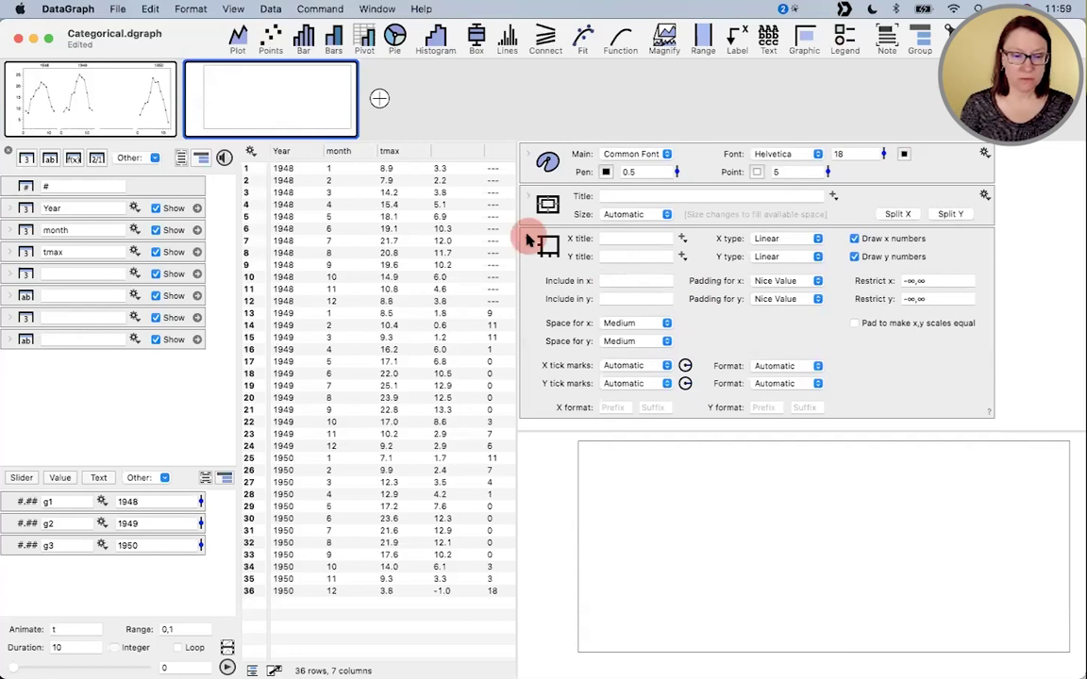
- Return to the first graph and examine how the plot command in group g1 uses variable g1 in its Year mask
click(97, 87)
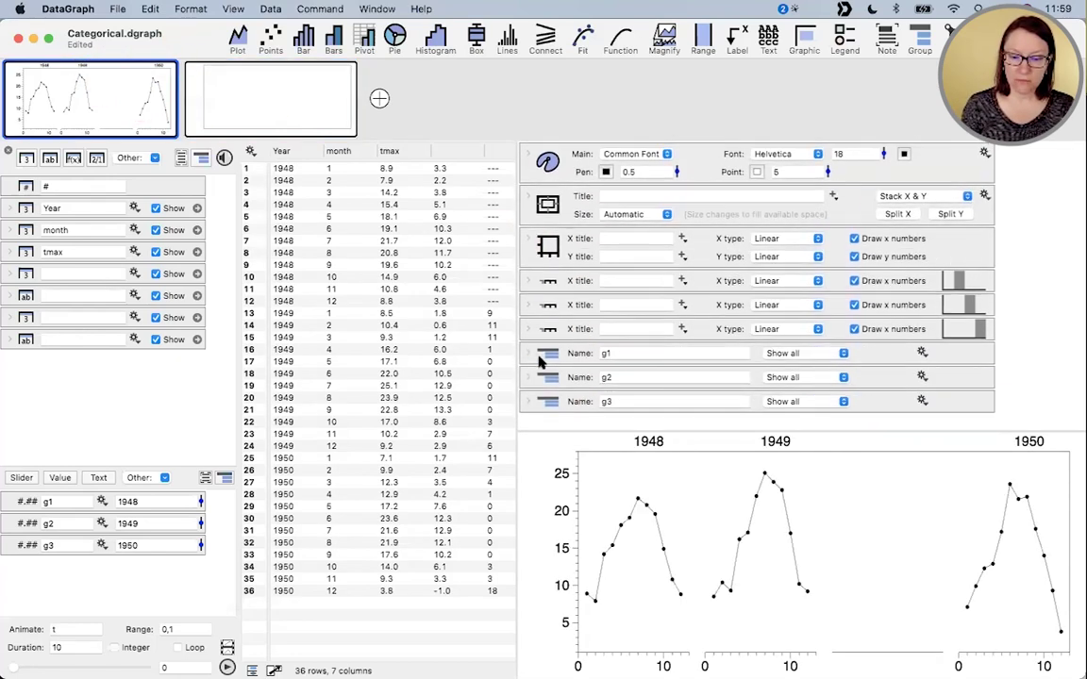
click(528, 354)
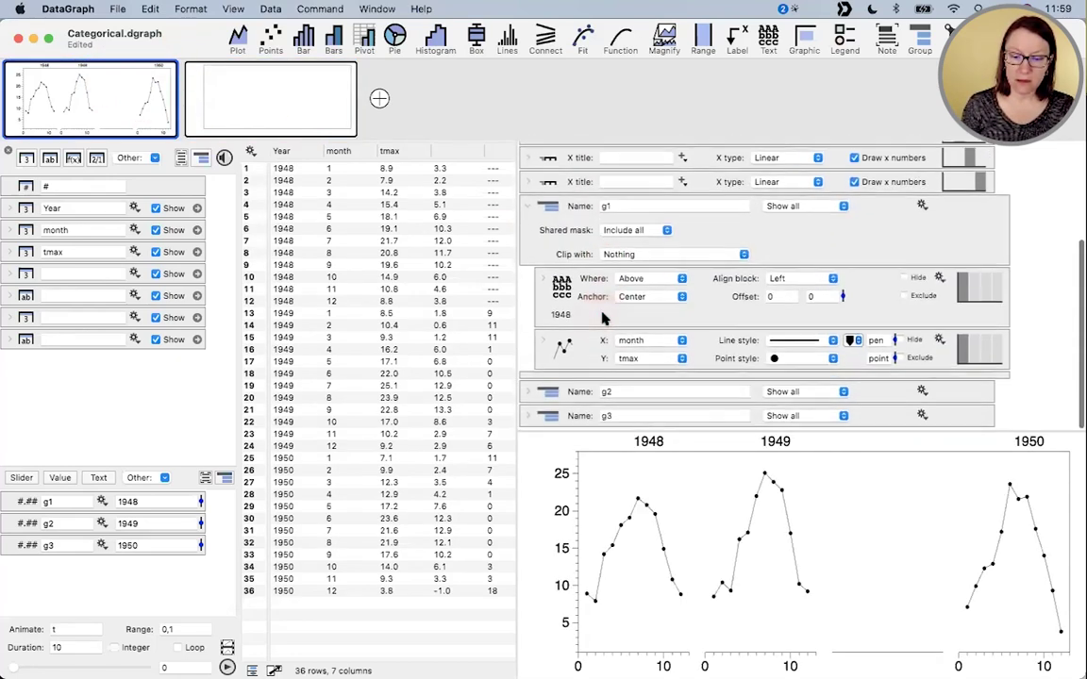
click(544, 340)
click(769, 352)
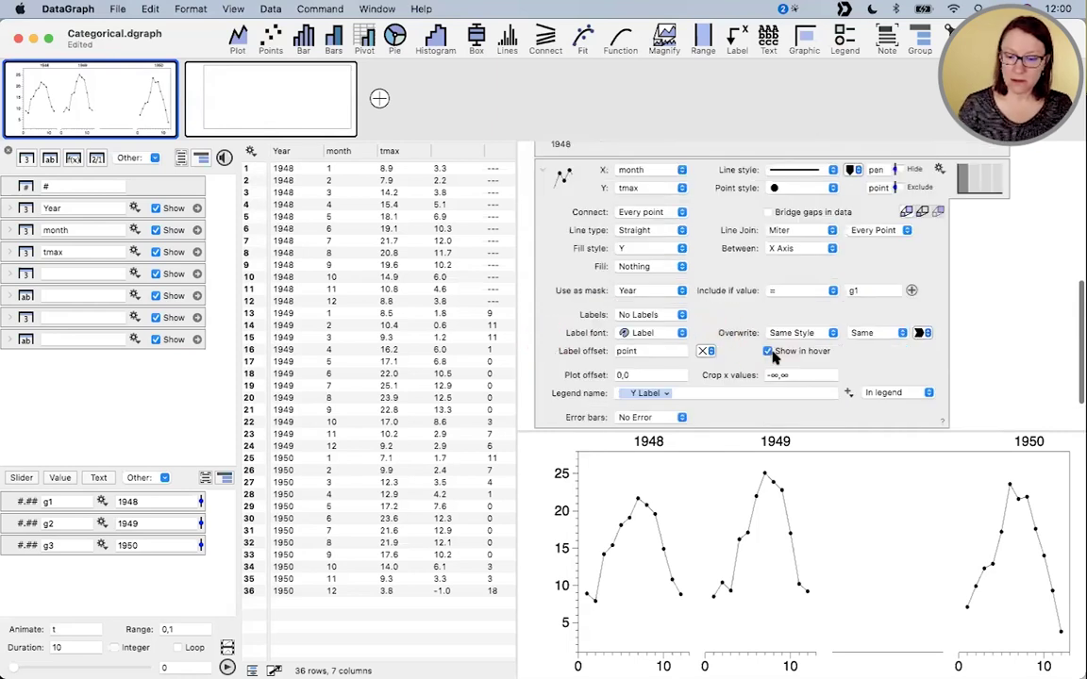
scroll(771, 356, down, 1)
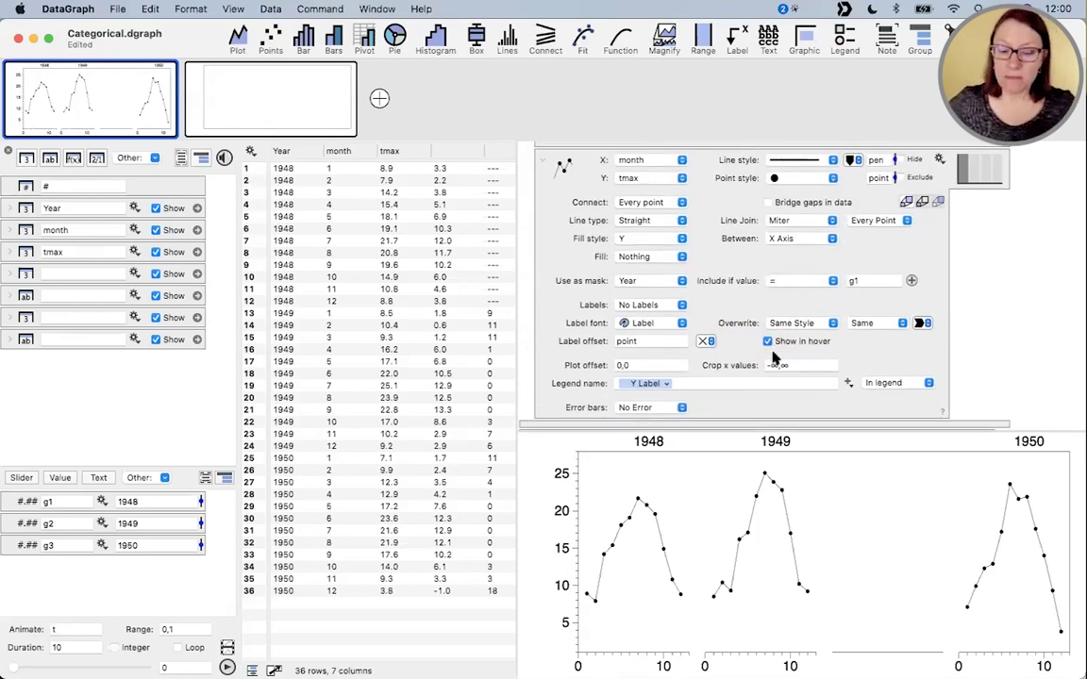
key(alt+super)
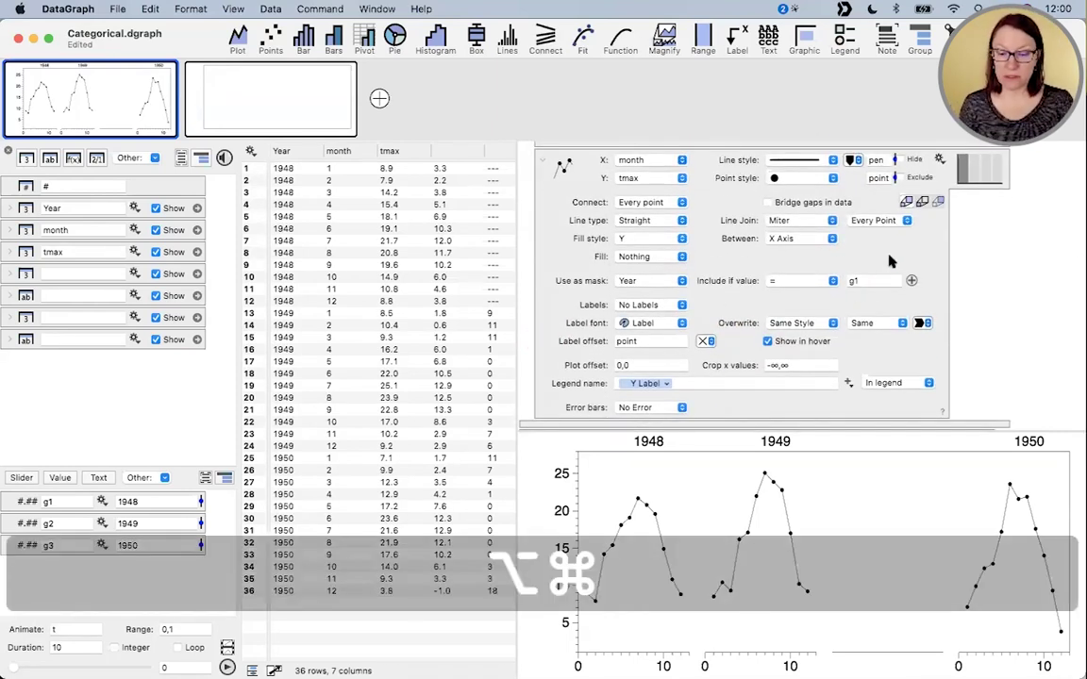
drag(848, 299, 851, 300)
key(alt+super)
mouse_move(118, 510)
mouse_down()
mouse_move(165, 502)
mouse_move(129, 518)
mouse_move(142, 514)
mouse_up()
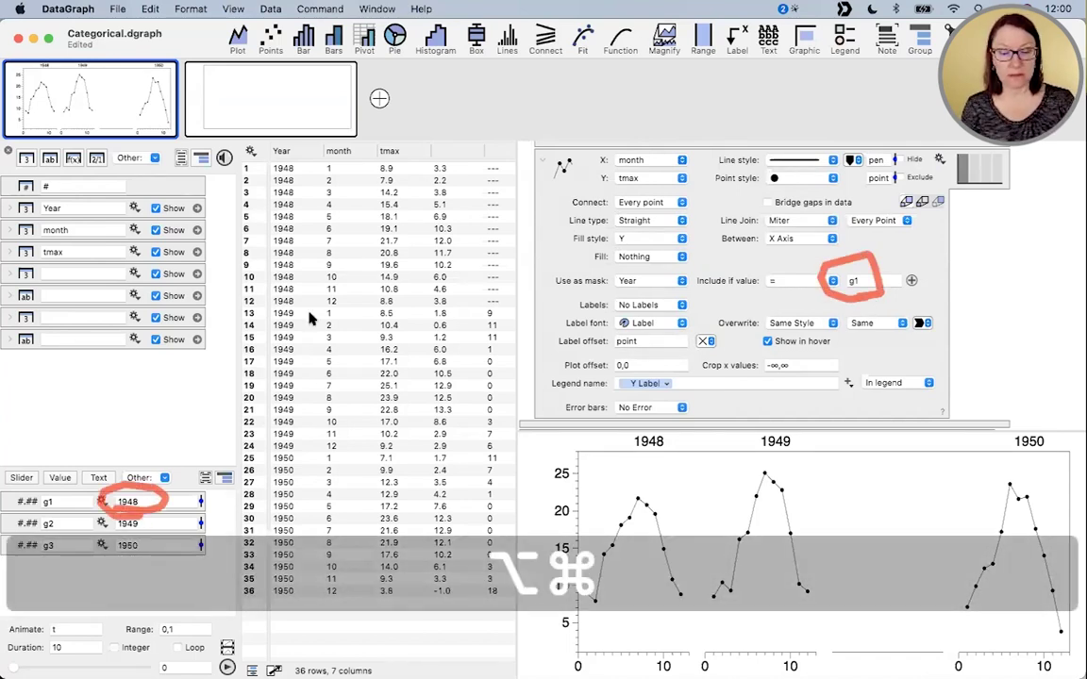
- Examine the line entry of group g1's text command, and collapse the expanded commands and the group
scroll(623, 192, up, 5)
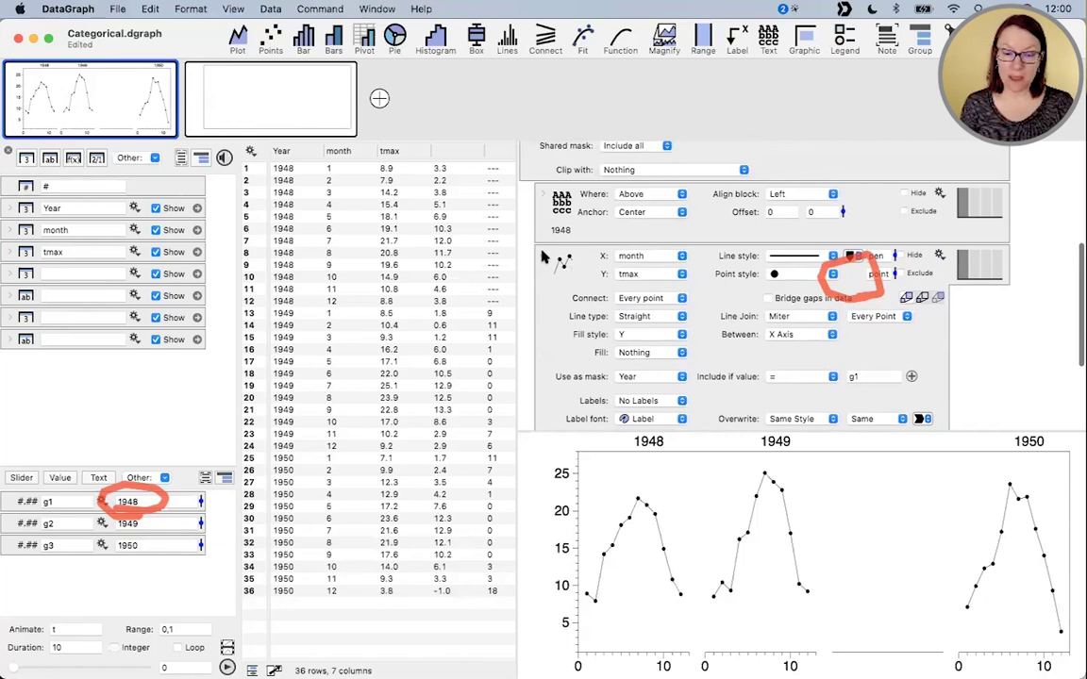
click(547, 199)
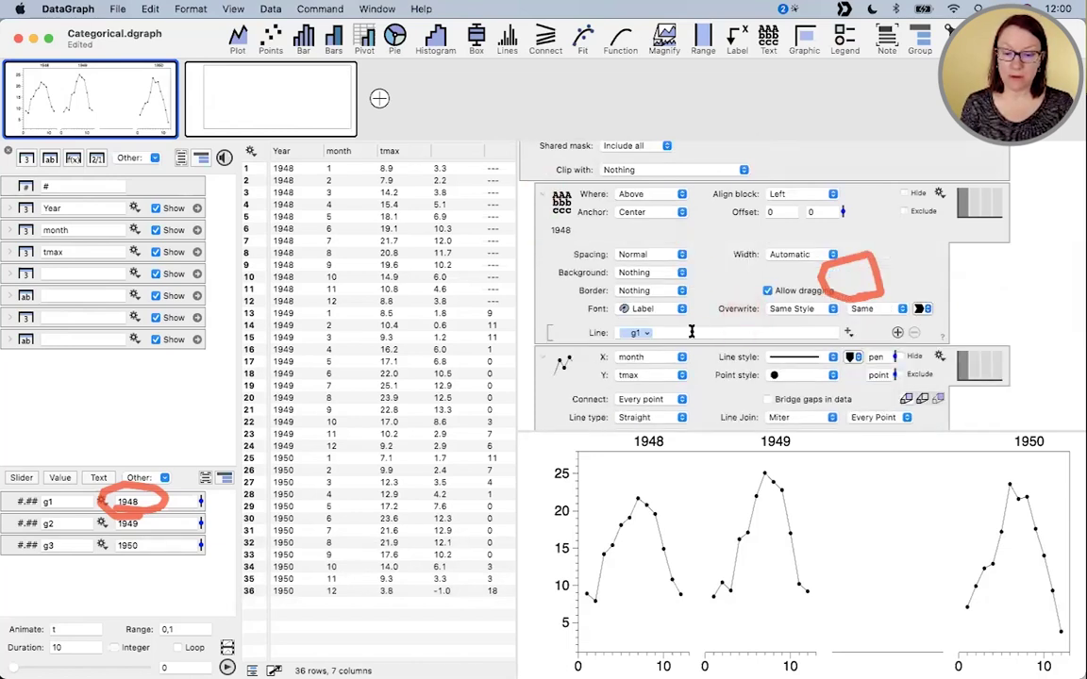
mouse_move(627, 346)
mouse_down()
mouse_move(667, 322)
mouse_move(603, 329)
mouse_move(647, 349)
mouse_up()
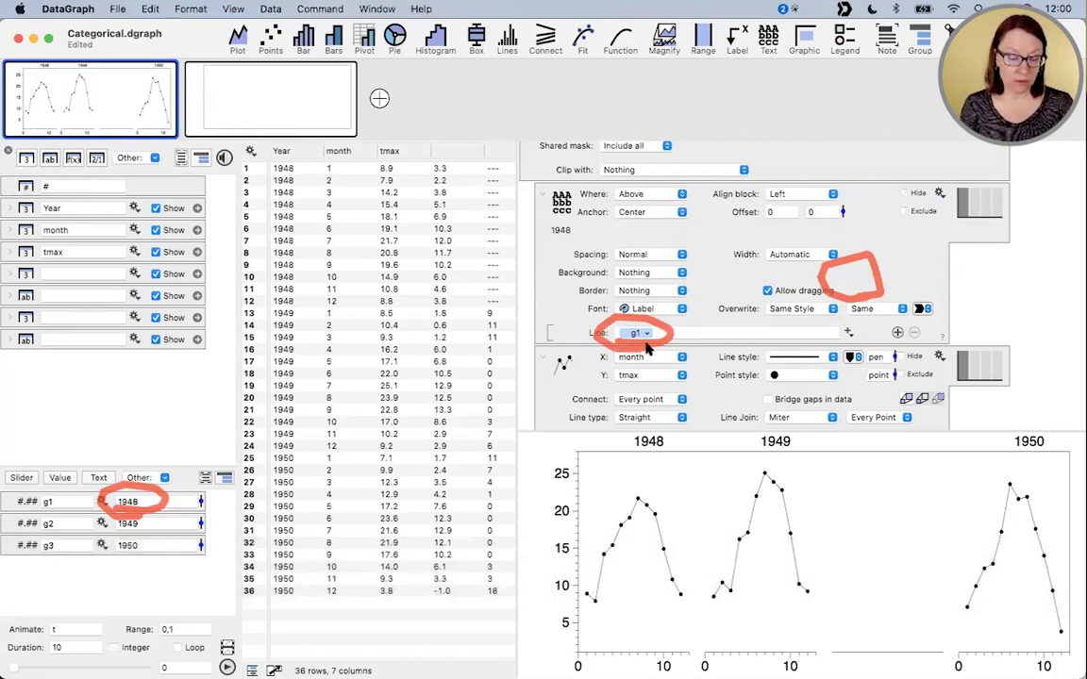
key(ctrl+super)
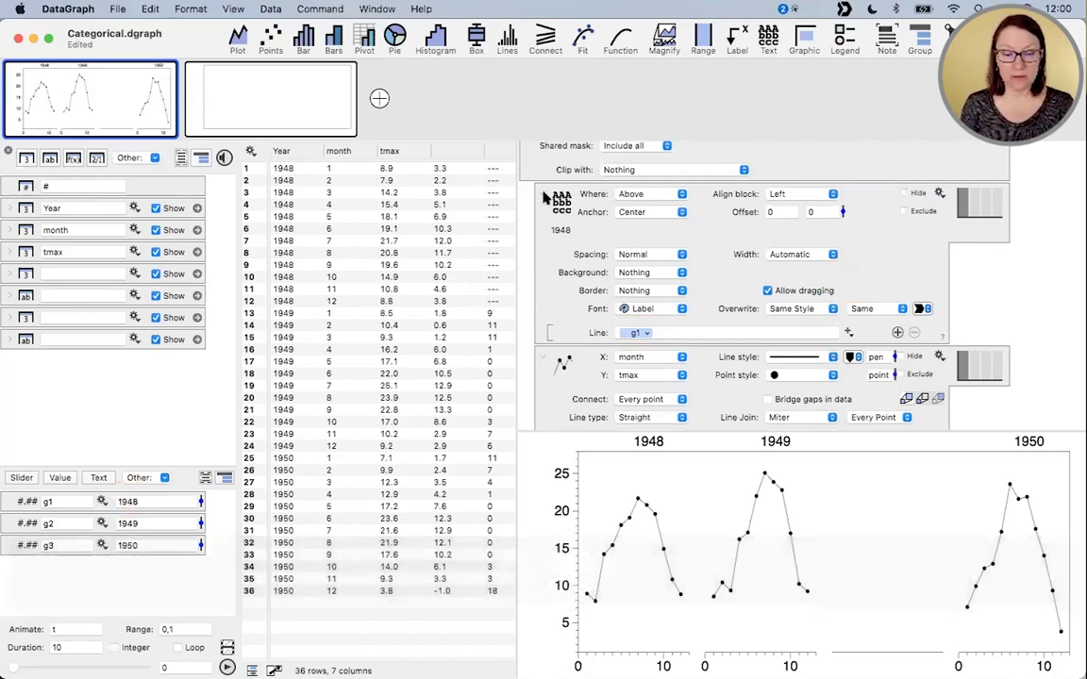
click(546, 198)
click(548, 257)
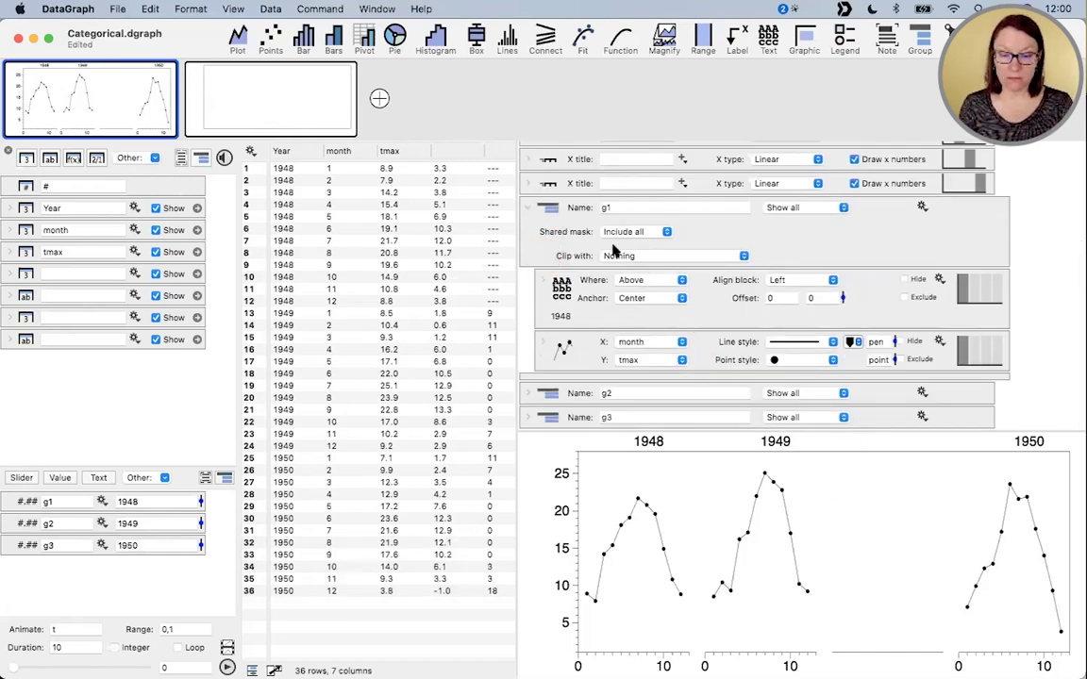
click(528, 208)
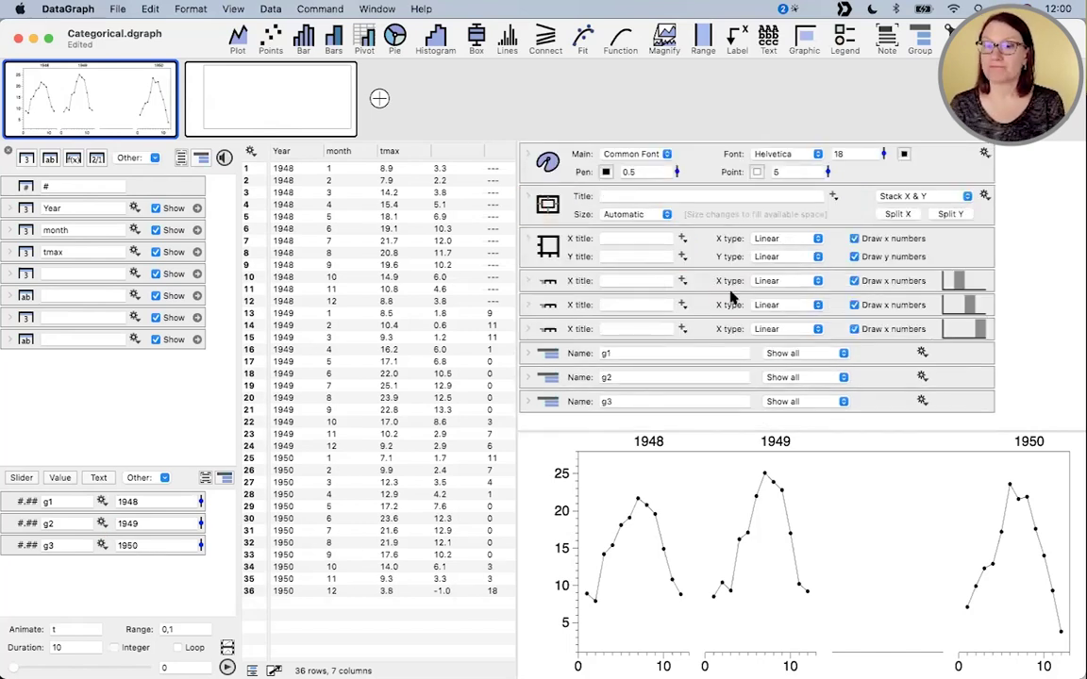